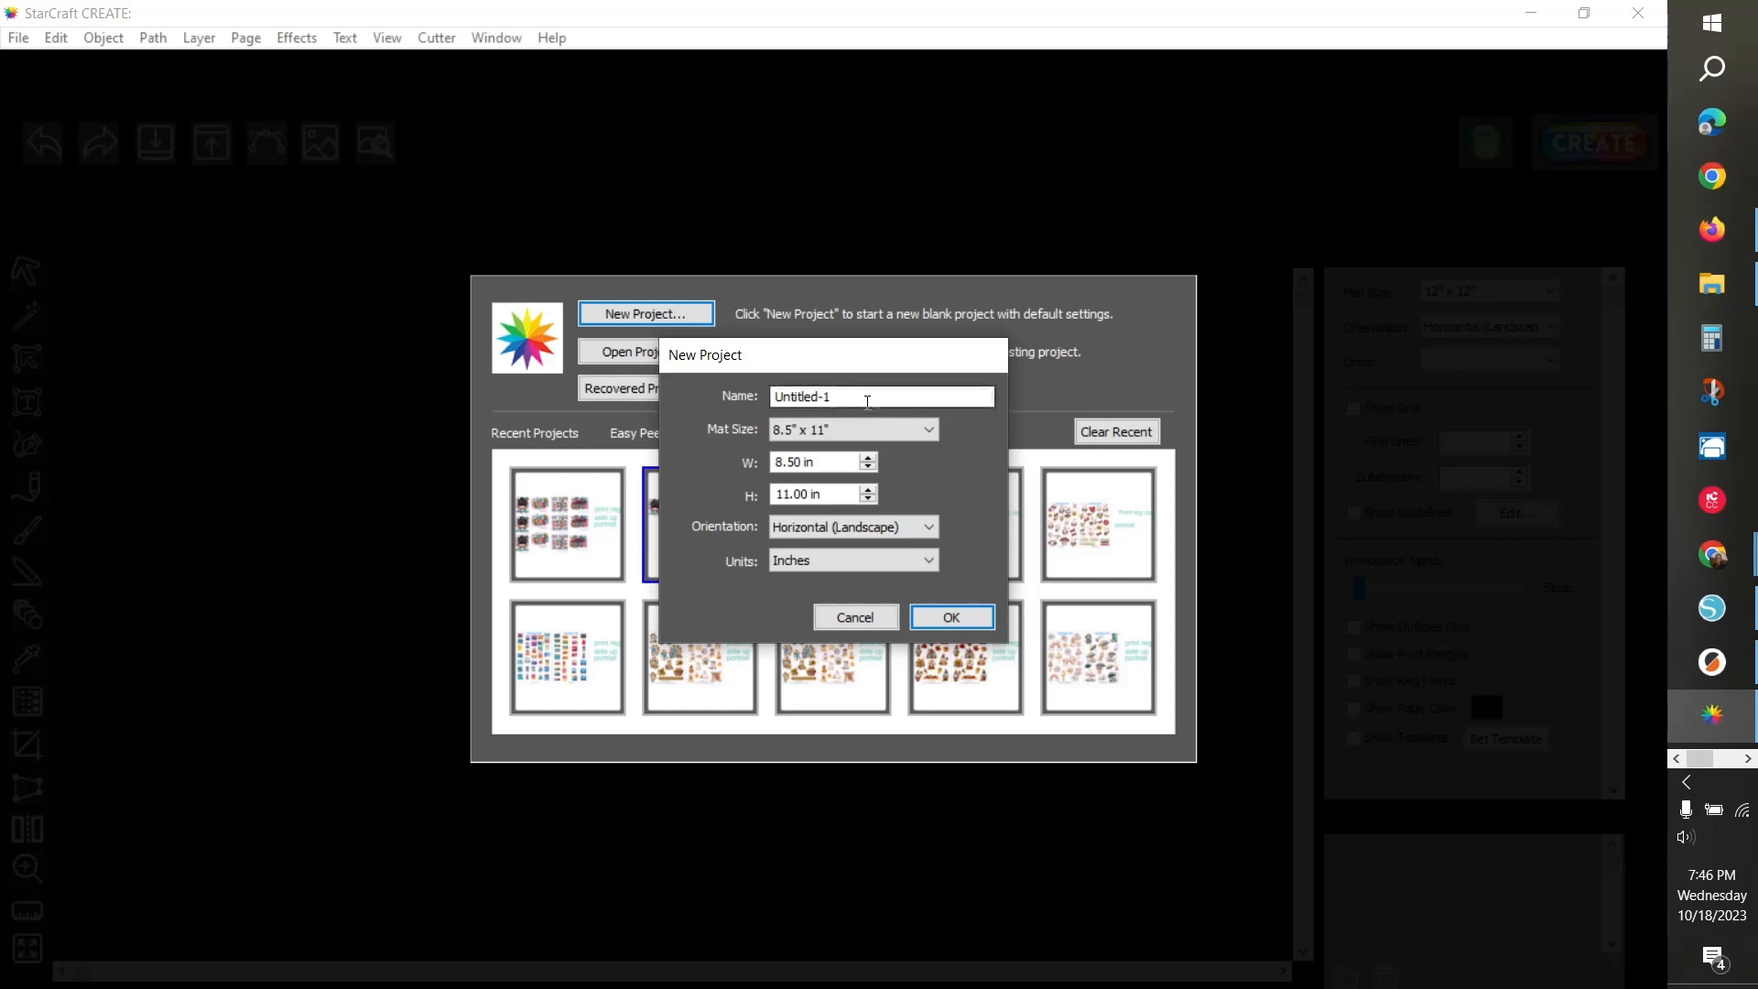
# Create an 8.5" x 11" horizontal project in inches and place the iced_coffee_addict image from the zillionDesignShop folder on the page
pyautogui.click(952, 626)
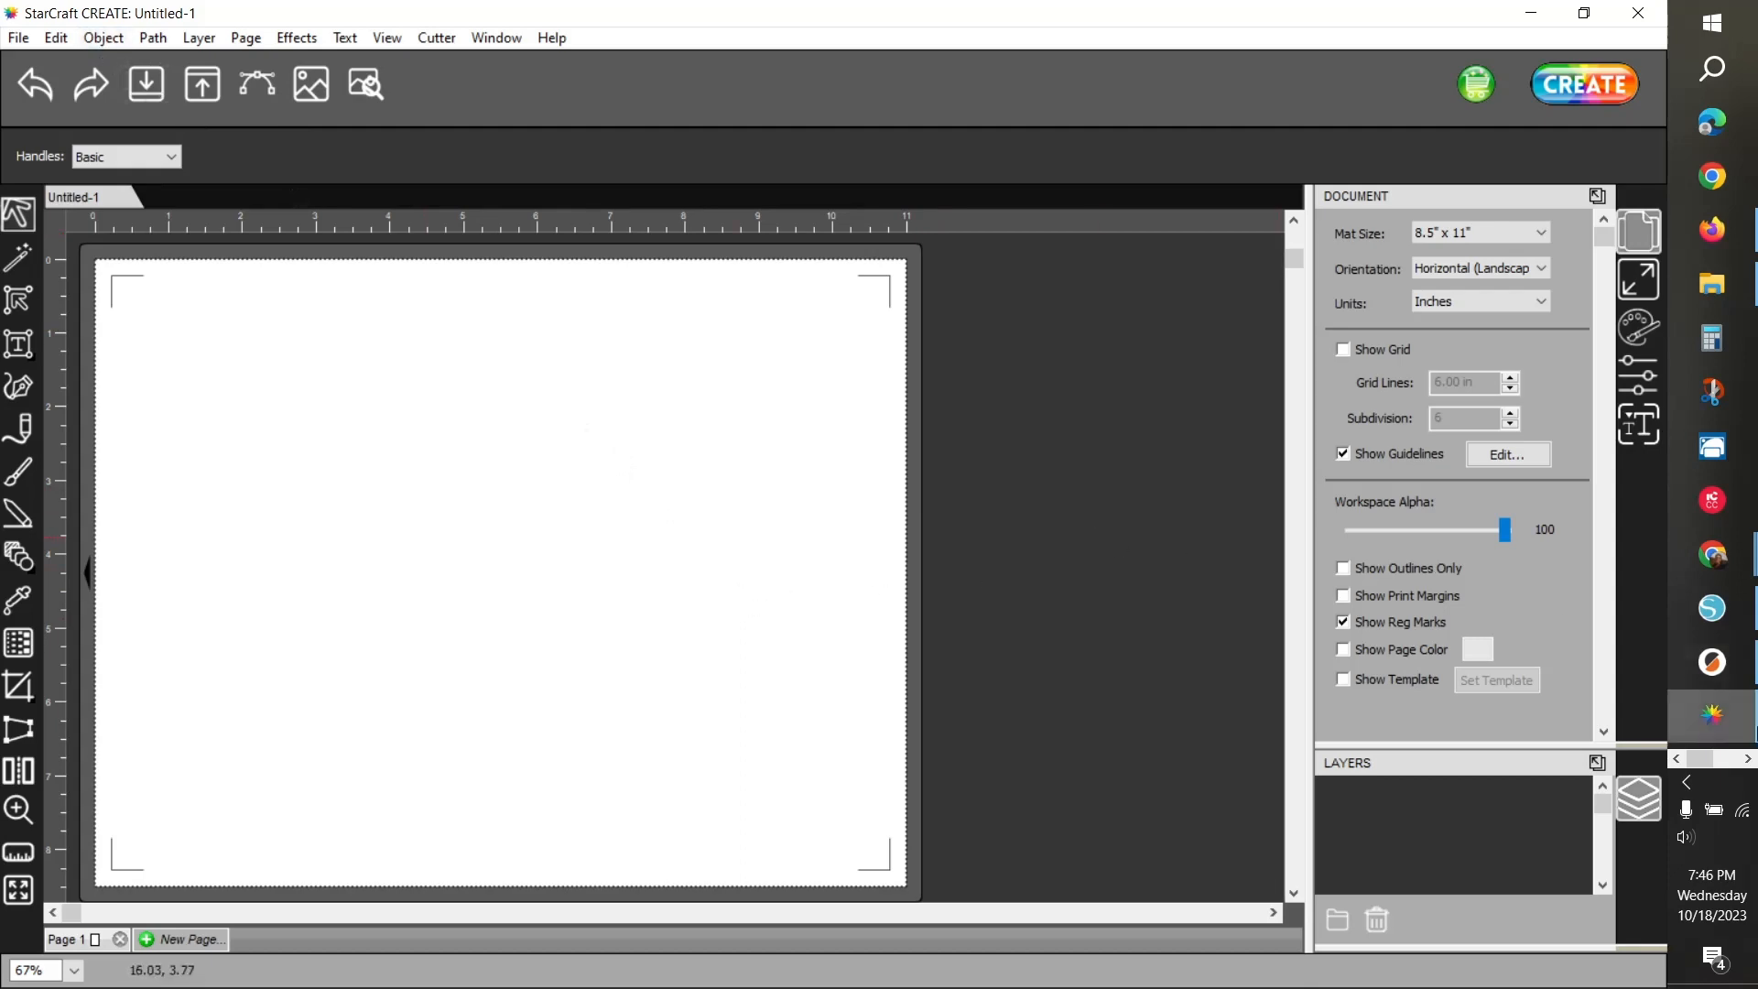
pyautogui.click(1708, 286)
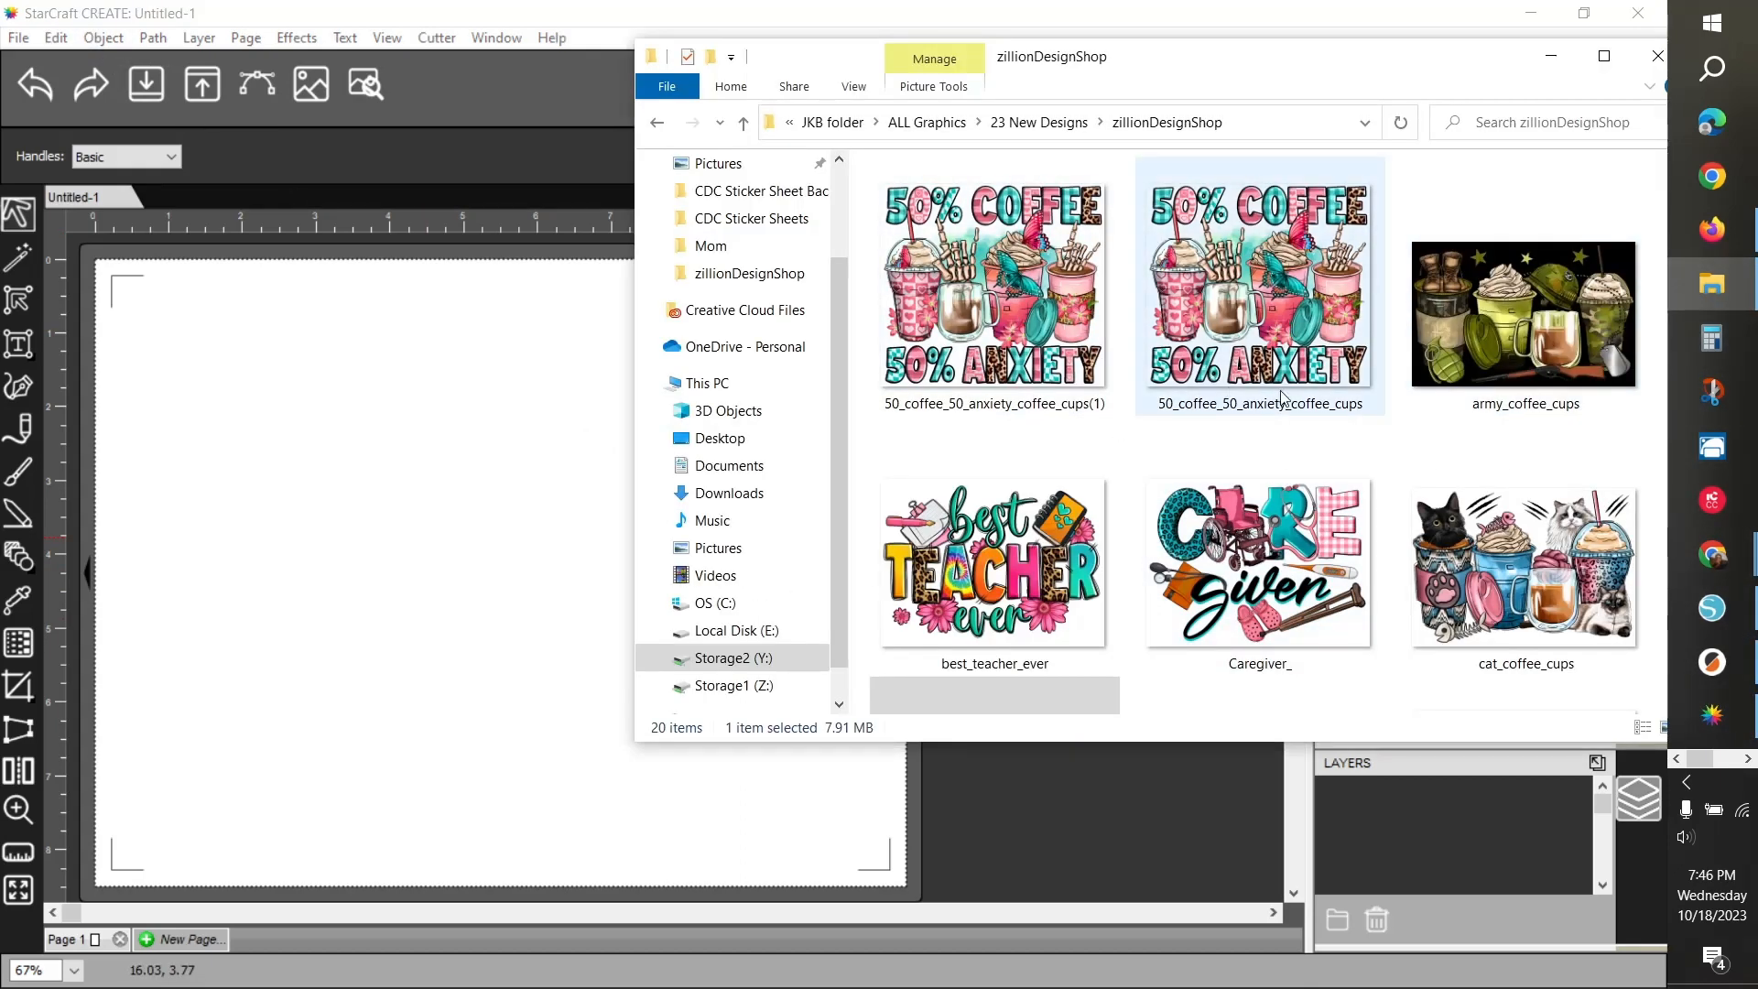
pyautogui.scroll(-2, 1281, 395)
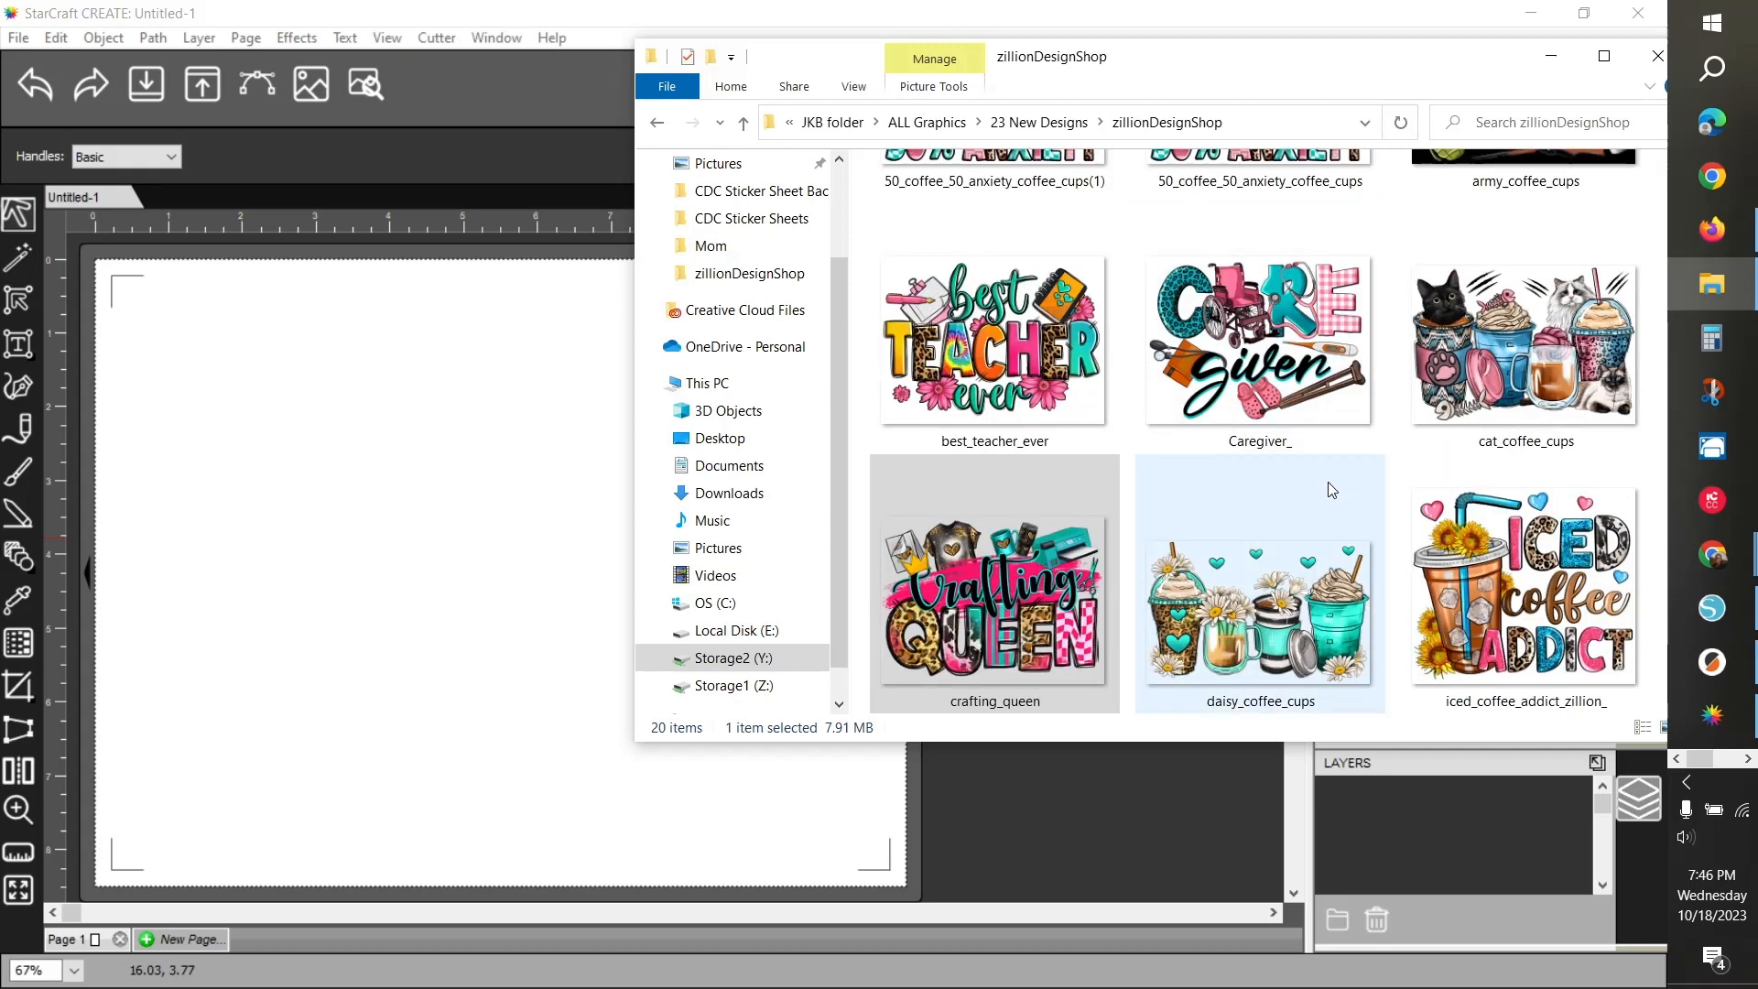
pyautogui.moveTo(1480, 563); pyautogui.dragTo(410, 485)
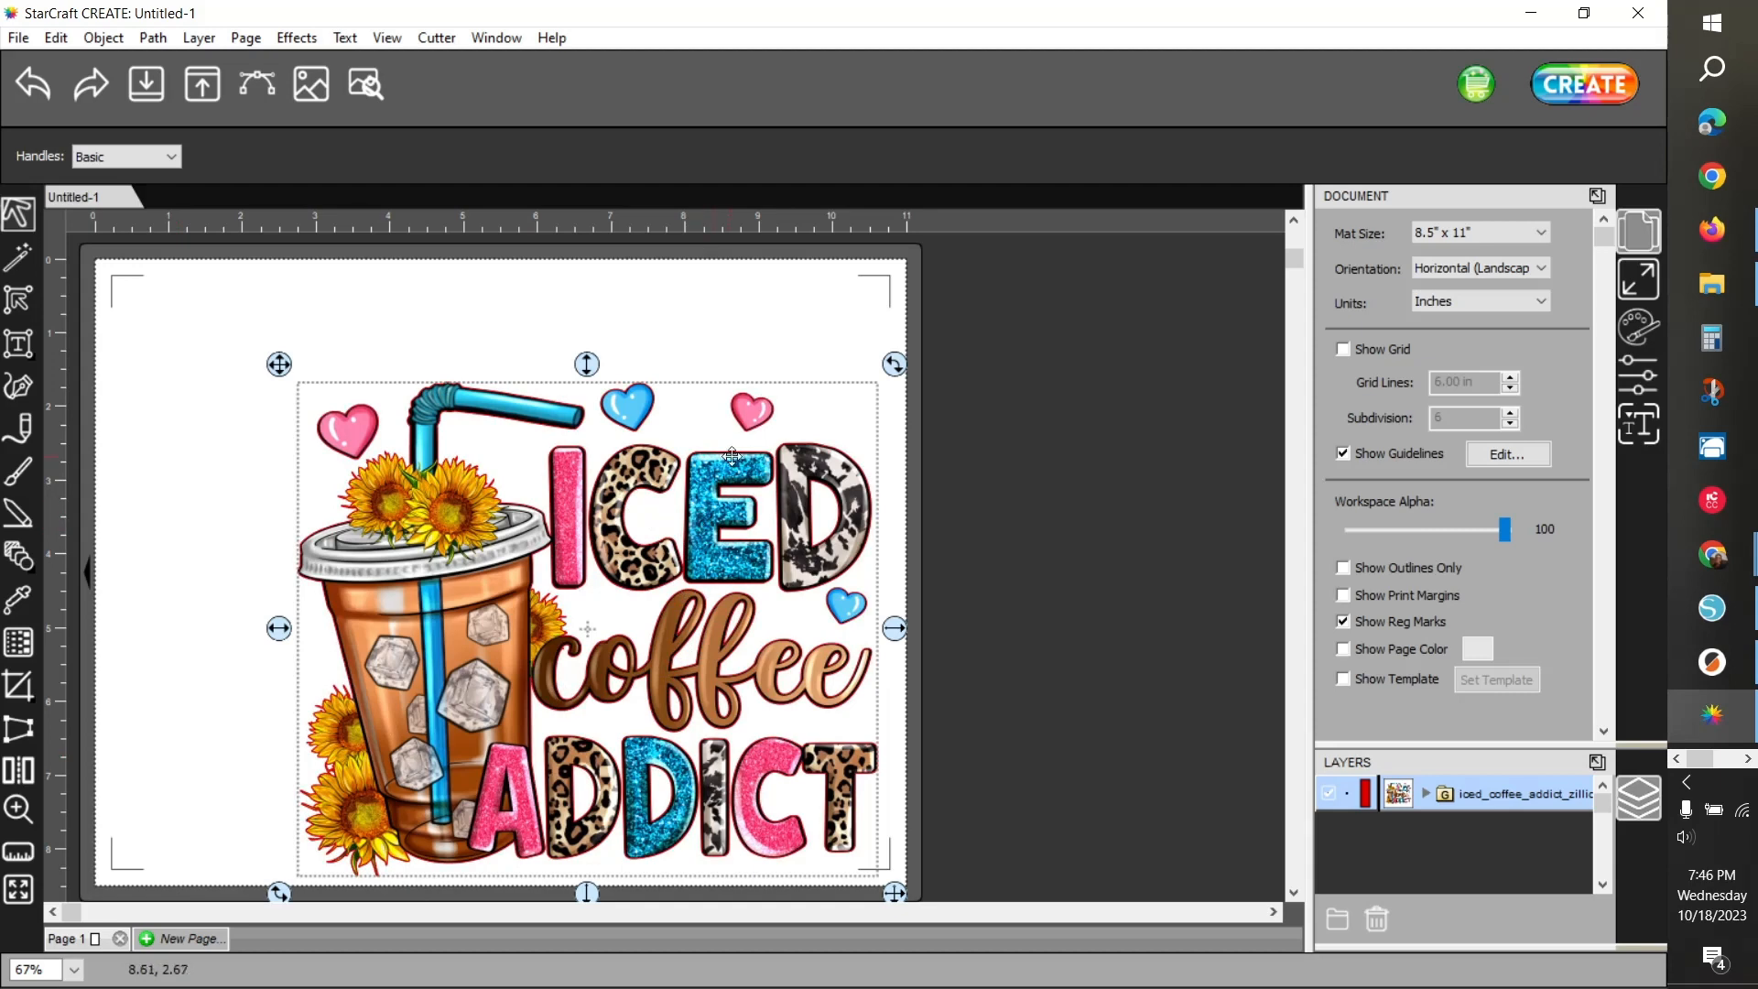
pyautogui.moveTo(735, 475); pyautogui.dragTo(735, 475)
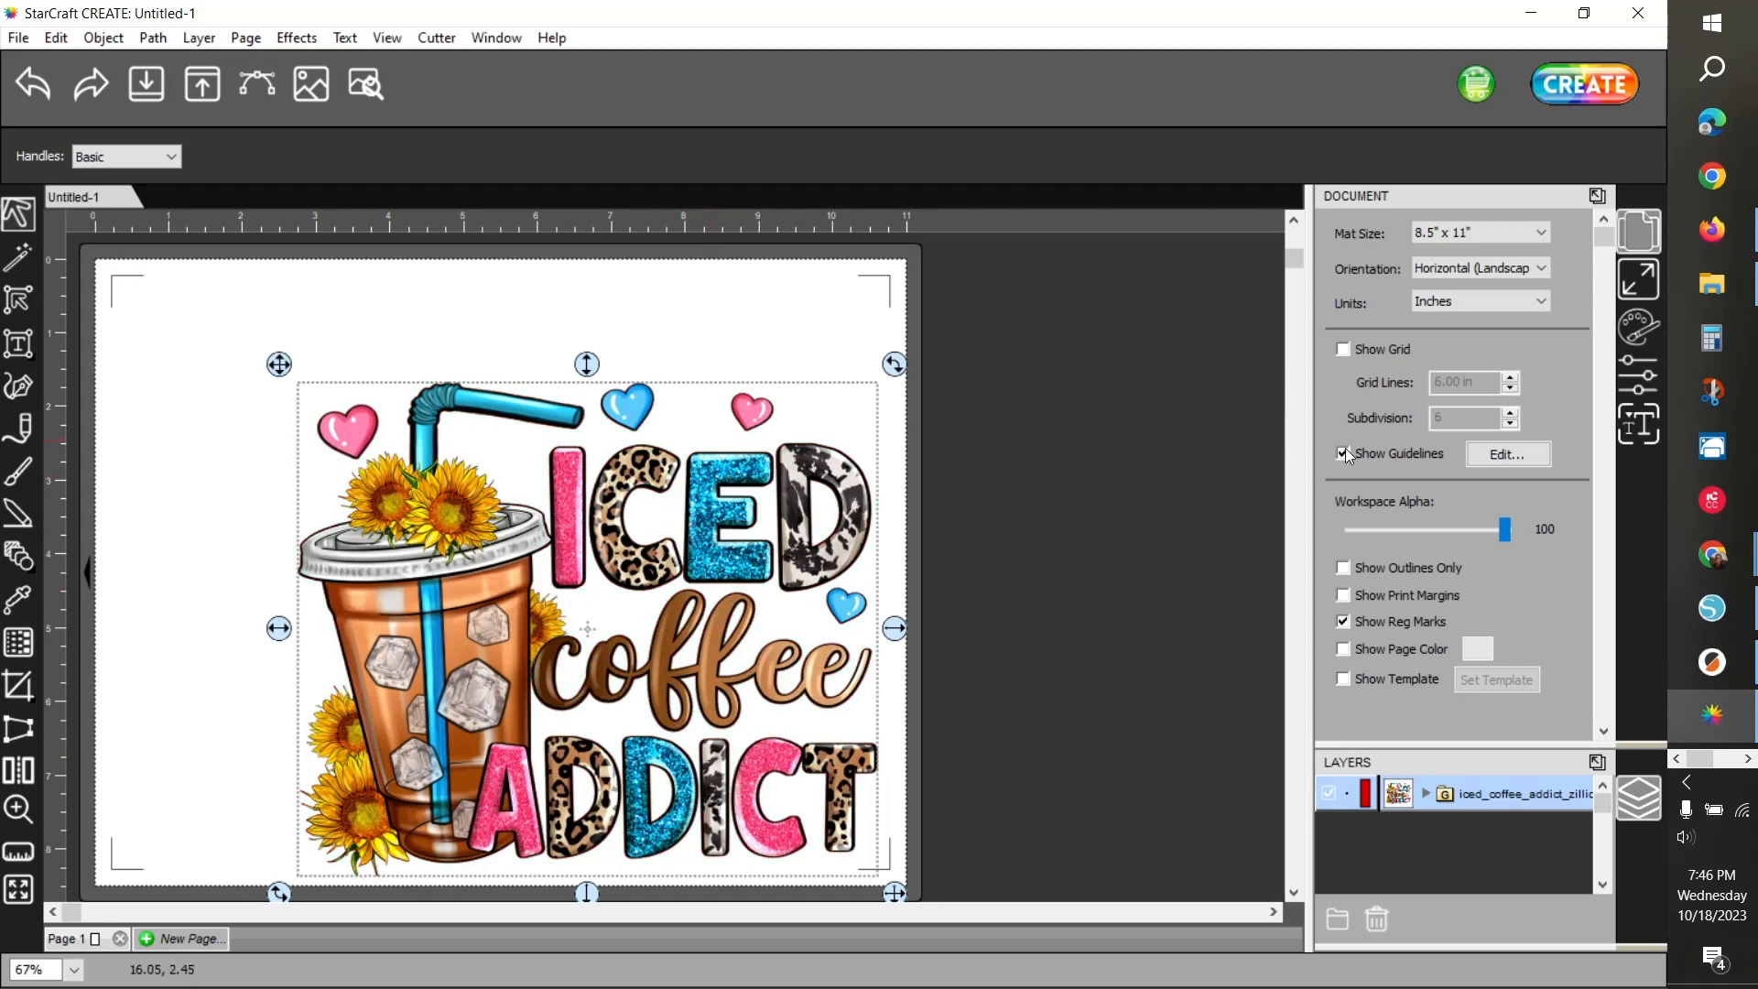
# Scale the iced coffee design proportionally to a width of 0.852 in
pyautogui.click(1634, 283)
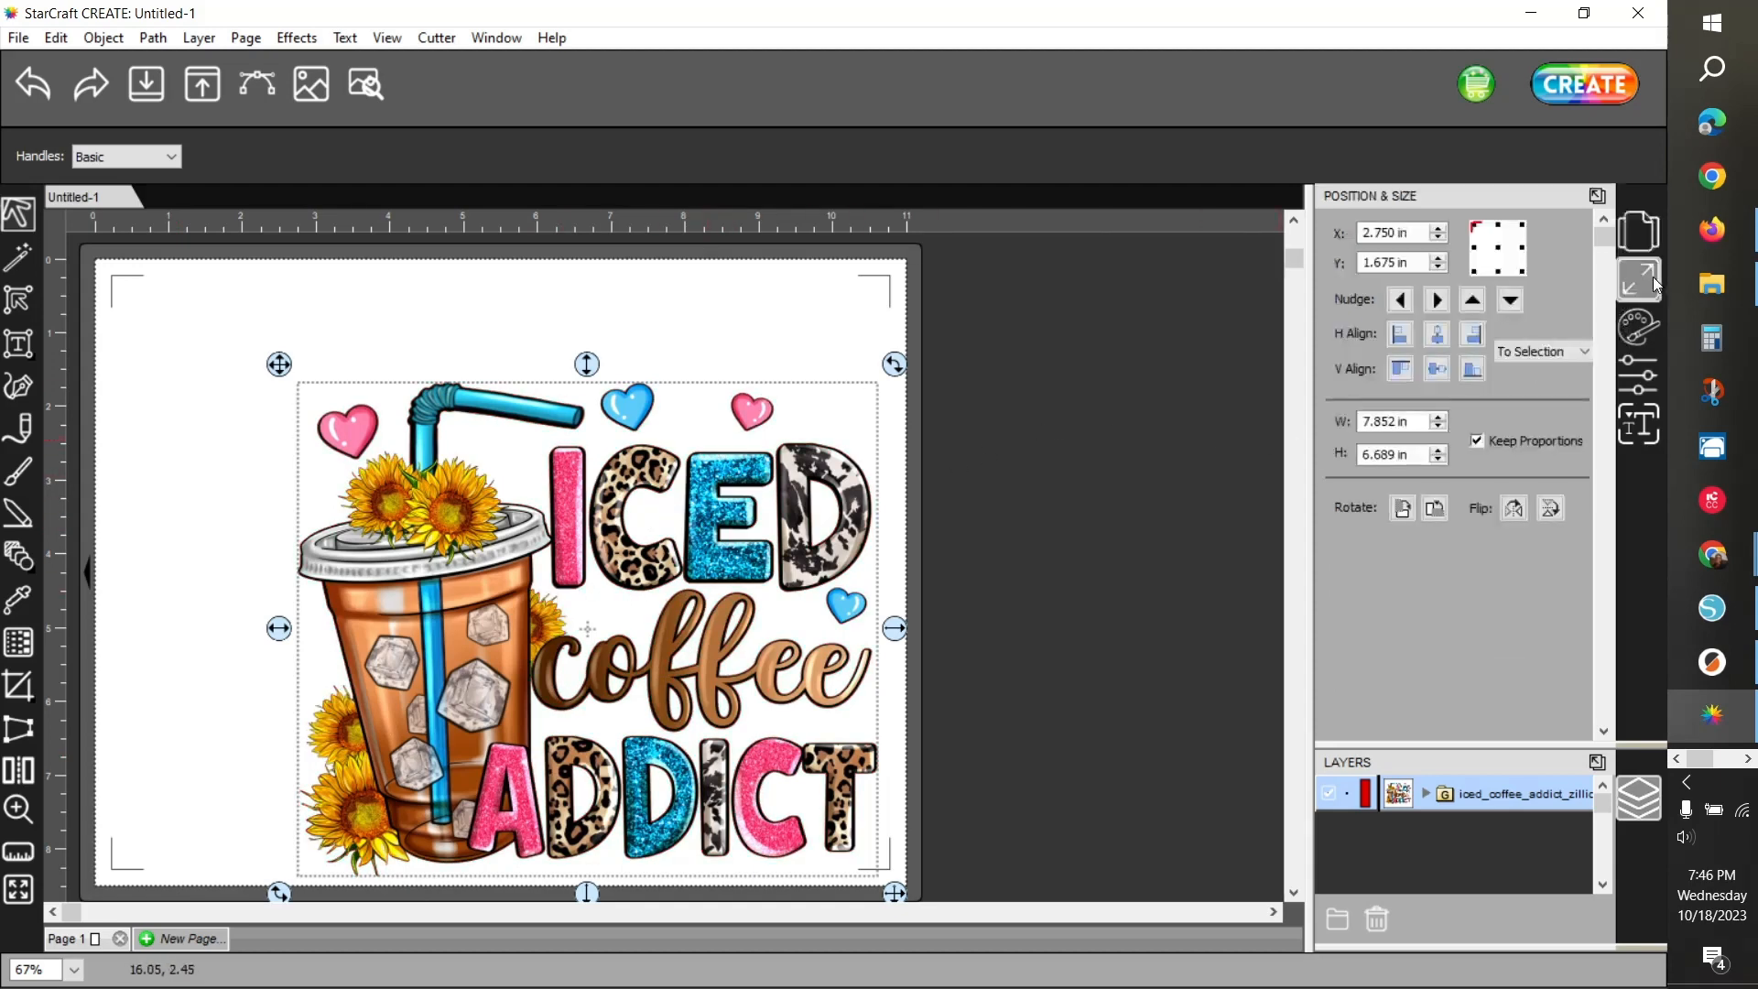
pyautogui.doubleClick(1367, 420)
pyautogui.write('0')
pyautogui.press('Tab')
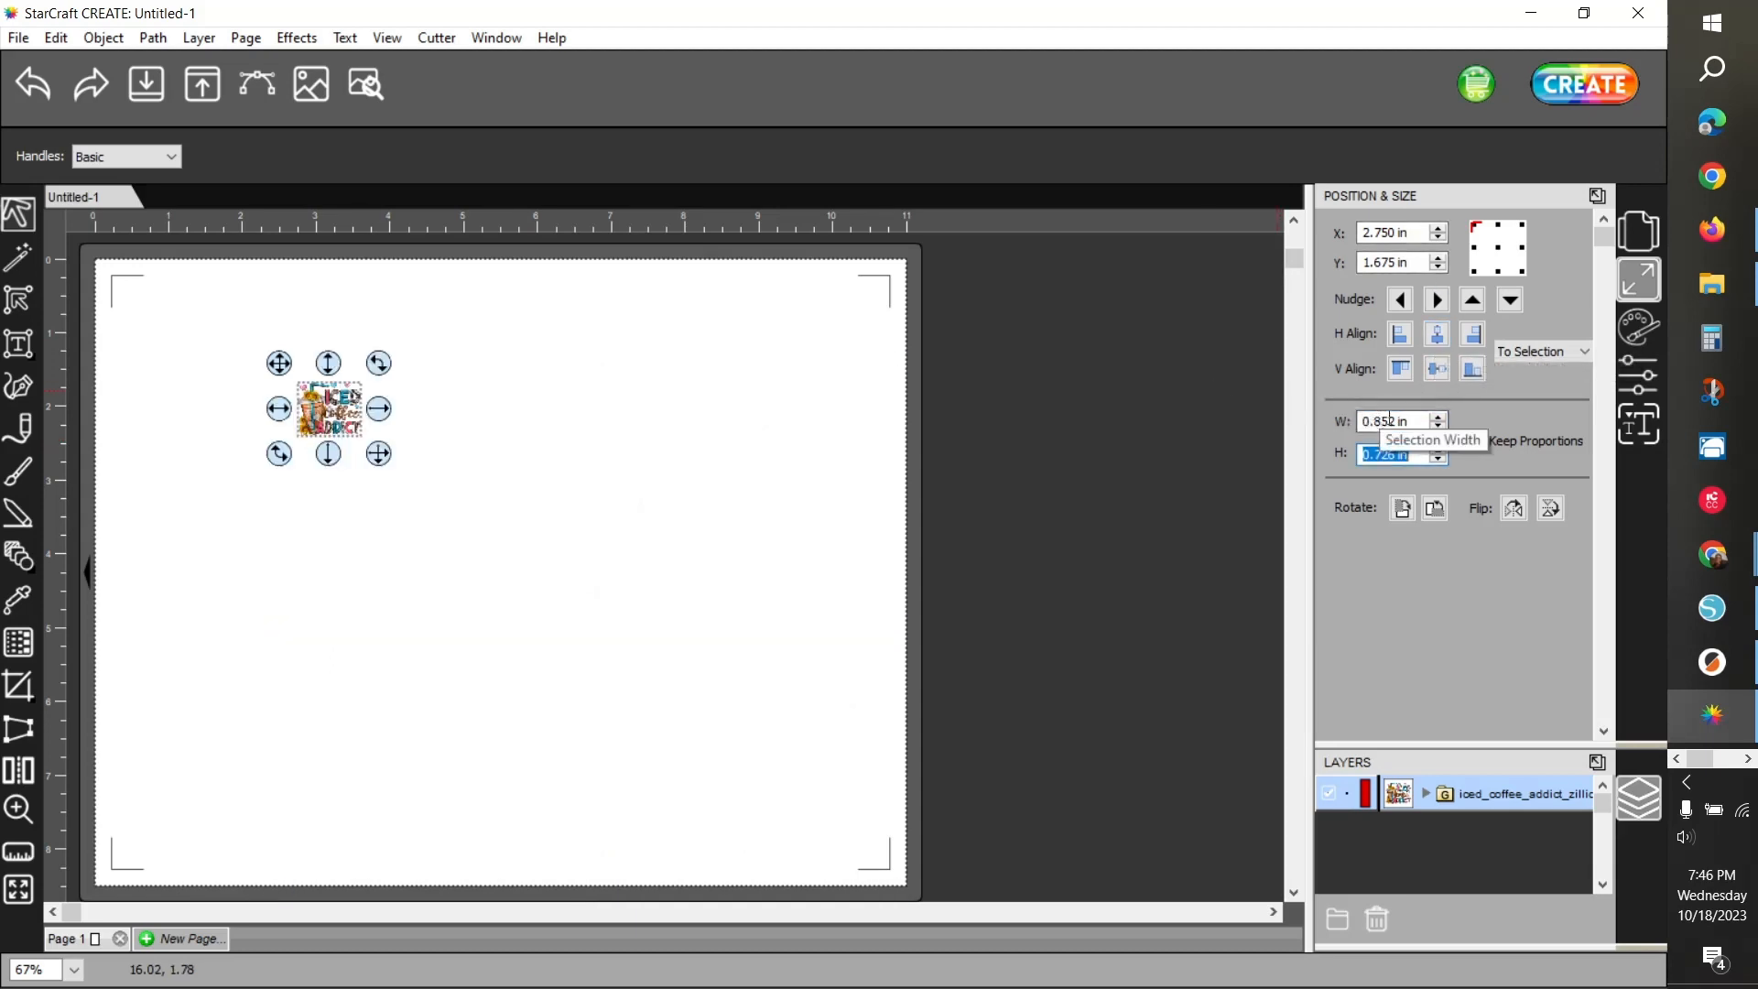
# Add a rounded offset path of 0.030 in around the iced coffee design
pyautogui.click(18, 809)
pyautogui.click(344, 418)
pyautogui.click(374, 440)
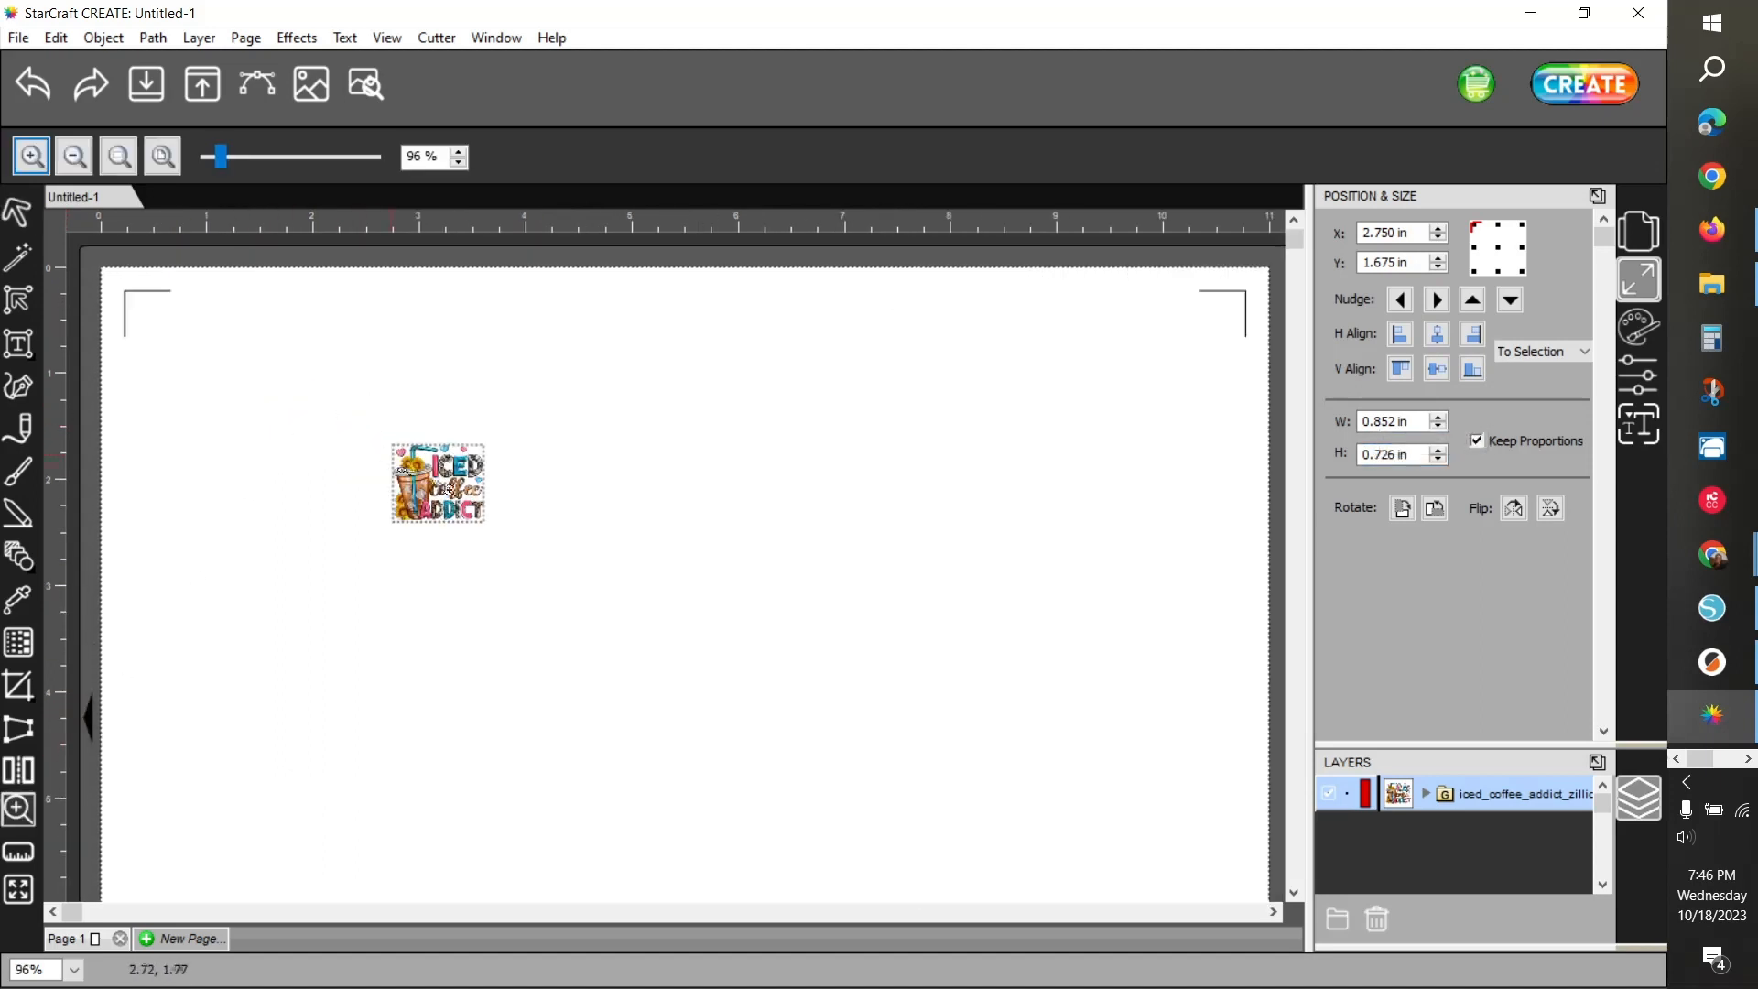
pyautogui.click(451, 492)
pyautogui.click(539, 558)
pyautogui.click(569, 570)
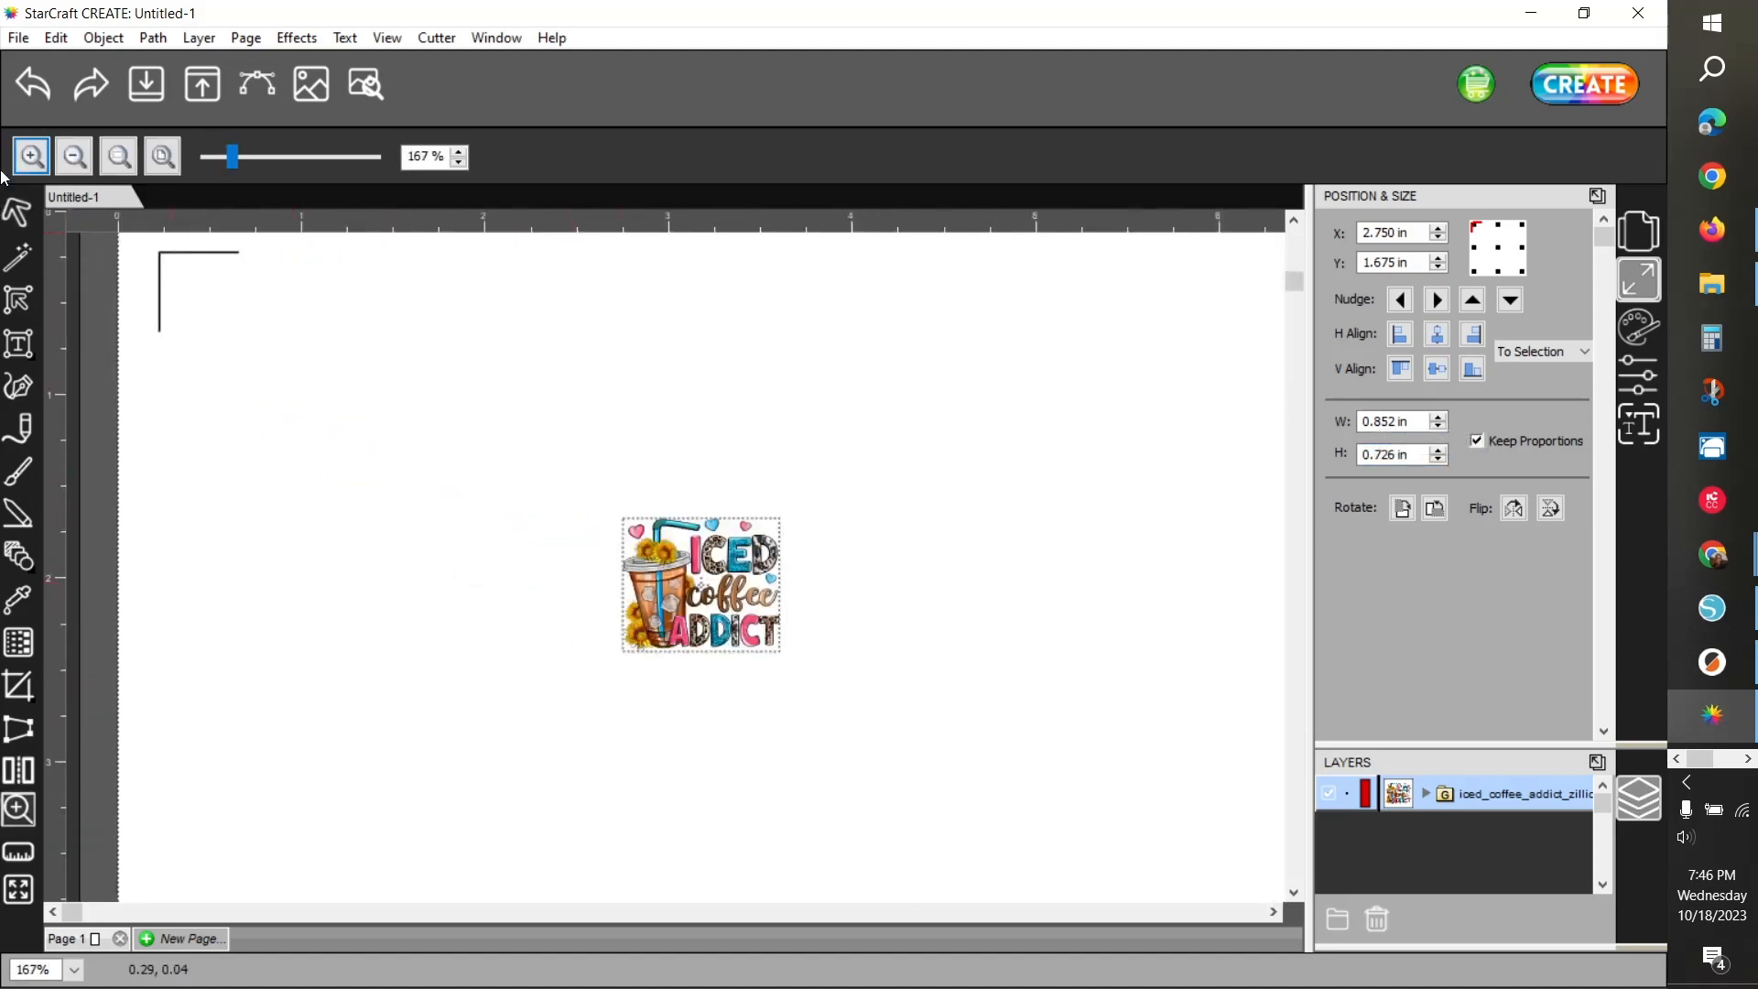
pyautogui.click(19, 213)
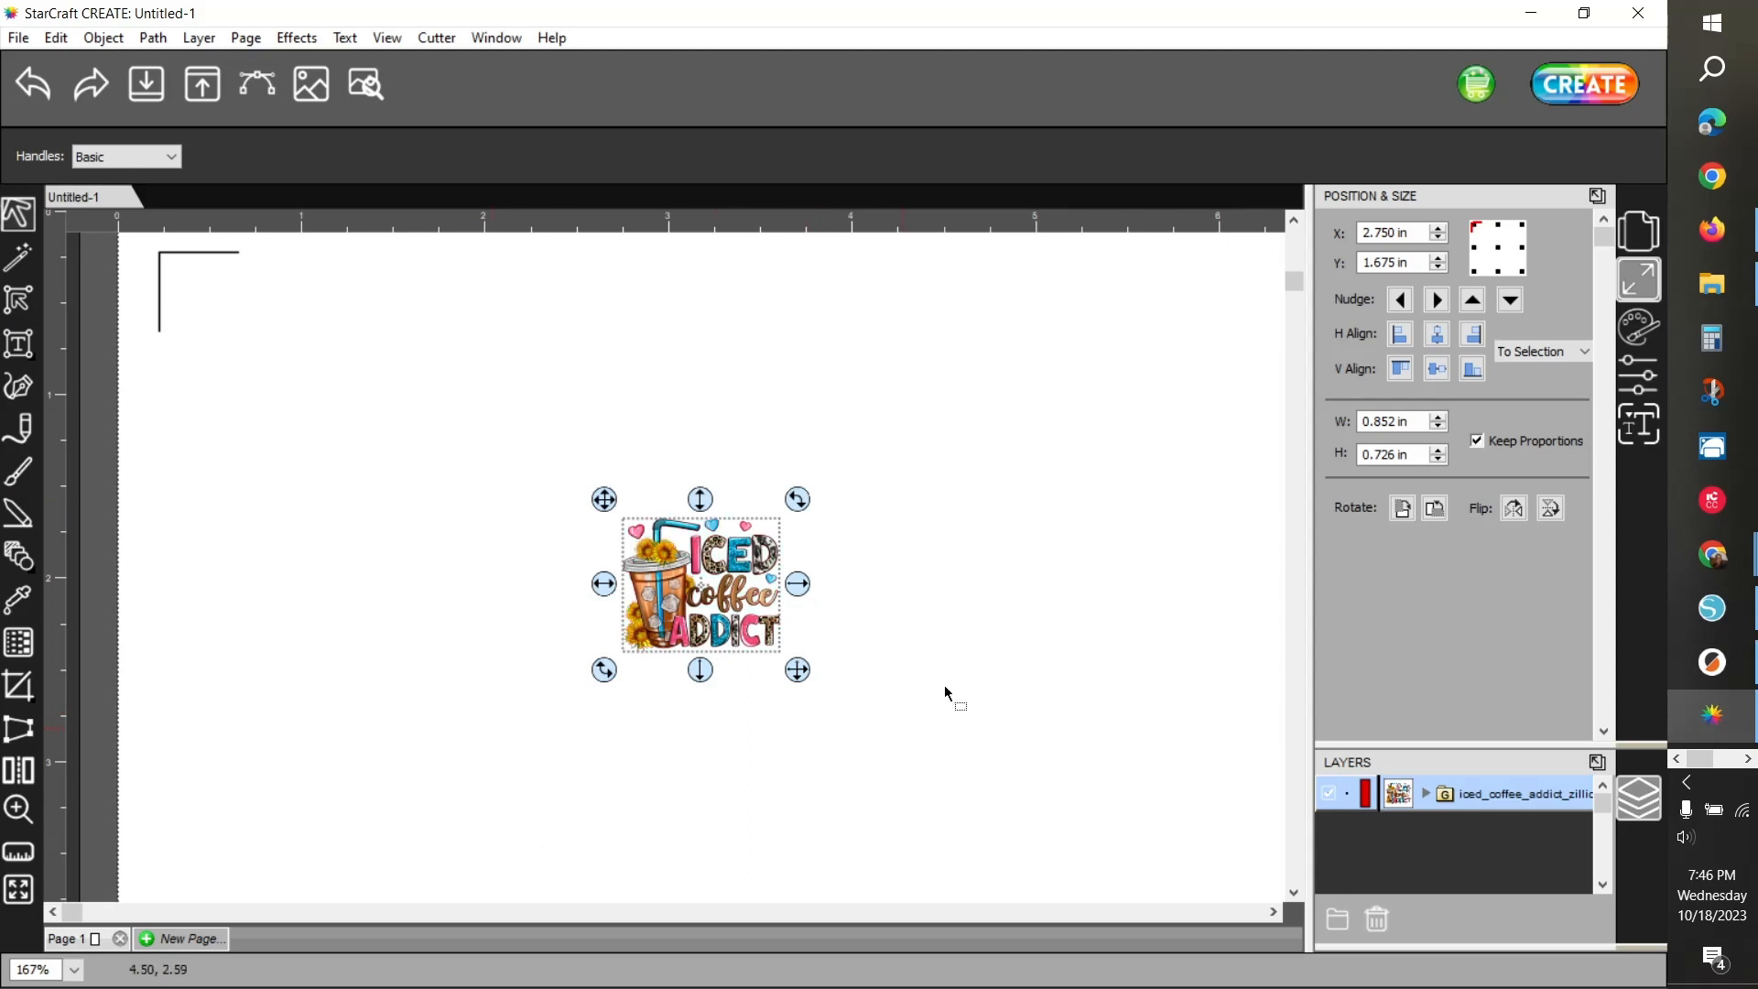
pyautogui.click(153, 38)
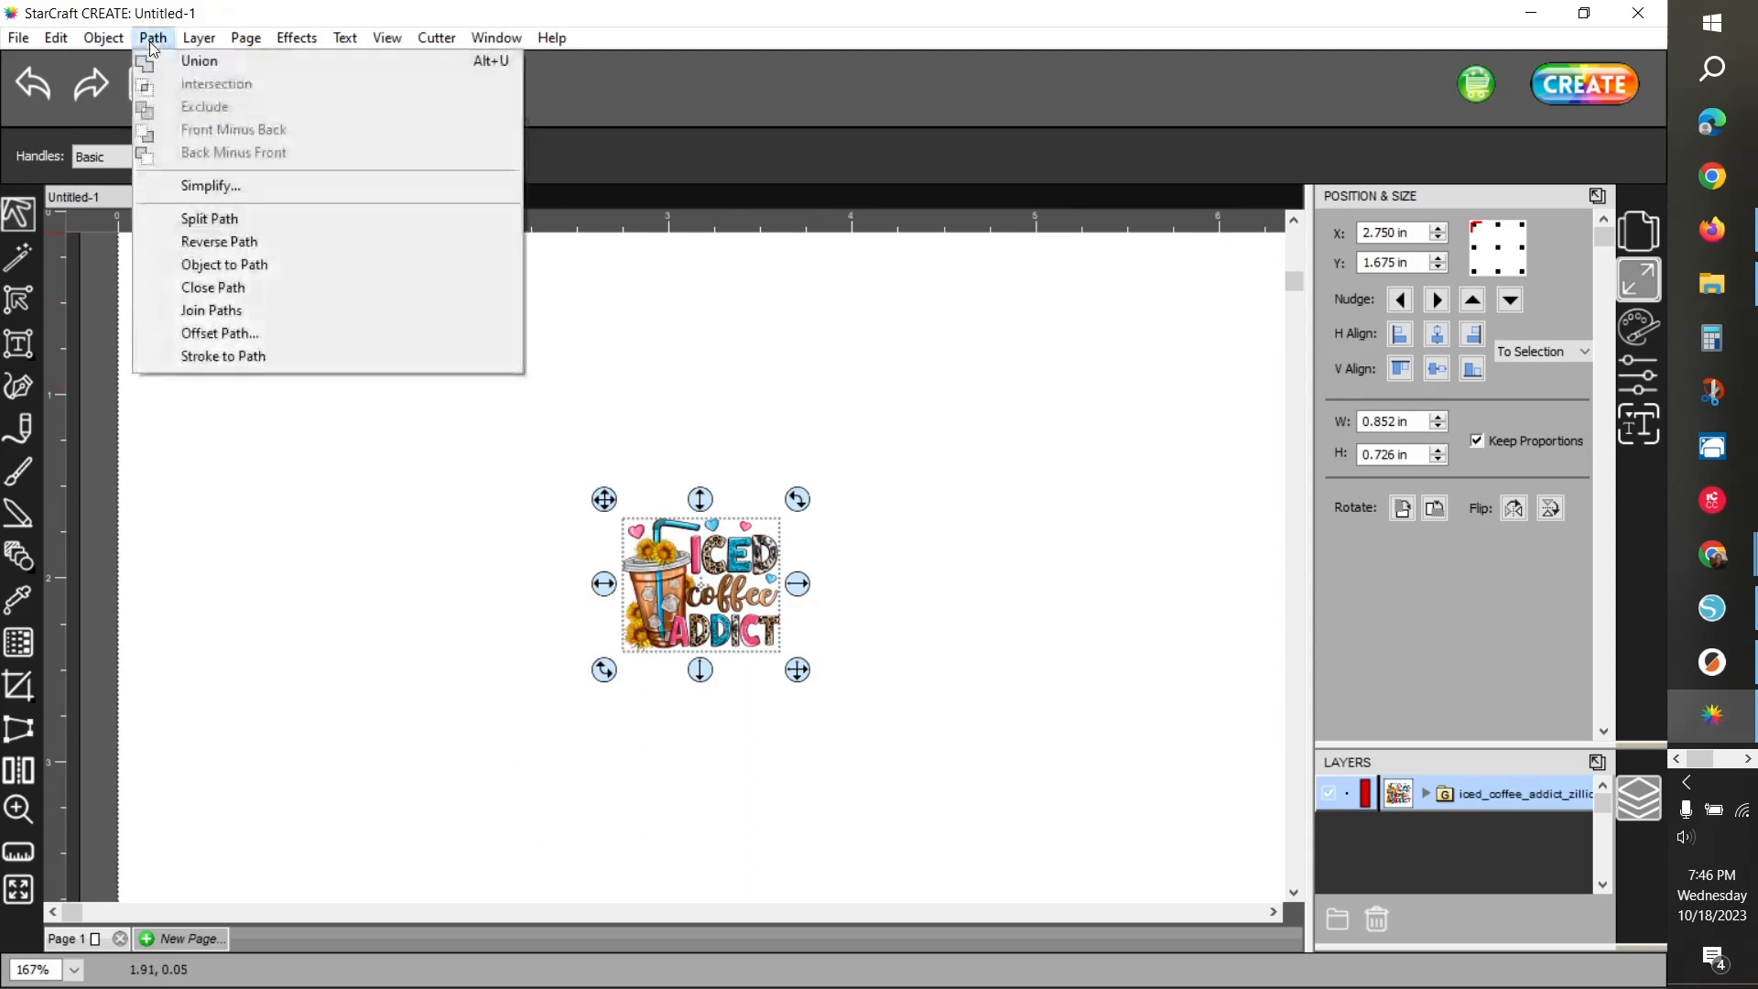
pyautogui.click(245, 335)
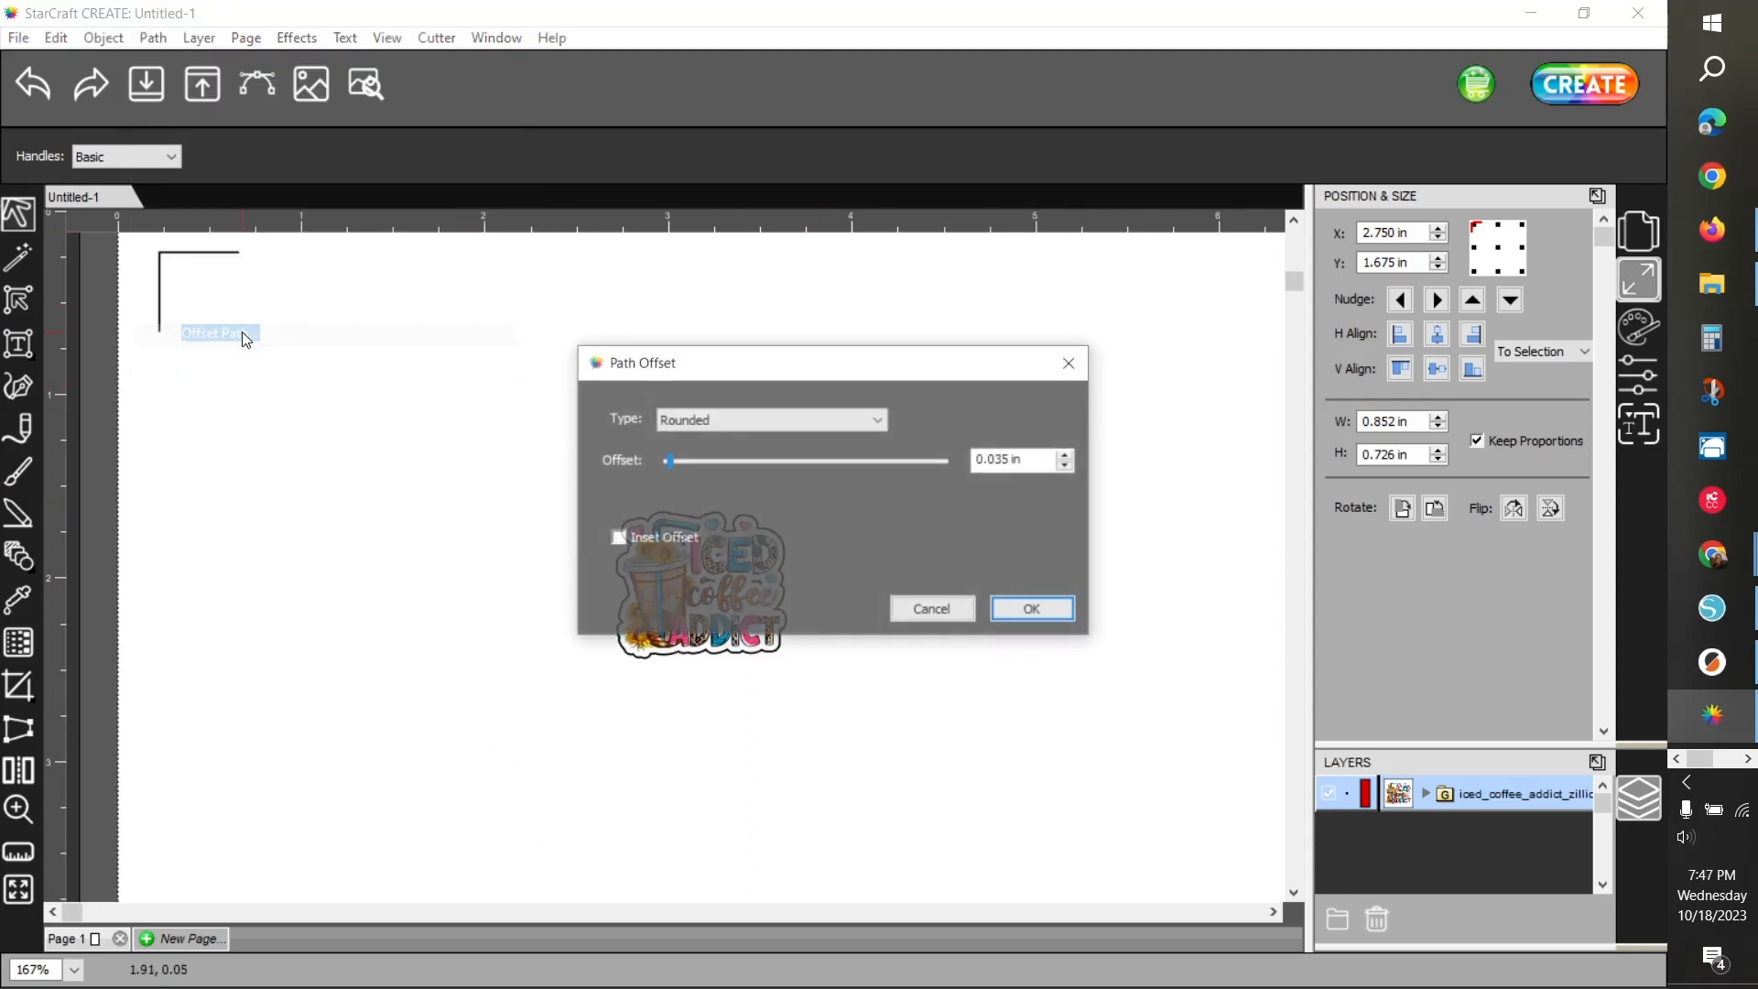
pyautogui.moveTo(849, 366); pyautogui.dragTo(926, 177)
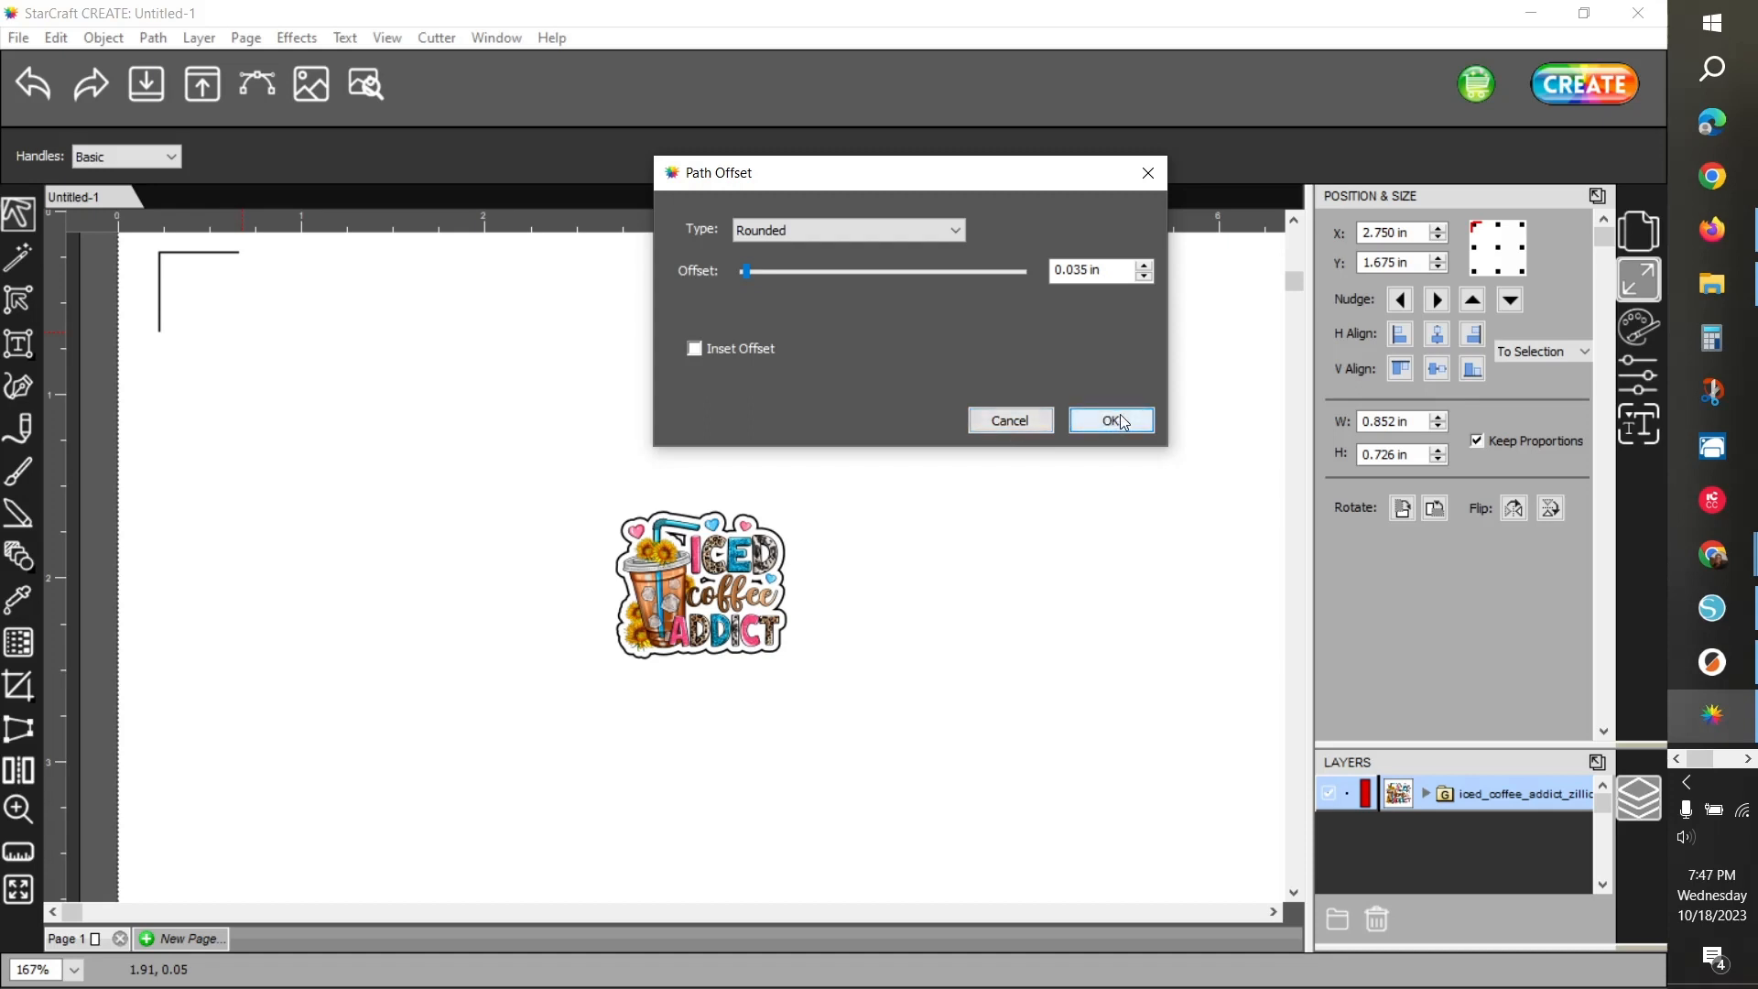
pyautogui.doubleClick(1080, 270)
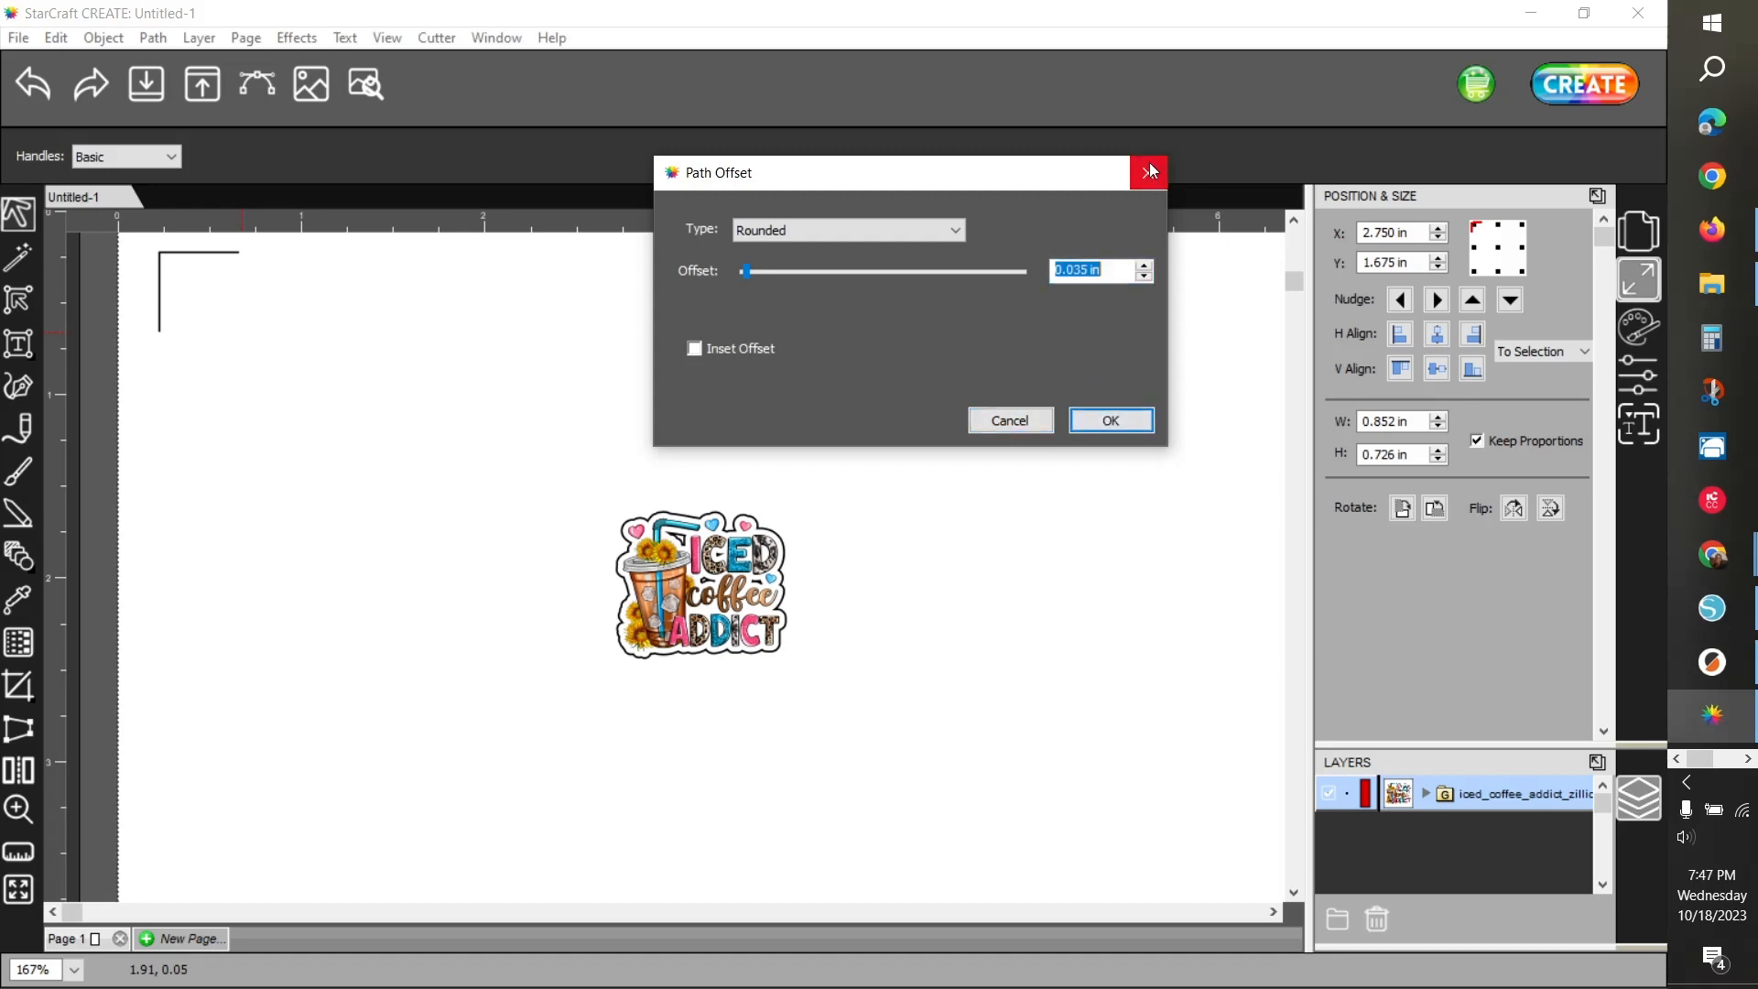
pyautogui.write('0.030')
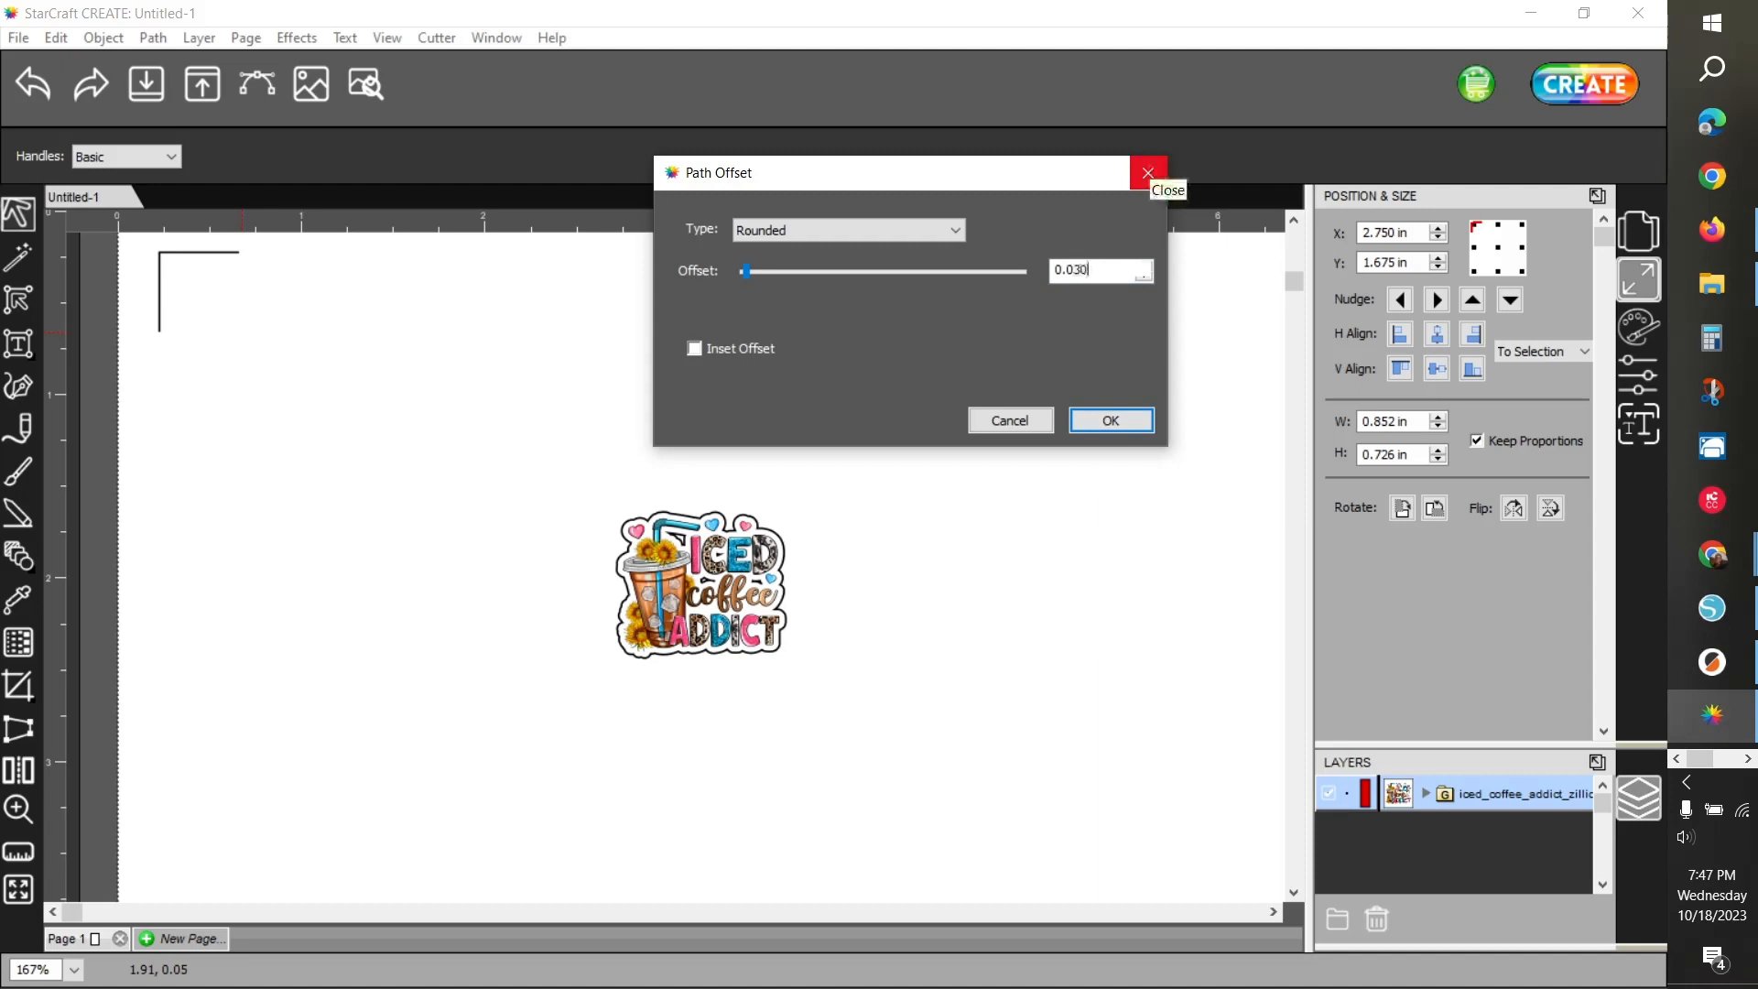
pyautogui.press('Tab')
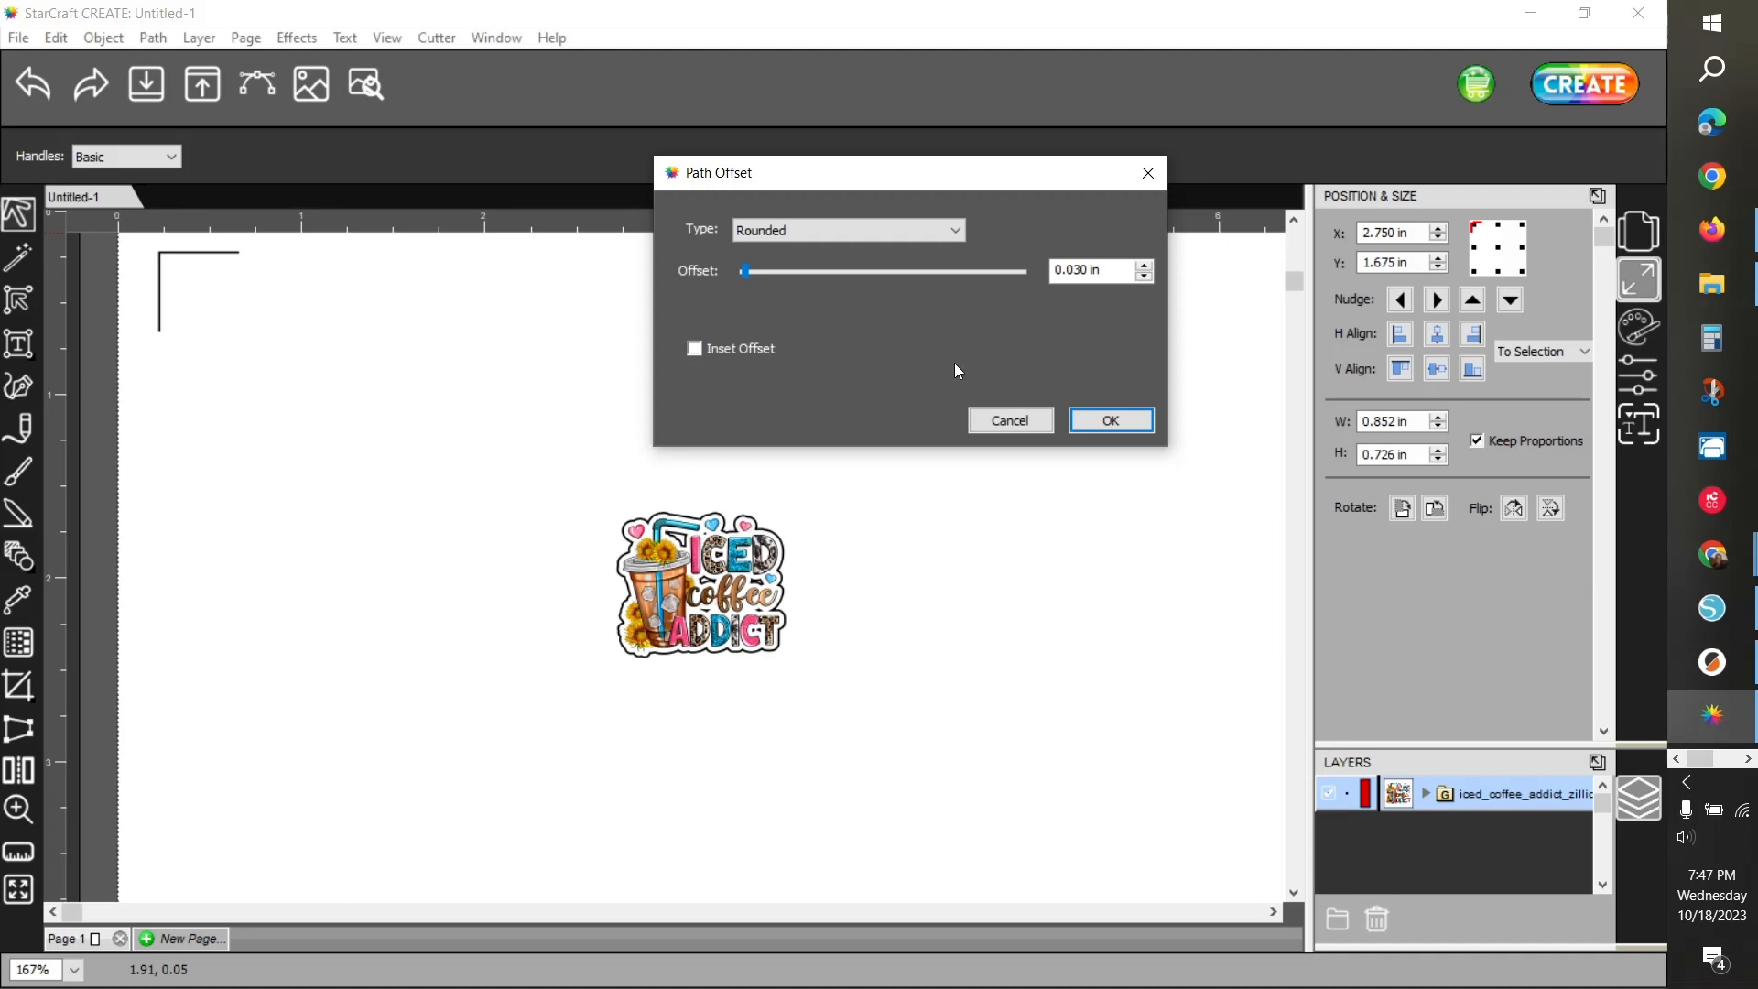
pyautogui.click(1112, 420)
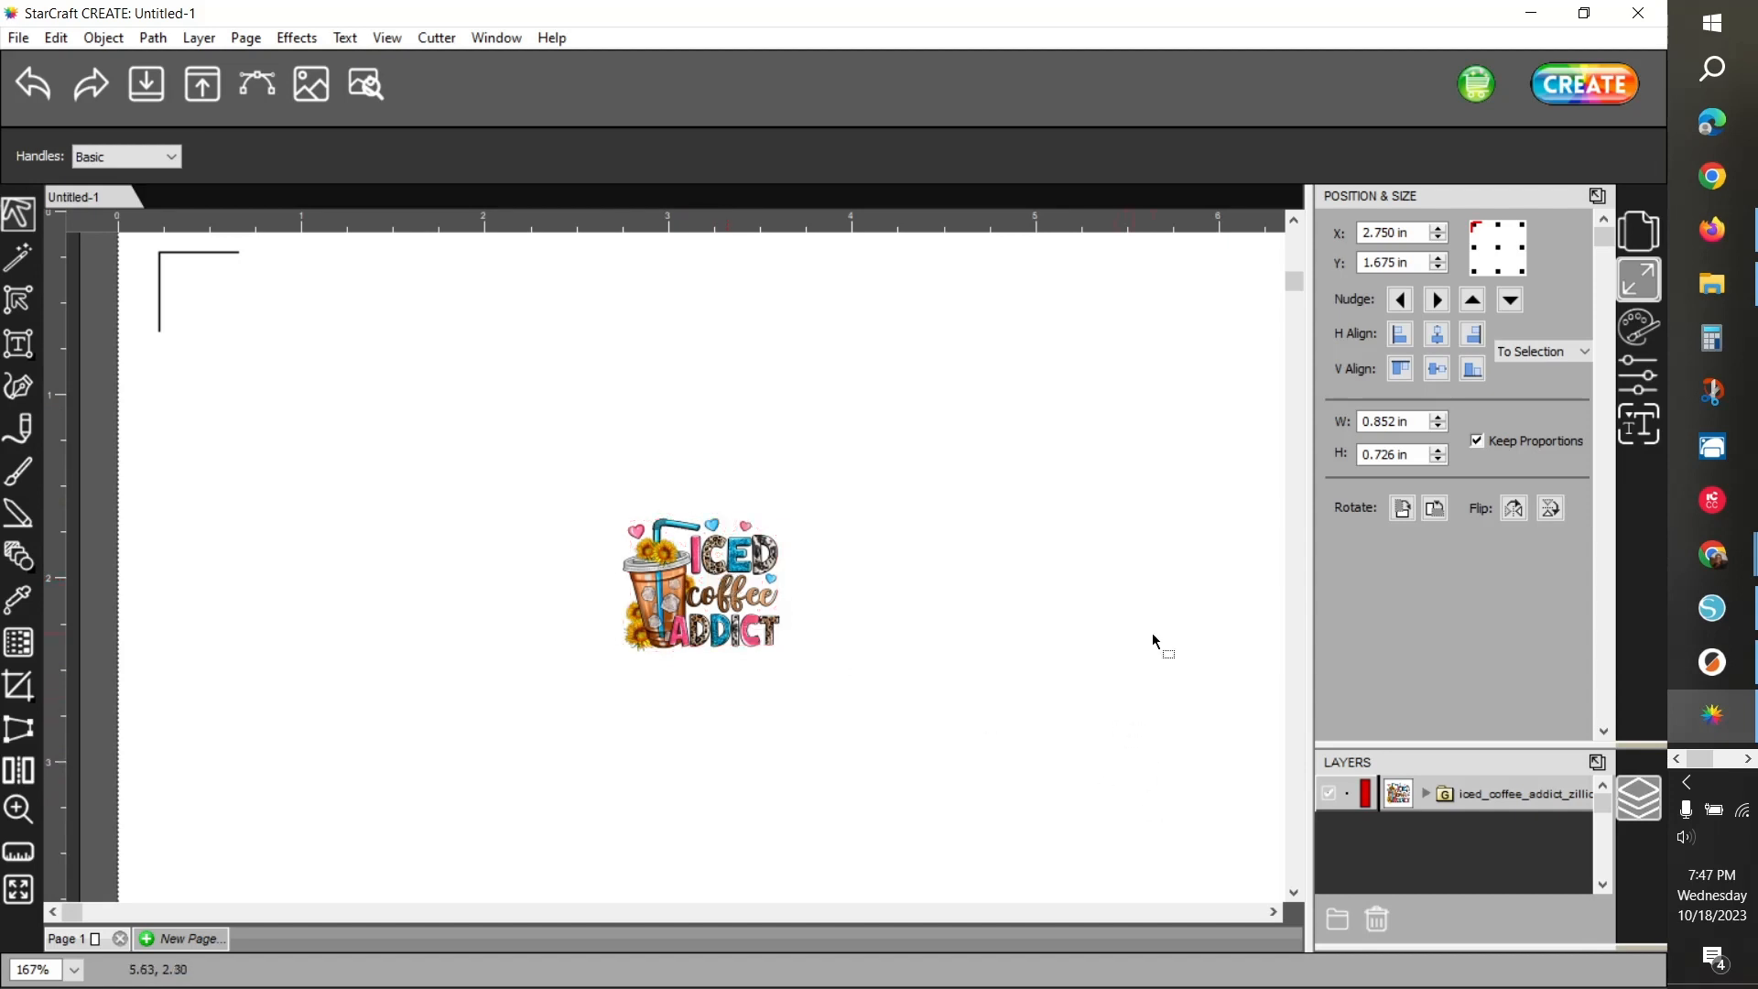
# Give the Cut layer inside the iced coffee group a red (FF0000) colour stroke
pyautogui.moveTo(1442, 750); pyautogui.dragTo(1457, 549)
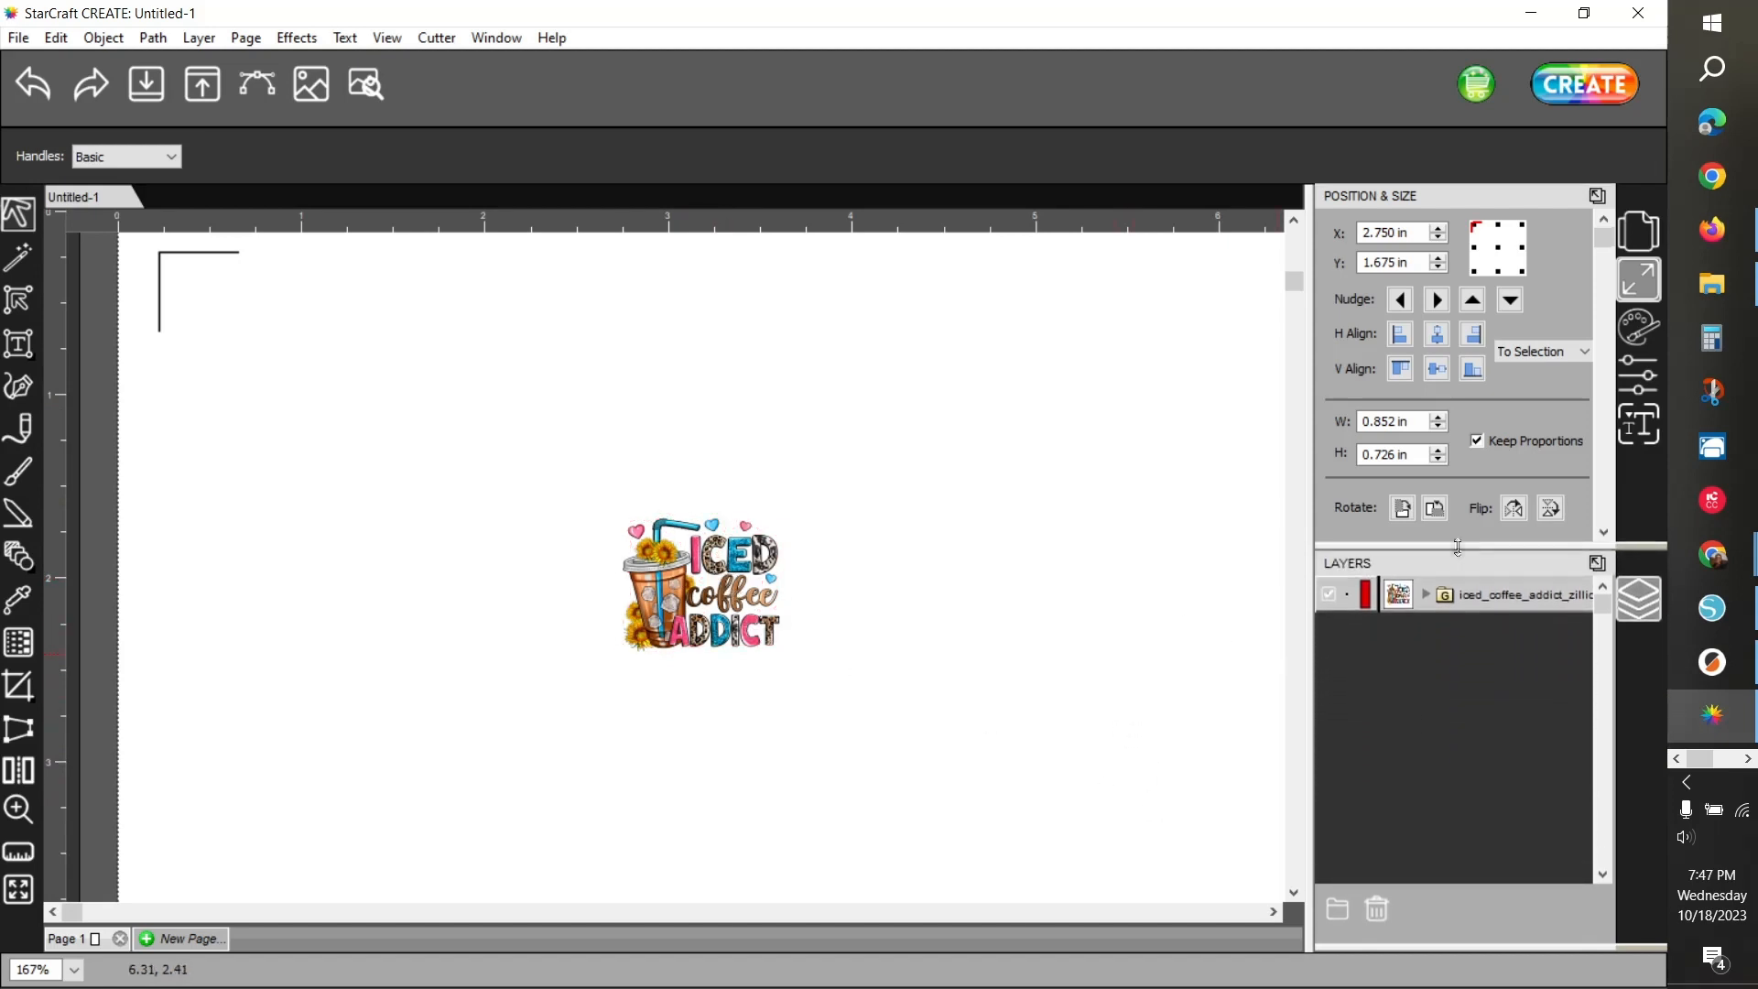
pyautogui.click(1426, 596)
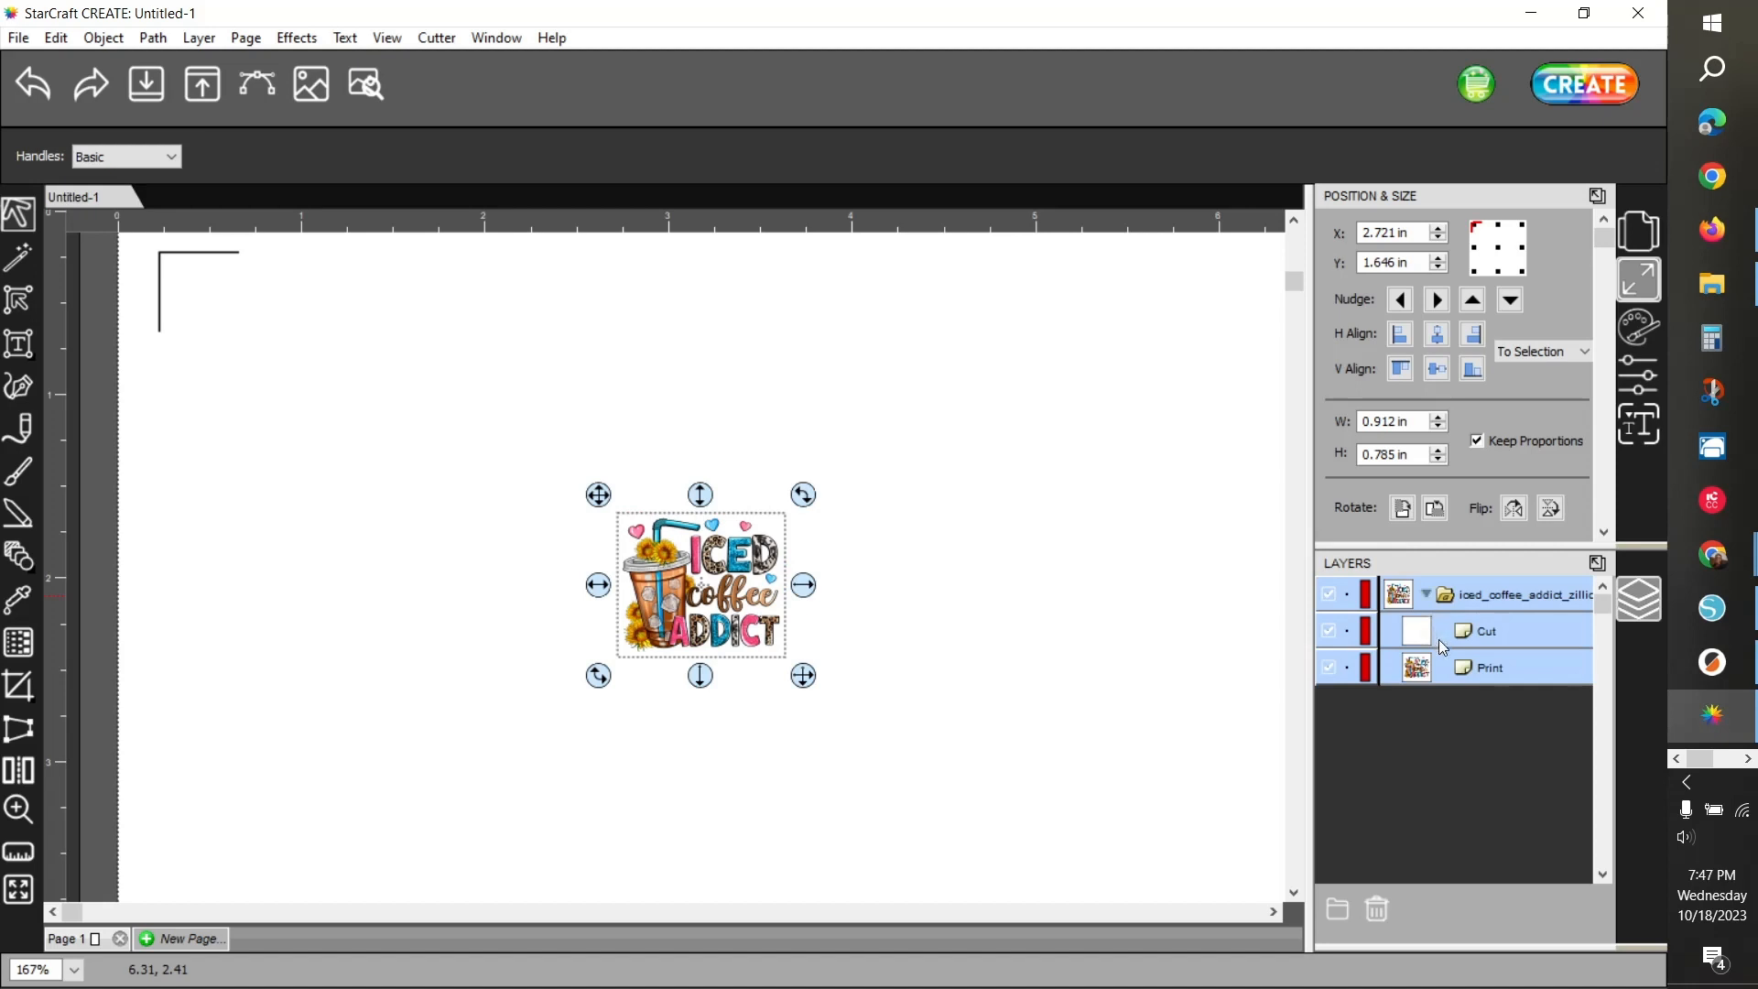
pyautogui.click(1505, 631)
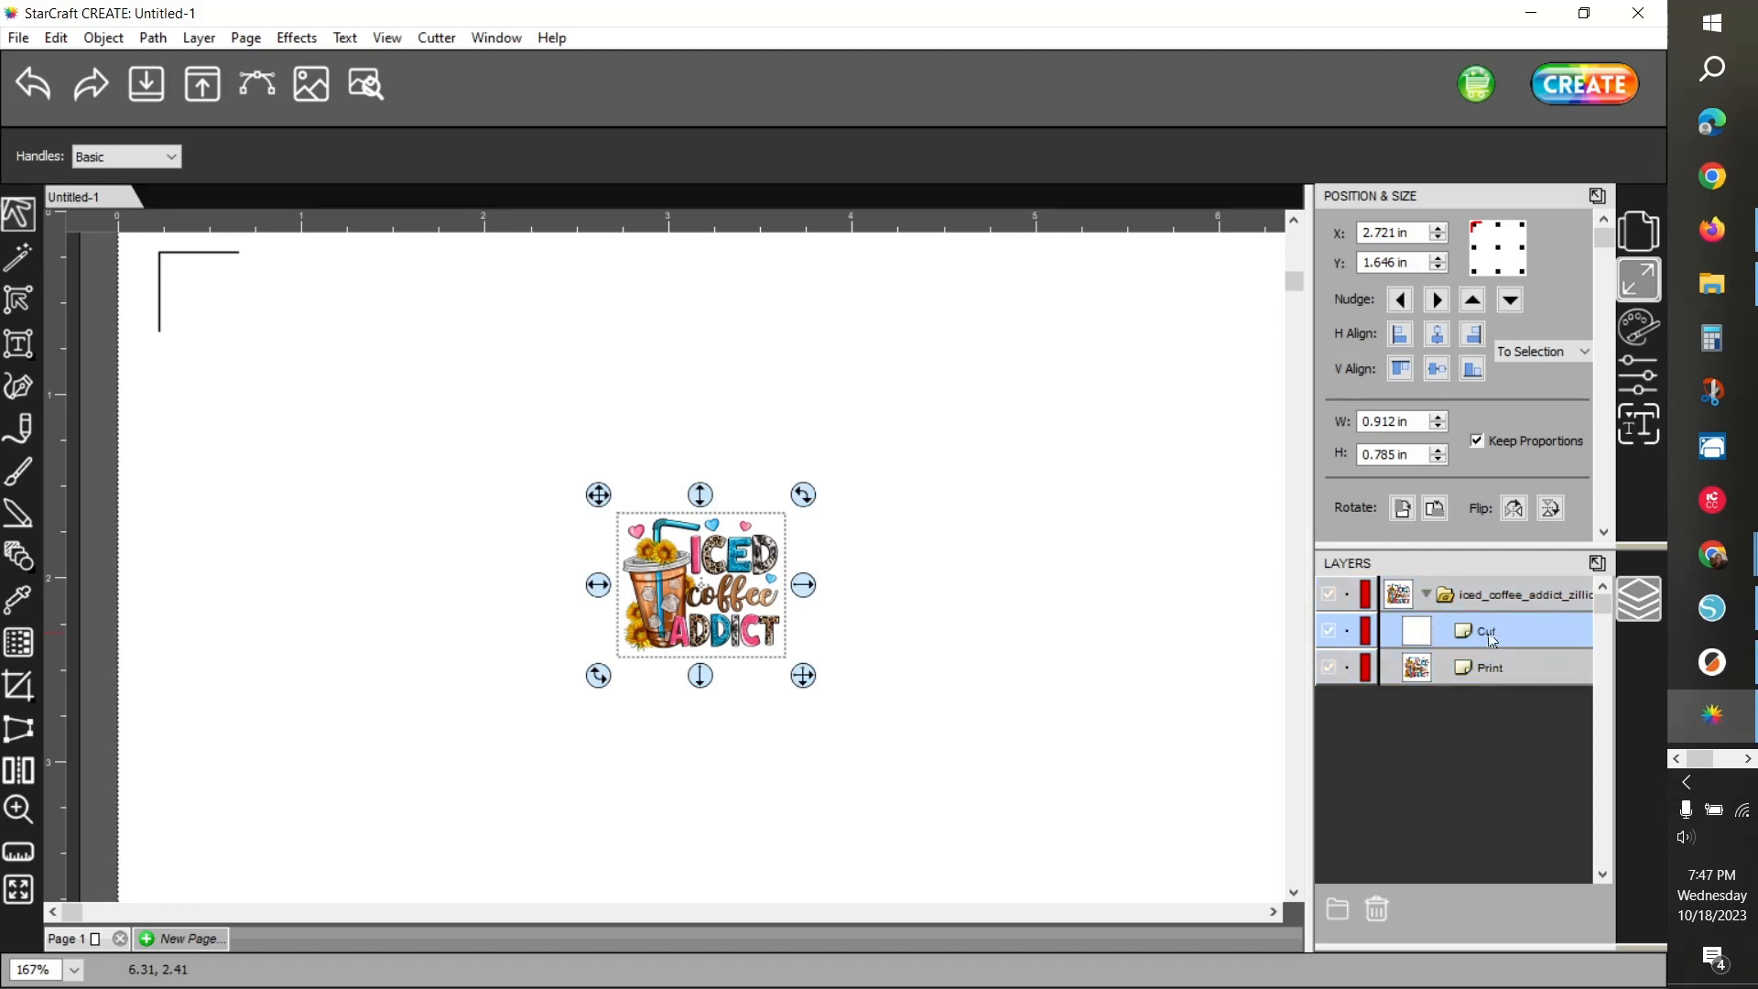
pyautogui.click(1637, 326)
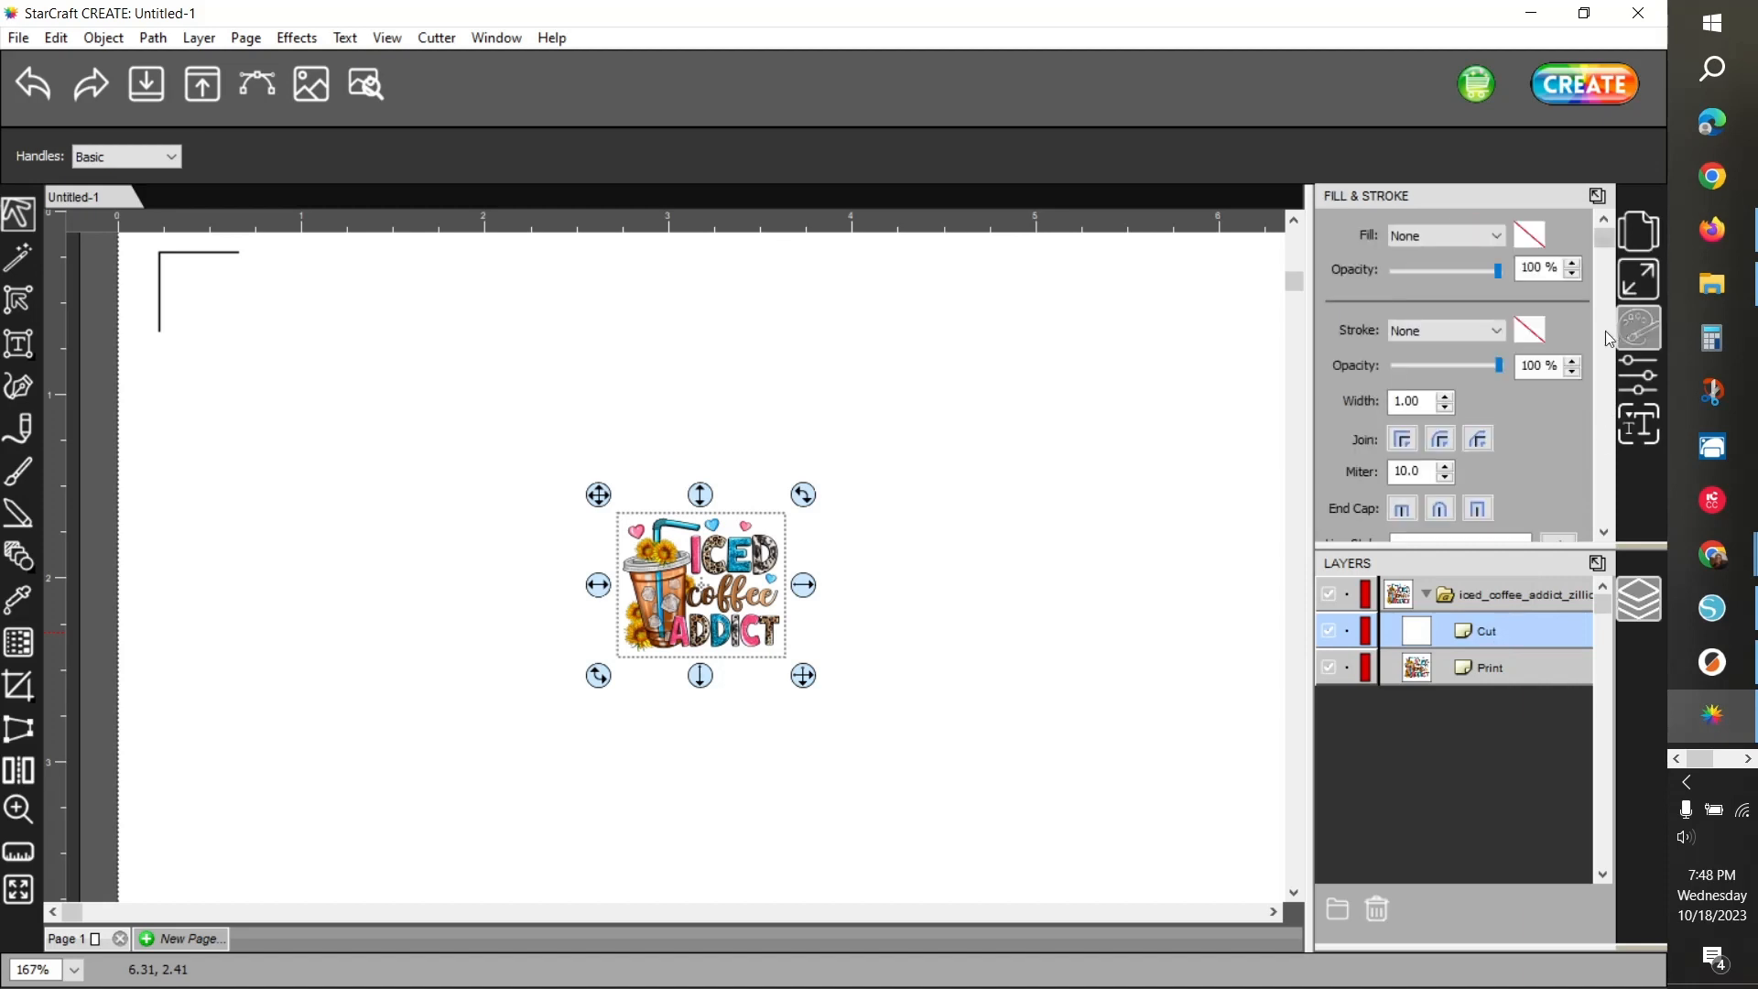
pyautogui.click(1417, 339)
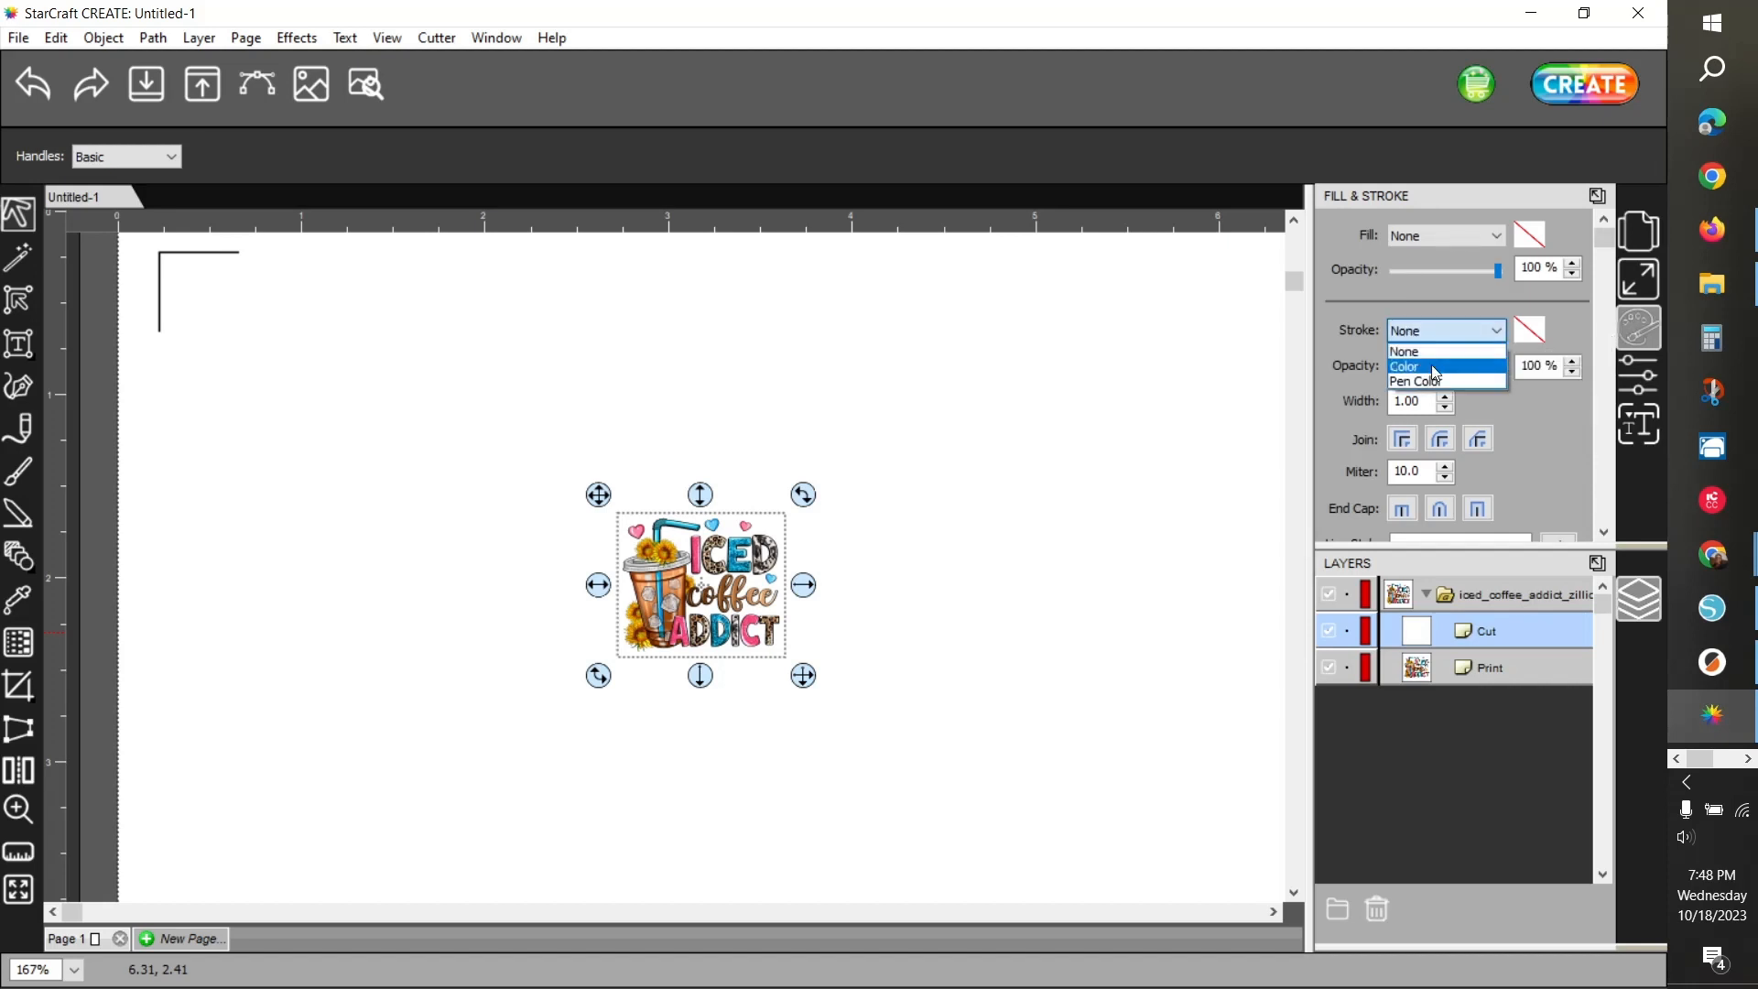
pyautogui.click(1431, 365)
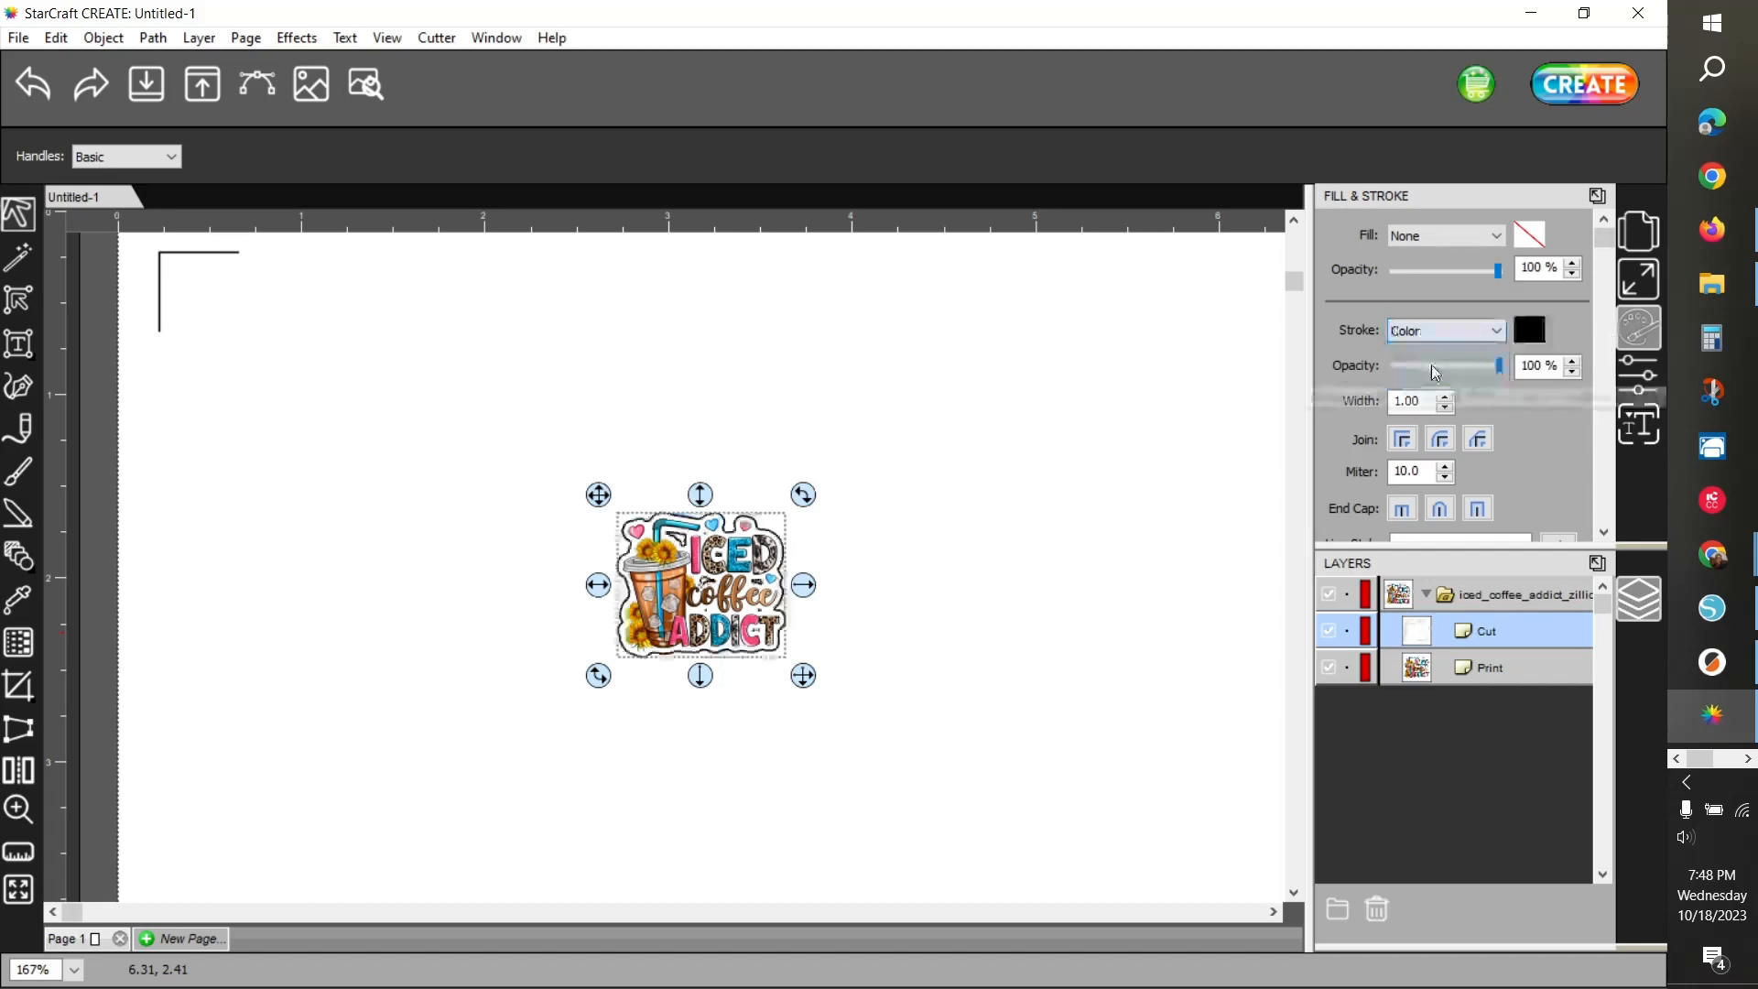
pyautogui.click(1528, 330)
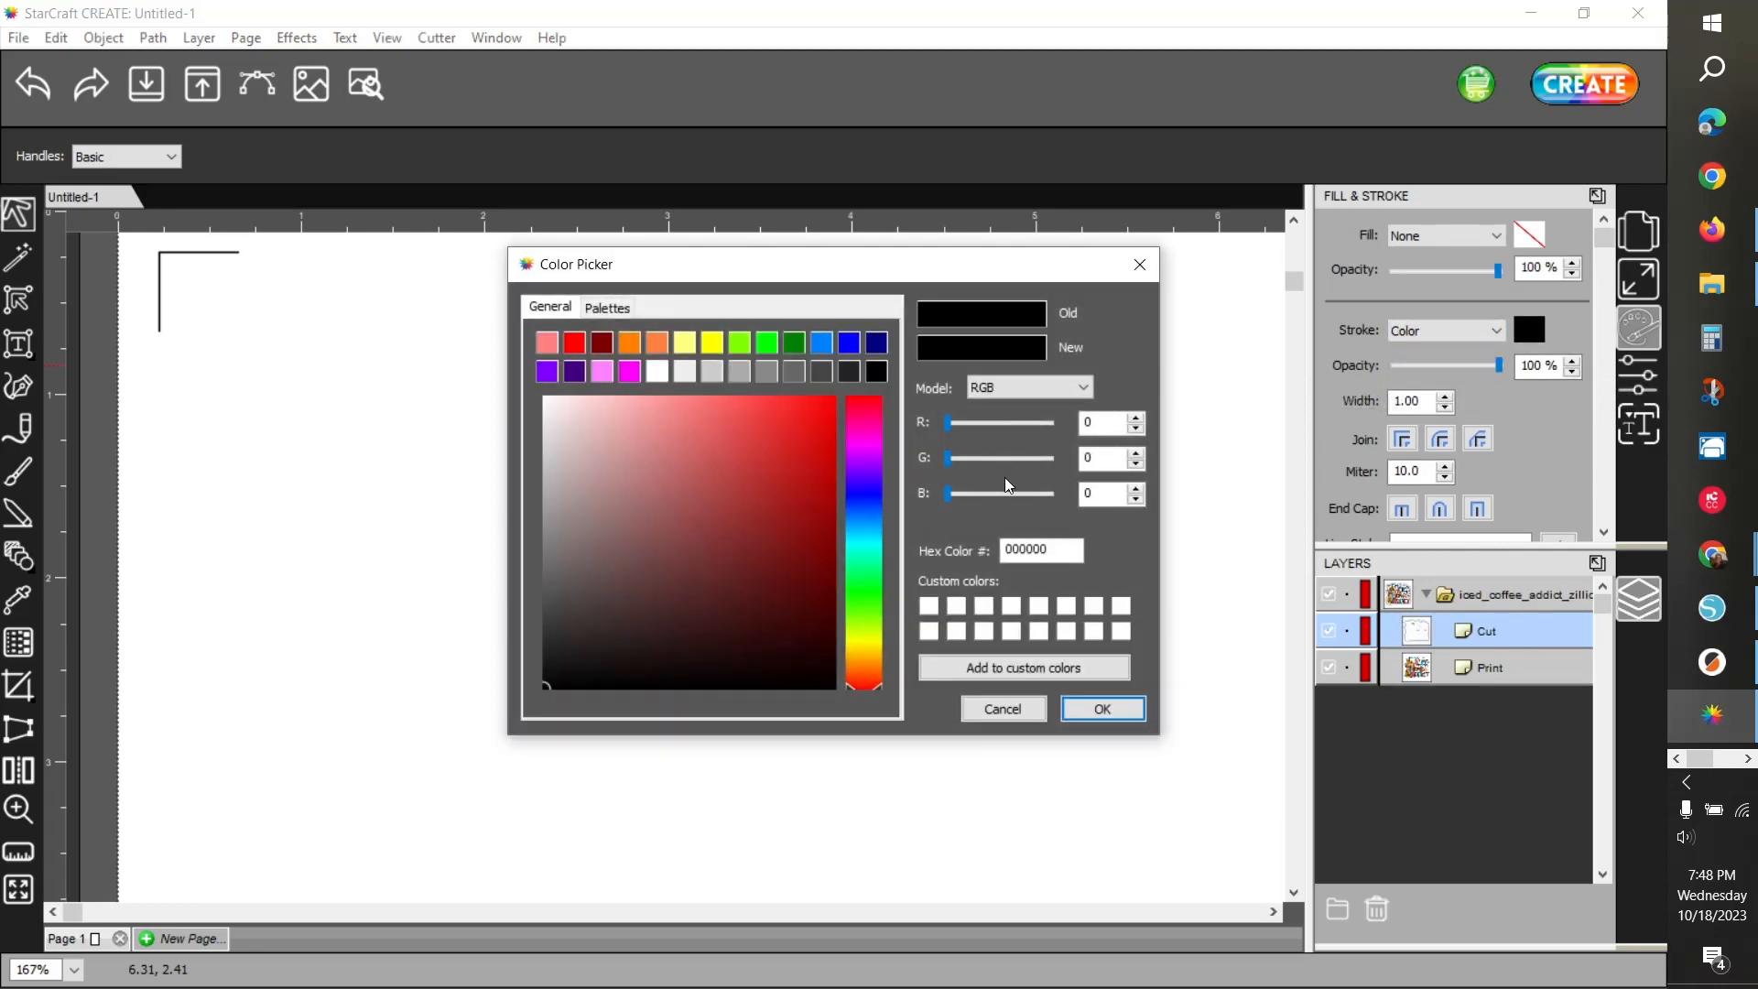
pyautogui.click(574, 344)
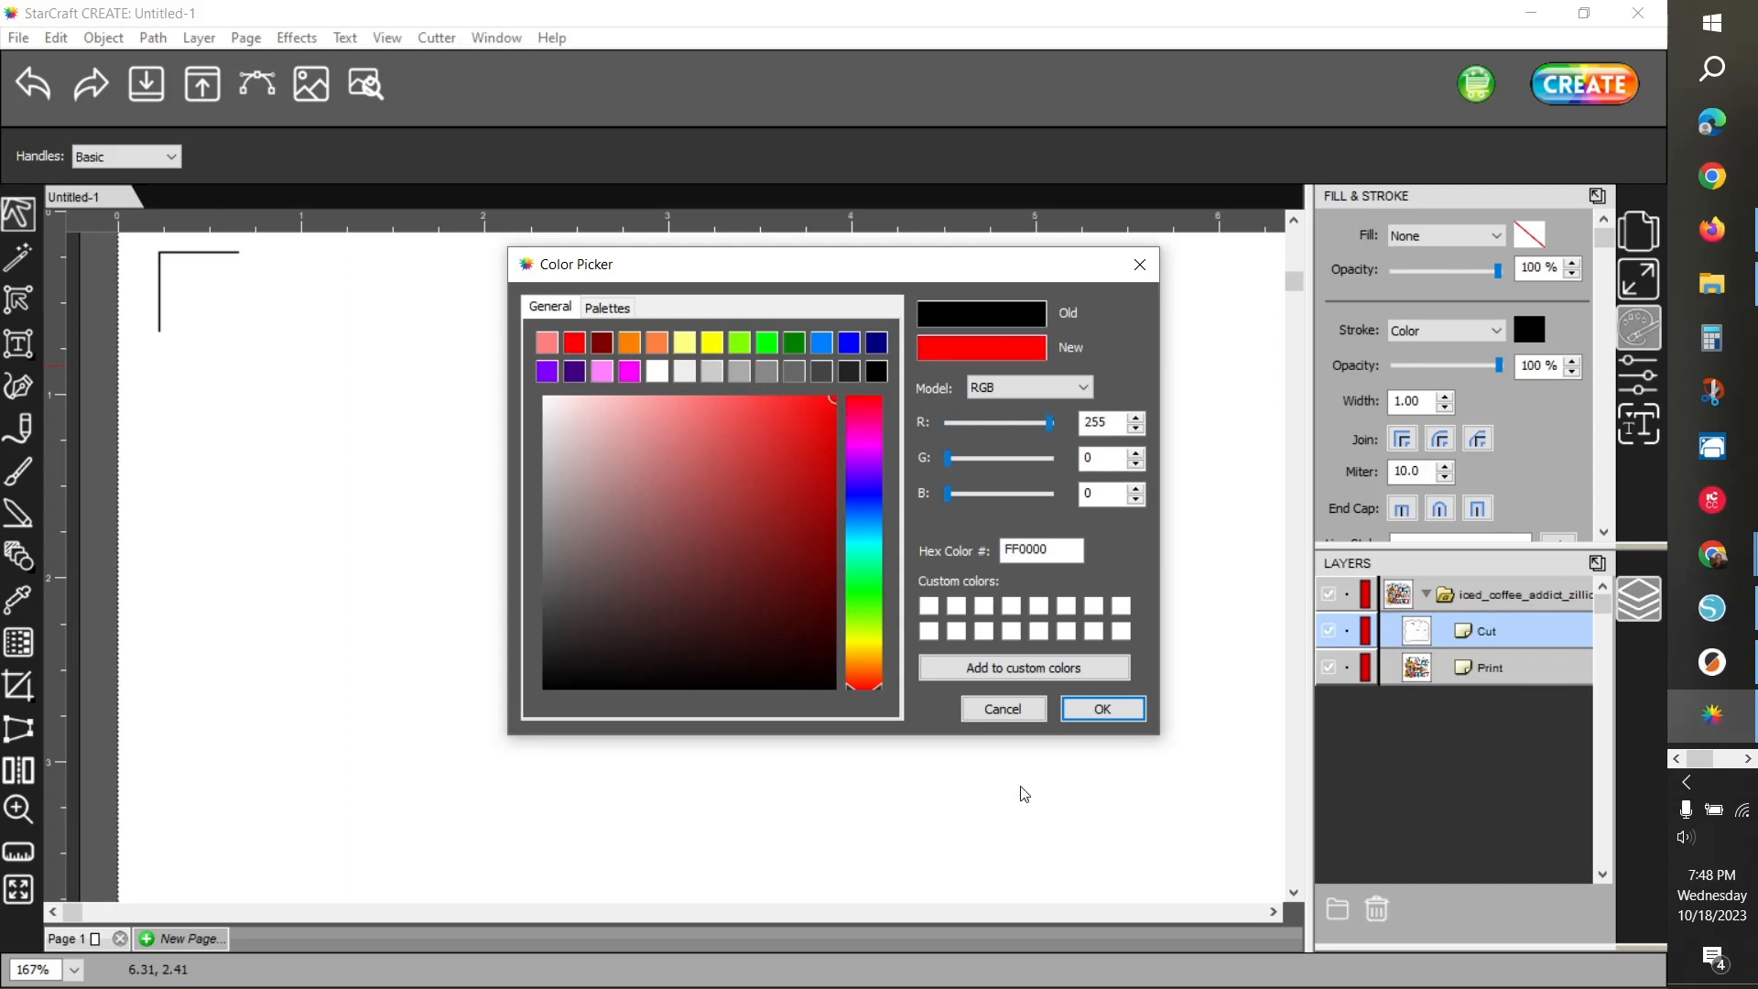
pyautogui.click(1103, 709)
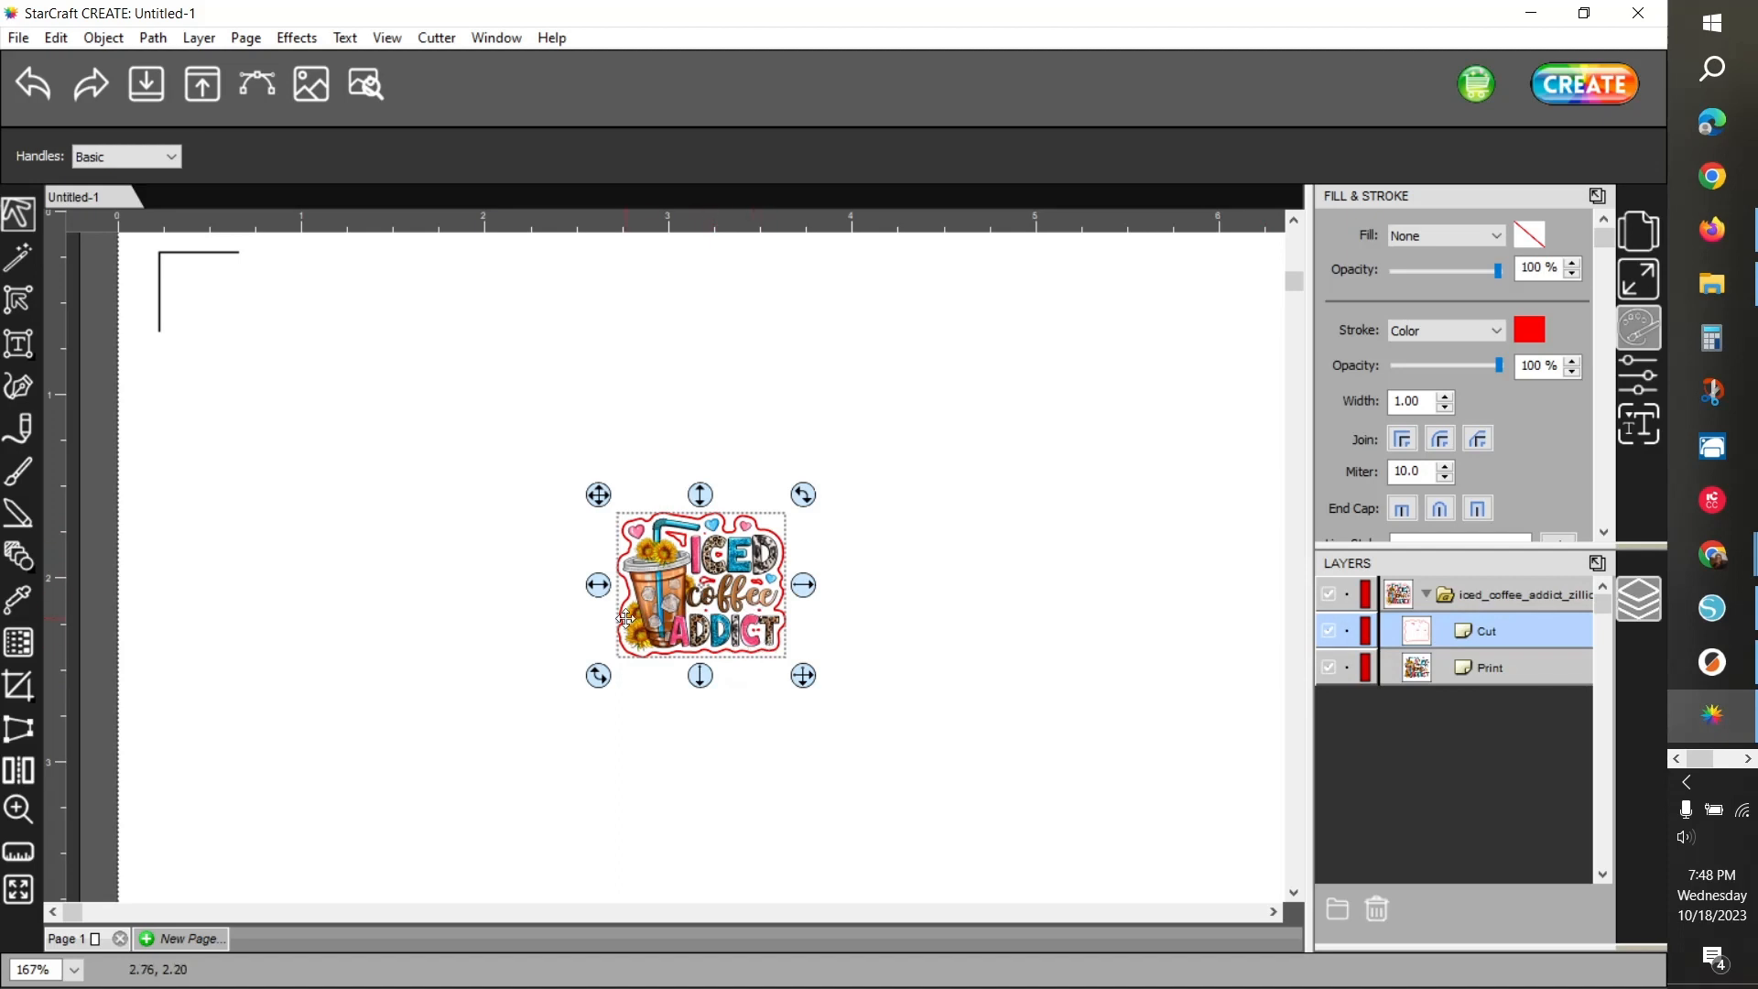
# Delete the small unwanted contours inside the red cut outline, editing the Cut layer's path nodes
pyautogui.click(19, 302)
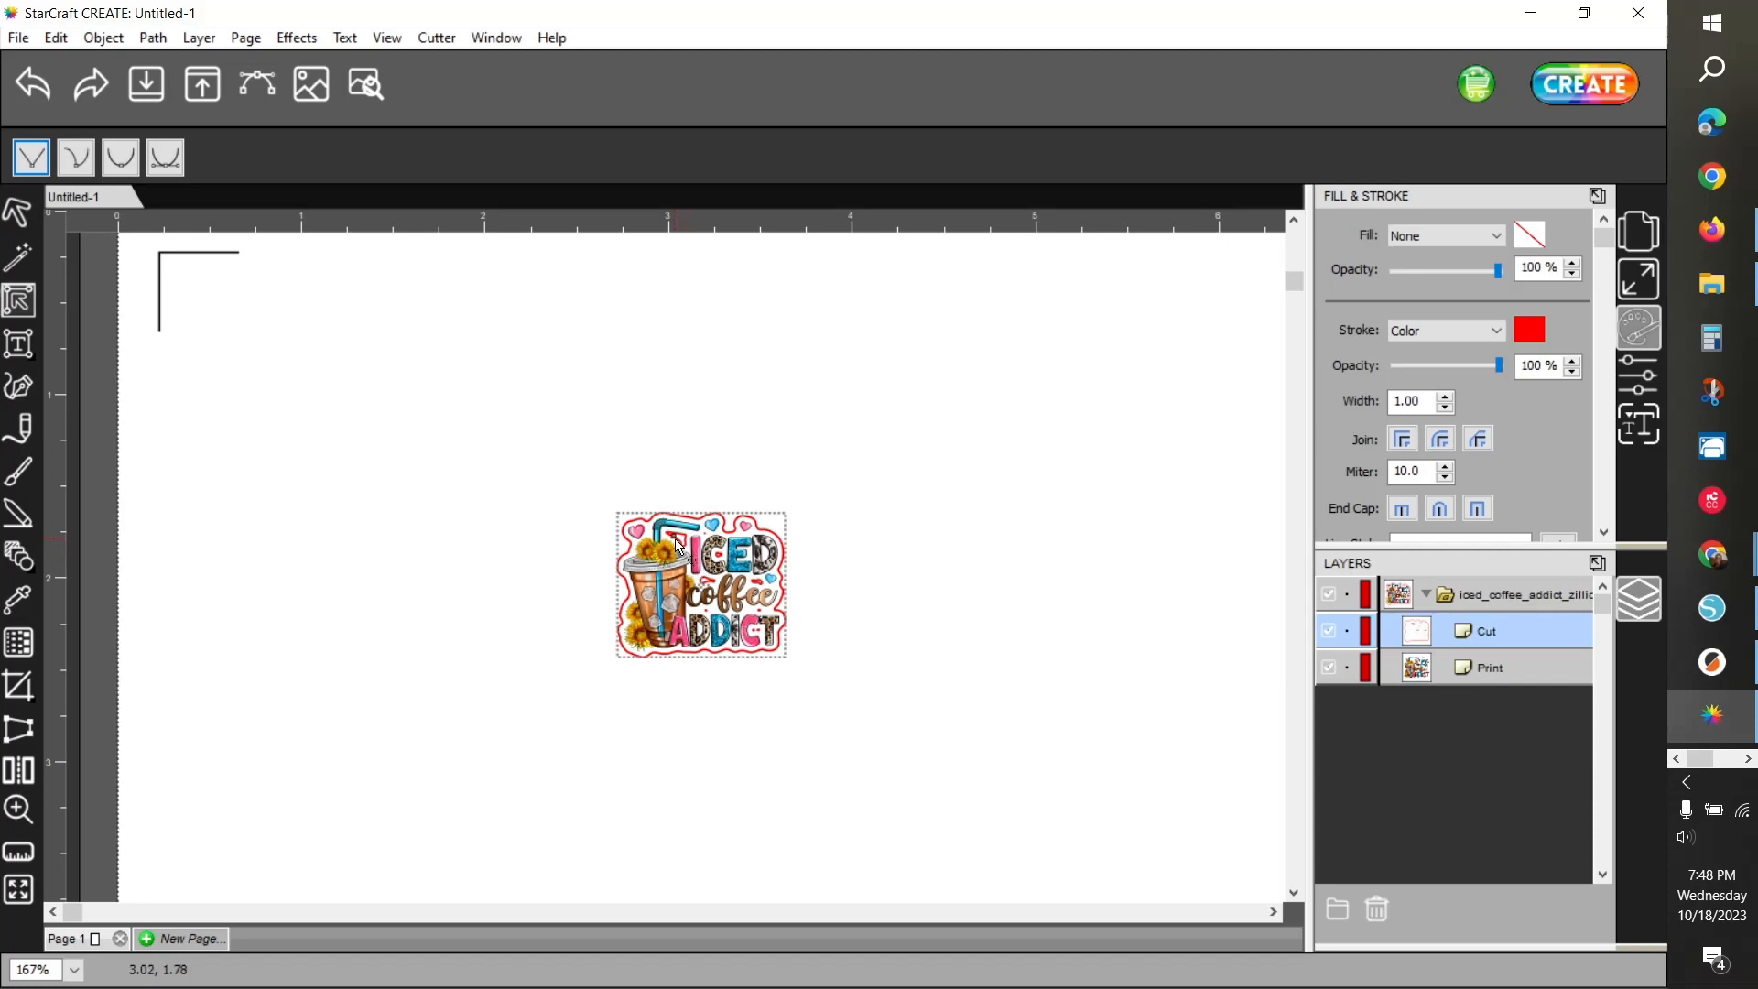
pyautogui.click(678, 546)
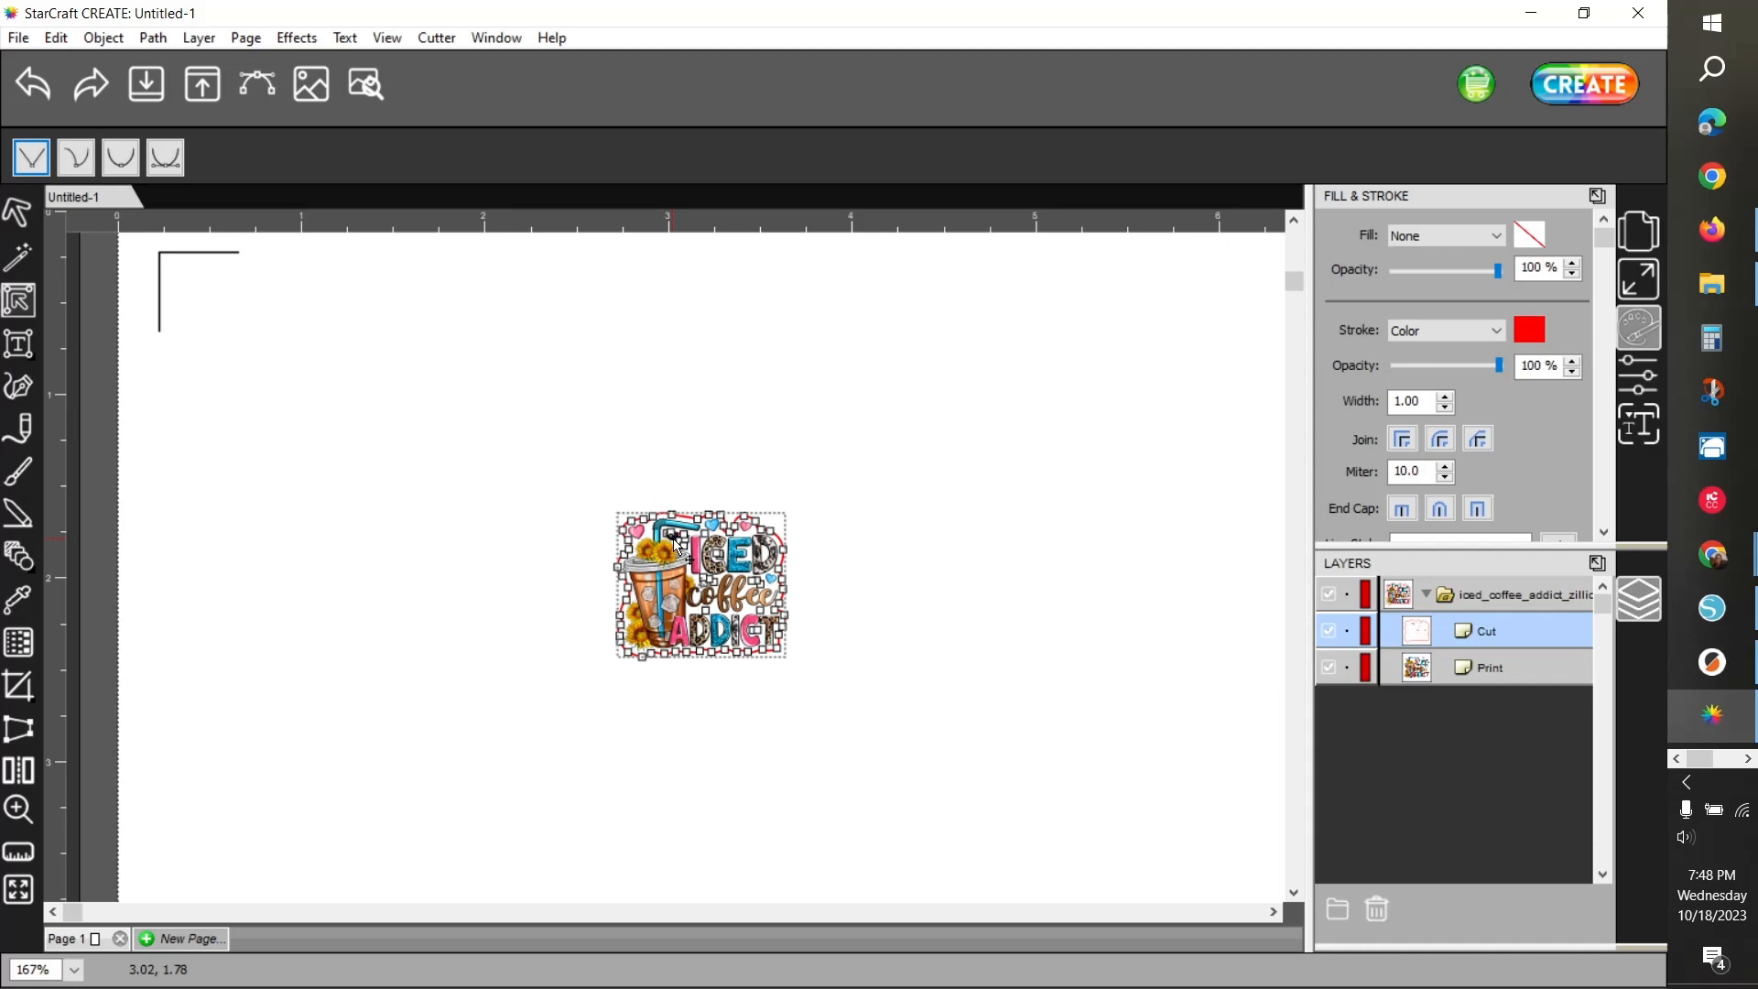
pyautogui.doubleClick(673, 539)
pyautogui.press('Delete')
pyautogui.click(704, 532)
pyautogui.click(764, 641)
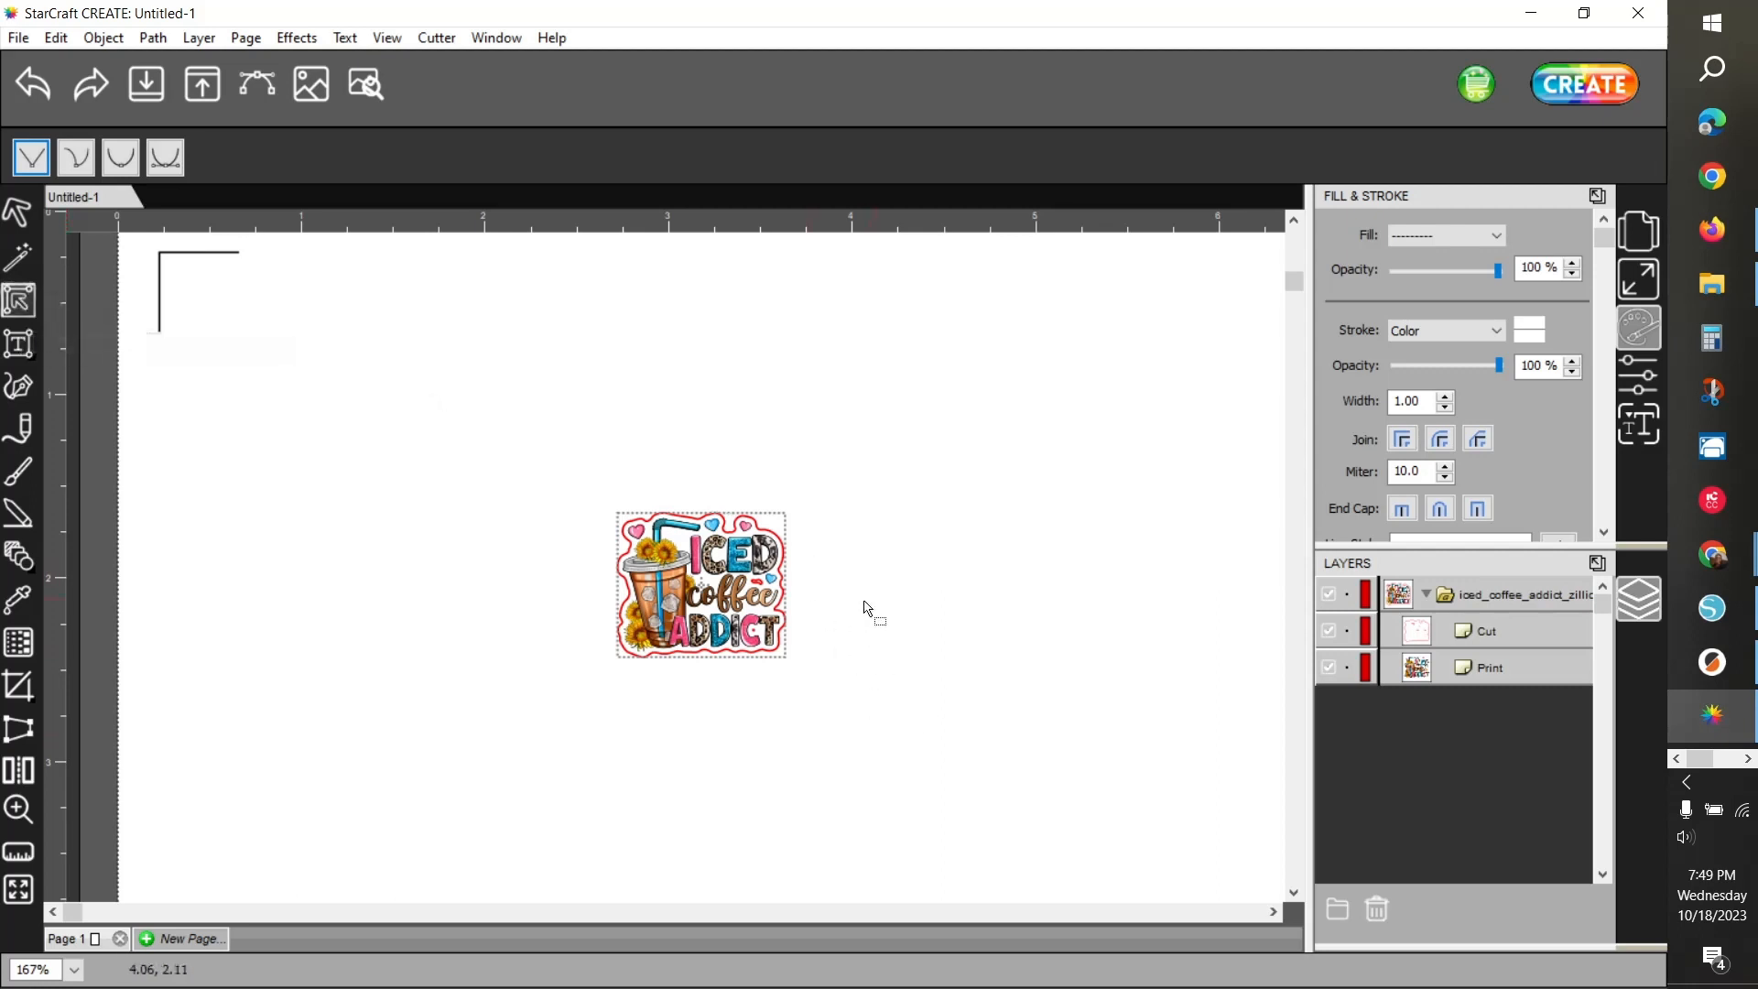
pyautogui.click(1497, 636)
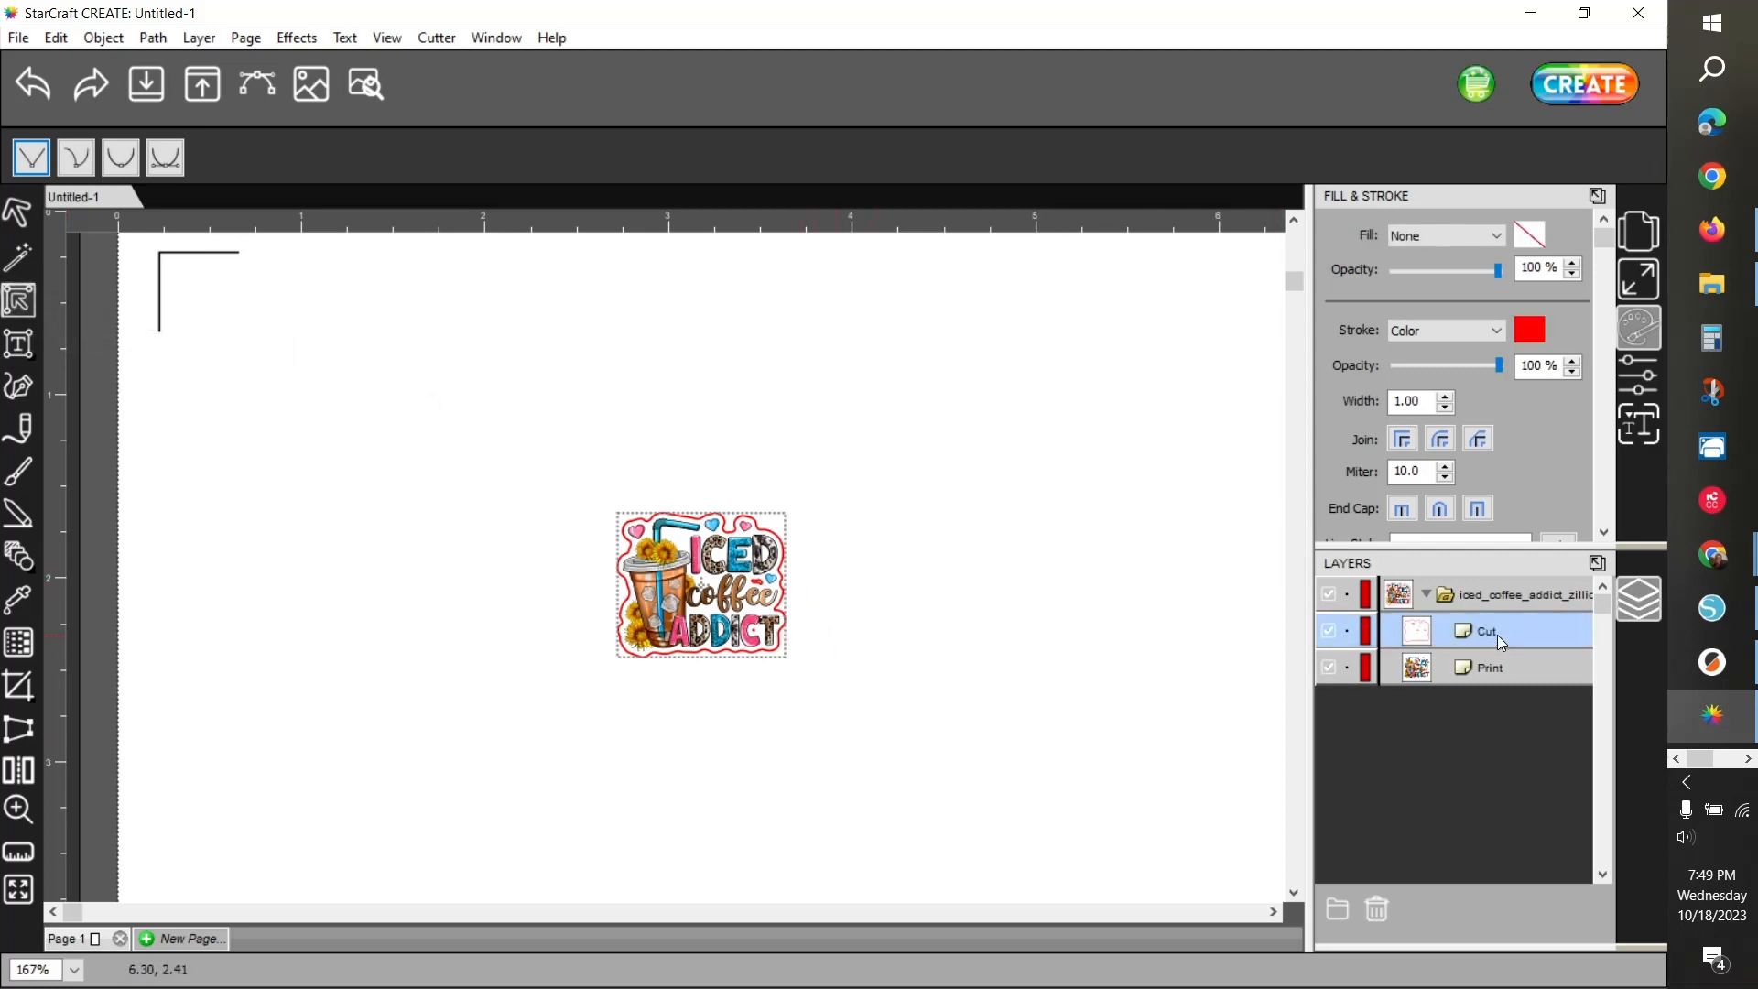
pyautogui.click(763, 591)
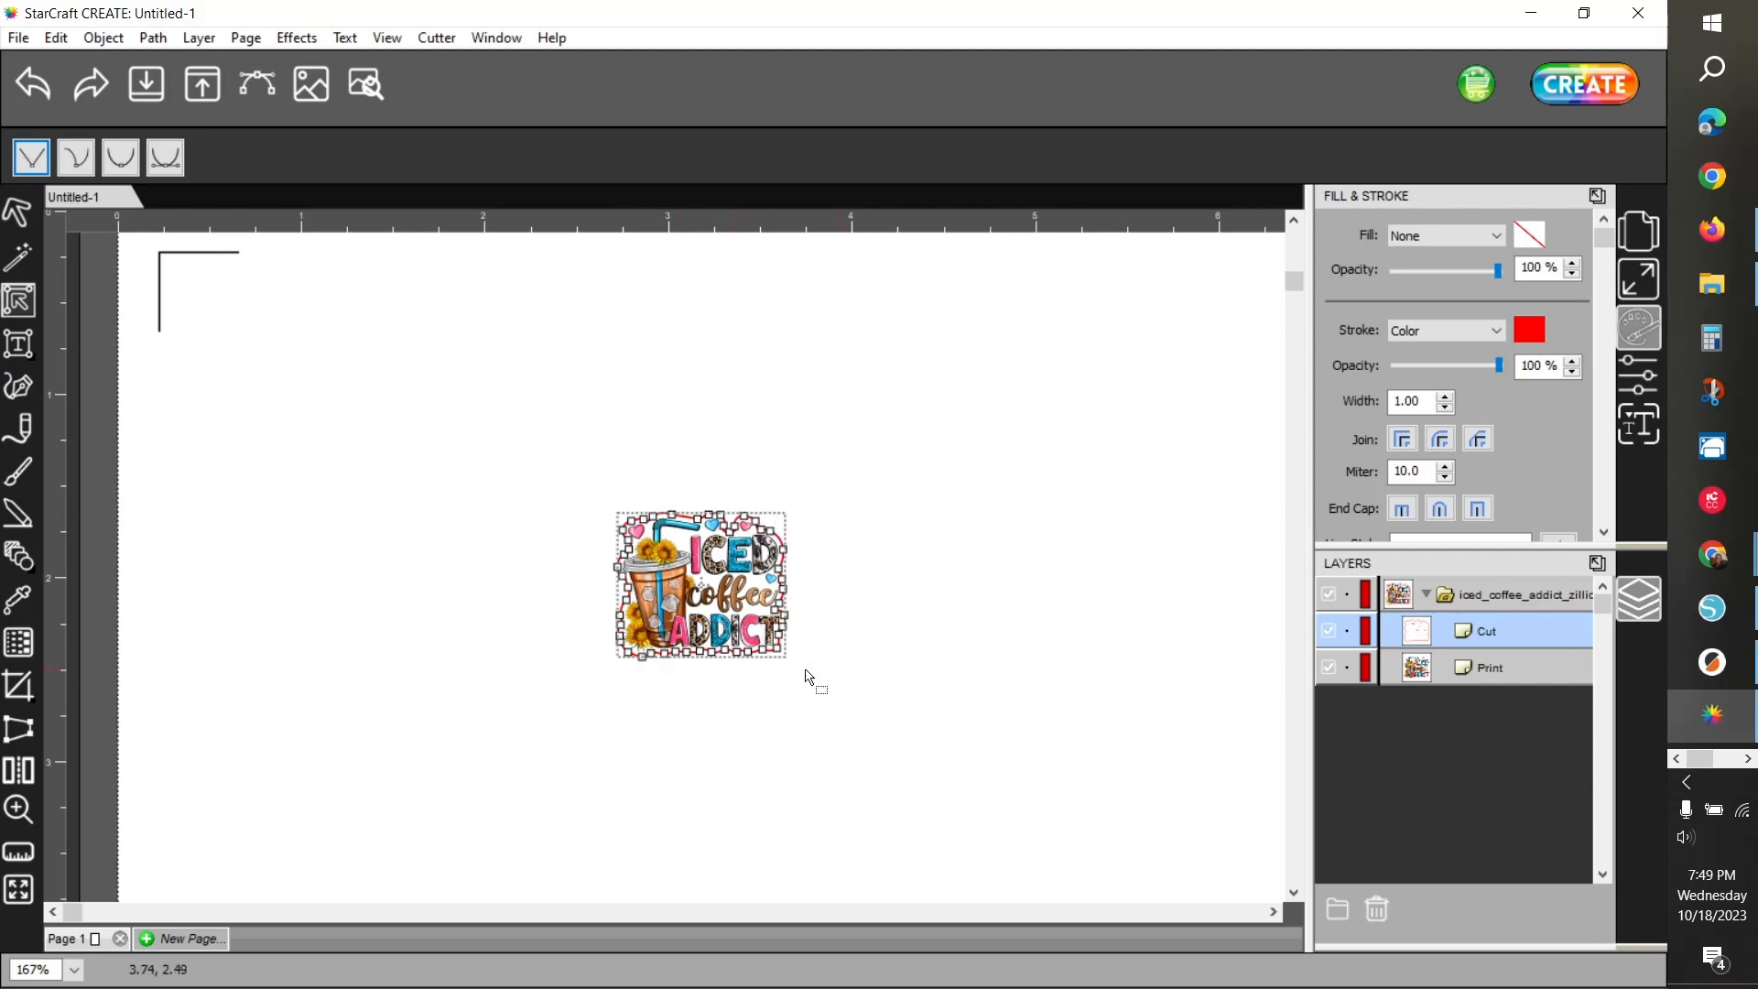
pyautogui.click(859, 737)
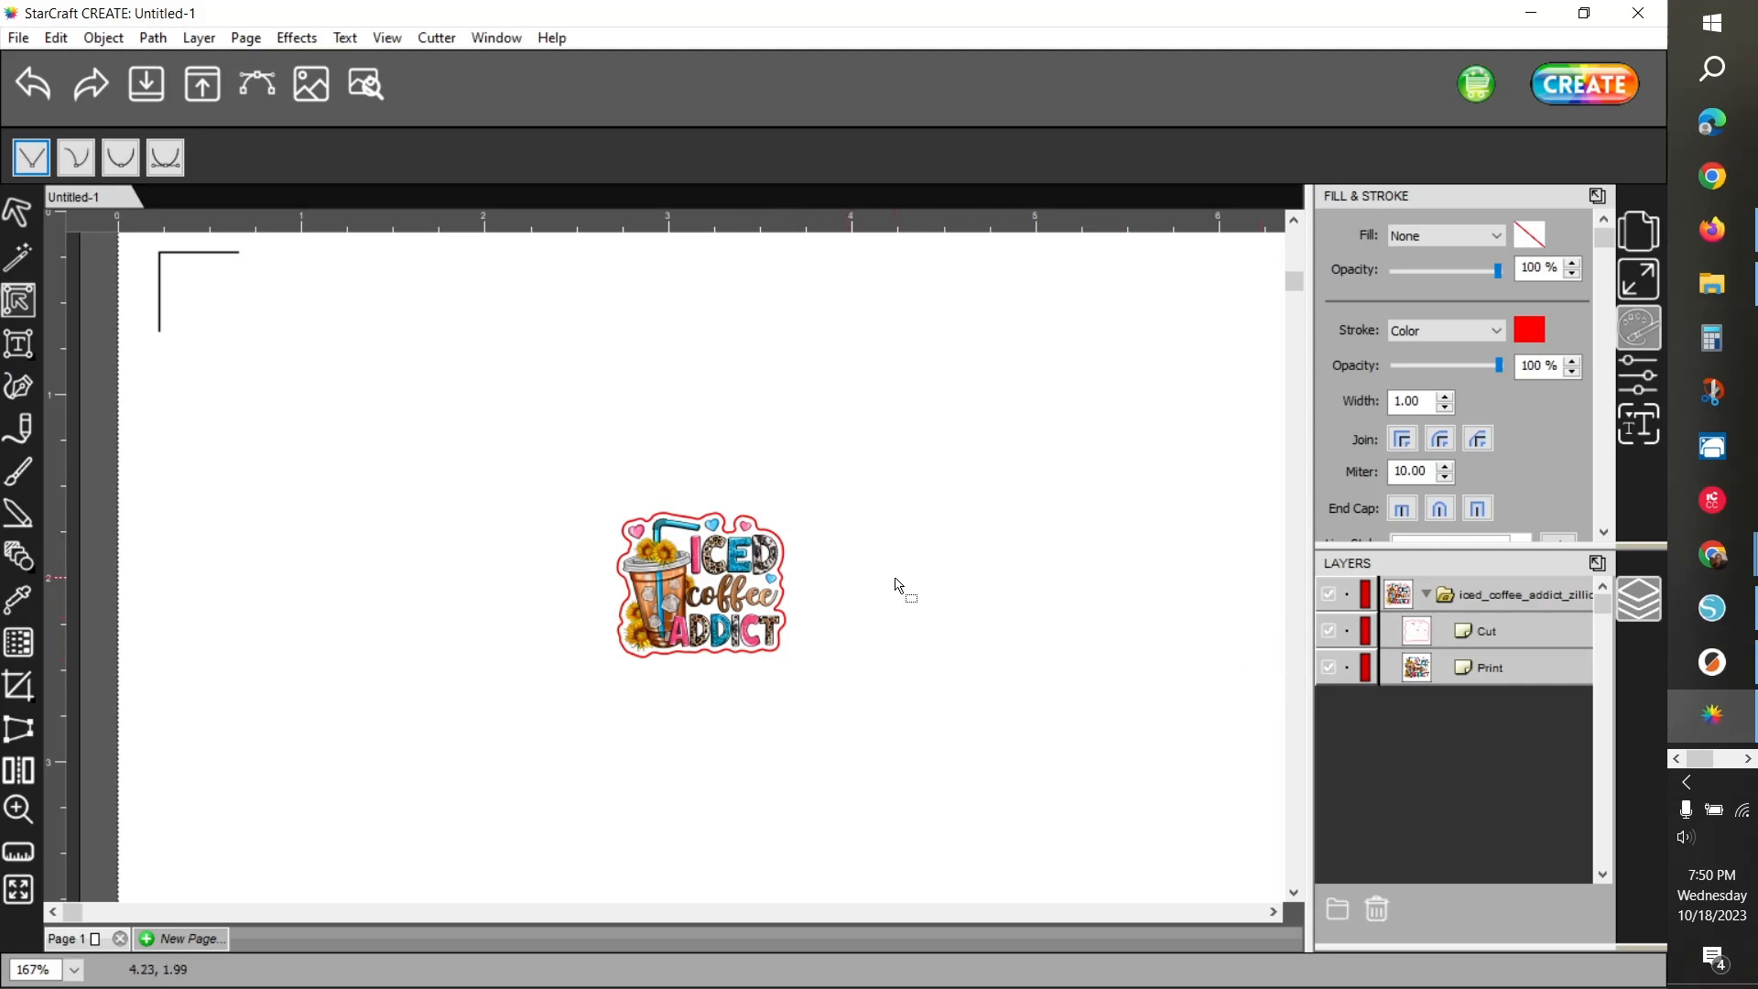
# Collapse the iced coffee layer group and move the outlined sticker beside the page's upper-left registration mark
pyautogui.click(1425, 596)
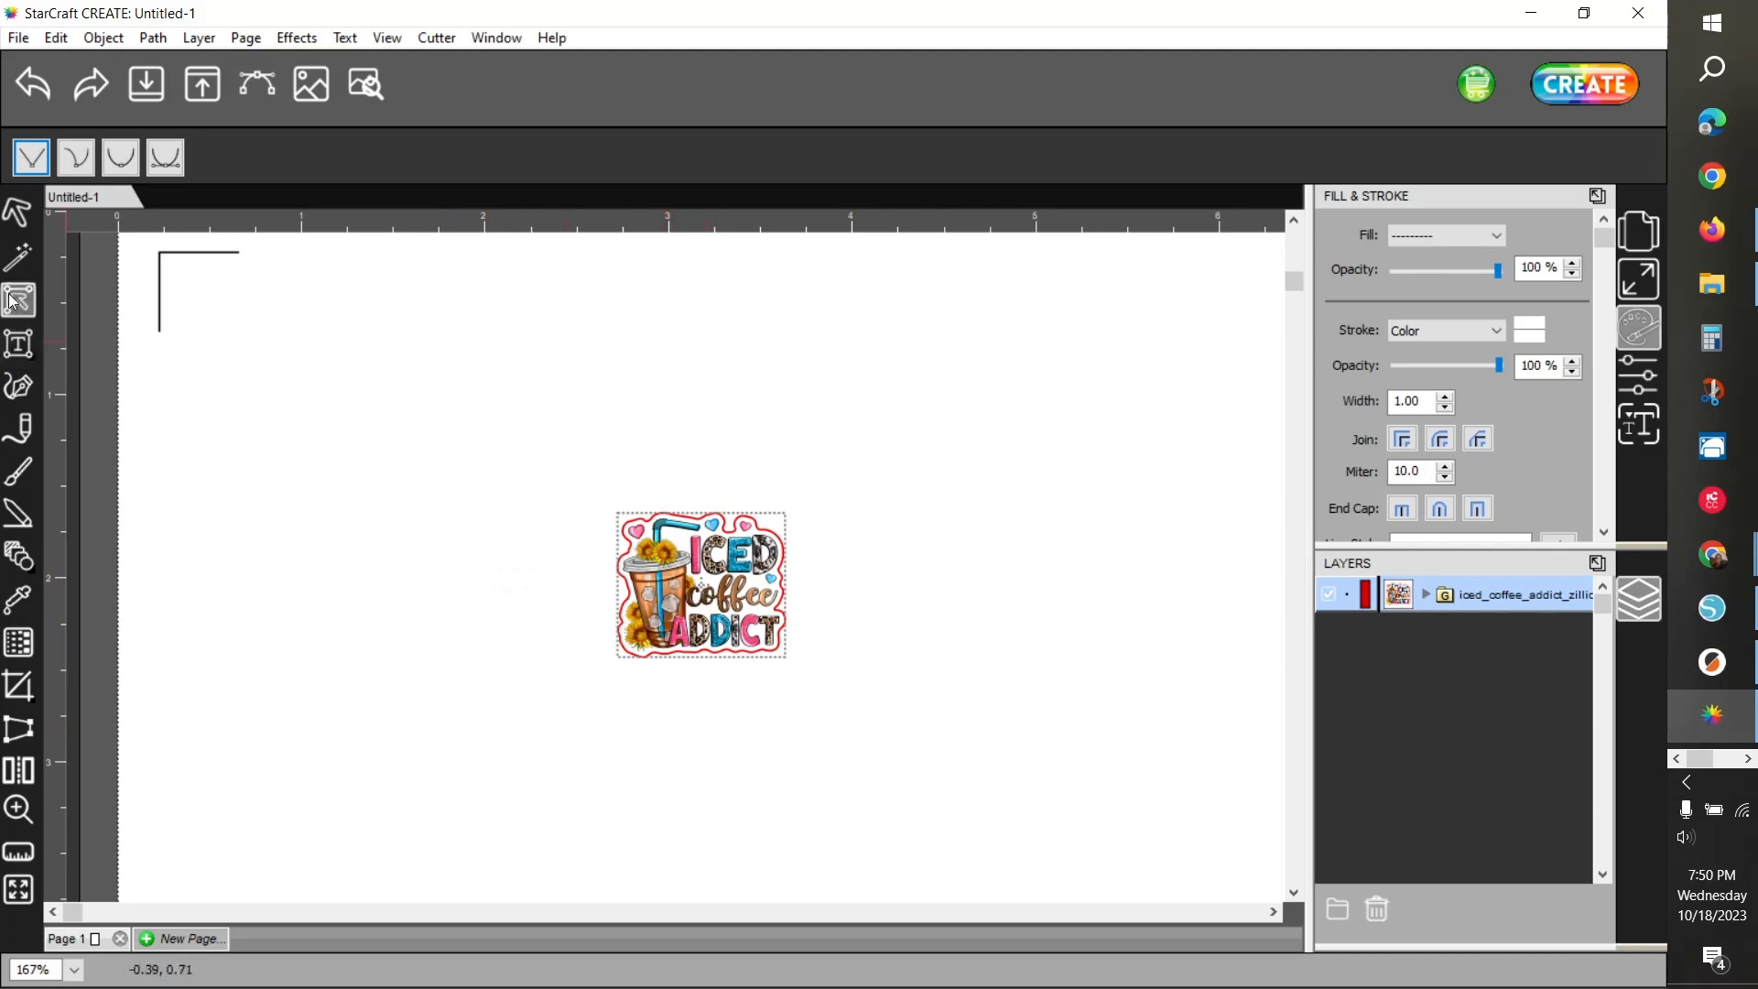
pyautogui.click(11, 211)
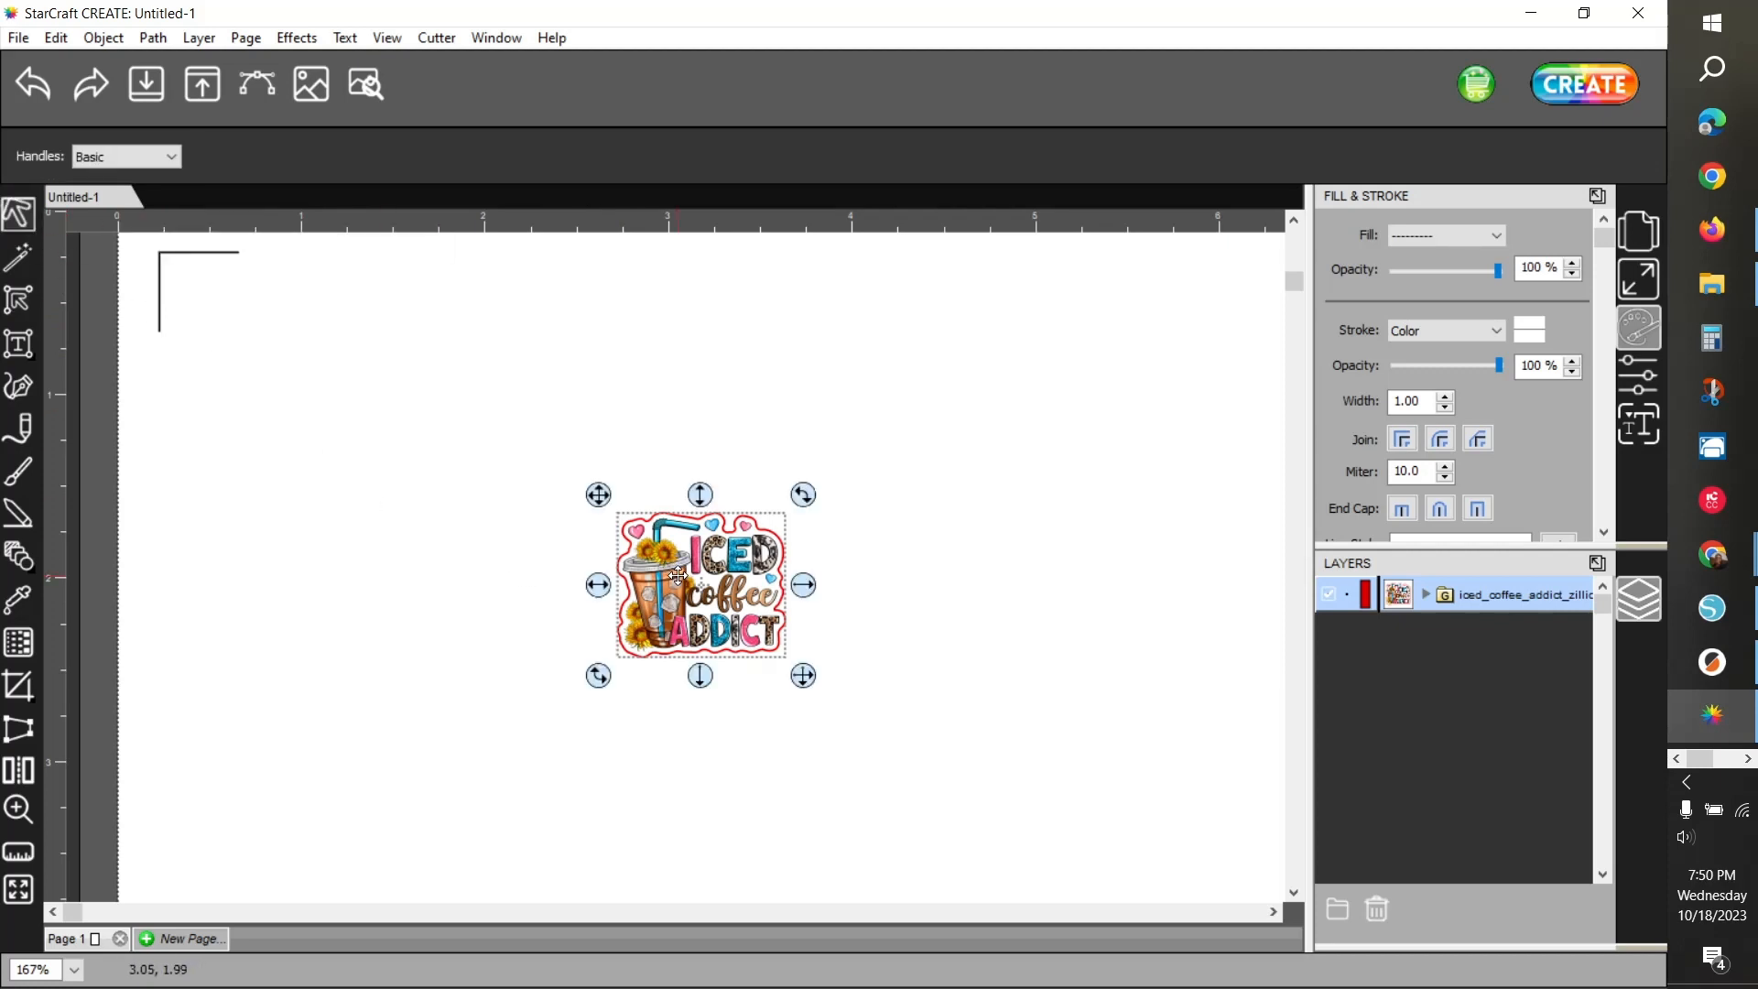
pyautogui.moveTo(679, 575); pyautogui.dragTo(300, 400)
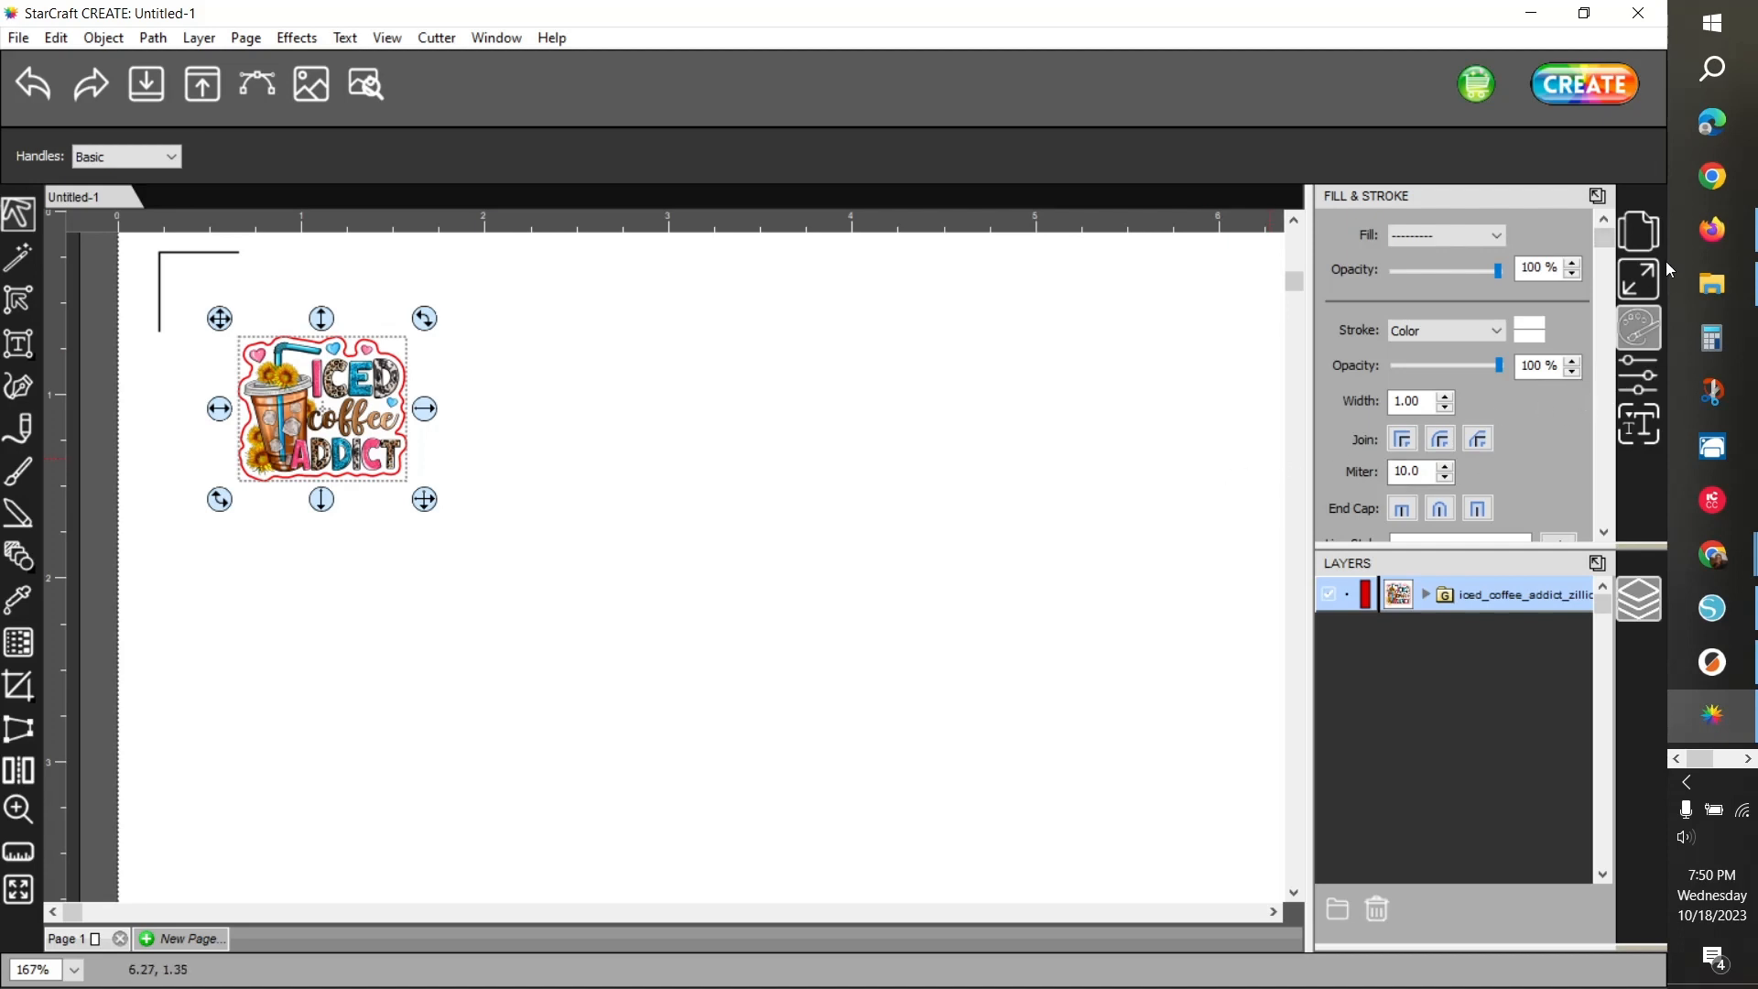
# Set the outlined iced coffee sticker's width to 2.5 in with its proportions kept
pyautogui.click(1638, 284)
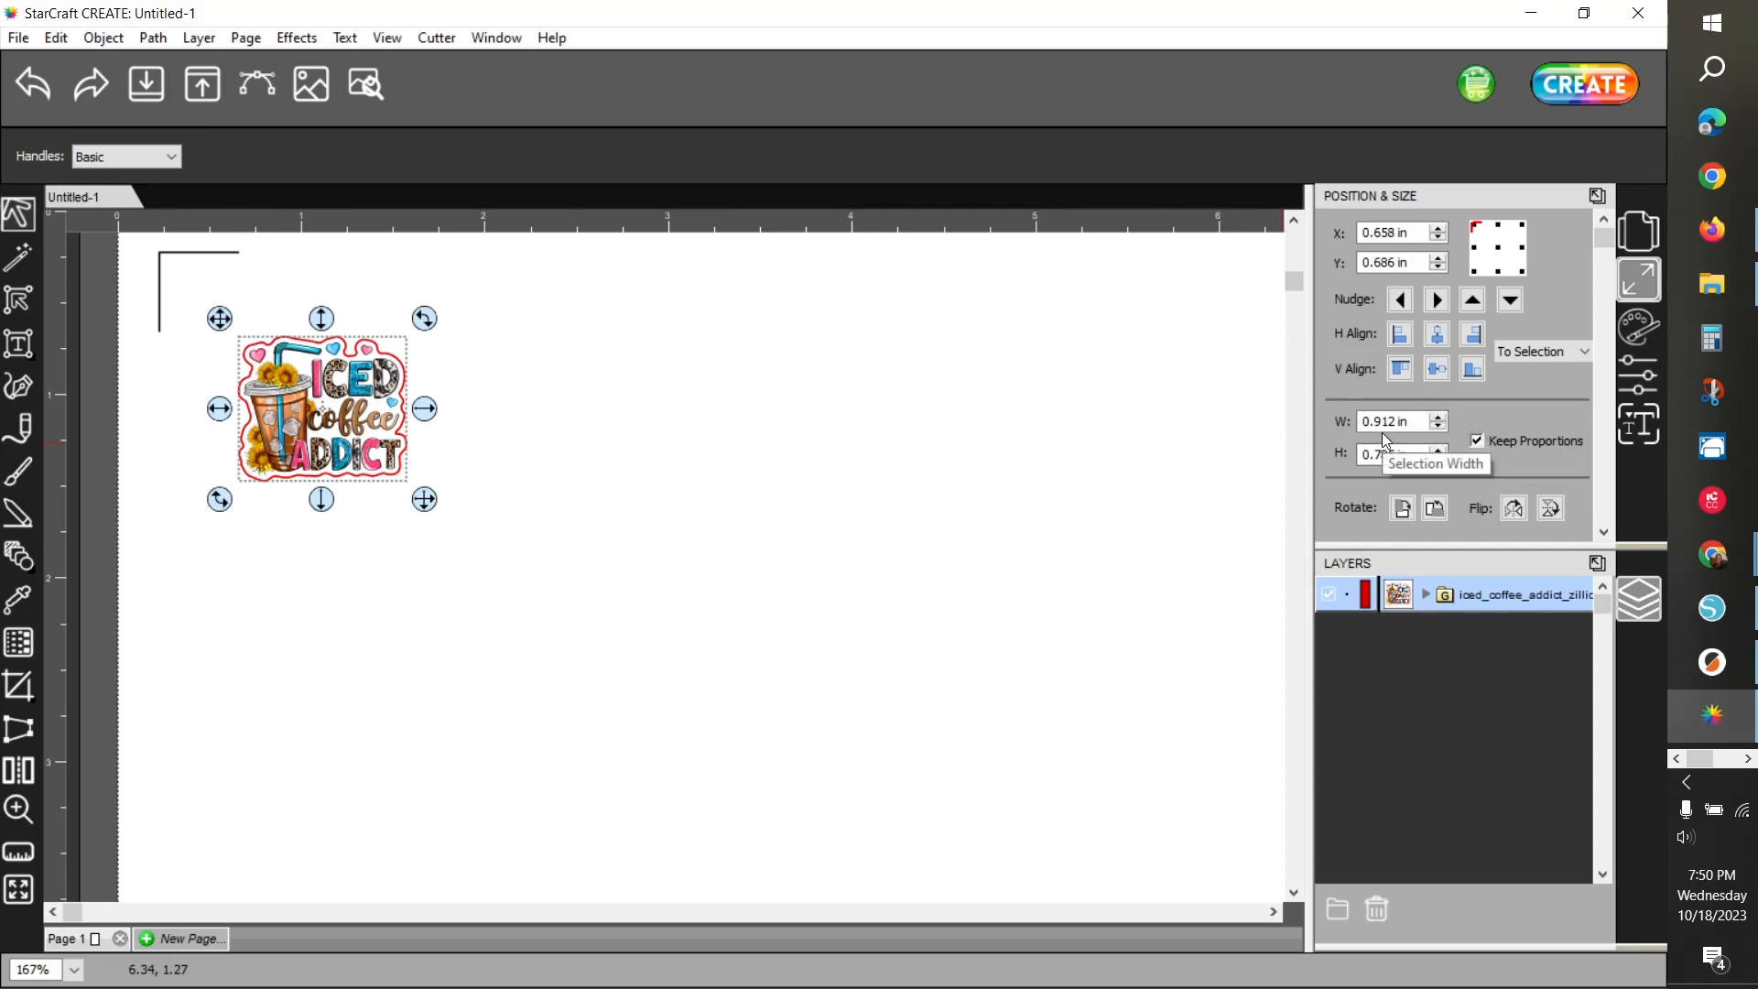
pyautogui.moveTo(1361, 422); pyautogui.dragTo(1388, 422)
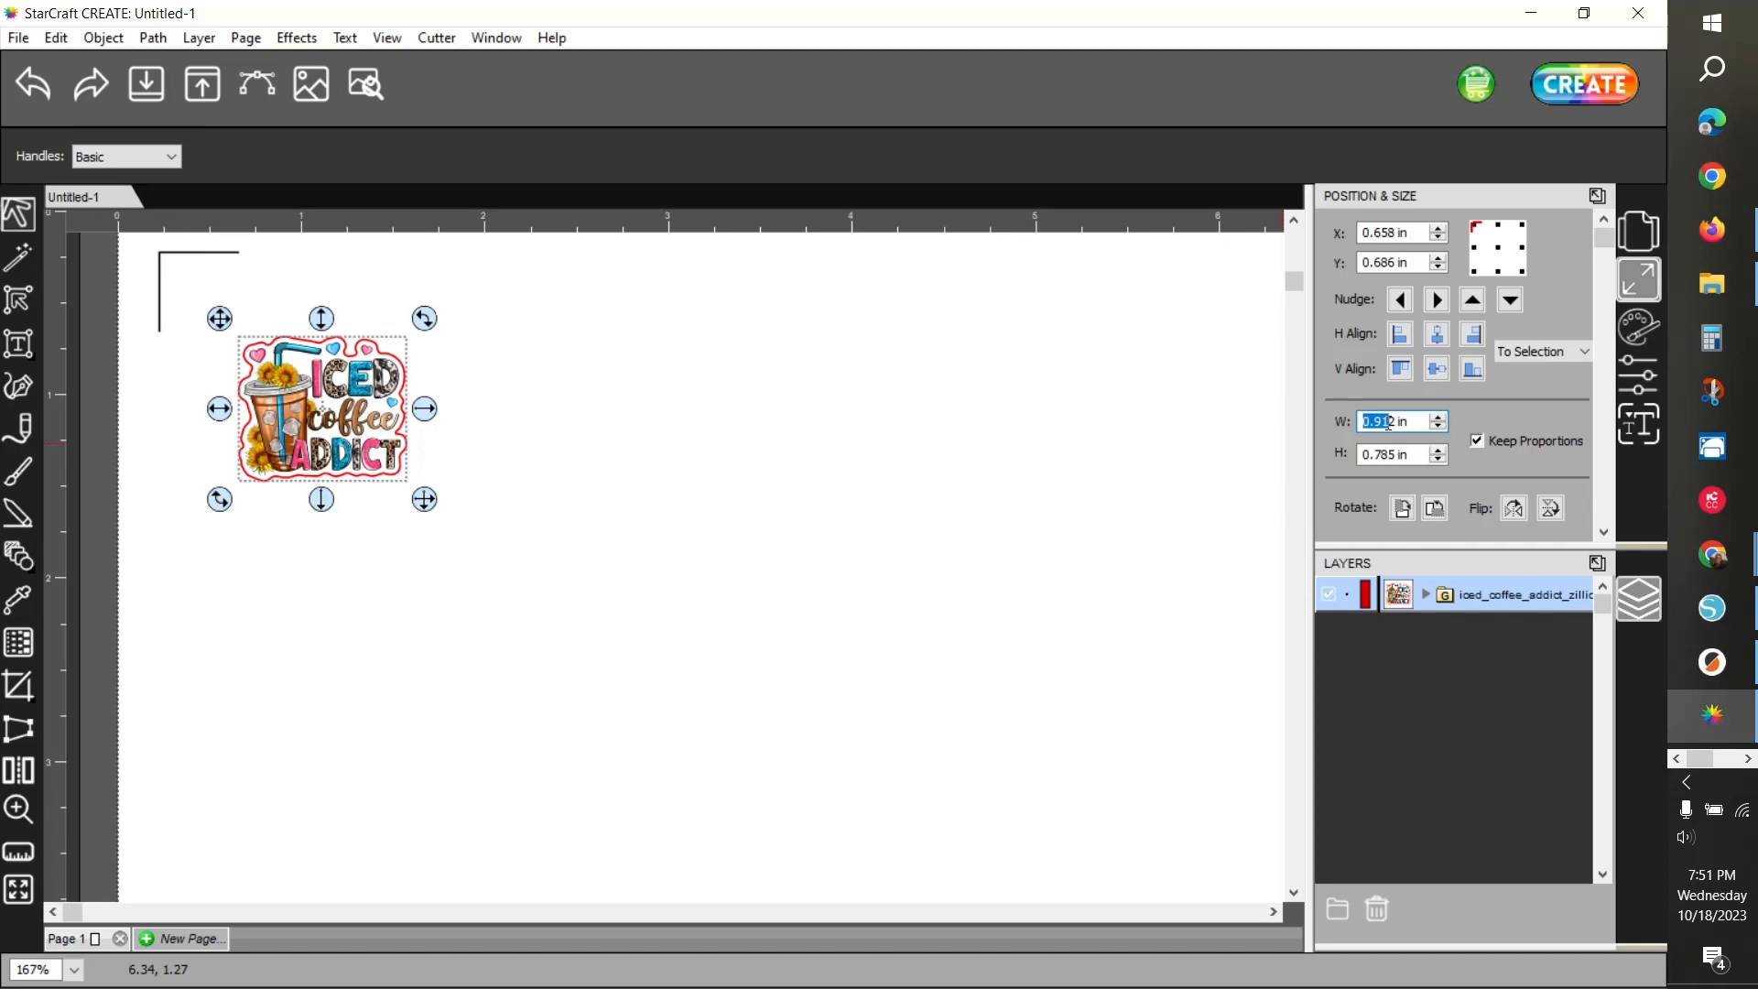
pyautogui.write('2.5')
pyautogui.press('BackSpace')
pyautogui.press('Tab')
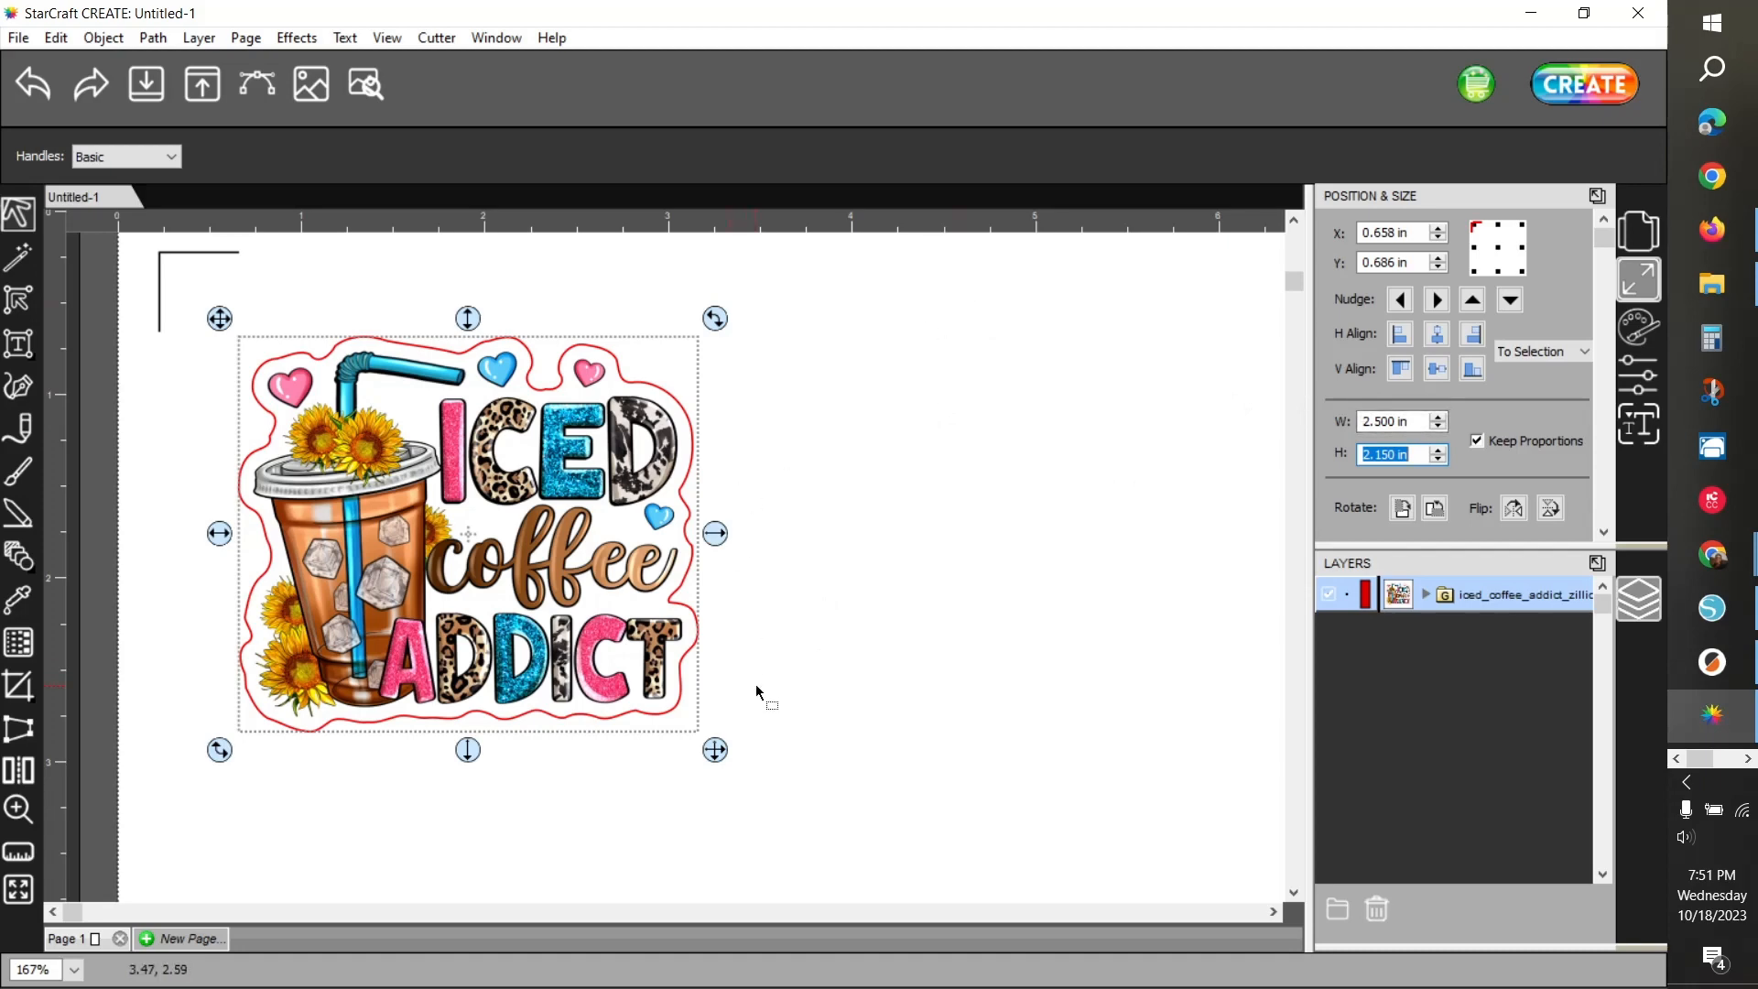
pyautogui.click(892, 600)
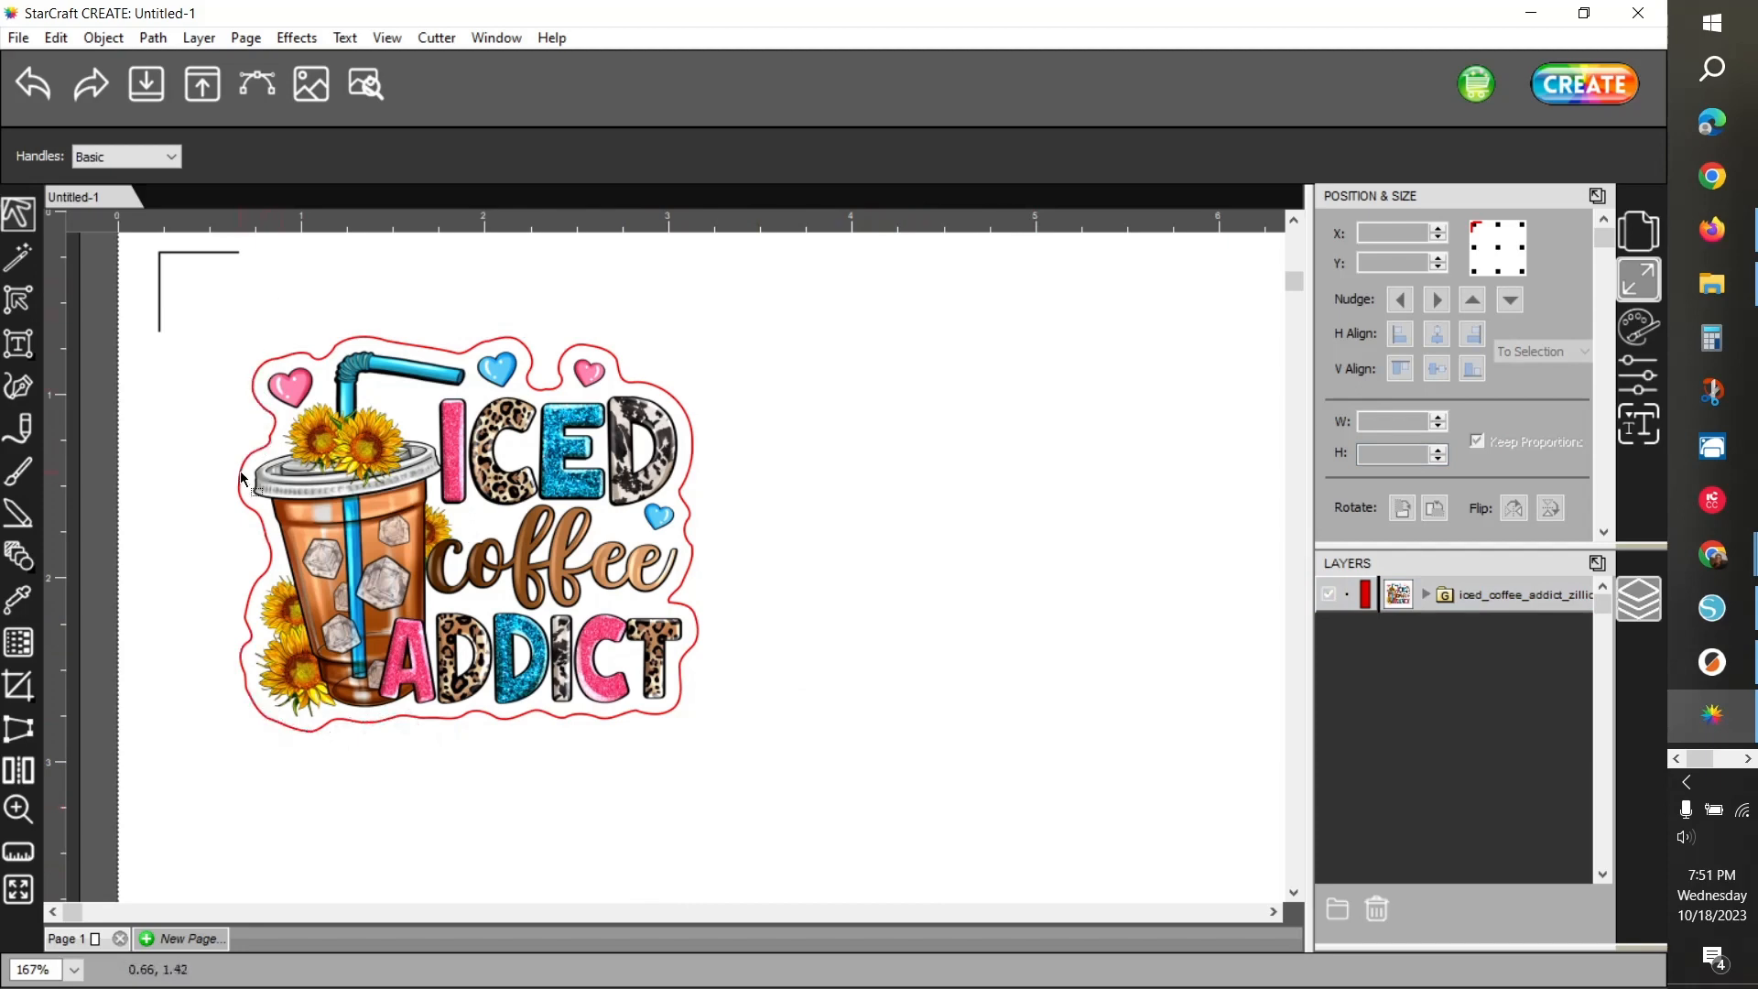
# Copy the Cut layer from the iced coffee group and paste a duplicate outline onto the page
pyautogui.click(1426, 599)
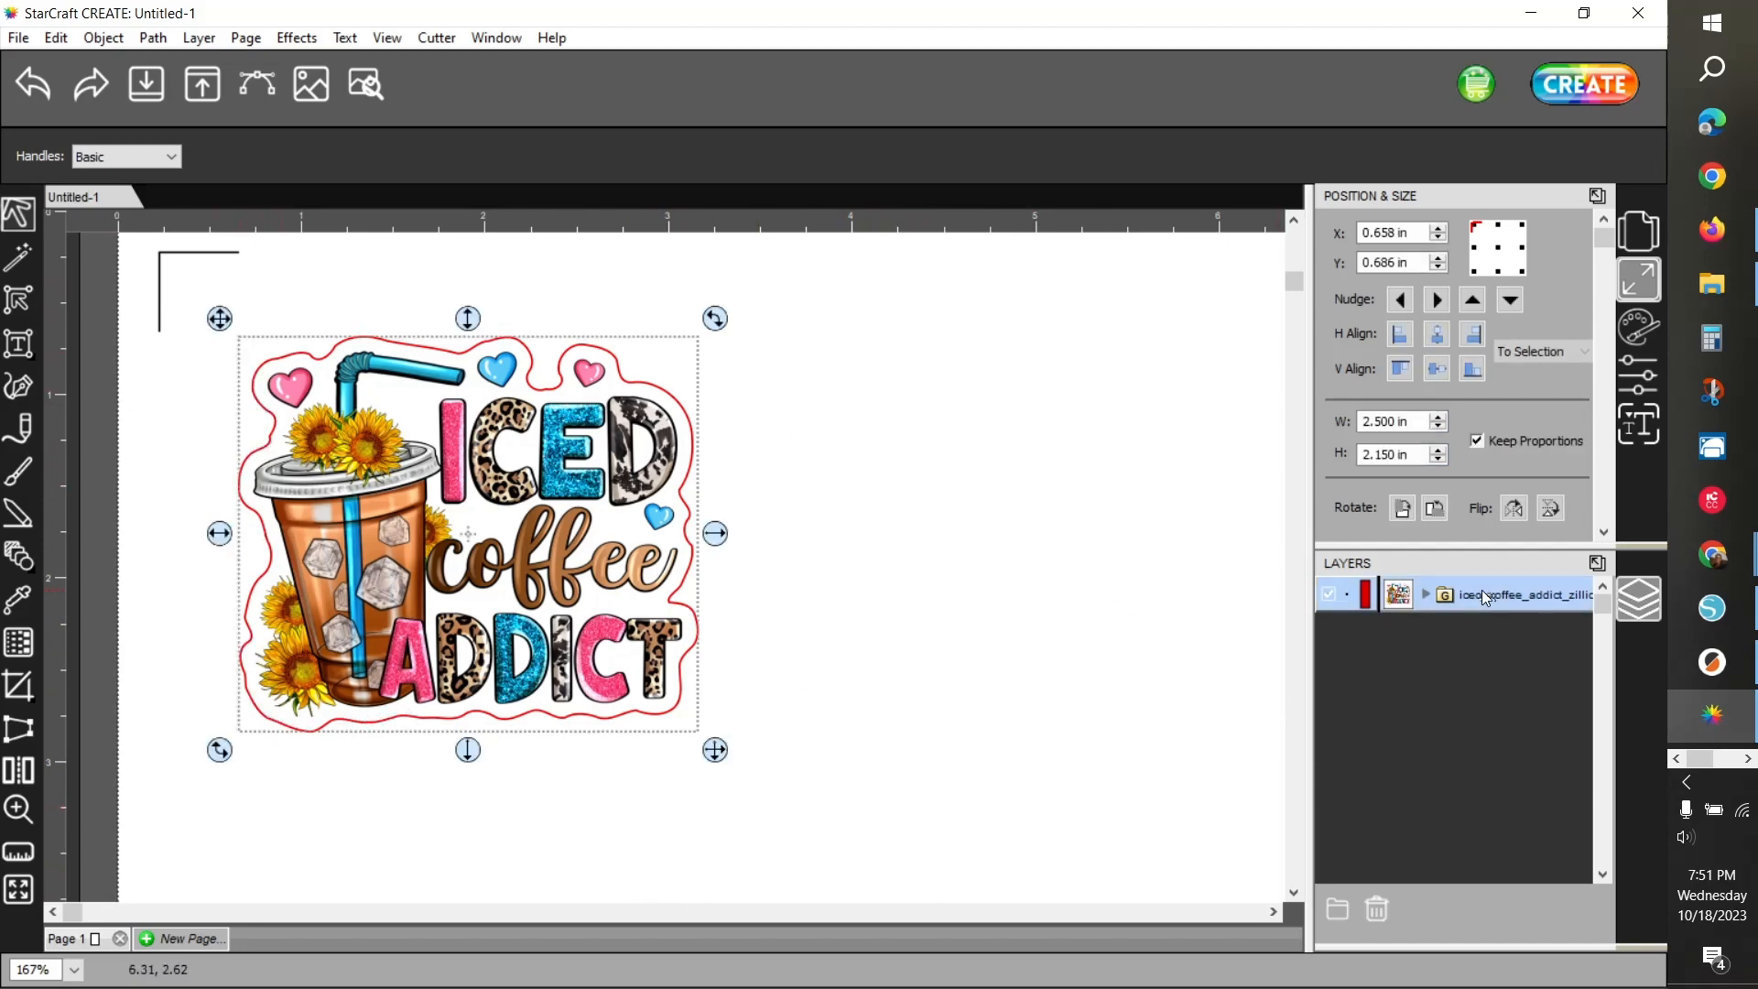
pyautogui.click(1426, 596)
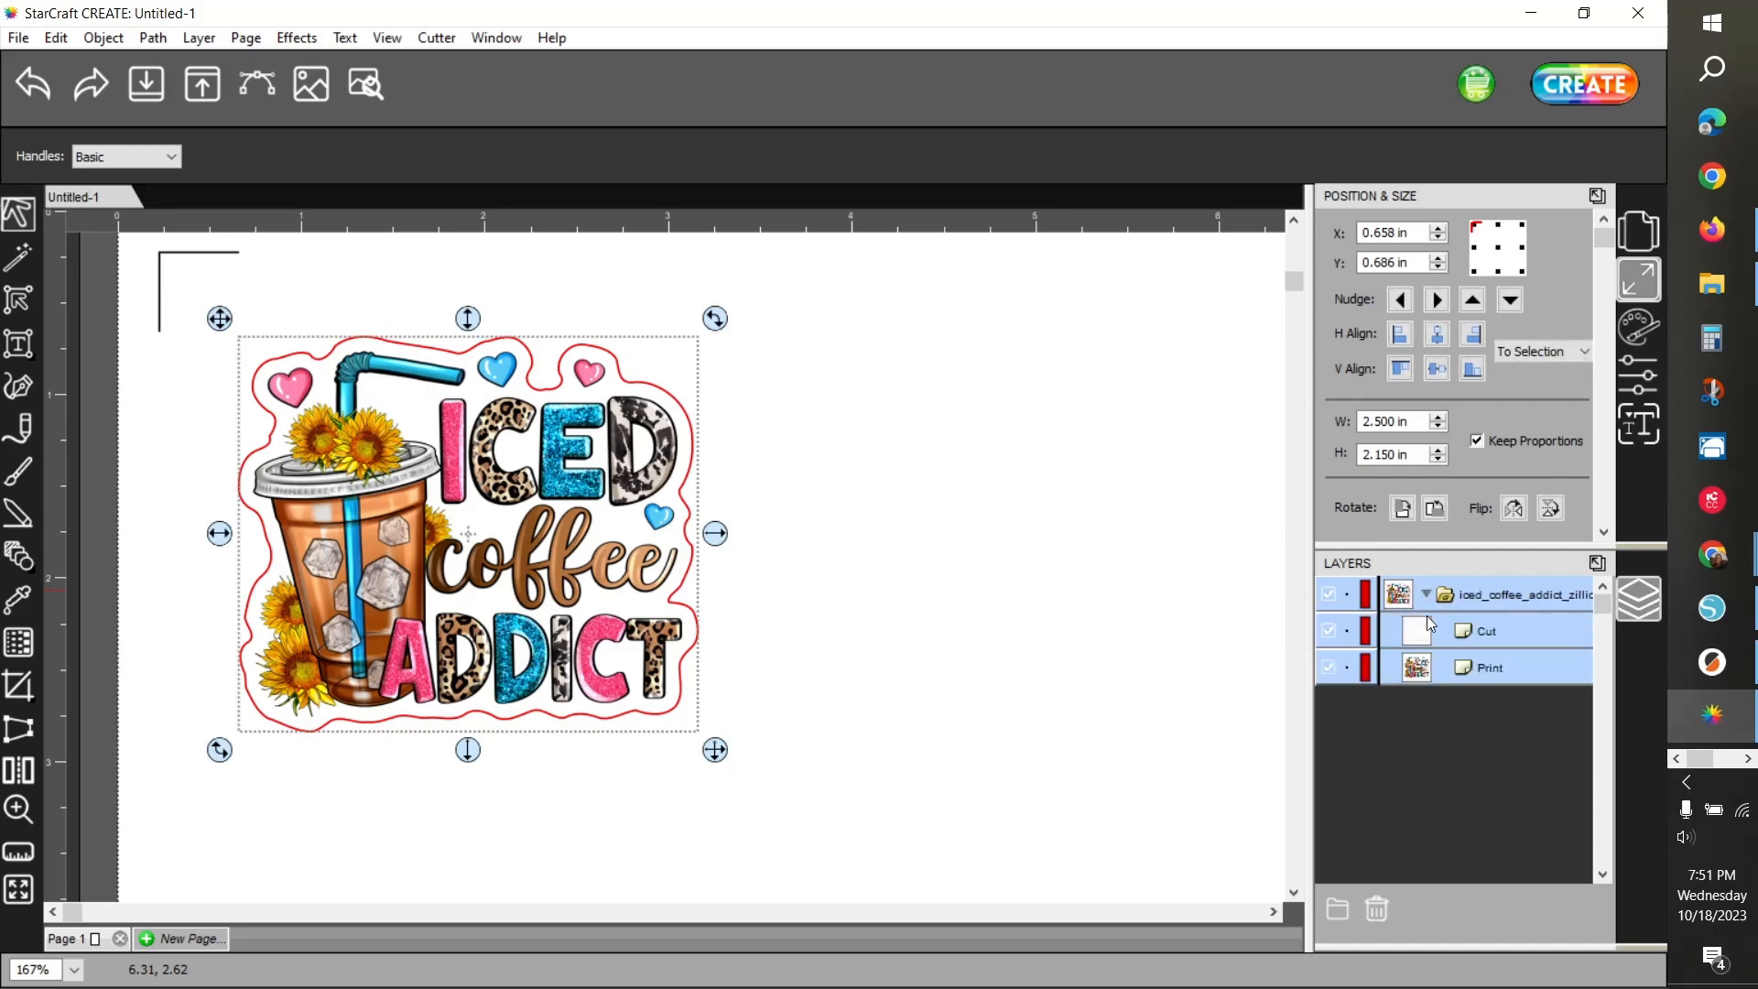
pyautogui.click(1474, 630)
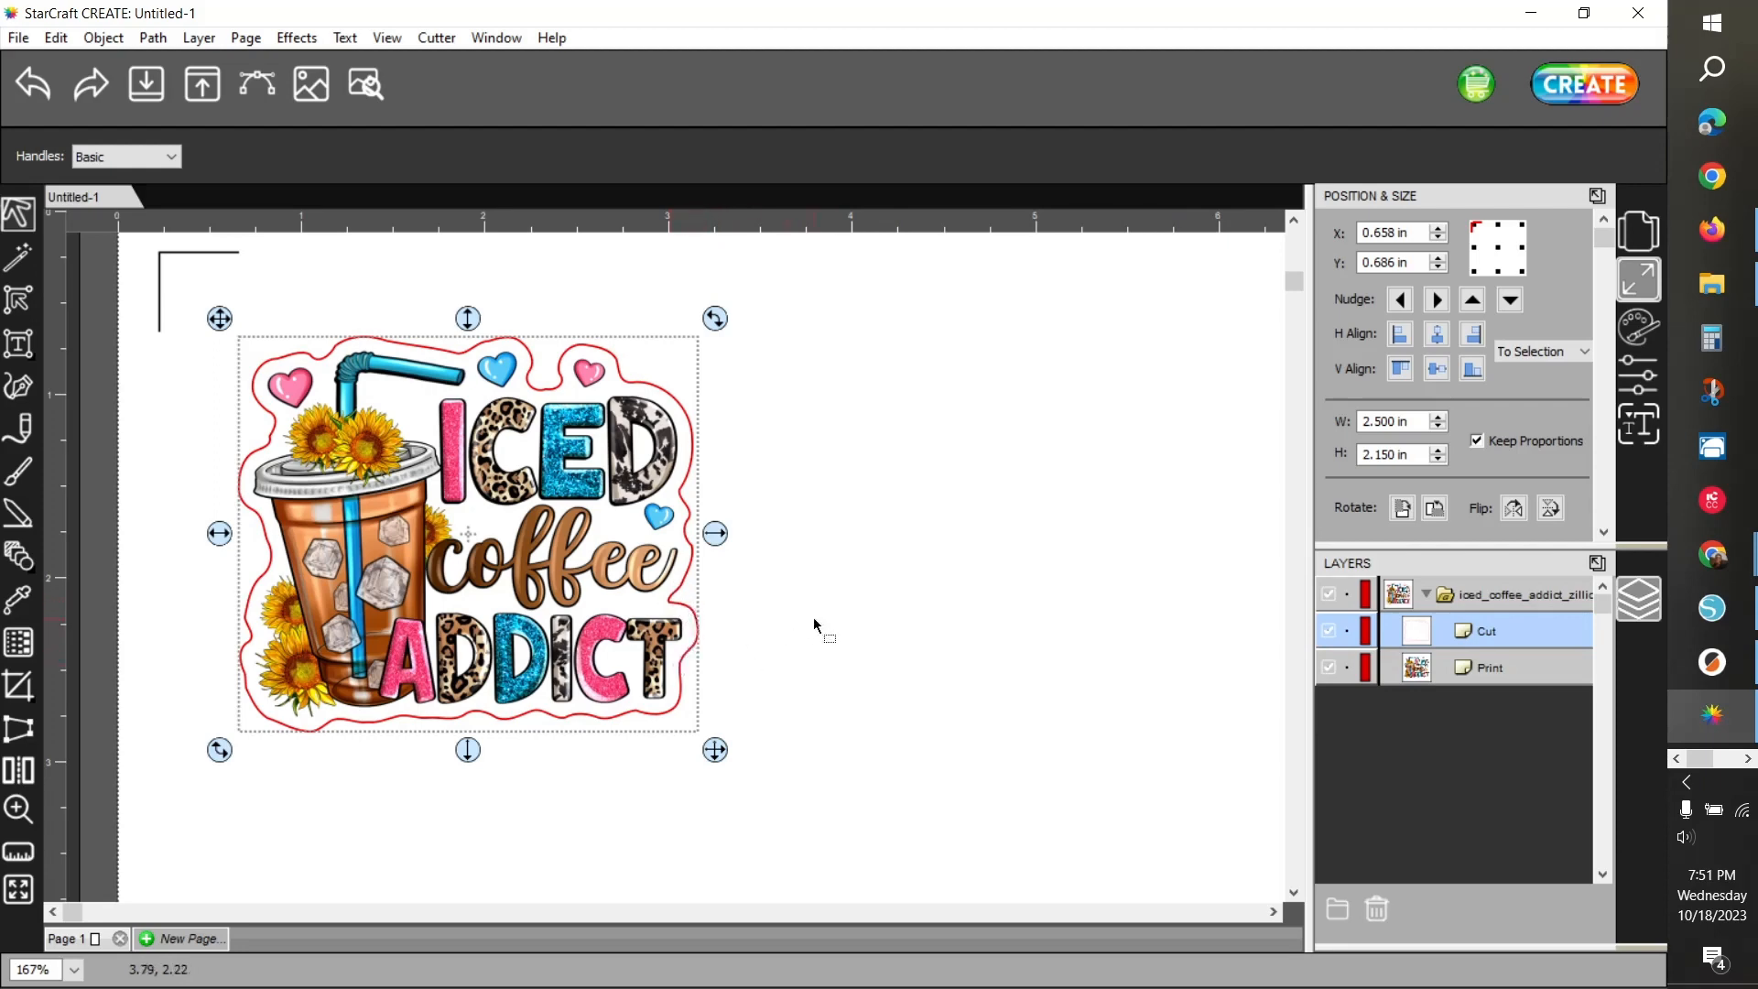
pyautogui.rightClick(676, 598)
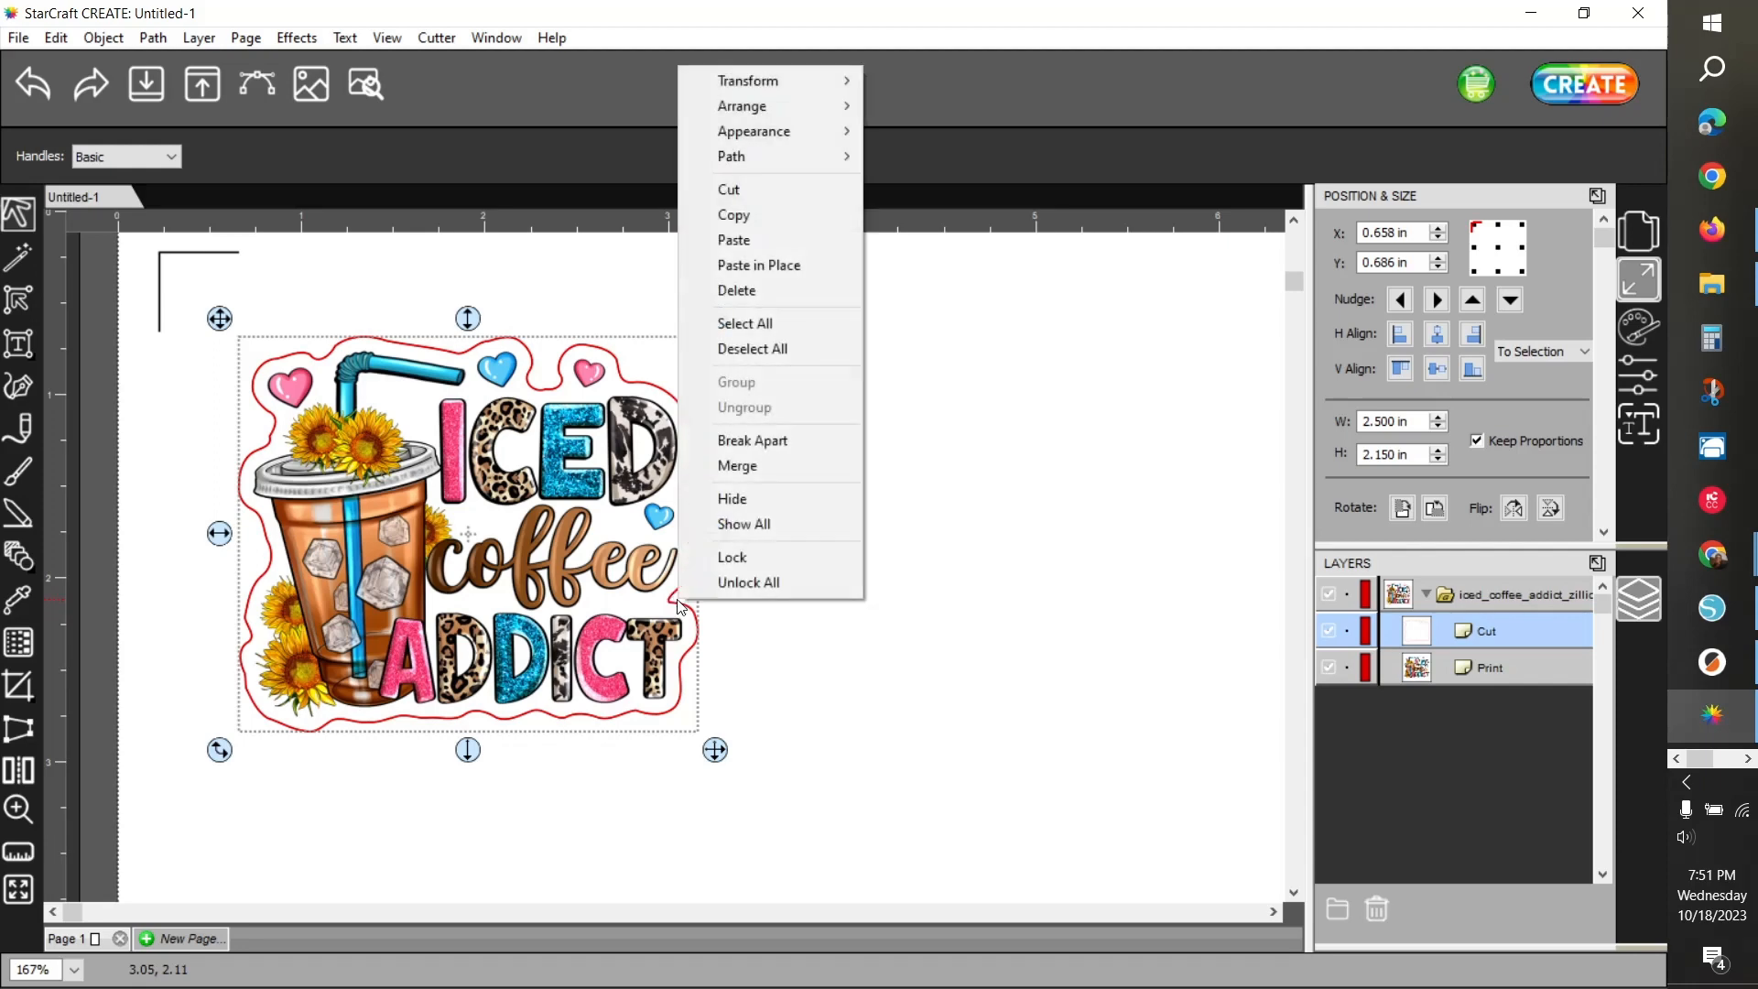
pyautogui.click(735, 217)
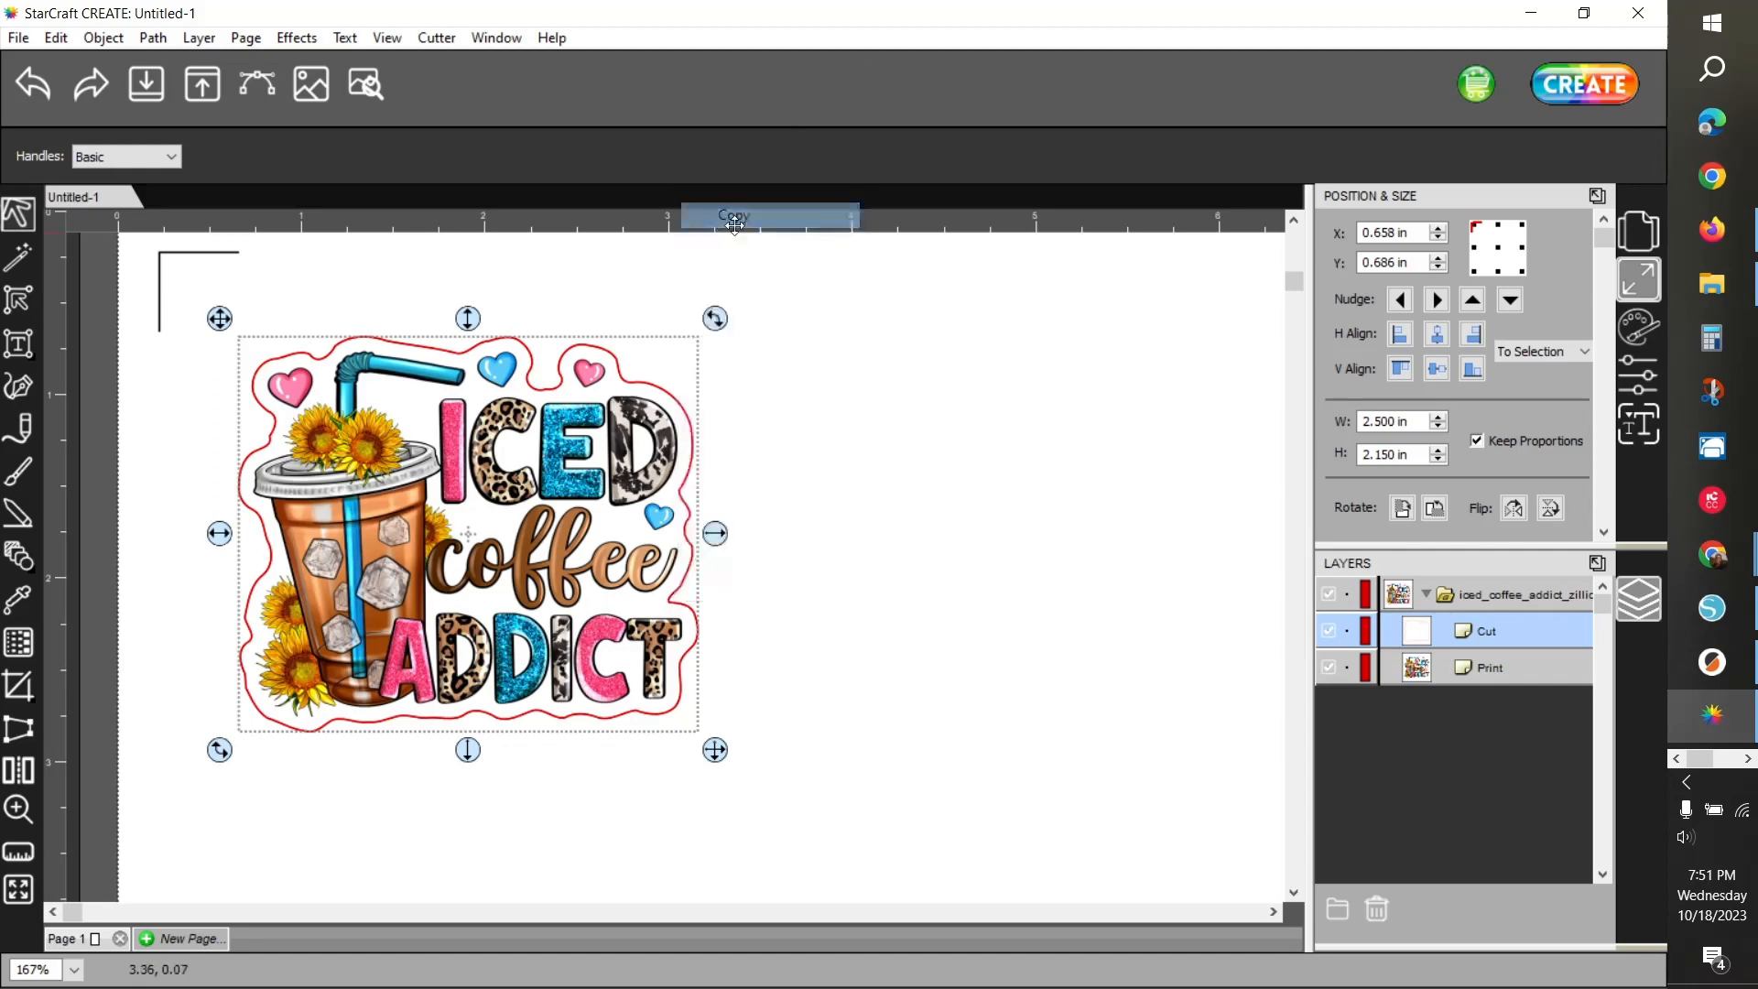
pyautogui.click(860, 629)
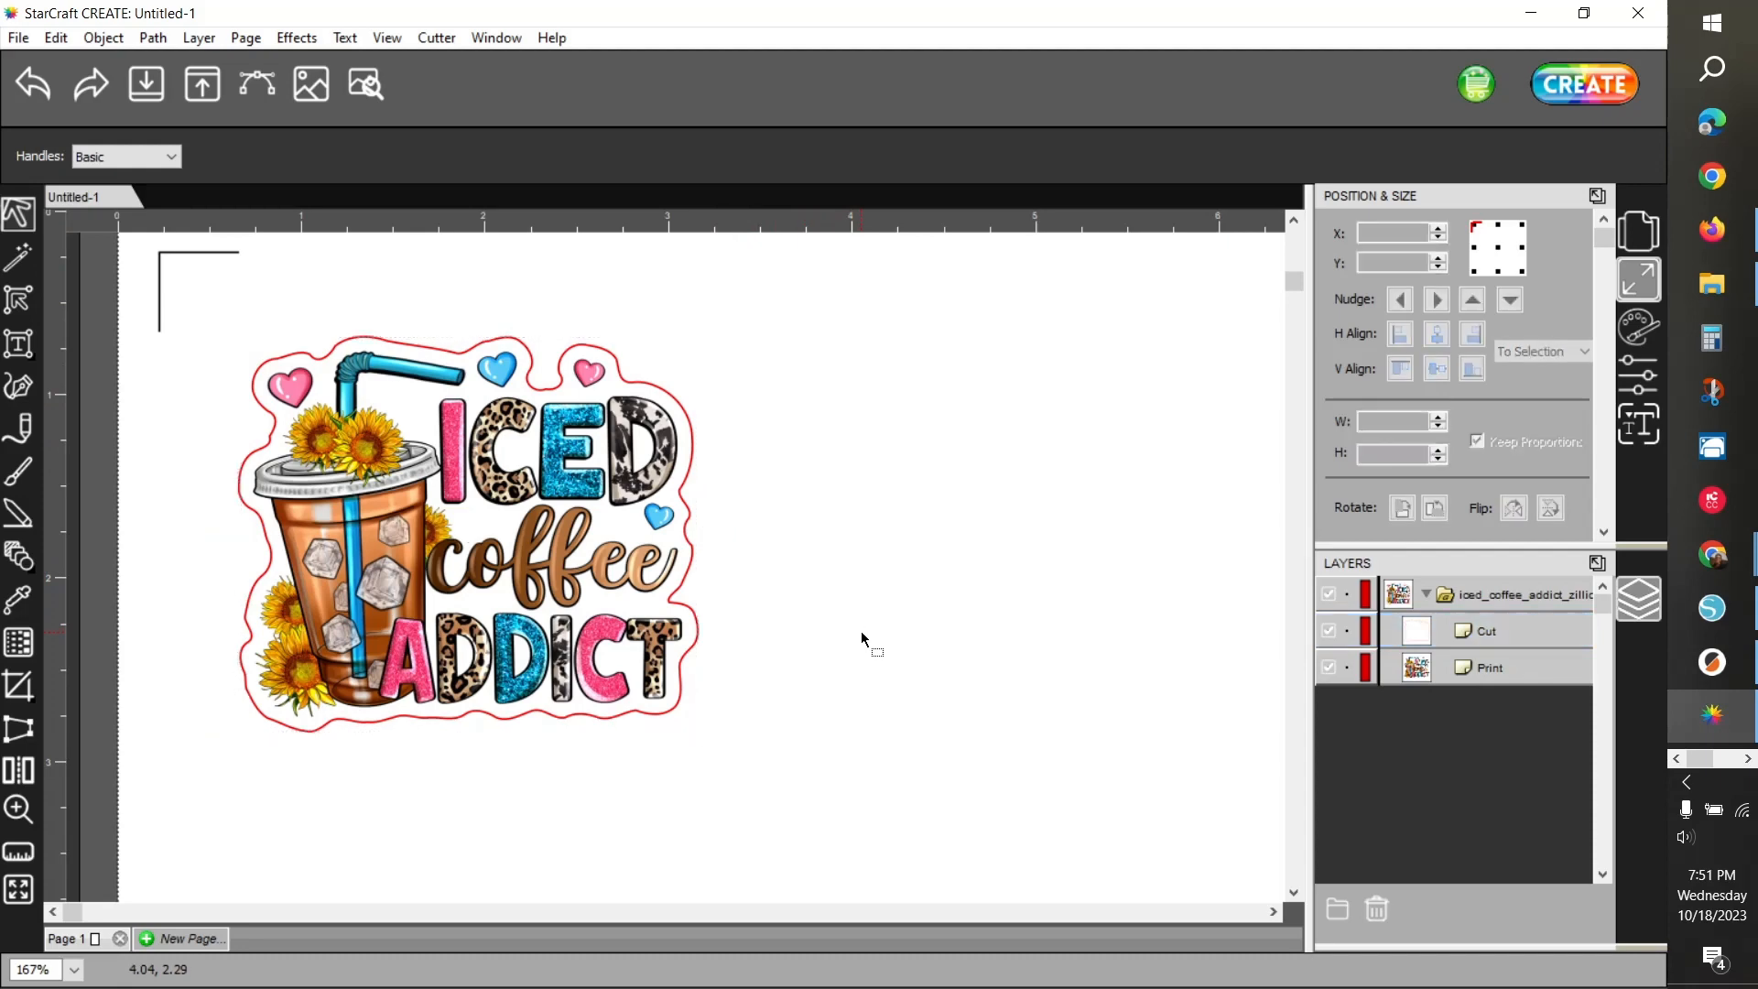
pyautogui.rightClick(812, 549)
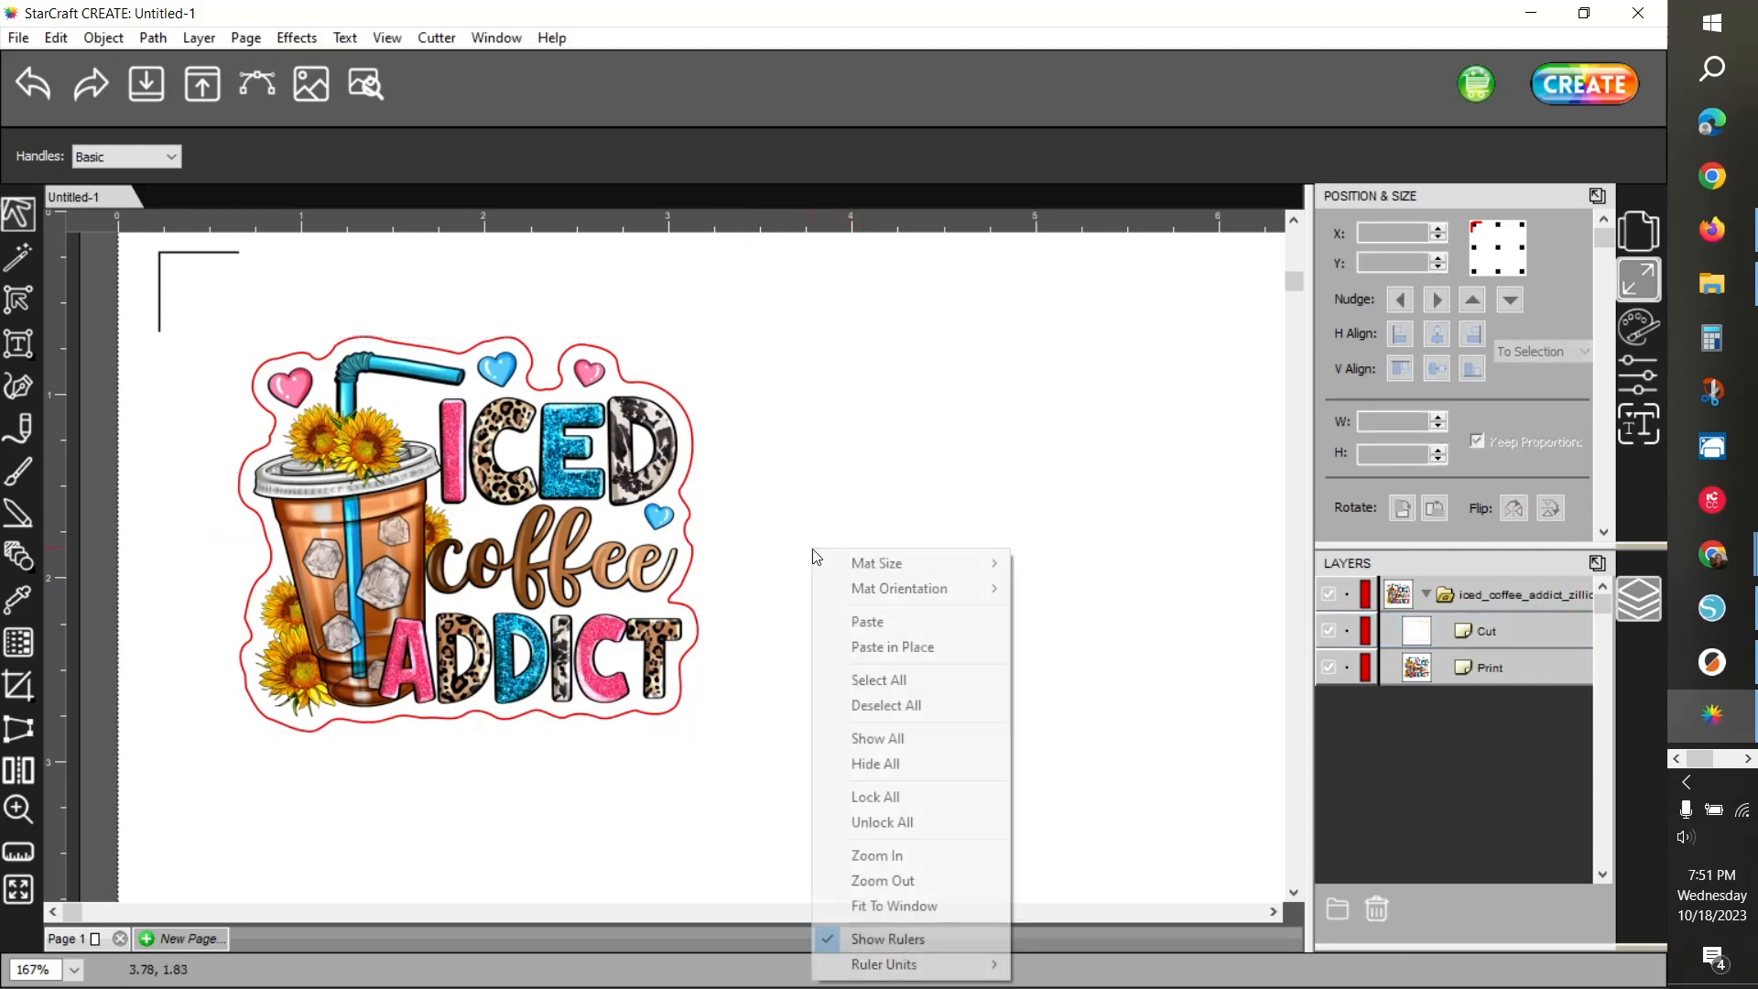
pyautogui.click(870, 622)
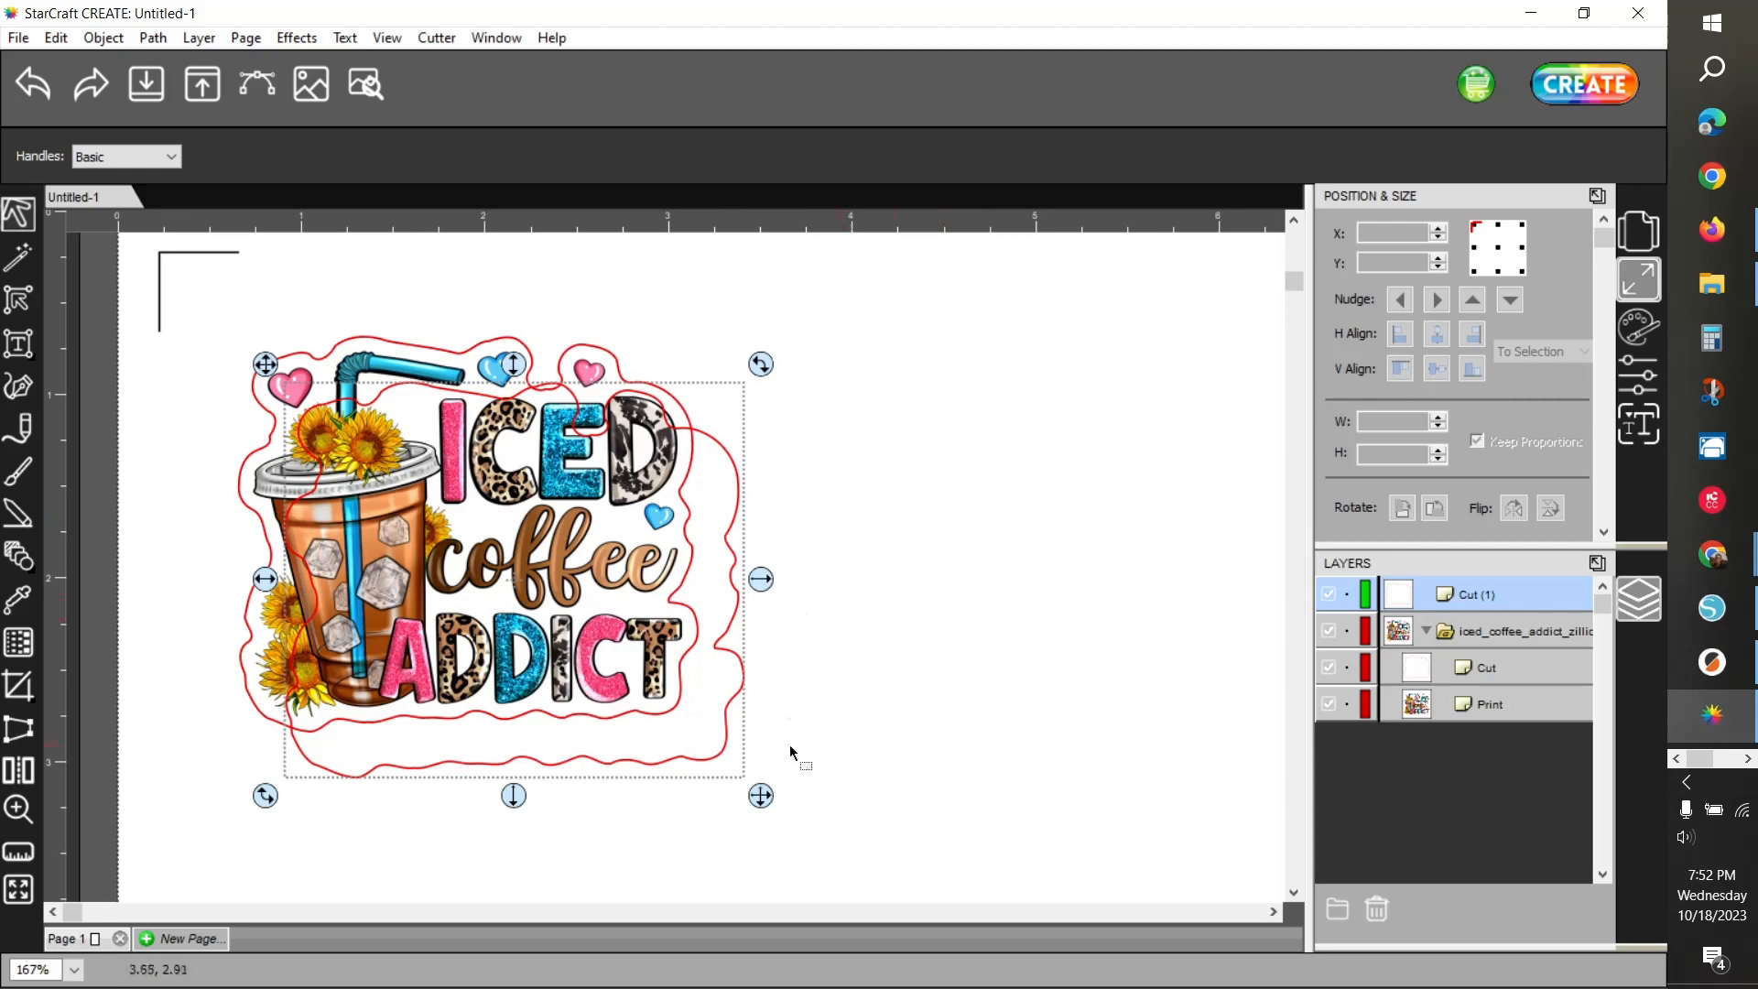
pyautogui.moveTo(624, 770); pyautogui.dragTo(616, 771)
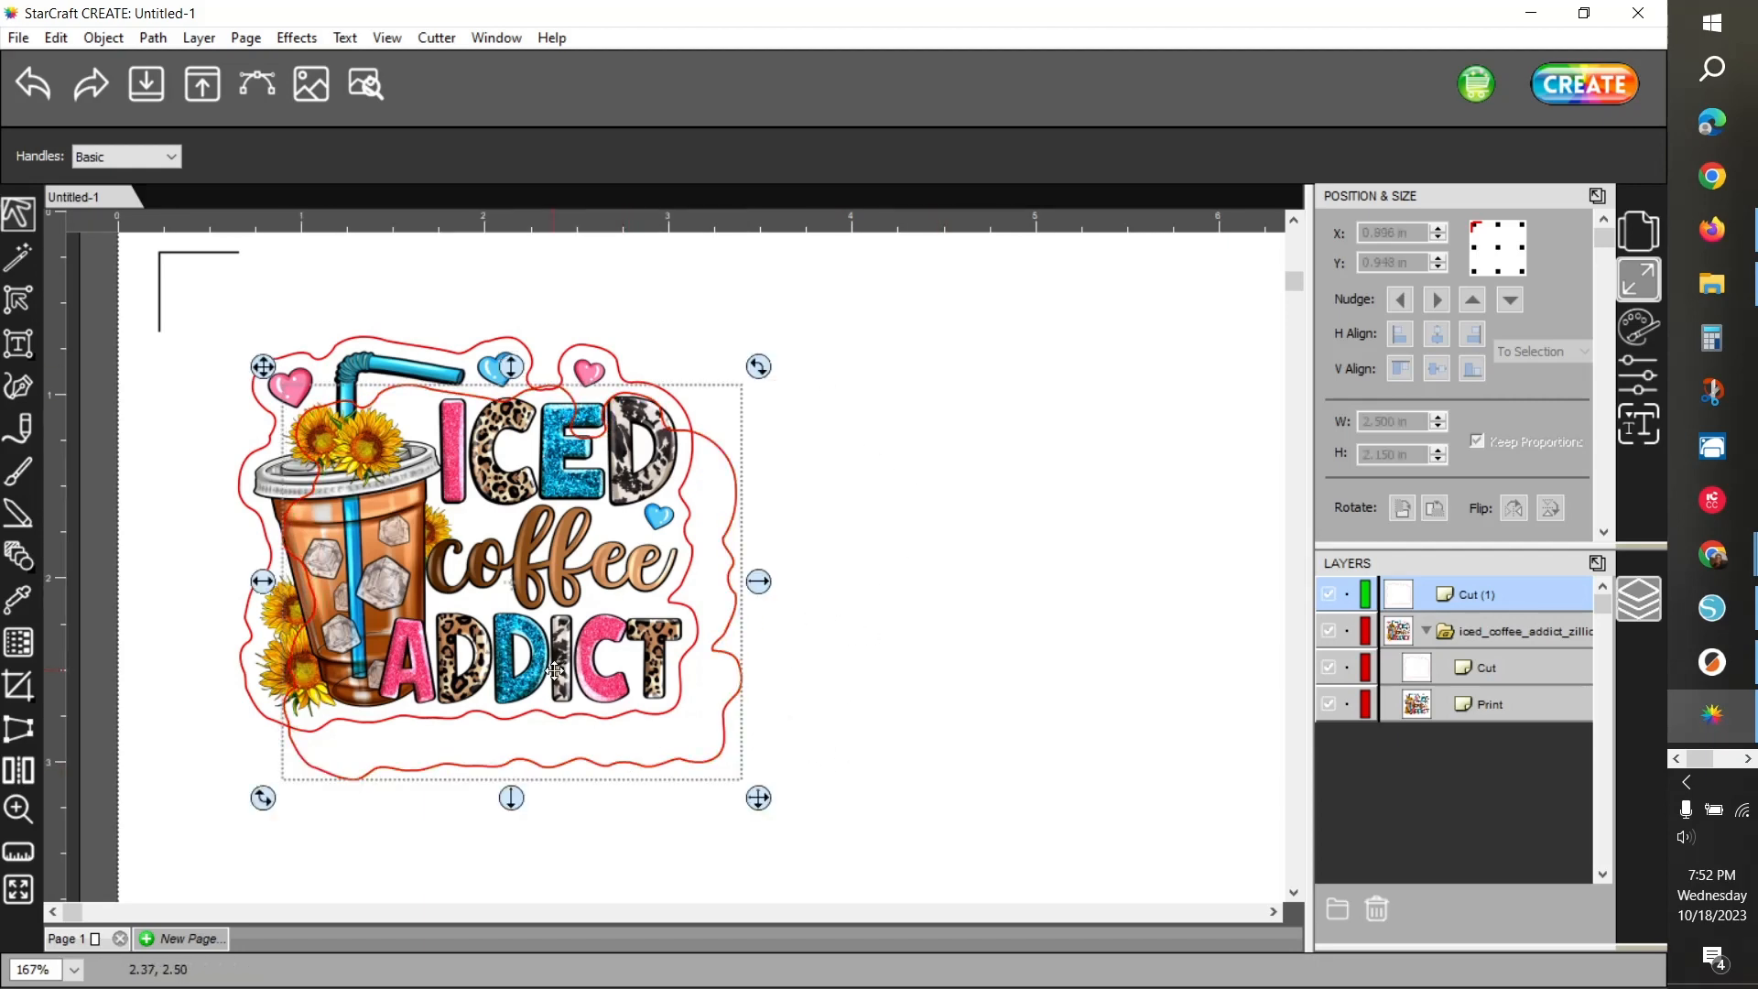
pyautogui.click(35, 82)
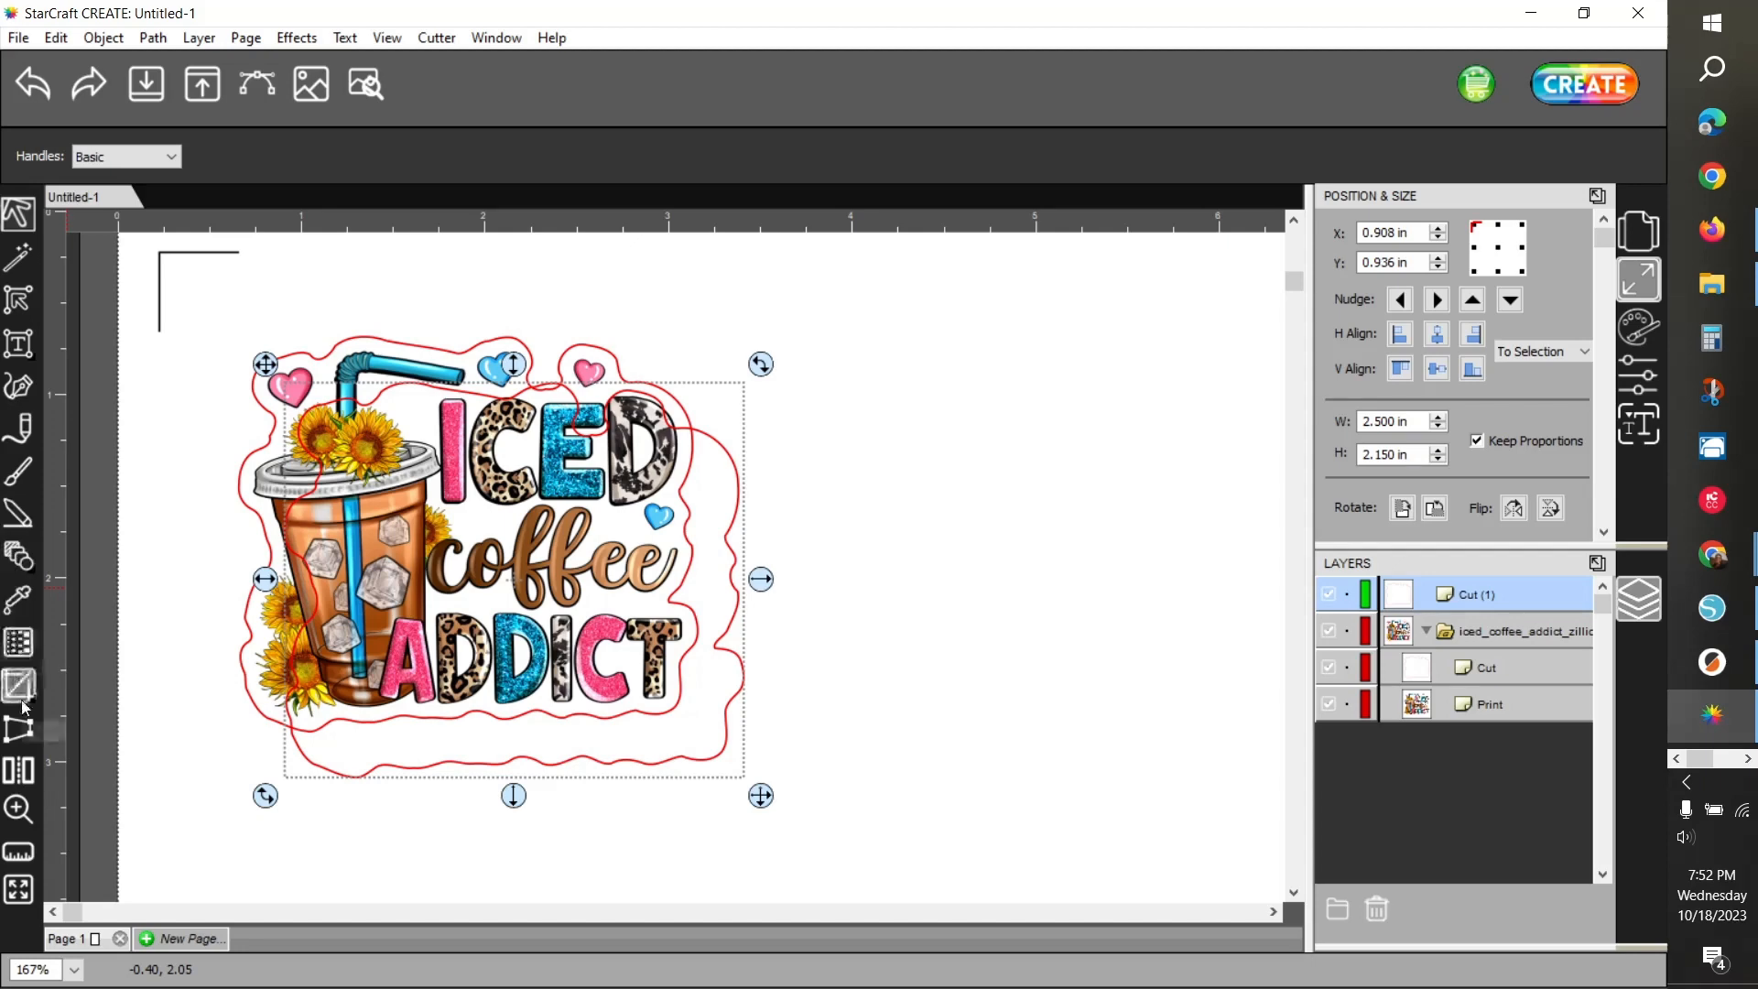
# Draw a rounded rectangle about 1.52 in wide and 0.46 in high at the duplicate outline's lower edge
pyautogui.click(19, 558)
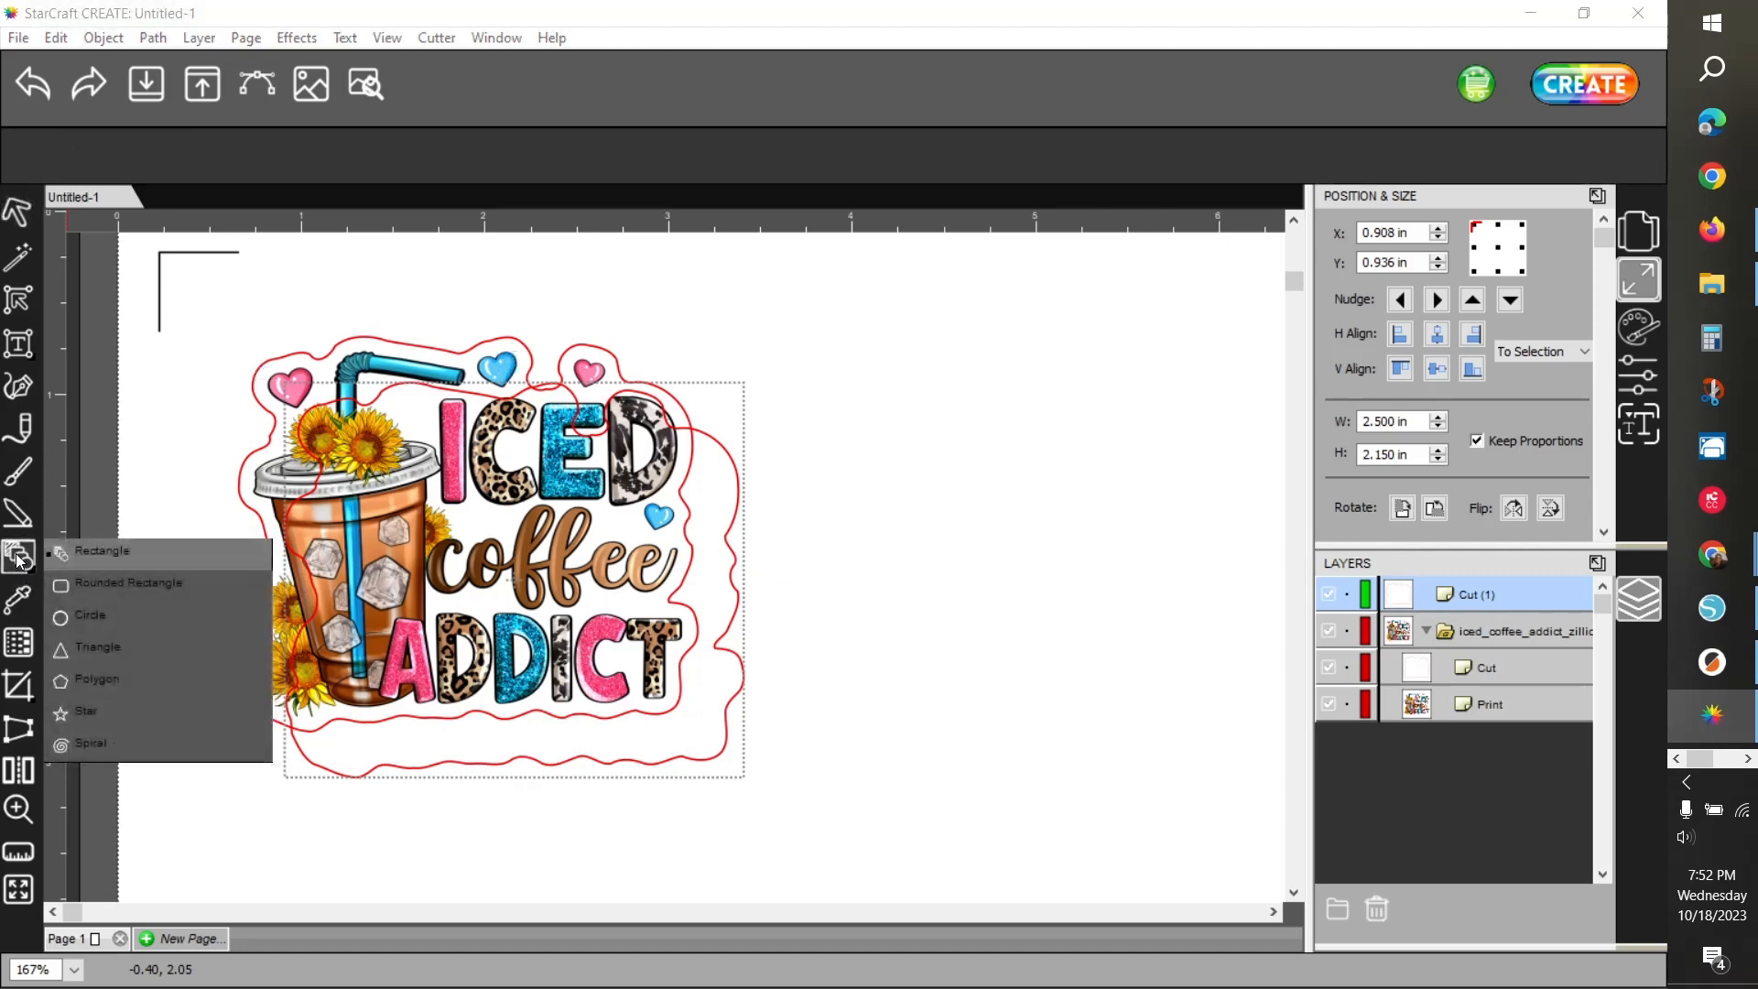
pyautogui.click(19, 559)
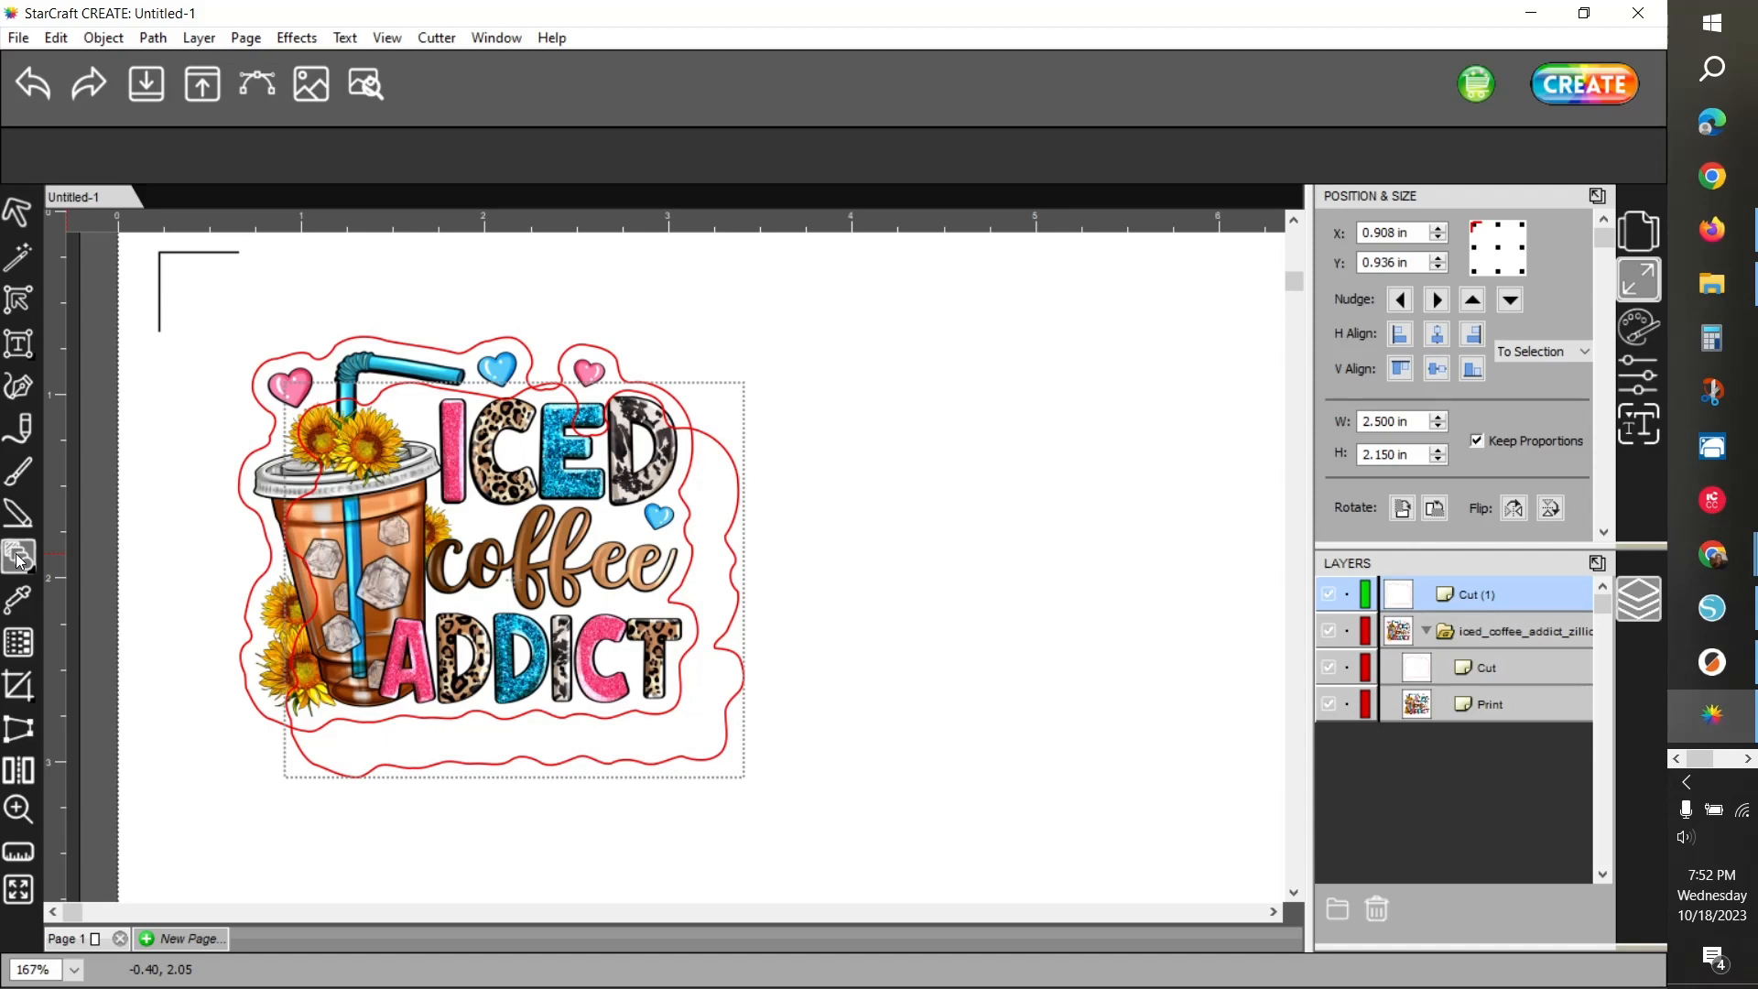
pyautogui.click(19, 559)
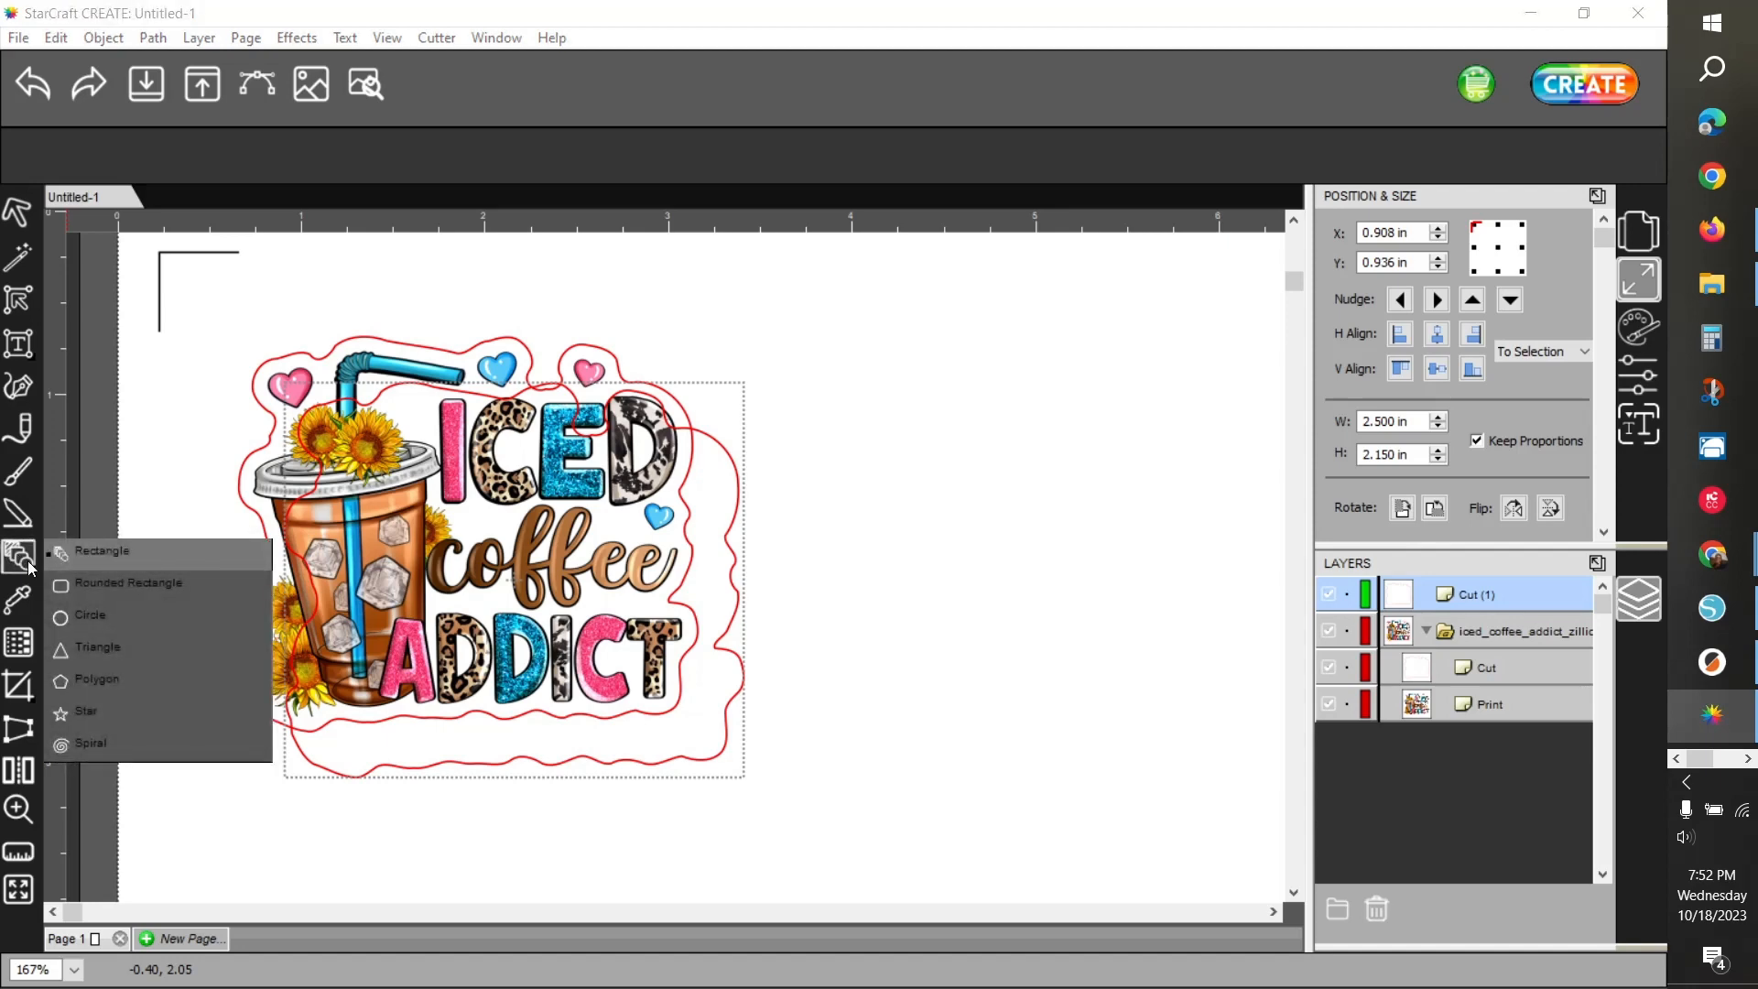
pyautogui.click(91, 585)
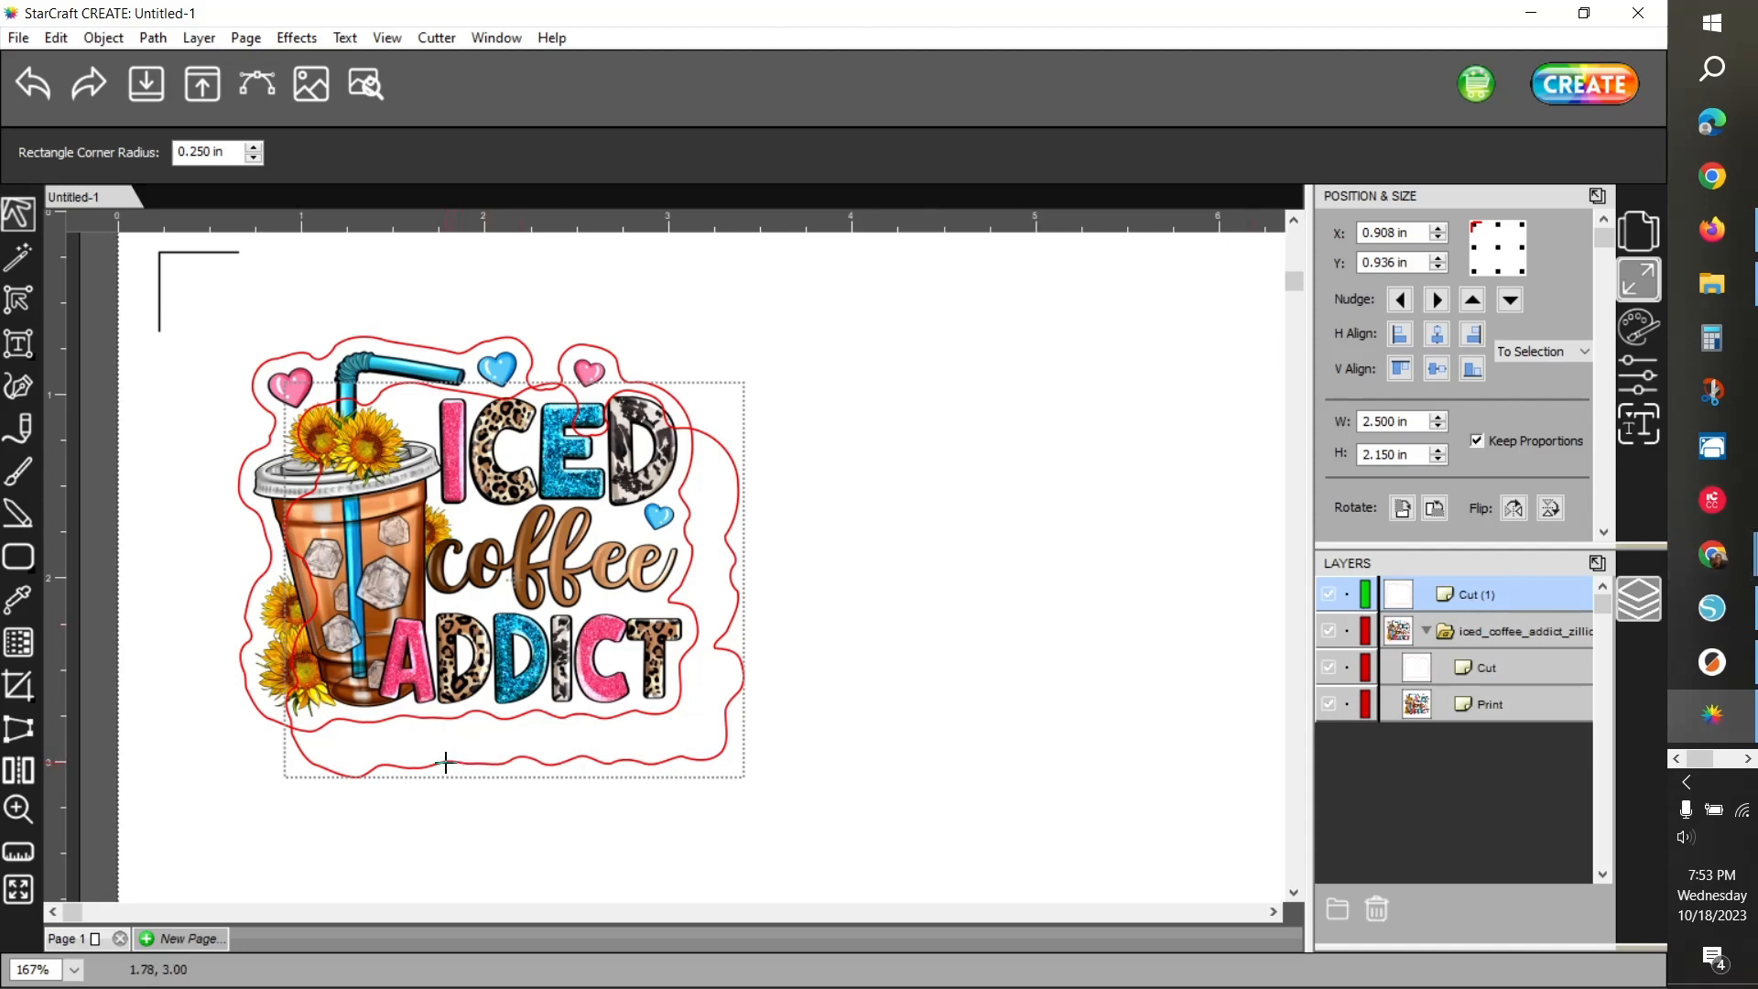
pyautogui.moveTo(455, 757); pyautogui.dragTo(737, 842)
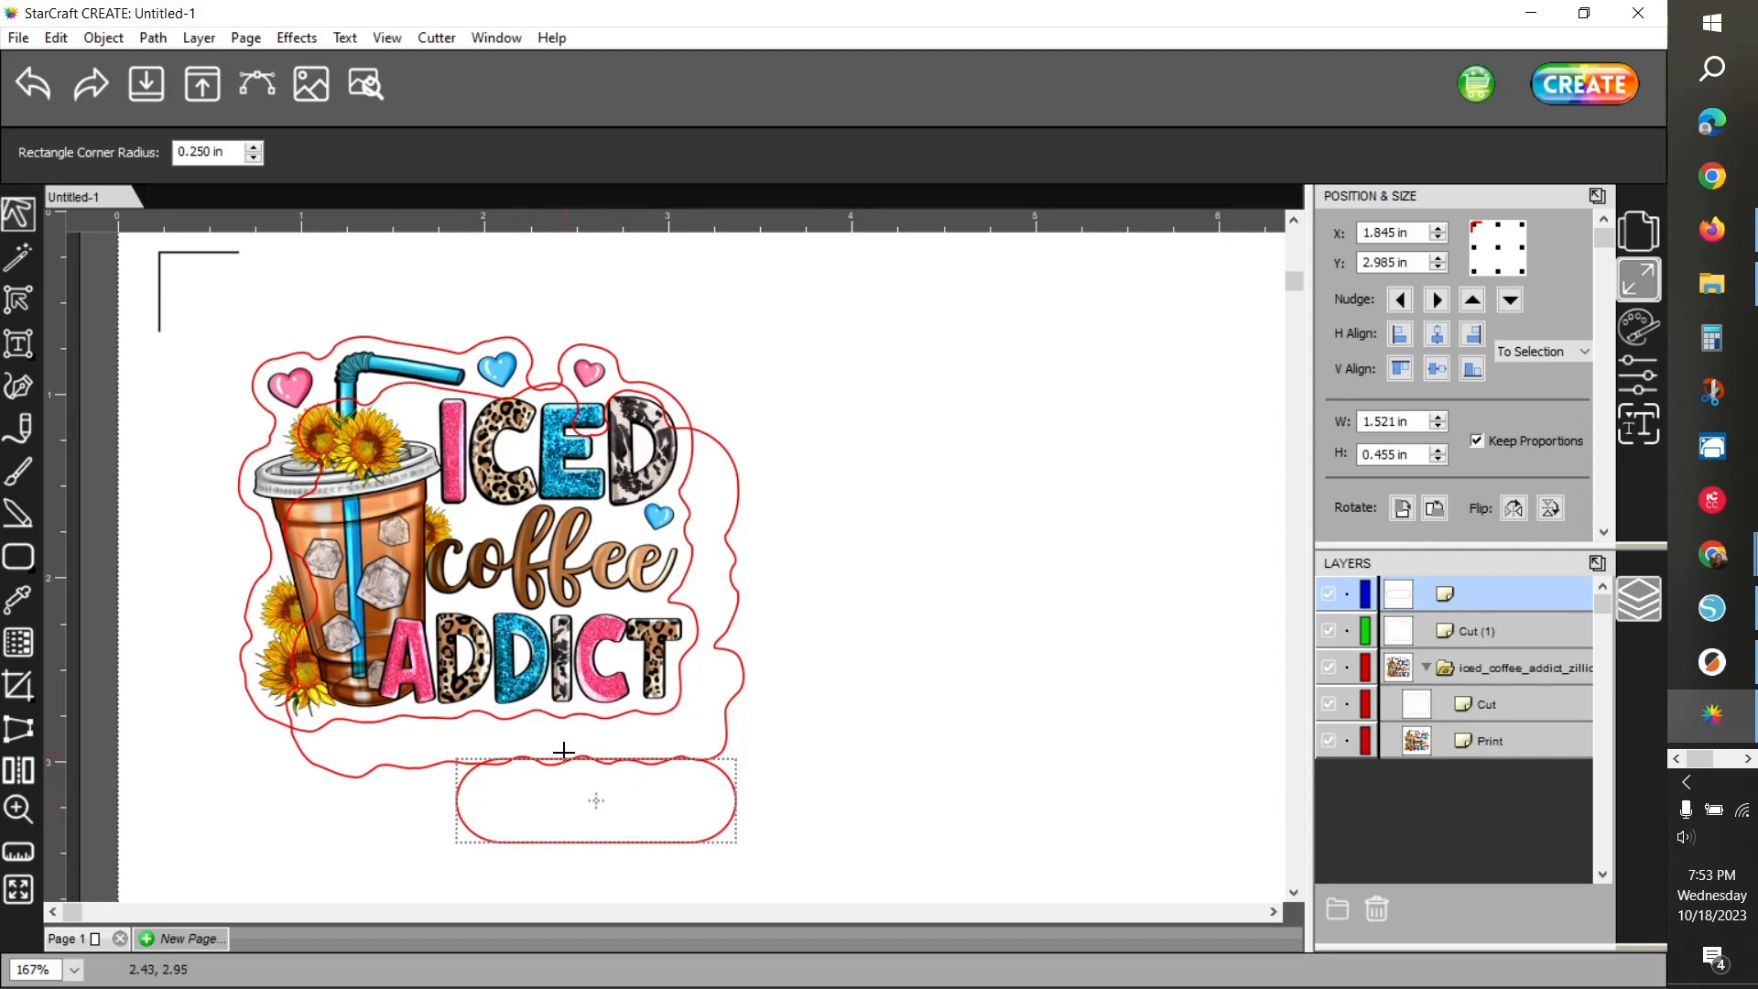
# Move the rounded rectangle to about X 1.776 in, Y 2.929 in so it overlaps the duplicate outline's lower edge
pyautogui.click(15, 224)
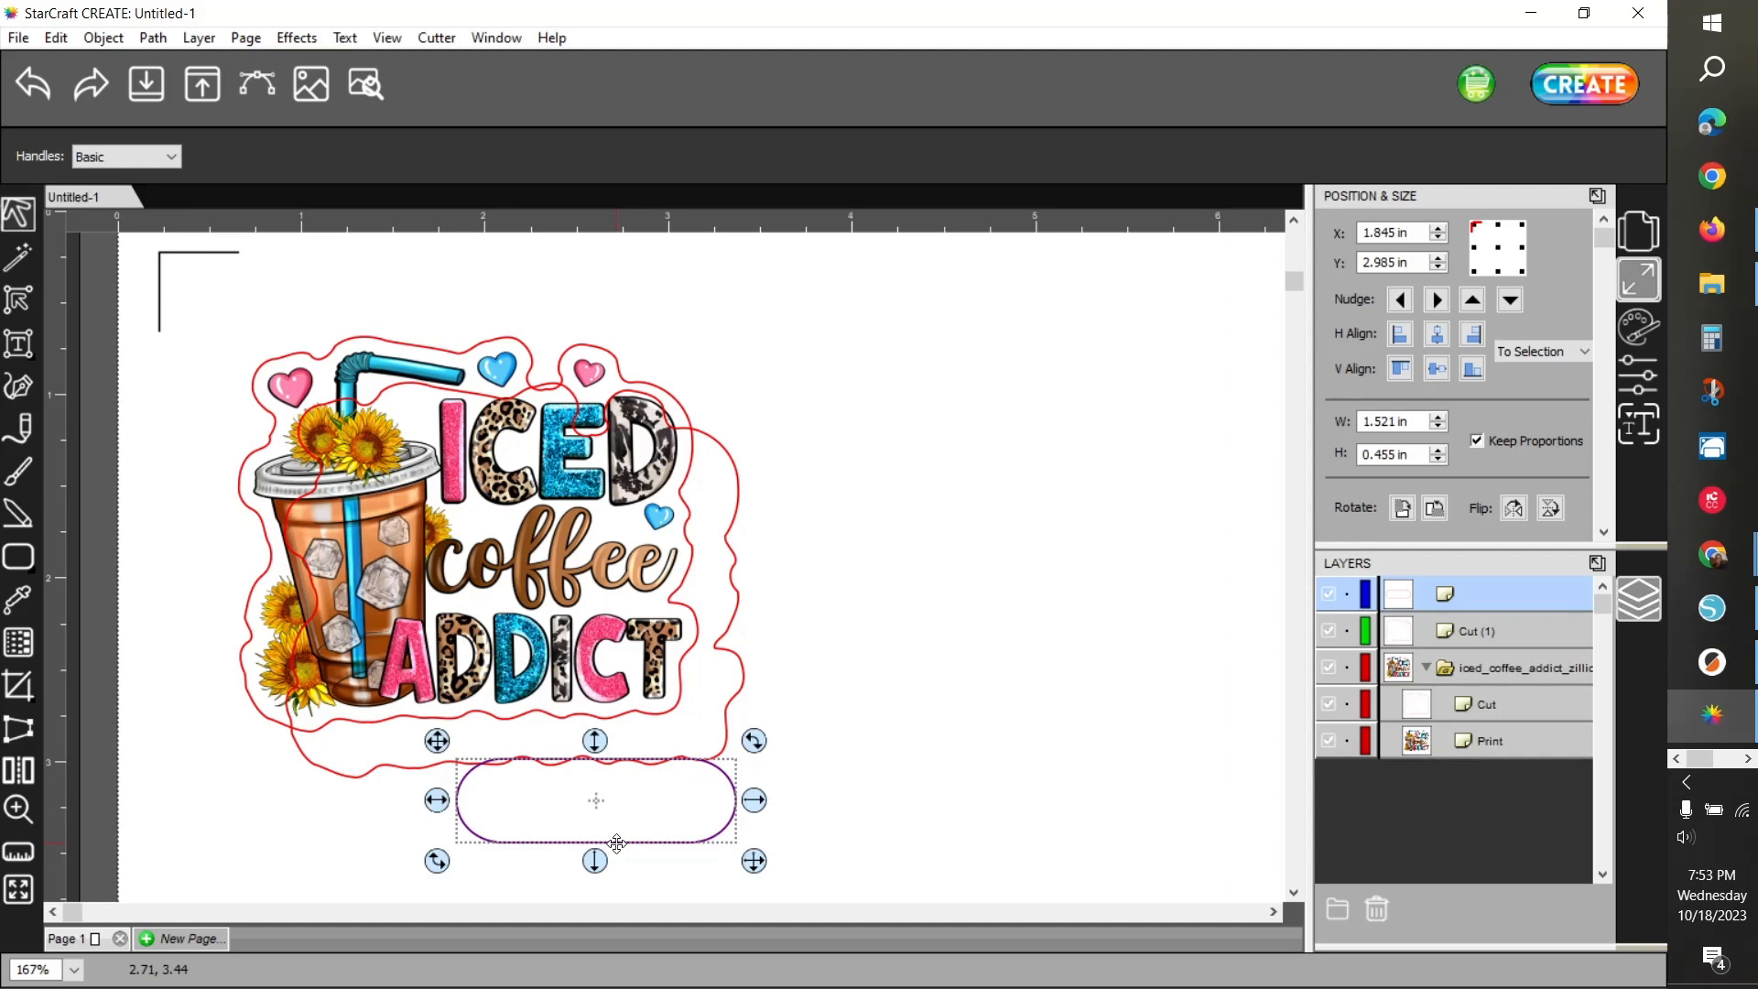
pyautogui.moveTo(617, 844)
pyautogui.mouseDown()
pyautogui.moveTo(596, 829)
pyautogui.moveTo(604, 842)
pyautogui.mouseUp()
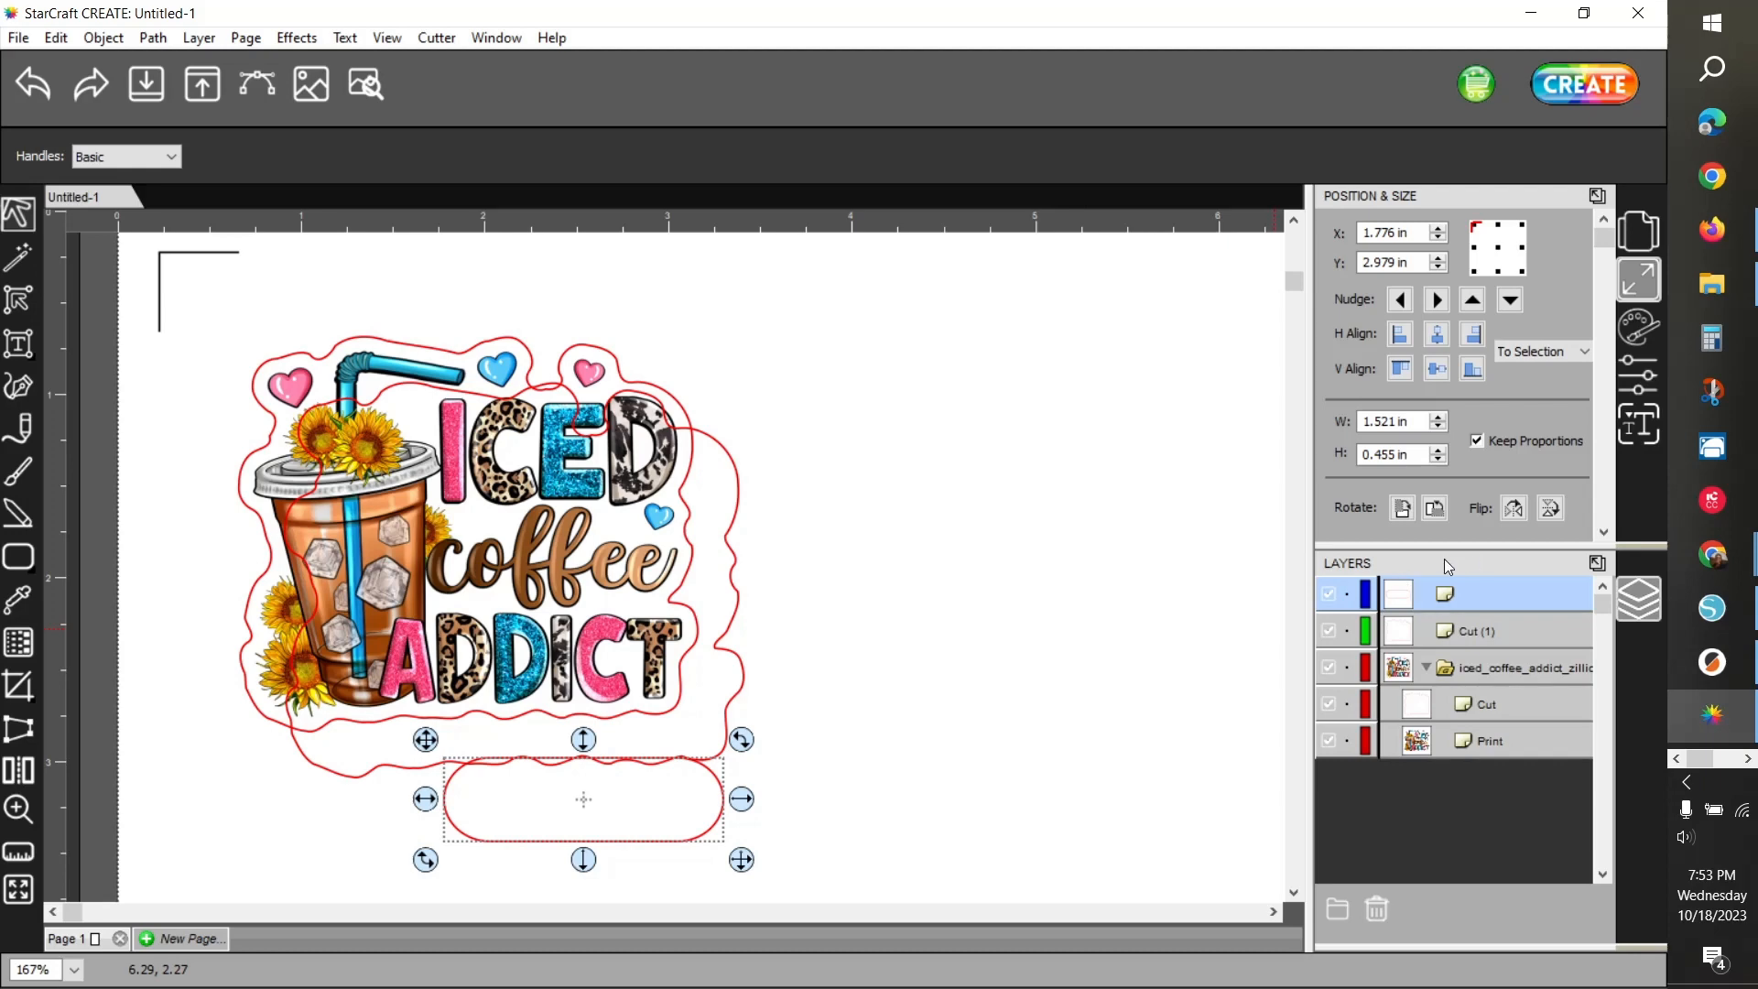
pyautogui.click(1472, 300)
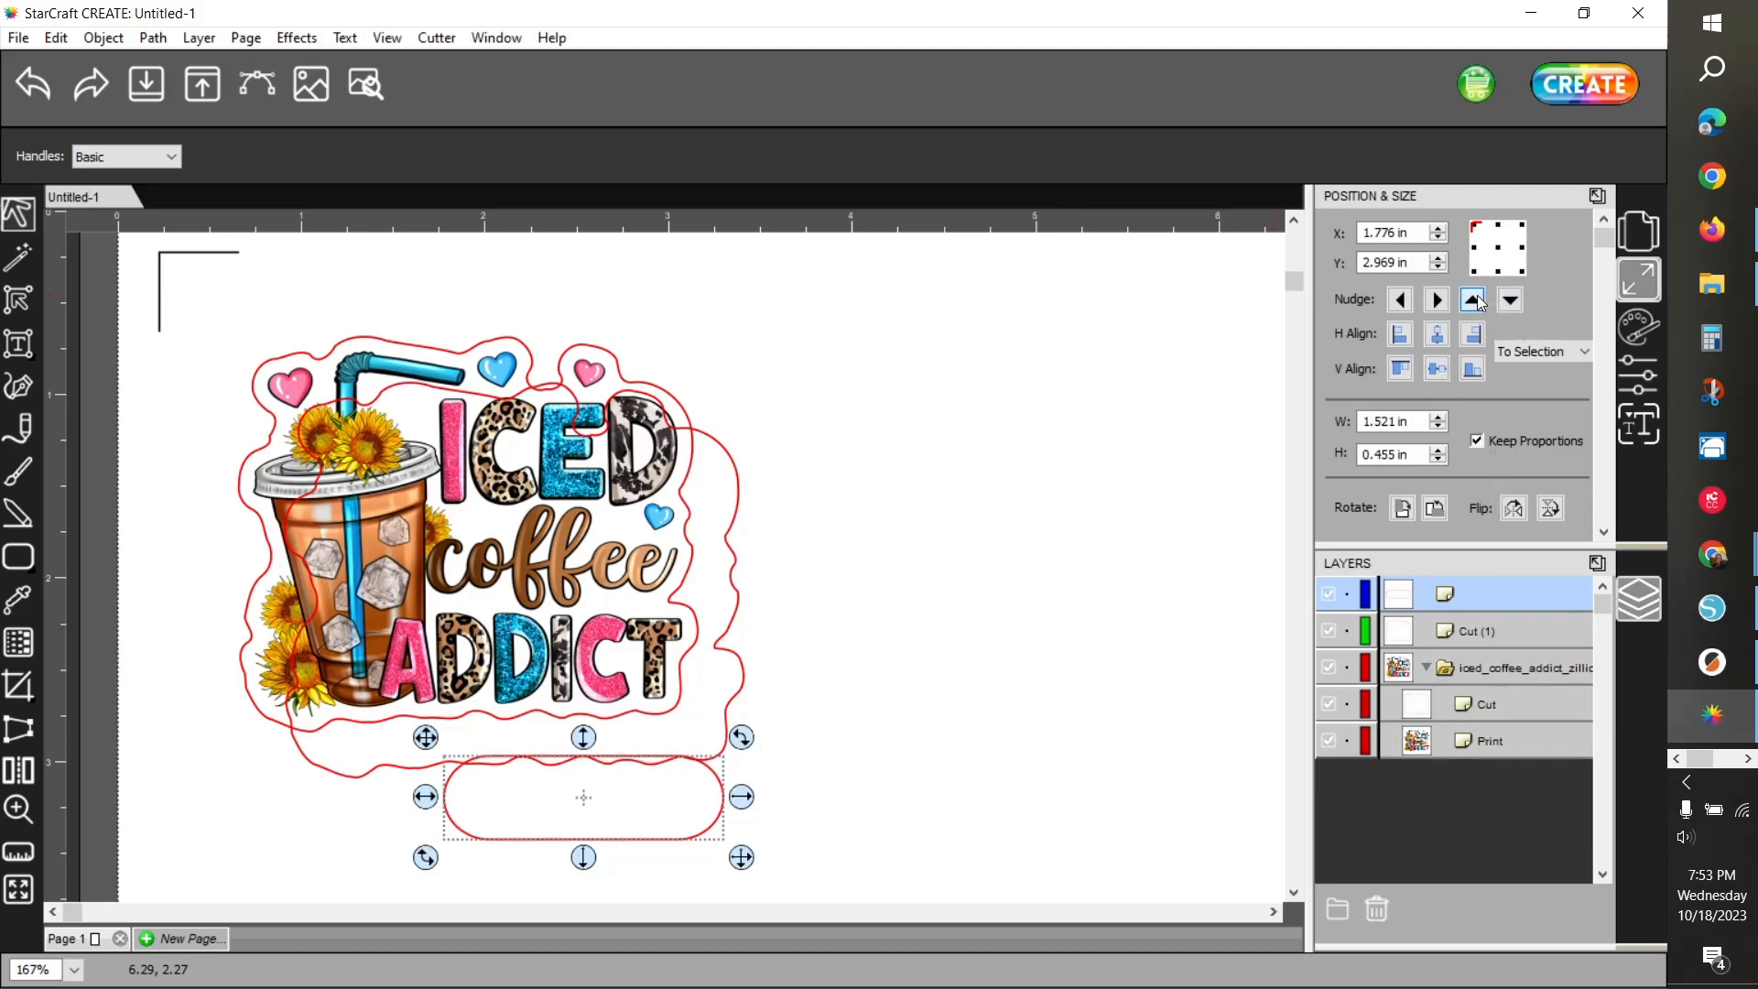
pyautogui.click(1473, 300)
pyautogui.click(1480, 301)
pyautogui.click(1479, 301)
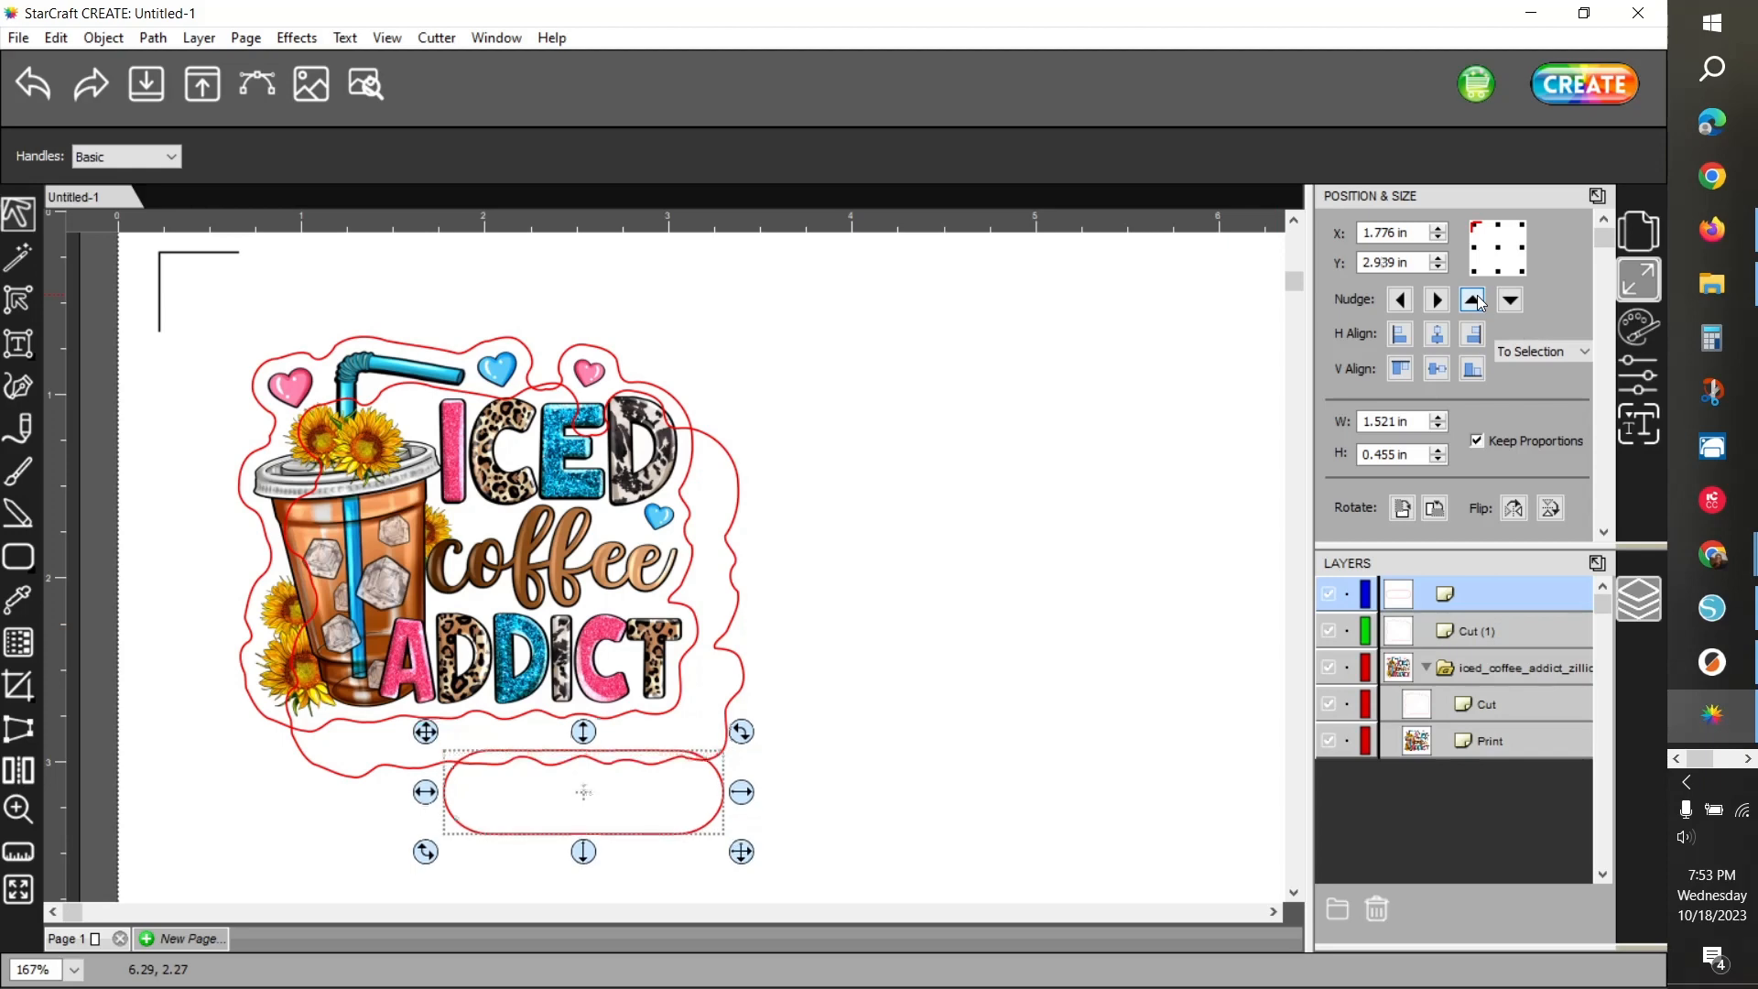
pyautogui.click(1479, 301)
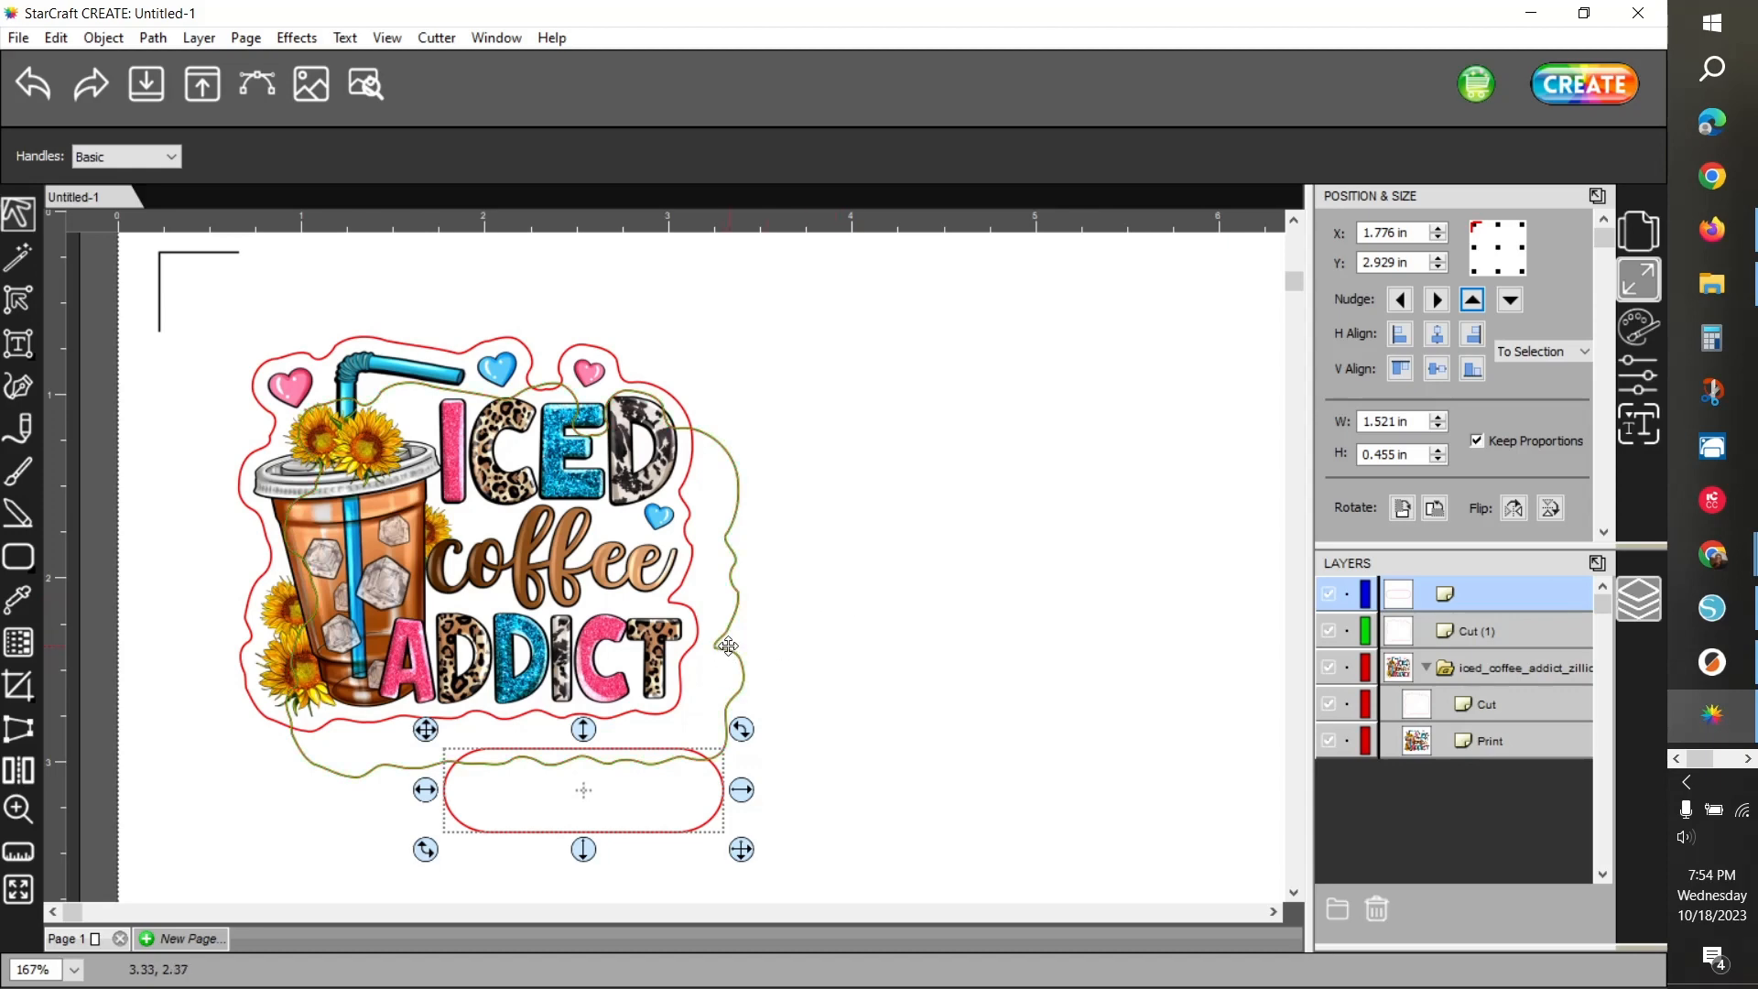
# Combine the rounded rectangle and the duplicate cut outline into one shape with a path Union
pyautogui.keyDown('shift'); pyautogui.click(747, 678); pyautogui.keyUp('shift')
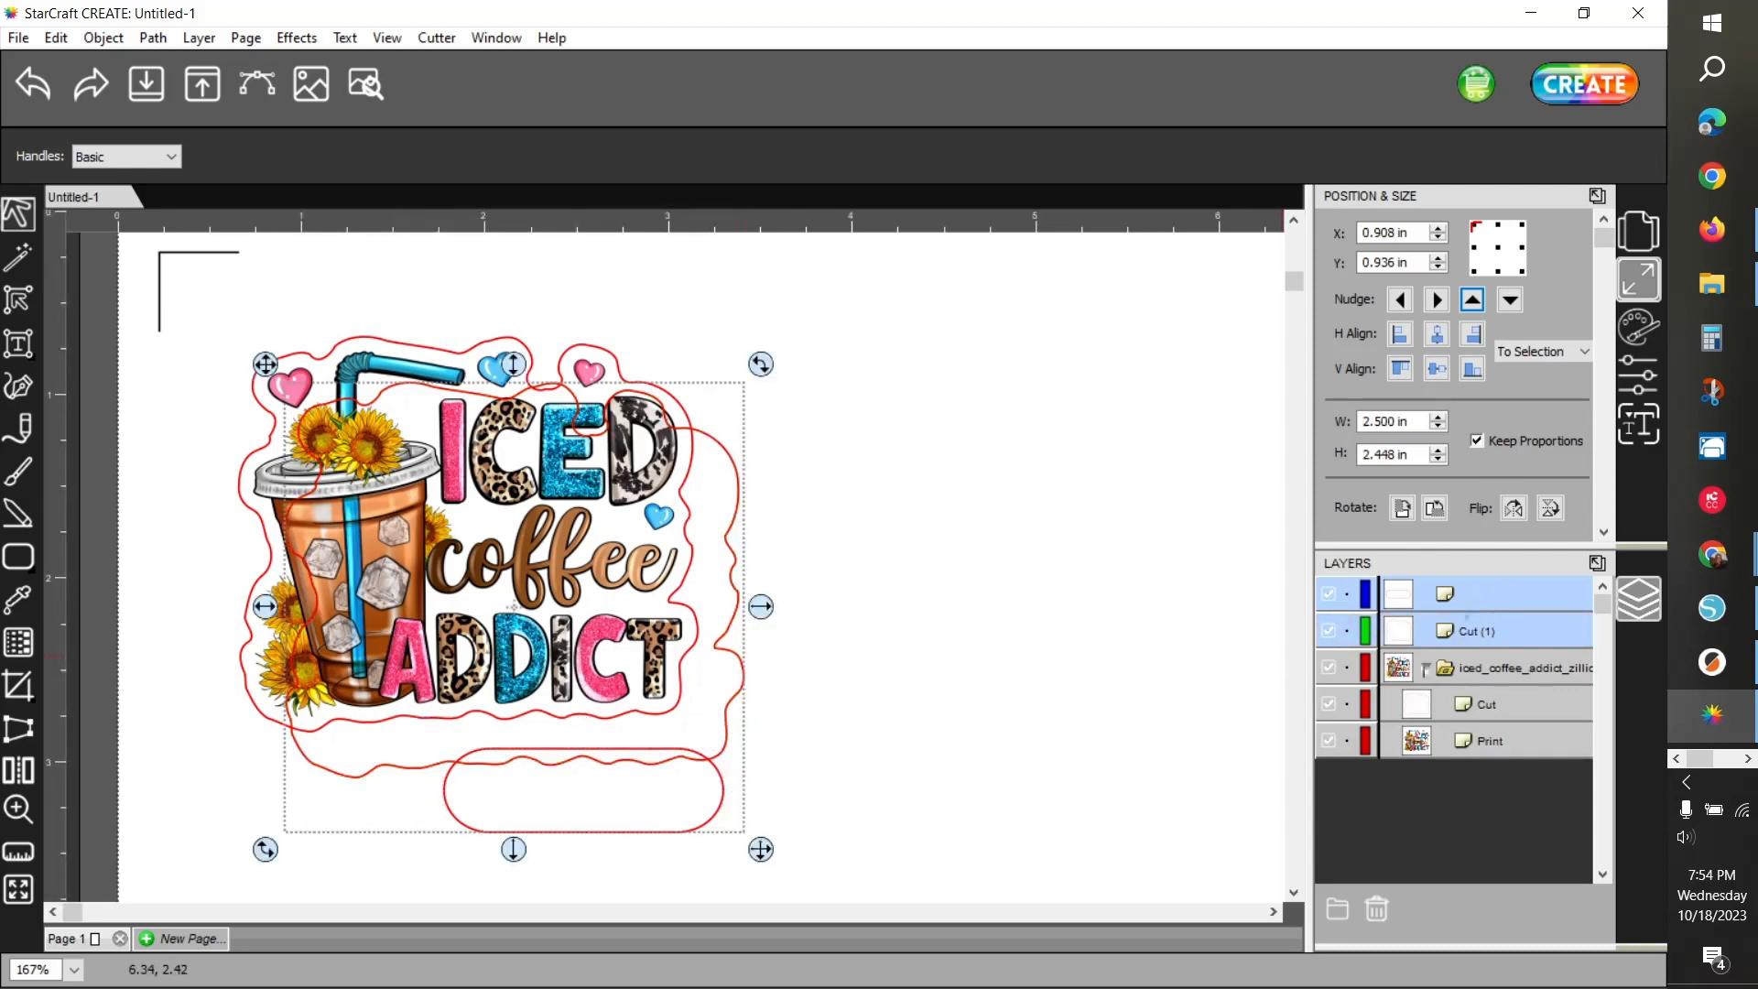
pyautogui.rightClick(704, 761)
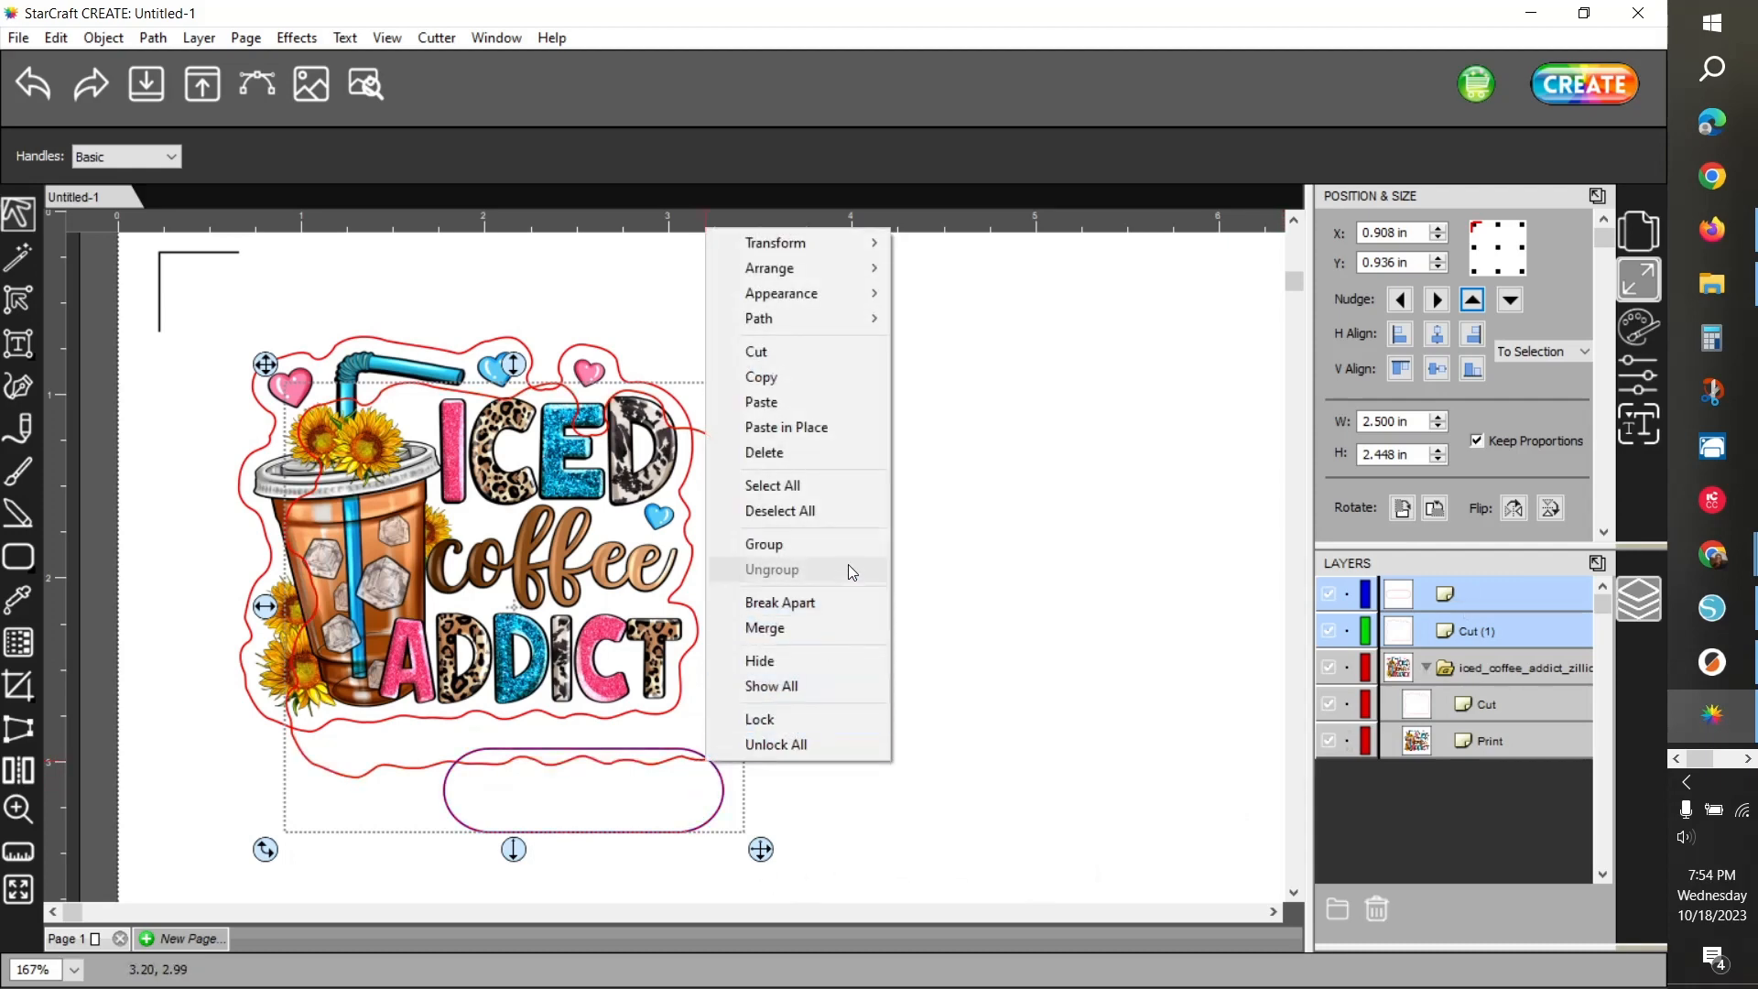
pyautogui.moveTo(848, 322)
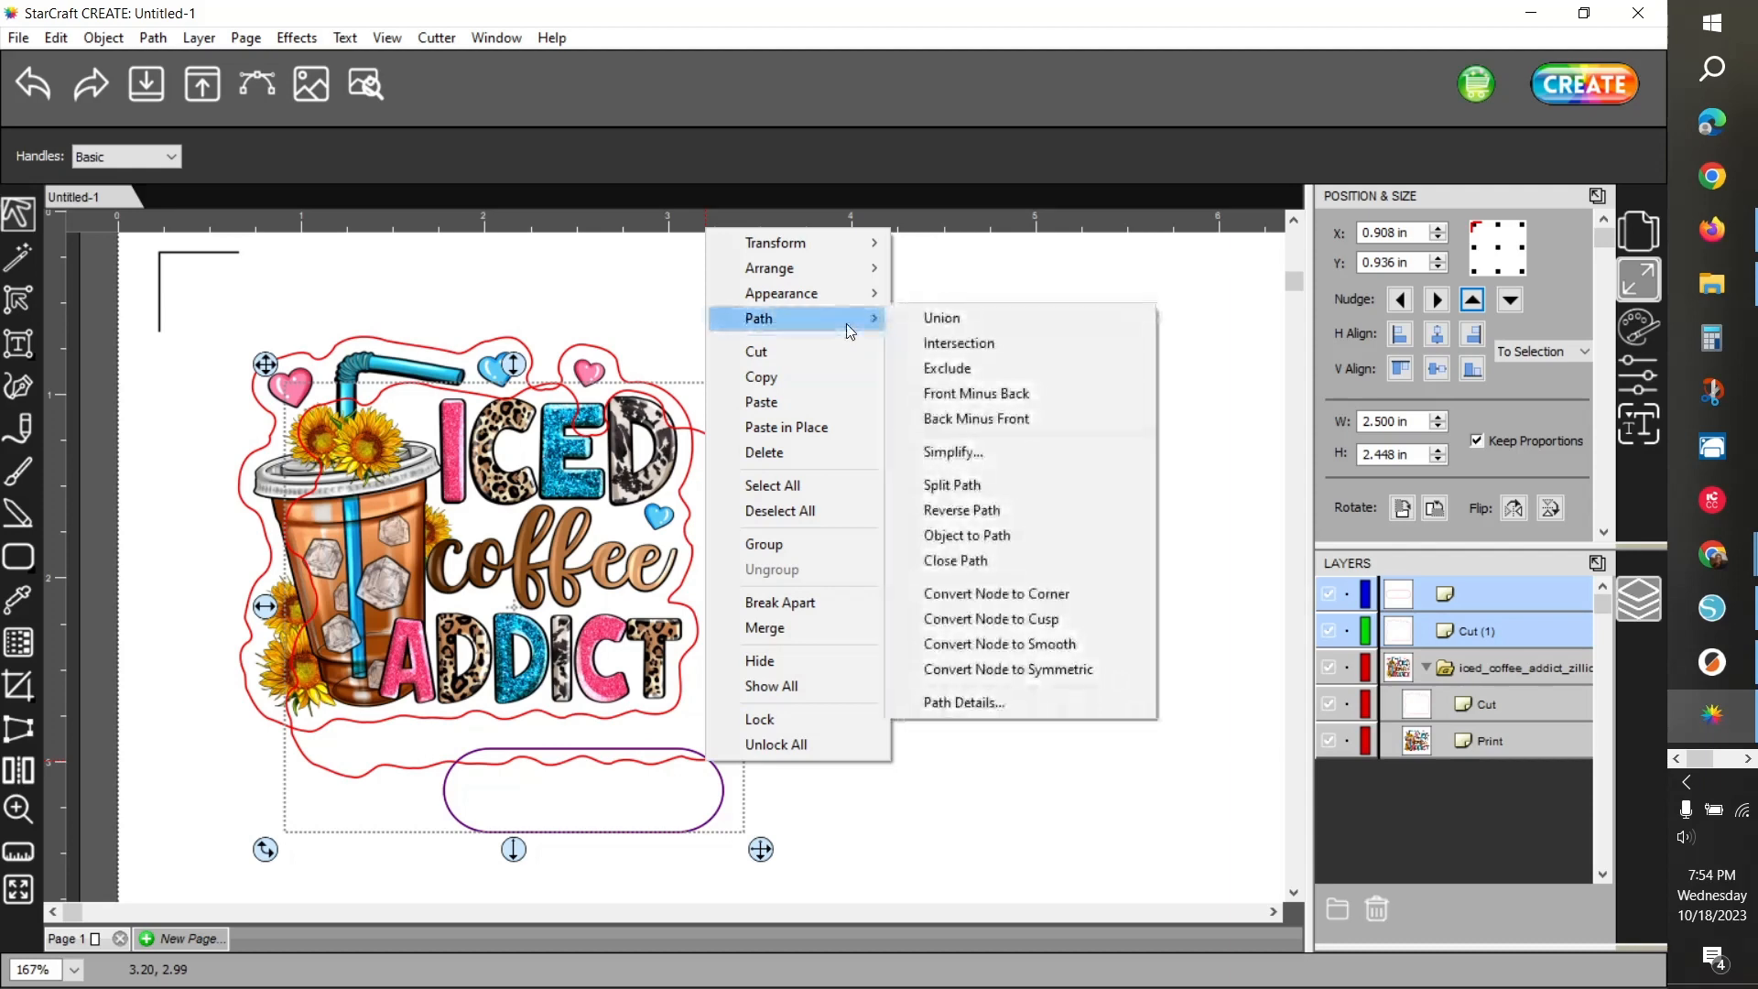
pyautogui.click(923, 322)
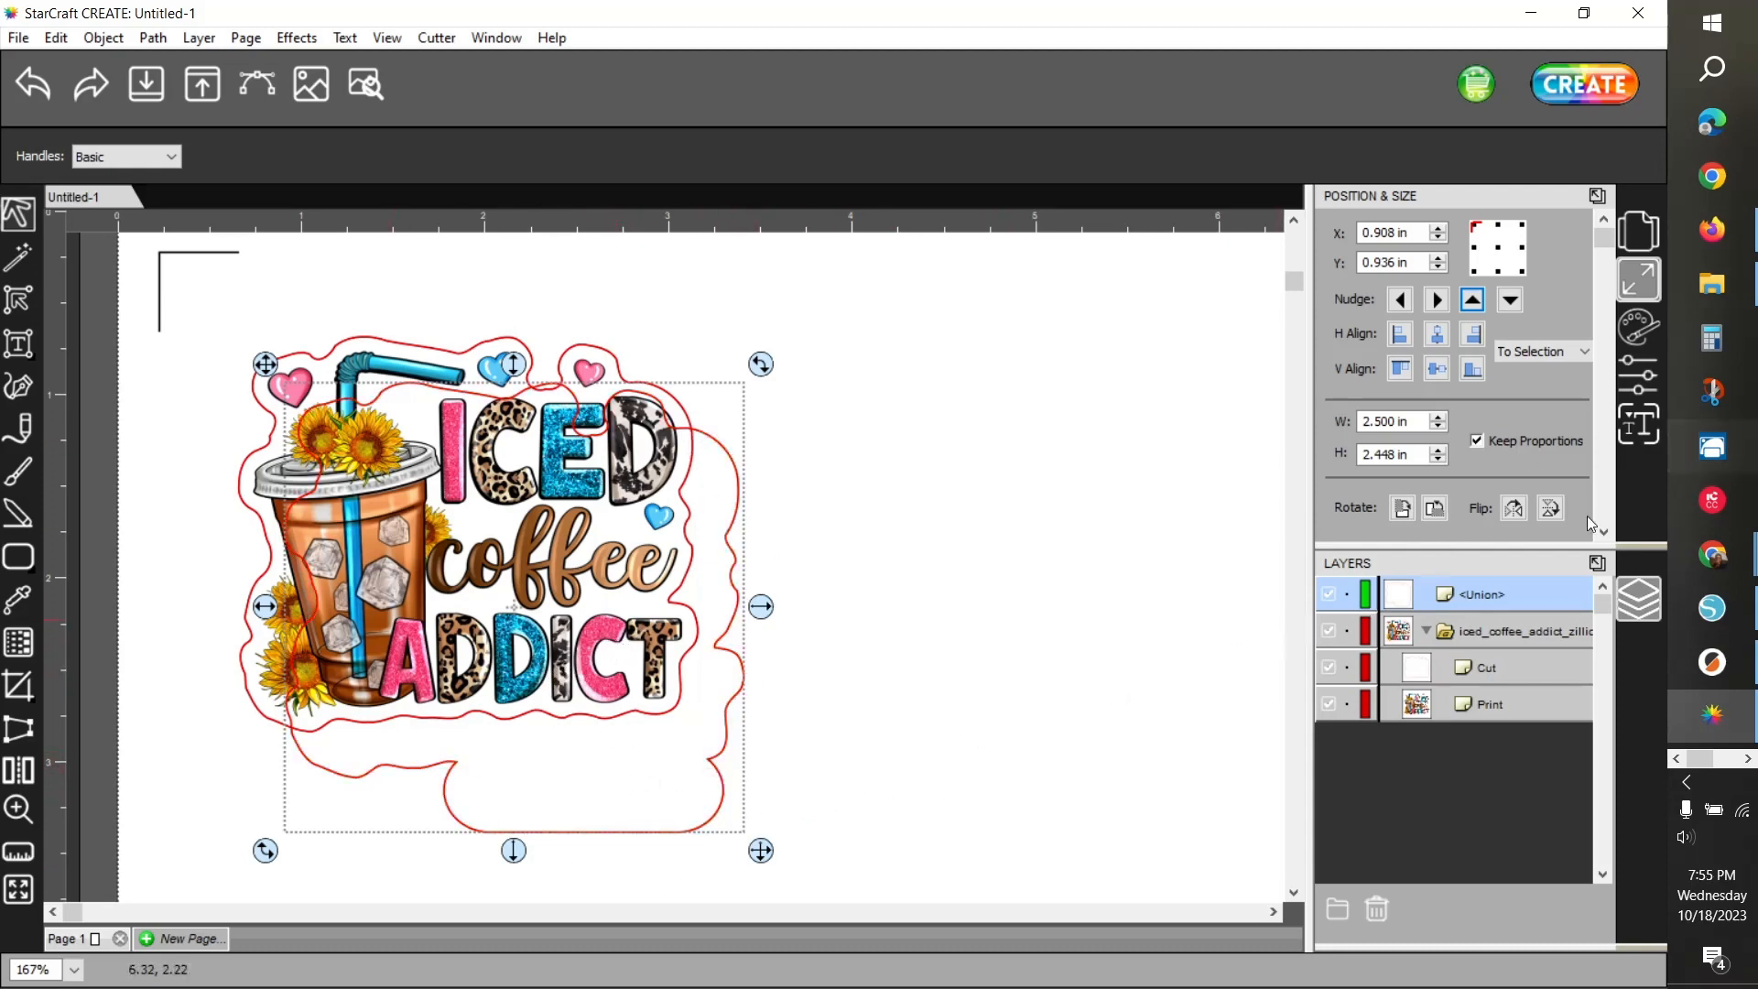
# Change the merged outline's stroke colour to blue (0000FF)
pyautogui.click(1644, 335)
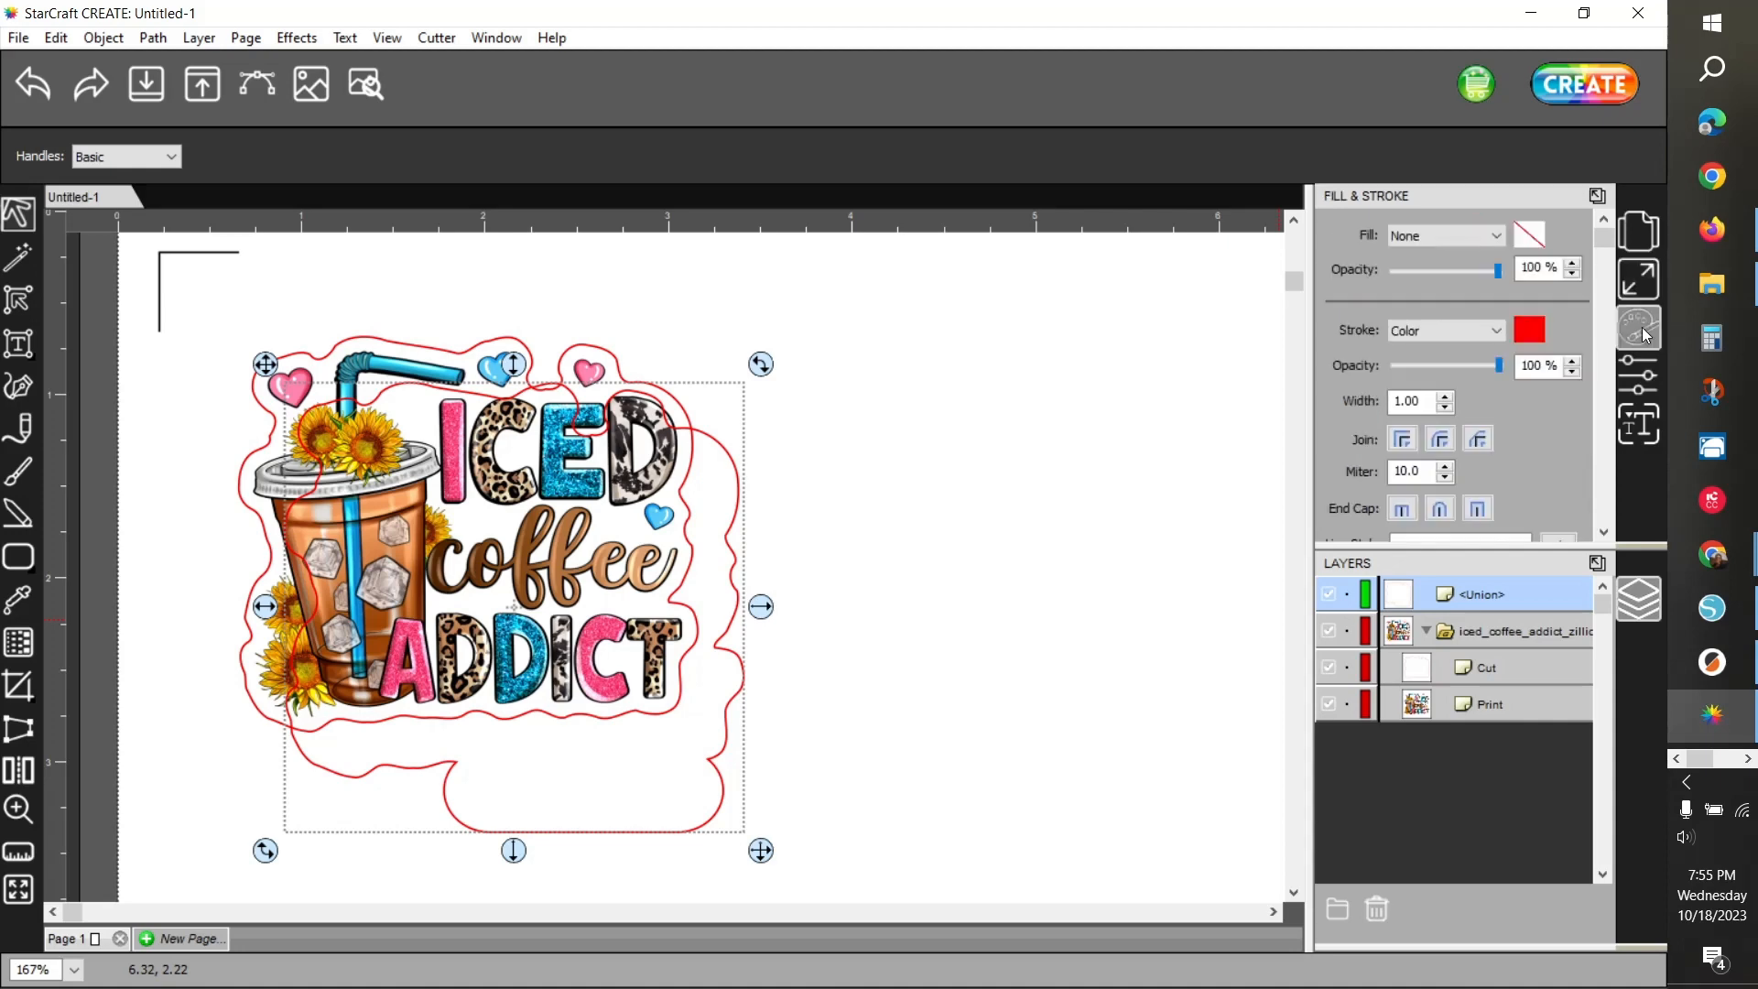
pyautogui.click(1525, 333)
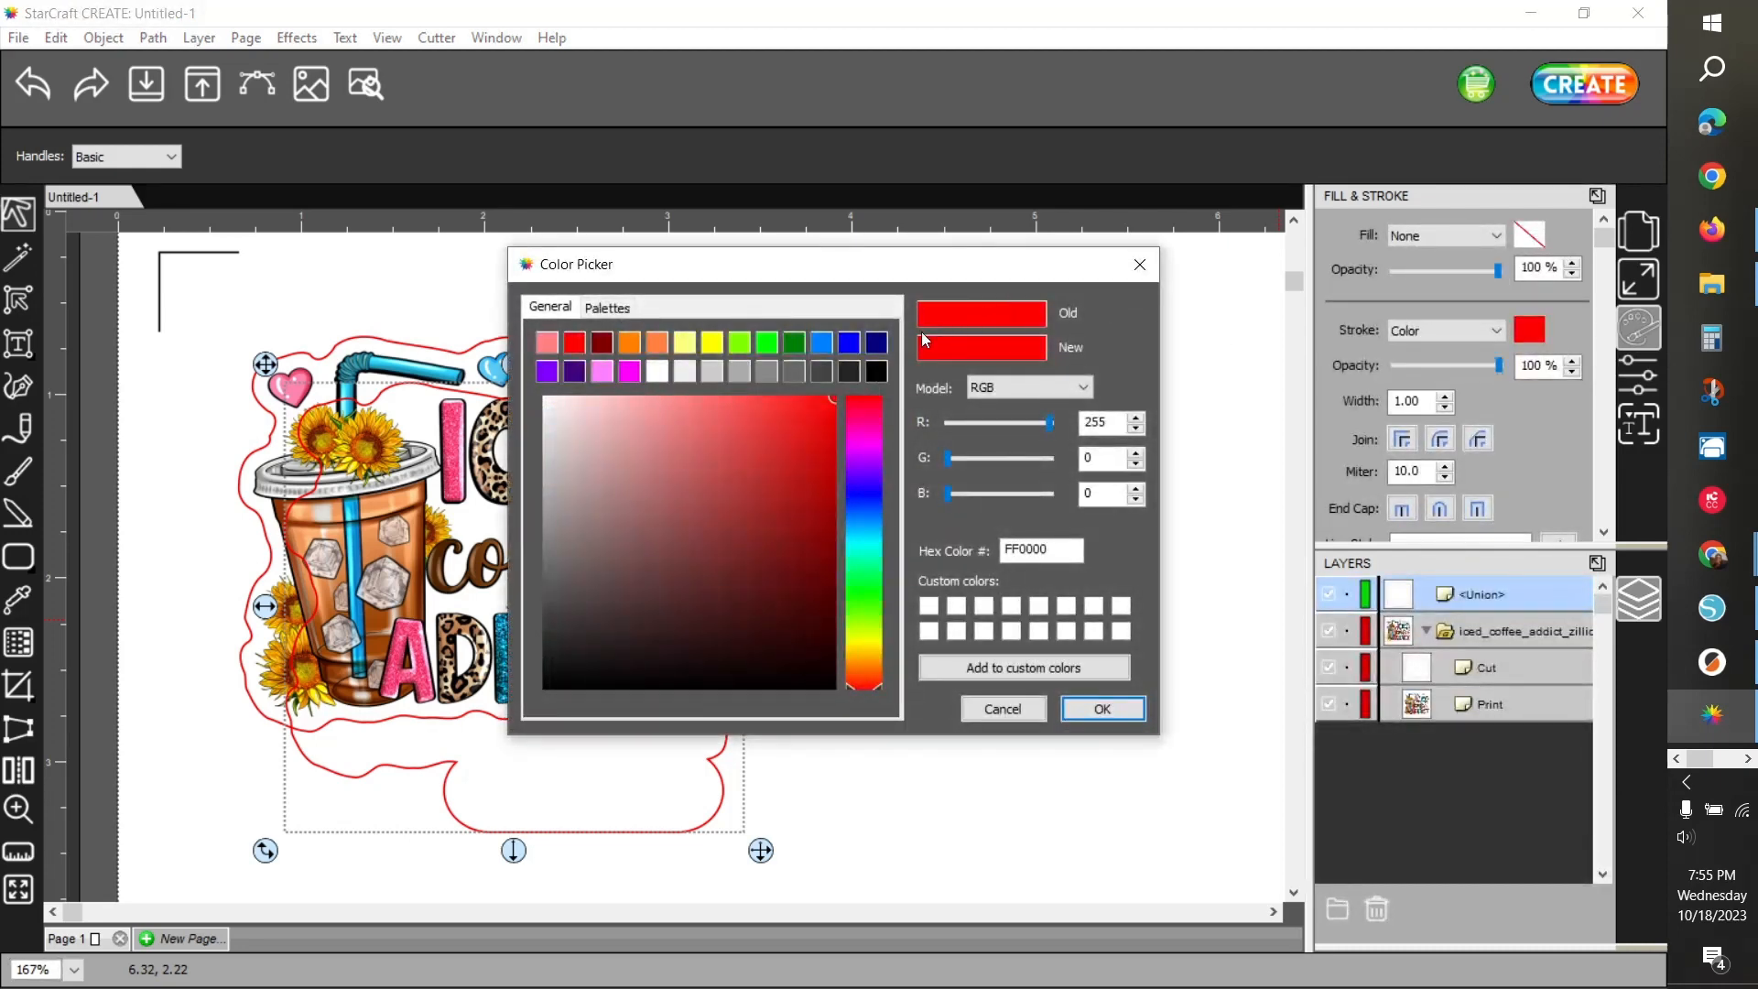
pyautogui.click(849, 344)
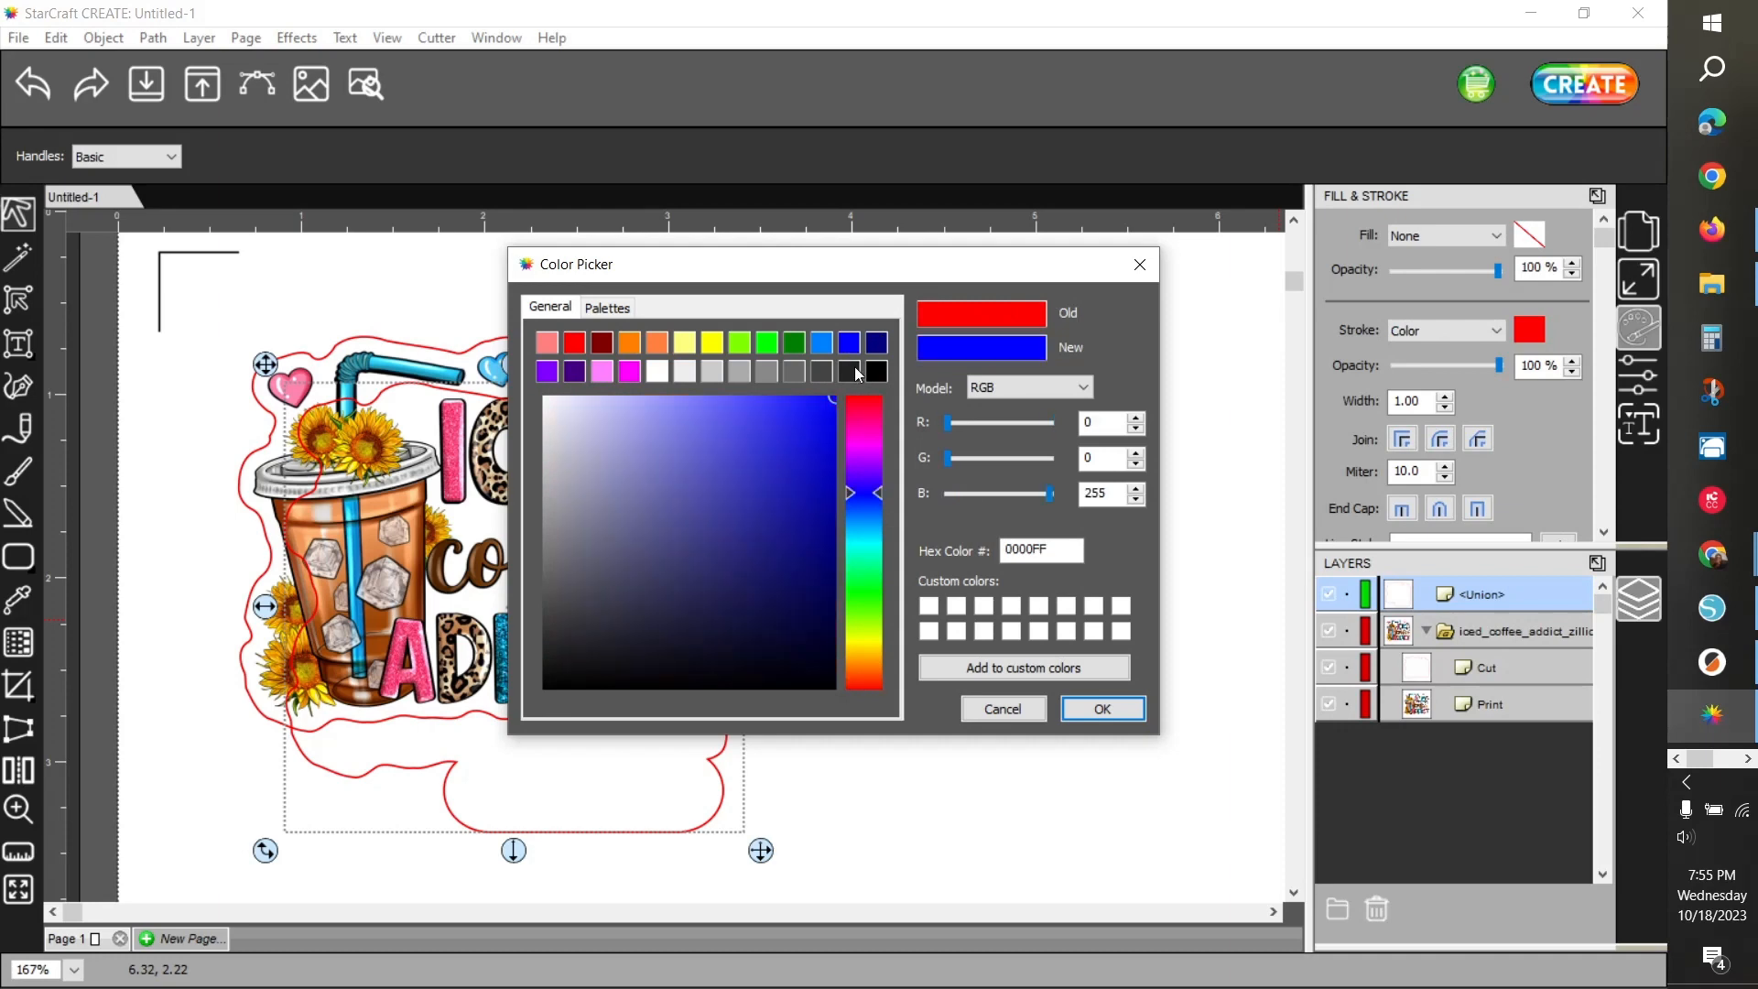
pyautogui.click(1084, 712)
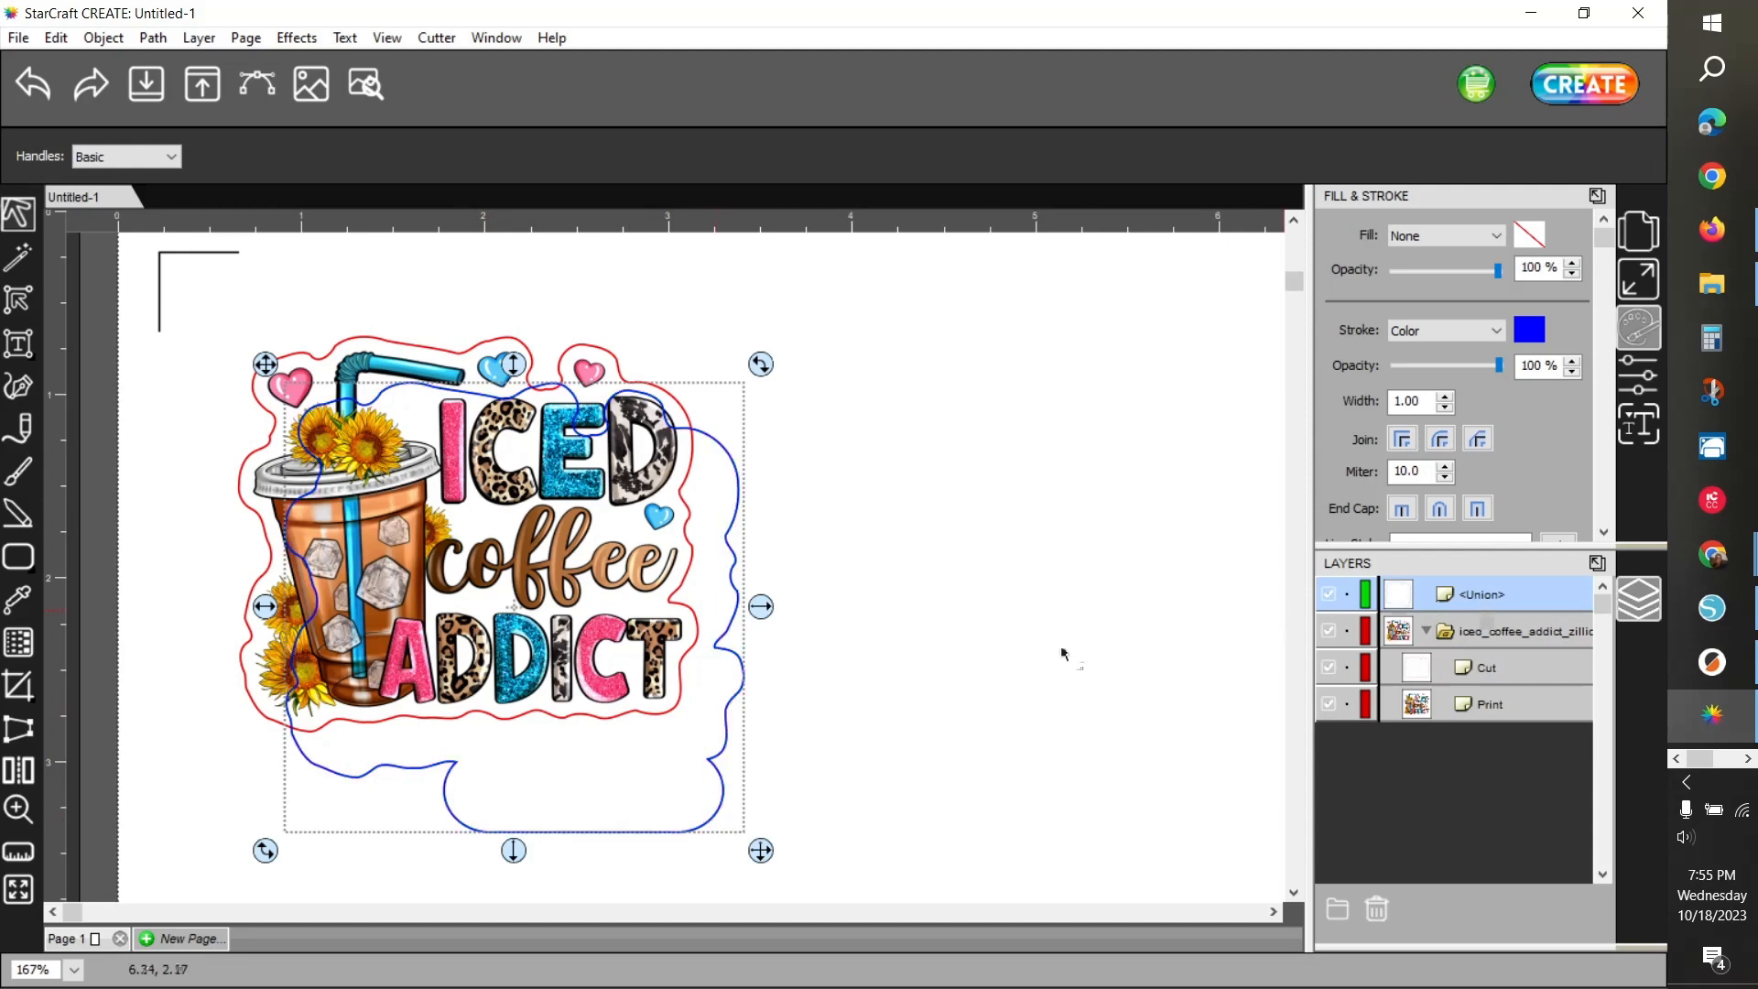
# Align the blue merged outline over the sticker's red cut line and open its cut line type settings
pyautogui.moveTo(720, 778); pyautogui.dragTo(683, 739)
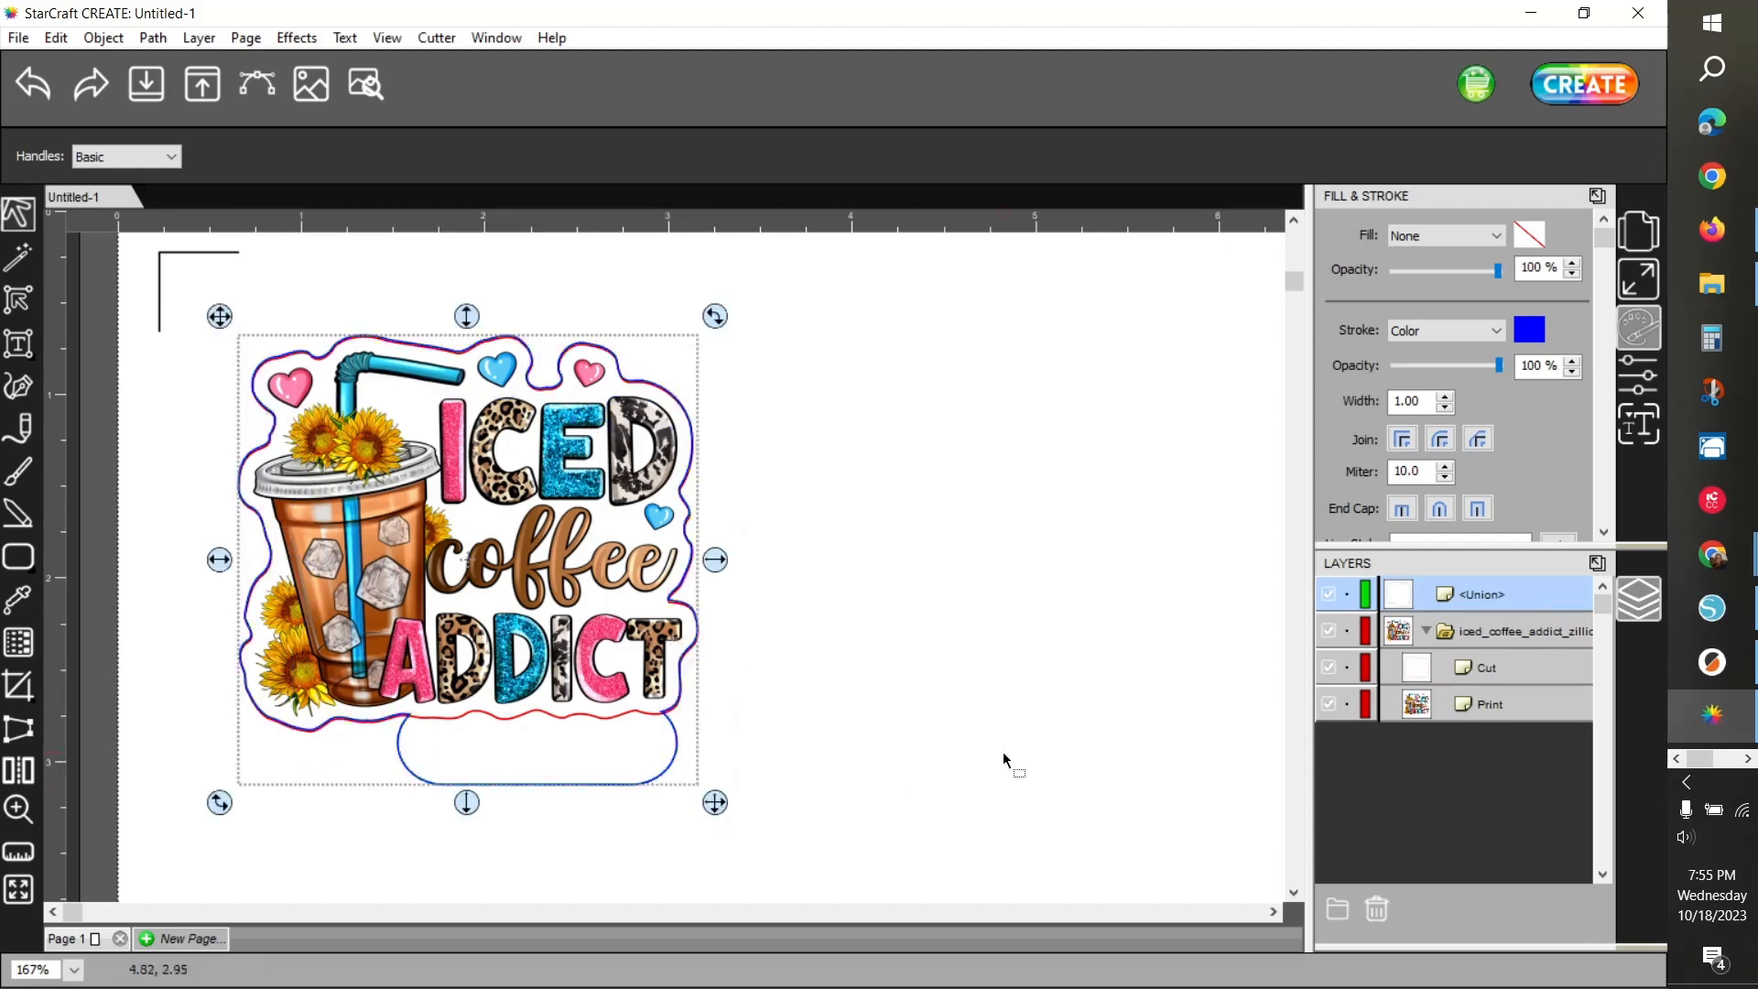
pyautogui.click(1641, 281)
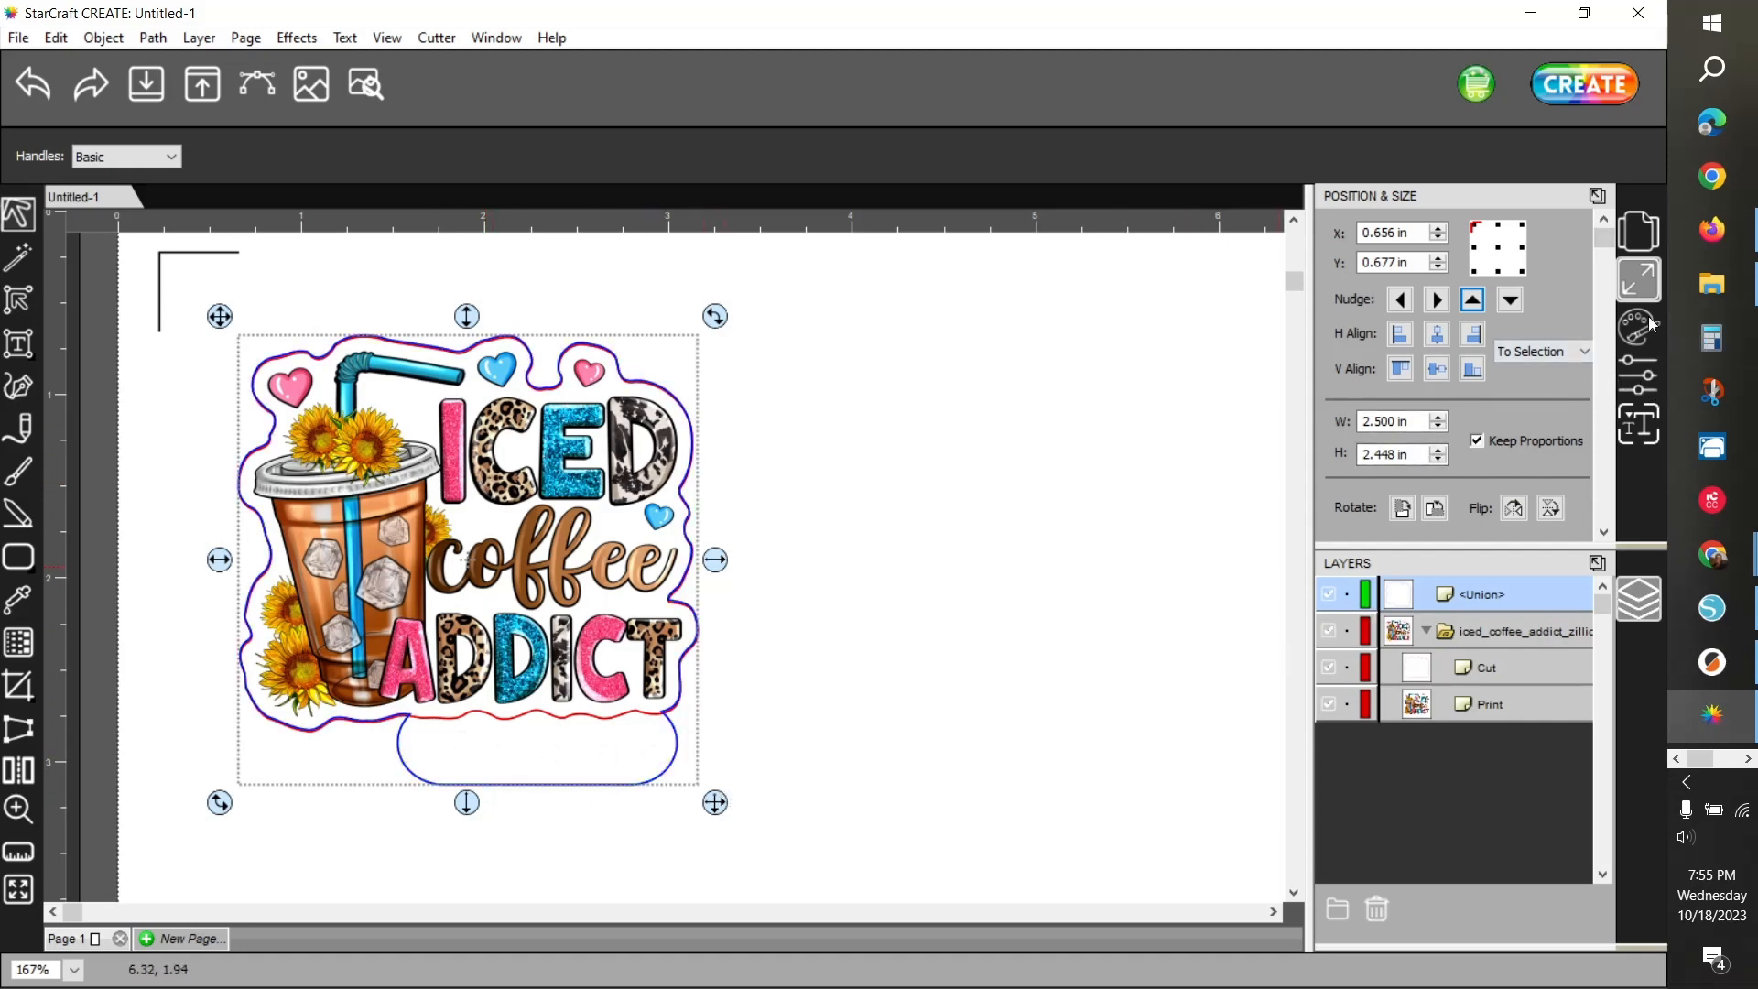
pyautogui.click(1631, 383)
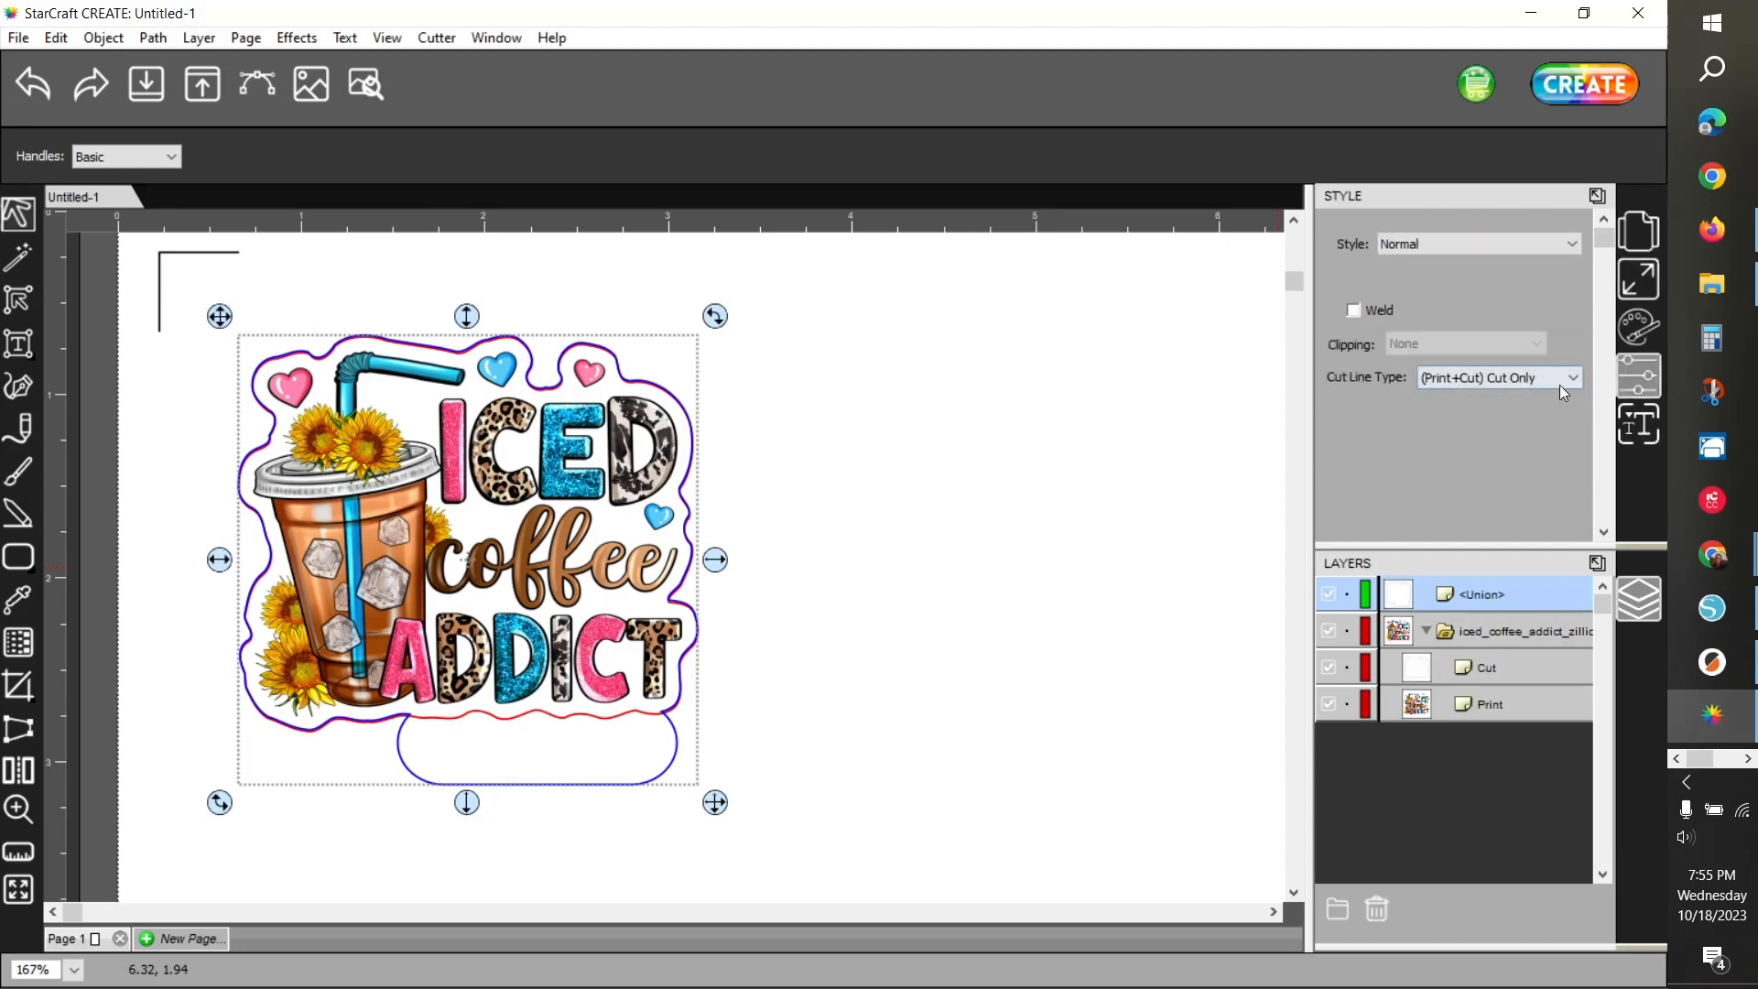
# Set the merged blue outline's cut line type to Score
pyautogui.click(1485, 382)
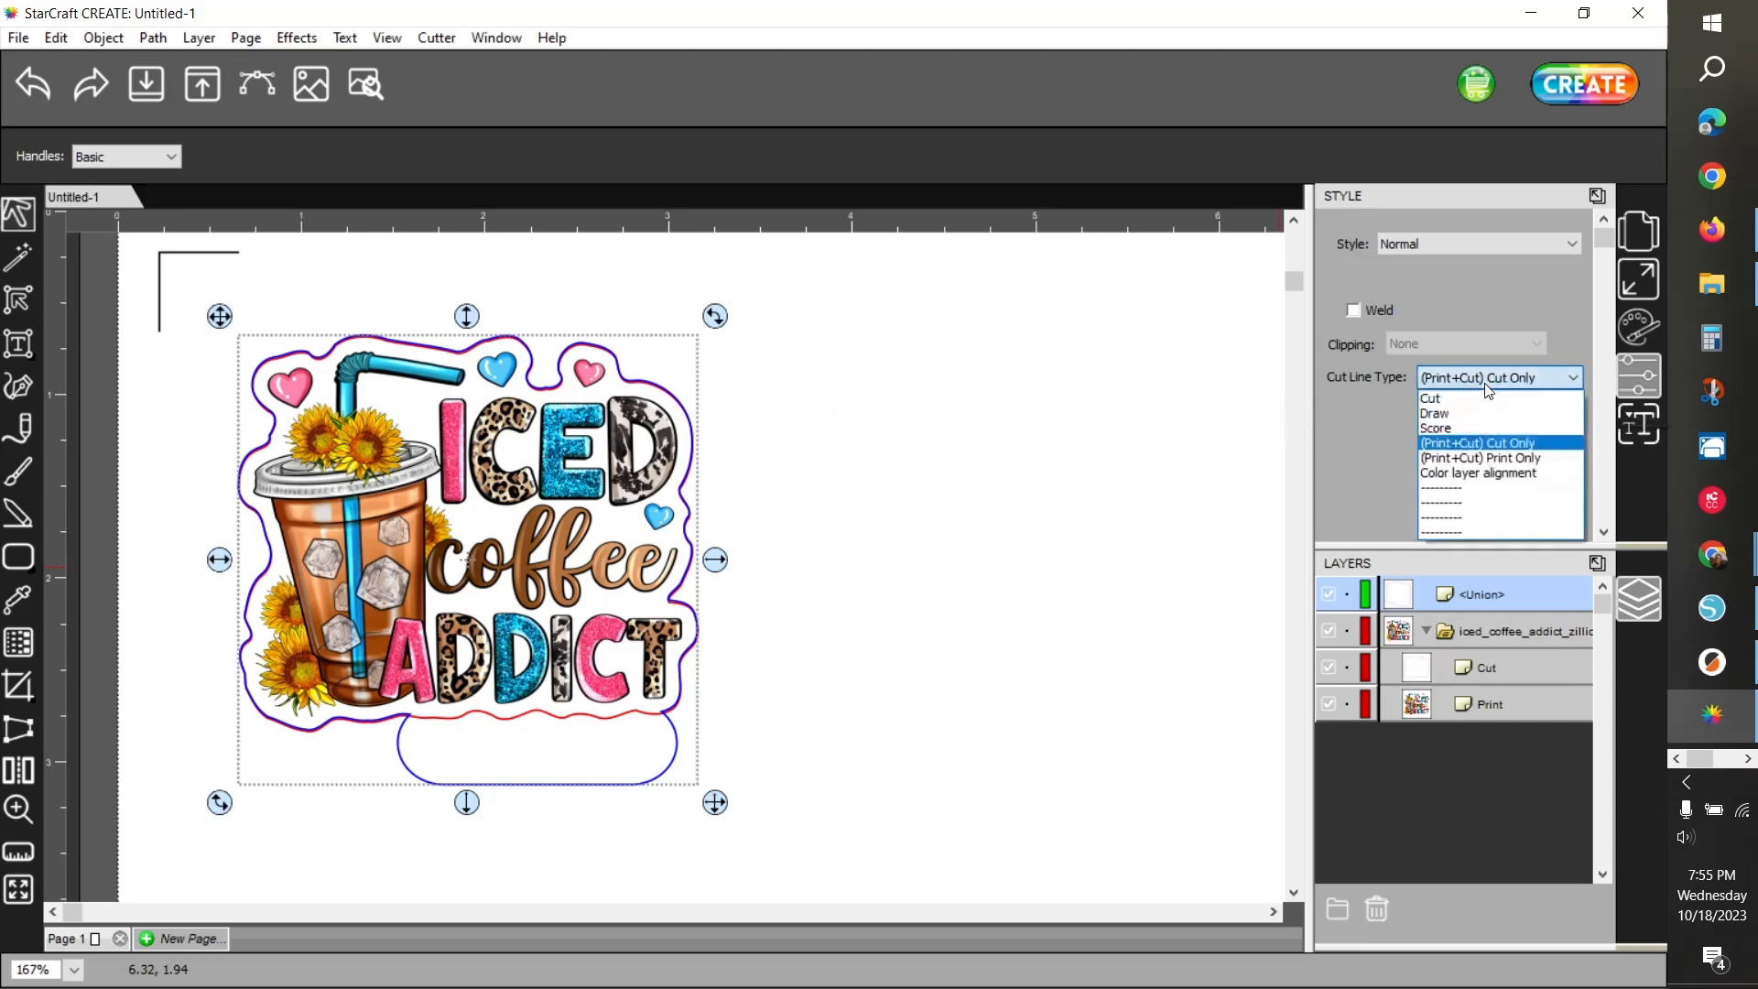
pyautogui.click(1470, 428)
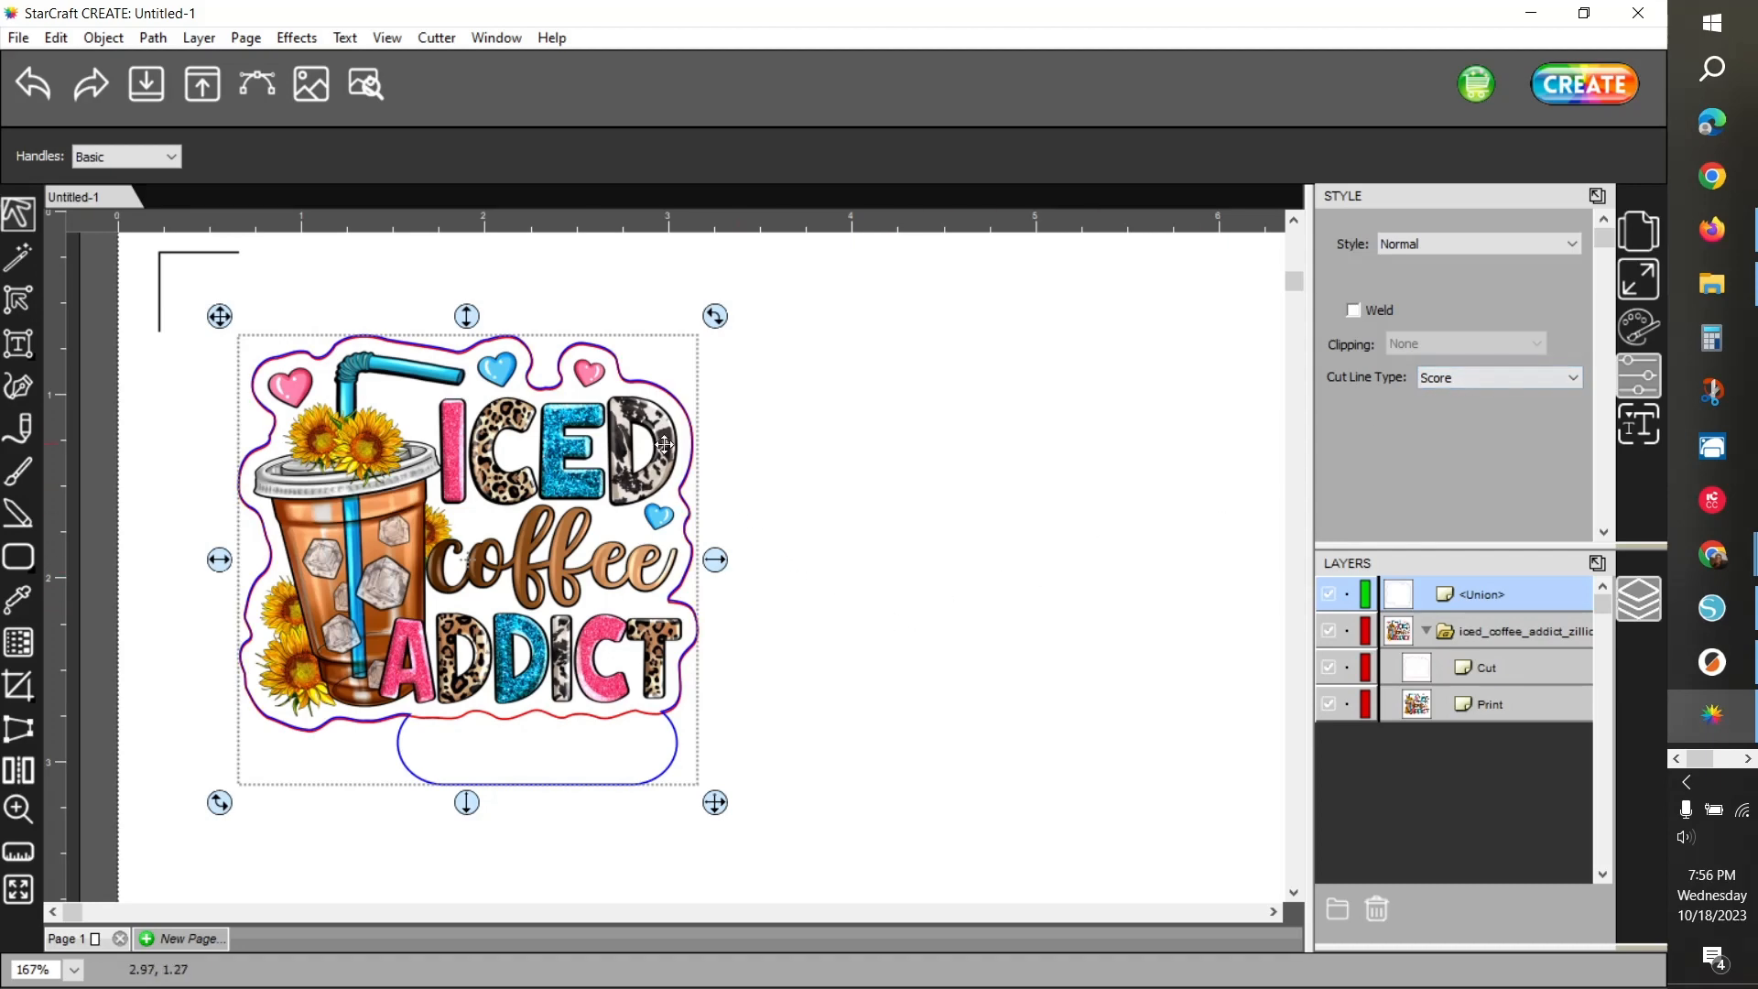
# Check the cut line types assigned to the Cut and Print layers, and collapse the sticker group with nothing selected
pyautogui.click(1492, 672)
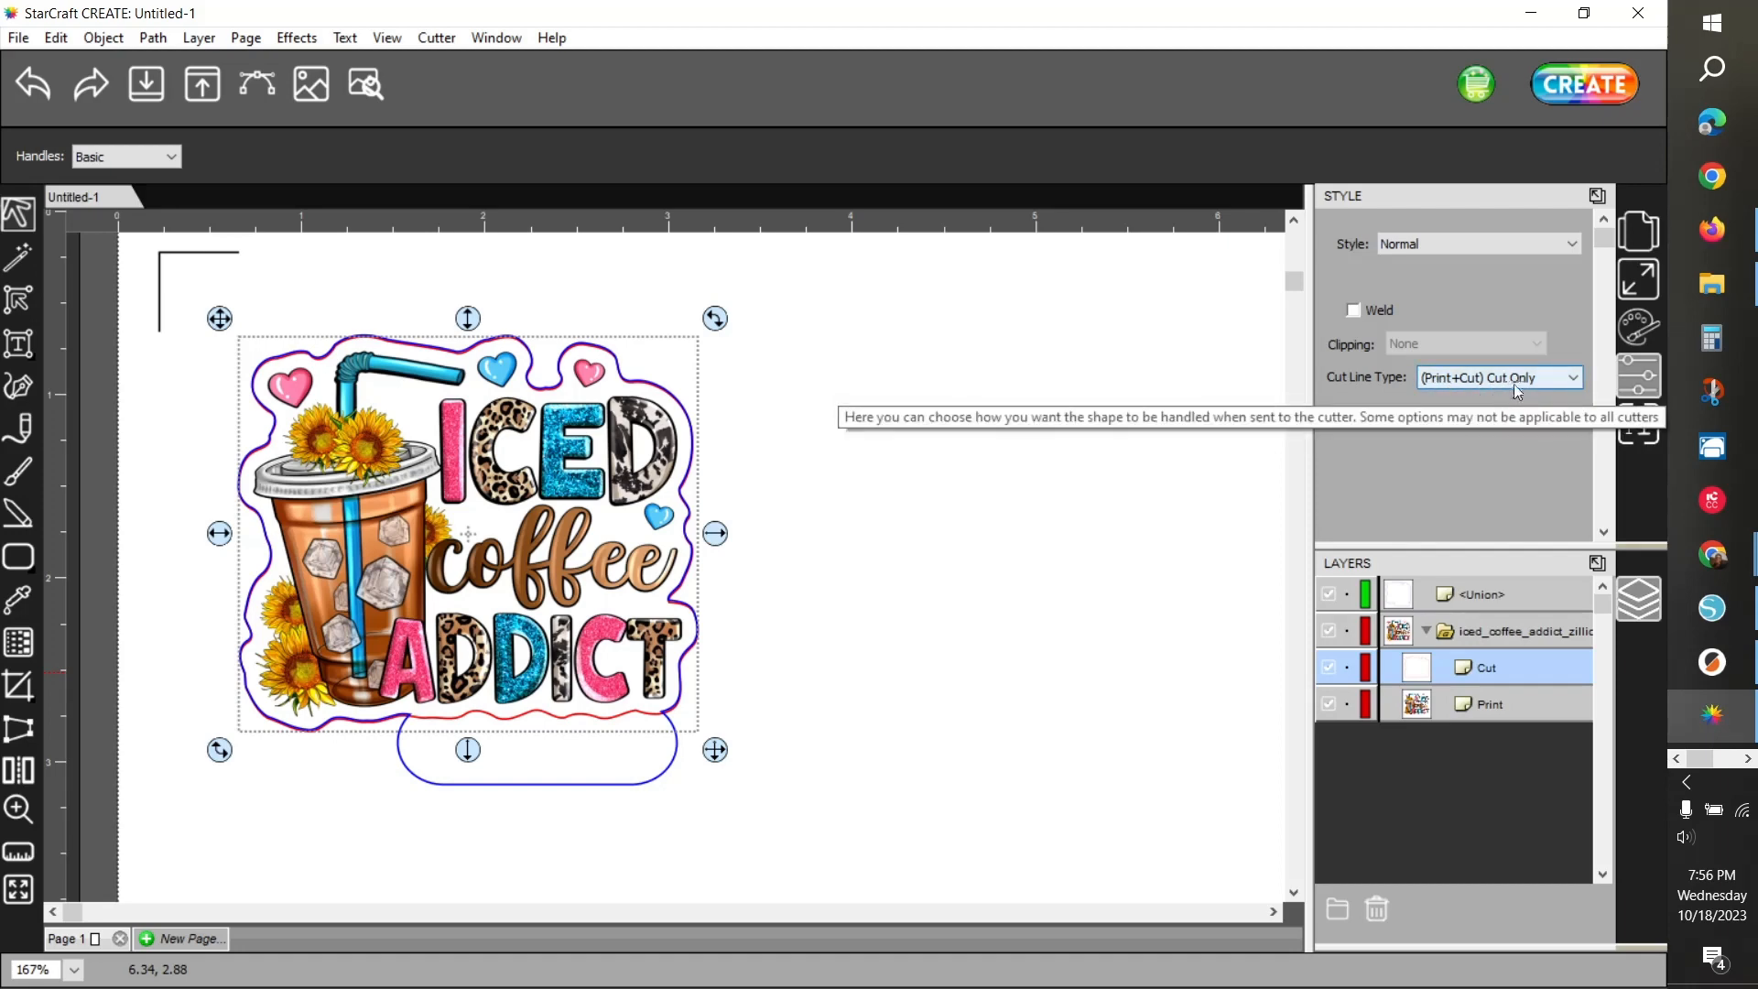
pyautogui.click(1494, 704)
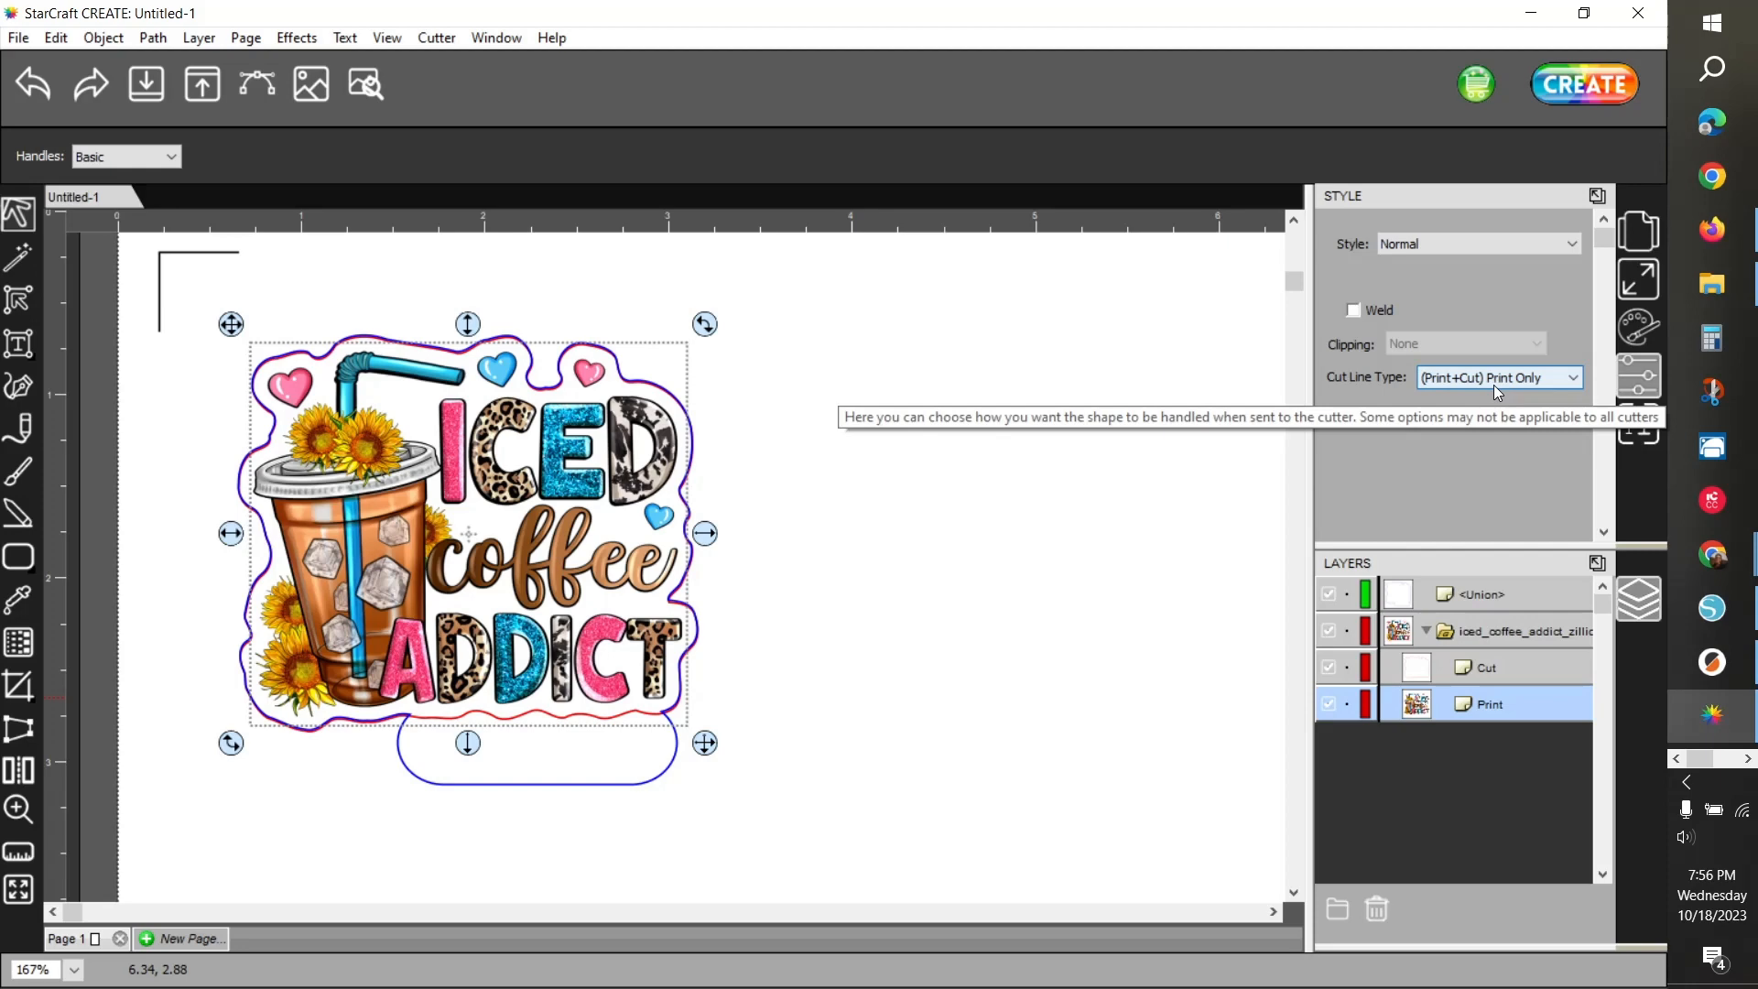
pyautogui.click(1488, 673)
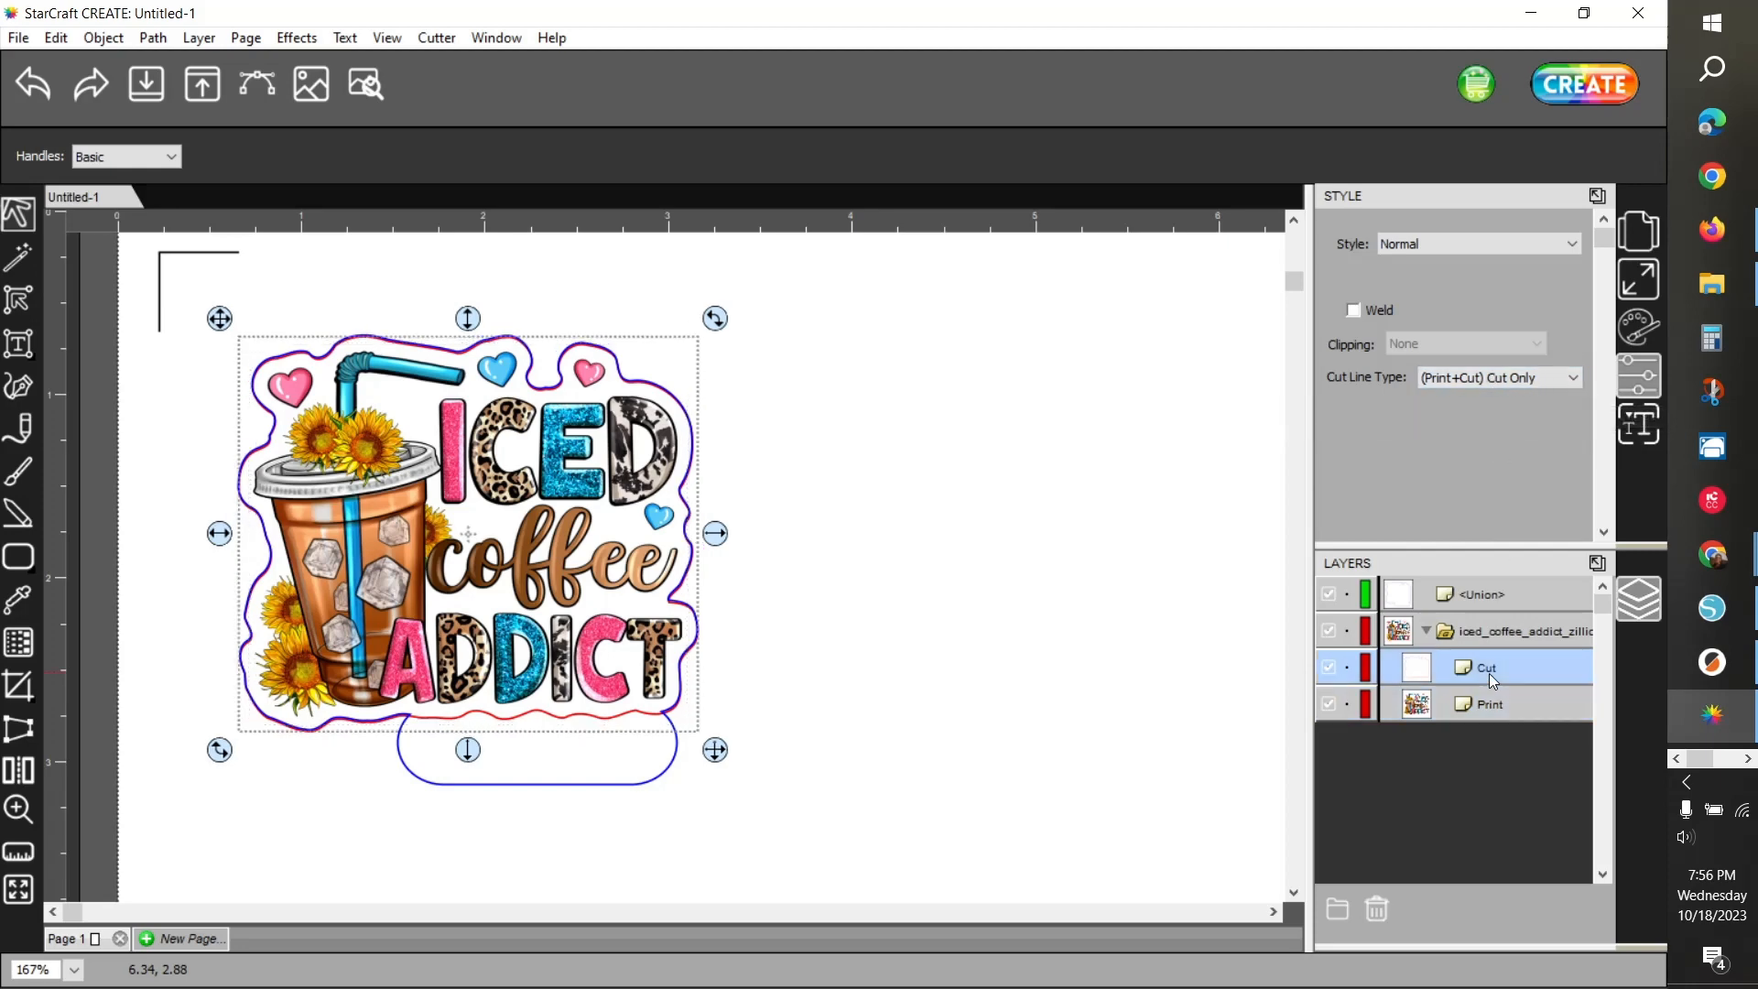
pyautogui.click(1511, 379)
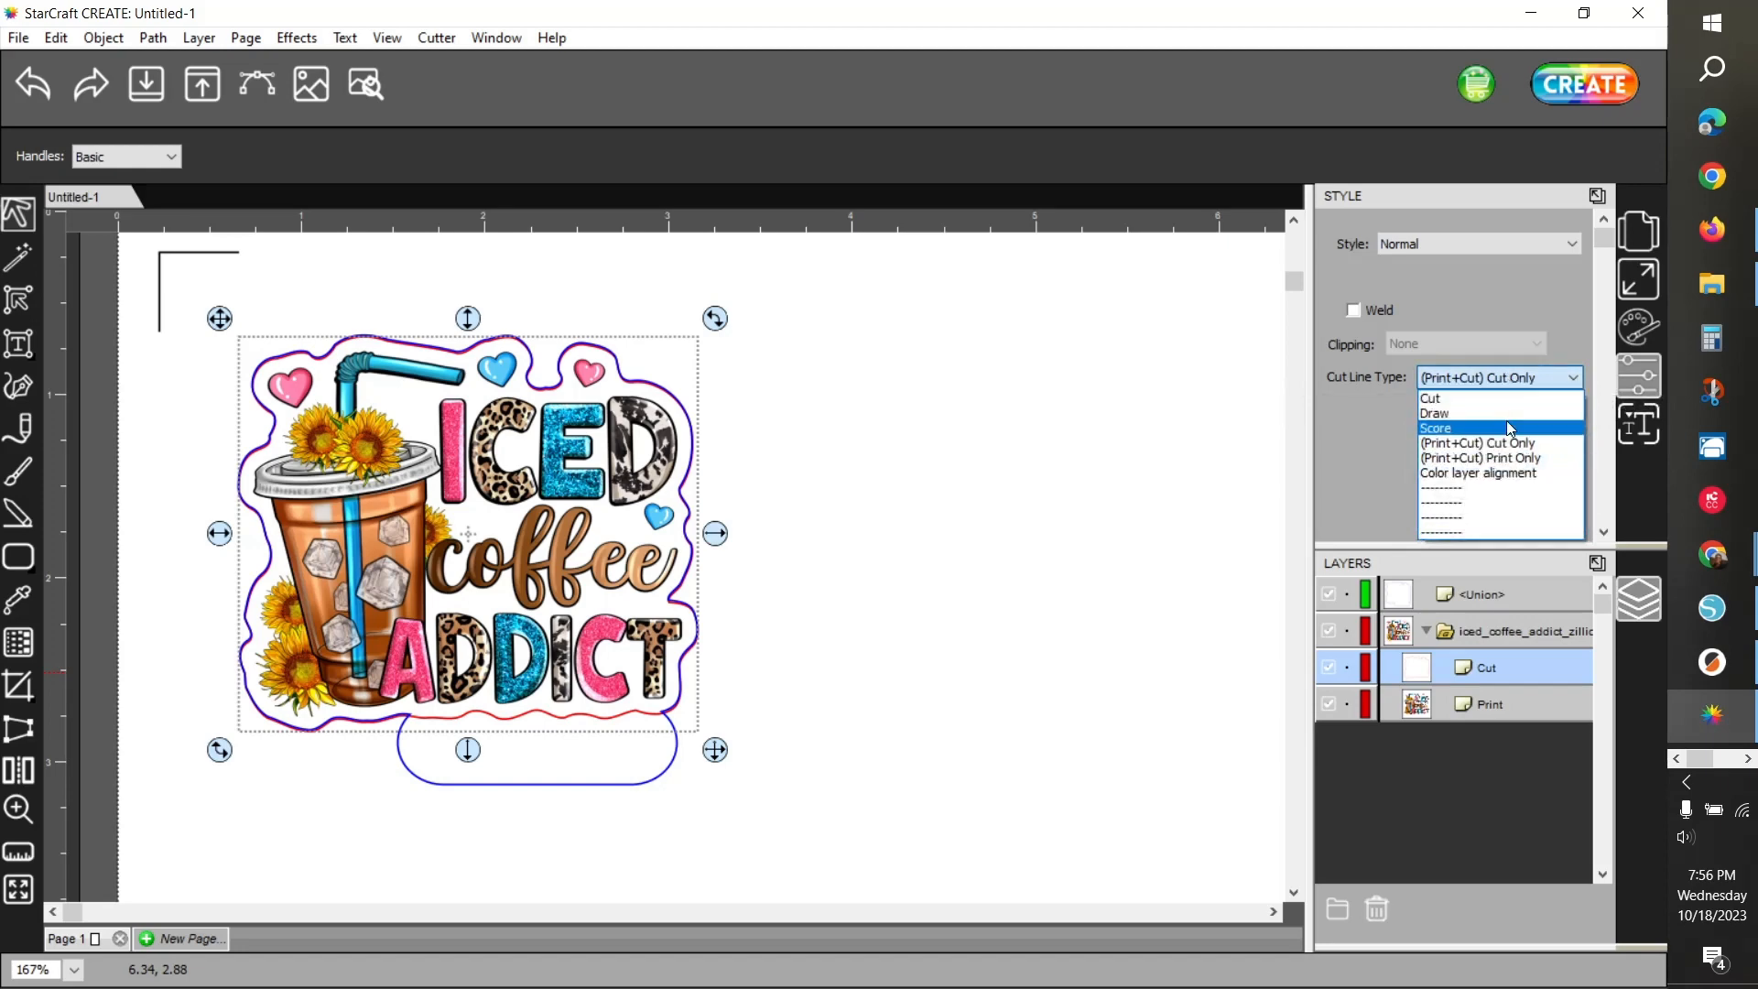
pyautogui.click(1354, 445)
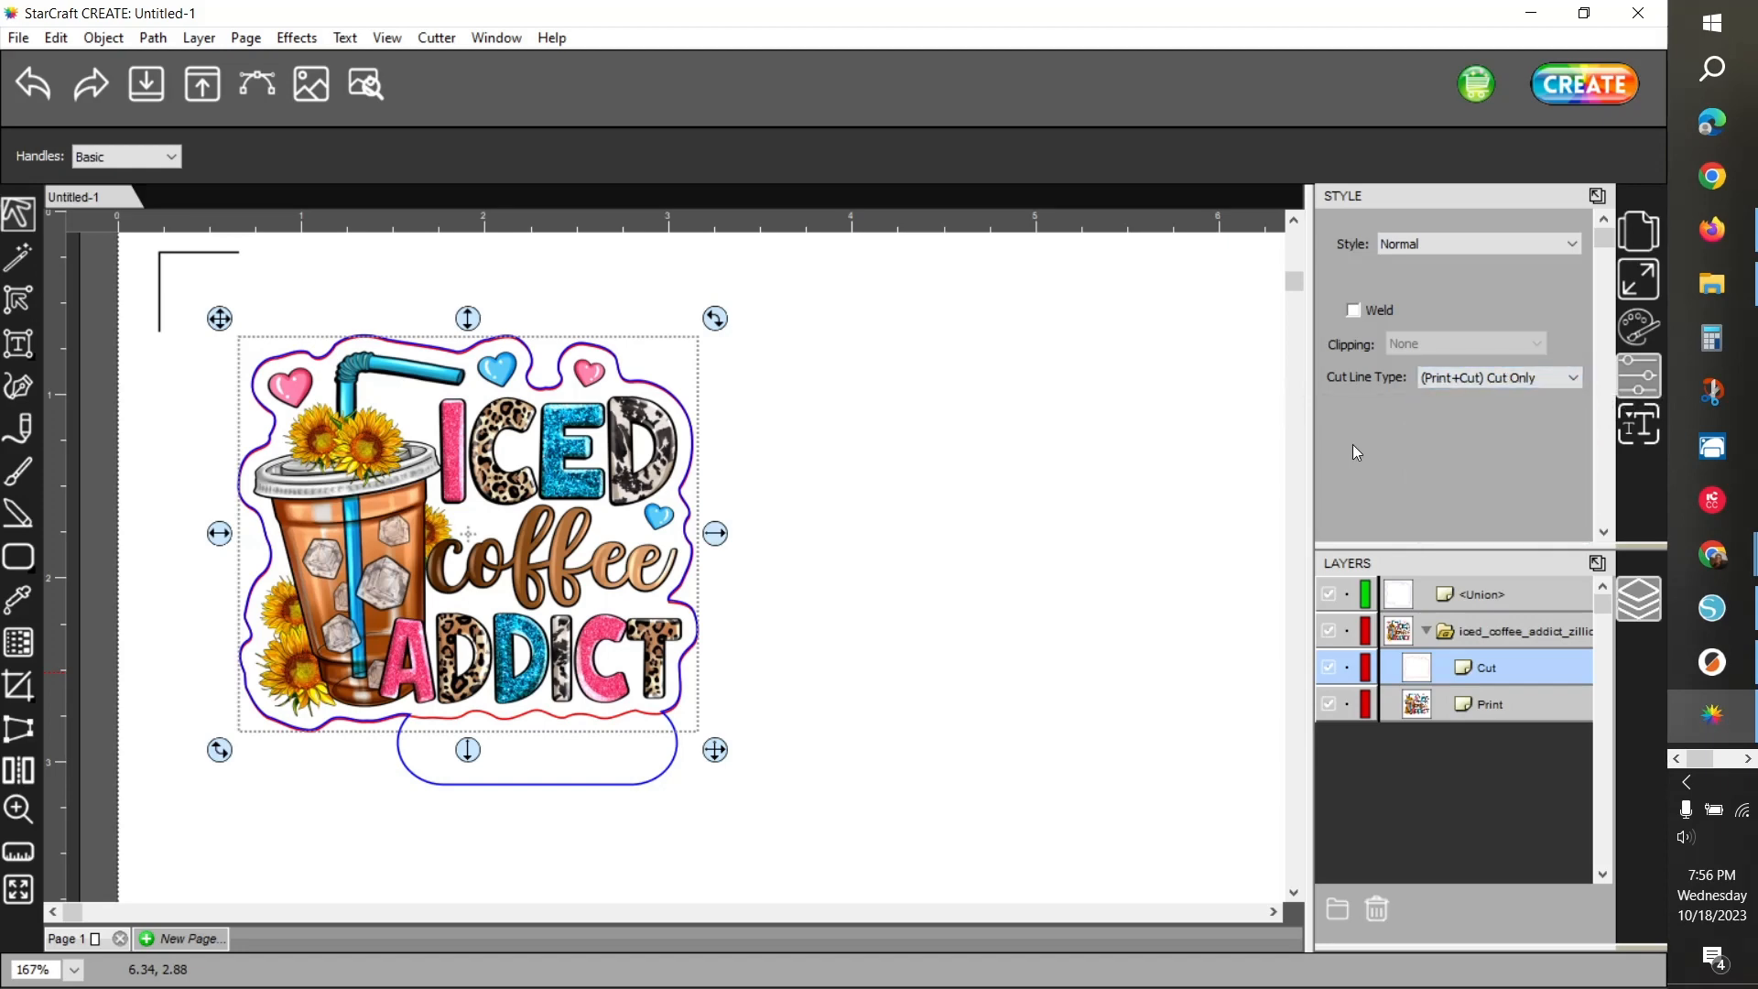
pyautogui.click(1426, 631)
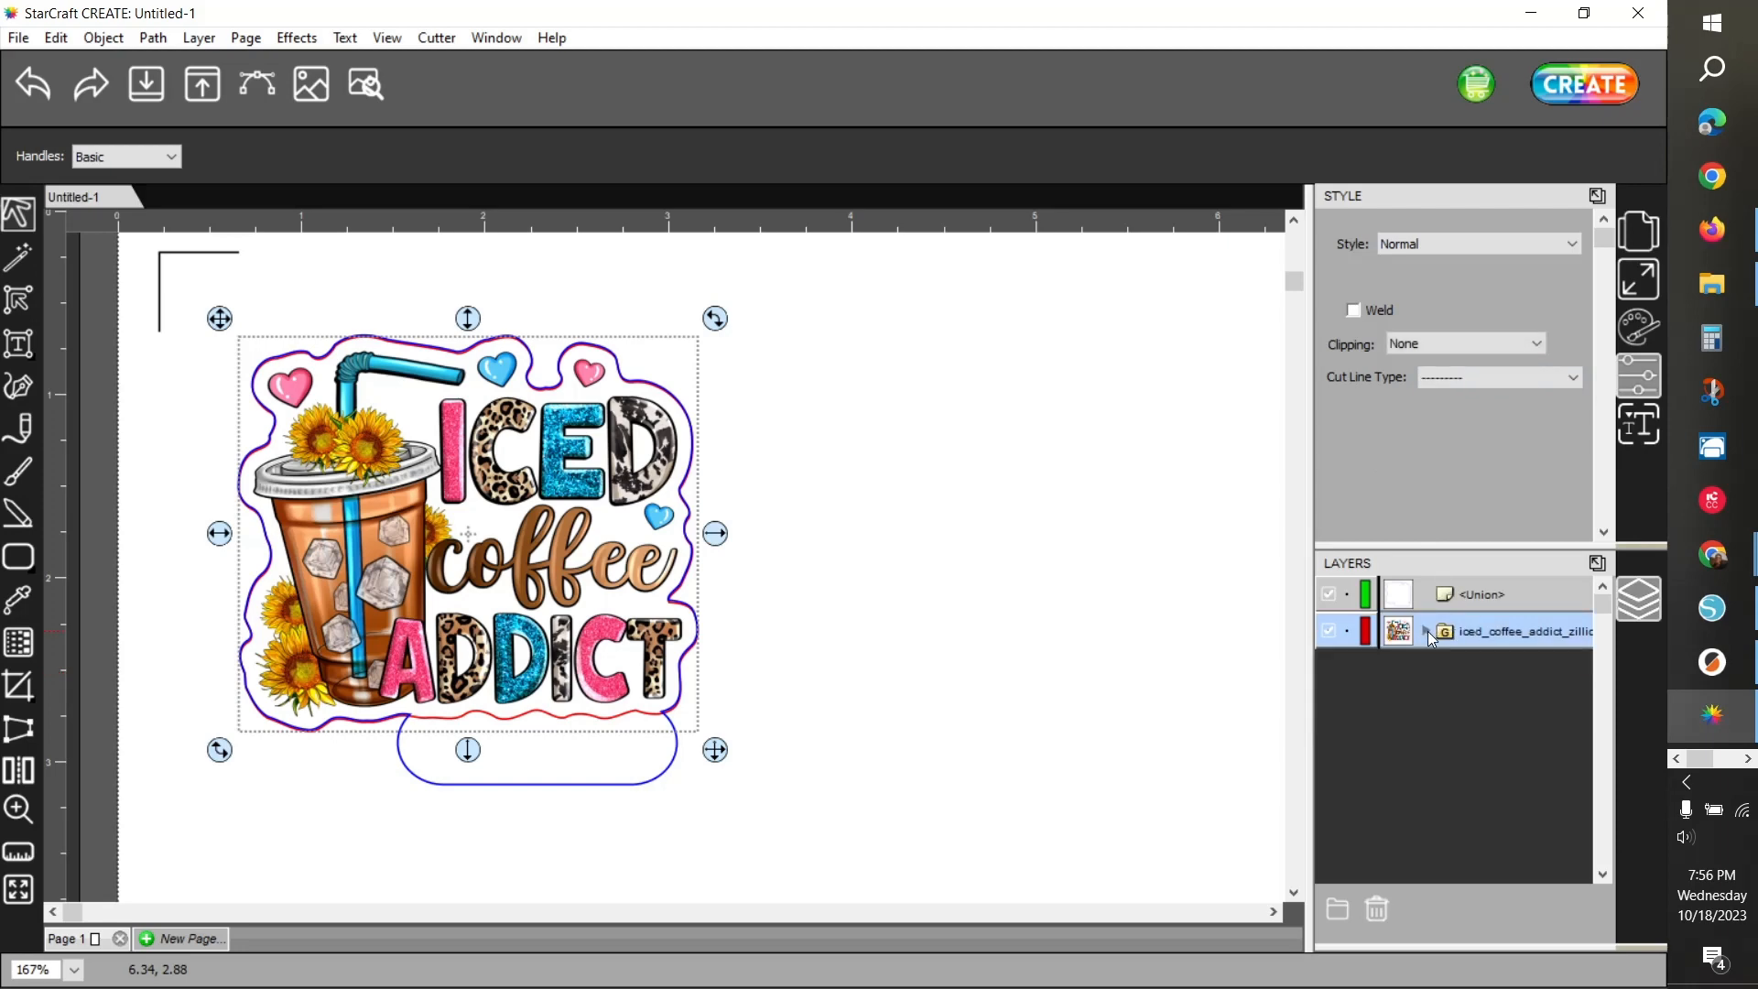
pyautogui.click(798, 699)
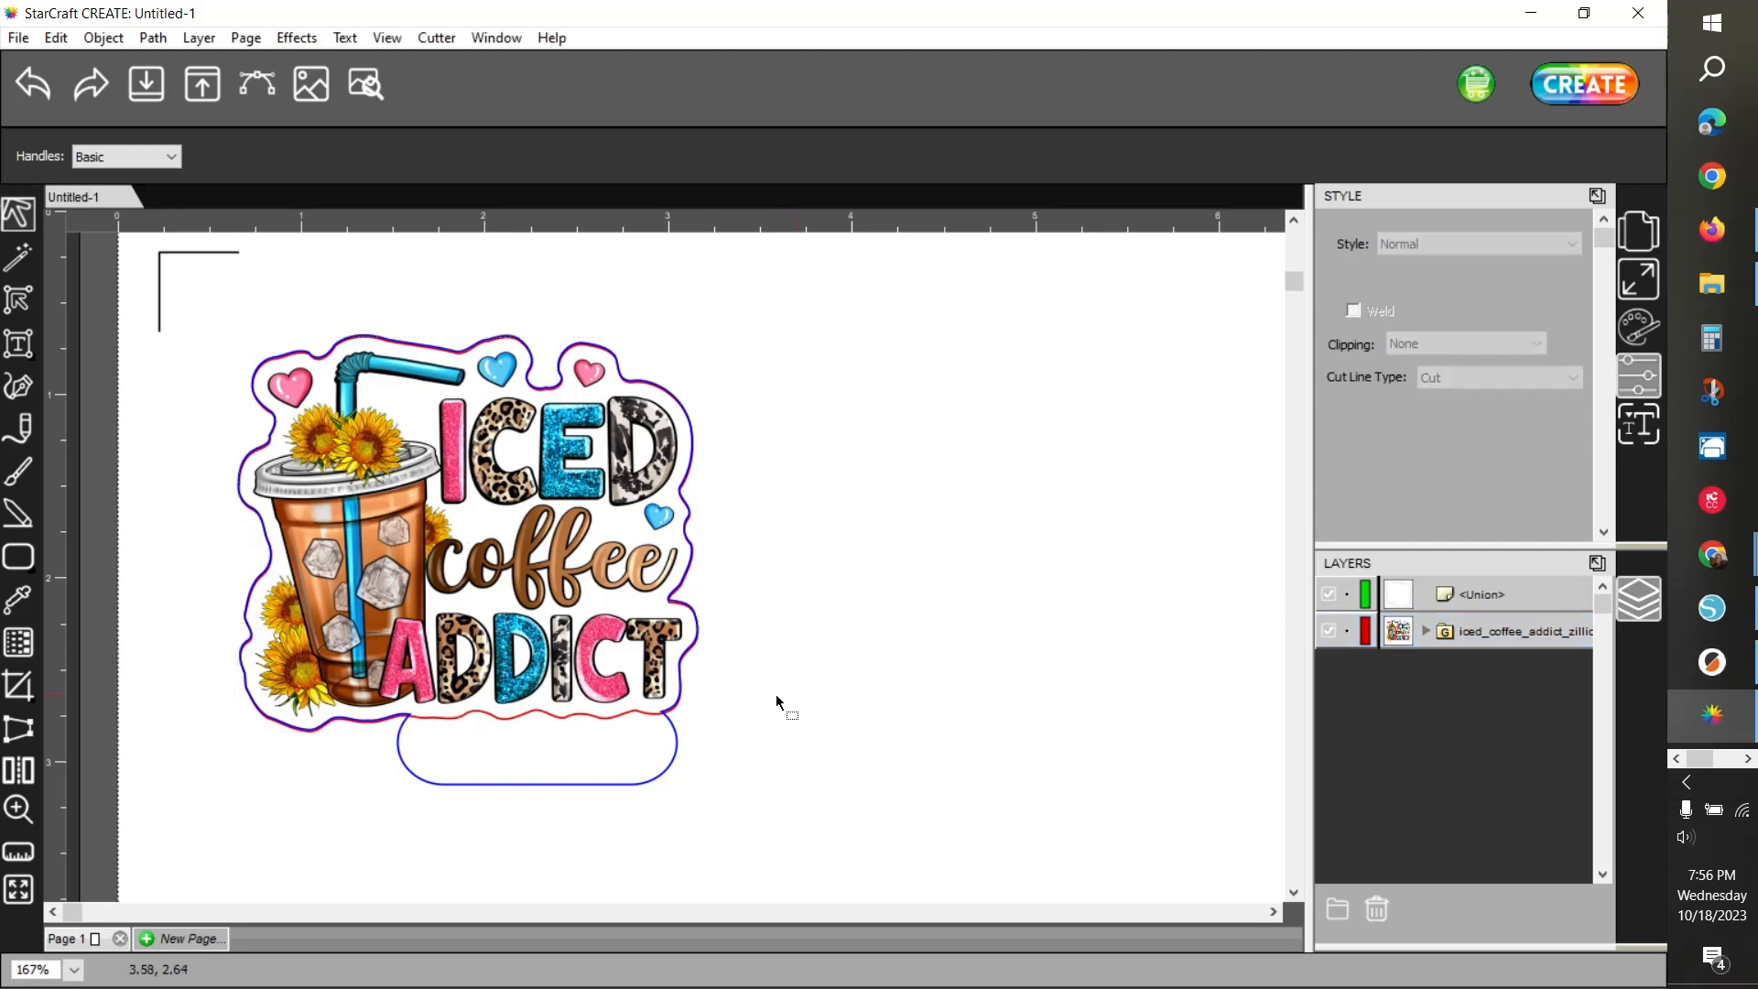
# Add a single-line text object with the shop name, beginning "CraftyDesigns", below the sticker near the outline's tab
pyautogui.click(13, 350)
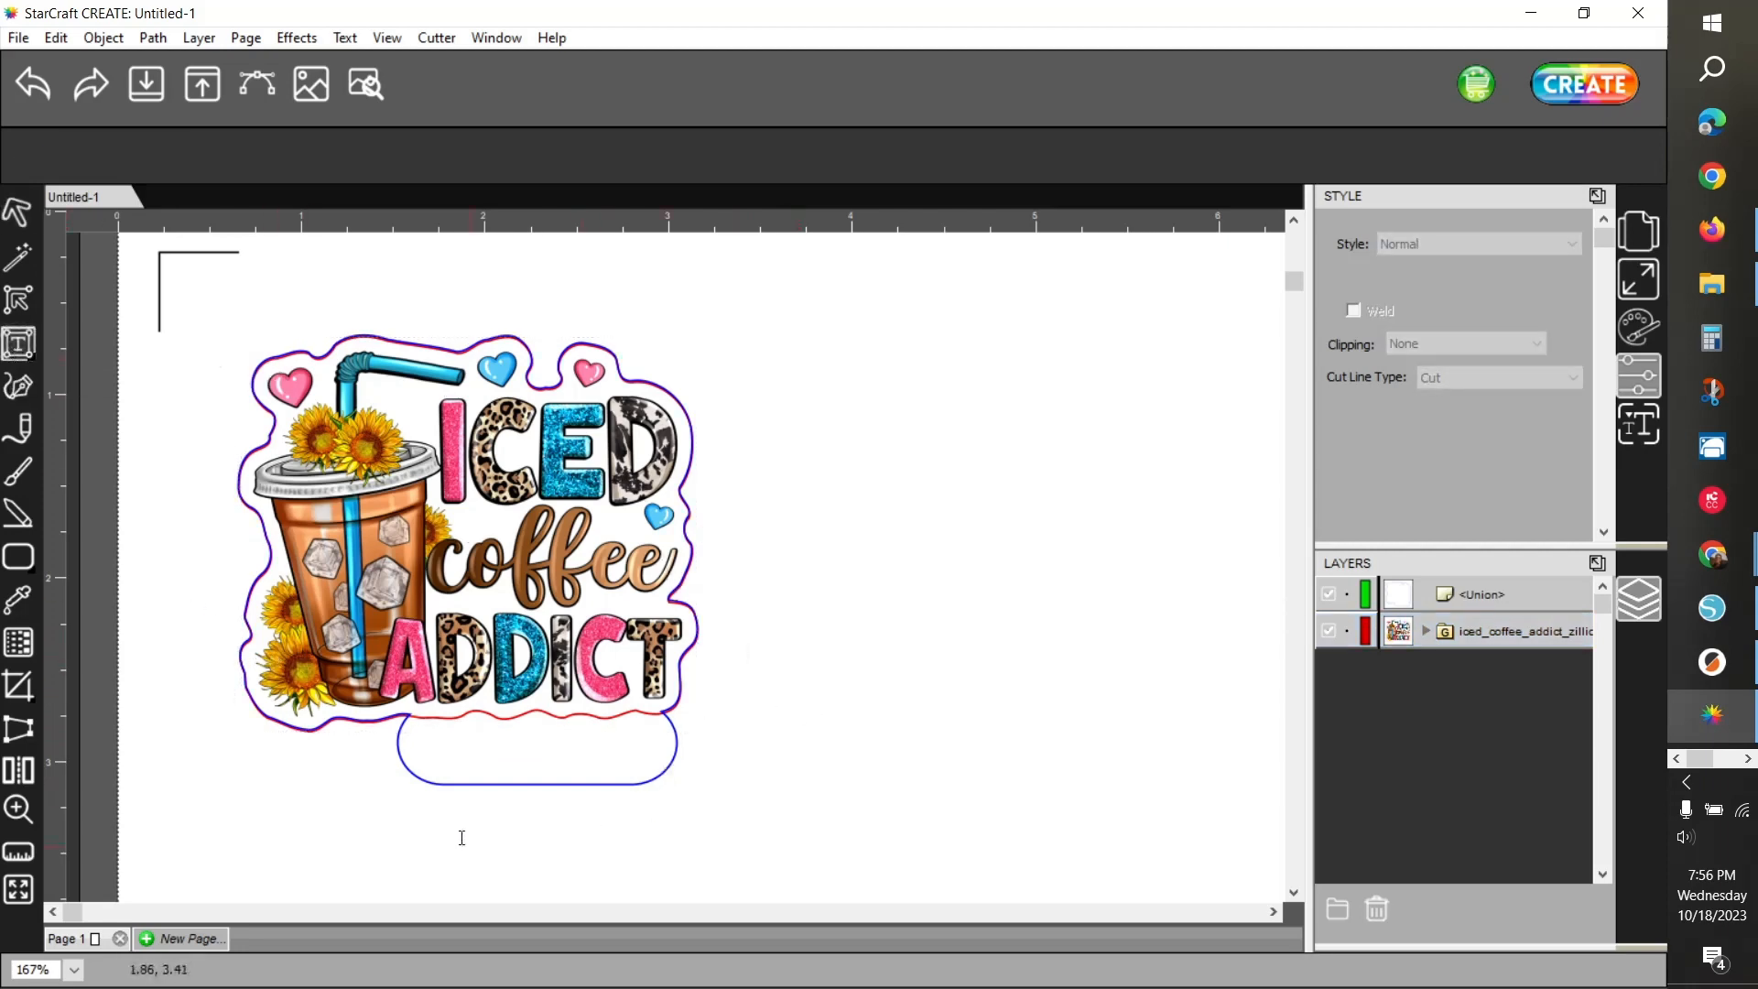
pyautogui.click(422, 832)
pyautogui.write('cra')
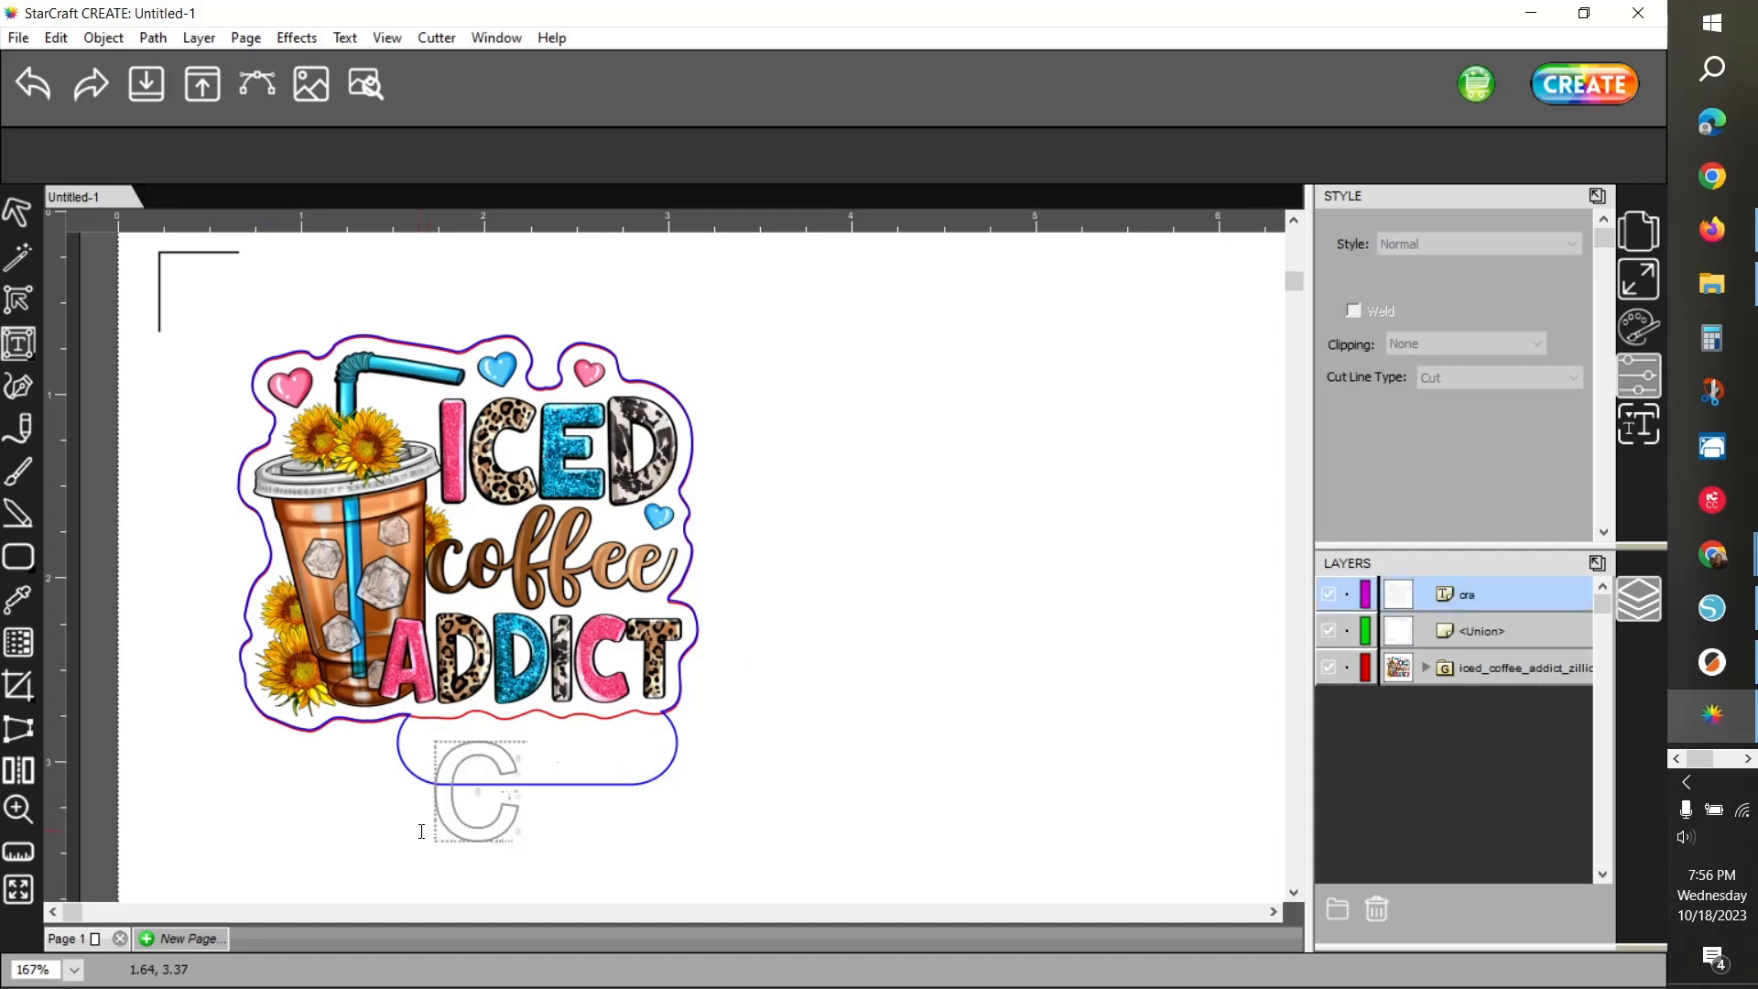
pyautogui.write('raft')
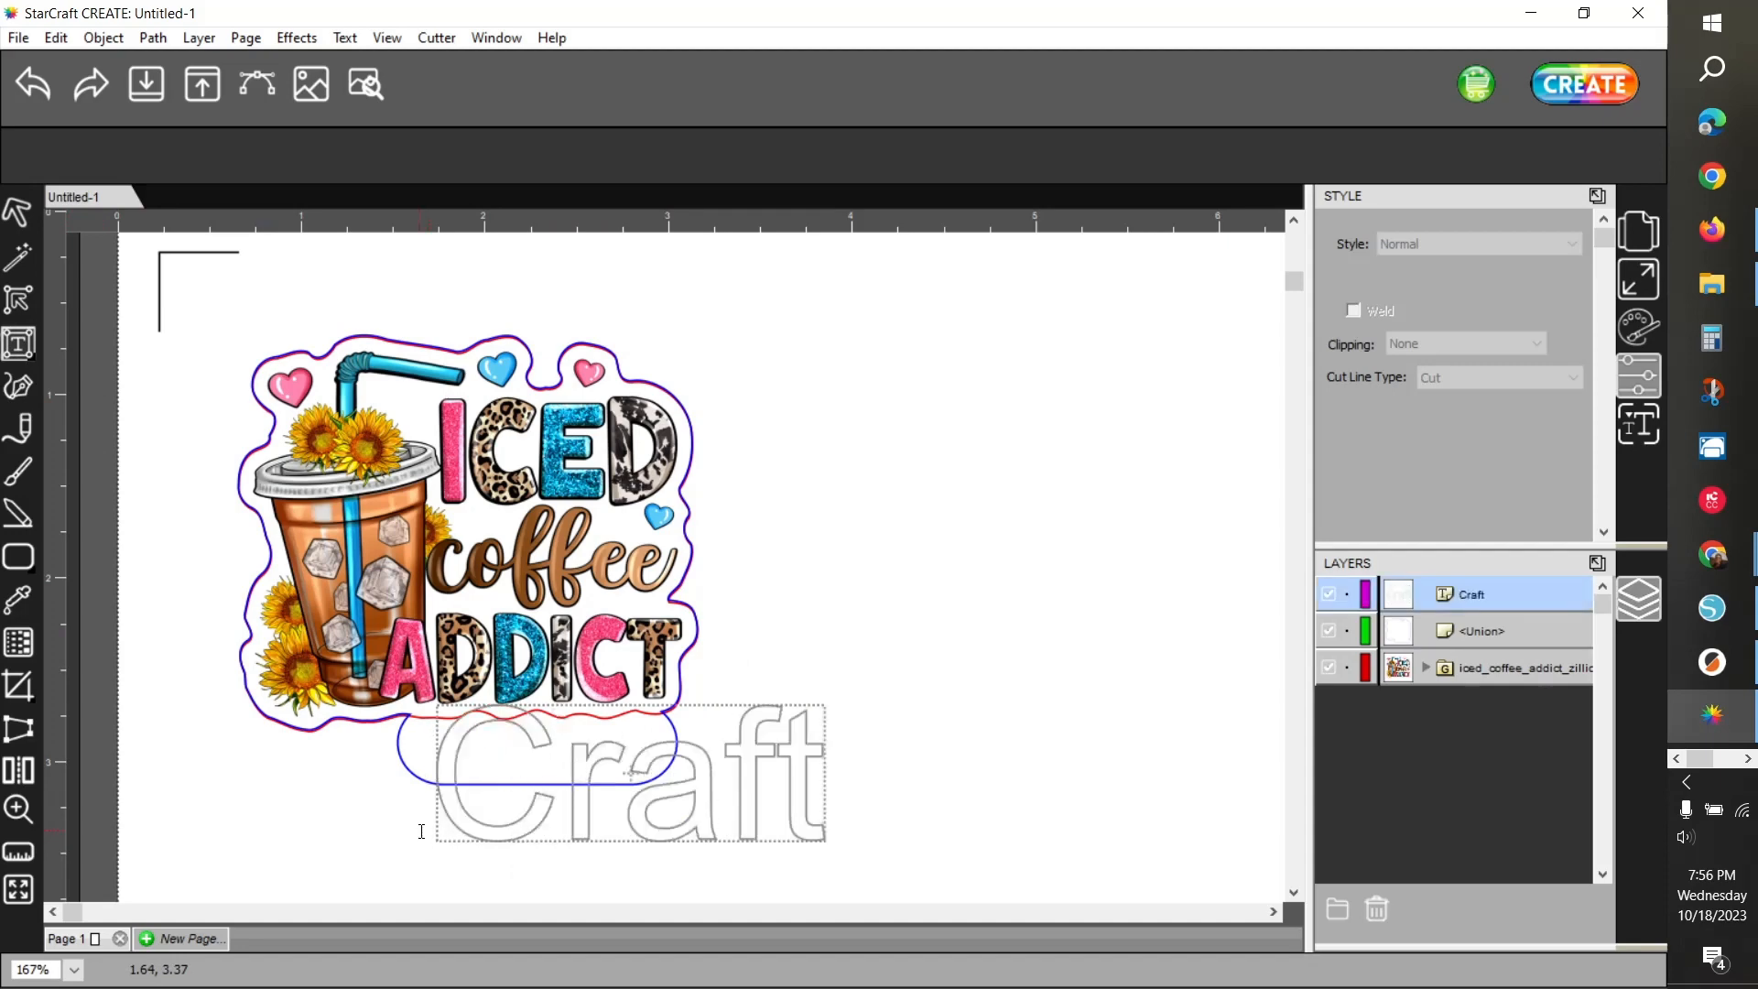
pyautogui.write('yDesig')
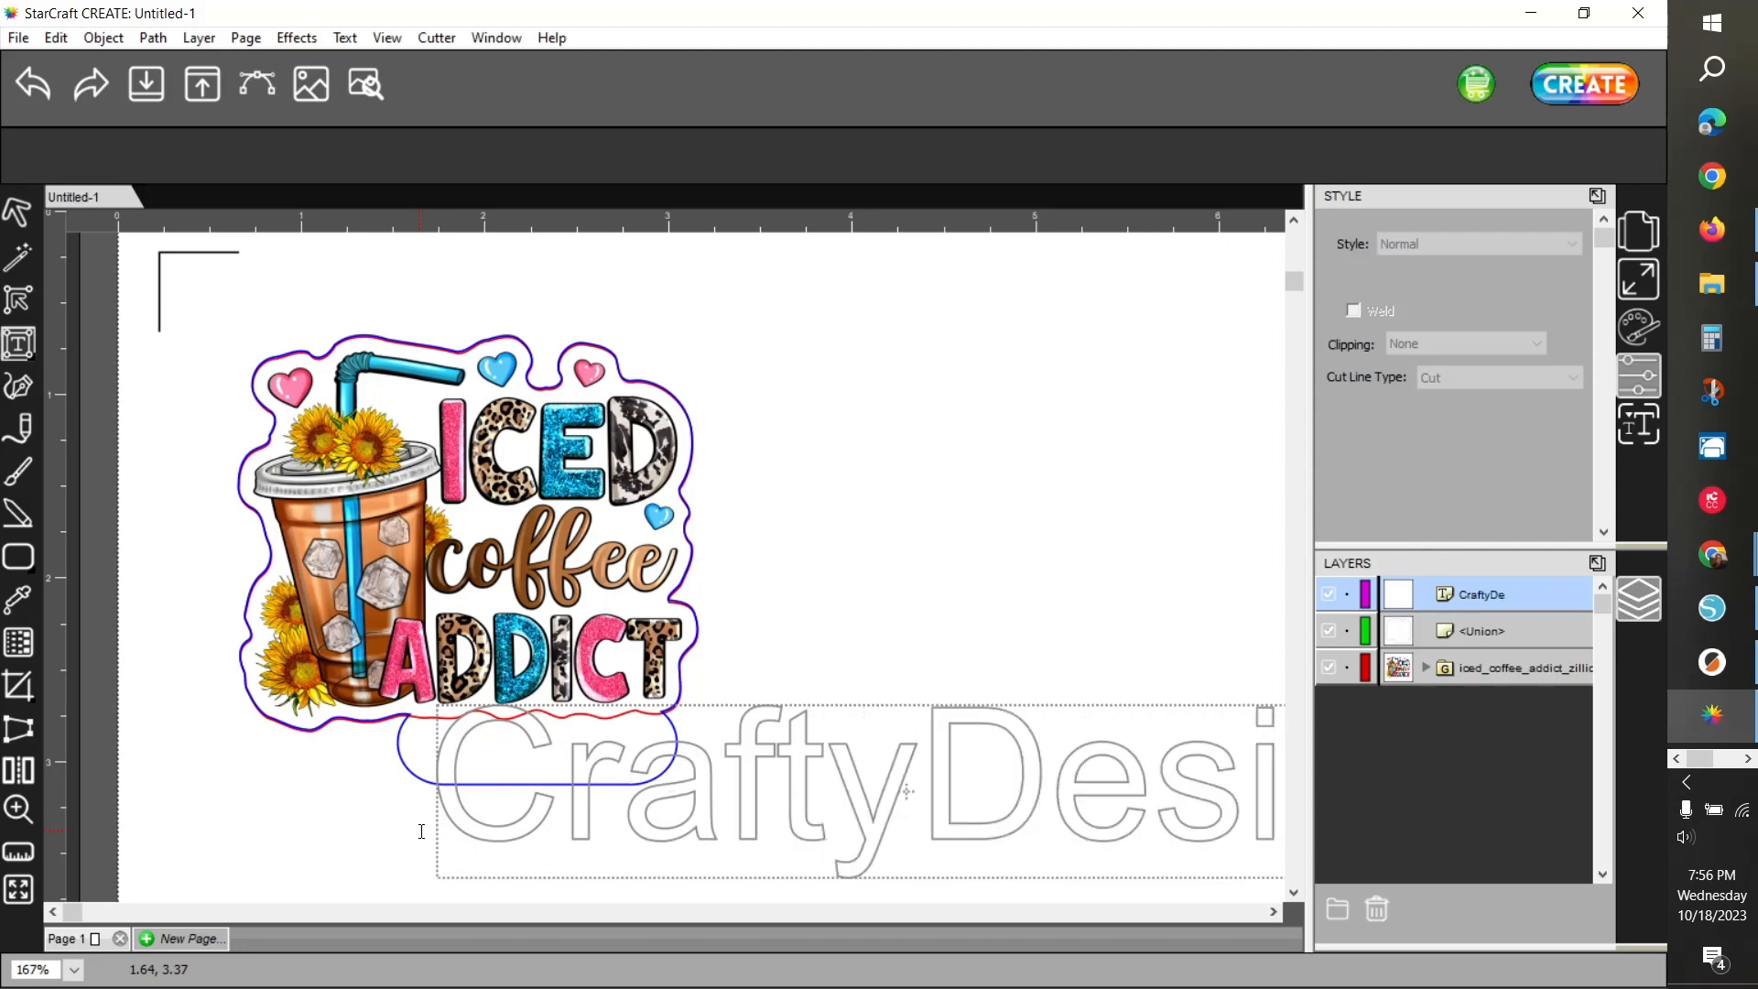
pyautogui.write('nsByJeff')
pyautogui.press('BackSpace')
pyautogui.write('f')
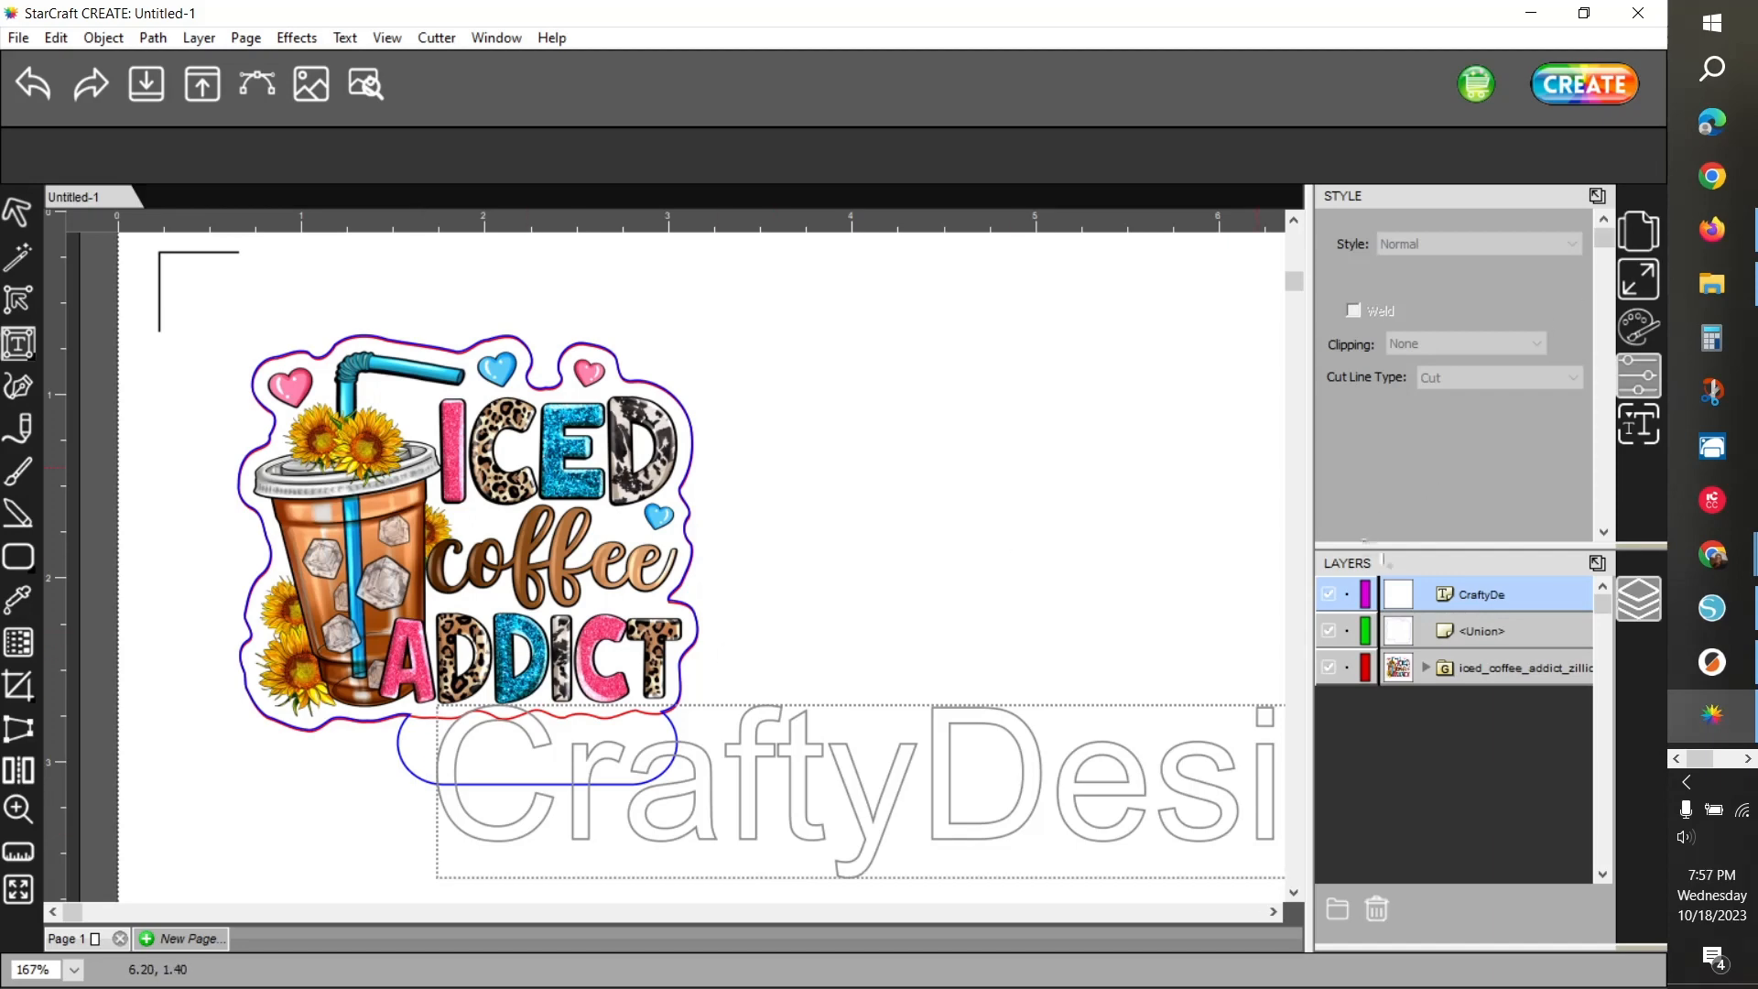
# Set the shop name text's stroke to a solid black colour (000000)
pyautogui.click(1638, 326)
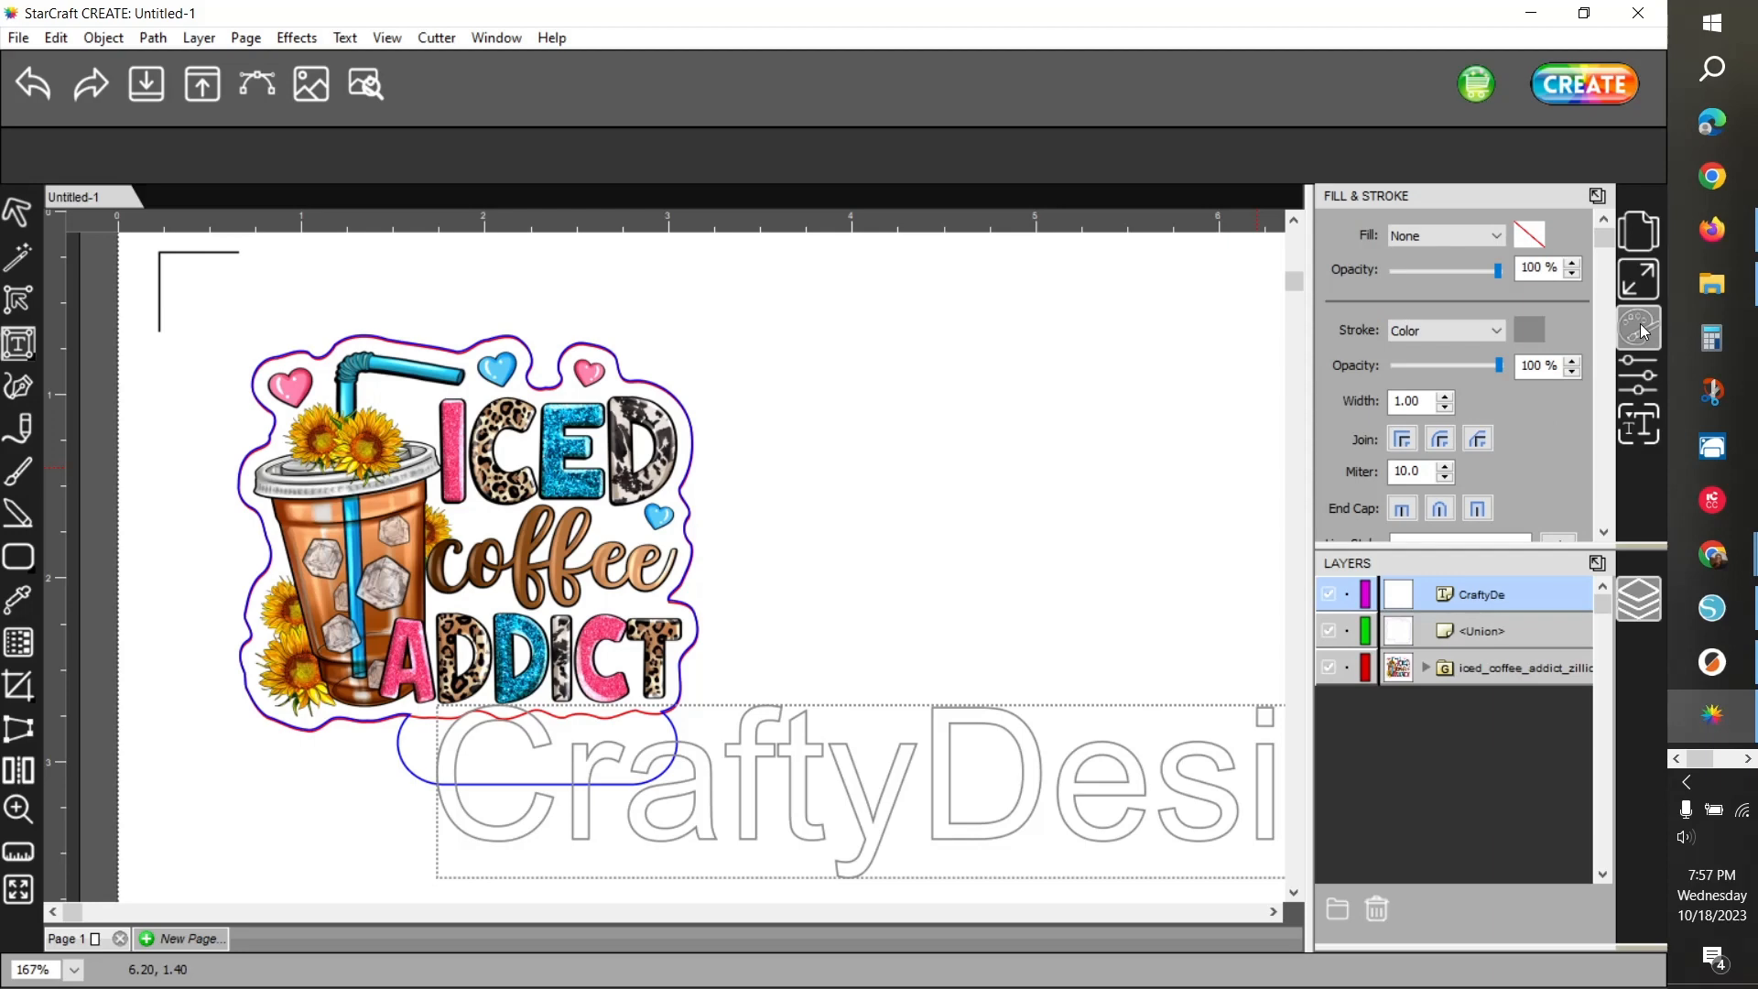
pyautogui.click(1479, 337)
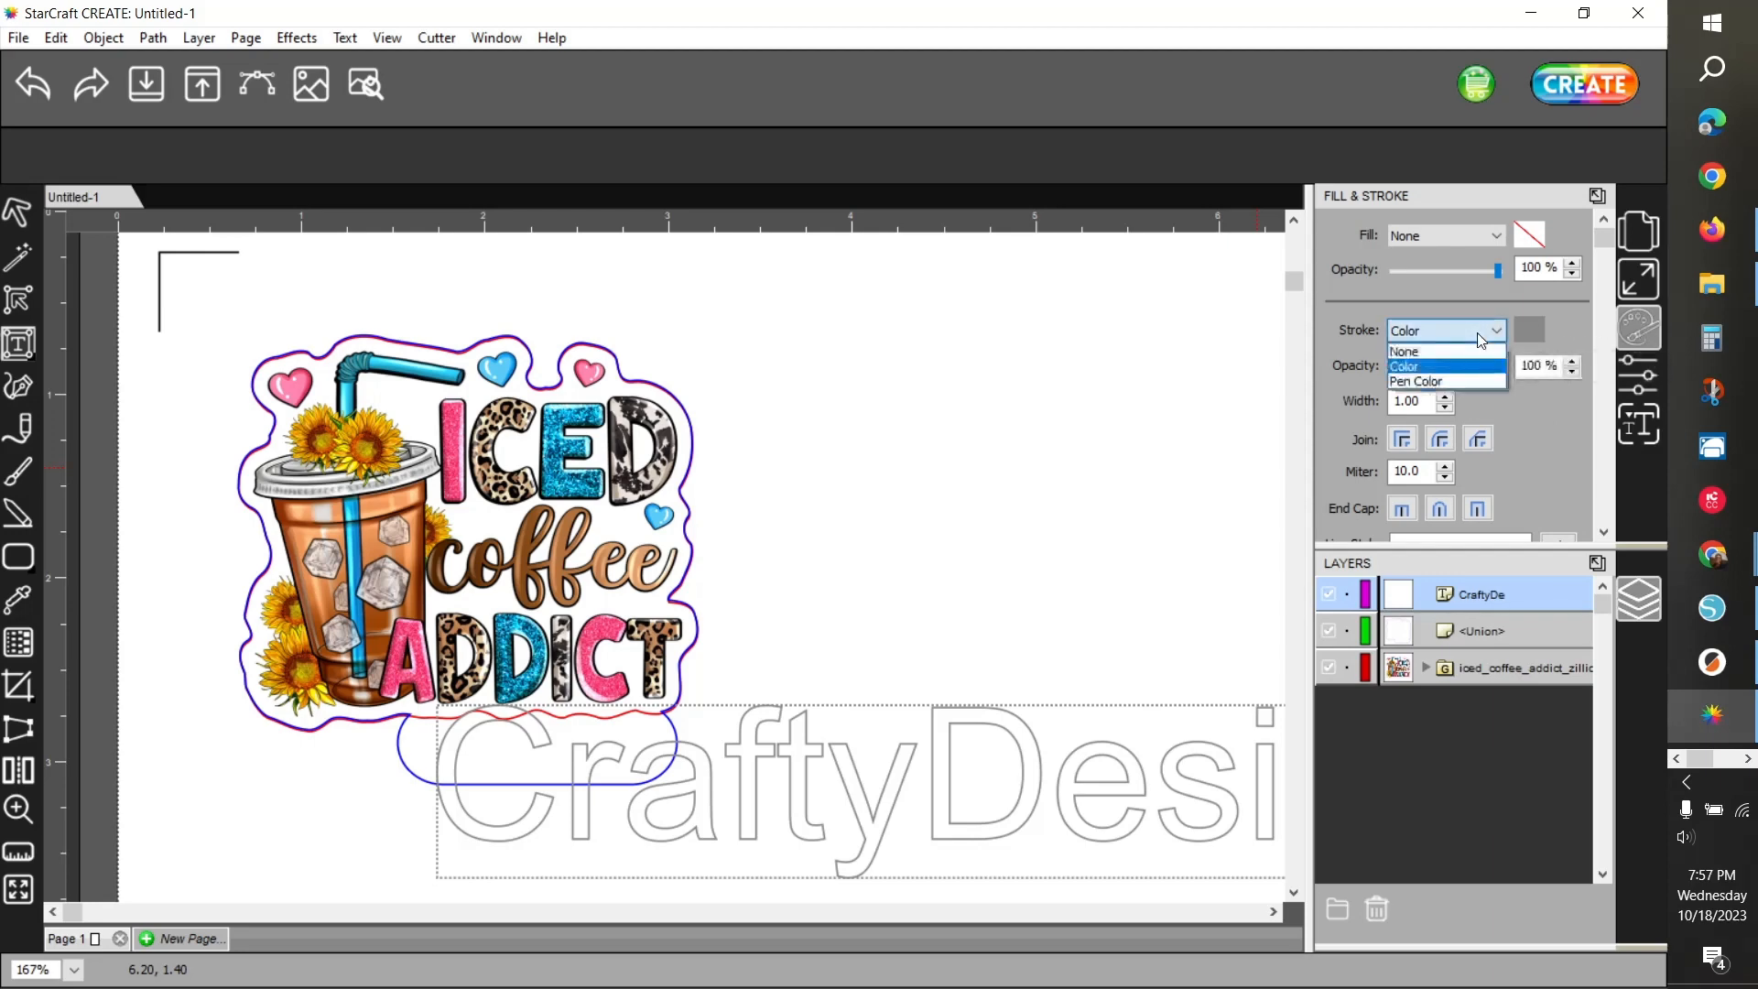
pyautogui.click(1470, 366)
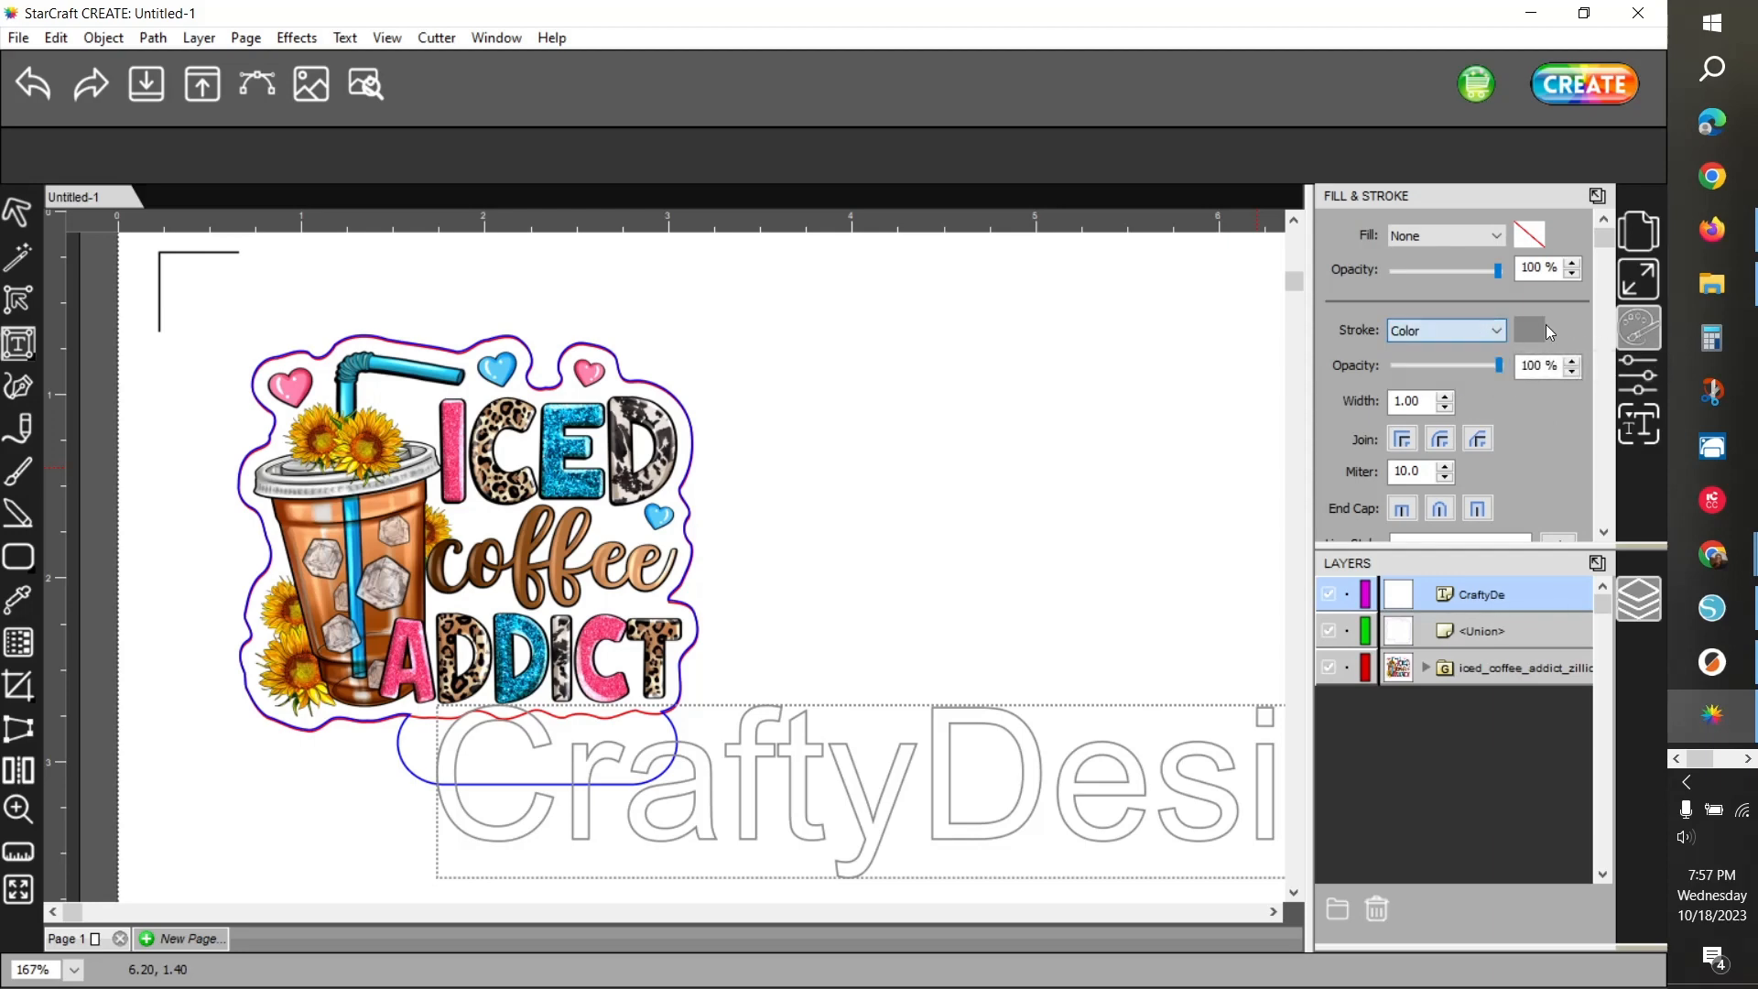
pyautogui.click(1546, 327)
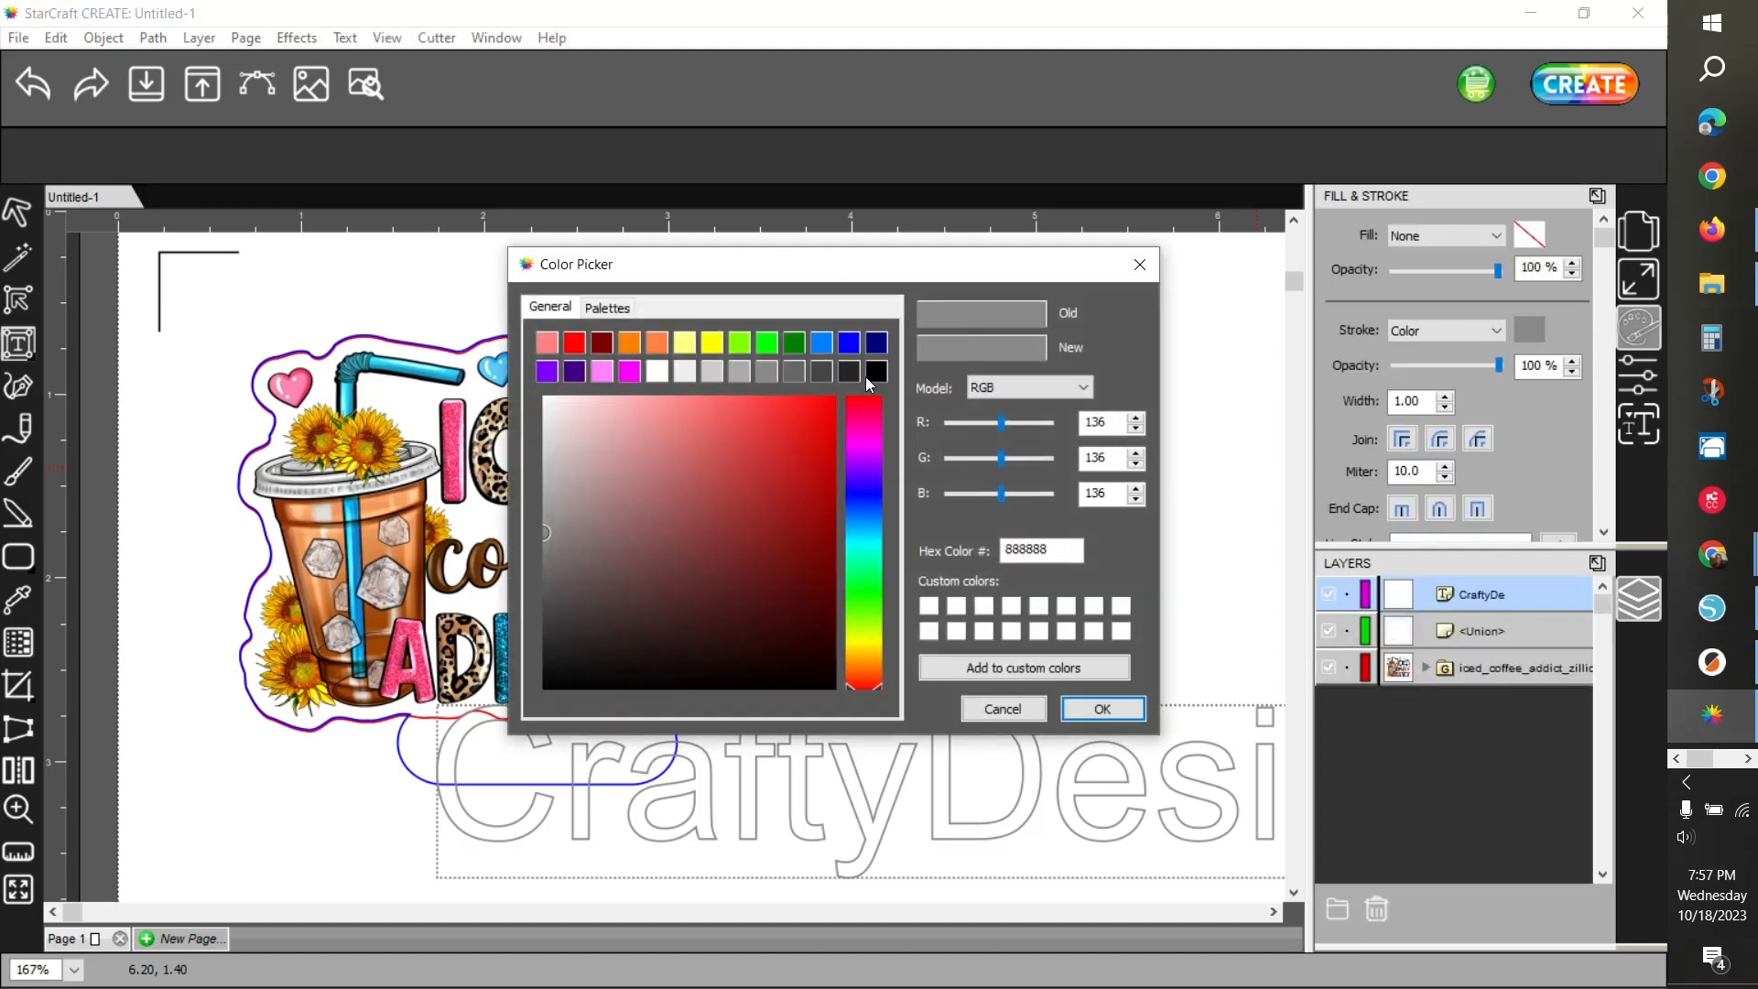
pyautogui.click(877, 373)
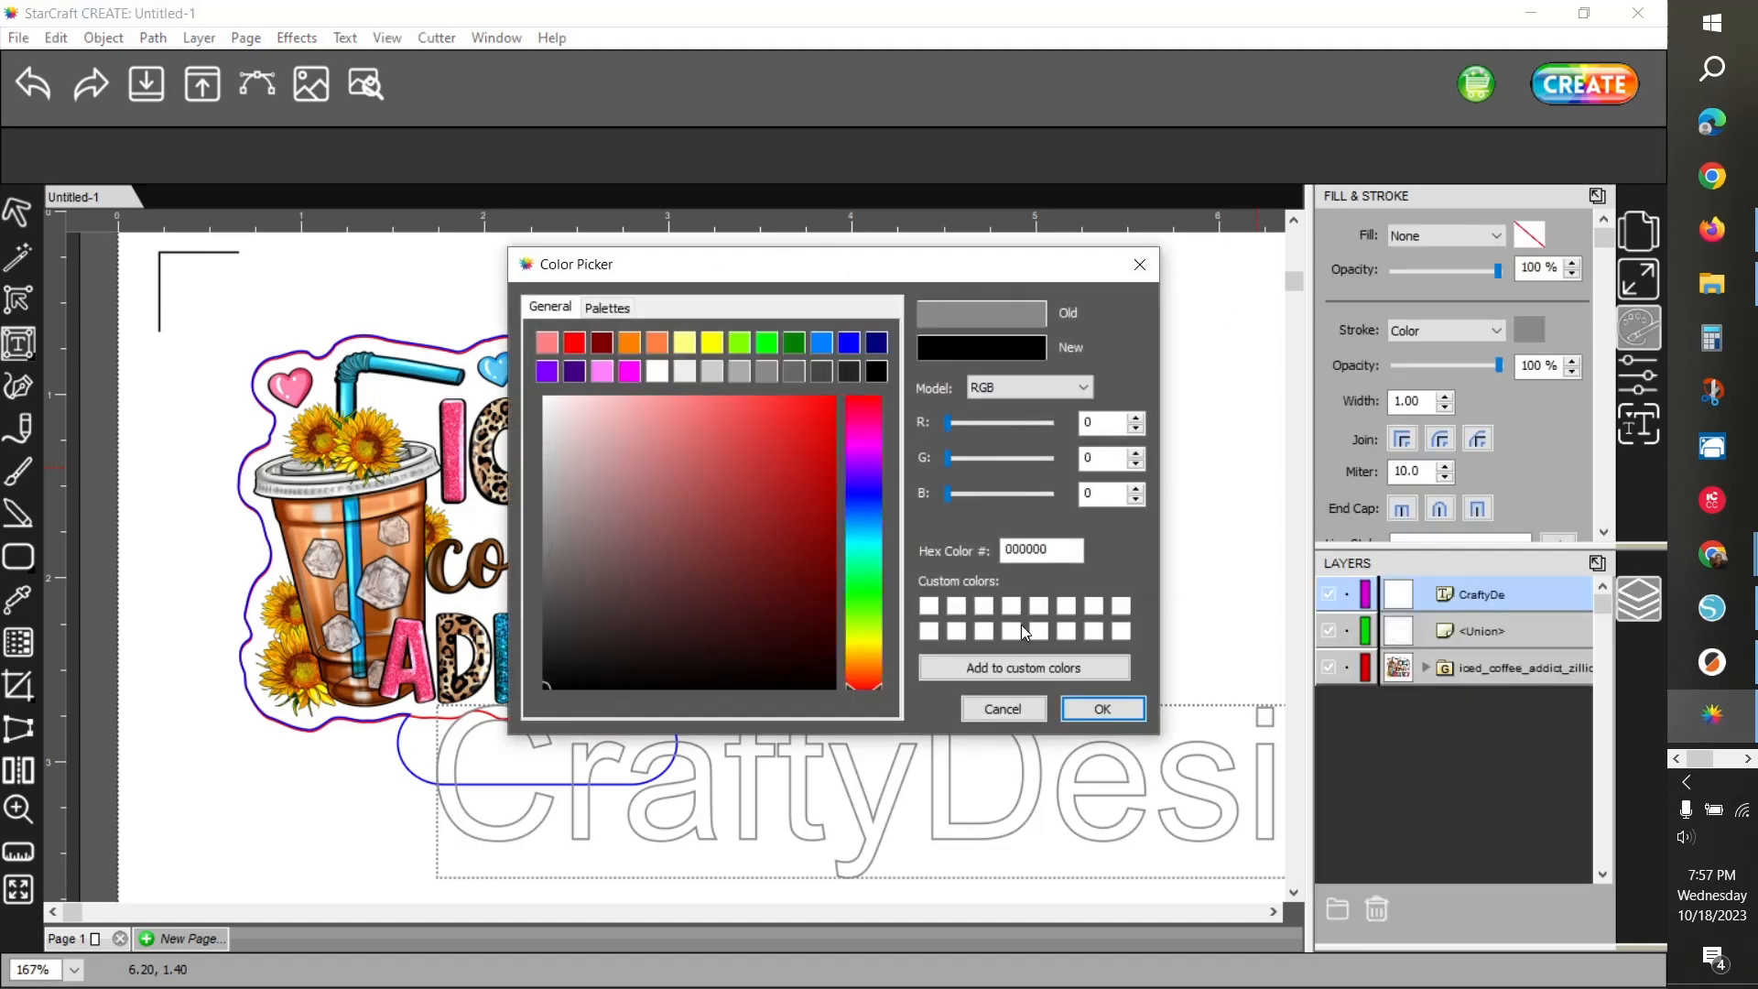
pyautogui.click(1103, 708)
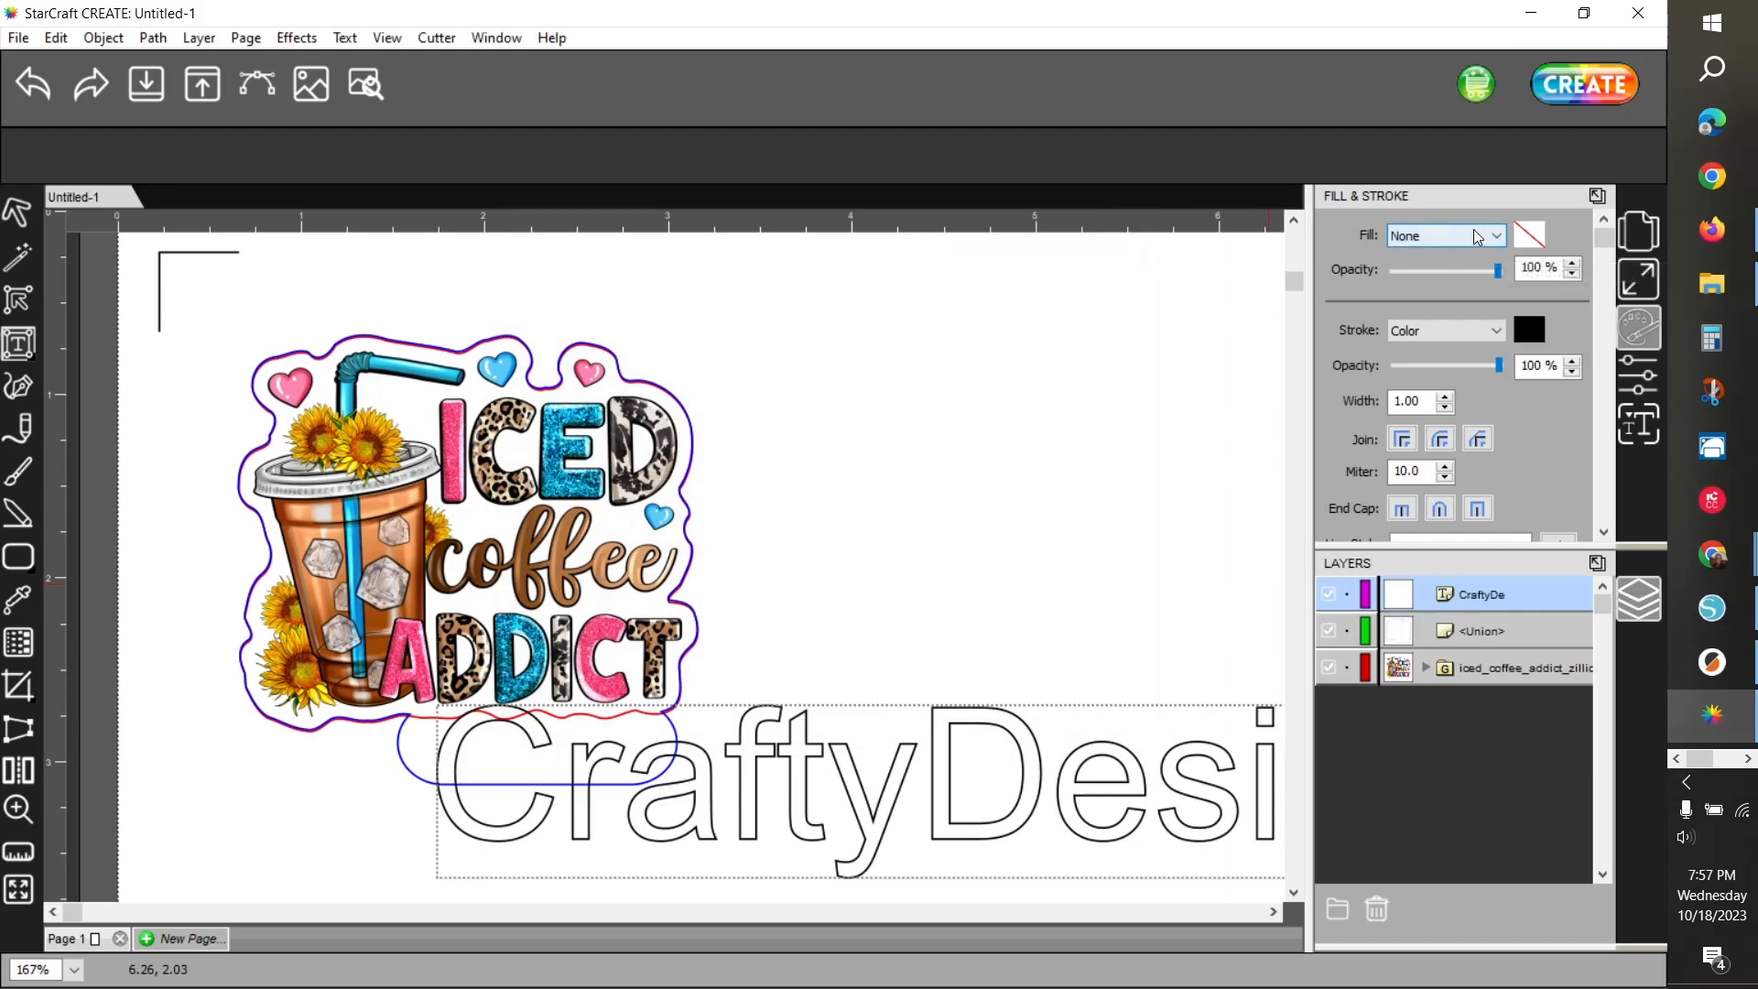
# Give the shop name text a solid black colour fill (000000)
pyautogui.click(1497, 238)
pyautogui.click(1492, 256)
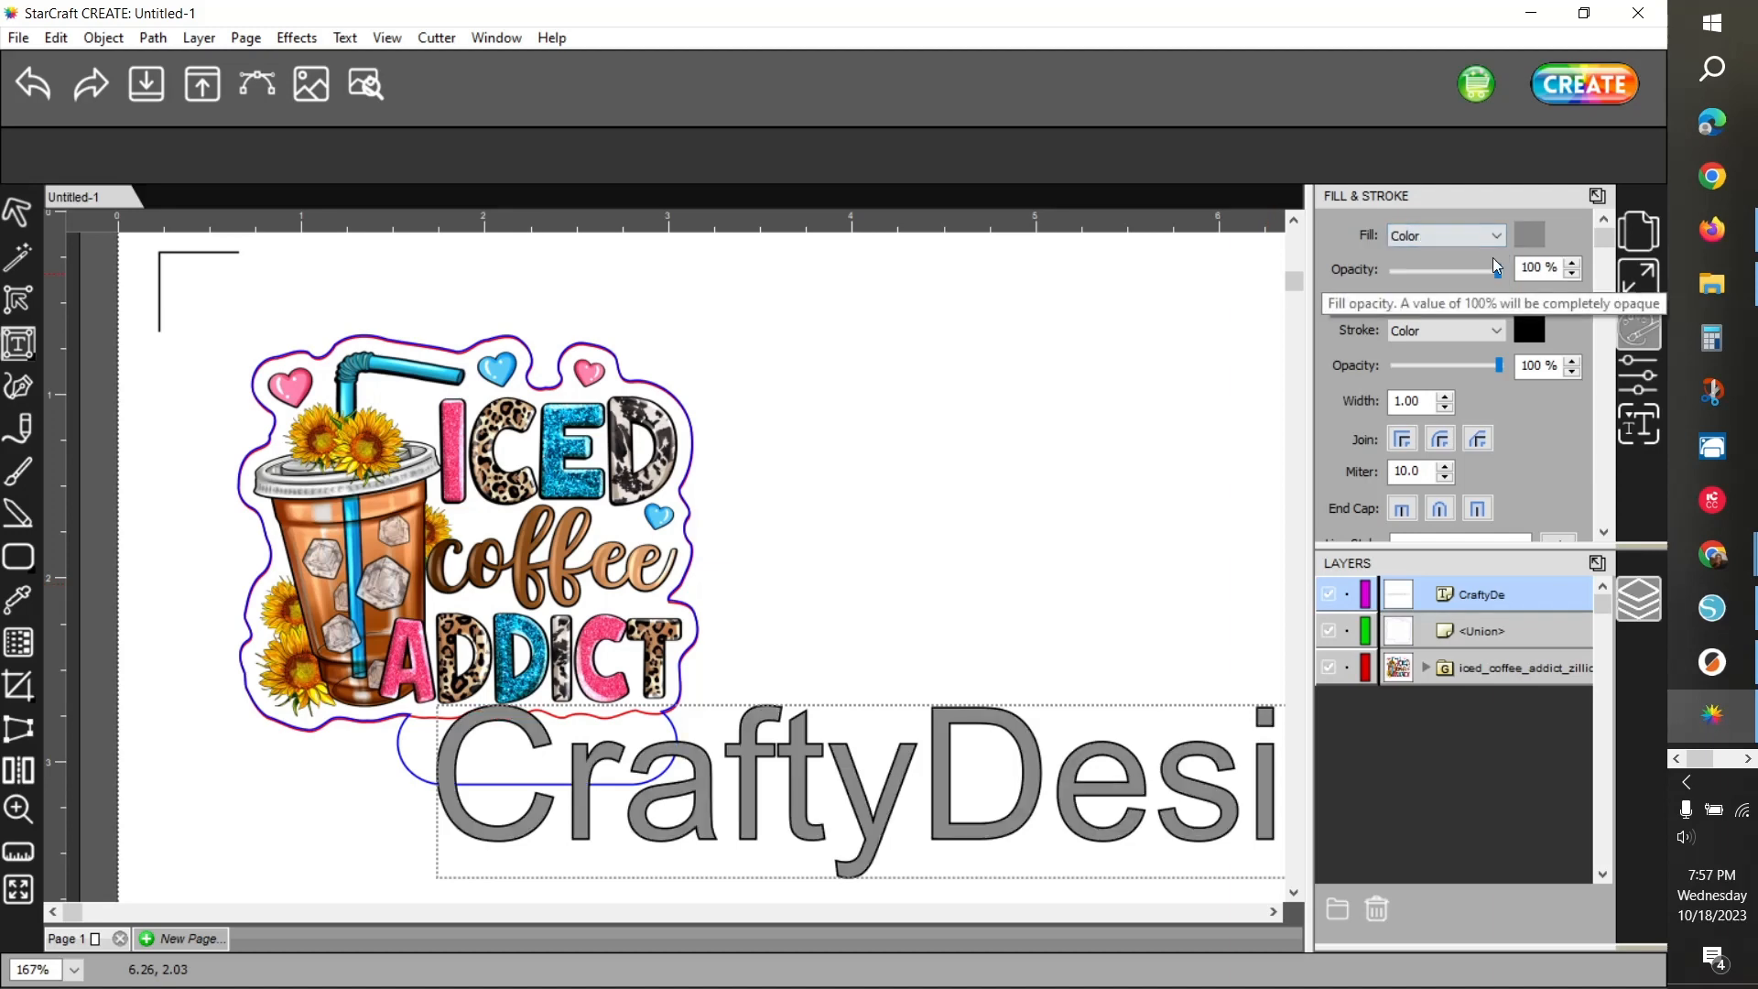
pyautogui.click(1531, 235)
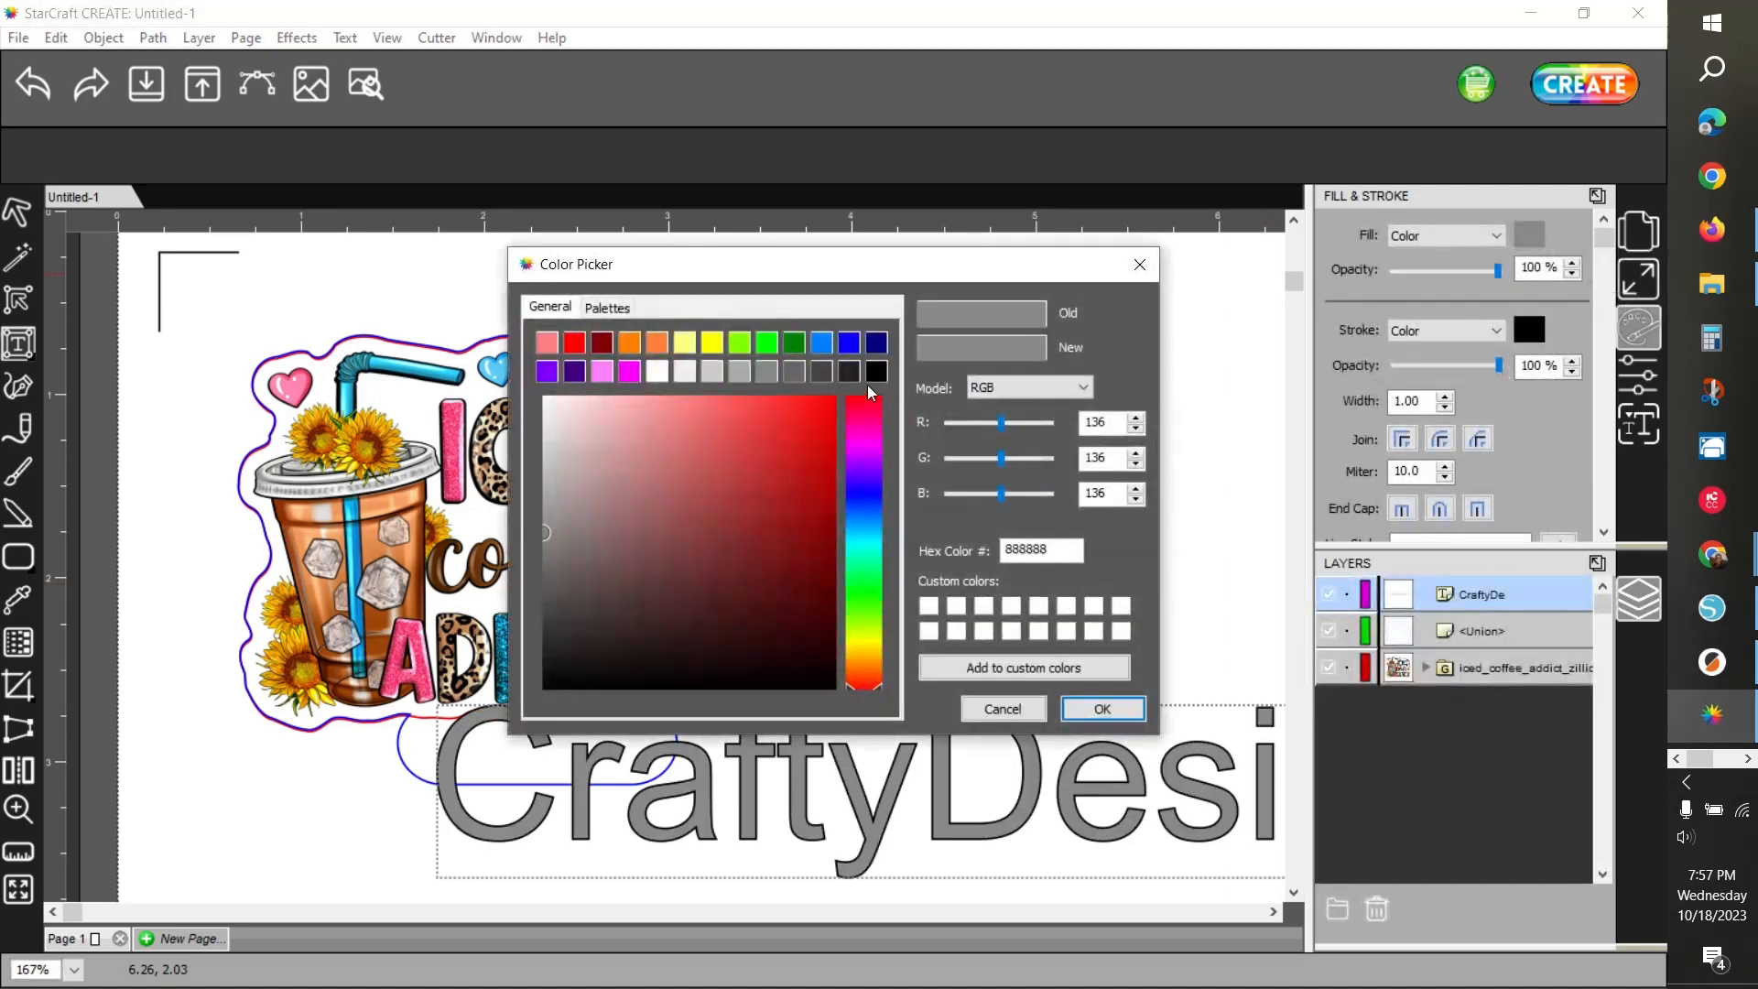
pyautogui.click(877, 371)
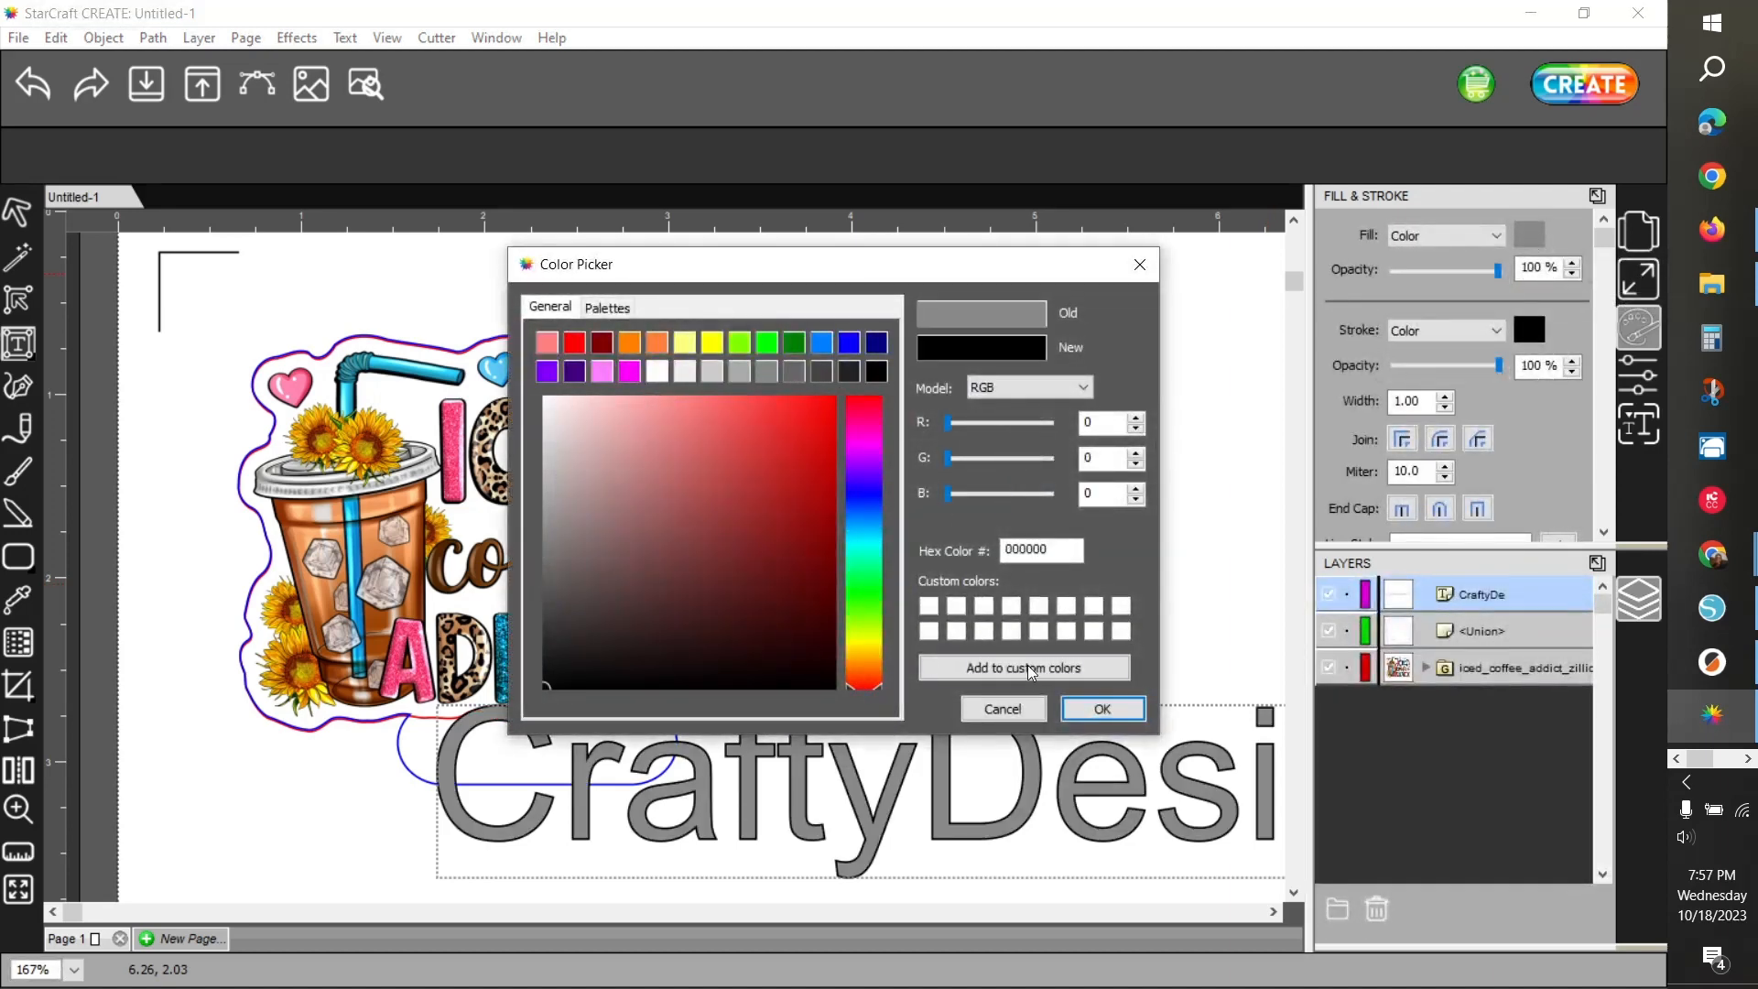
pyautogui.click(1103, 710)
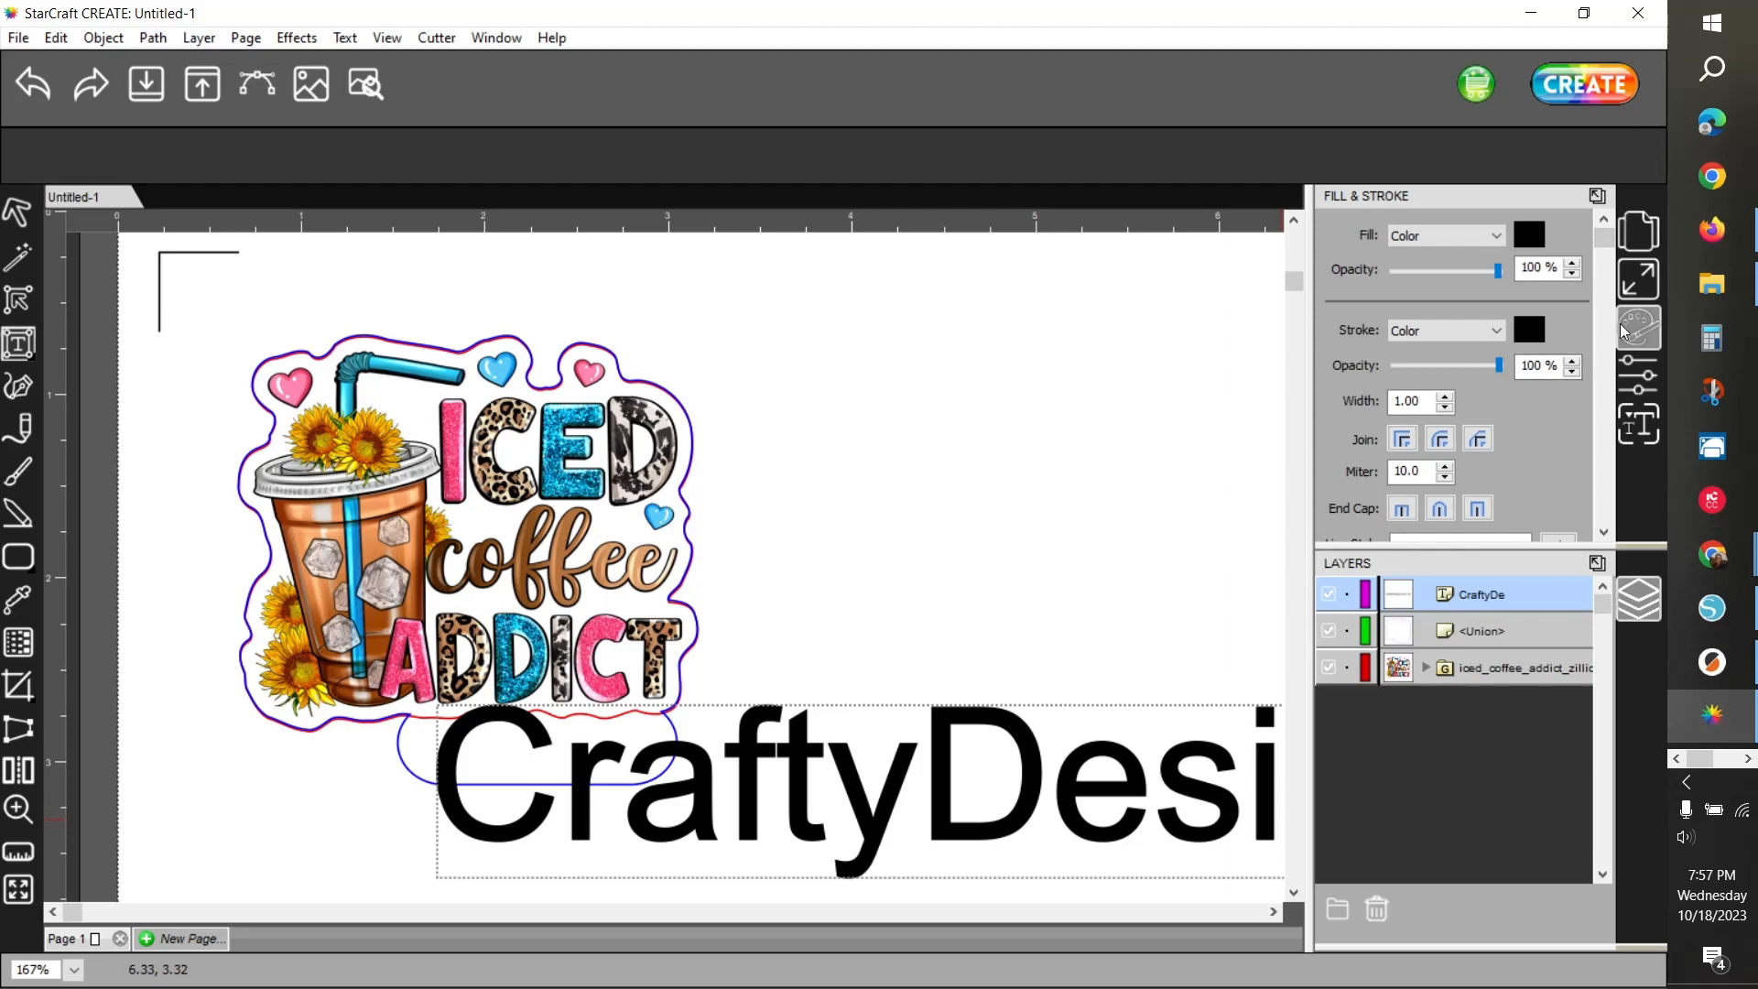
pyautogui.click(1639, 434)
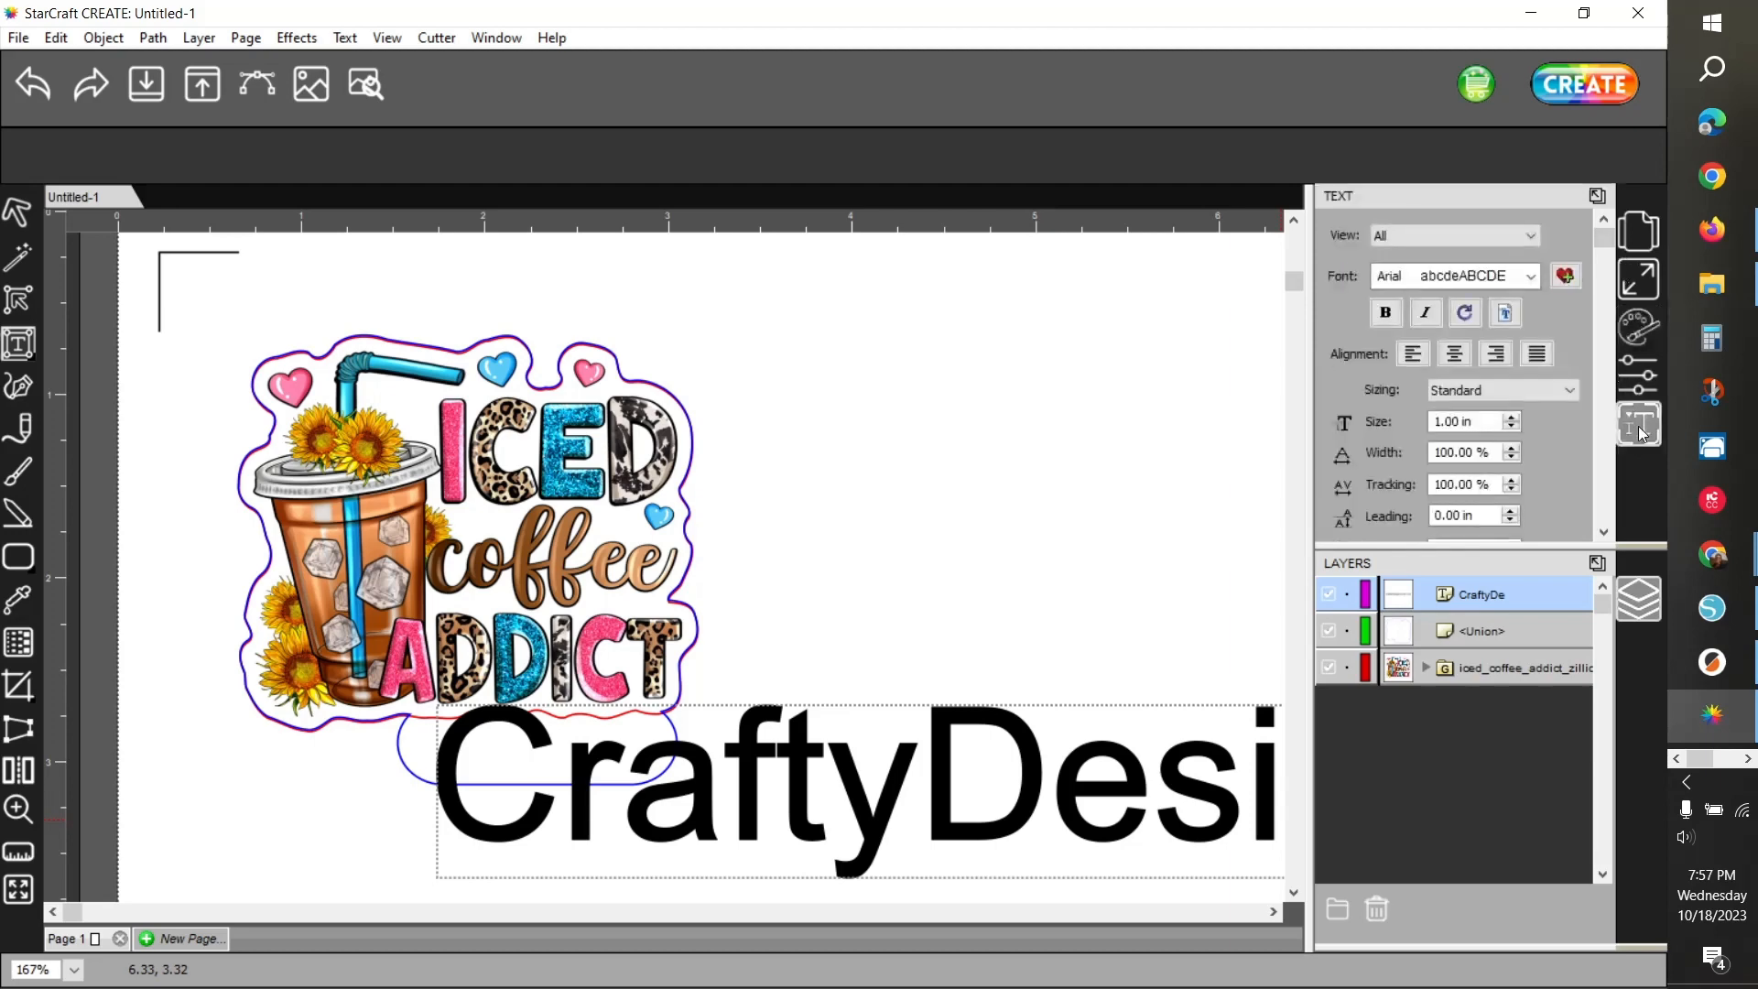
pyautogui.click(1531, 279)
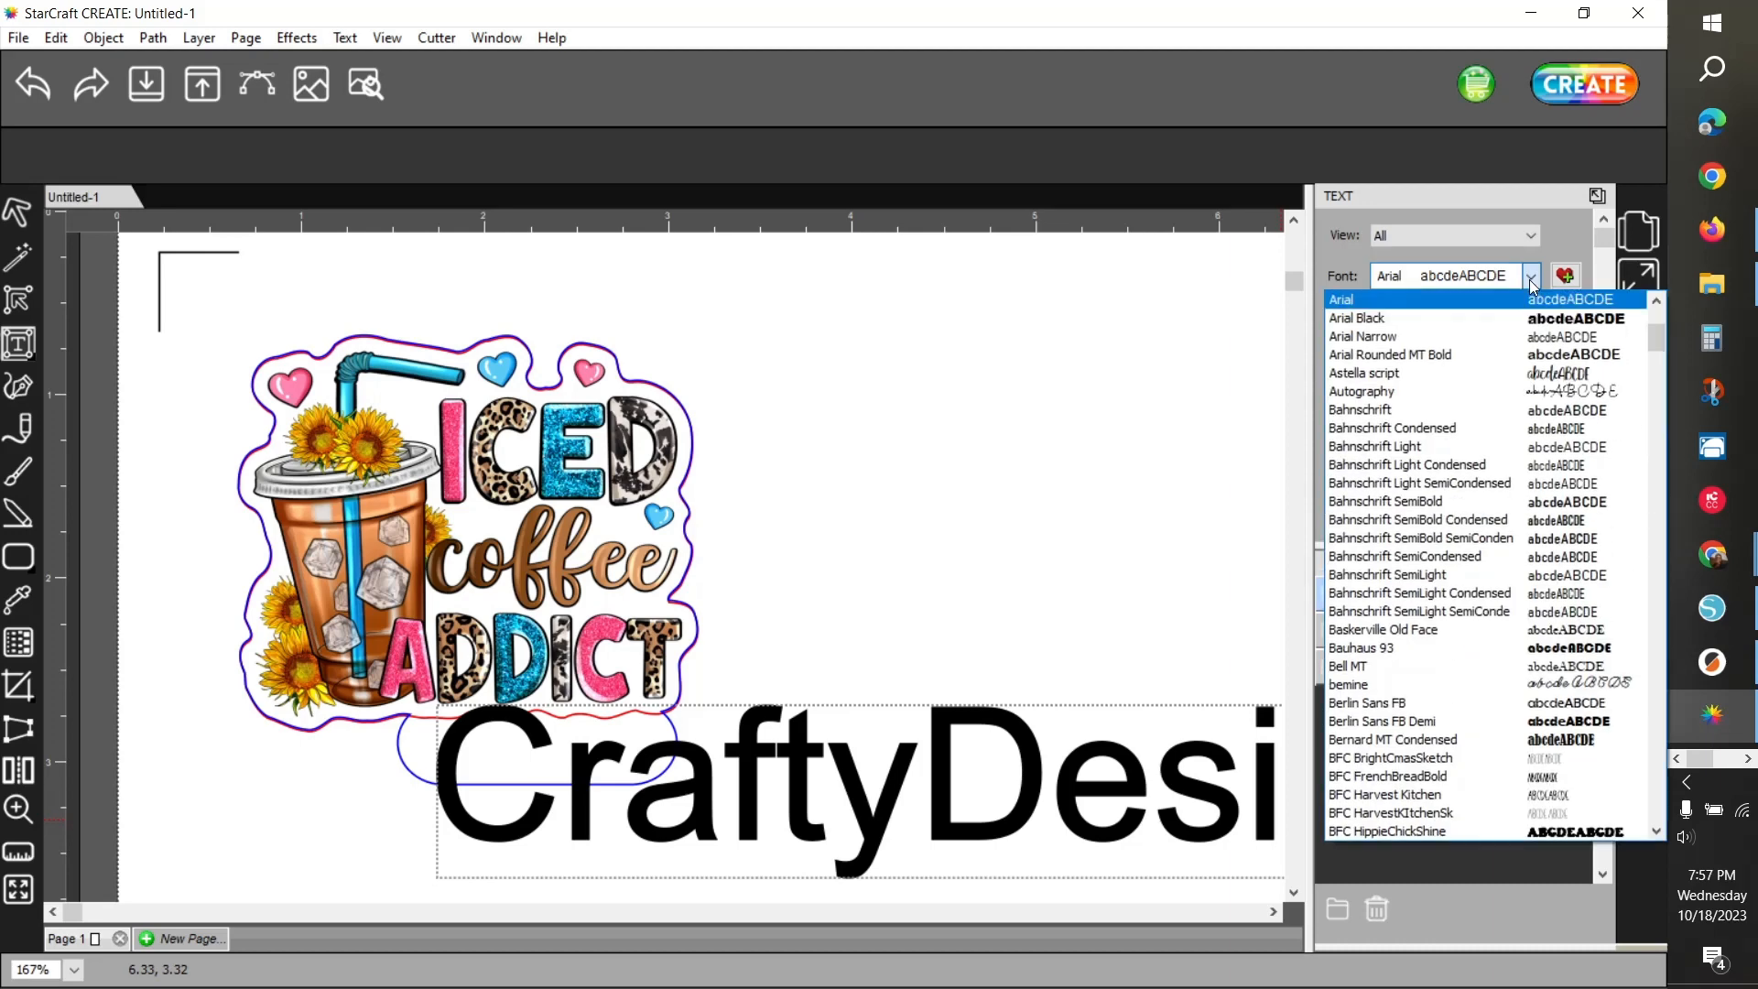
pyautogui.click(1192, 302)
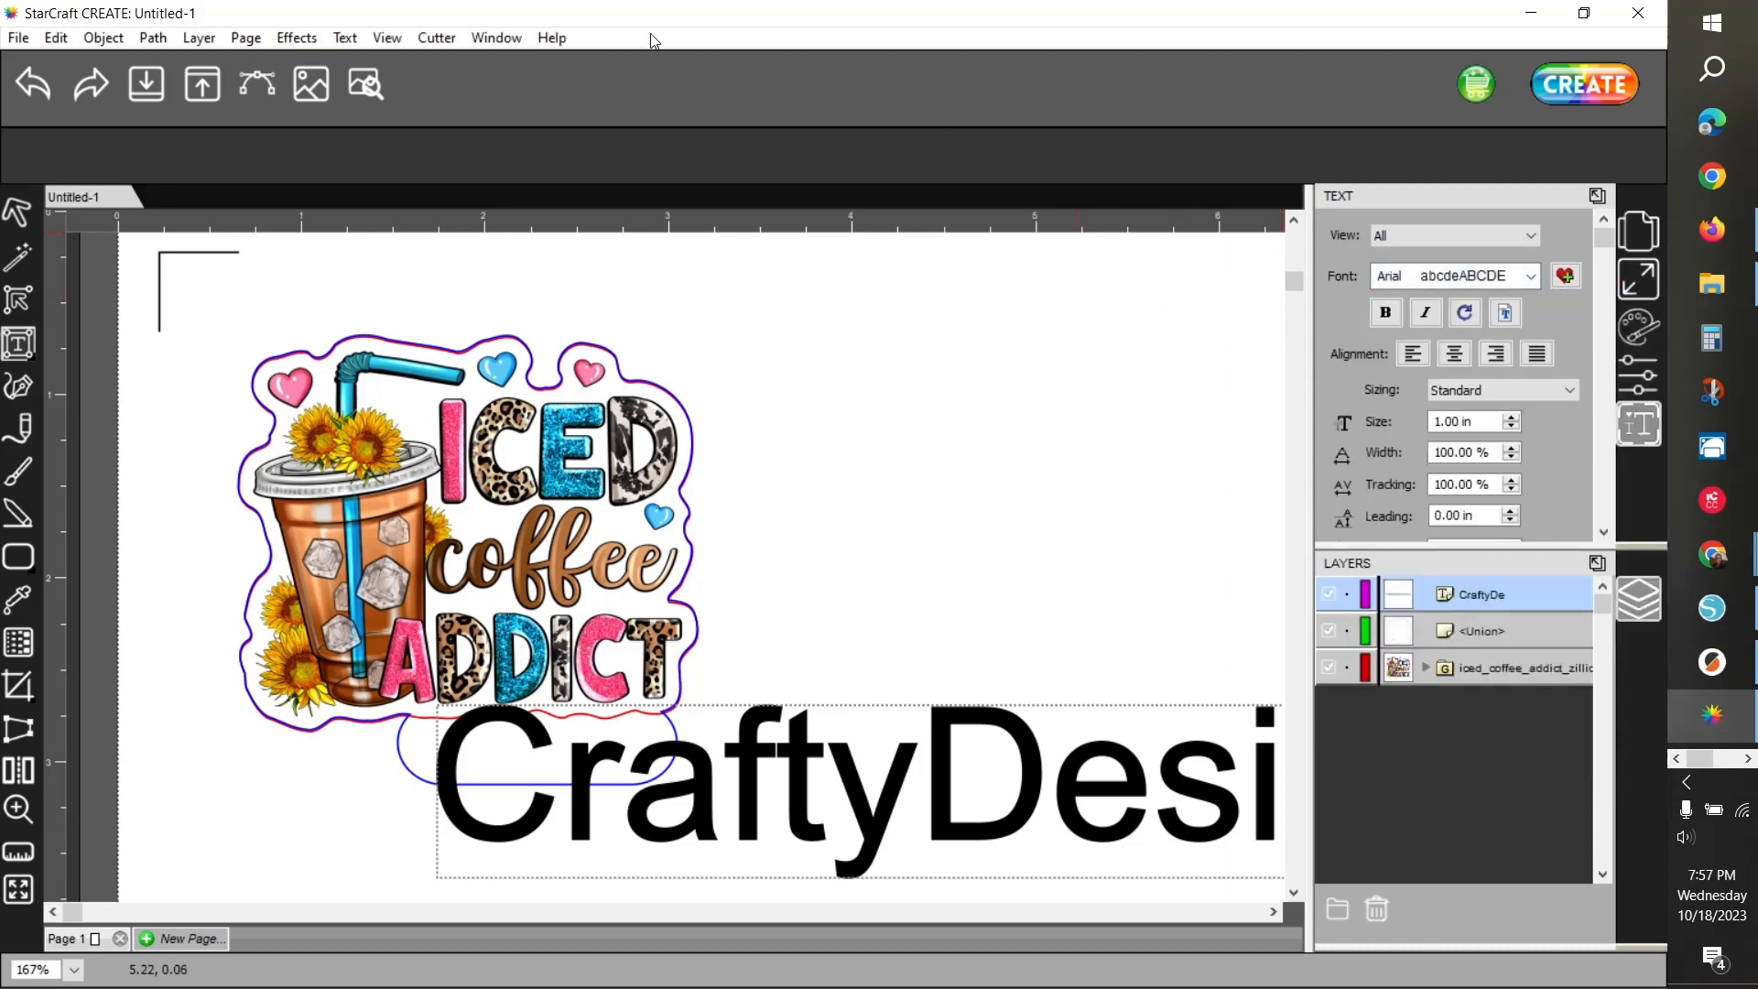
# Save the project as "Coffee Easy Peel" in StarCraft CREATE format in the CDC Sticker Sheets folder
pyautogui.click(17, 40)
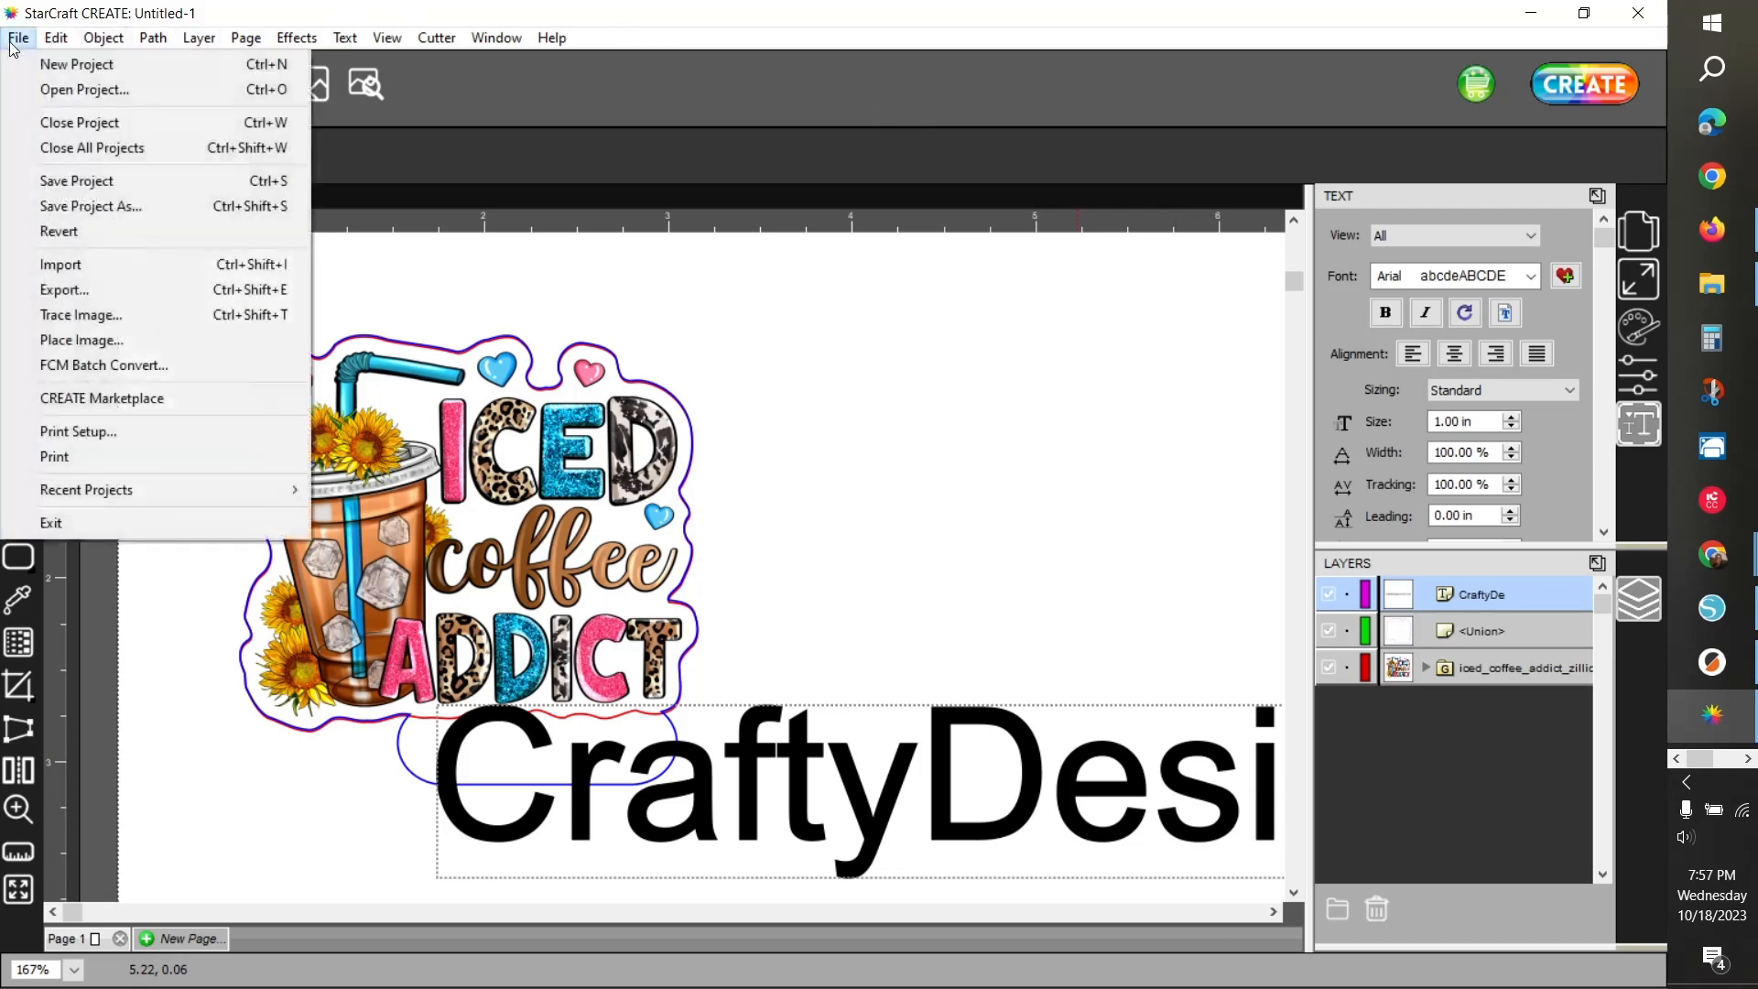
pyautogui.click(83, 206)
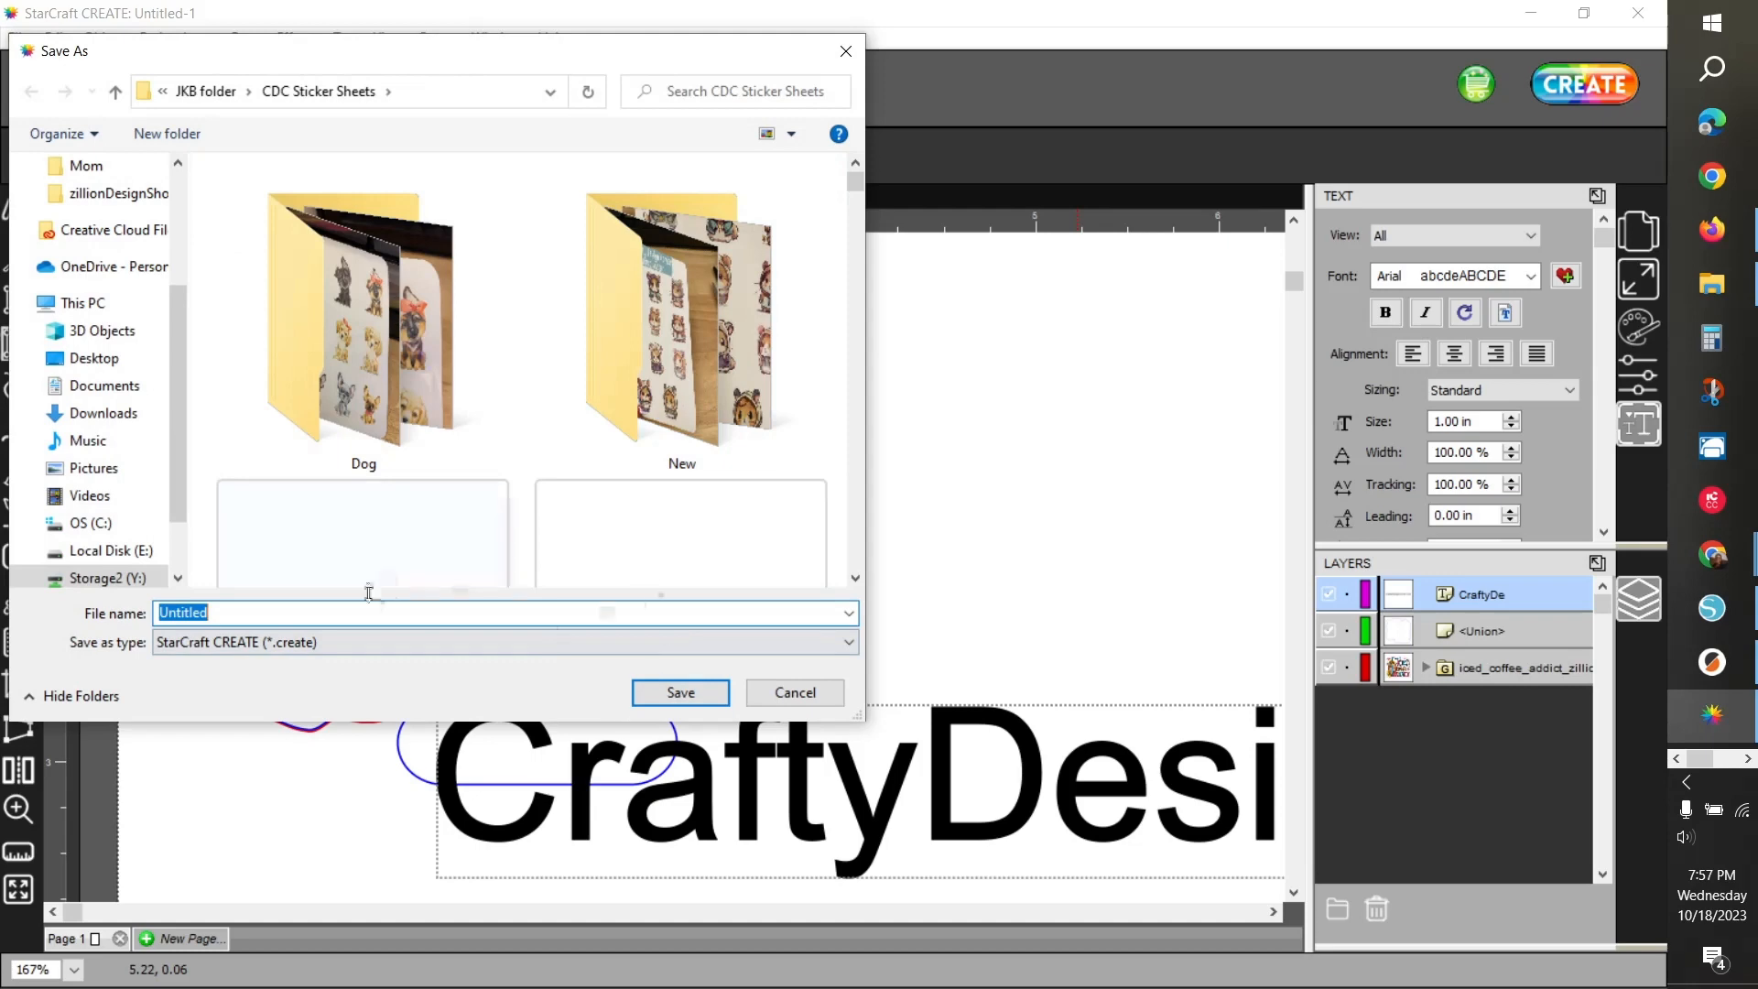
pyautogui.write('Coffee')
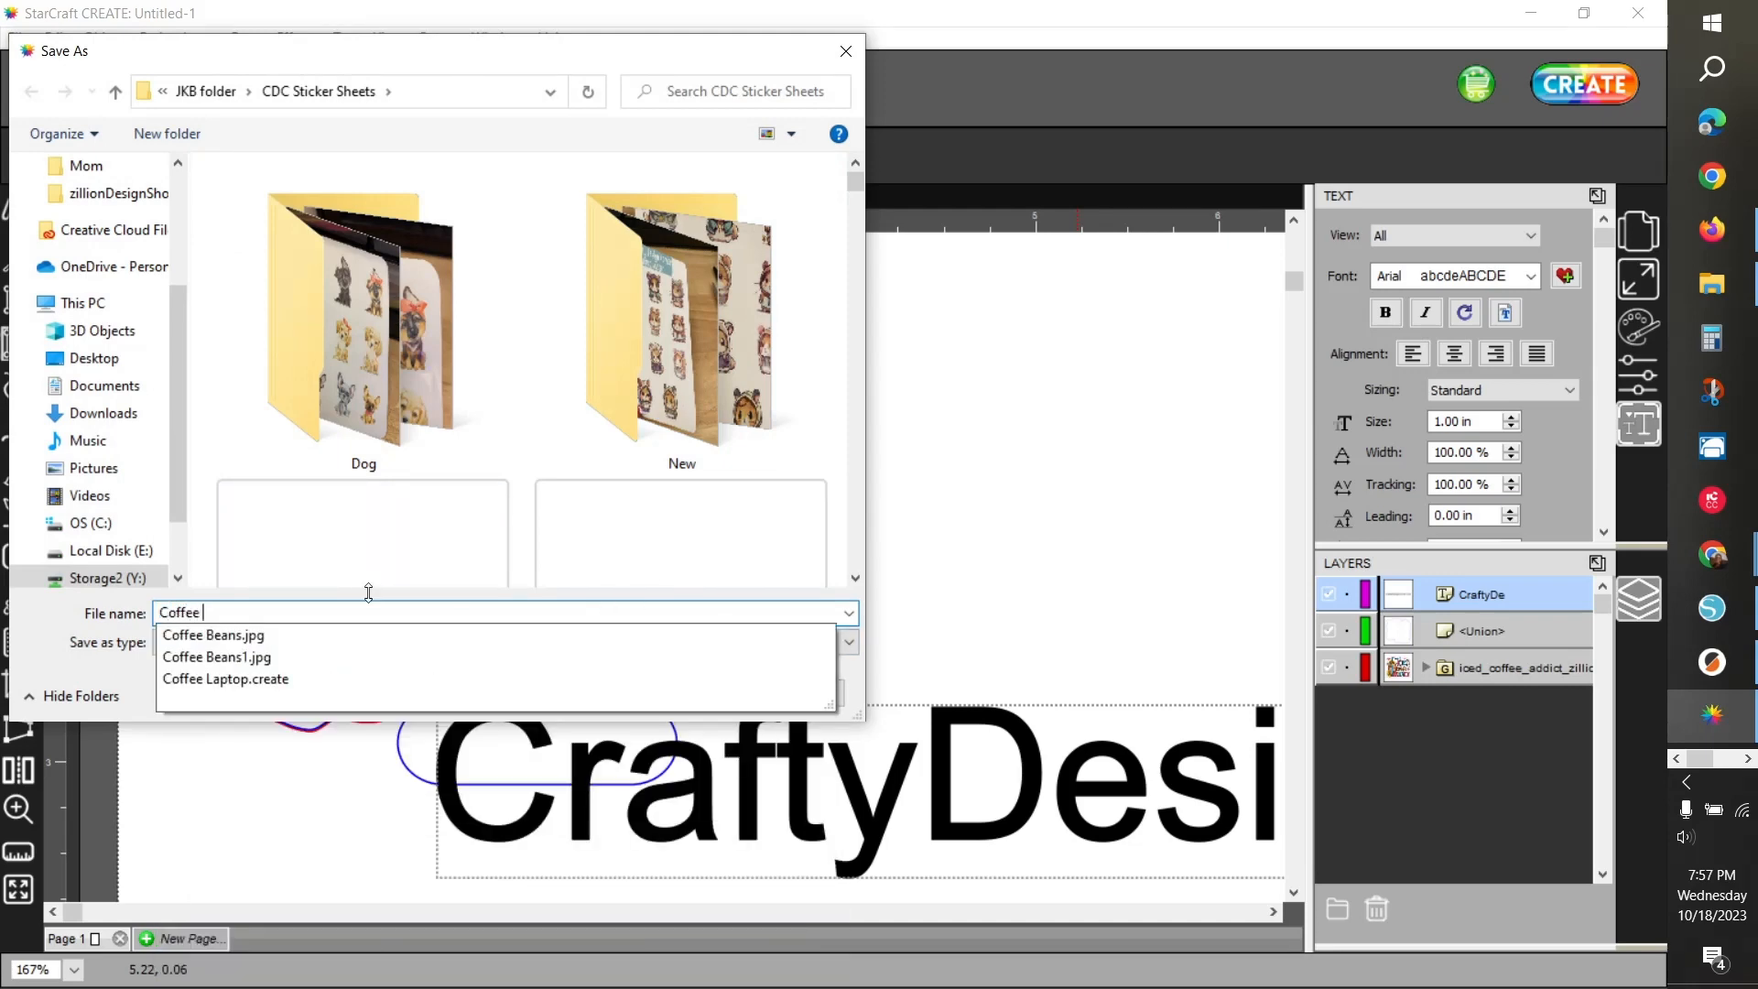
pyautogui.write(' Engl')
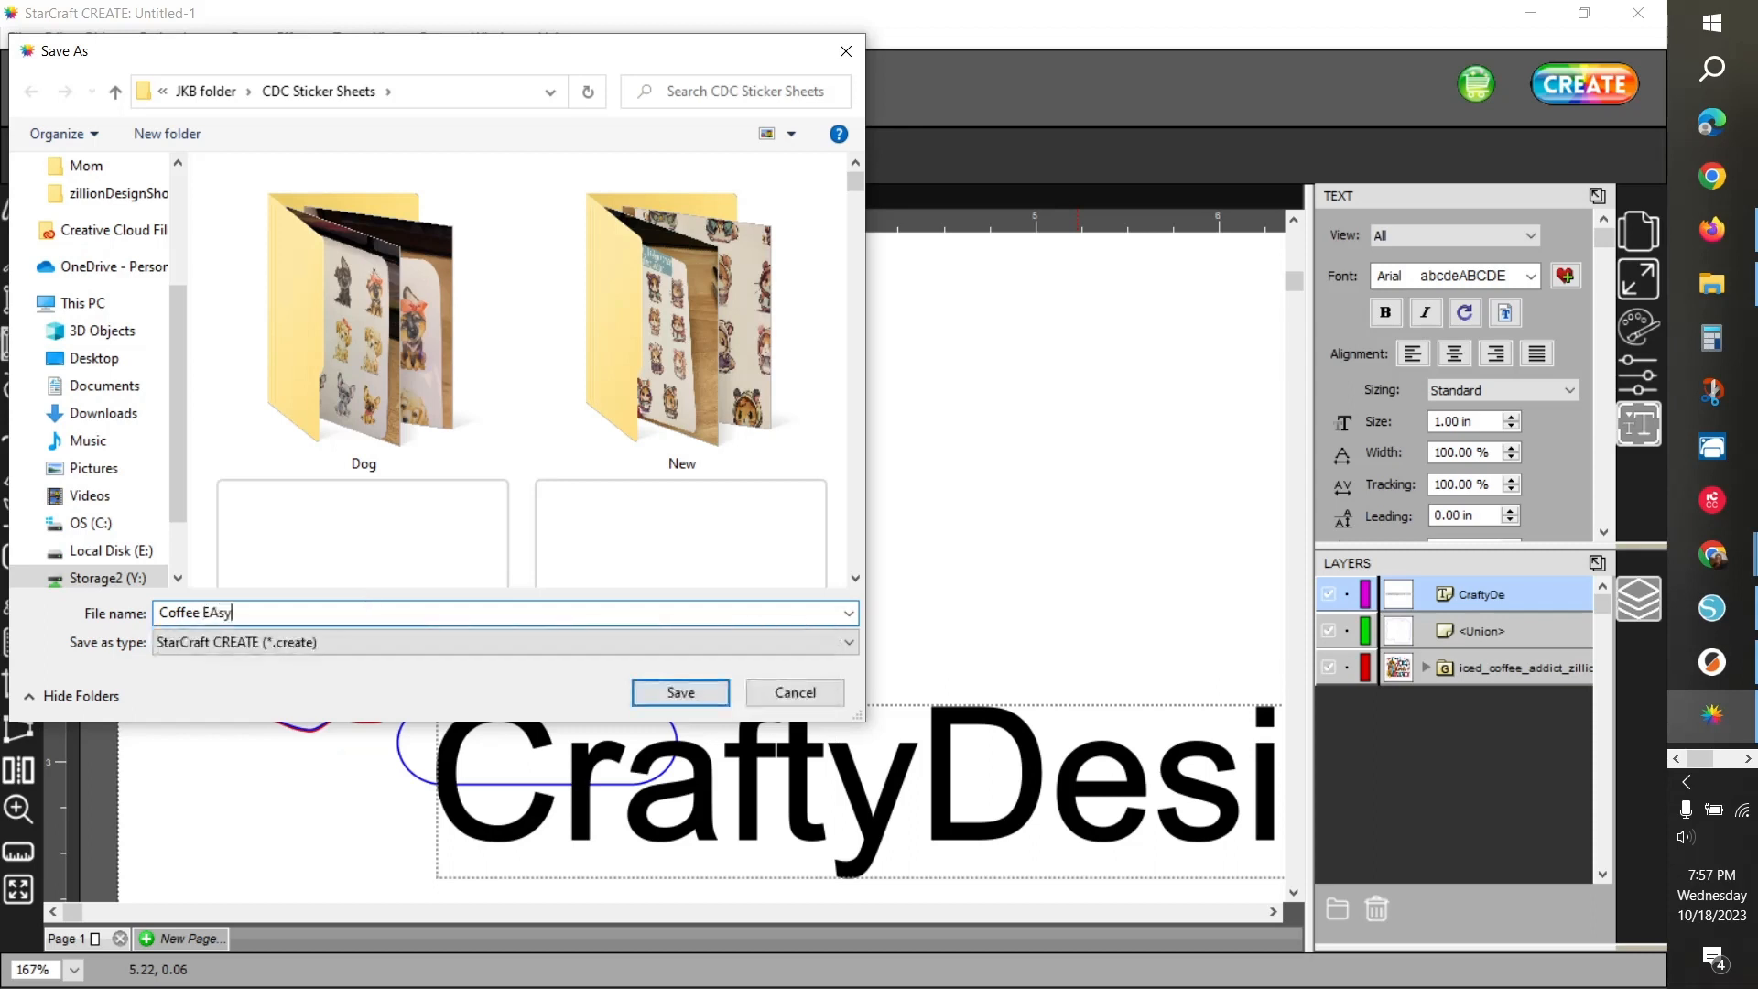
pyautogui.press('BackSpace')
pyautogui.press('BackSpace')
pyautogui.press('BackSpace')
pyautogui.write('asy Peel')
pyautogui.click(679, 700)
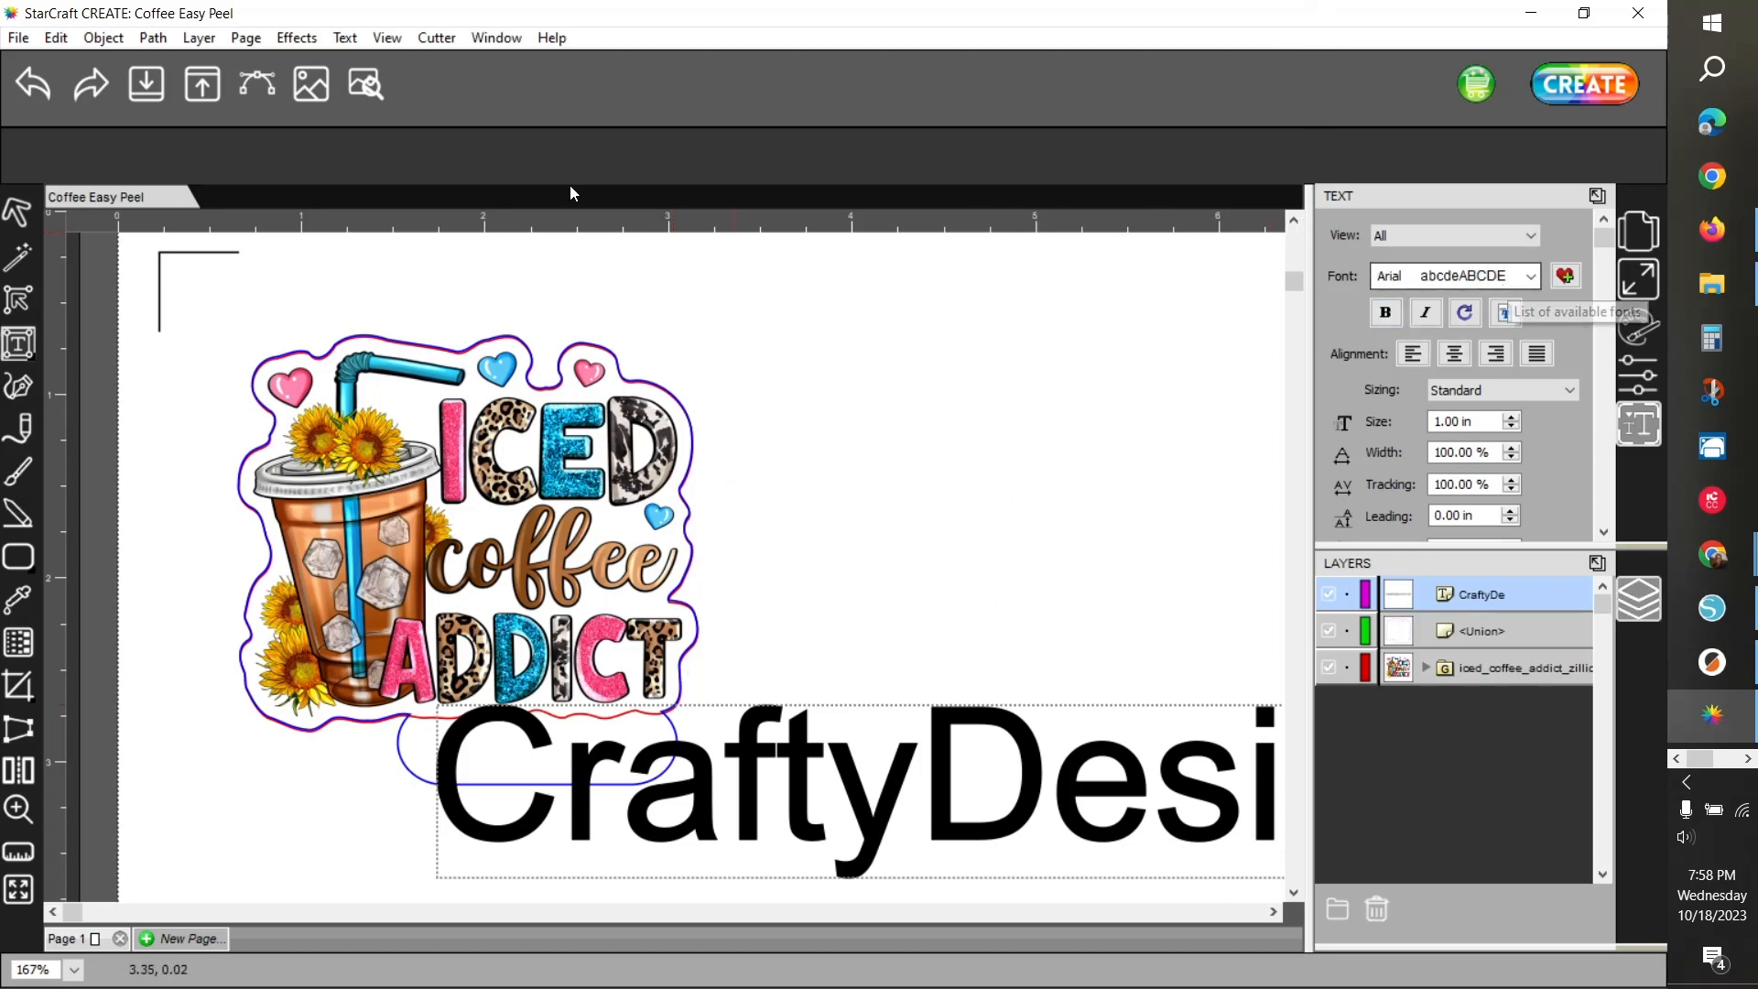
# Save a copy of the project as "Coffee Easy Peel" in StarCraft CREATE format in the CDC Sticker Sheet Backup folder
pyautogui.click(18, 38)
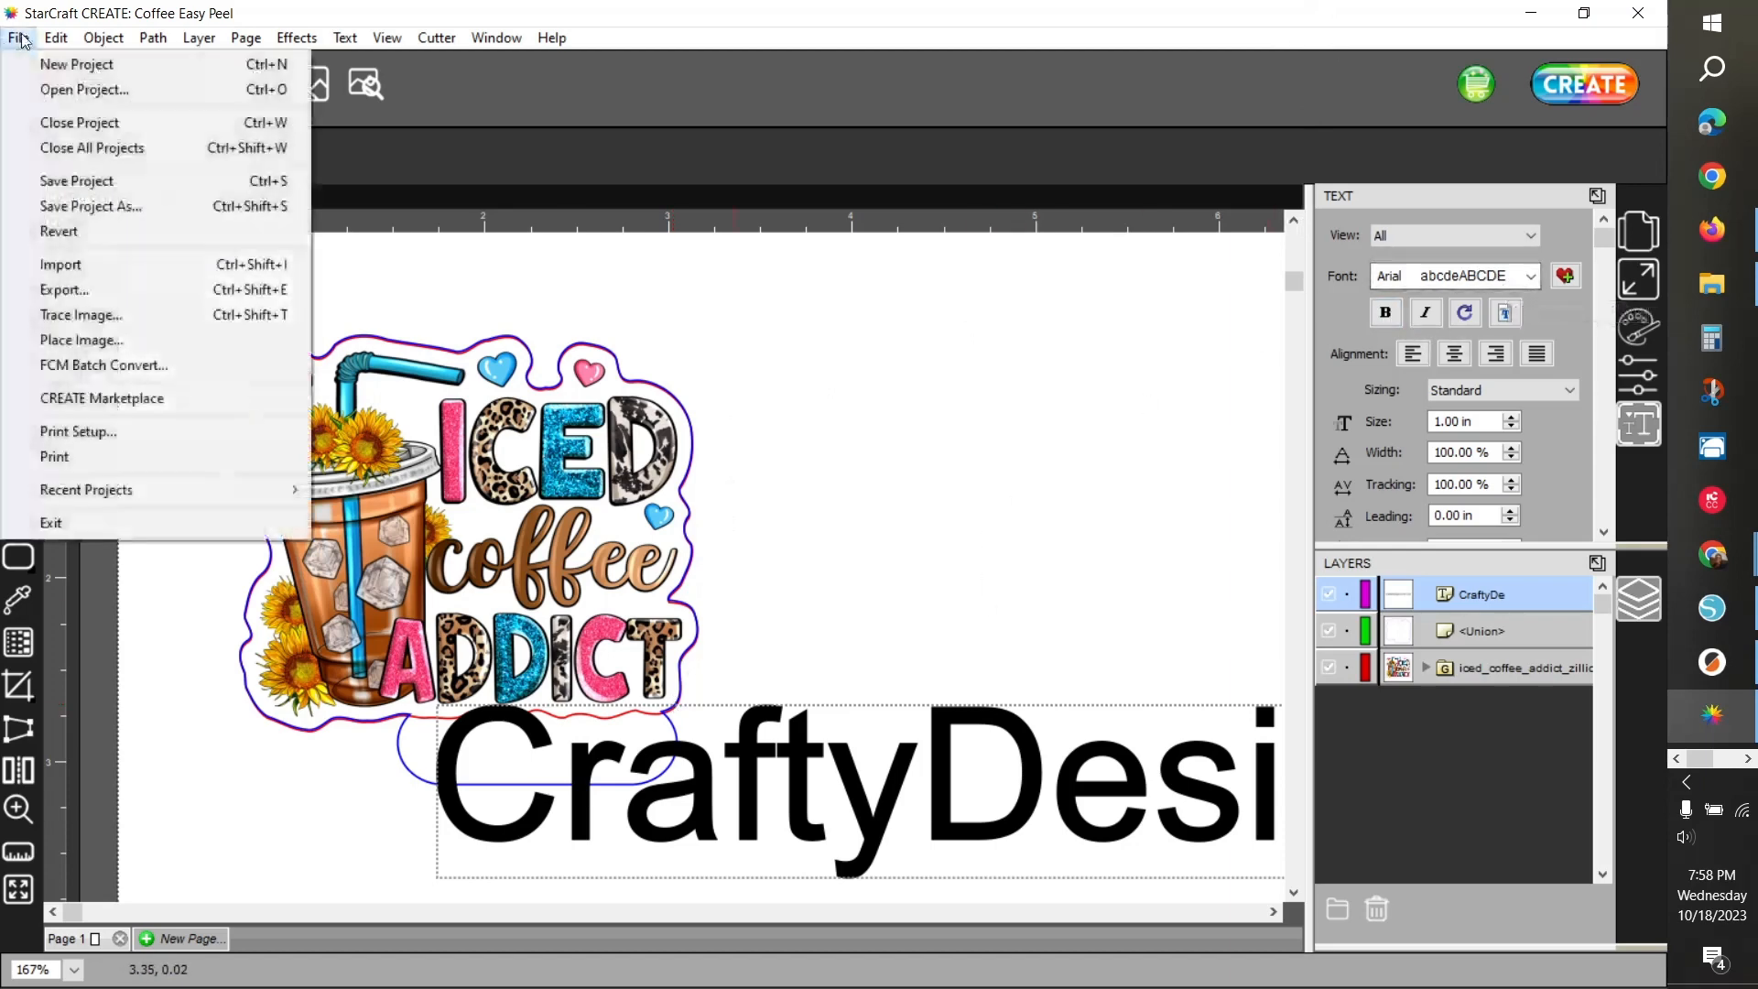
pyautogui.click(74, 205)
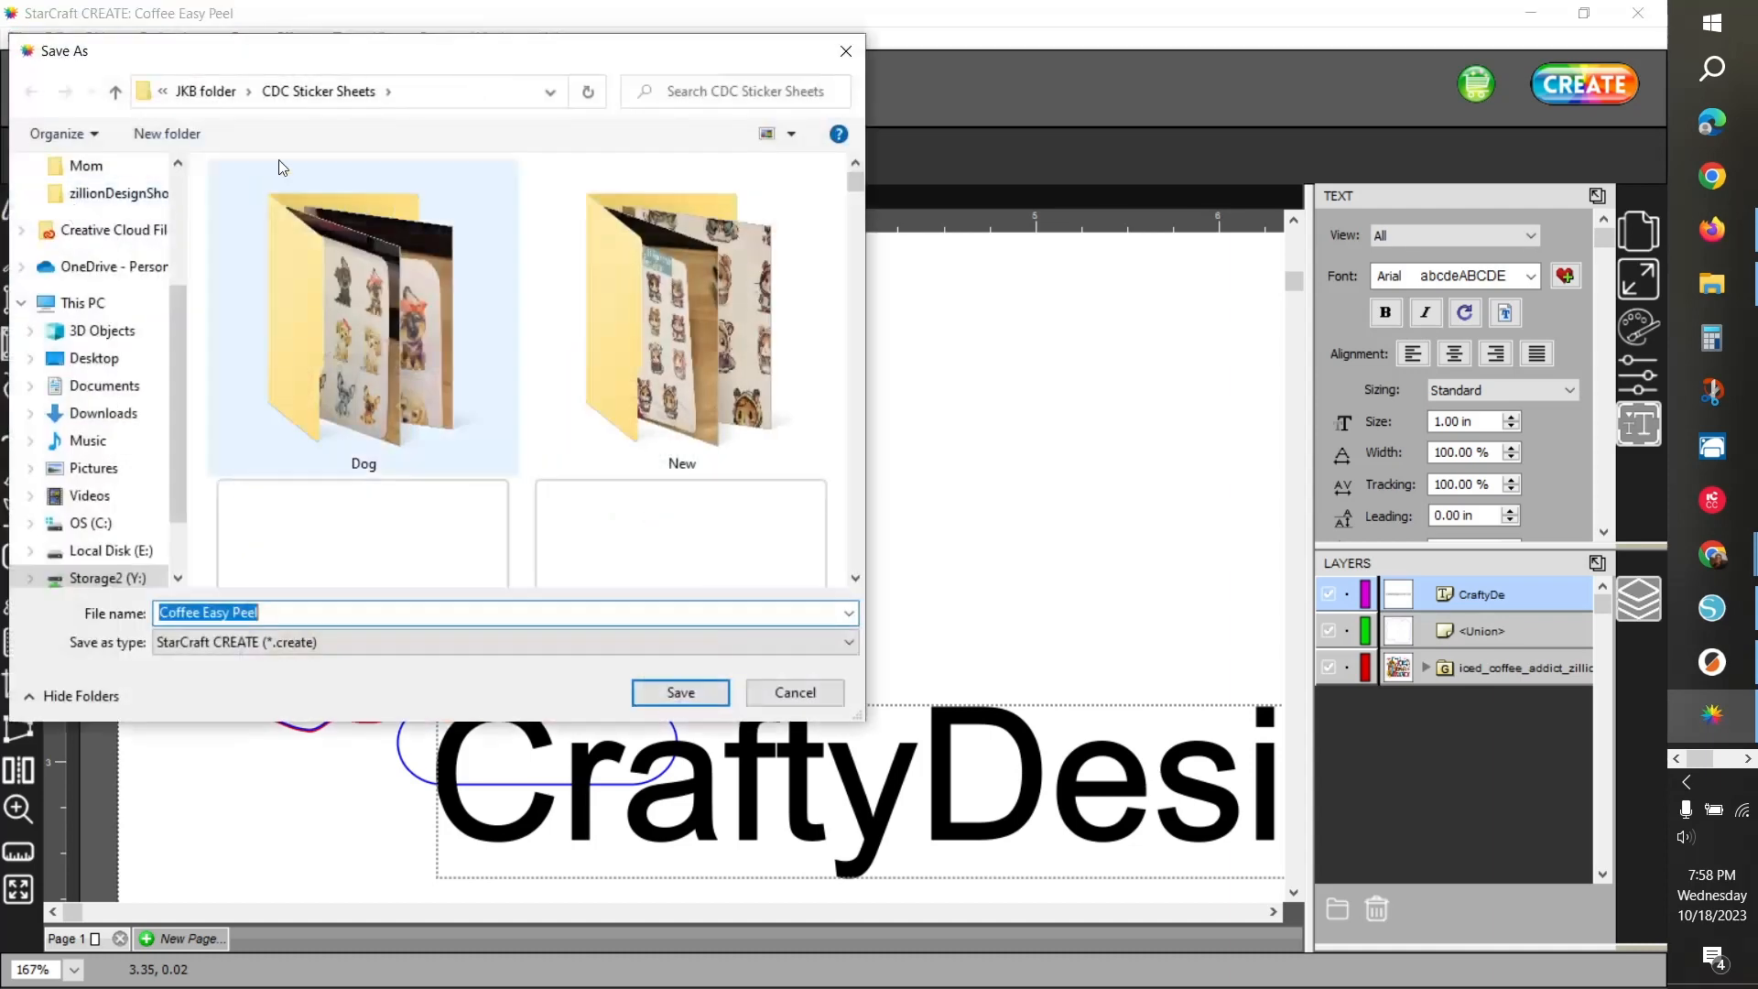
pyautogui.click(211, 92)
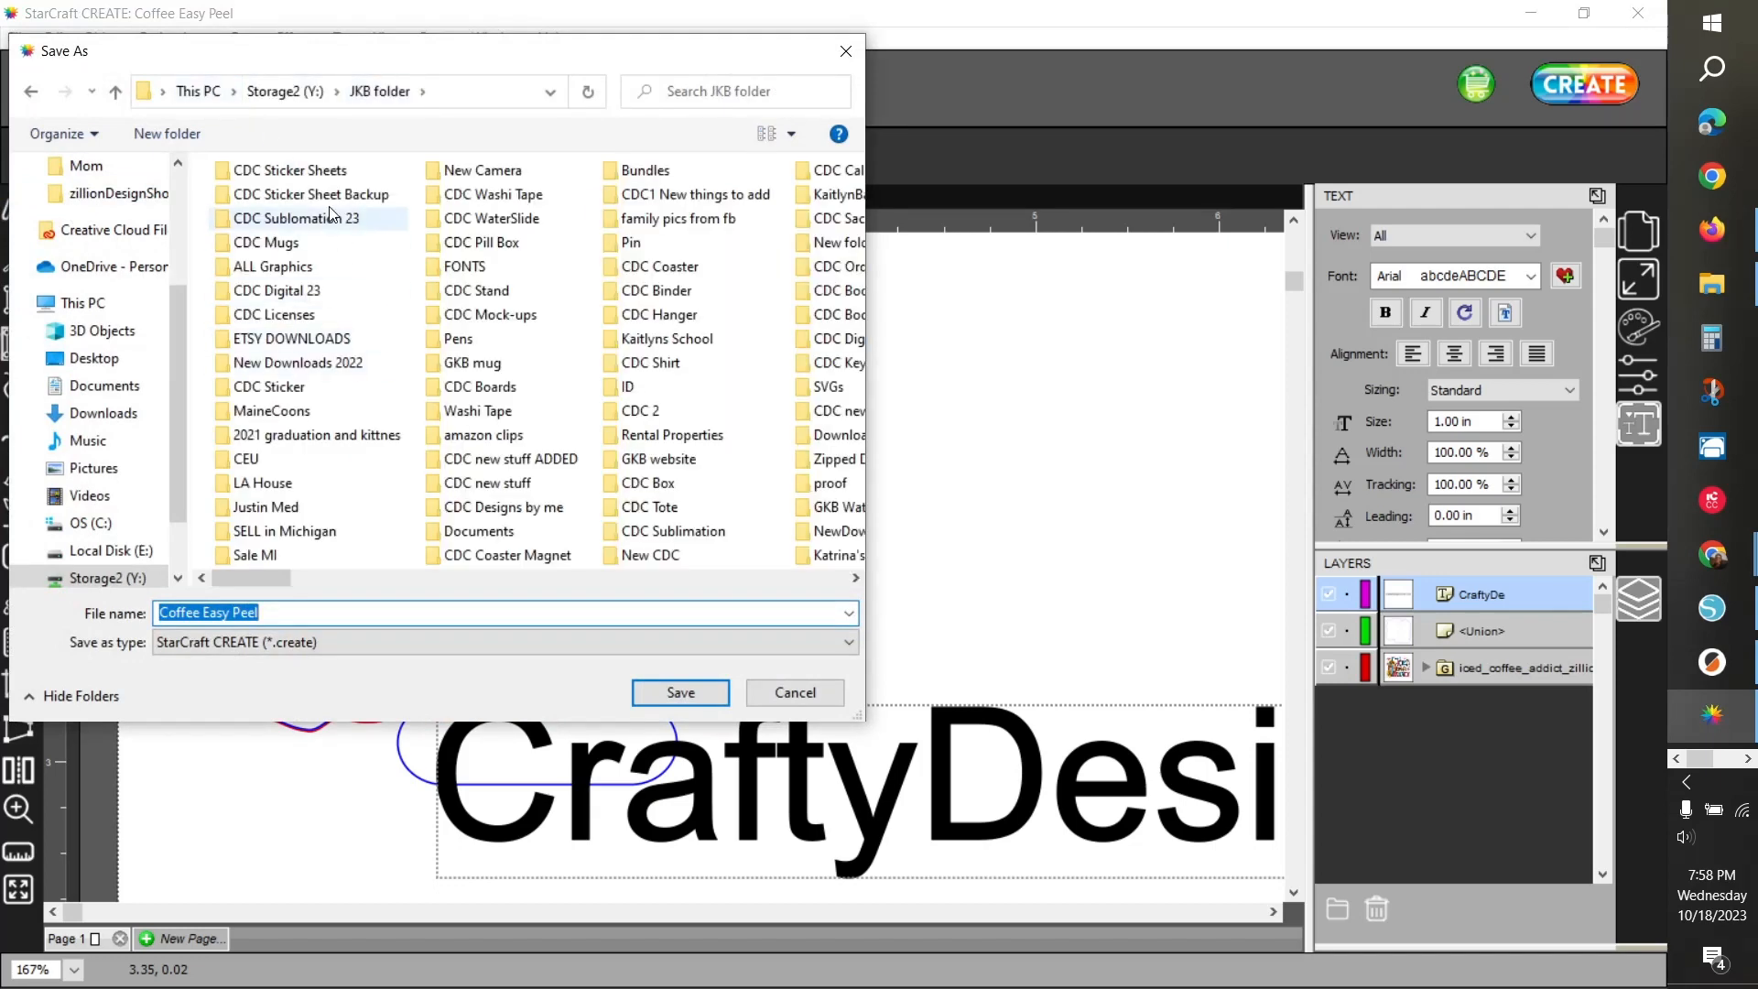
pyautogui.doubleClick(286, 203)
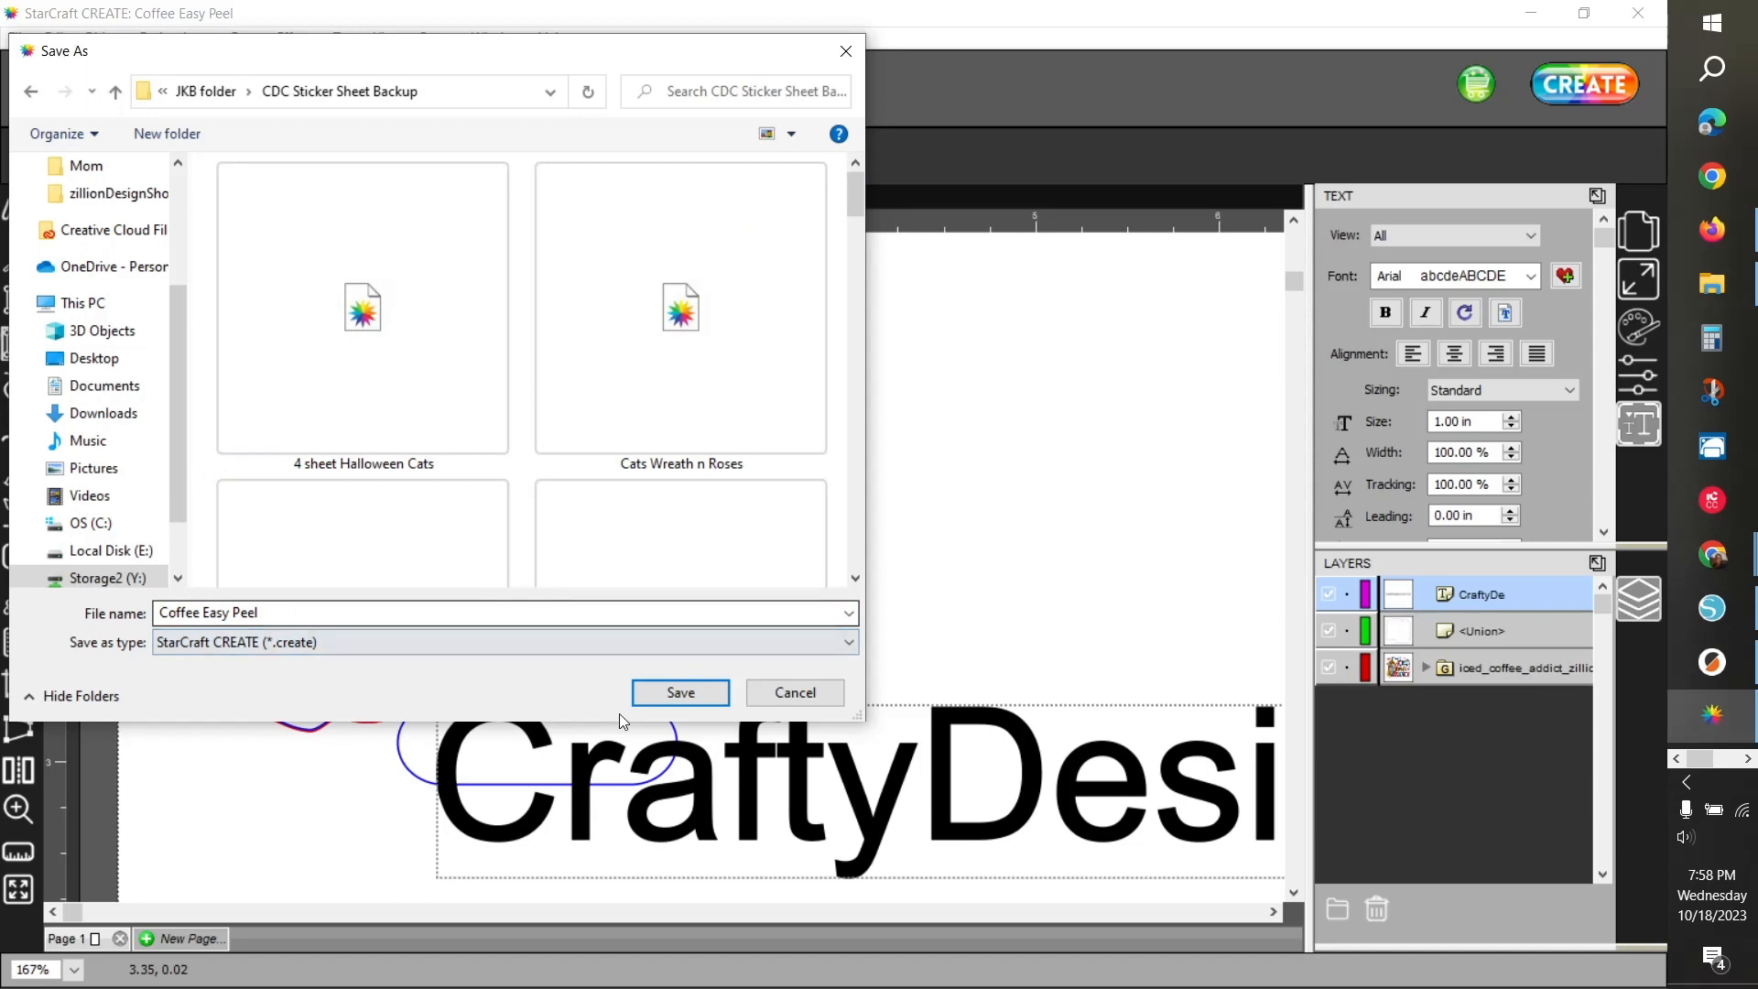
pyautogui.click(680, 692)
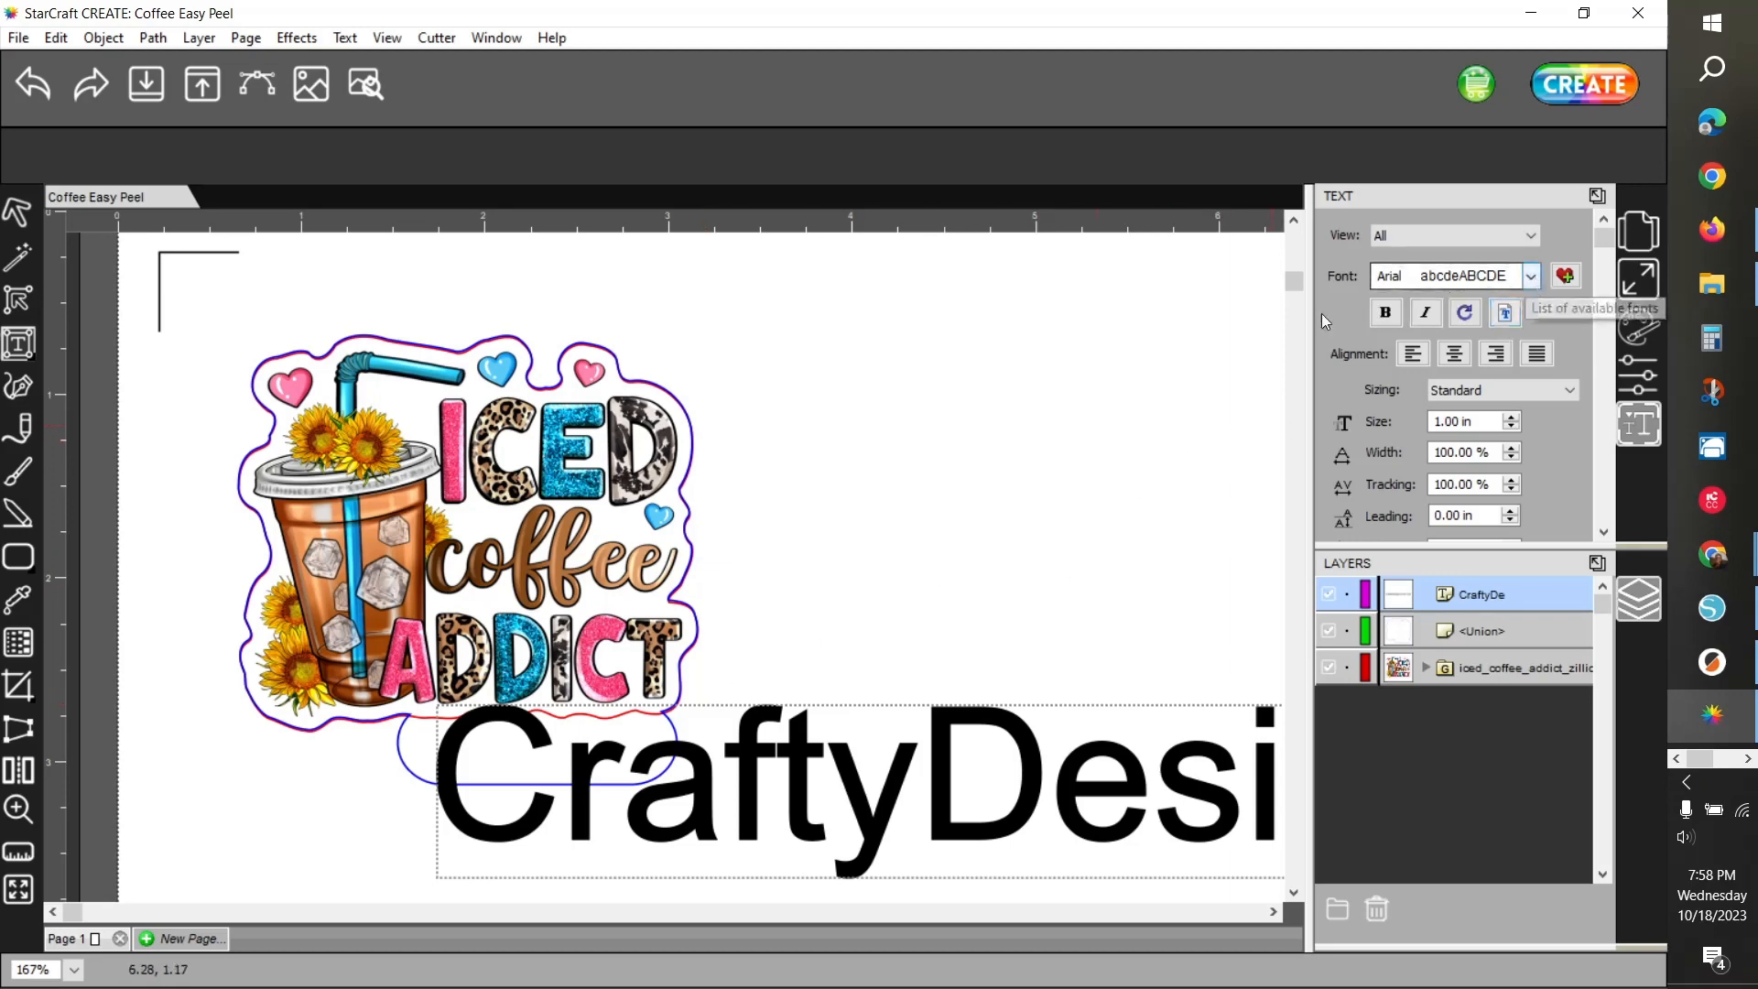
# Change the shop name text's font to Grade Book Font
pyautogui.click(1532, 275)
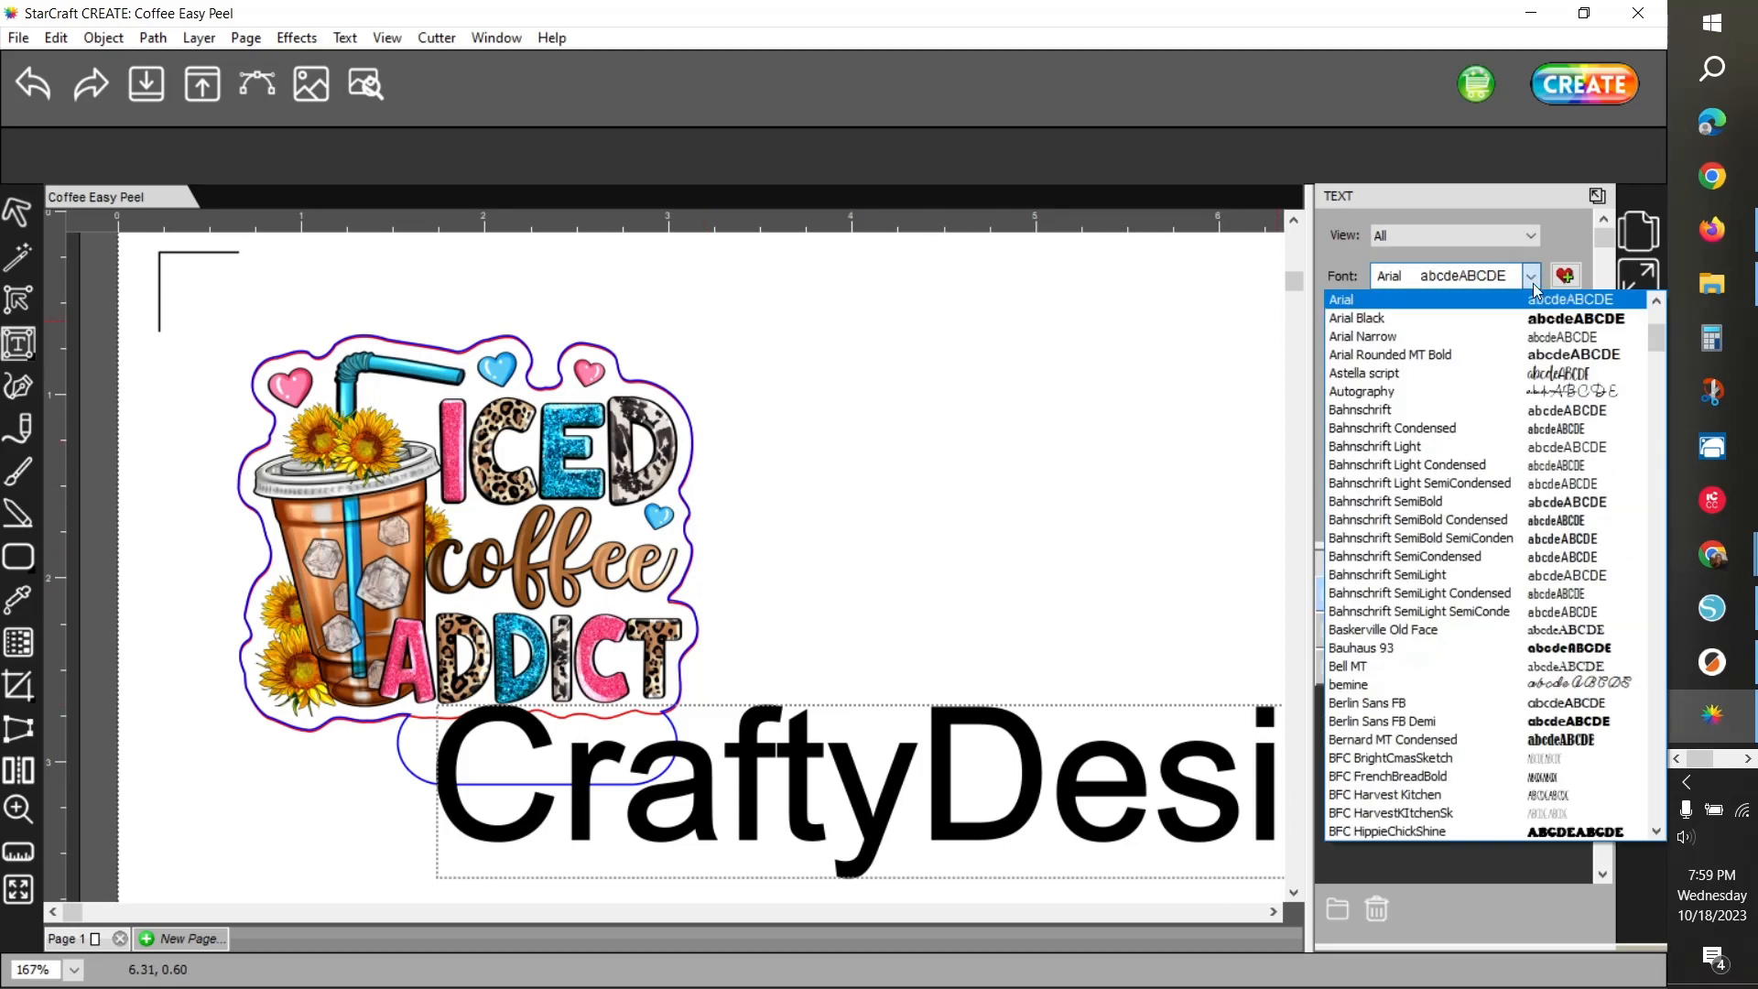
pyautogui.scroll(-3, 1538, 714)
pyautogui.click(1536, 712)
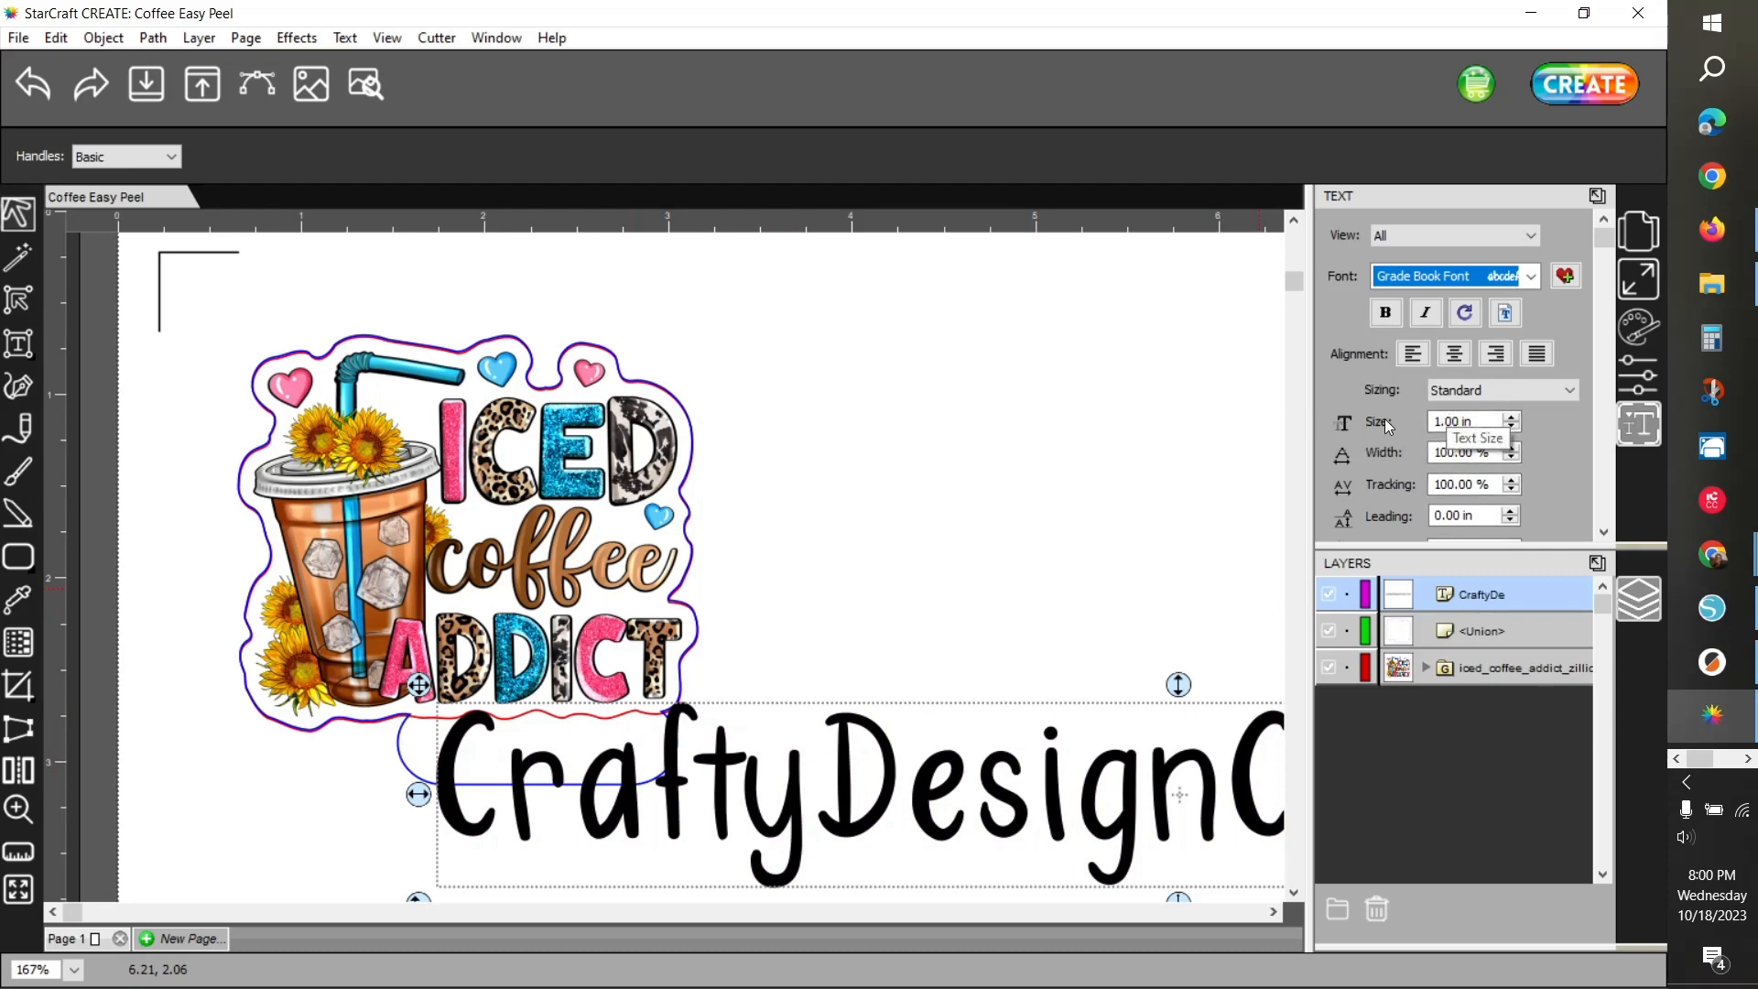
# Try text sizes of 0.75 in and 0.07 in for the shop name
pyautogui.moveTo(1430, 422); pyautogui.dragTo(1451, 421)
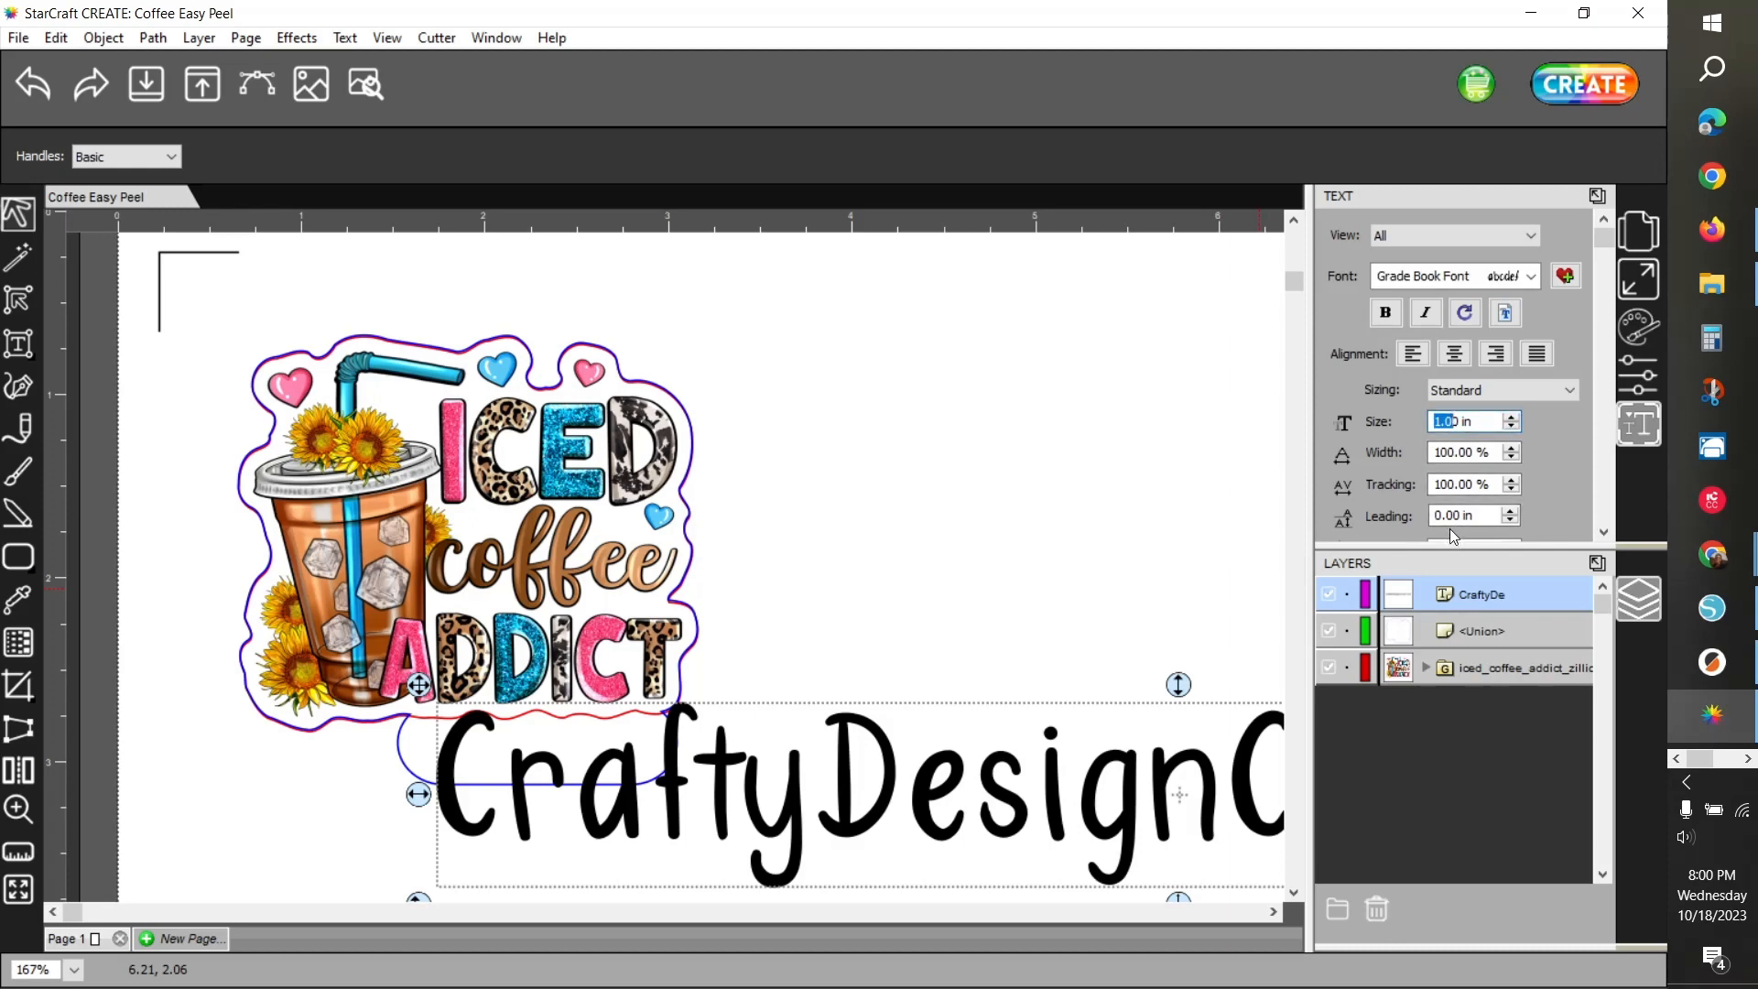
pyautogui.write('.75')
pyautogui.press('Tab')
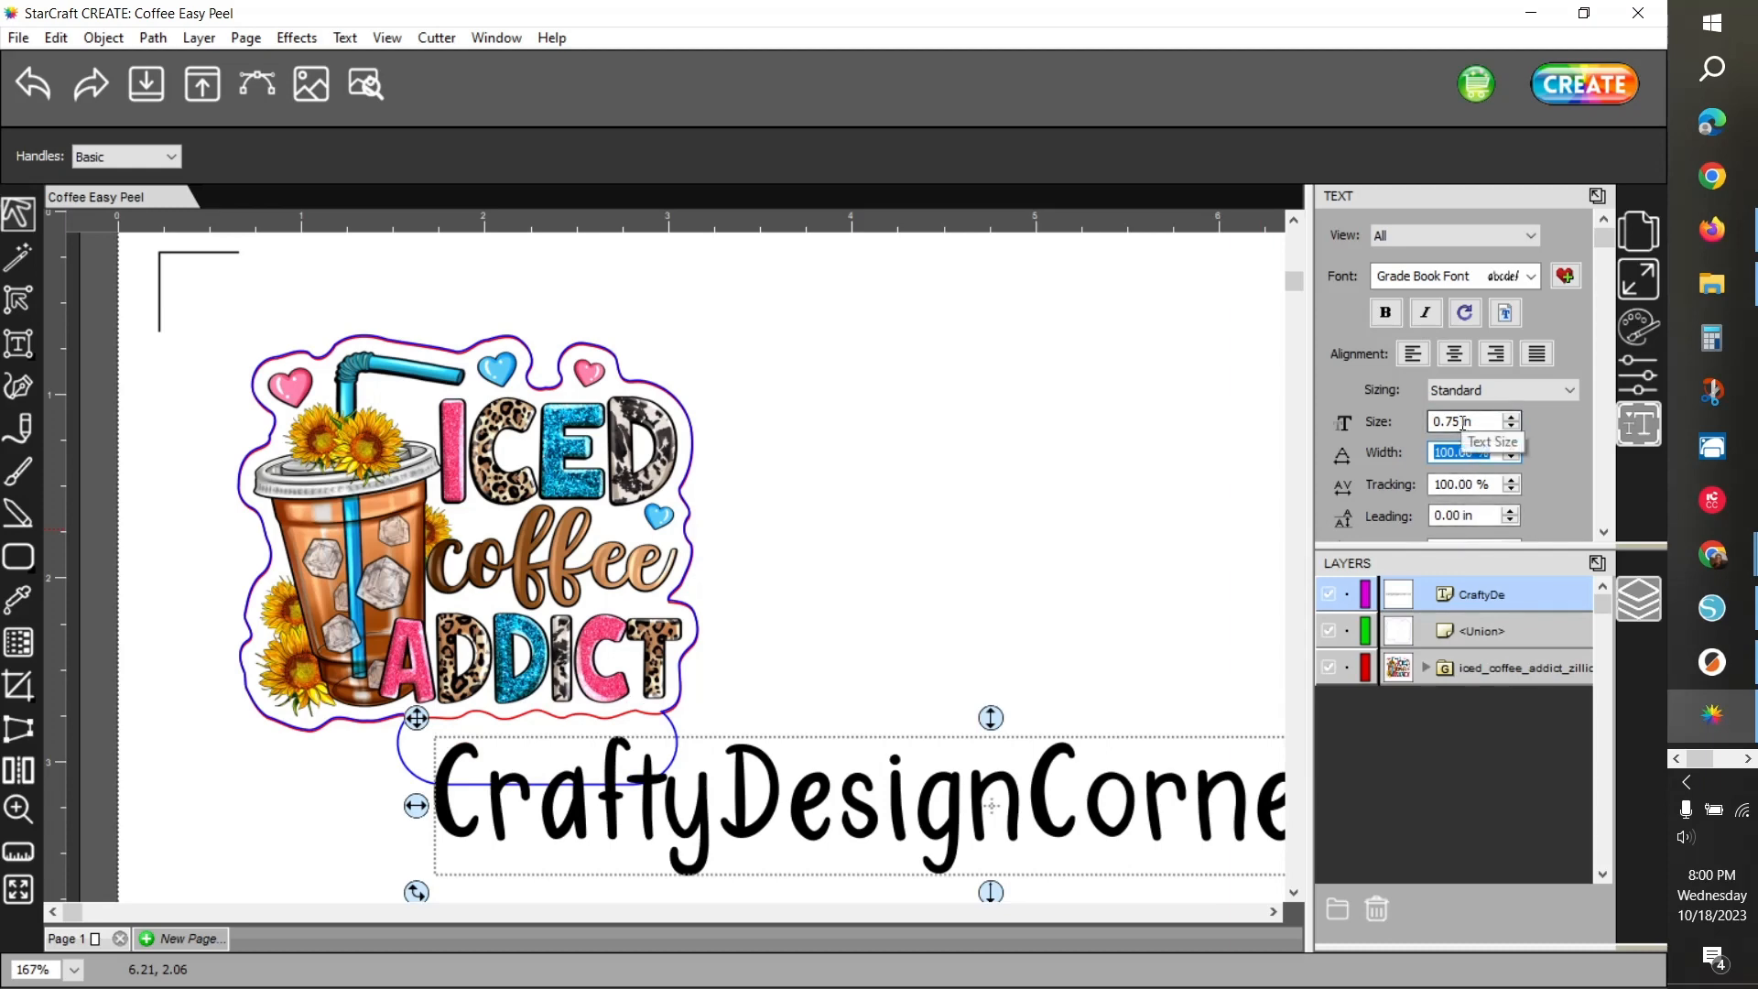
pyautogui.moveTo(1434, 421); pyautogui.dragTo(1456, 420)
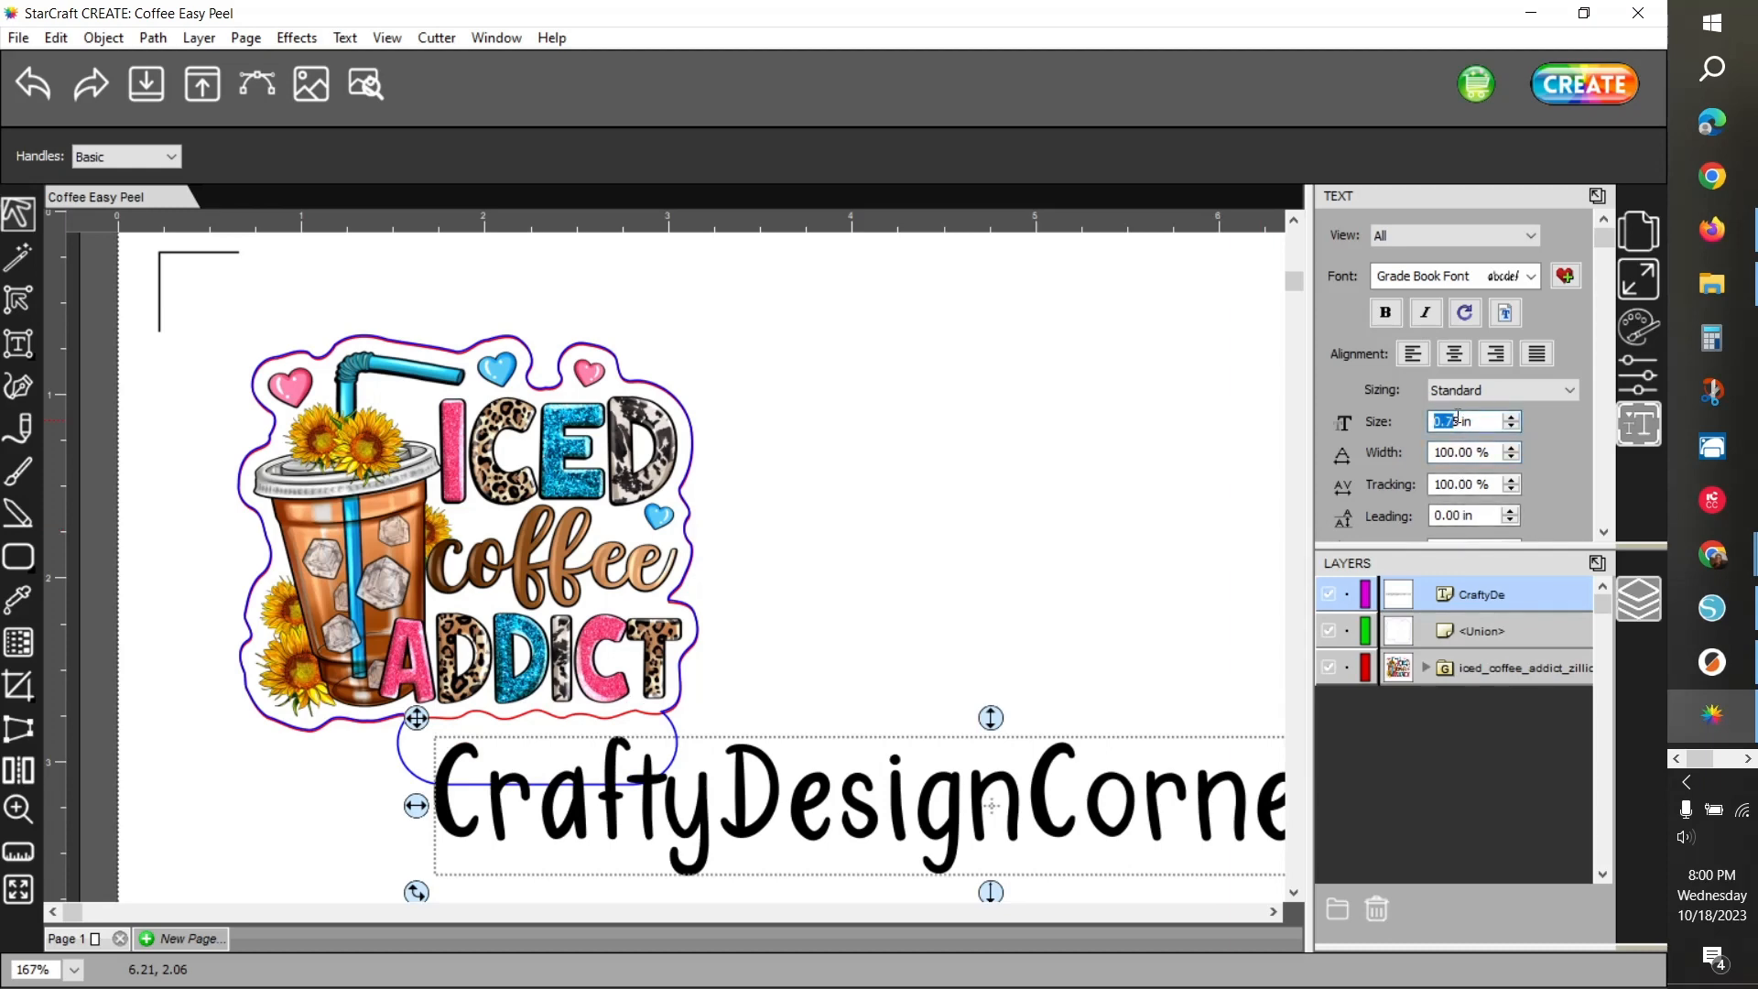
pyautogui.write('.07')
pyautogui.press('Tab')
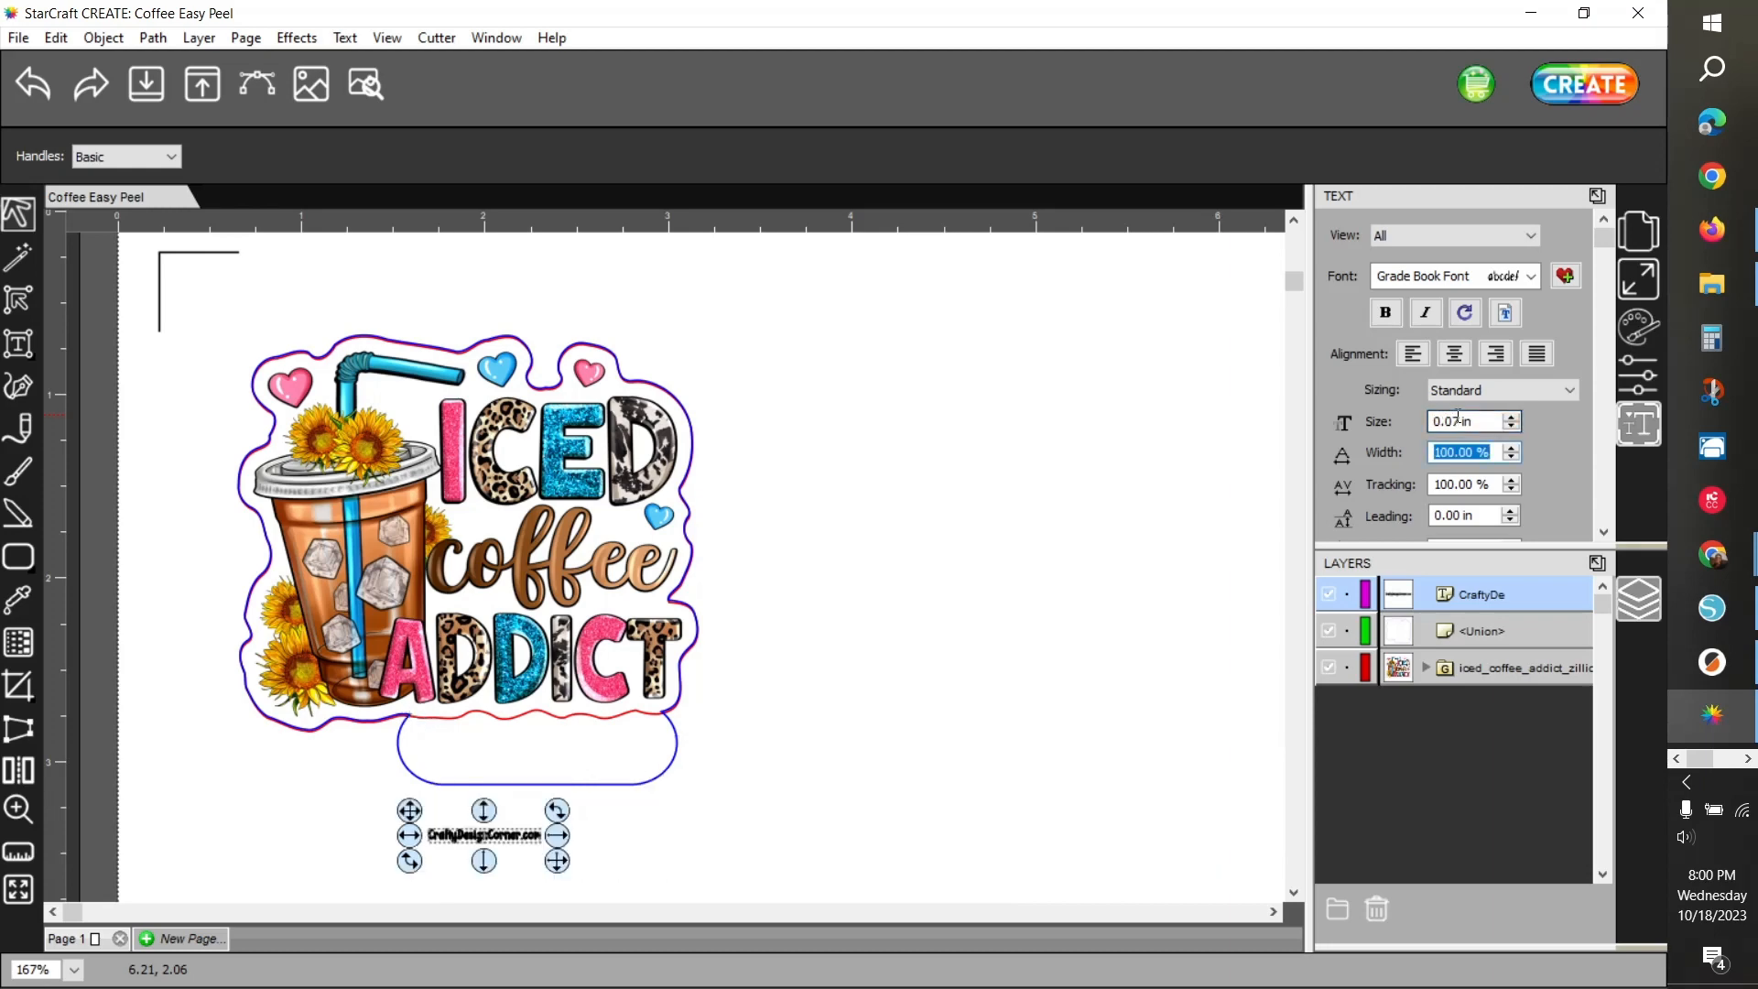
# Set the shop name text's size to 0.17 in
pyautogui.moveTo(1433, 421); pyautogui.dragTo(1456, 421)
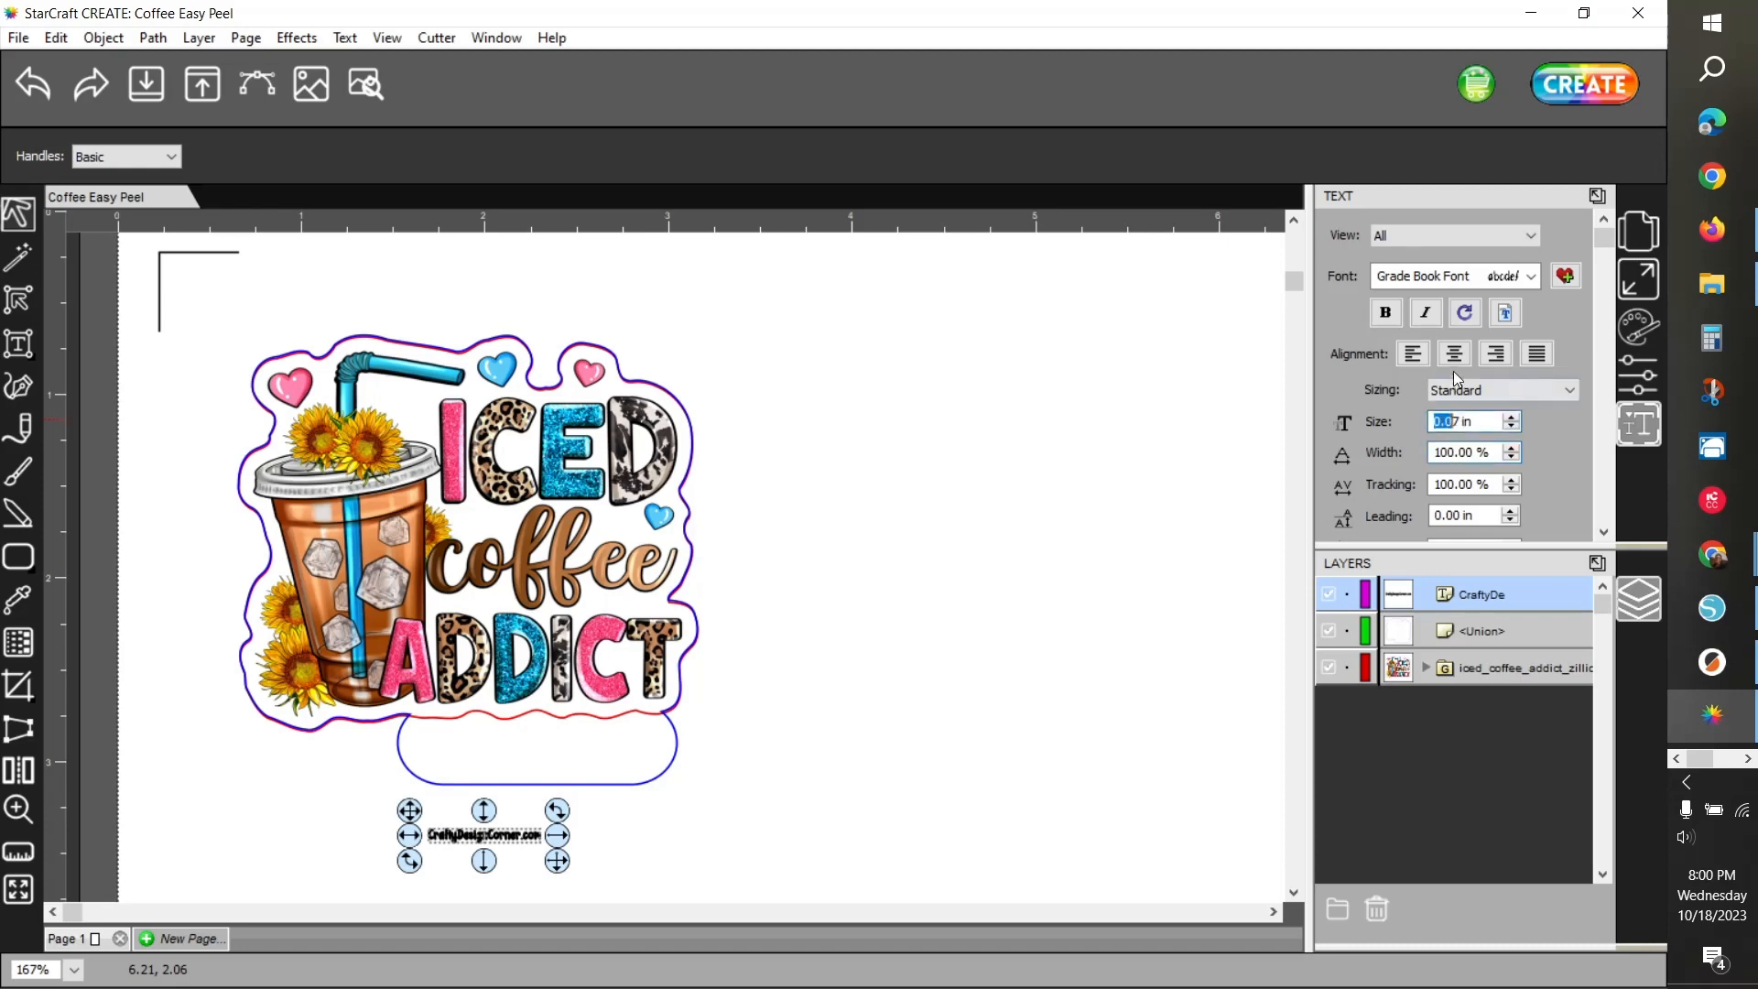
pyautogui.press('Right')
pyautogui.write('1')
pyautogui.press('Tab')
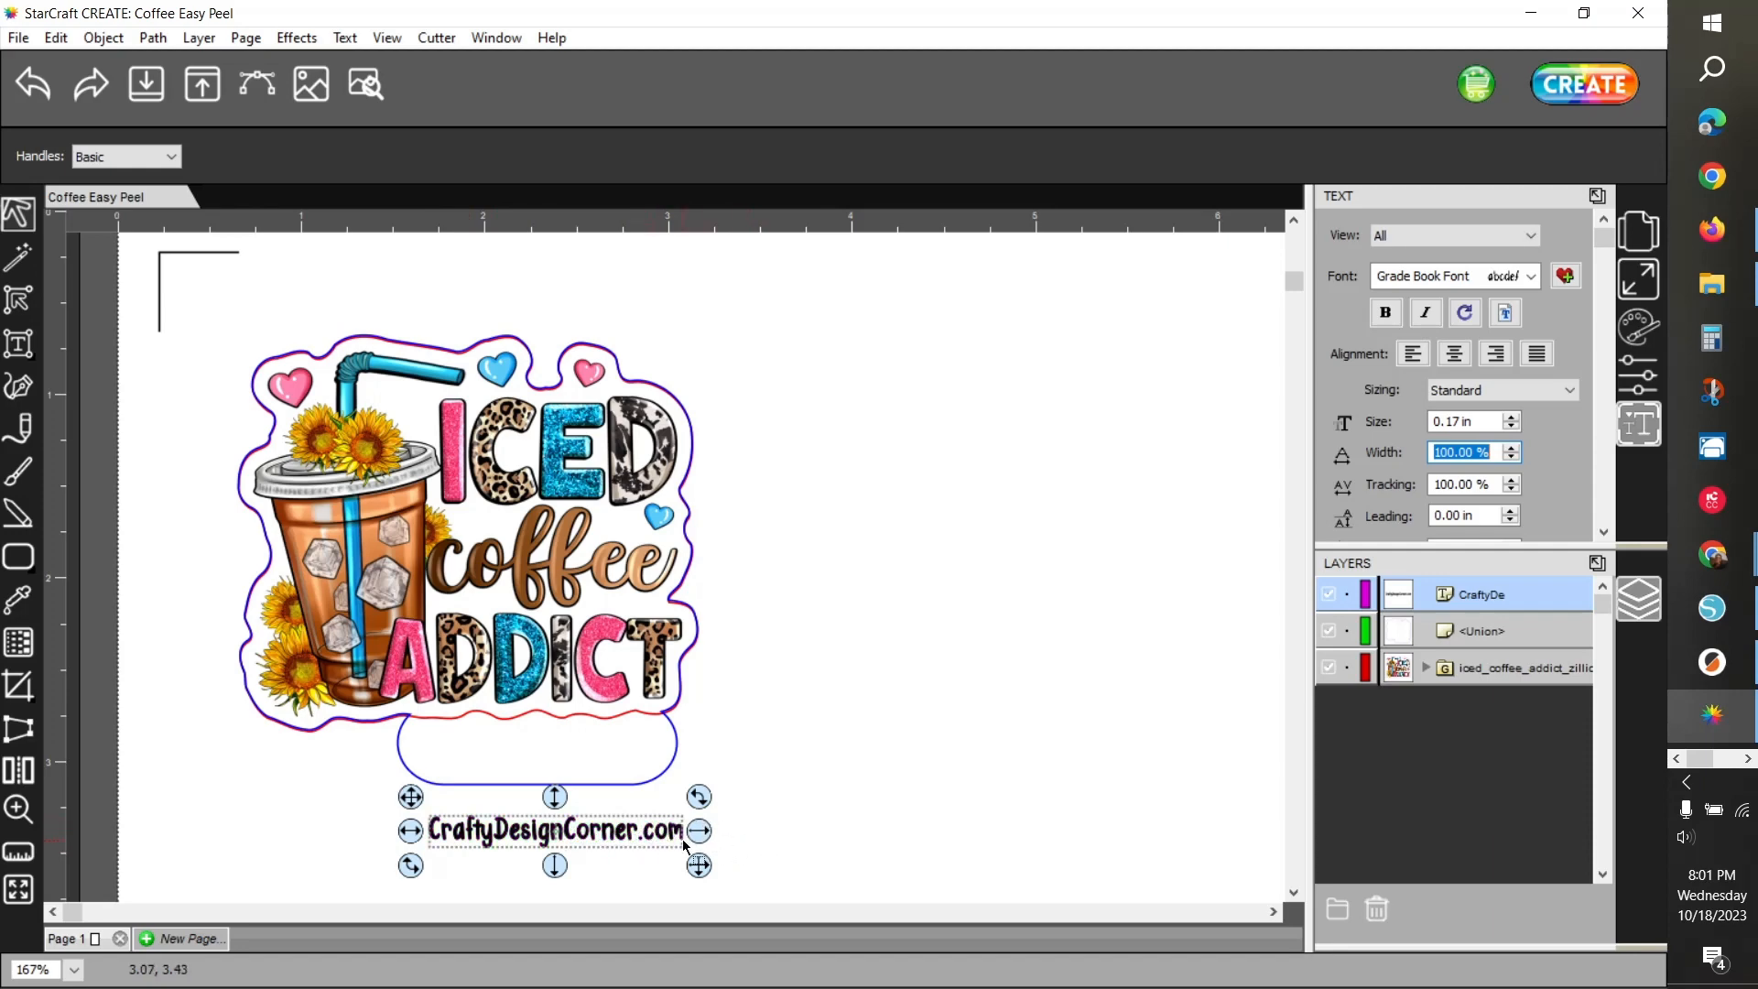
# Move the shop name text into the blue tab below the sticker and nudge it to X 1.589 in, Y 2.873 in
pyautogui.moveTo(635, 834); pyautogui.dragTo(613, 750)
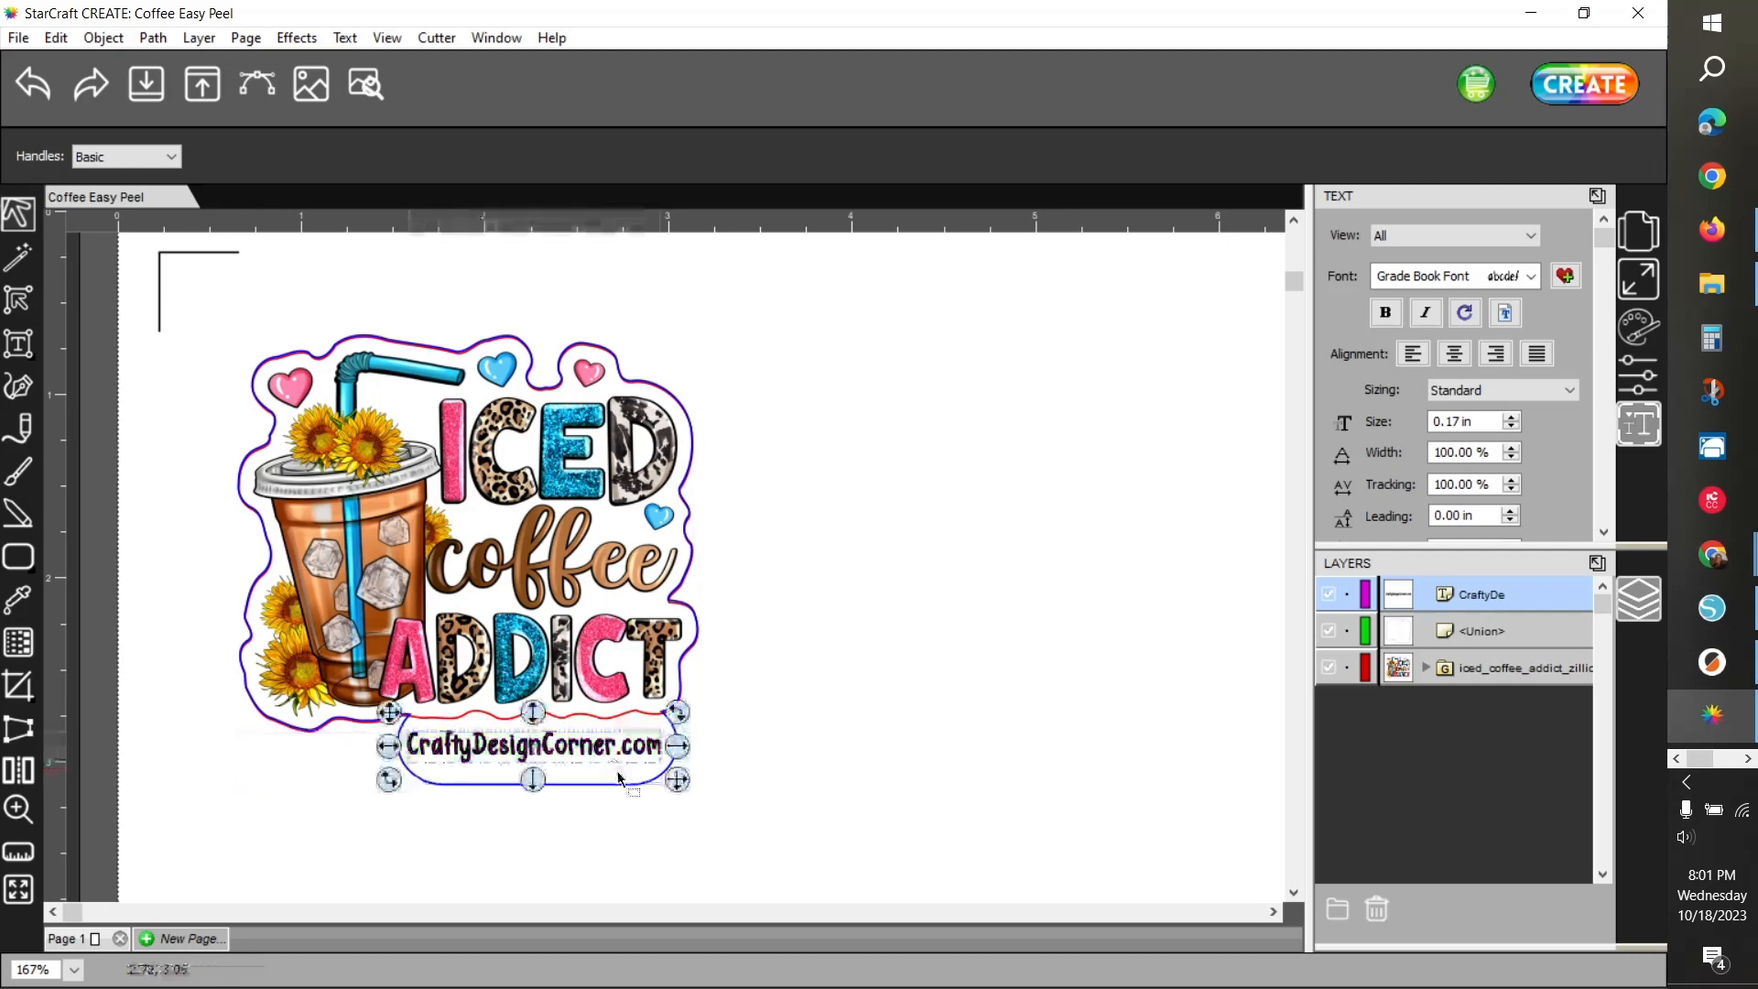
pyautogui.click(1636, 293)
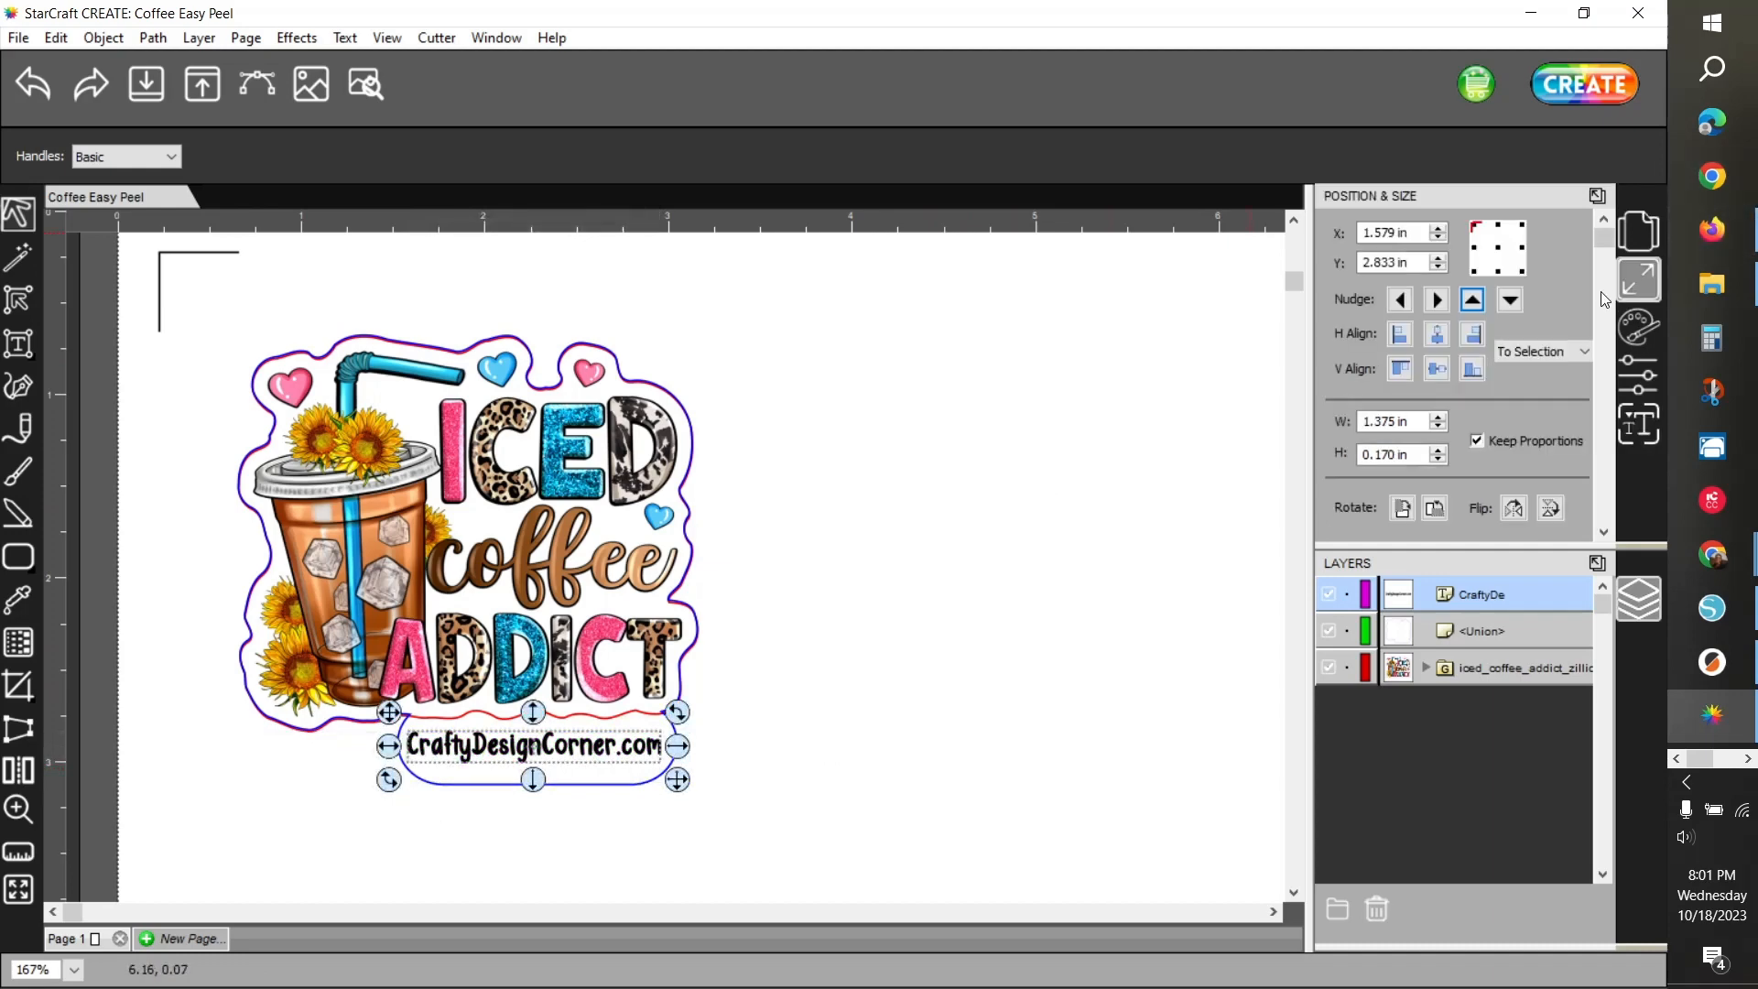
pyautogui.click(1508, 302)
pyautogui.click(1507, 307)
pyautogui.click(1506, 306)
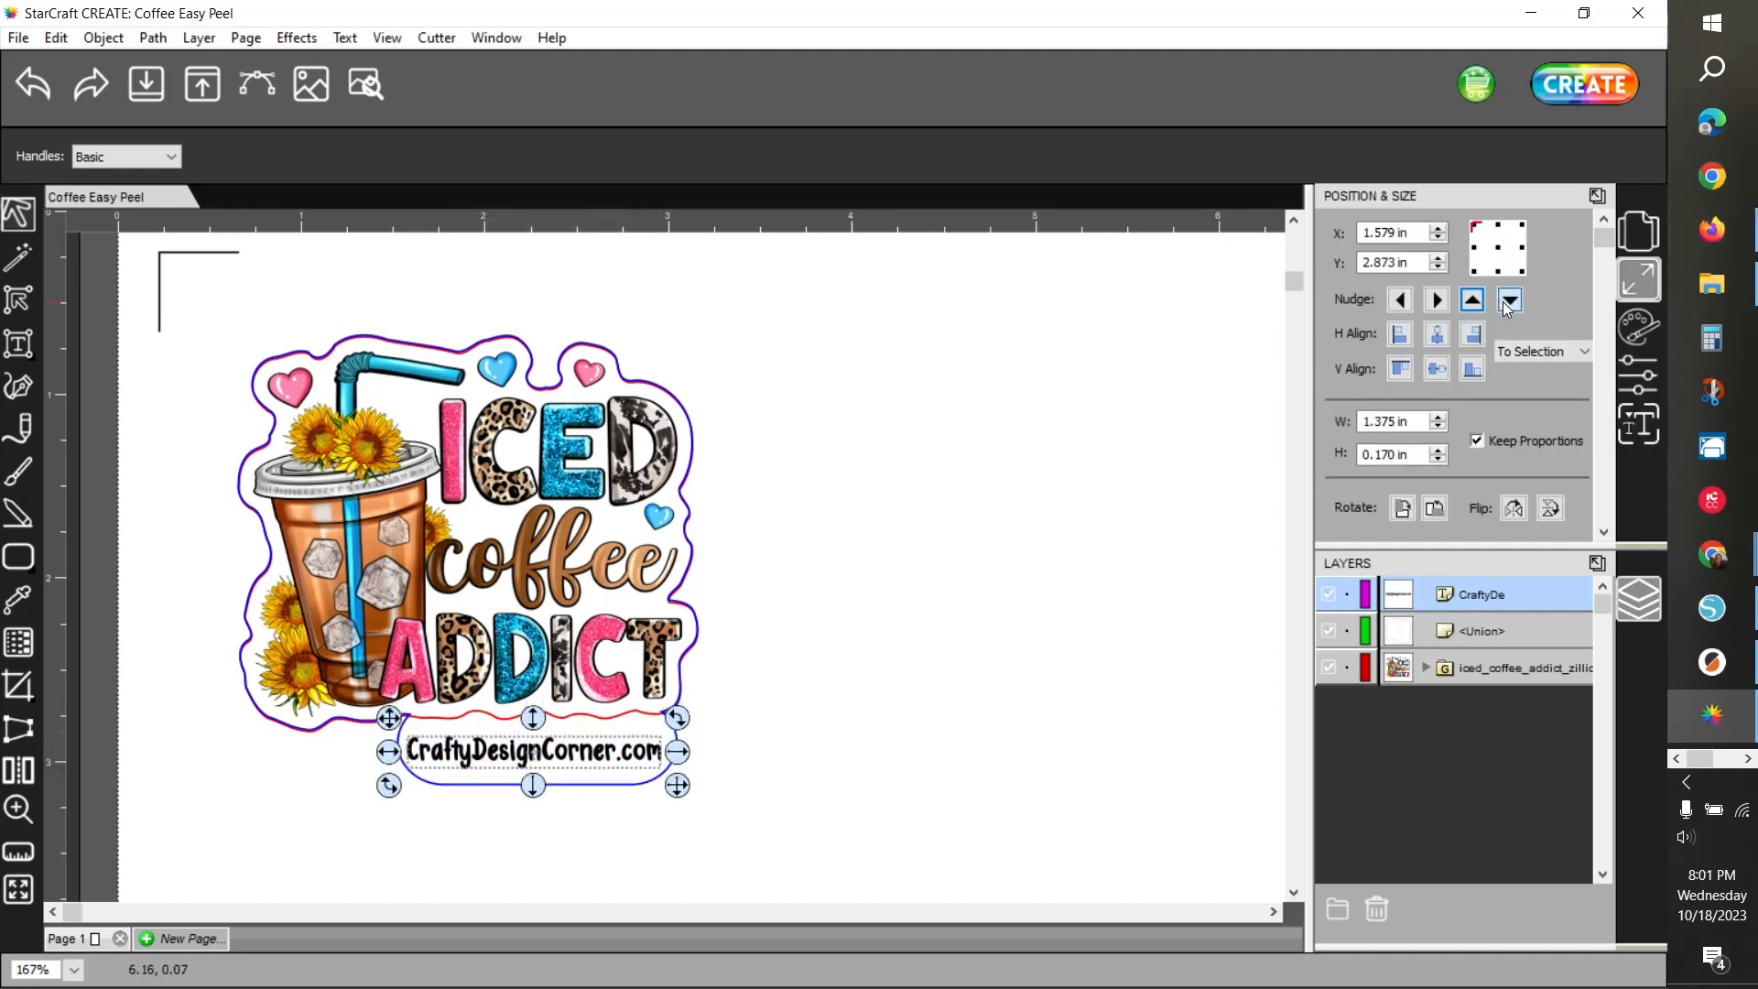
pyautogui.click(1507, 306)
pyautogui.click(1440, 302)
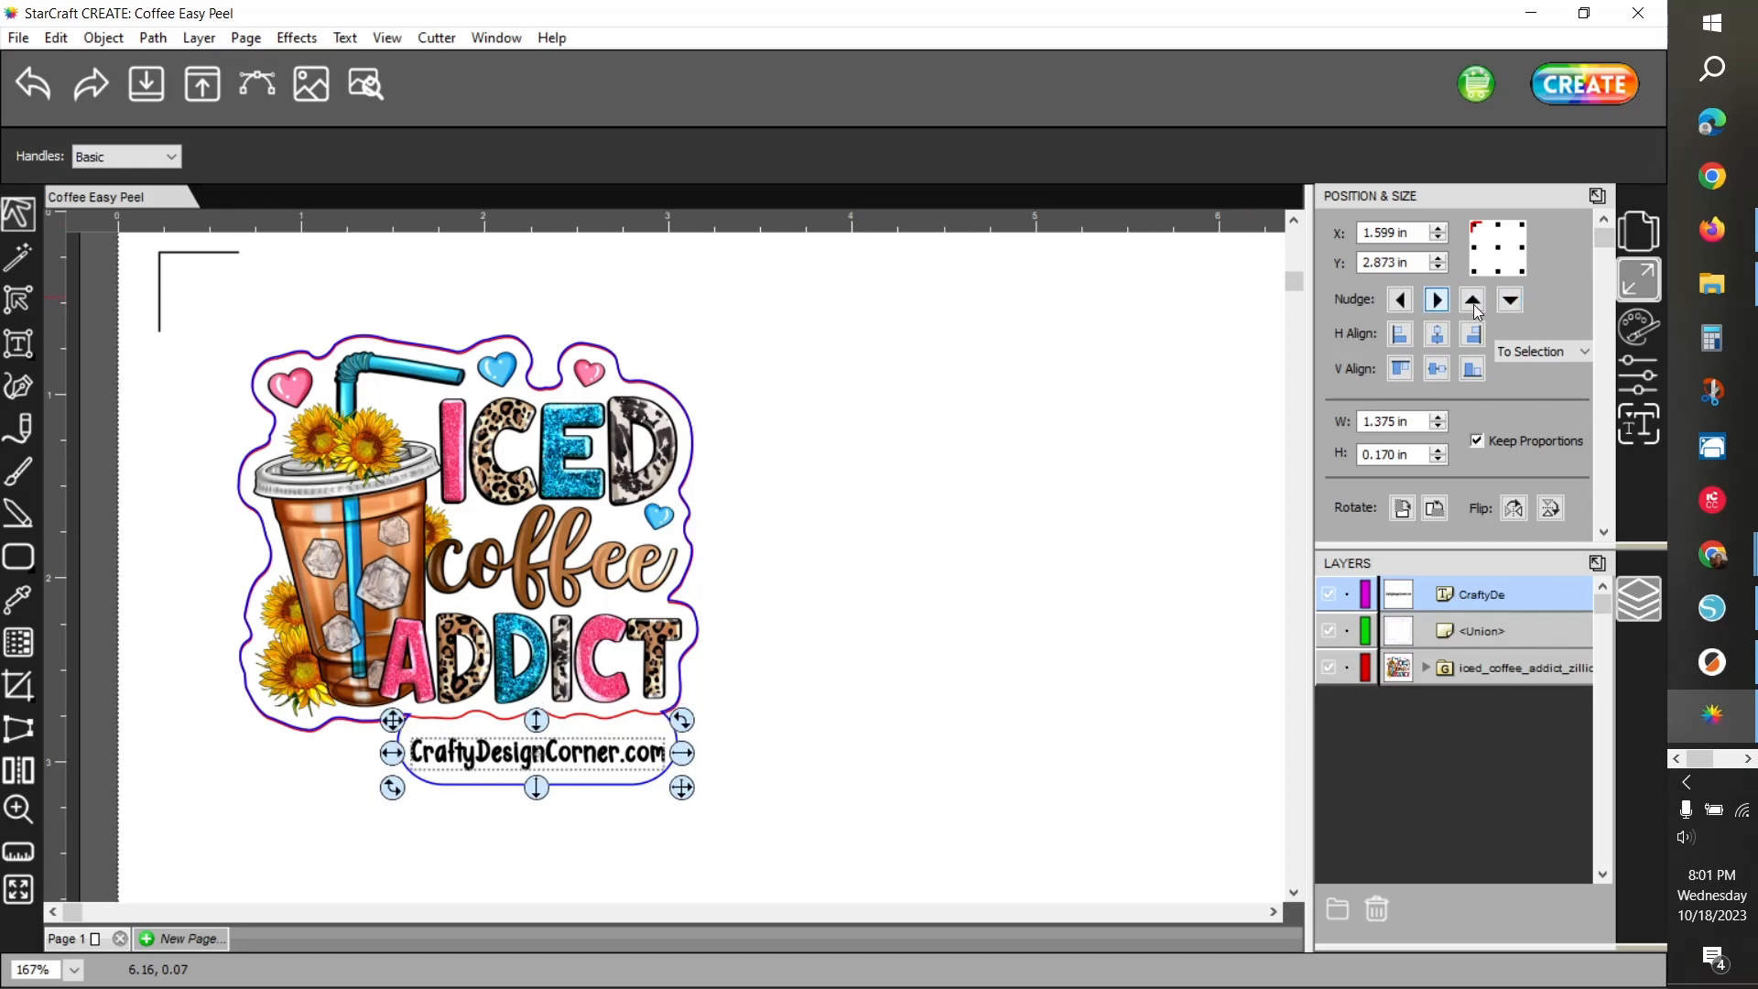
pyautogui.click(1401, 302)
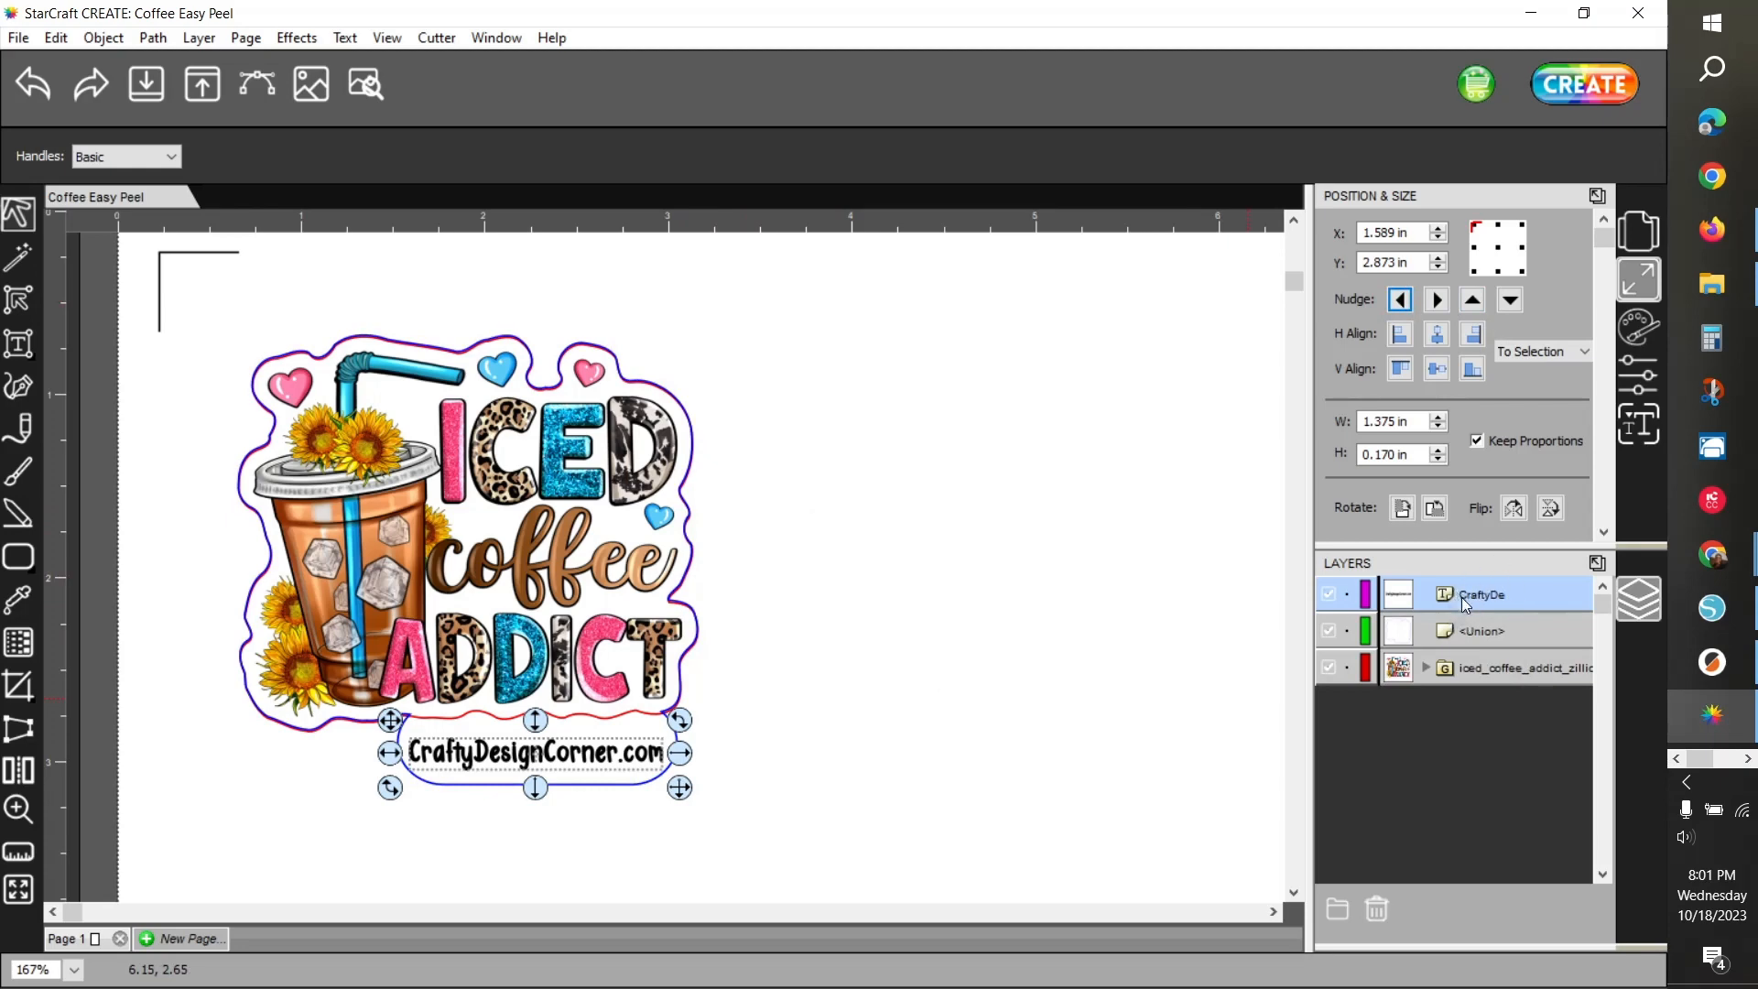
# Check the shop name text's cut line type and preview the project's cut lines
pyautogui.click(1637, 379)
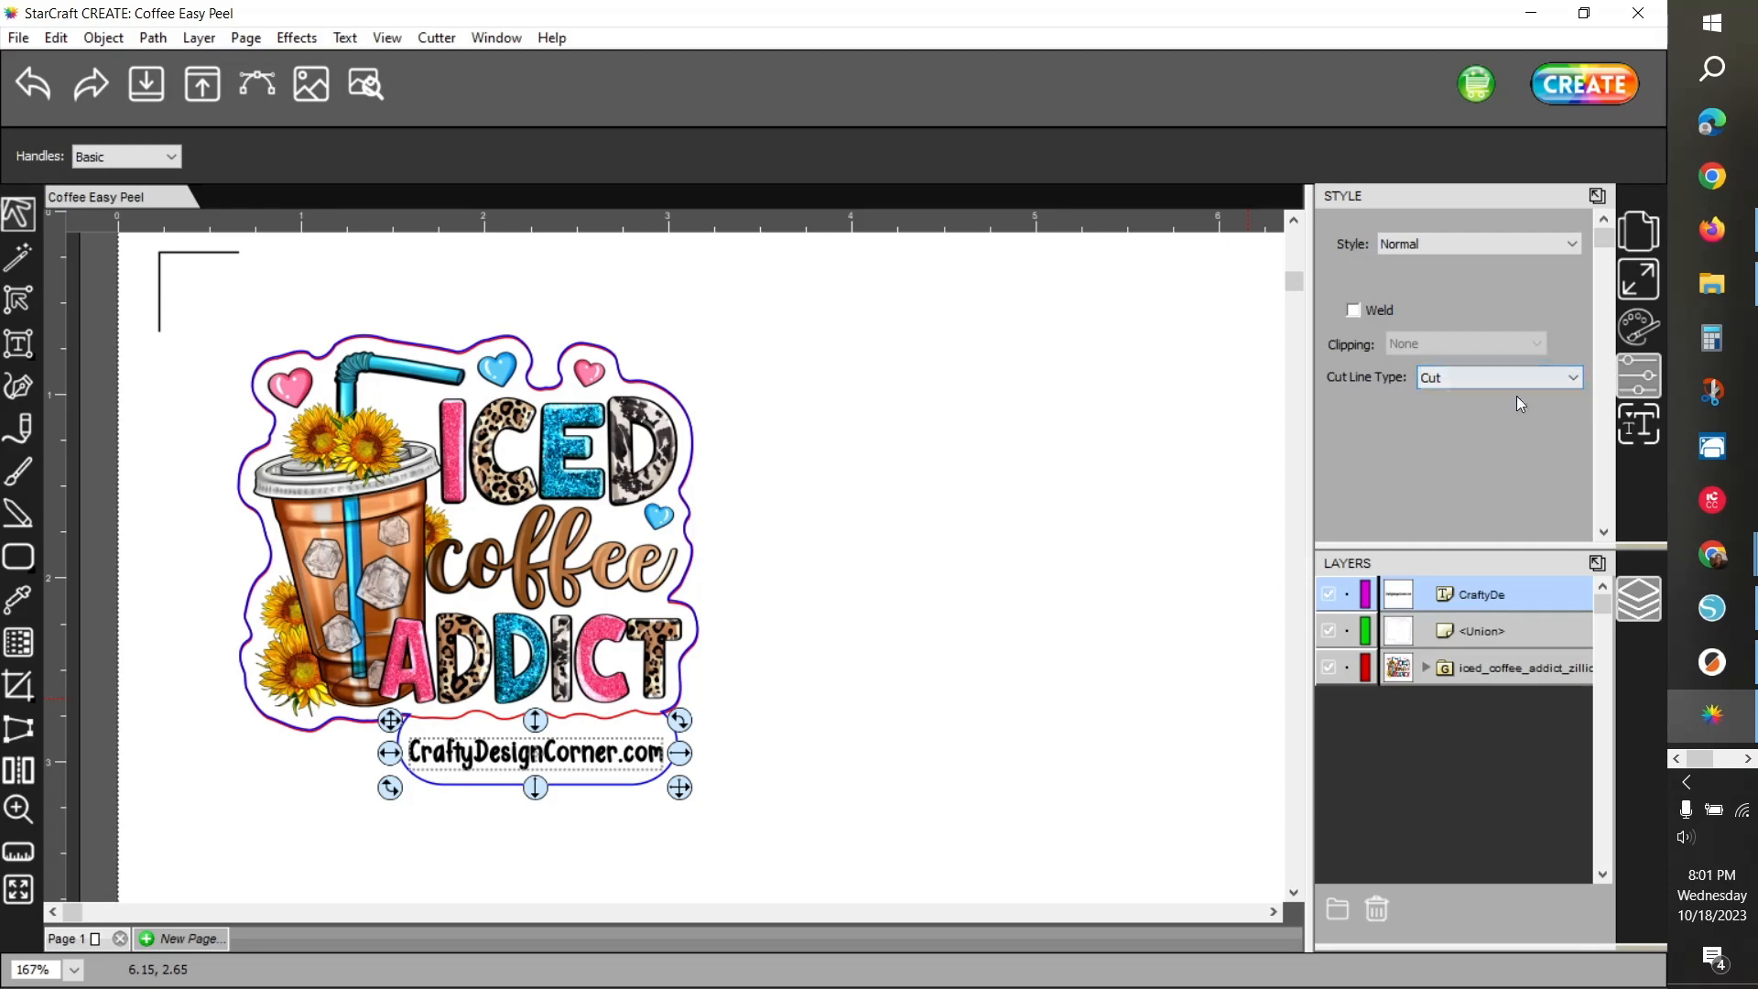
pyautogui.click(366, 88)
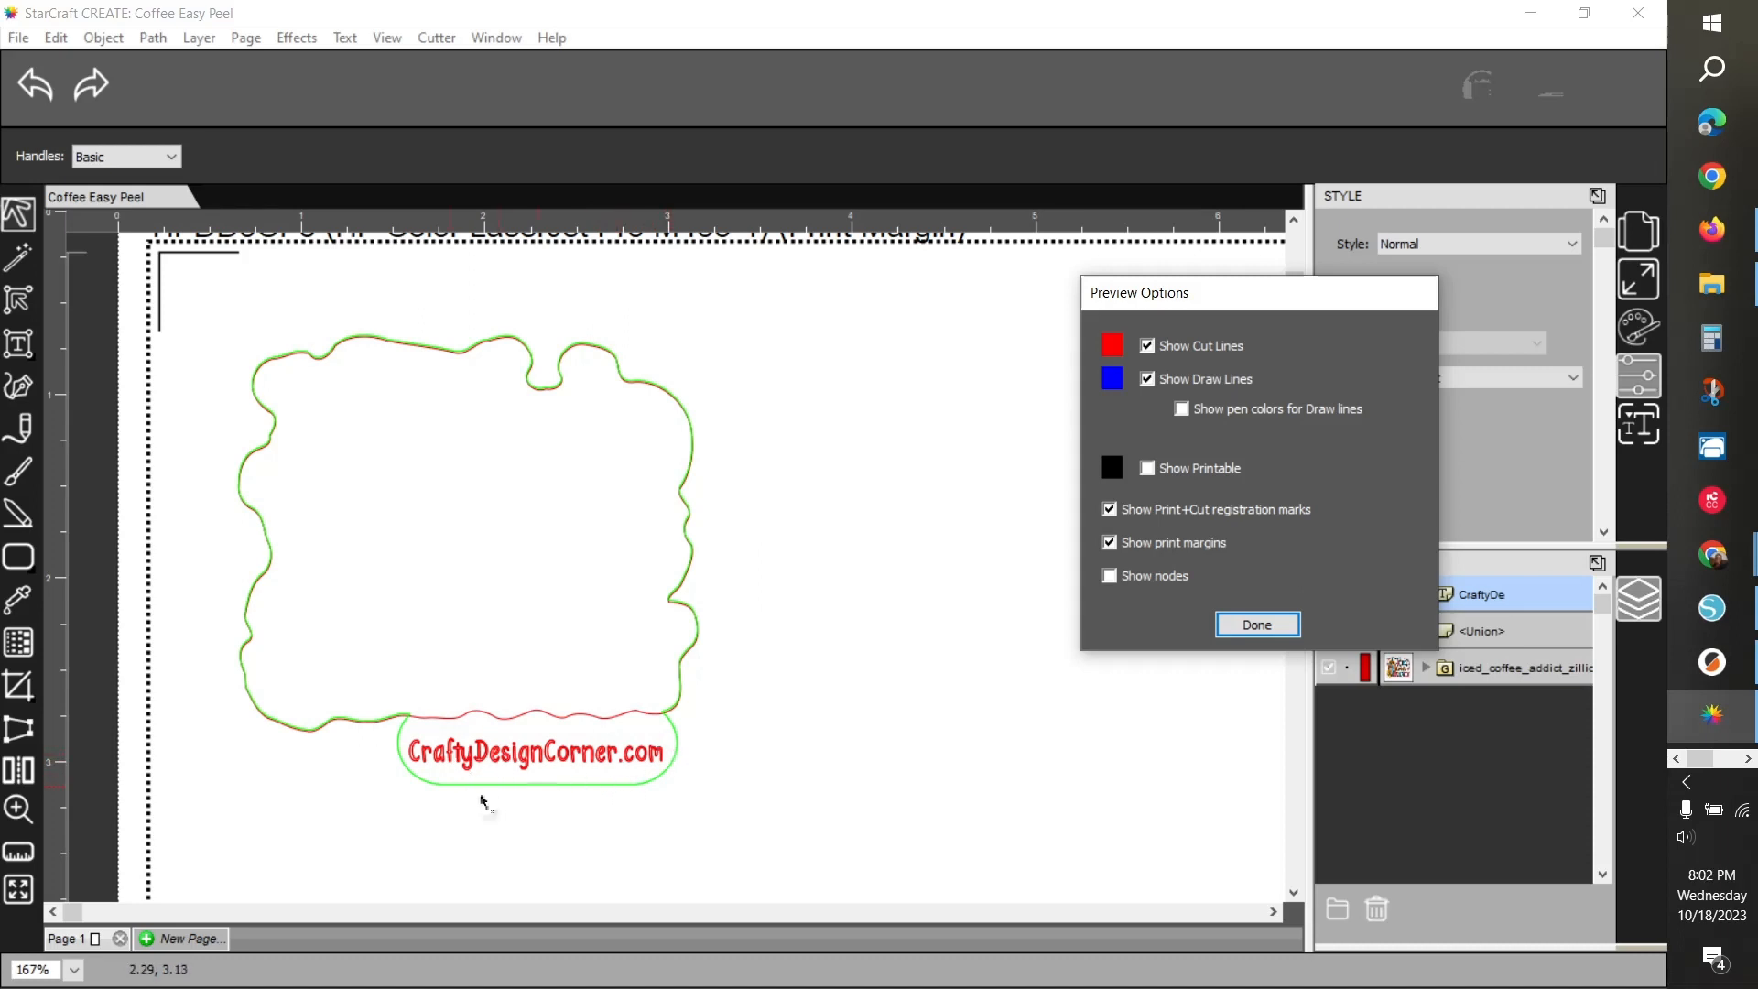
pyautogui.click(1257, 624)
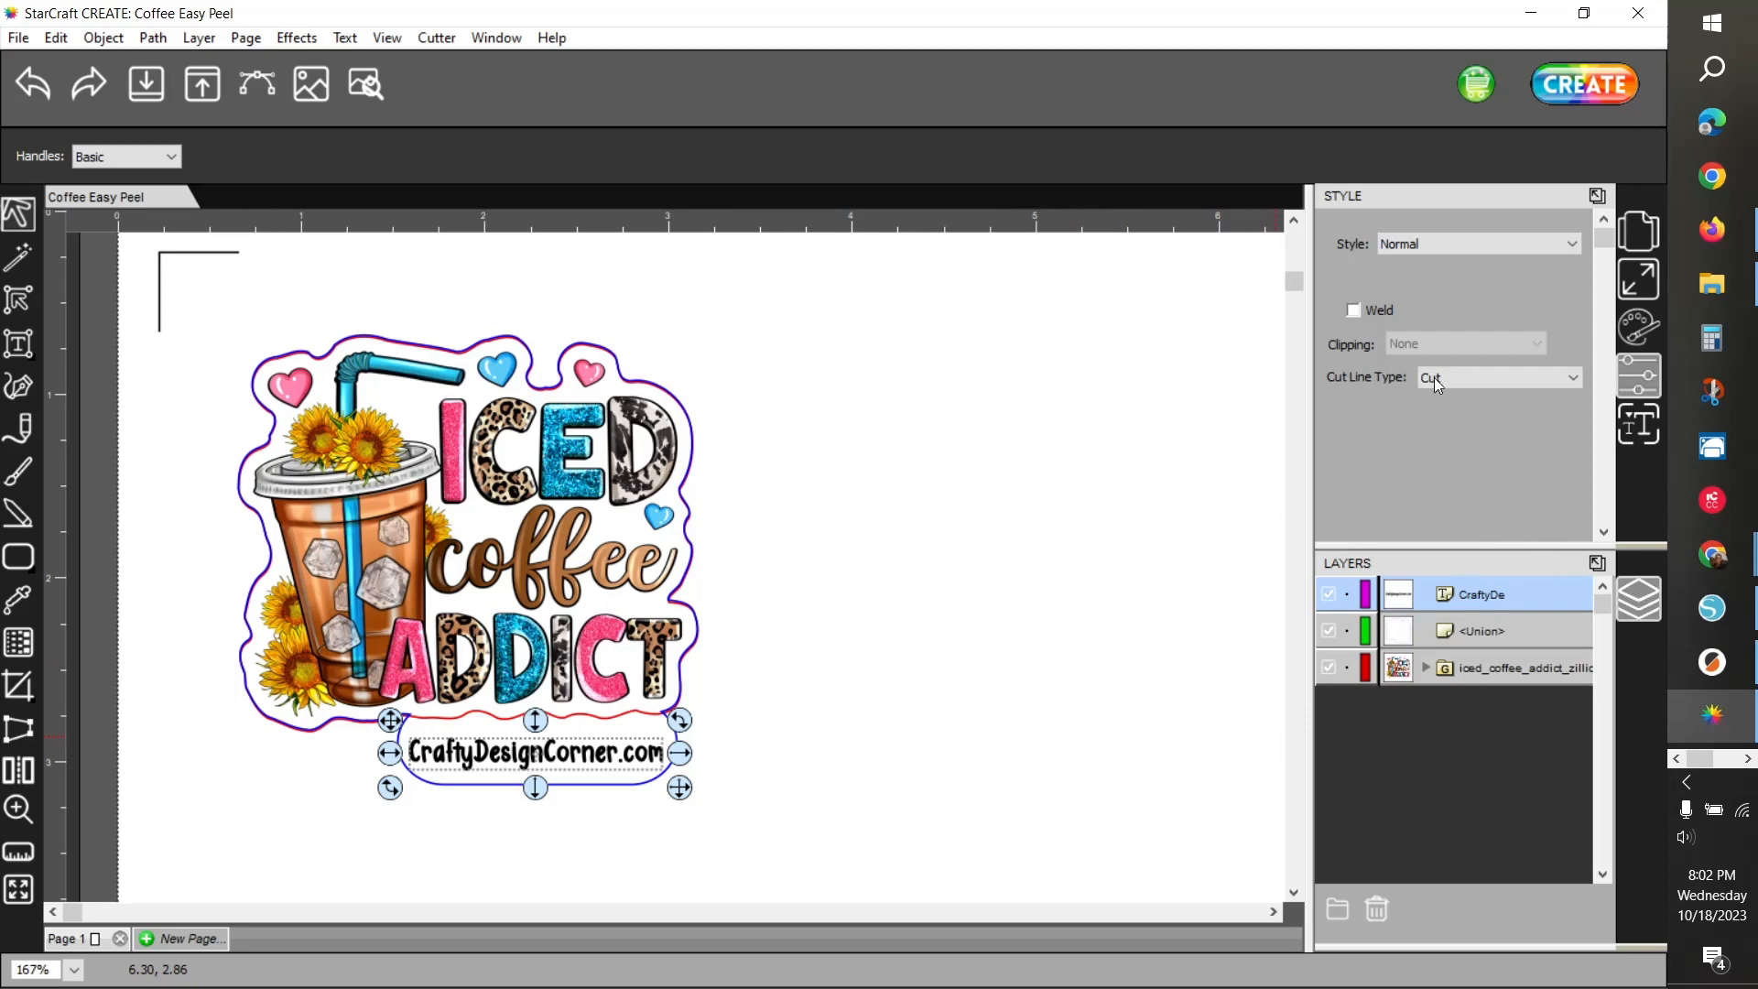
# Set the shop name text's cut line type to (Print+Cut) Print Only and preview the cut lines again
pyautogui.click(1464, 387)
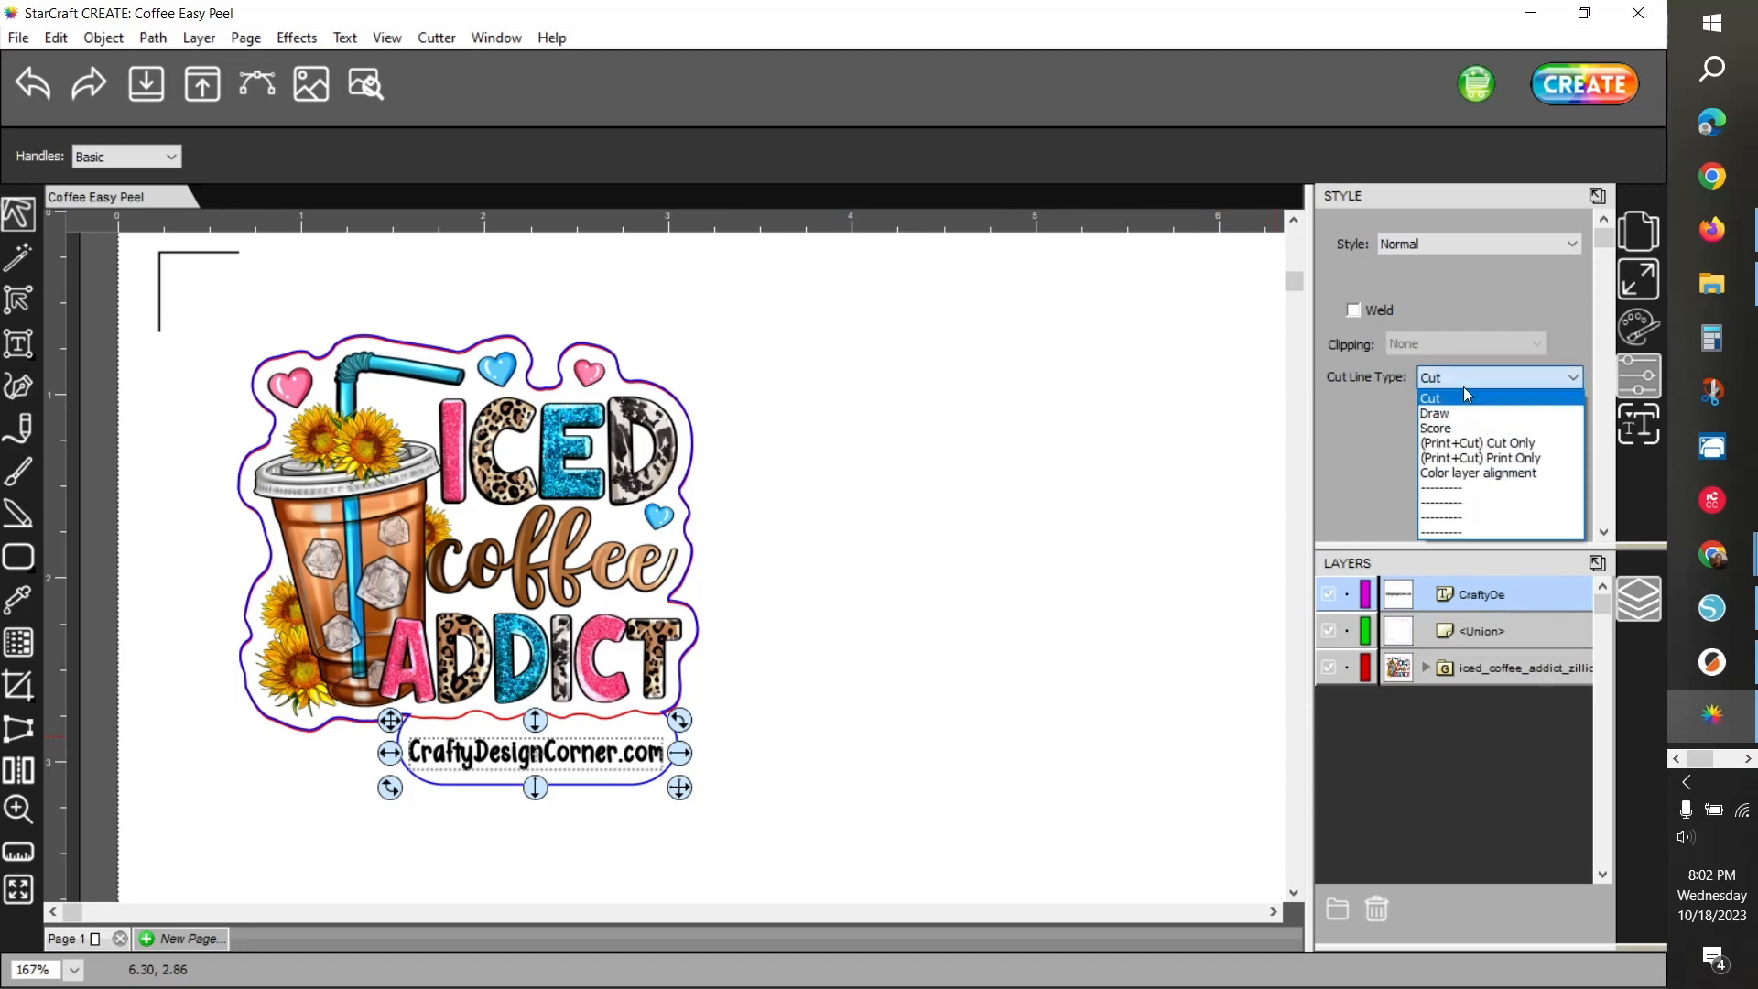
pyautogui.click(1492, 460)
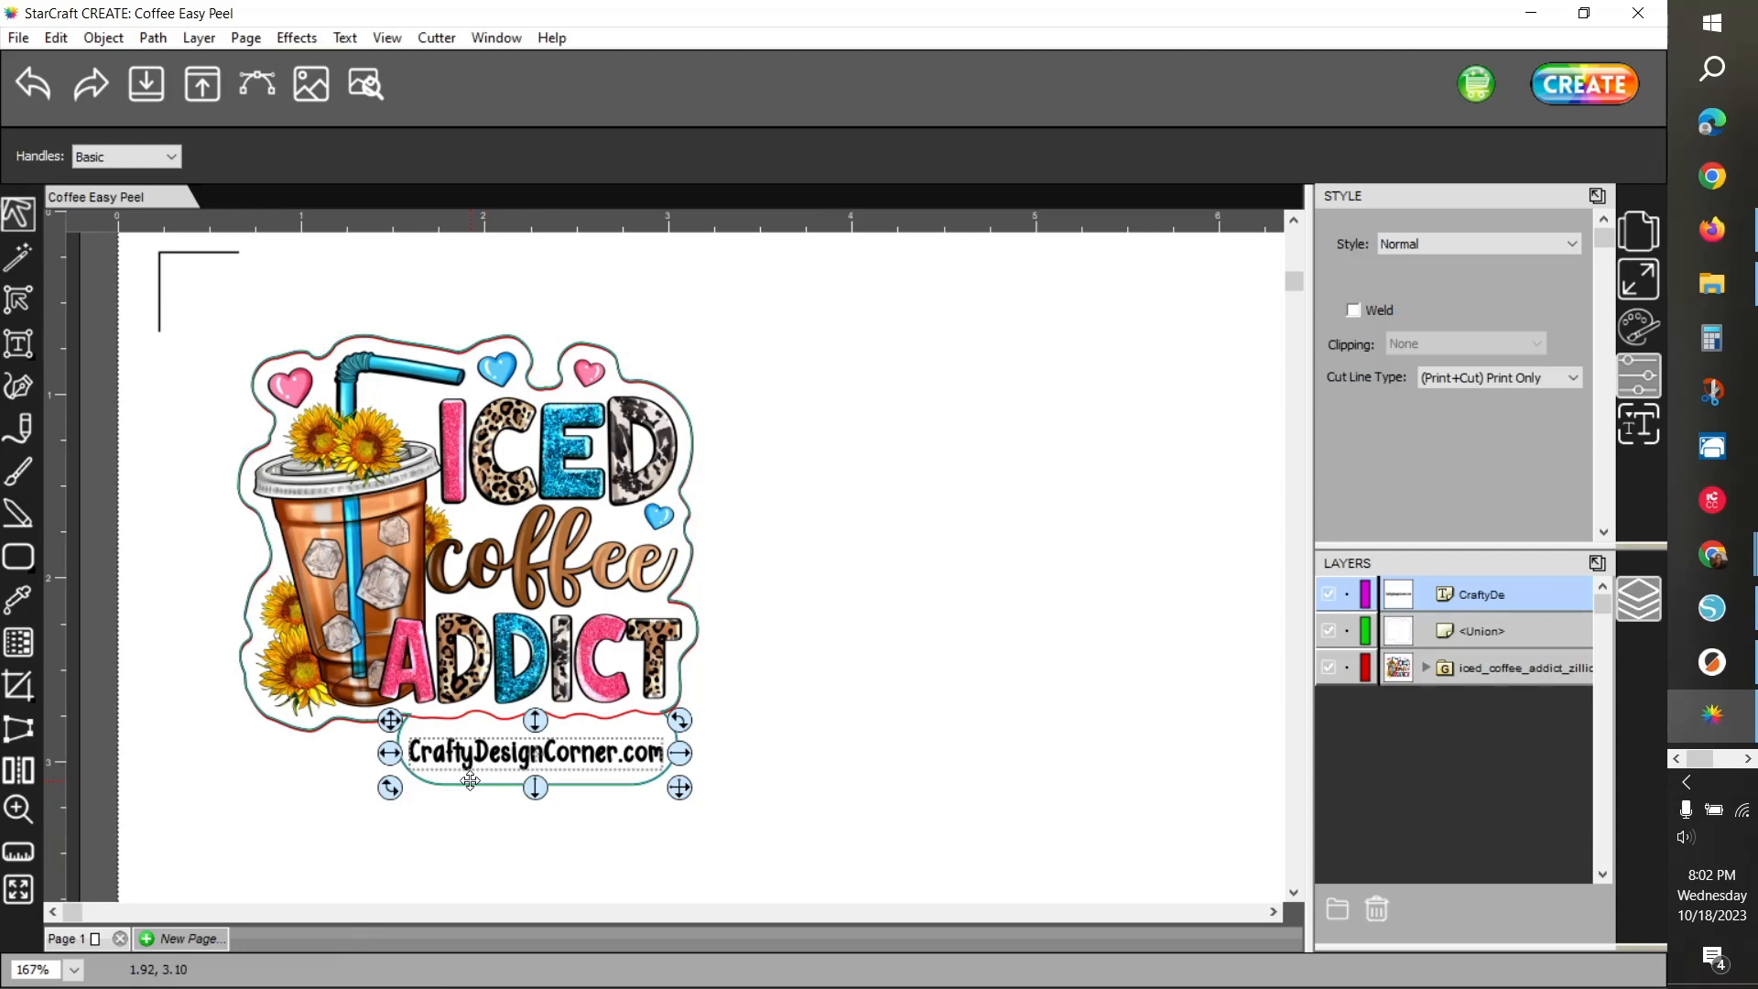
pyautogui.click(365, 83)
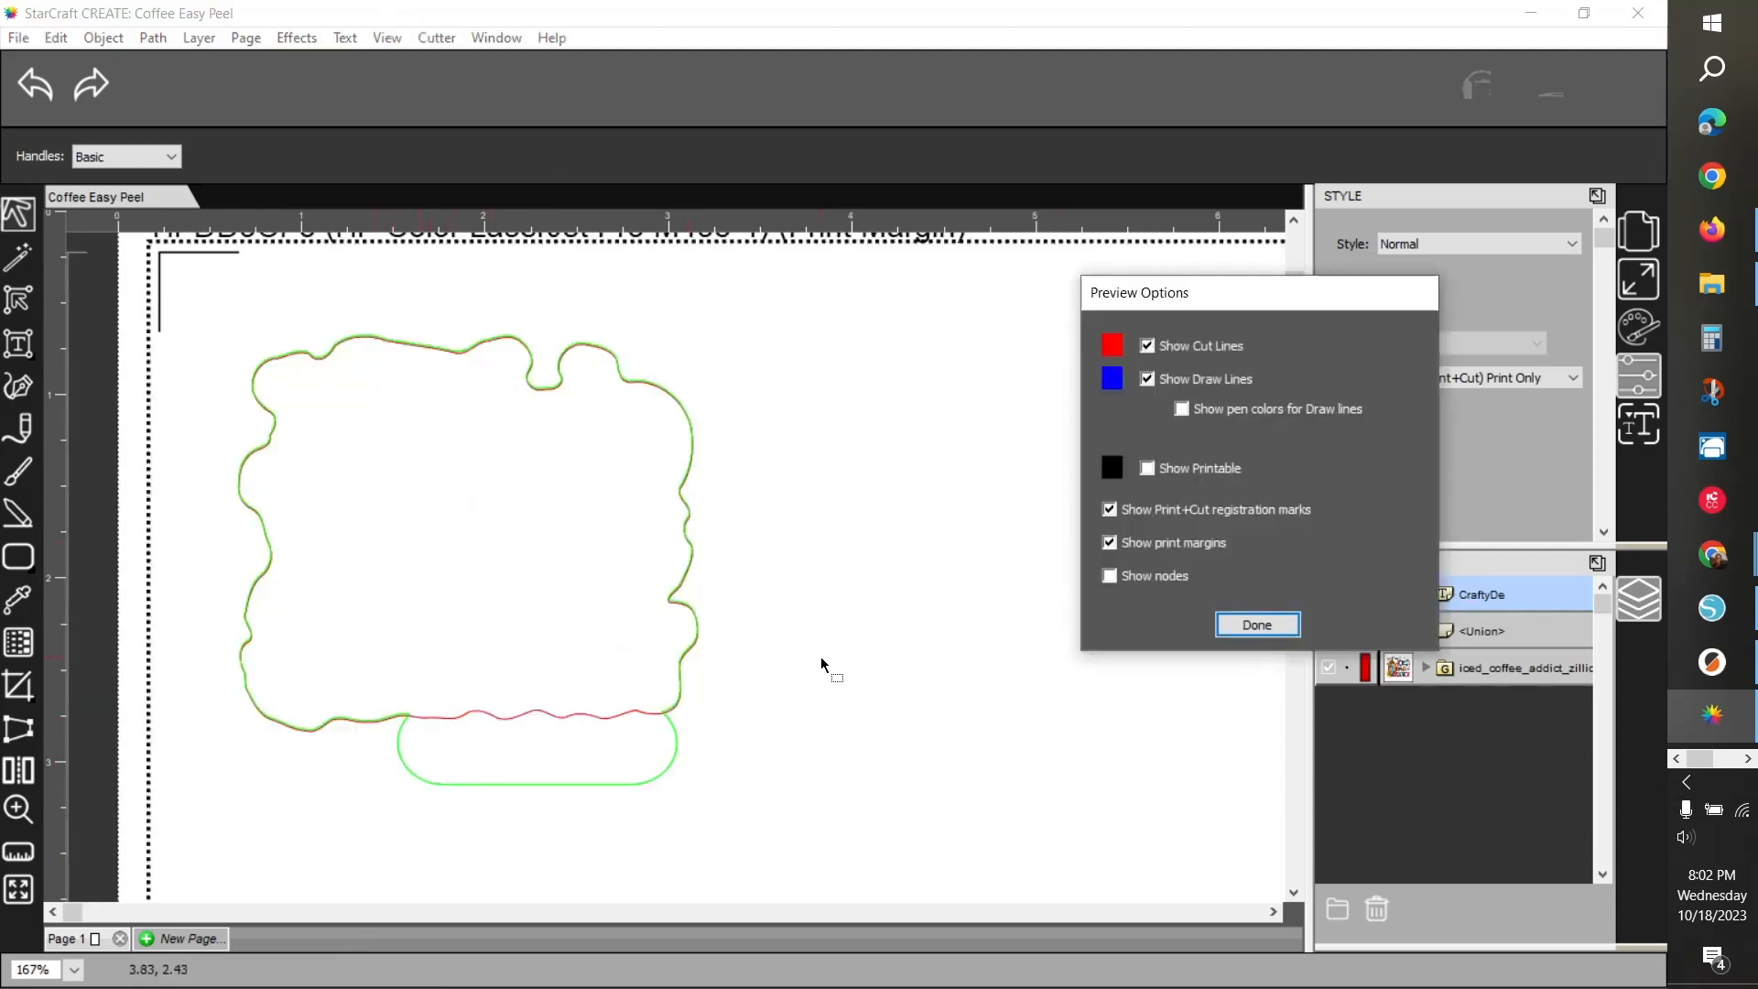
pyautogui.click(1250, 630)
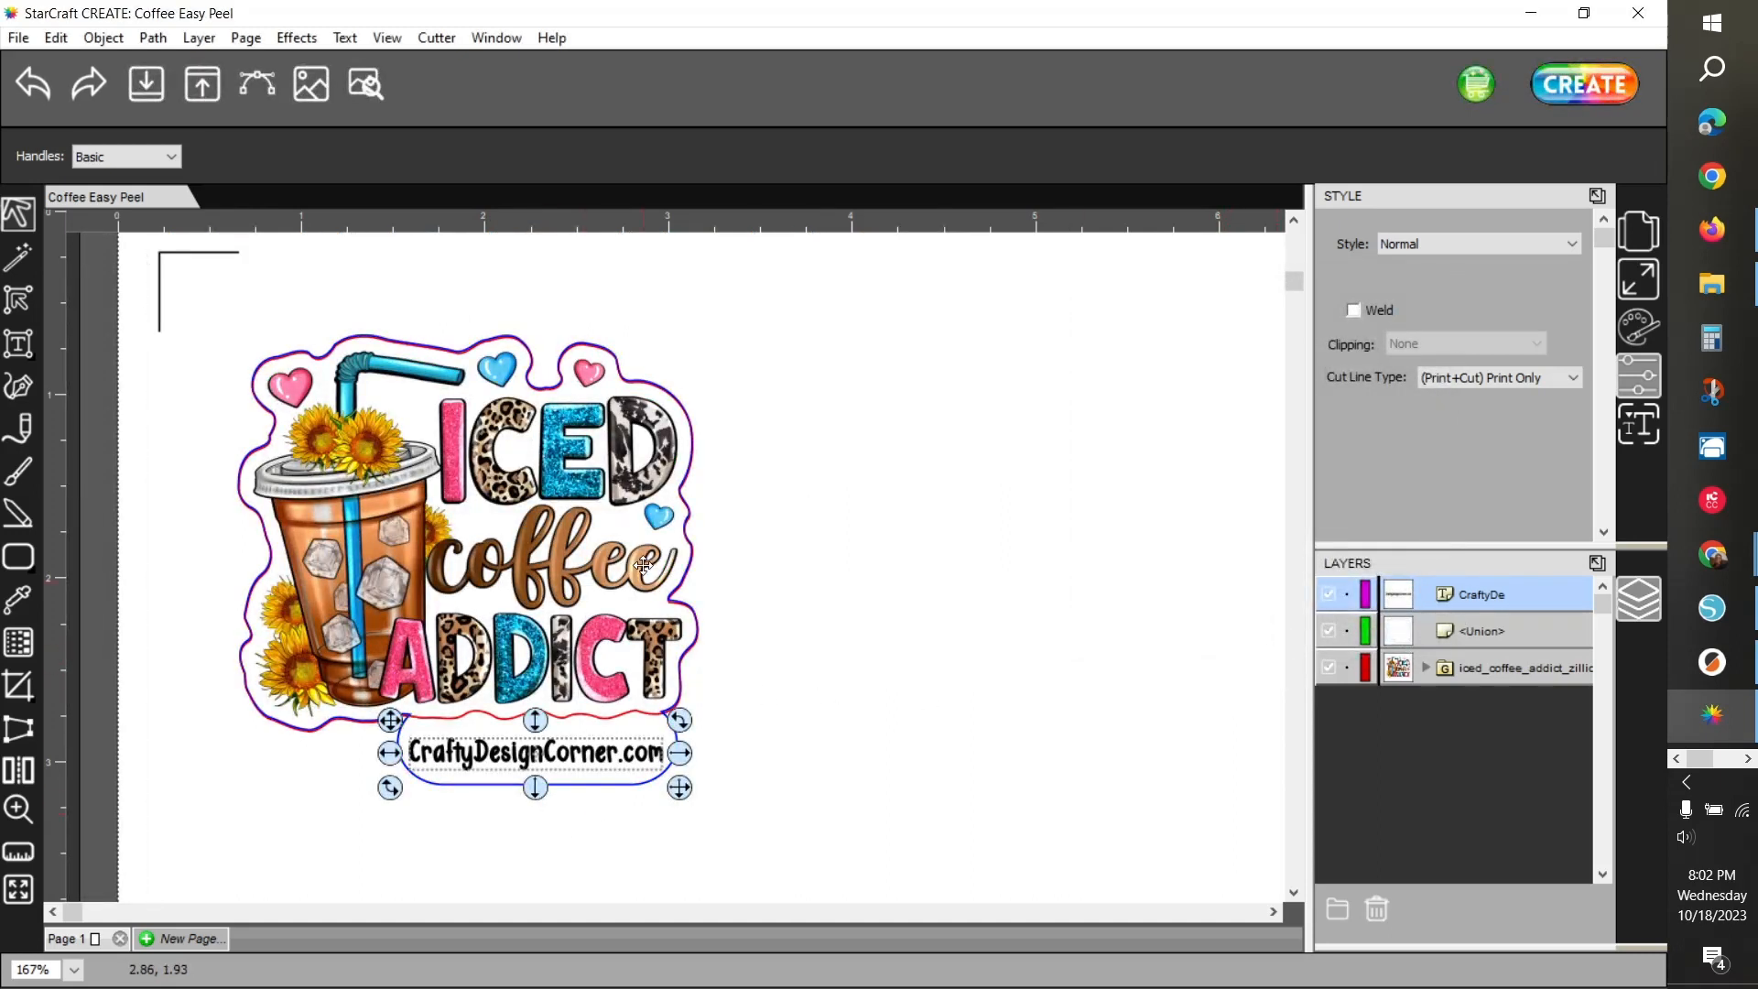
# Group the shop name text, tabbed outline and sticker artwork, and move the group near the corner registration mark at about 0.30, 0.28 in
pyautogui.keyDown('shift'); pyautogui.click(1509, 644); pyautogui.keyUp('shift')
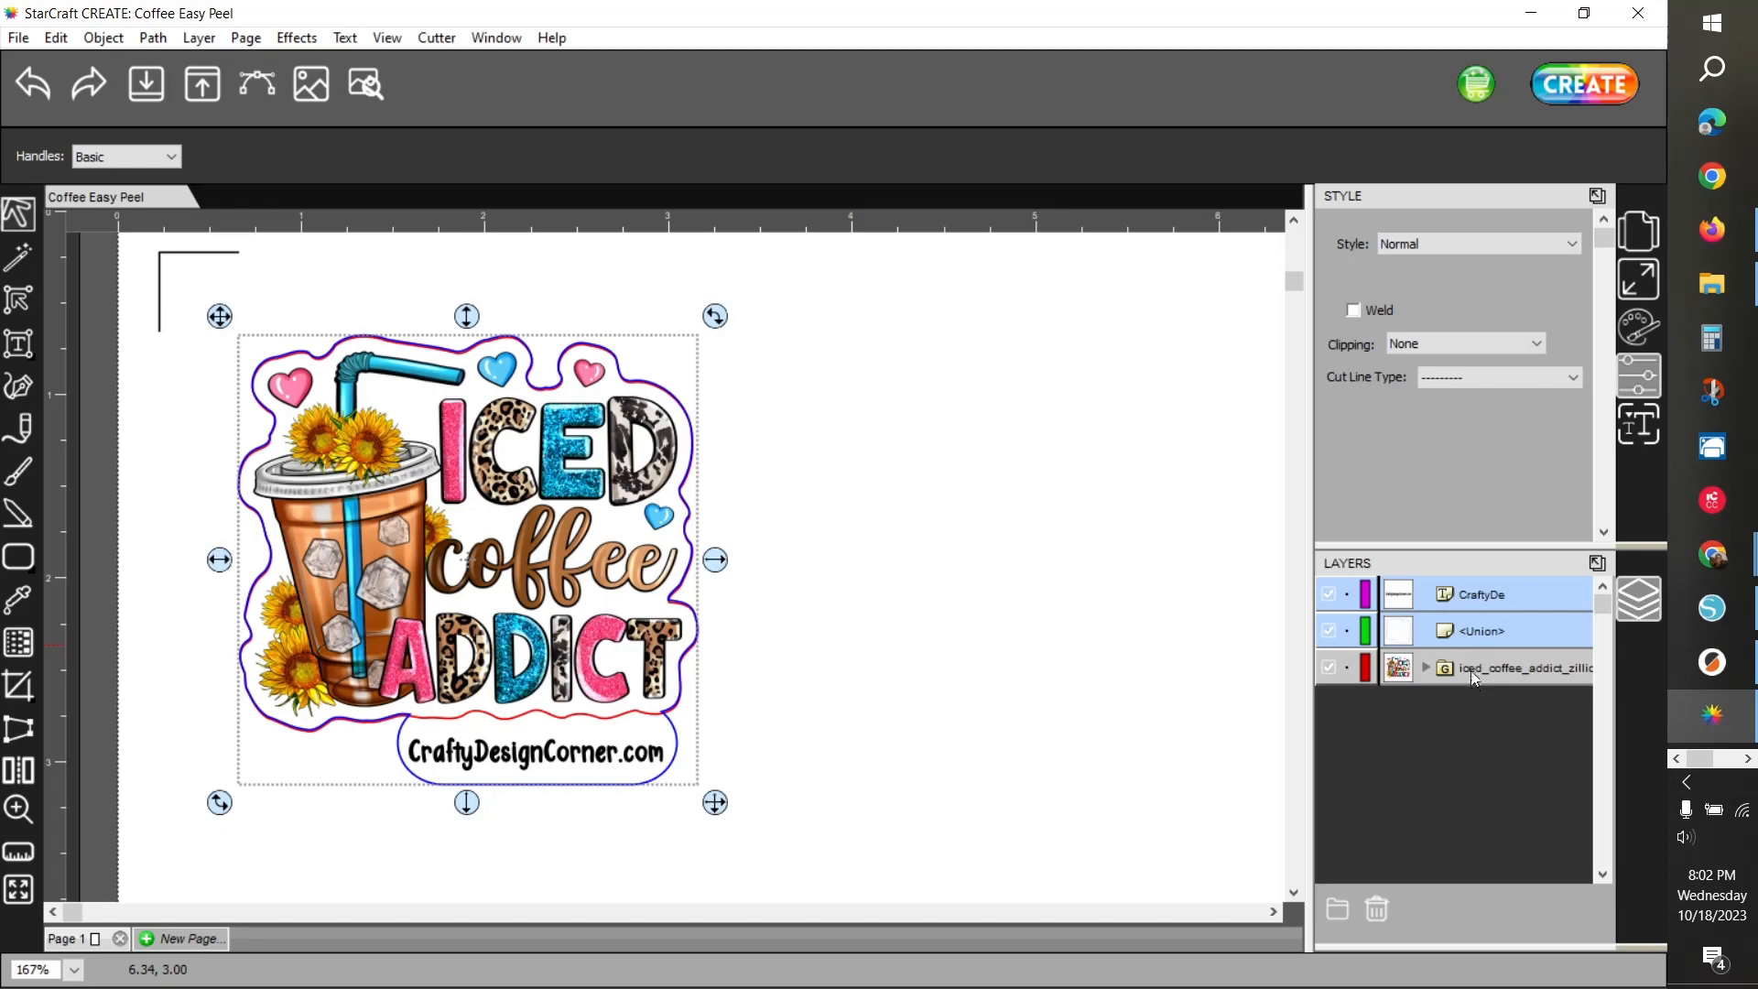
pyautogui.rightClick(513, 448)
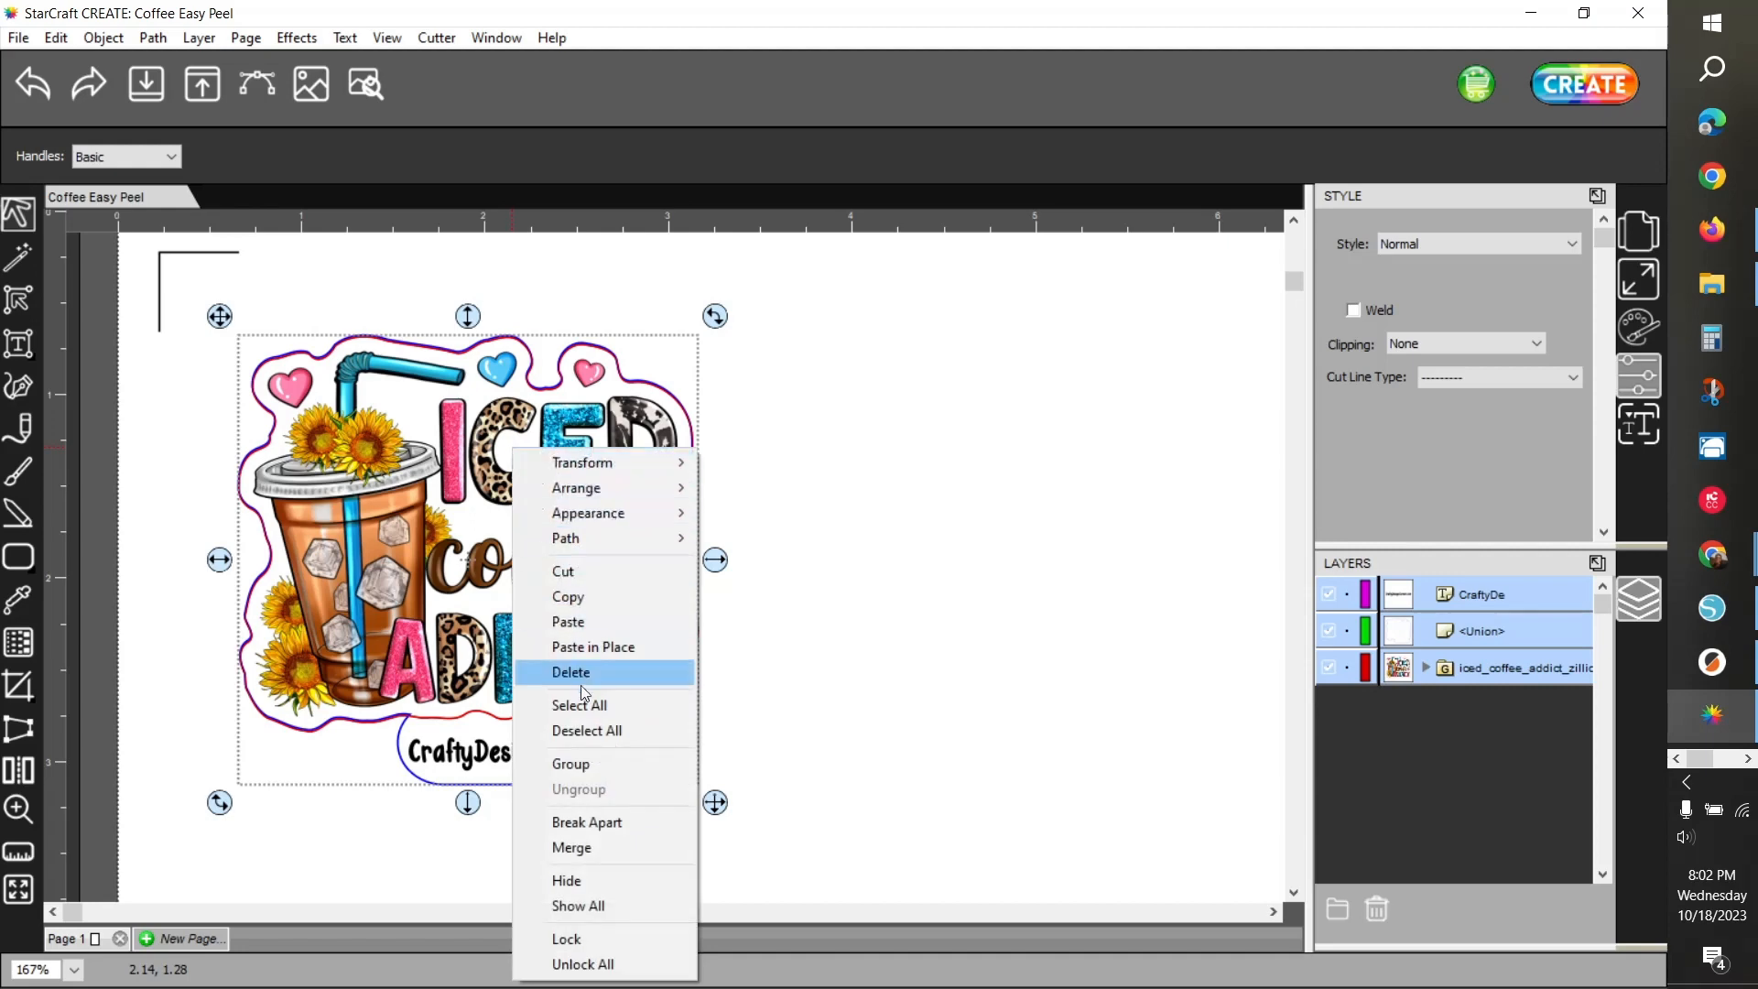
pyautogui.click(611, 763)
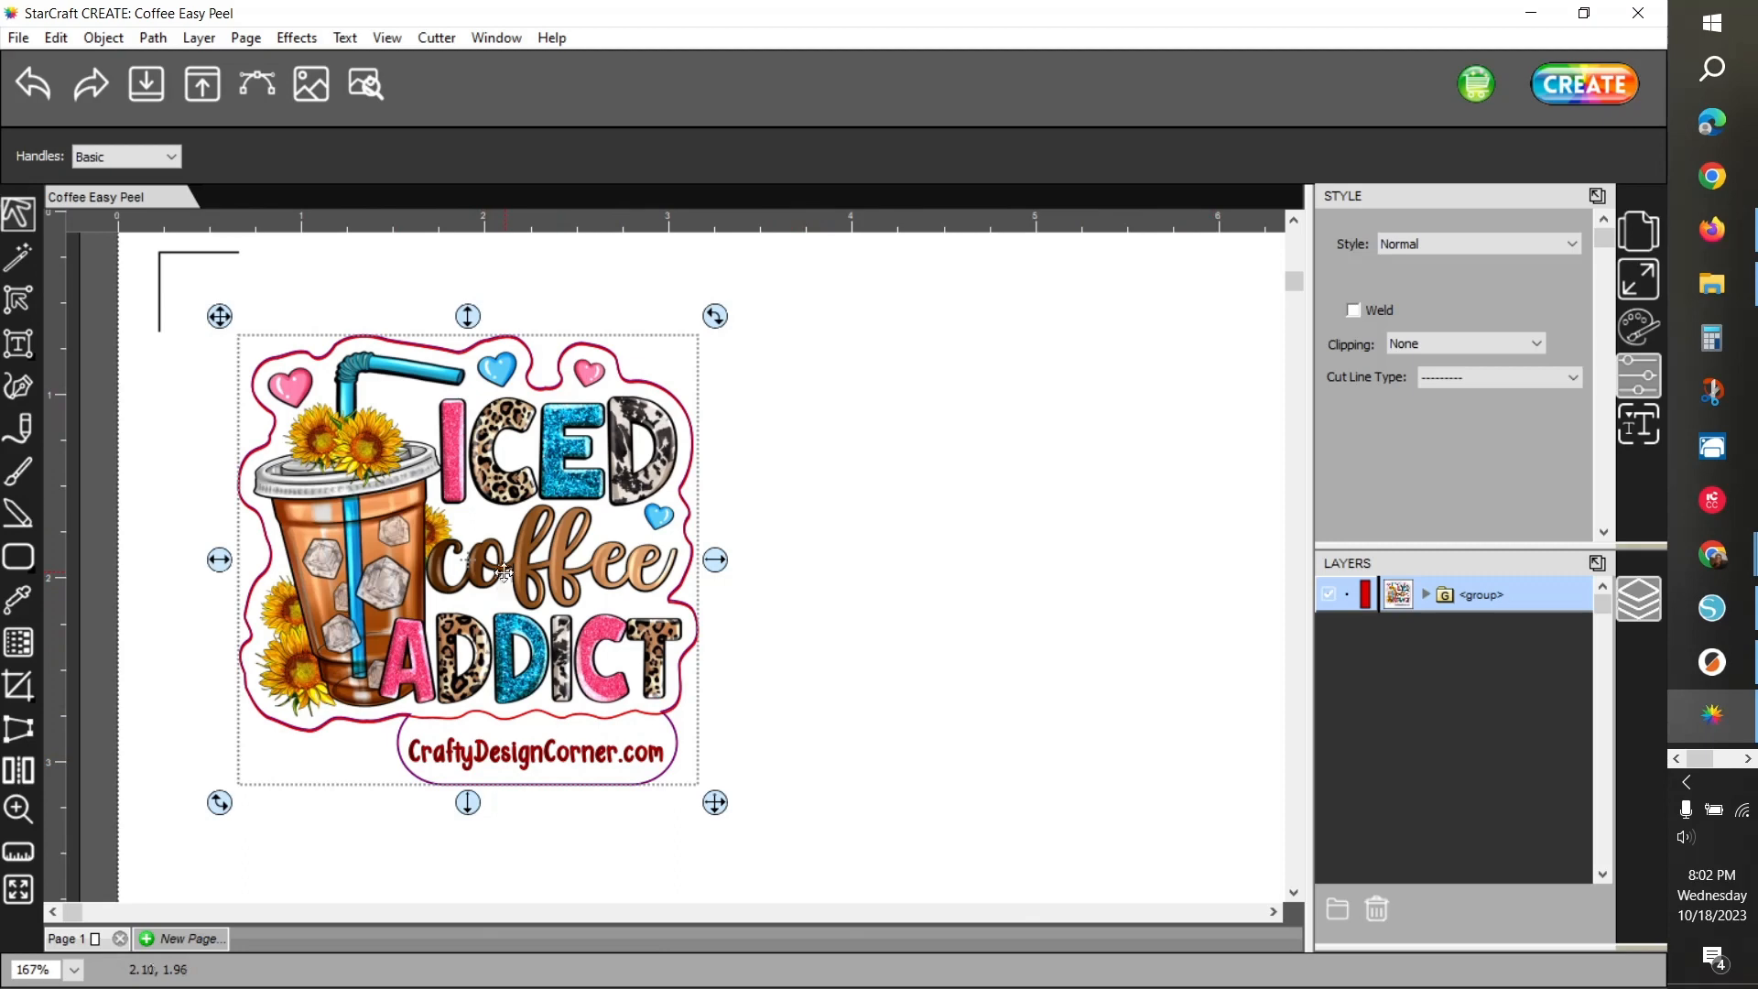
pyautogui.moveTo(503, 572); pyautogui.dragTo(447, 513)
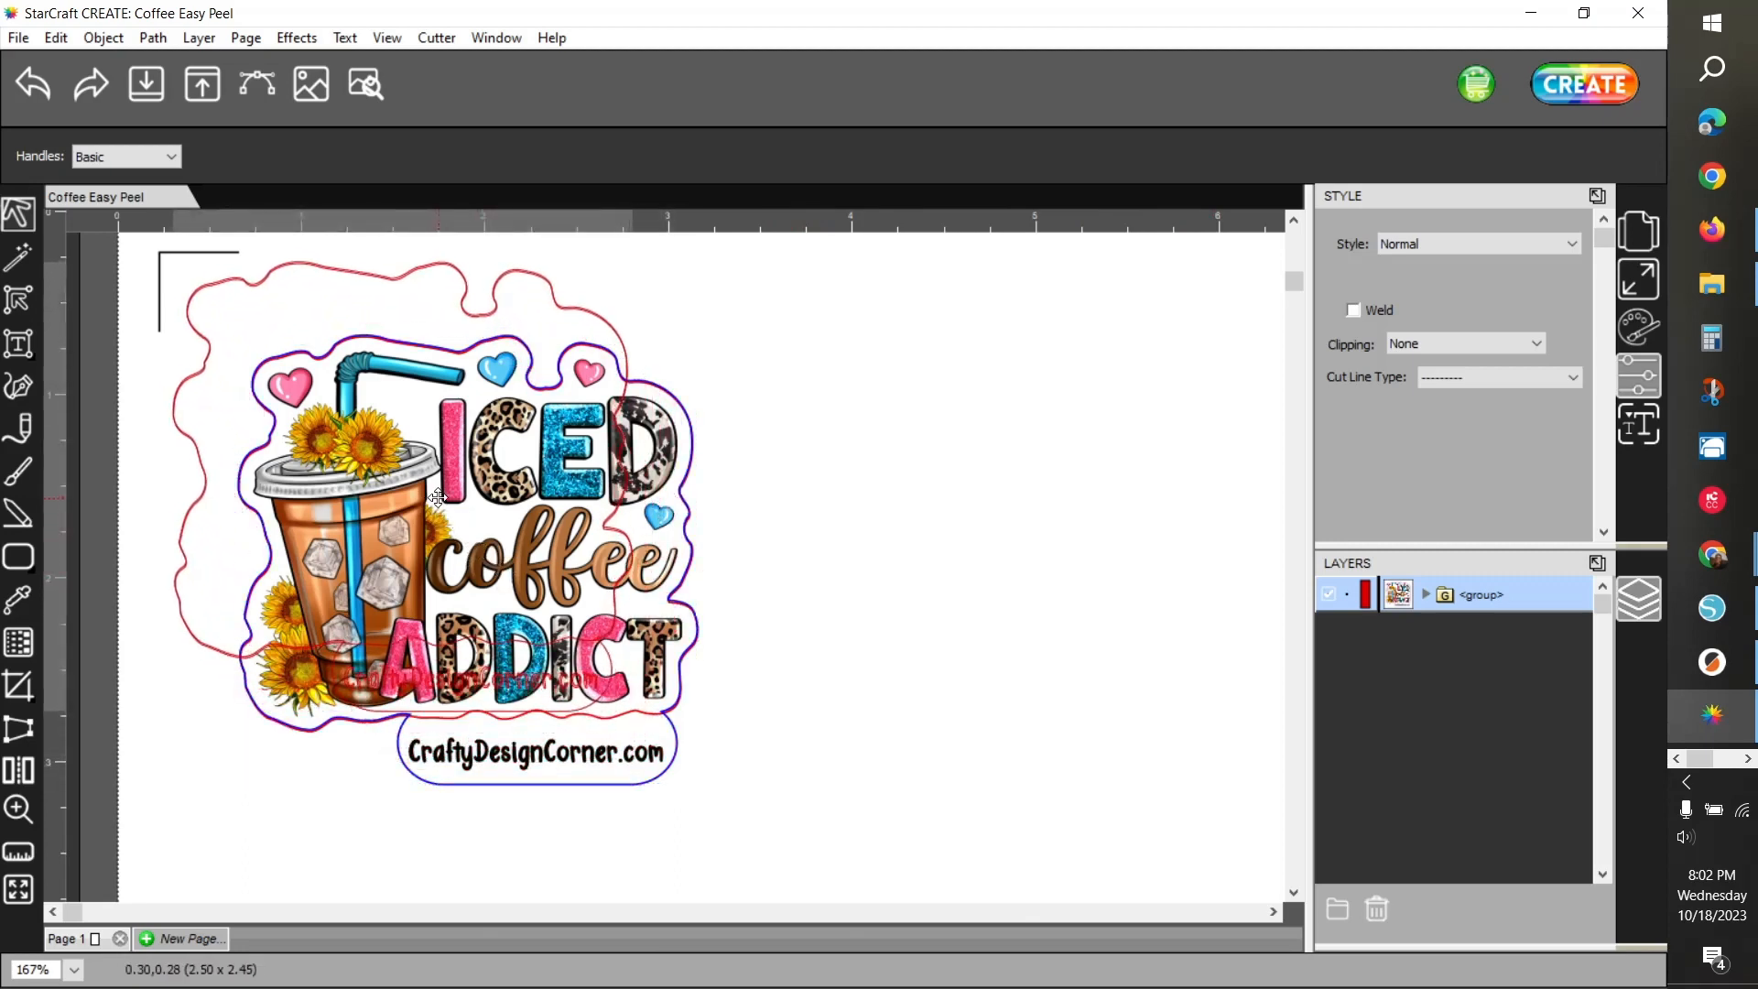
# Save the project and save it again as Coffee Easy Peel in the CDC Sticker Sheets folder, replacing the existing file
pyautogui.click(19, 38)
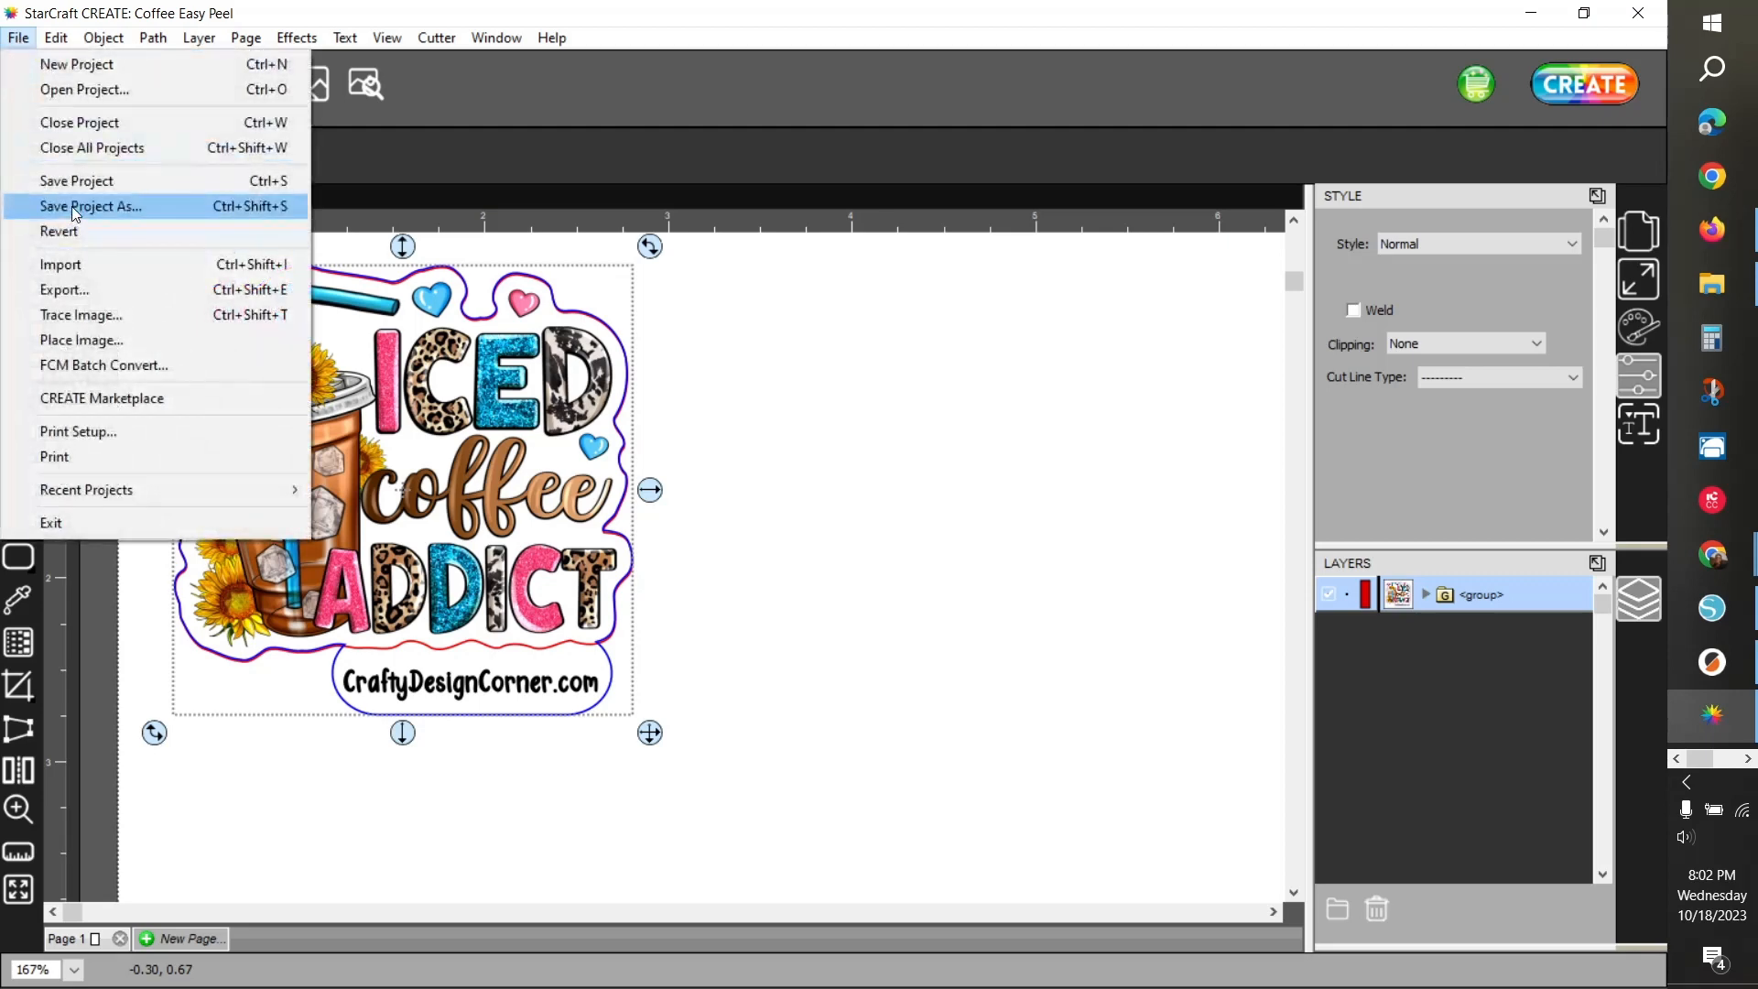
pyautogui.click(78, 181)
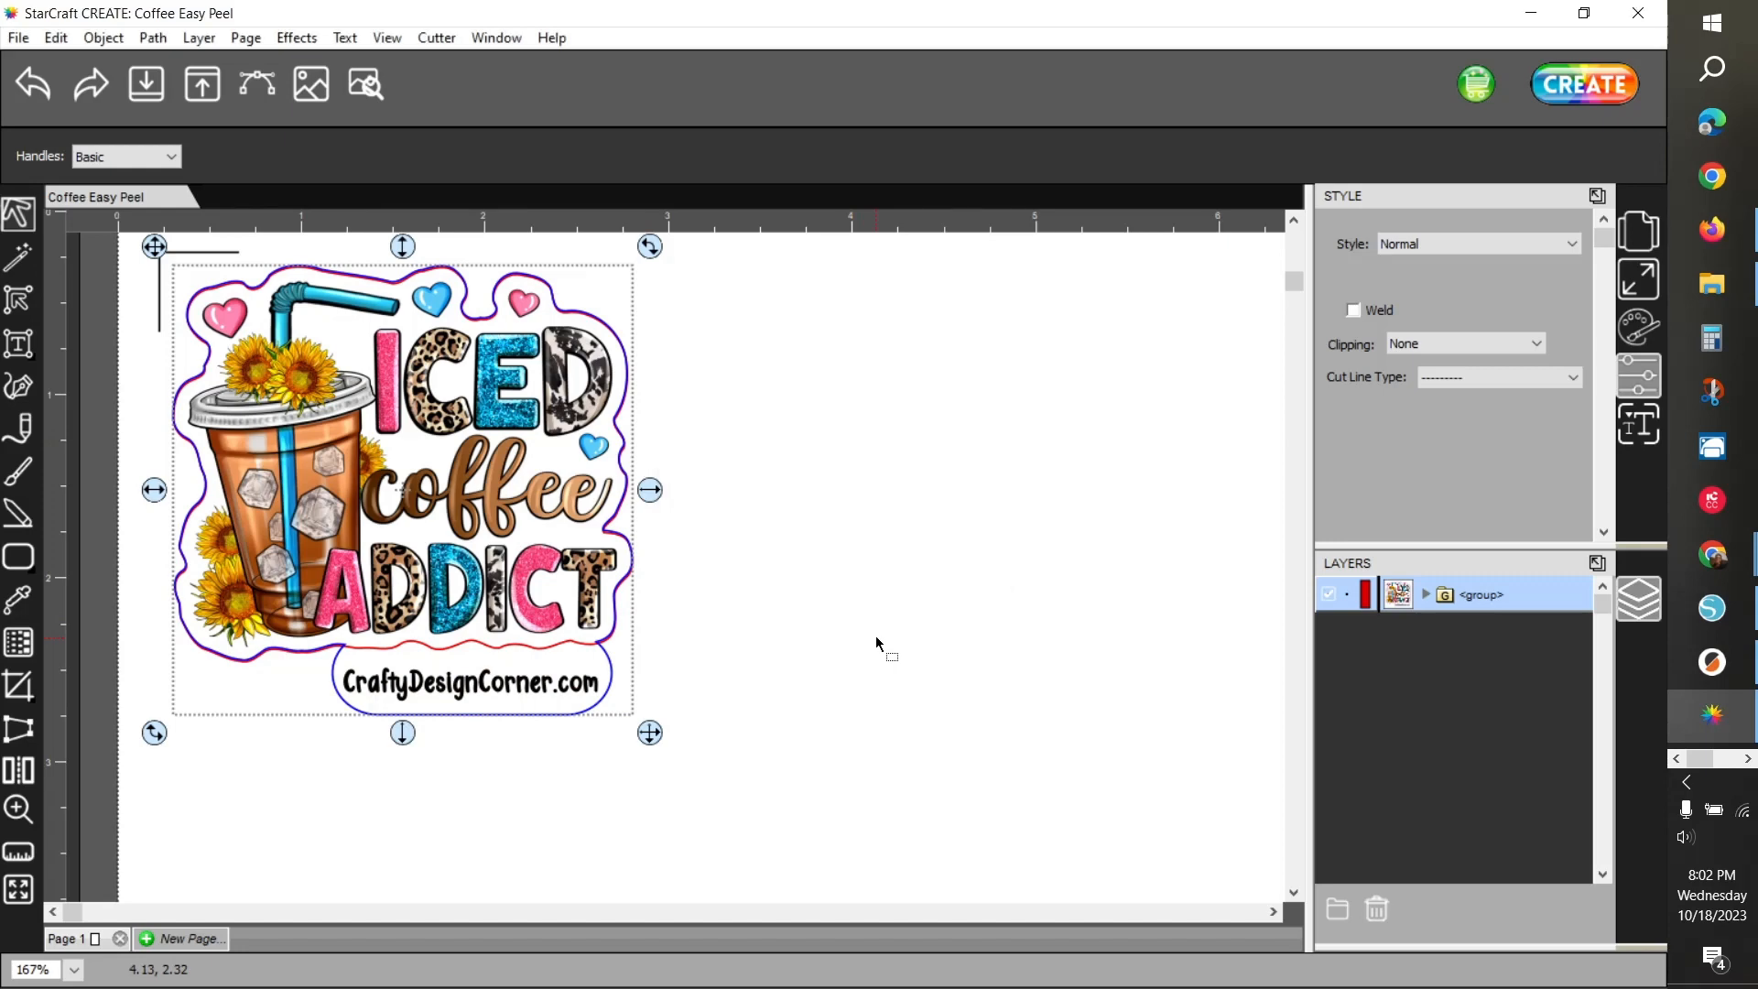
pyautogui.click(17, 38)
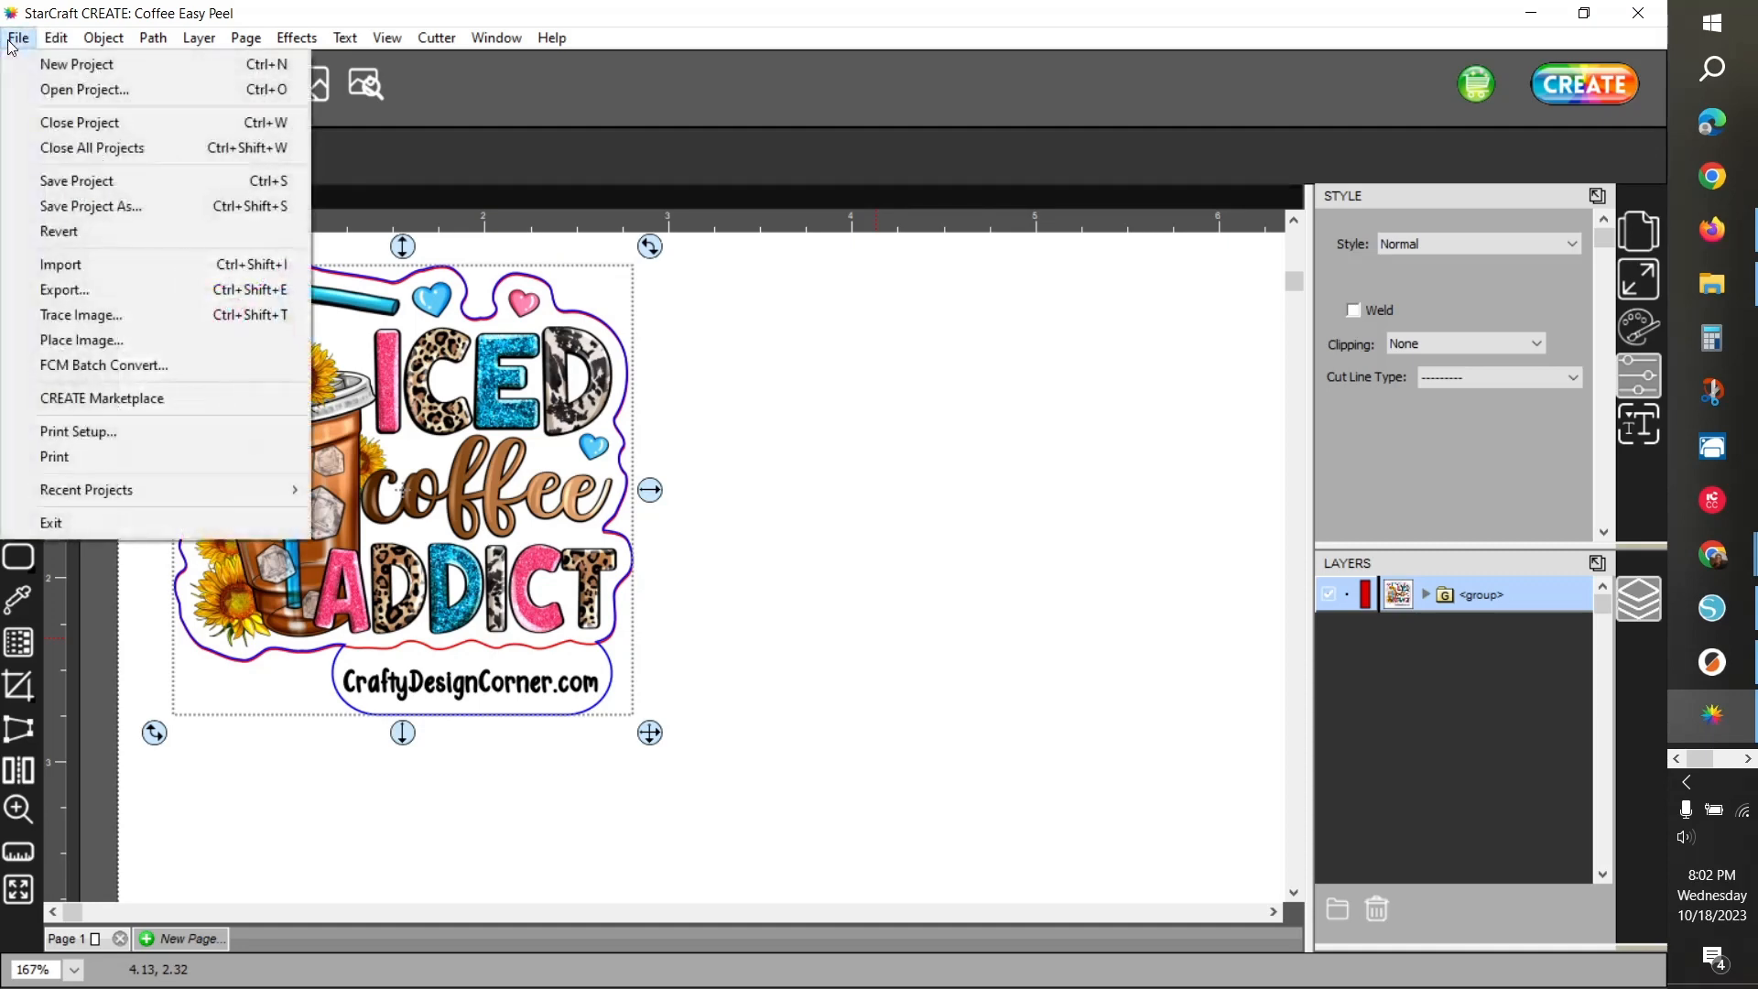
pyautogui.click(124, 207)
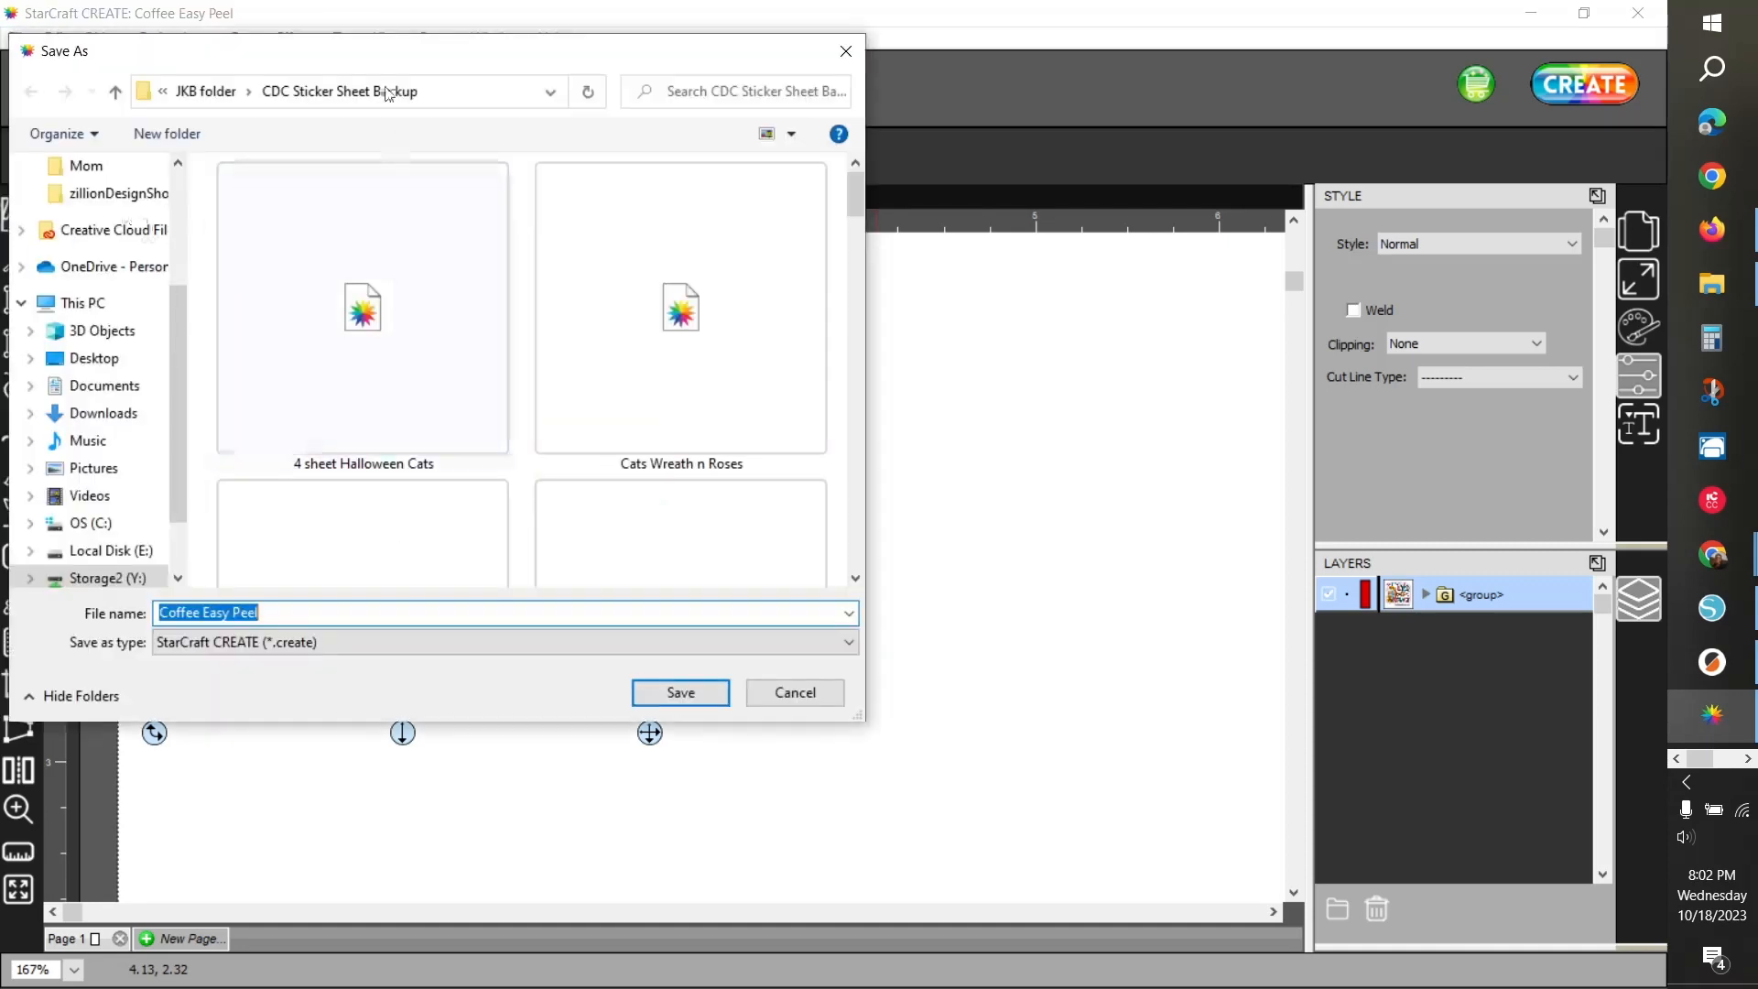
pyautogui.click(212, 90)
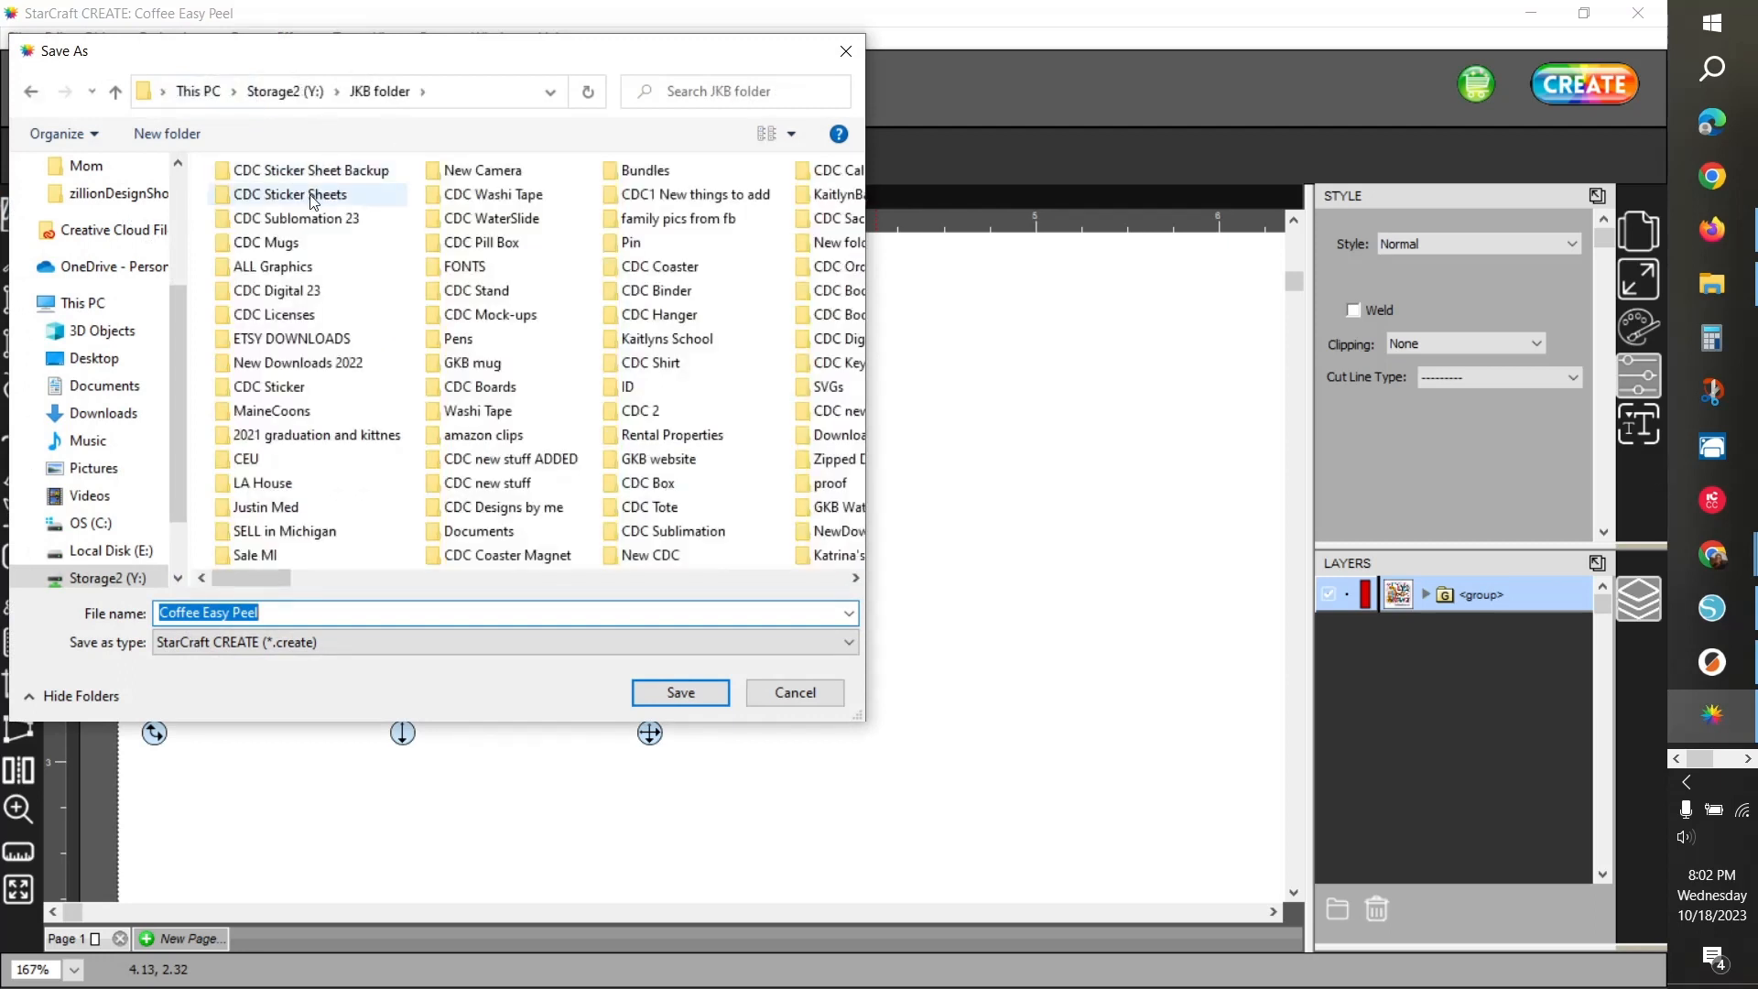
pyautogui.doubleClick(309, 194)
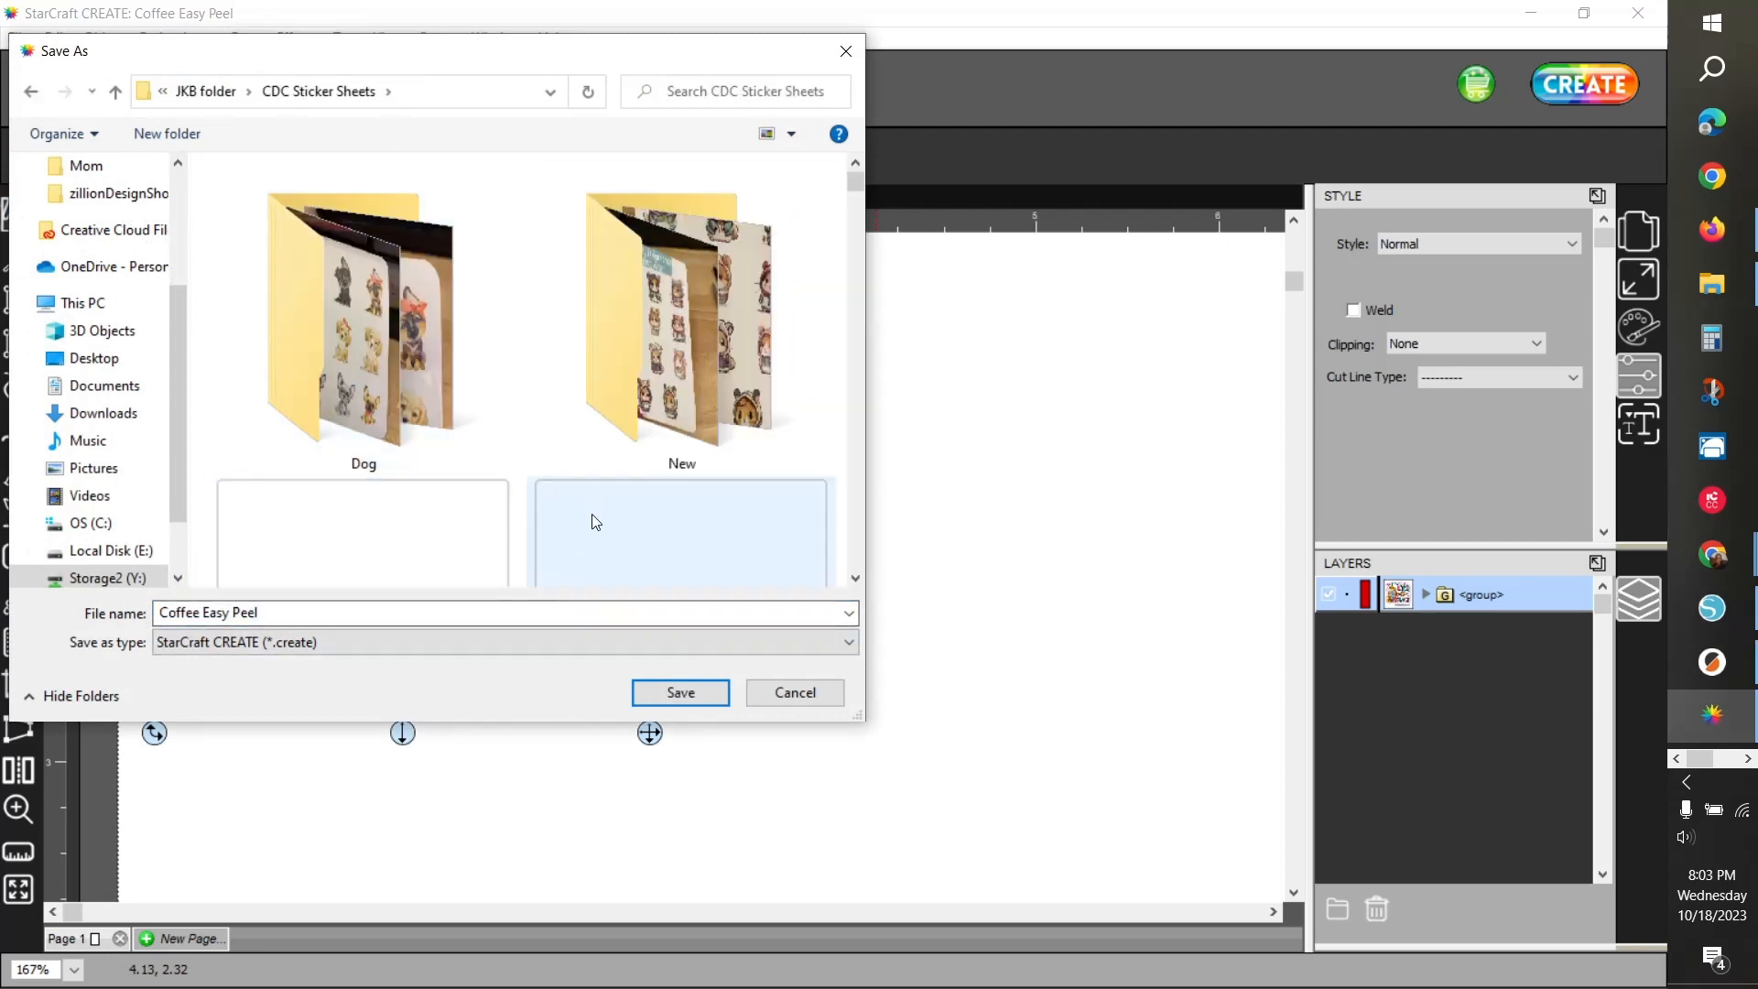
pyautogui.click(690, 692)
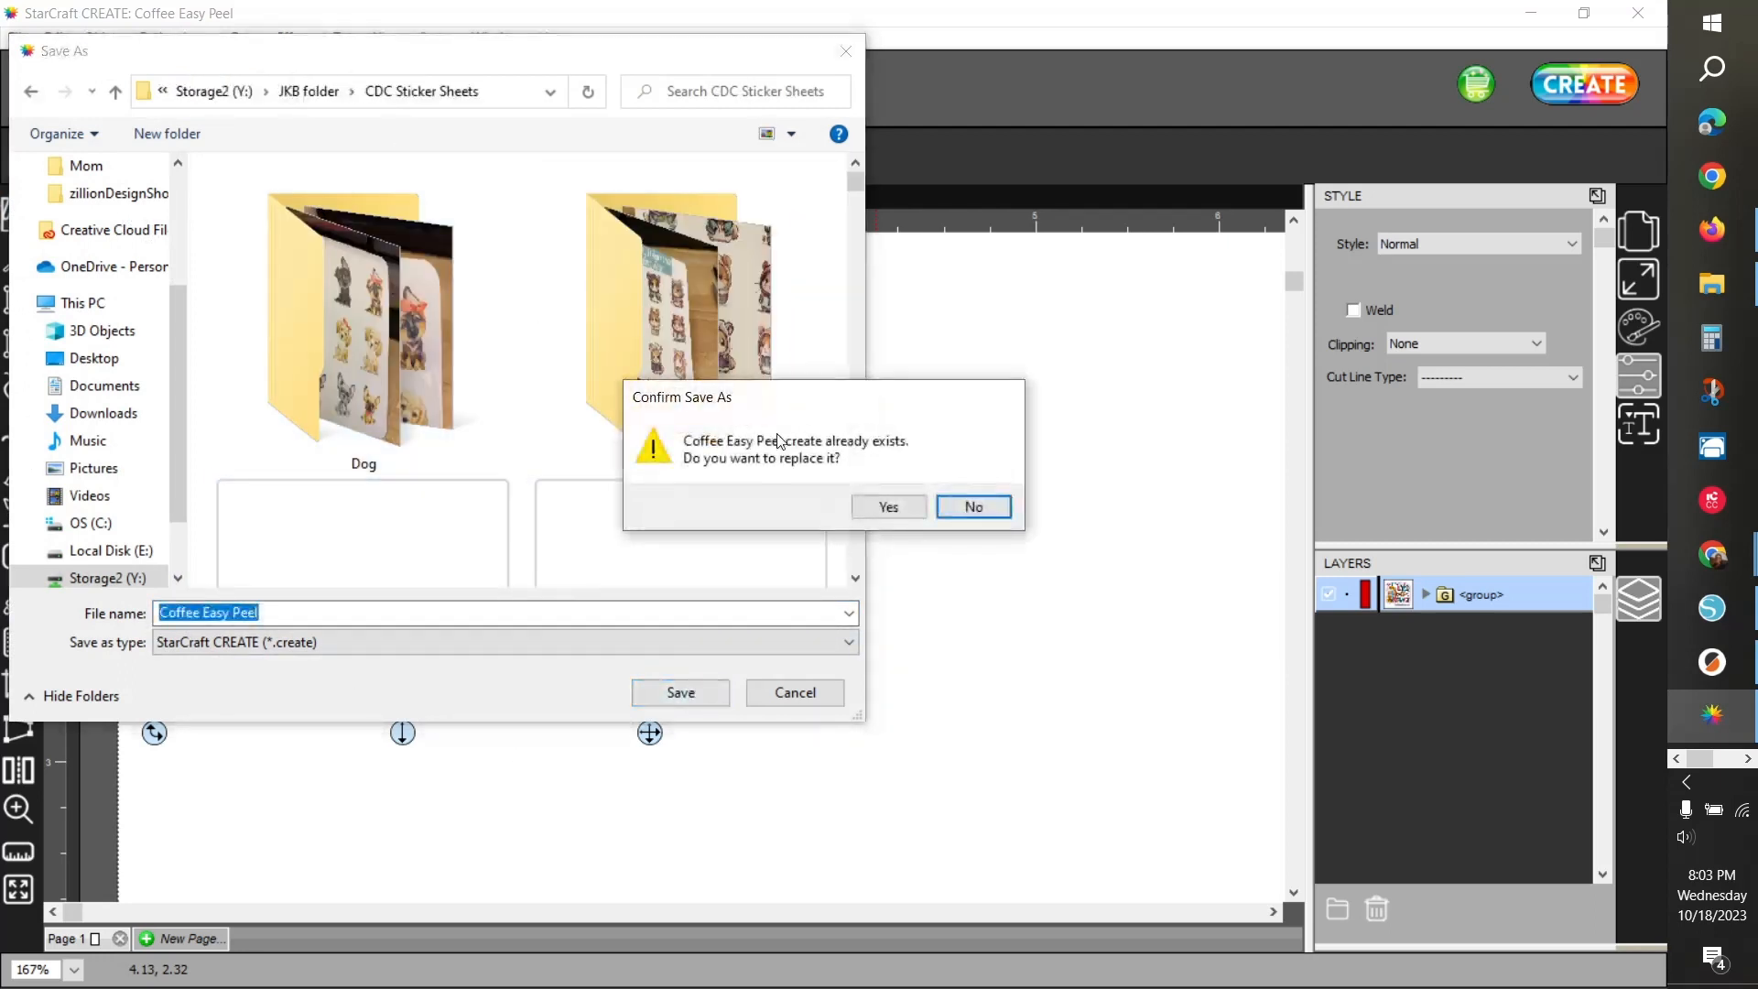
pyautogui.click(904, 514)
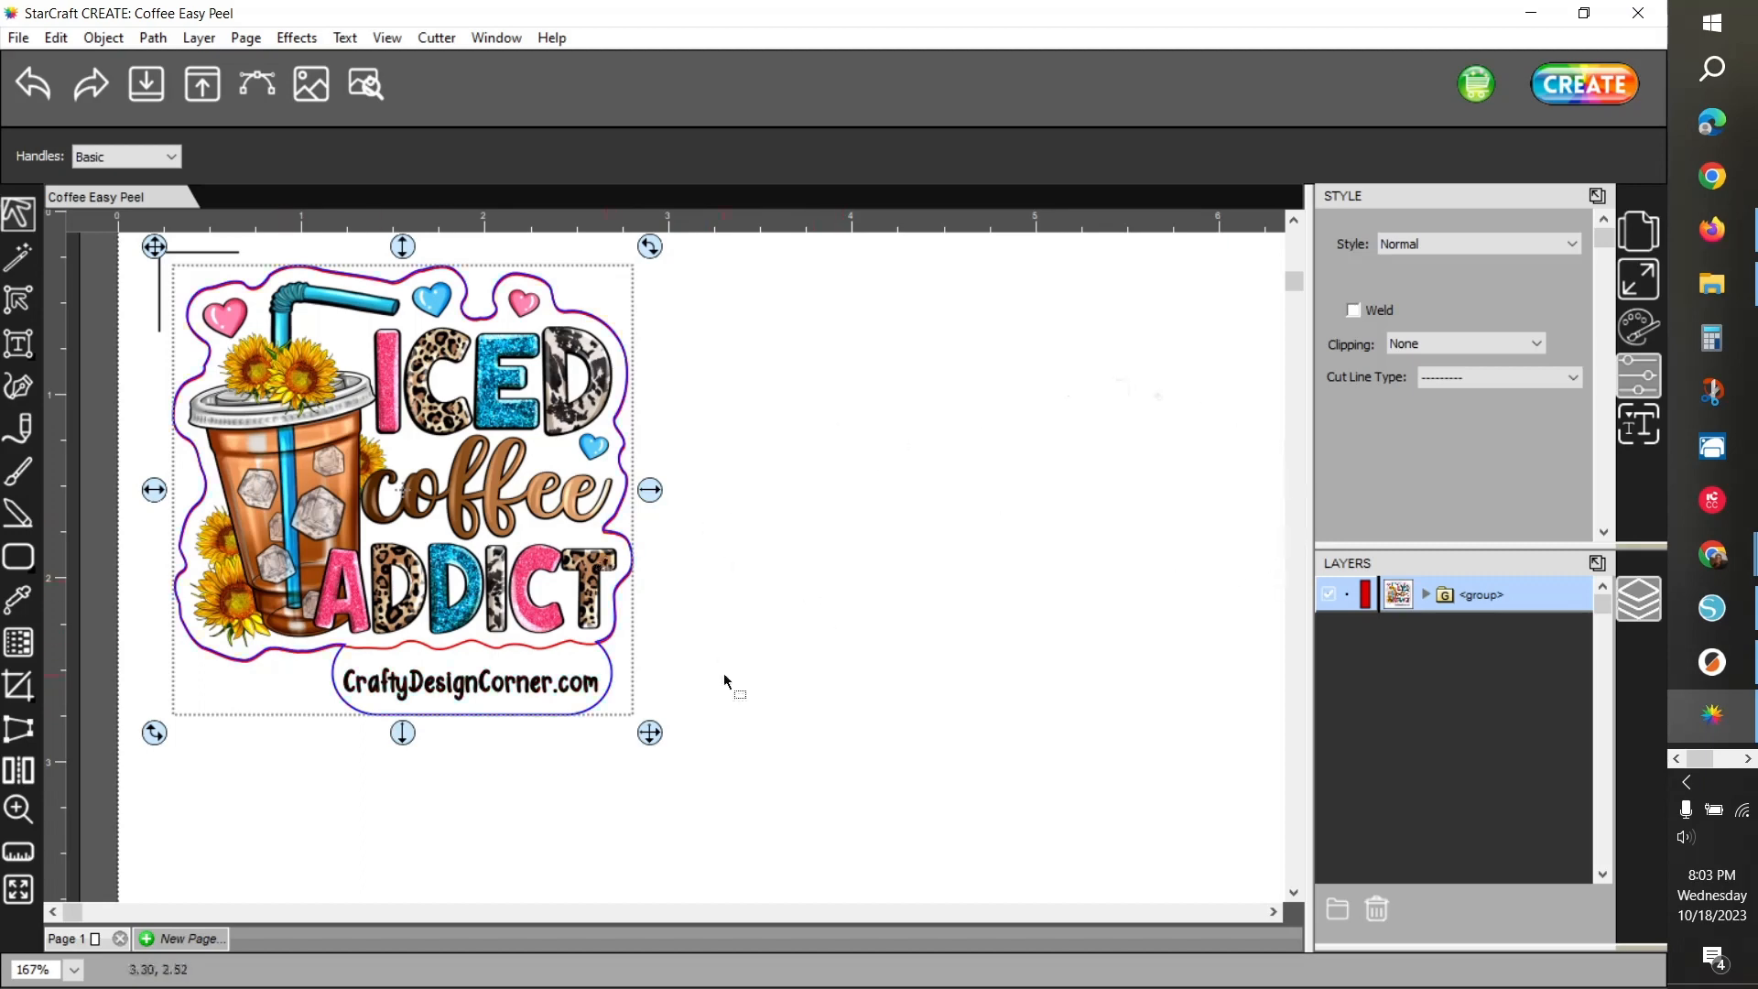
# Bring the my_blood_type_is_coffee_zillion_ artwork from the zillionDesignShop folder into the Coffee Easy Peel project
pyautogui.click(808, 500)
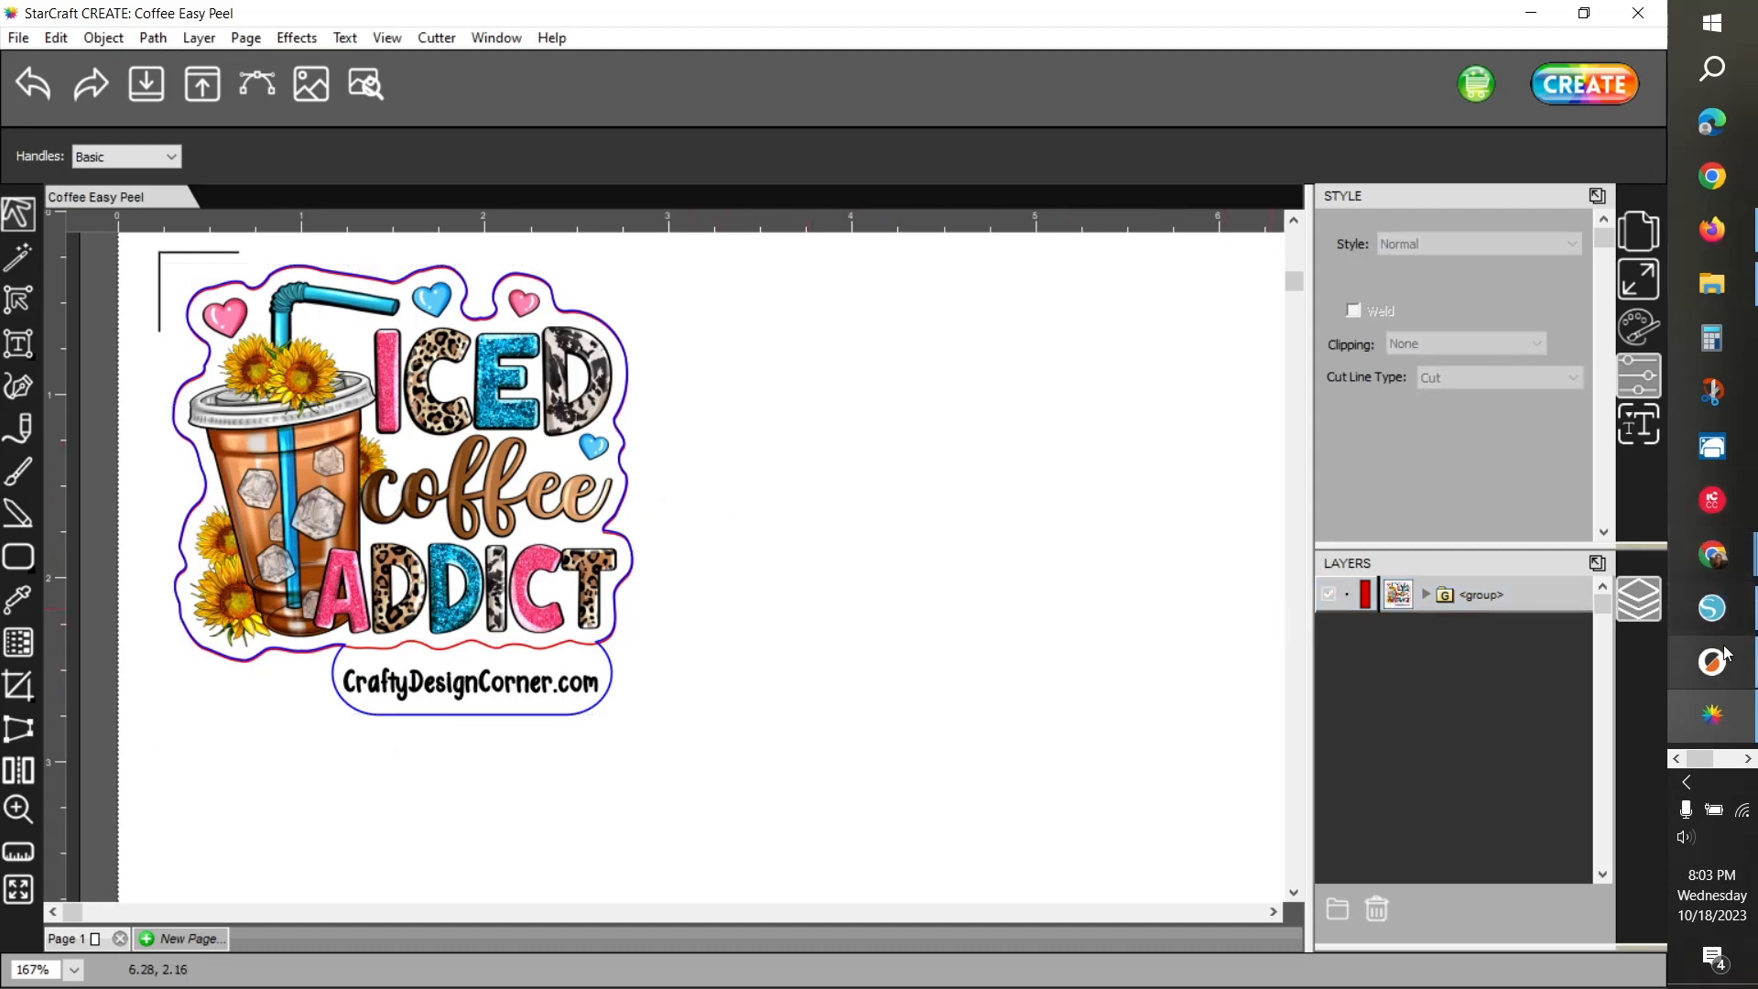
pyautogui.click(1712, 284)
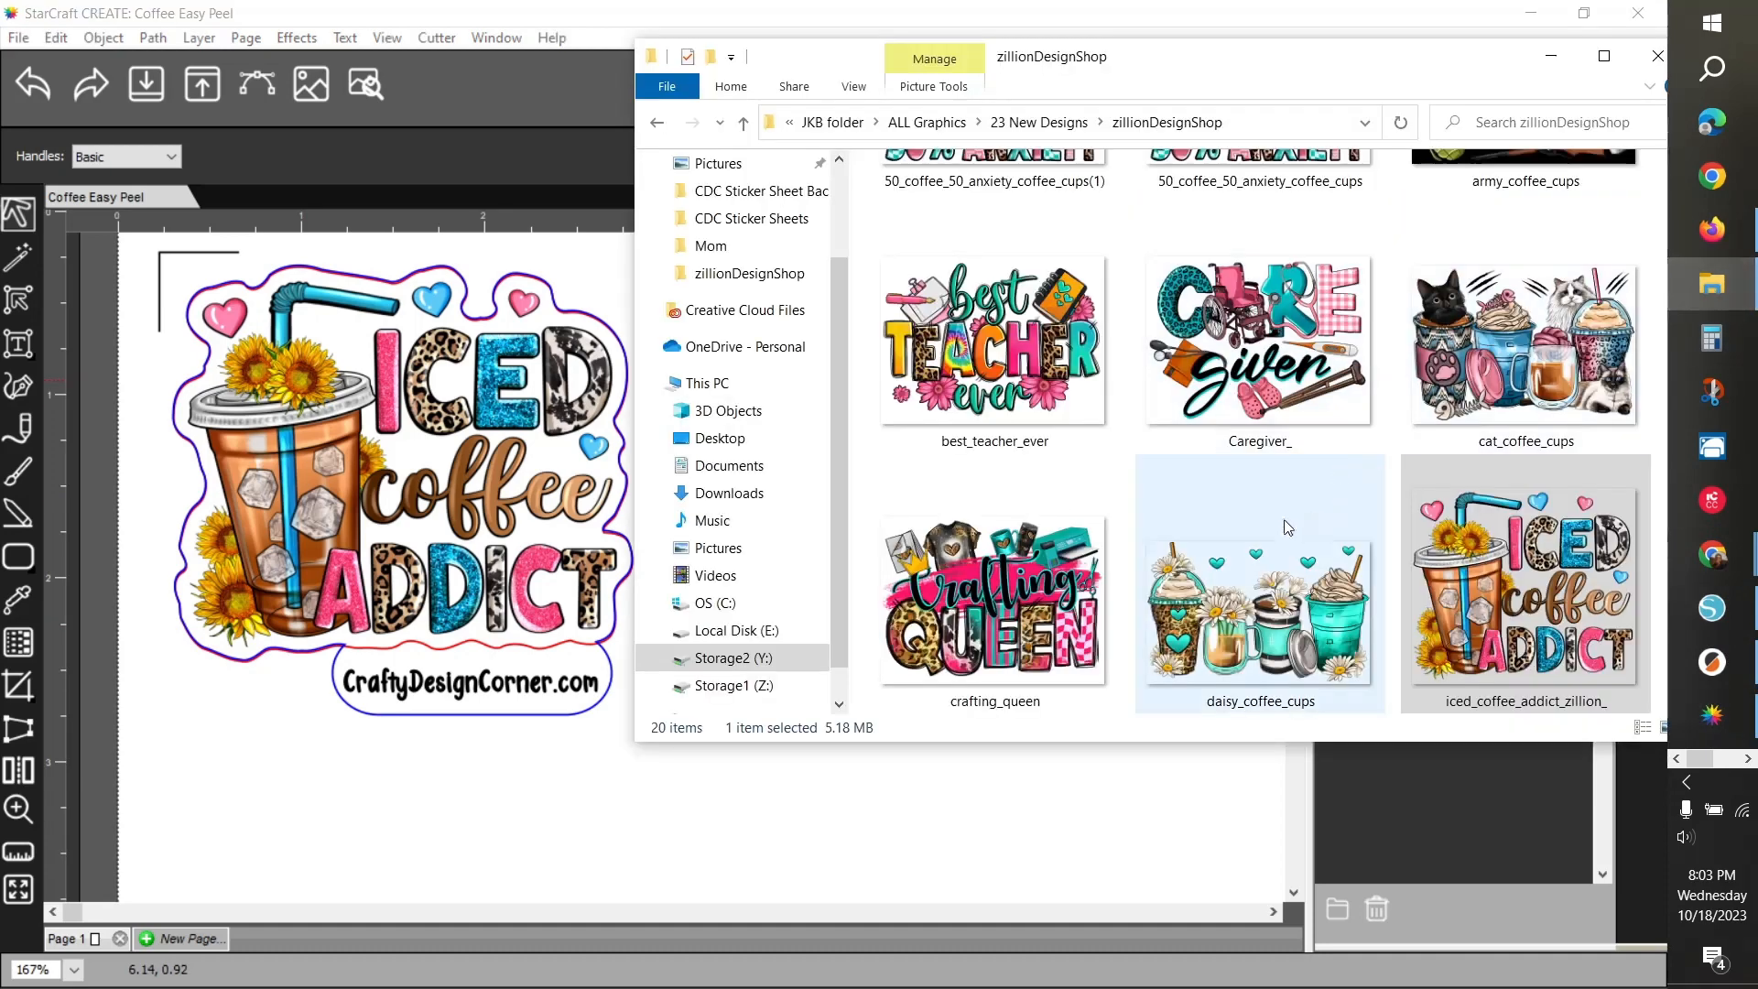
pyautogui.scroll(-1, 1291, 527)
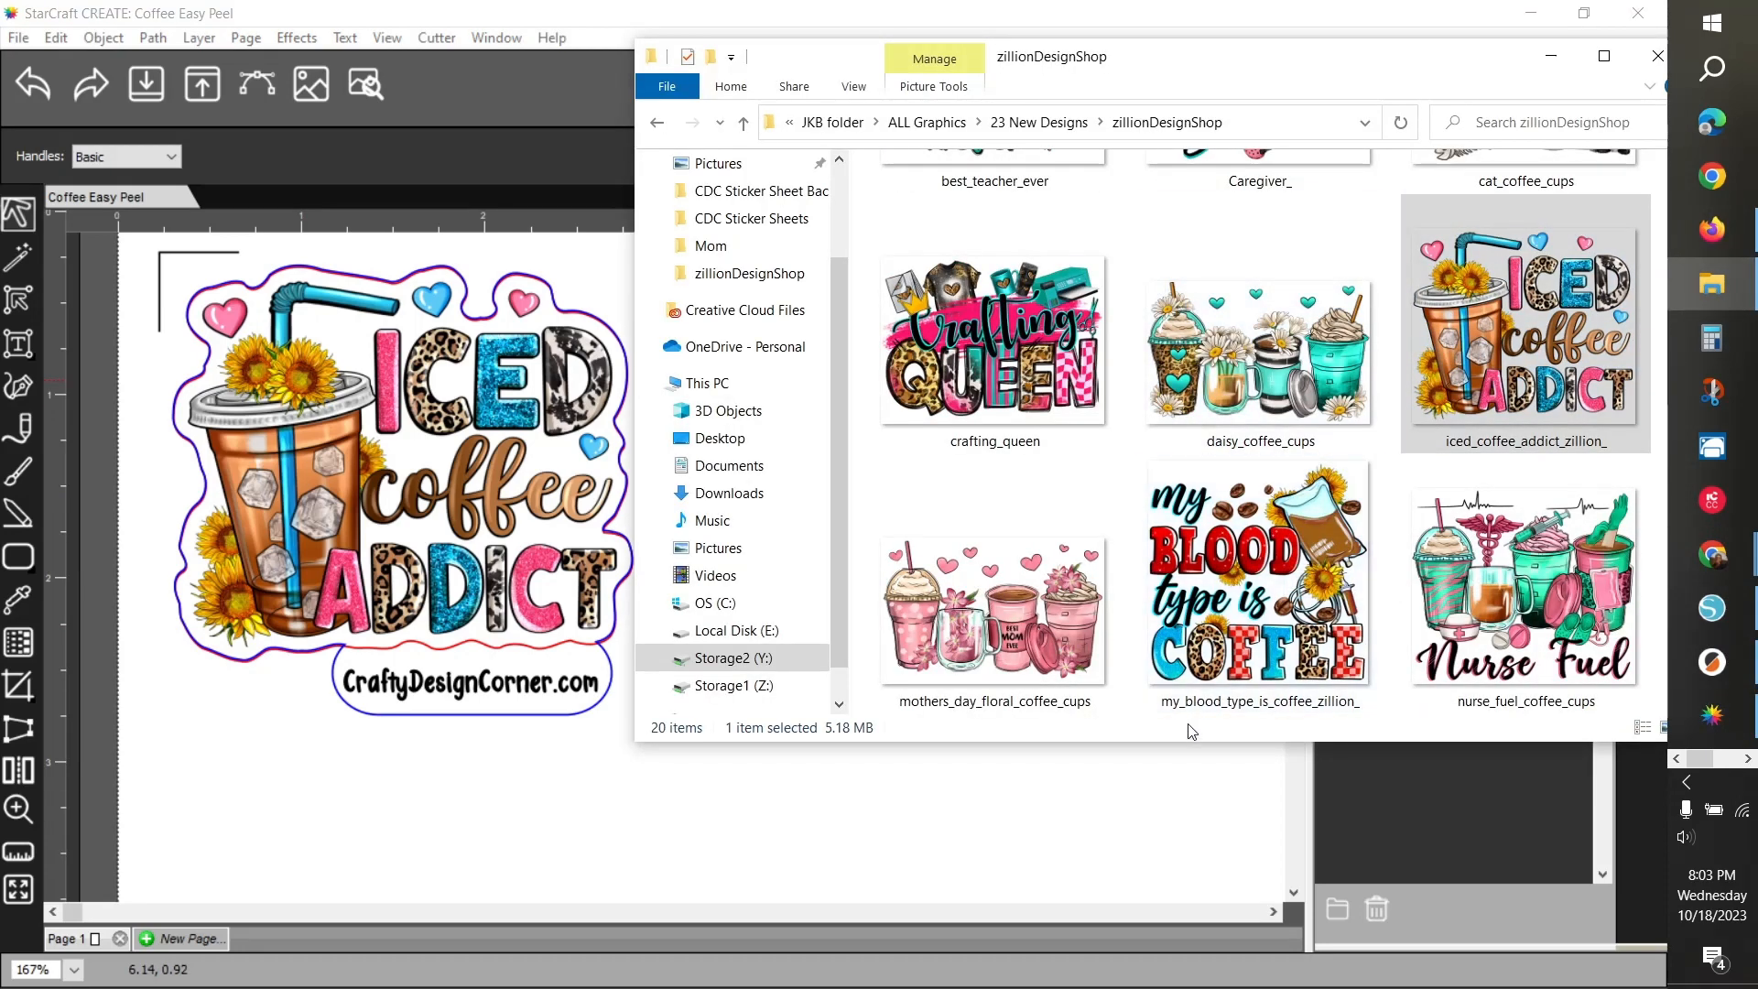
pyautogui.moveTo(1069, 64); pyautogui.dragTo(1296, 32)
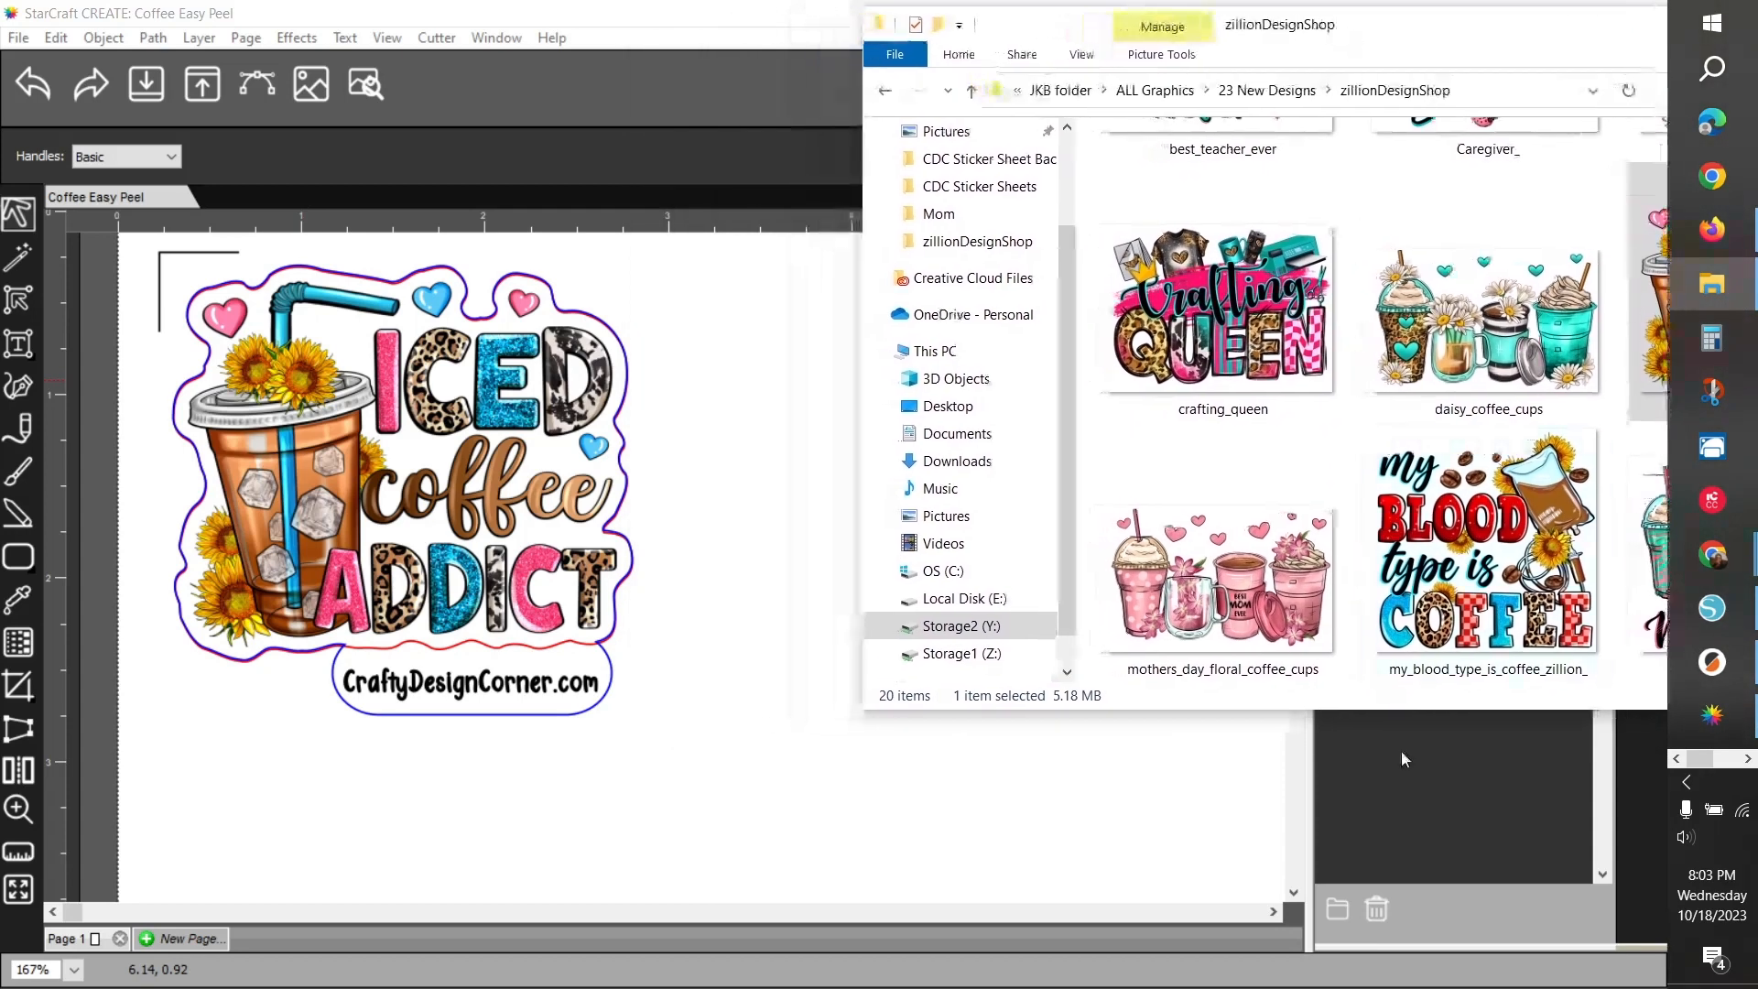
pyautogui.click(1434, 582)
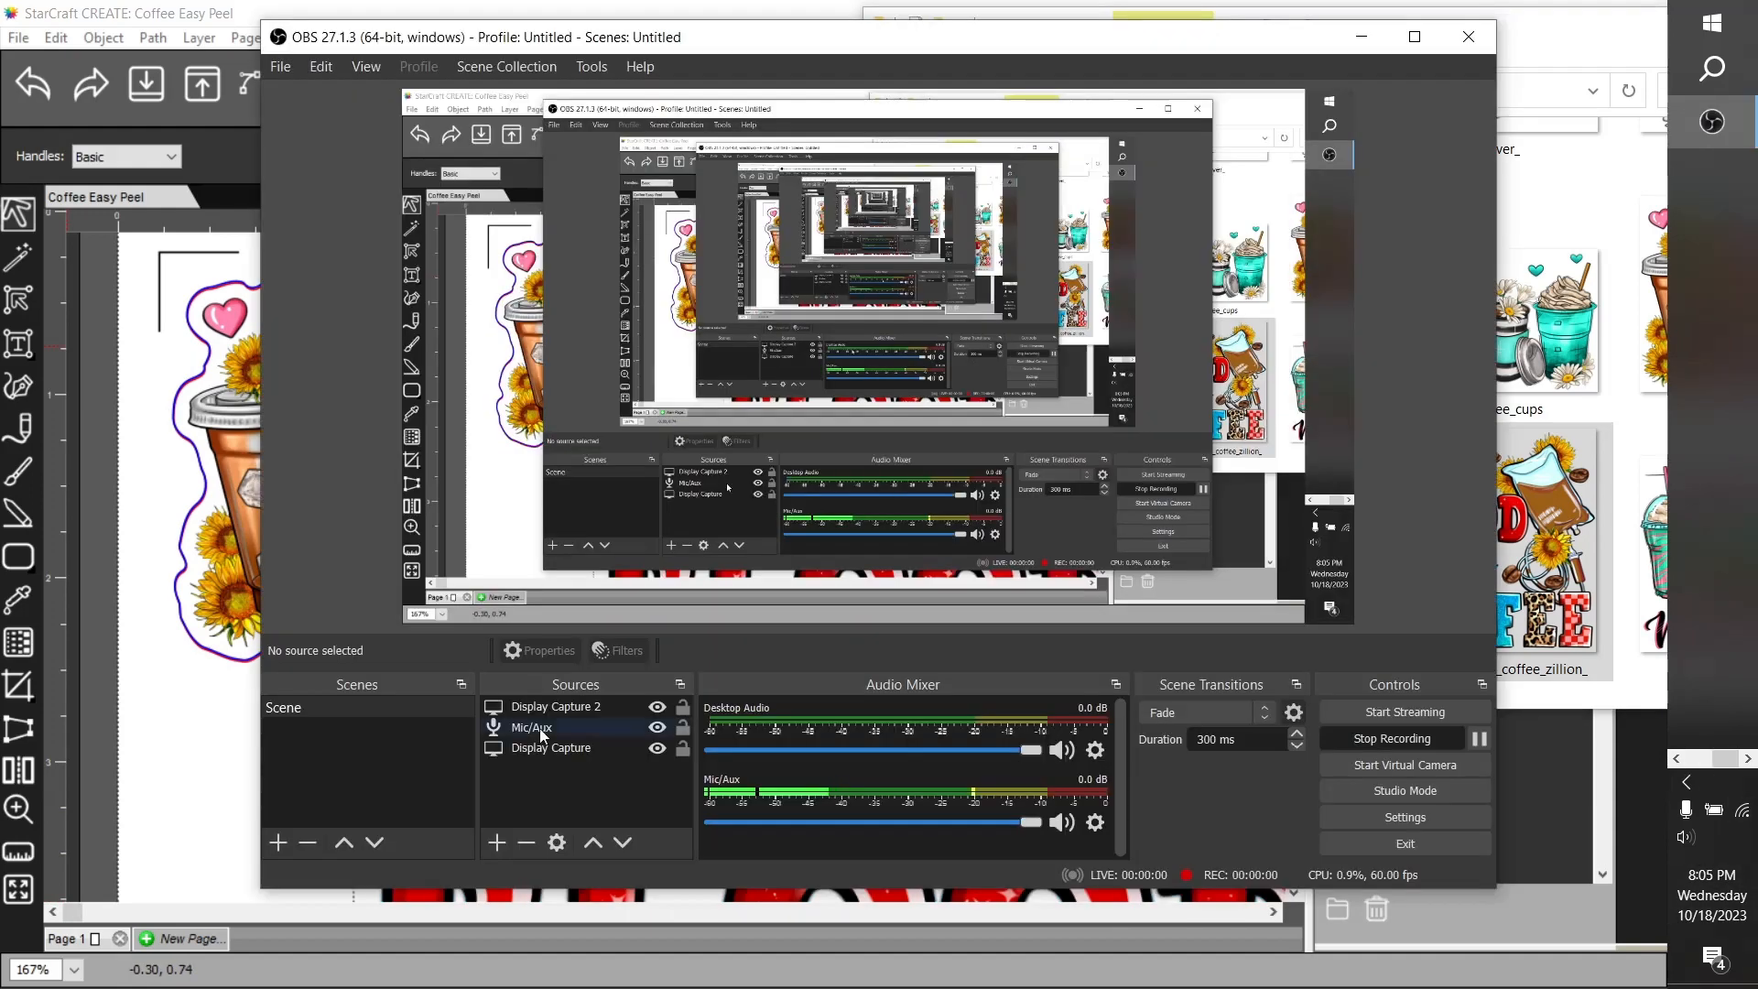
pyautogui.click(167, 7)
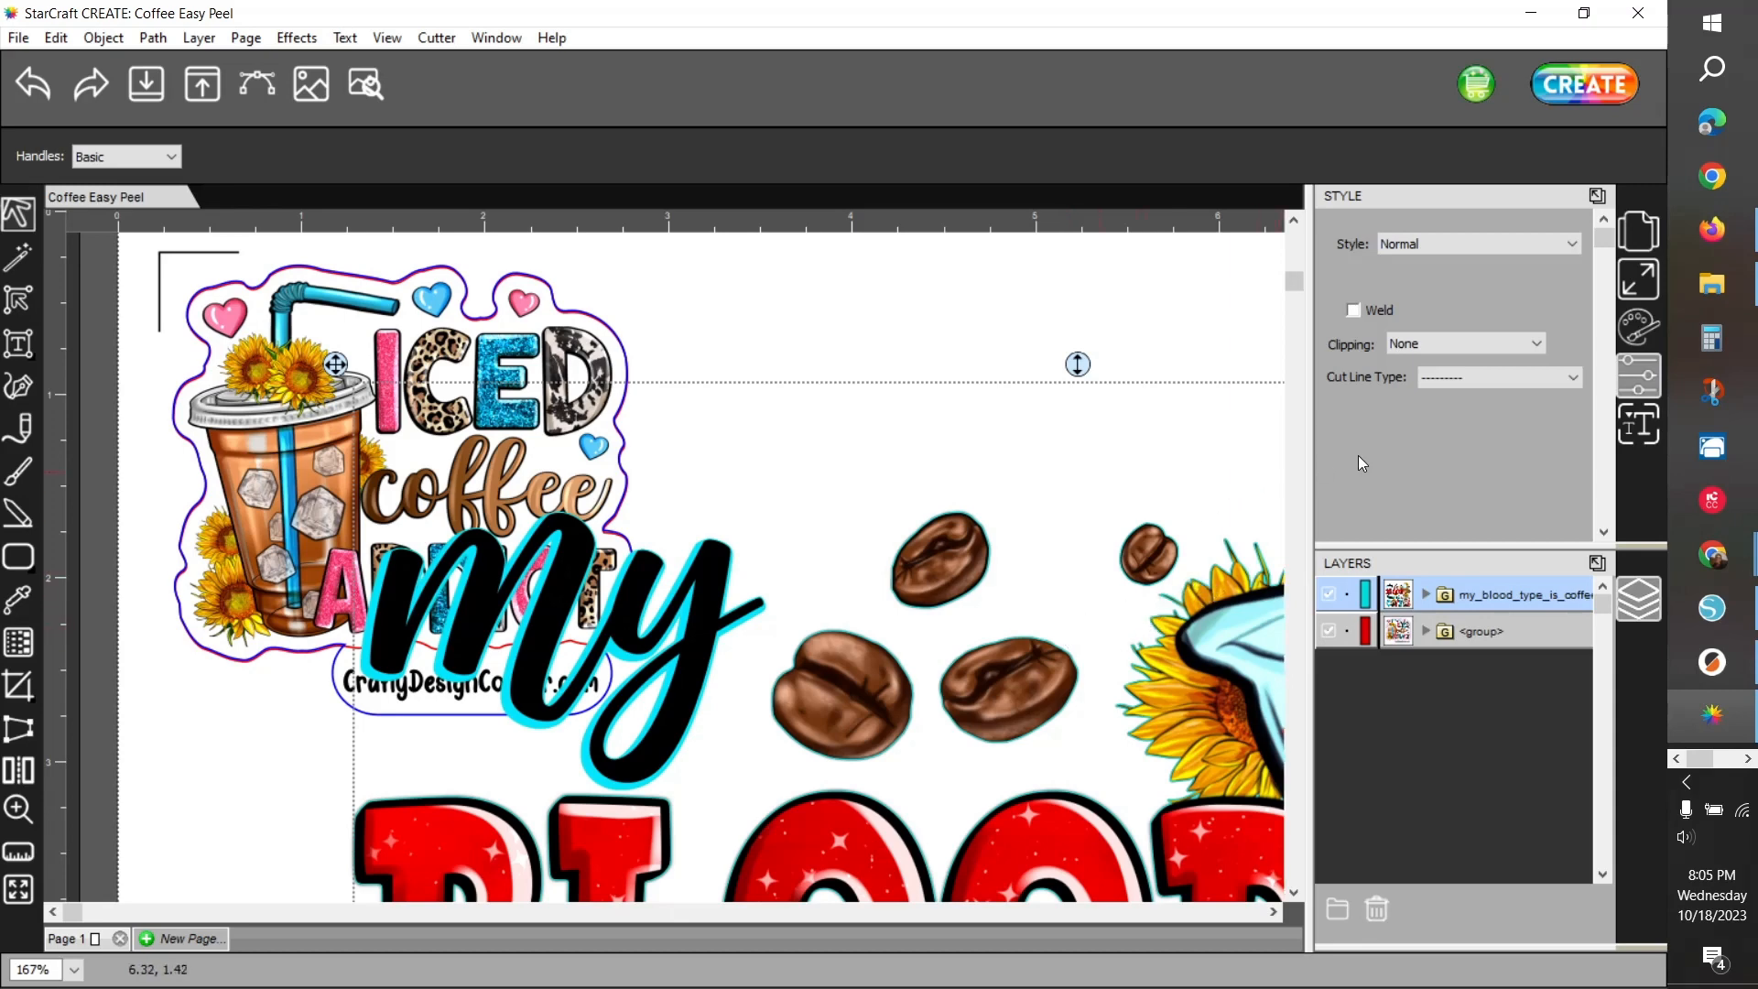
# Scale the blood type coffee artwork to 0.930 in wide with its proportions kept
pyautogui.click(1640, 279)
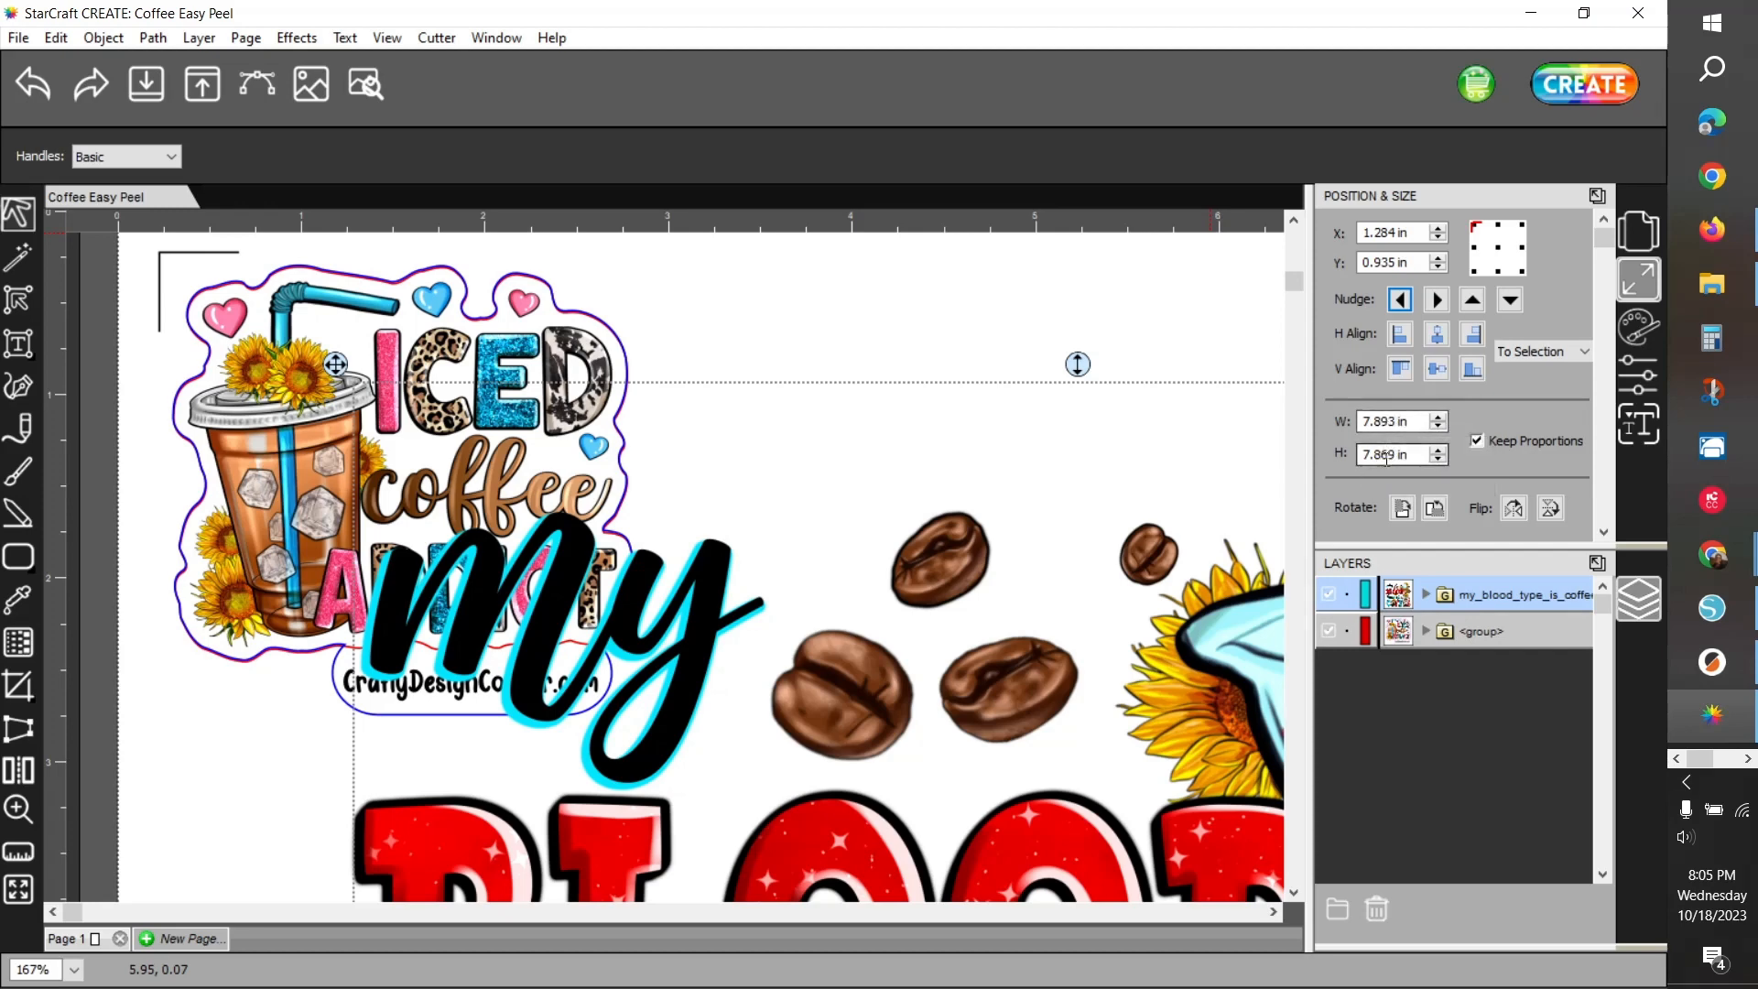
pyautogui.moveTo(1390, 421); pyautogui.dragTo(1361, 421)
pyautogui.write('.9')
pyautogui.press('Tab')
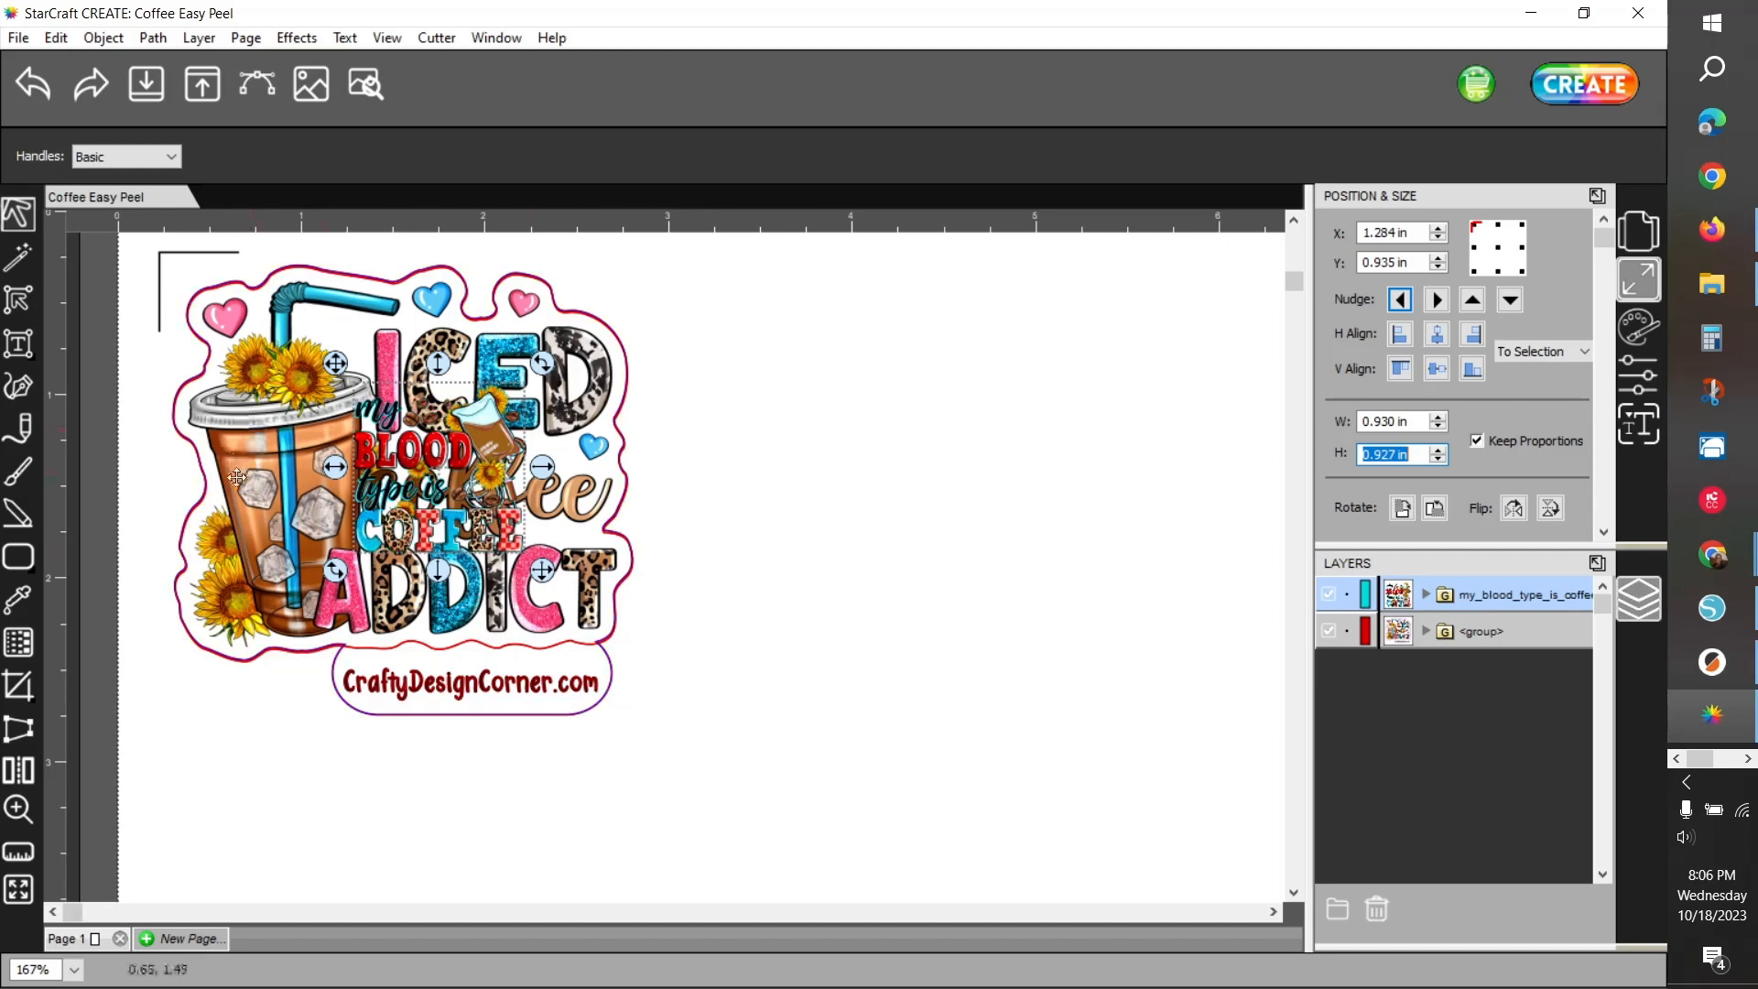
# Move the iced coffee sticker group clear of the small artwork, to about X 3.255 in, Y 0.172 in
pyautogui.click(1464, 635)
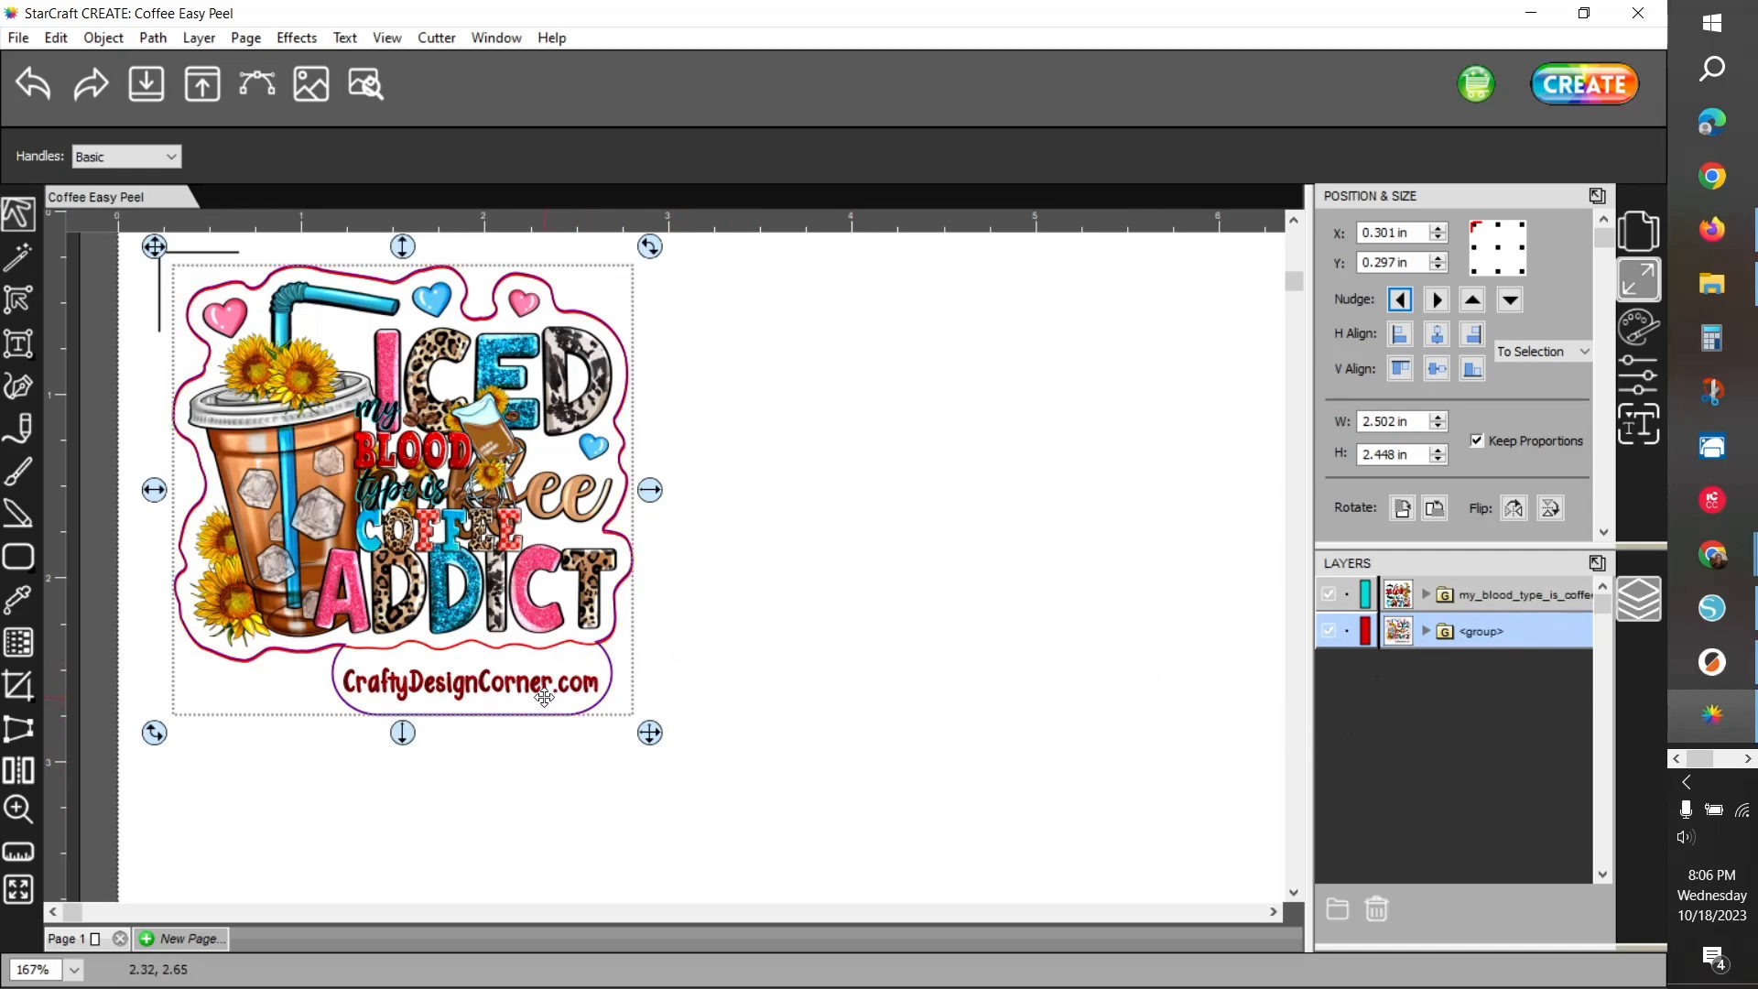
pyautogui.moveTo(543, 698); pyautogui.dragTo(1086, 660)
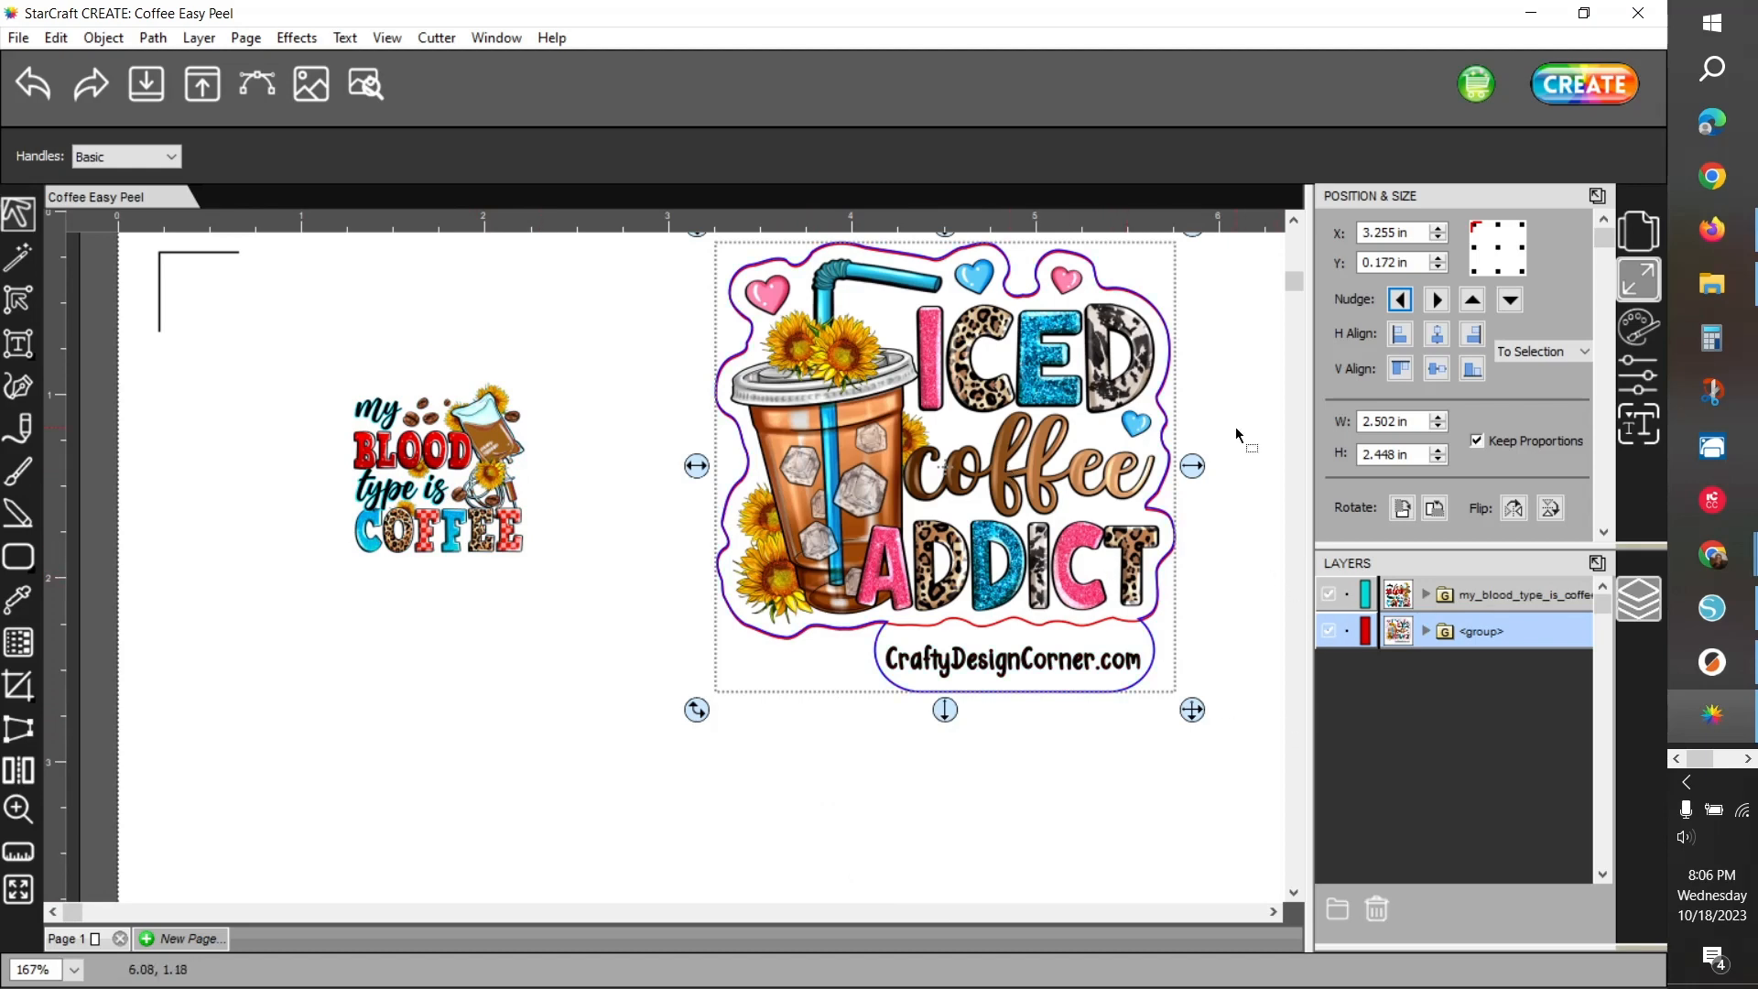
pyautogui.click(438, 802)
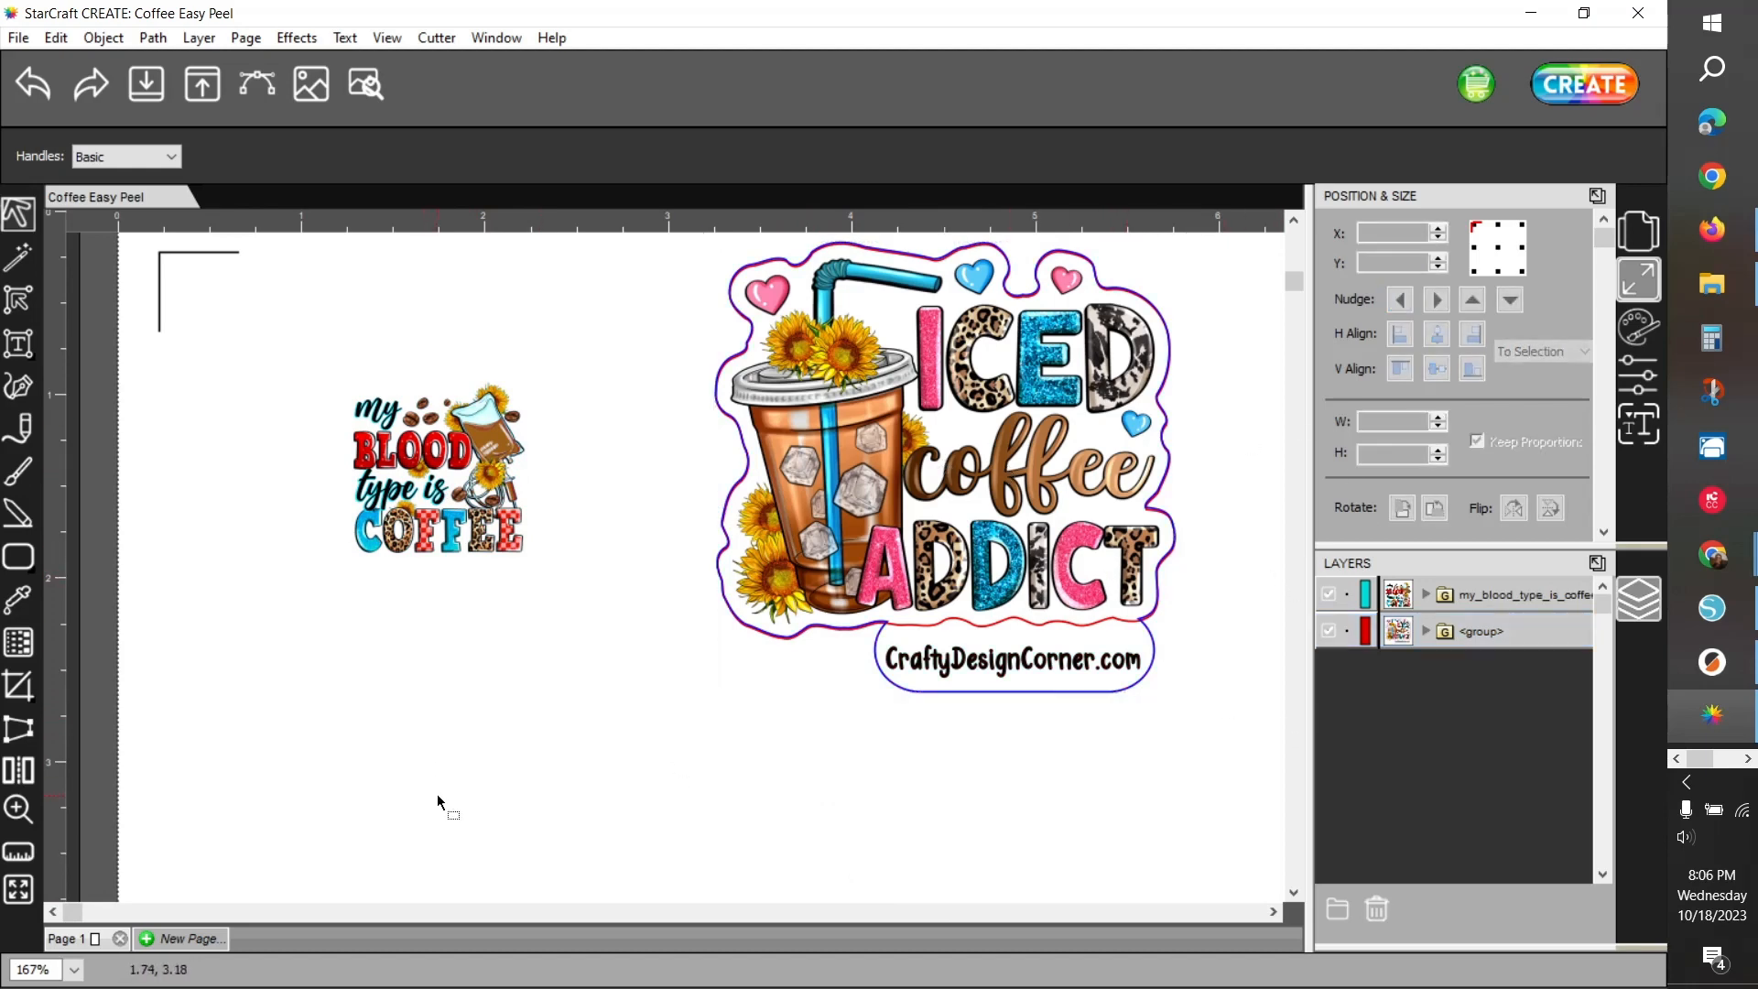
# Start a rounded path offset on the small blood type coffee artwork
pyautogui.click(394, 471)
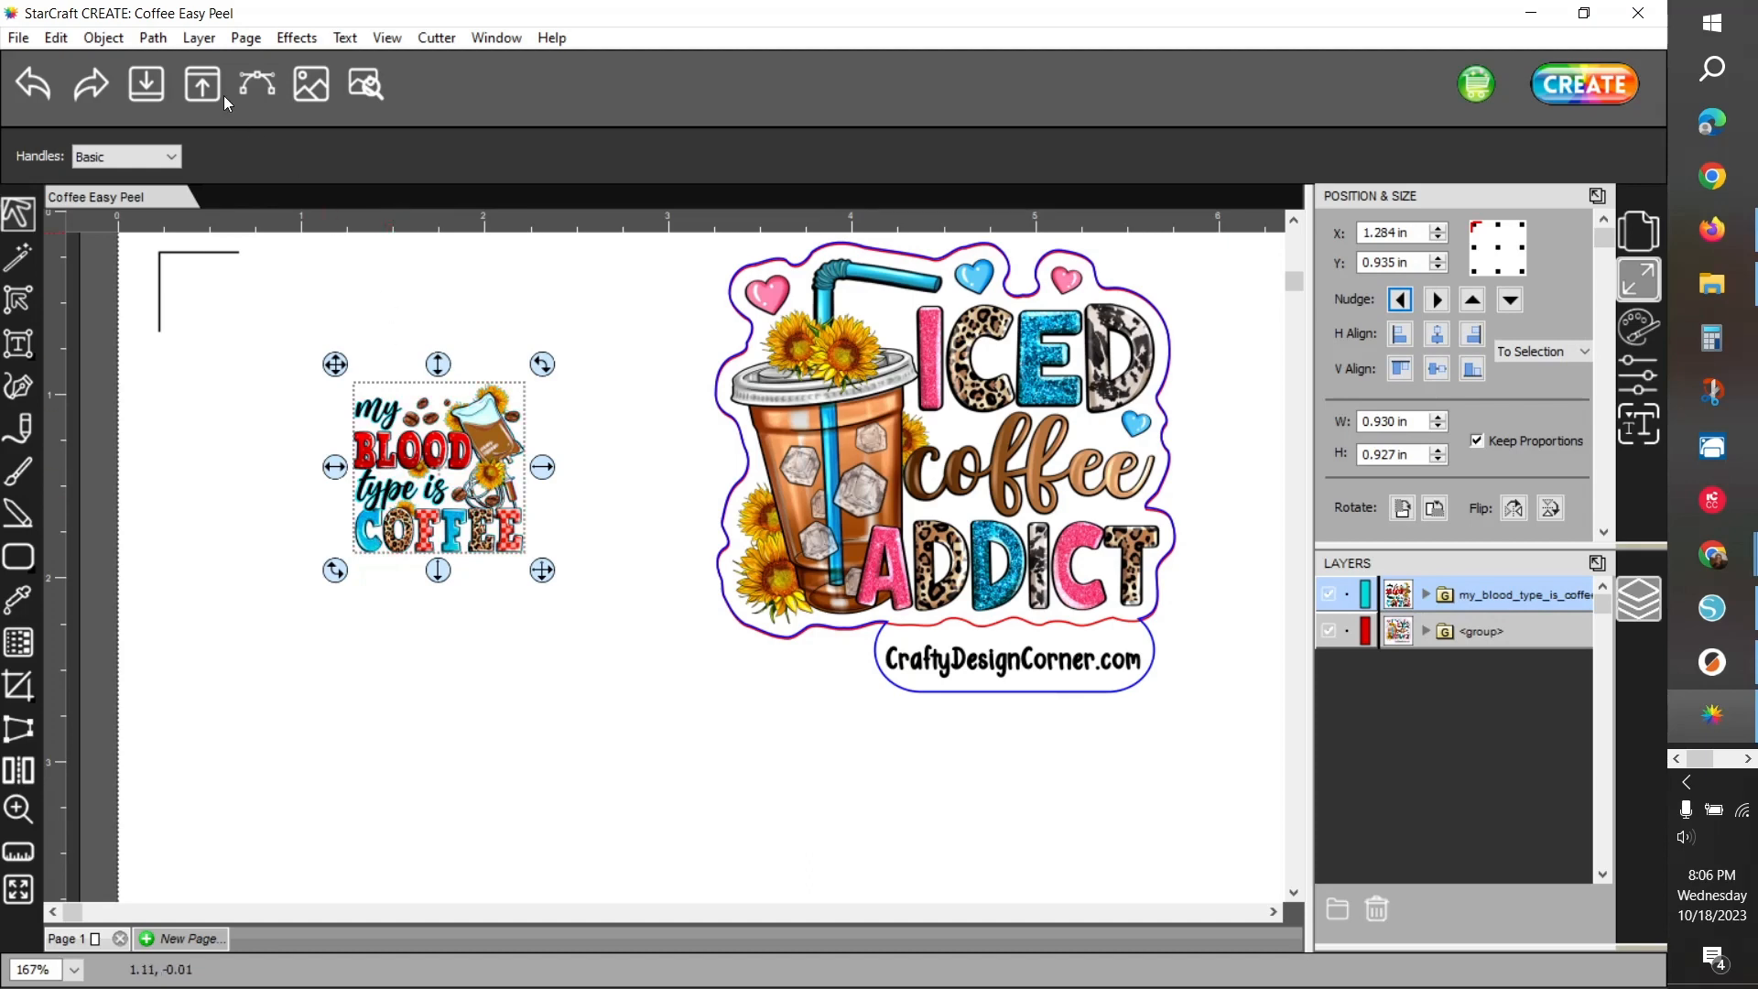
pyautogui.click(153, 38)
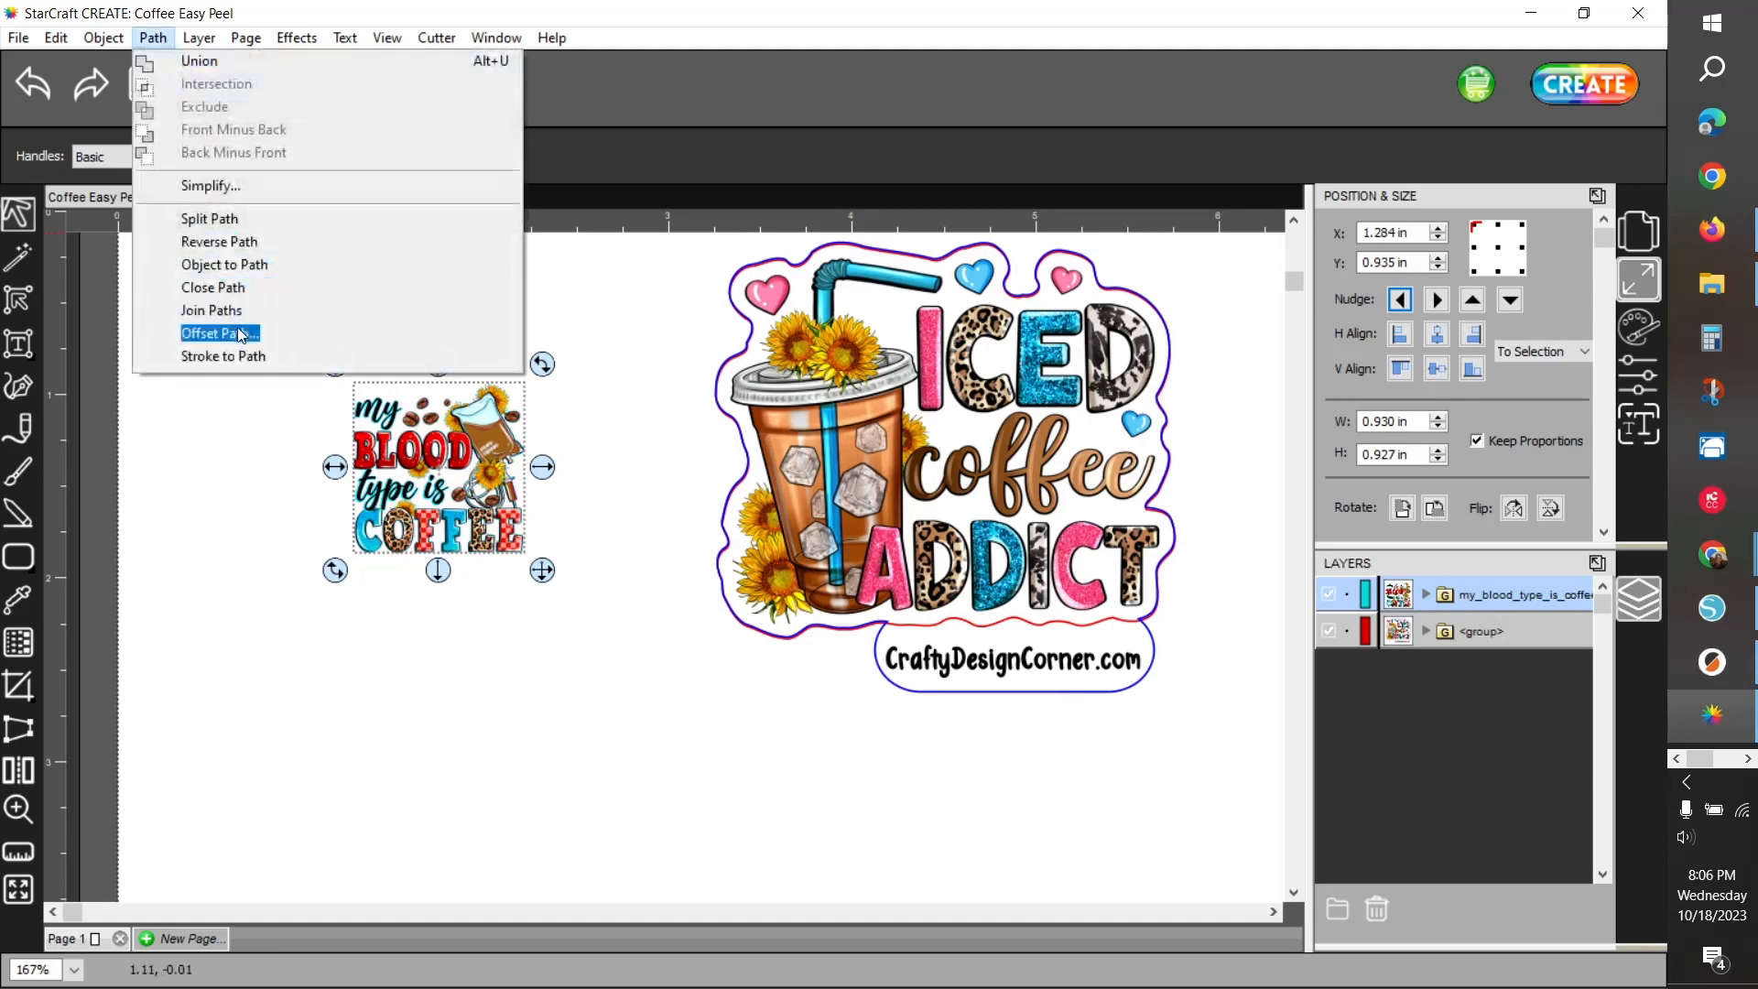
pyautogui.click(222, 333)
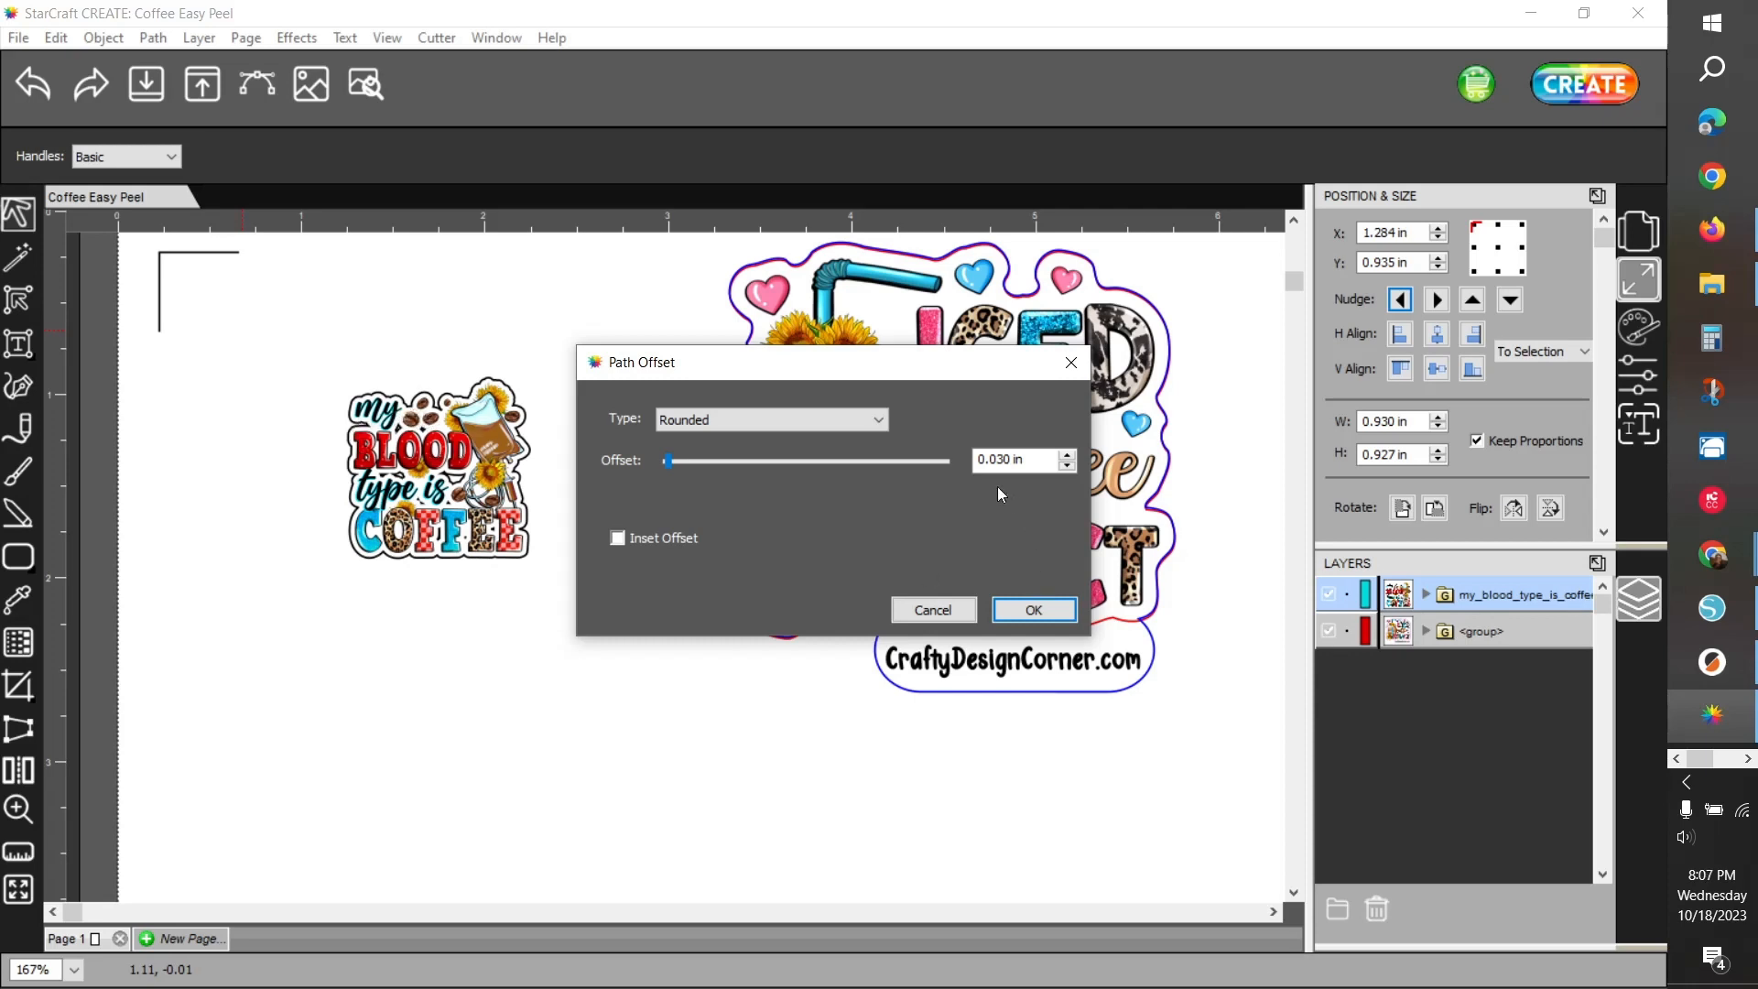
# Try path offsets of 0.035 in and 0.025 in around the blood type coffee artwork
pyautogui.doubleClick(1016, 460)
pyautogui.write('0')
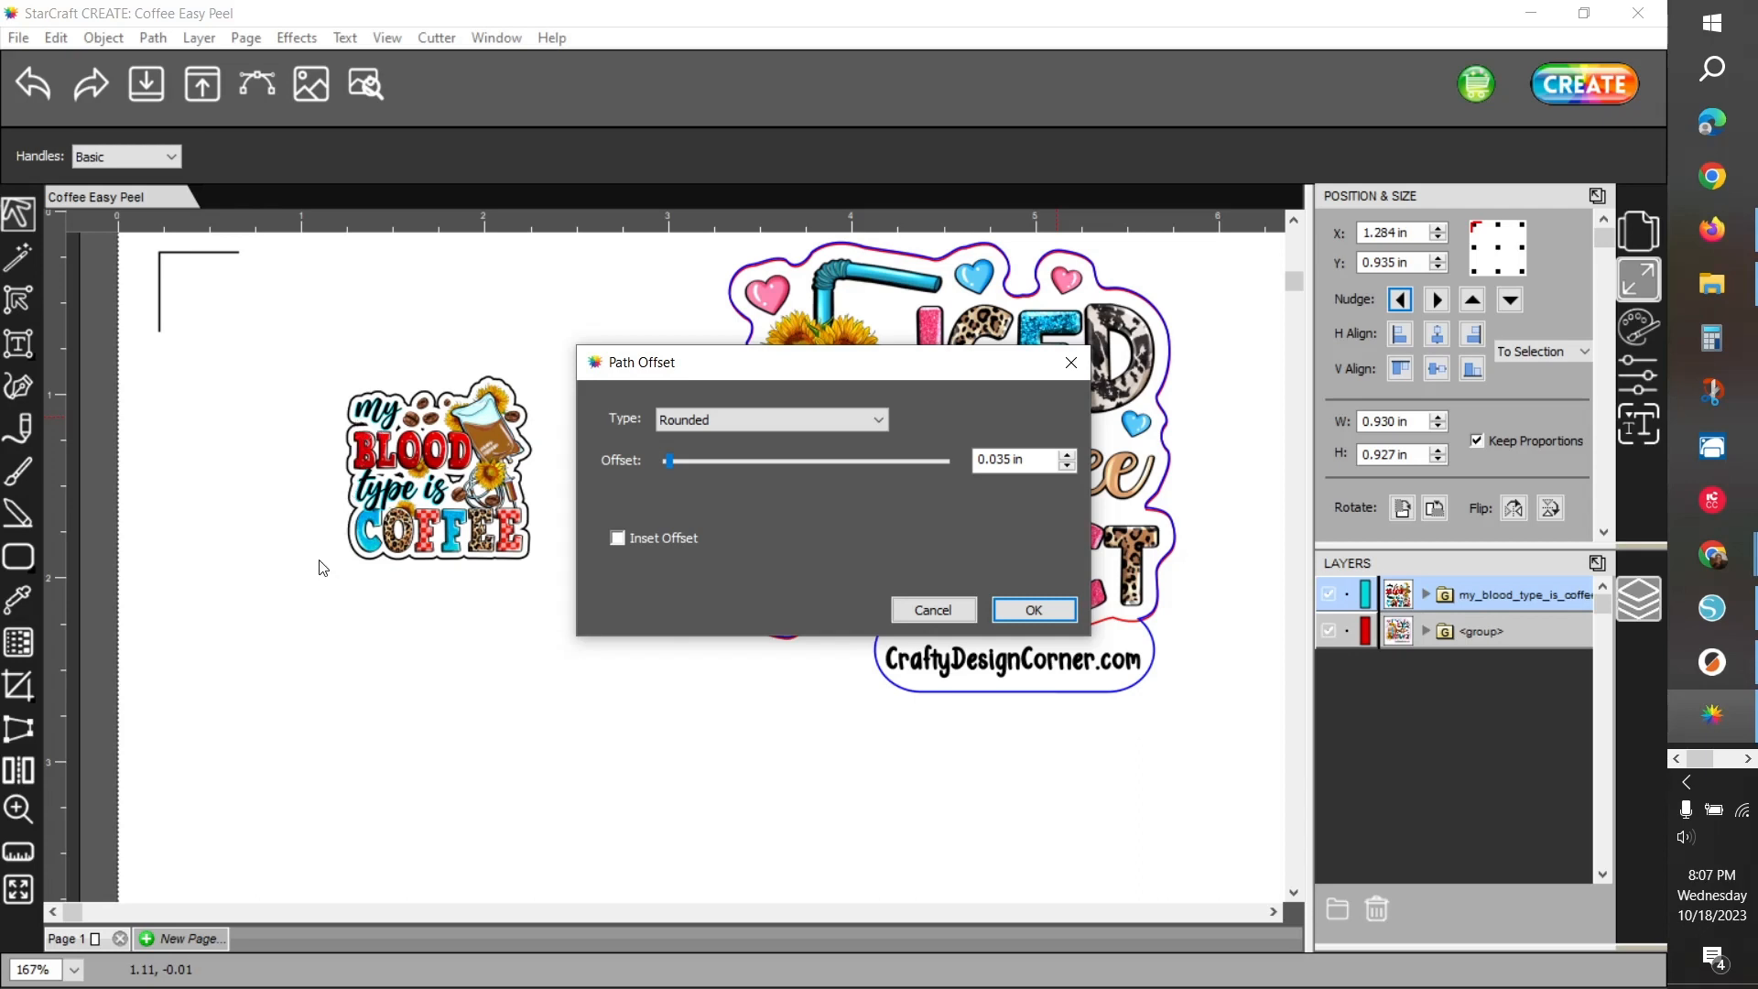
pyautogui.tripleClick(1002, 459)
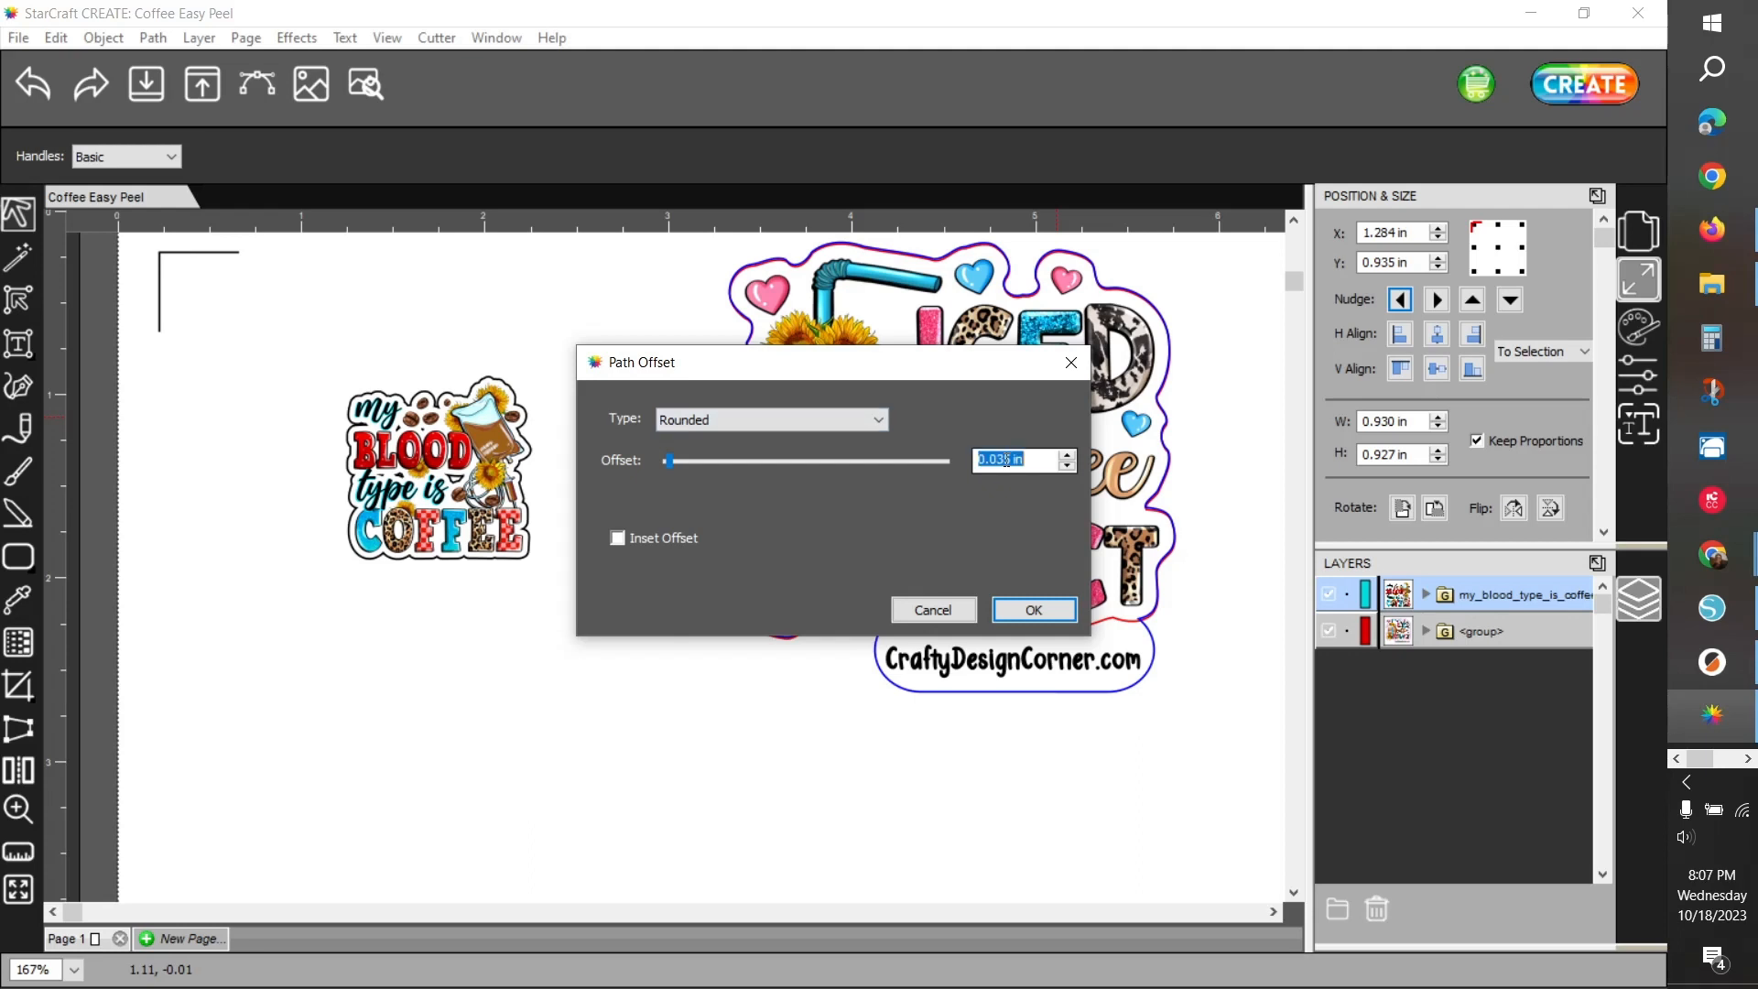
pyautogui.write('0.')
pyautogui.press('Tab')
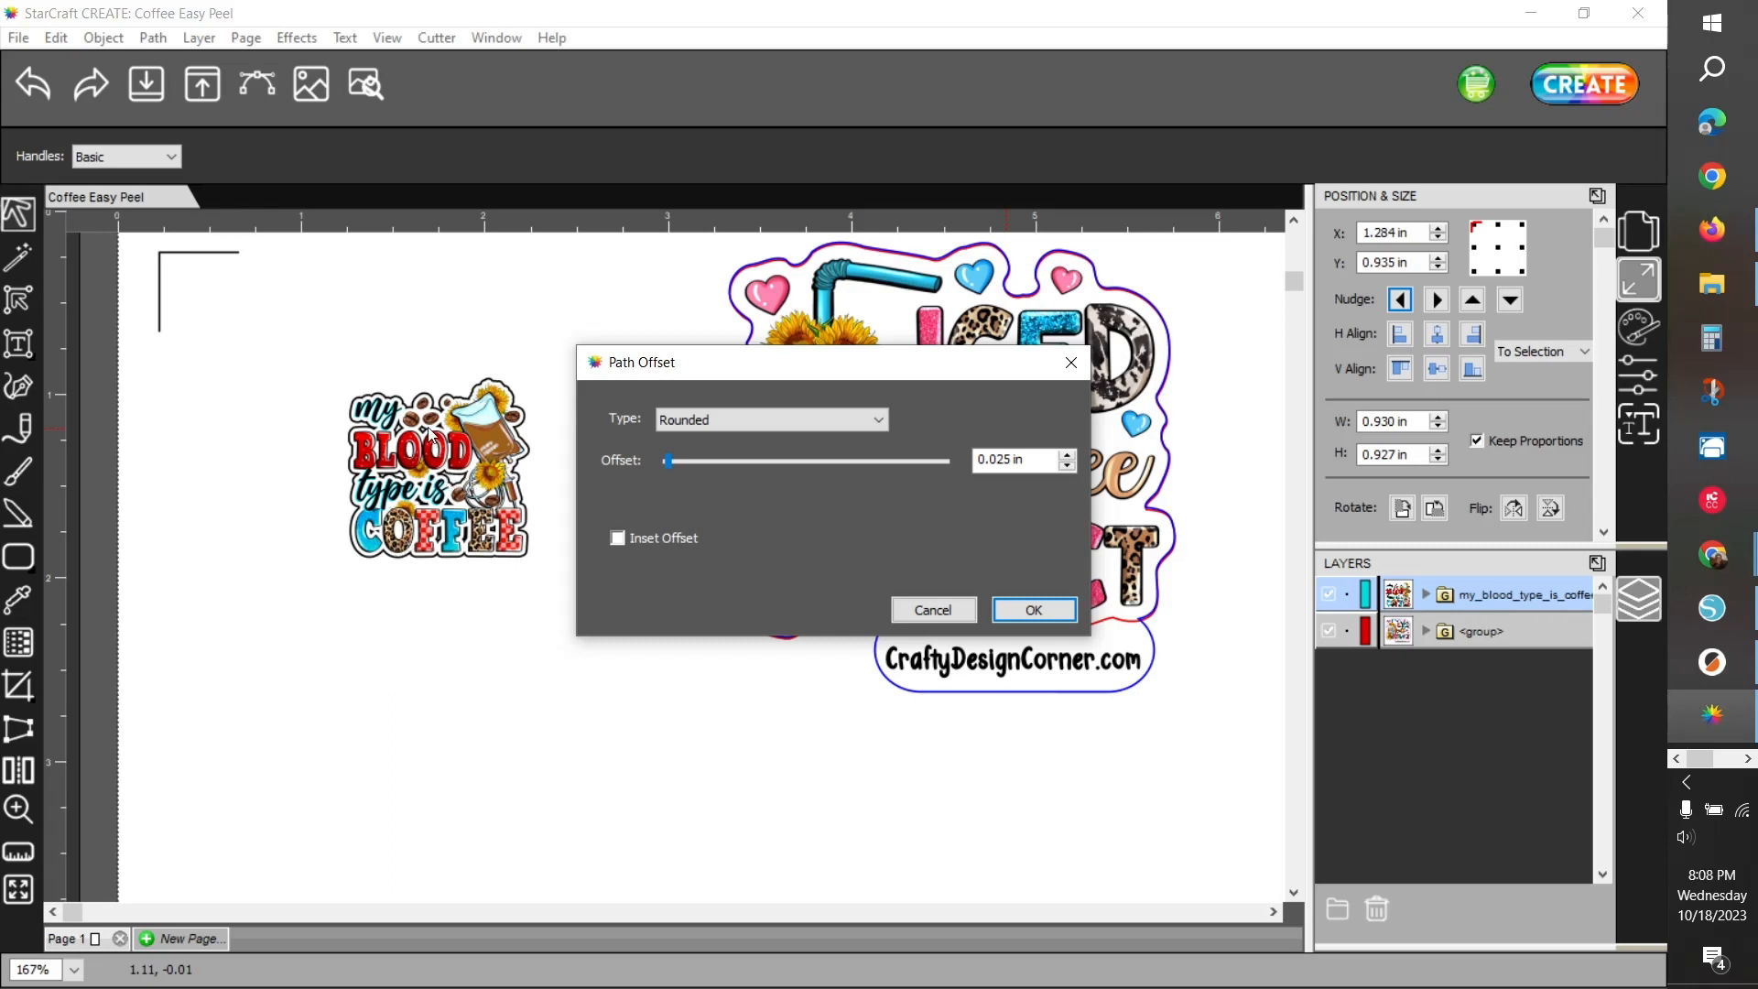
# Set the path offset to 0.030 in and apply it to the blood type coffee artwork
pyautogui.doubleClick(1002, 462)
pyautogui.write('0.030')
pyautogui.press('Tab')
pyautogui.click(1035, 610)
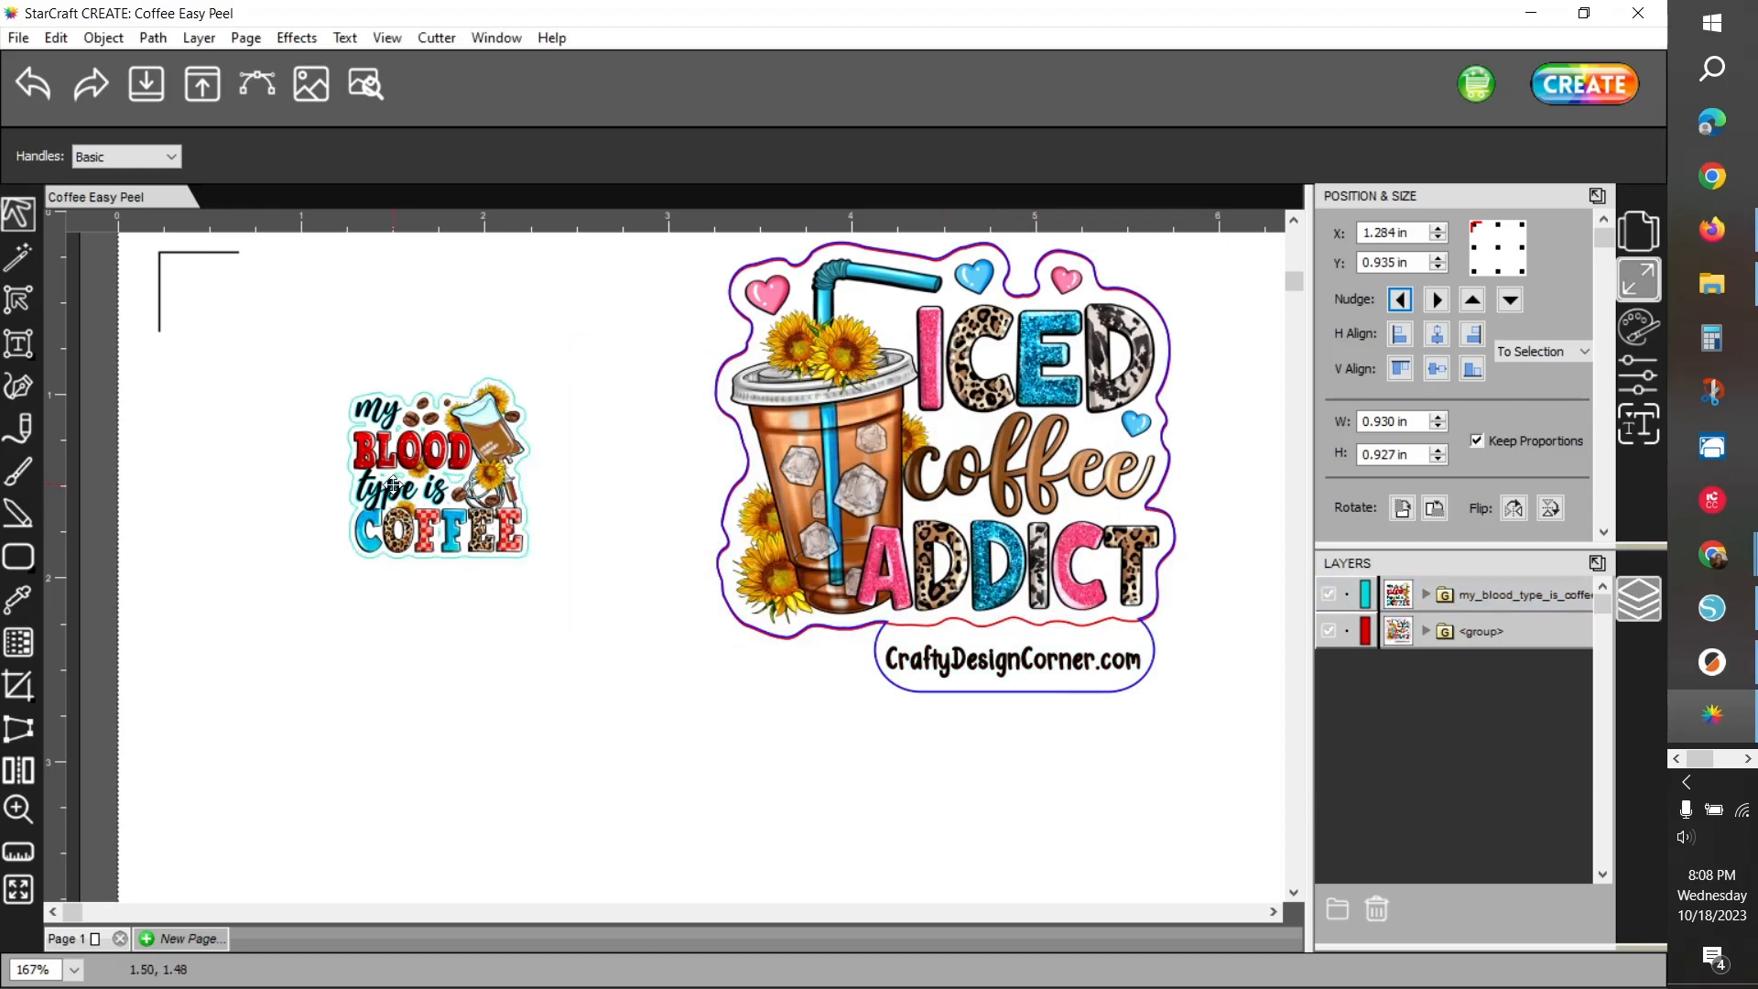
# Give the Cut path in the blood type coffee group a red FF0000 color stroke
pyautogui.click(1426, 596)
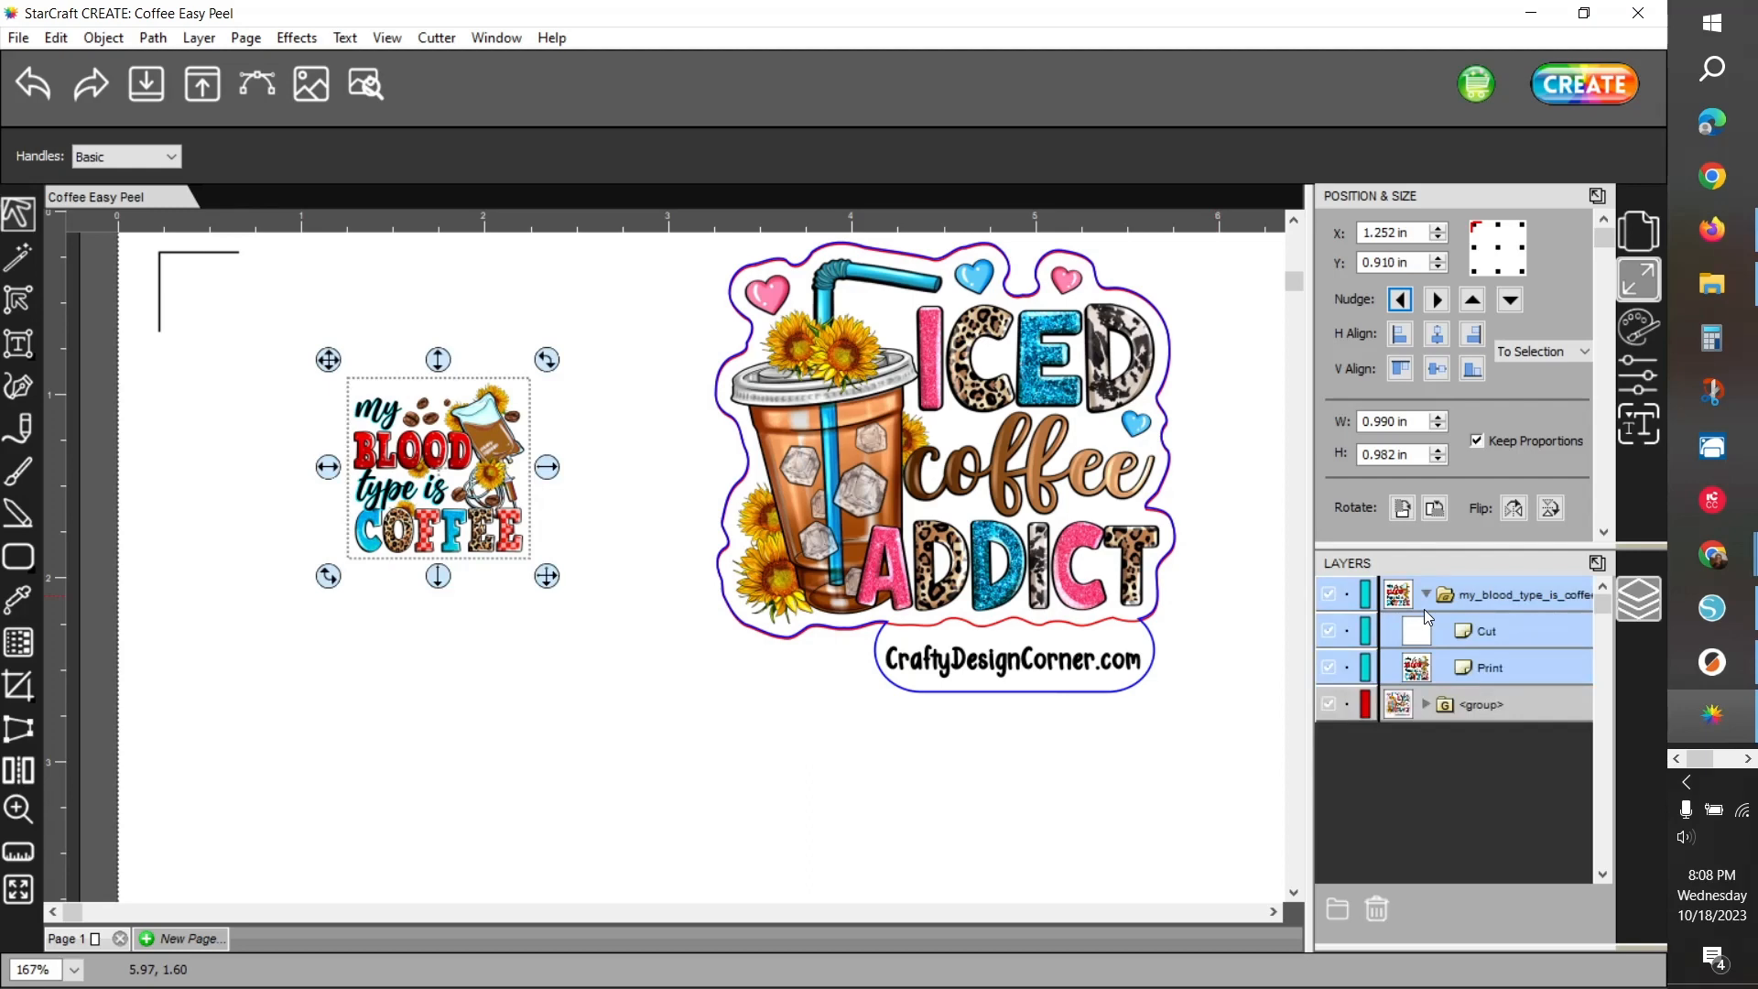
pyautogui.click(1500, 630)
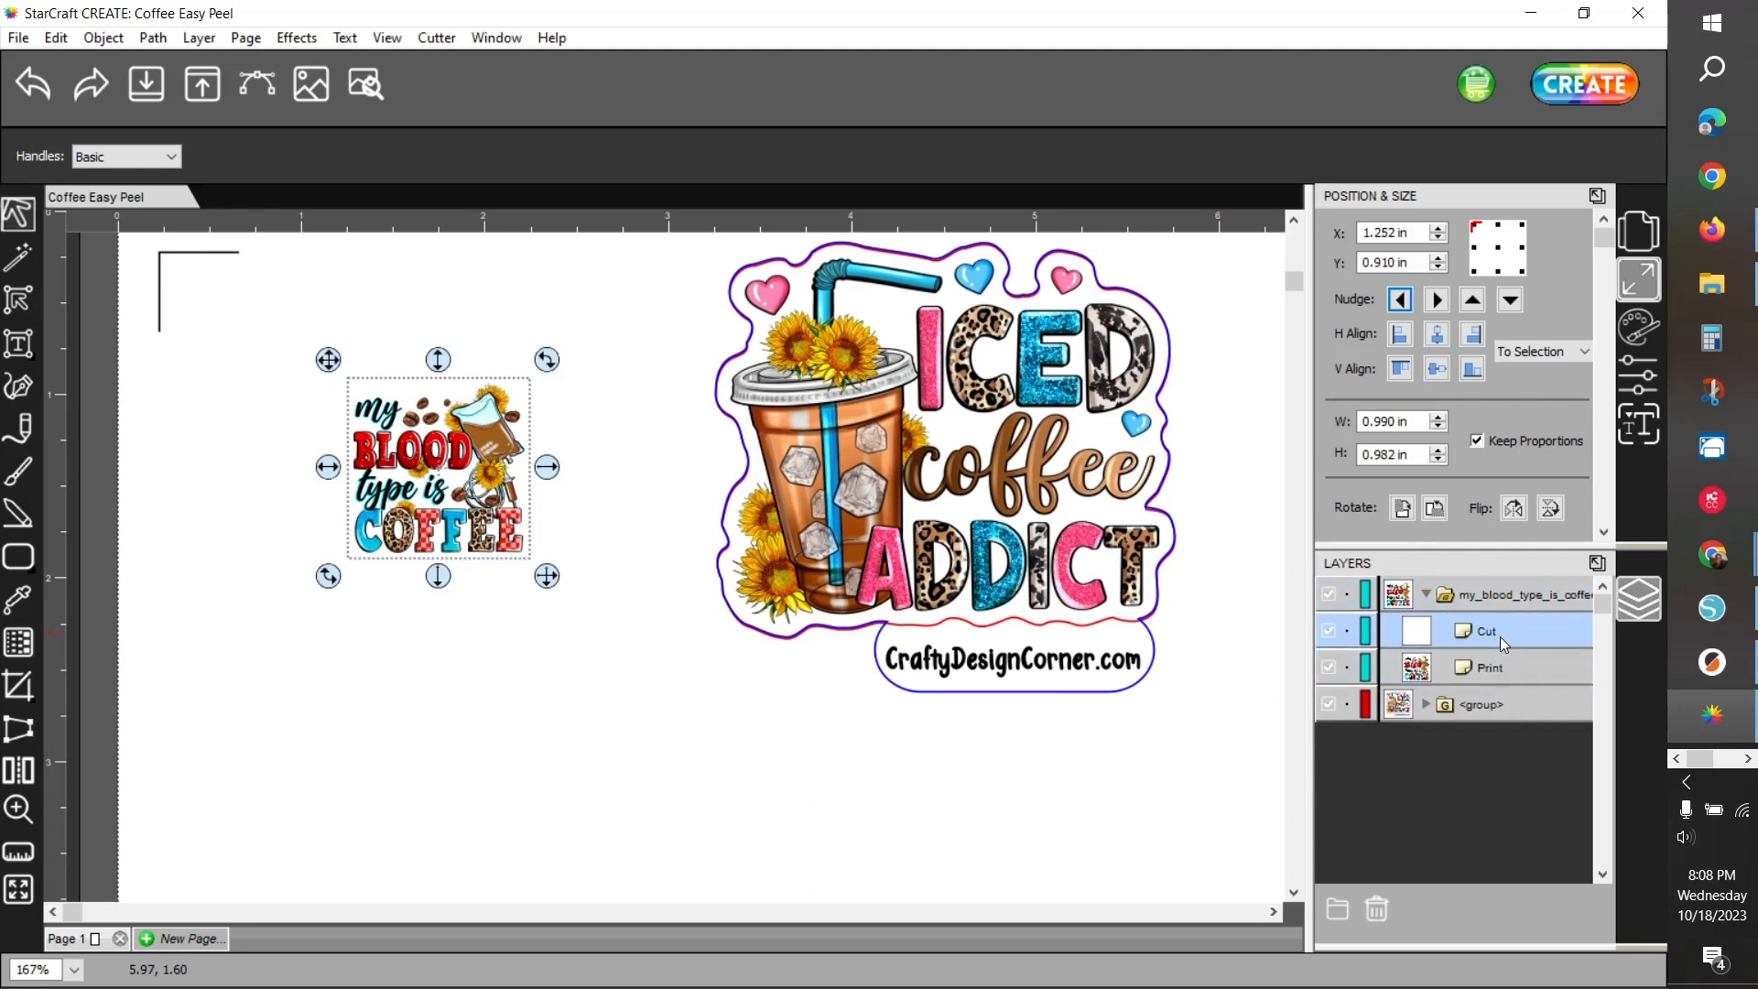
pyautogui.click(1638, 328)
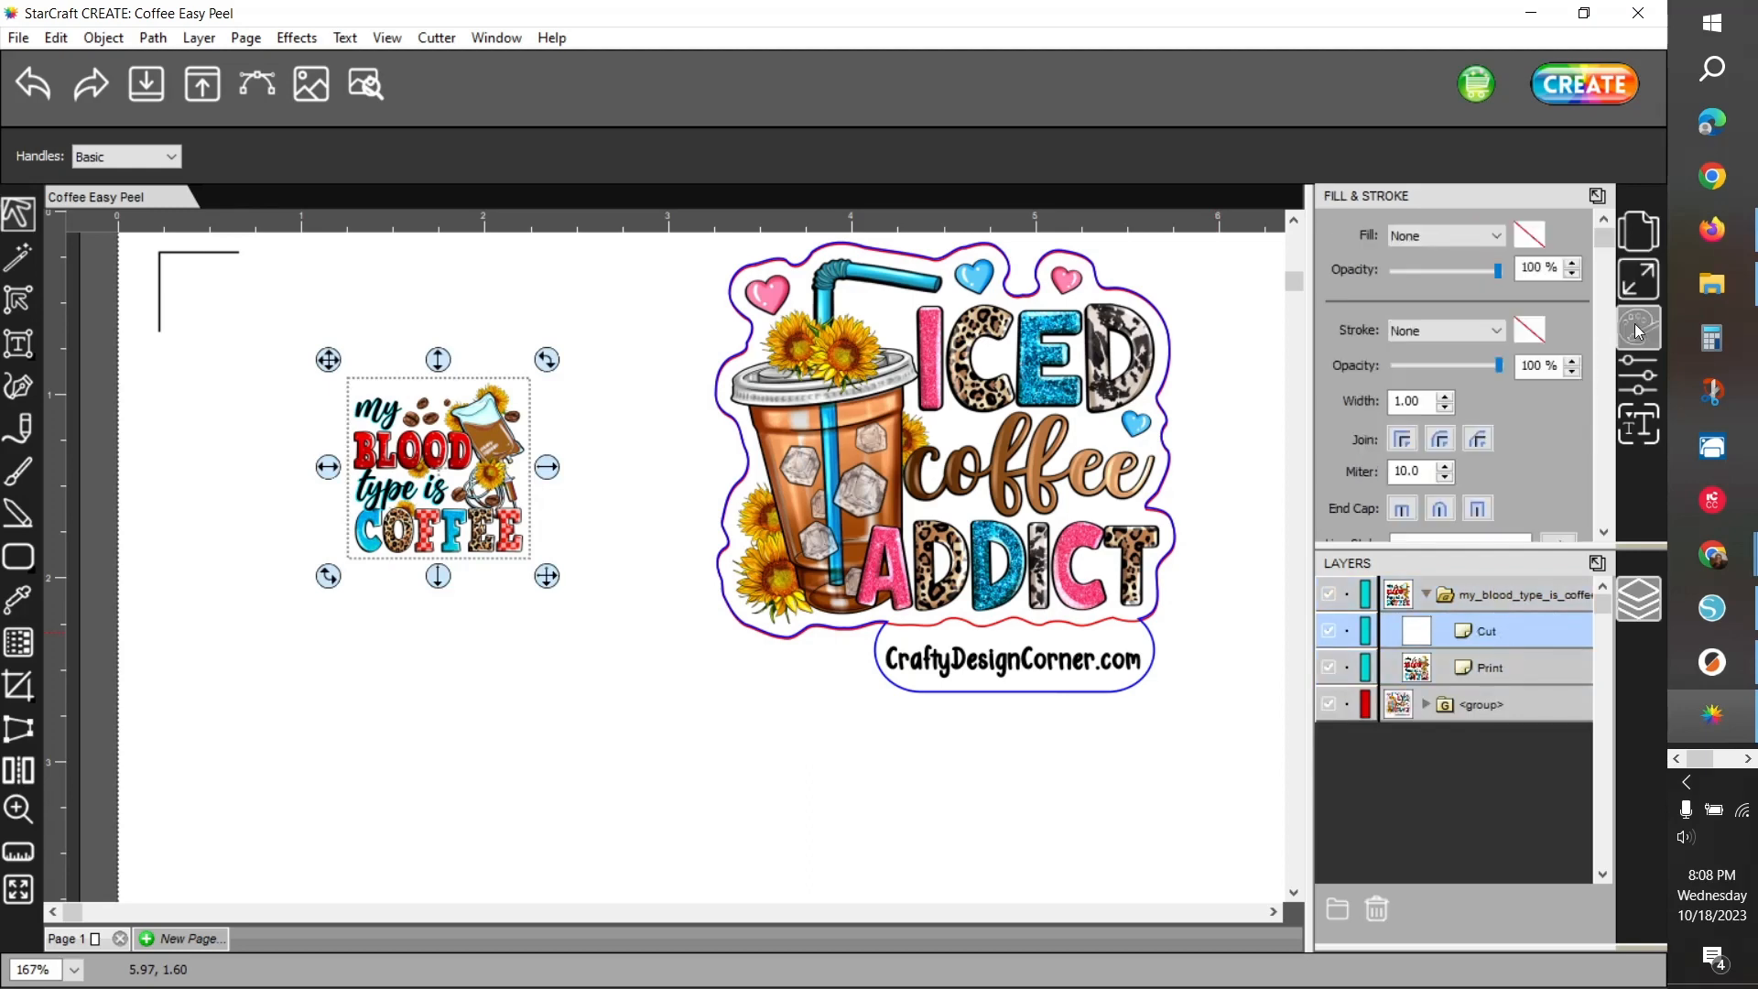
pyautogui.click(1498, 333)
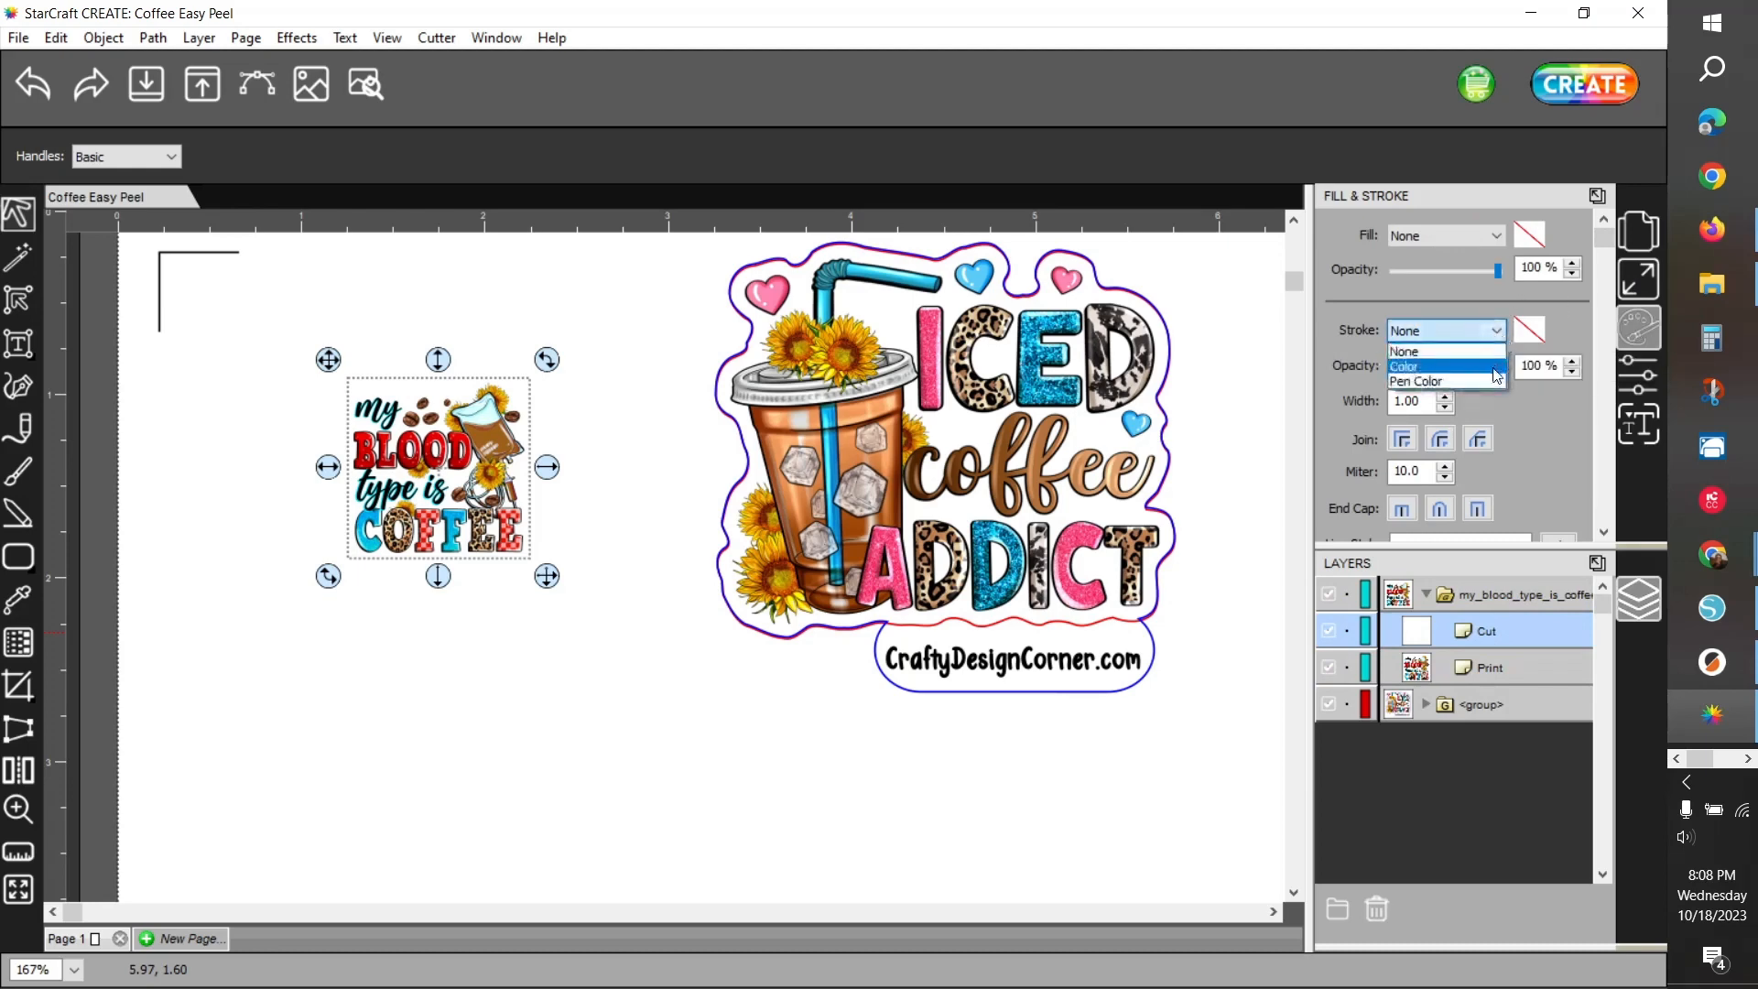
pyautogui.click(1493, 367)
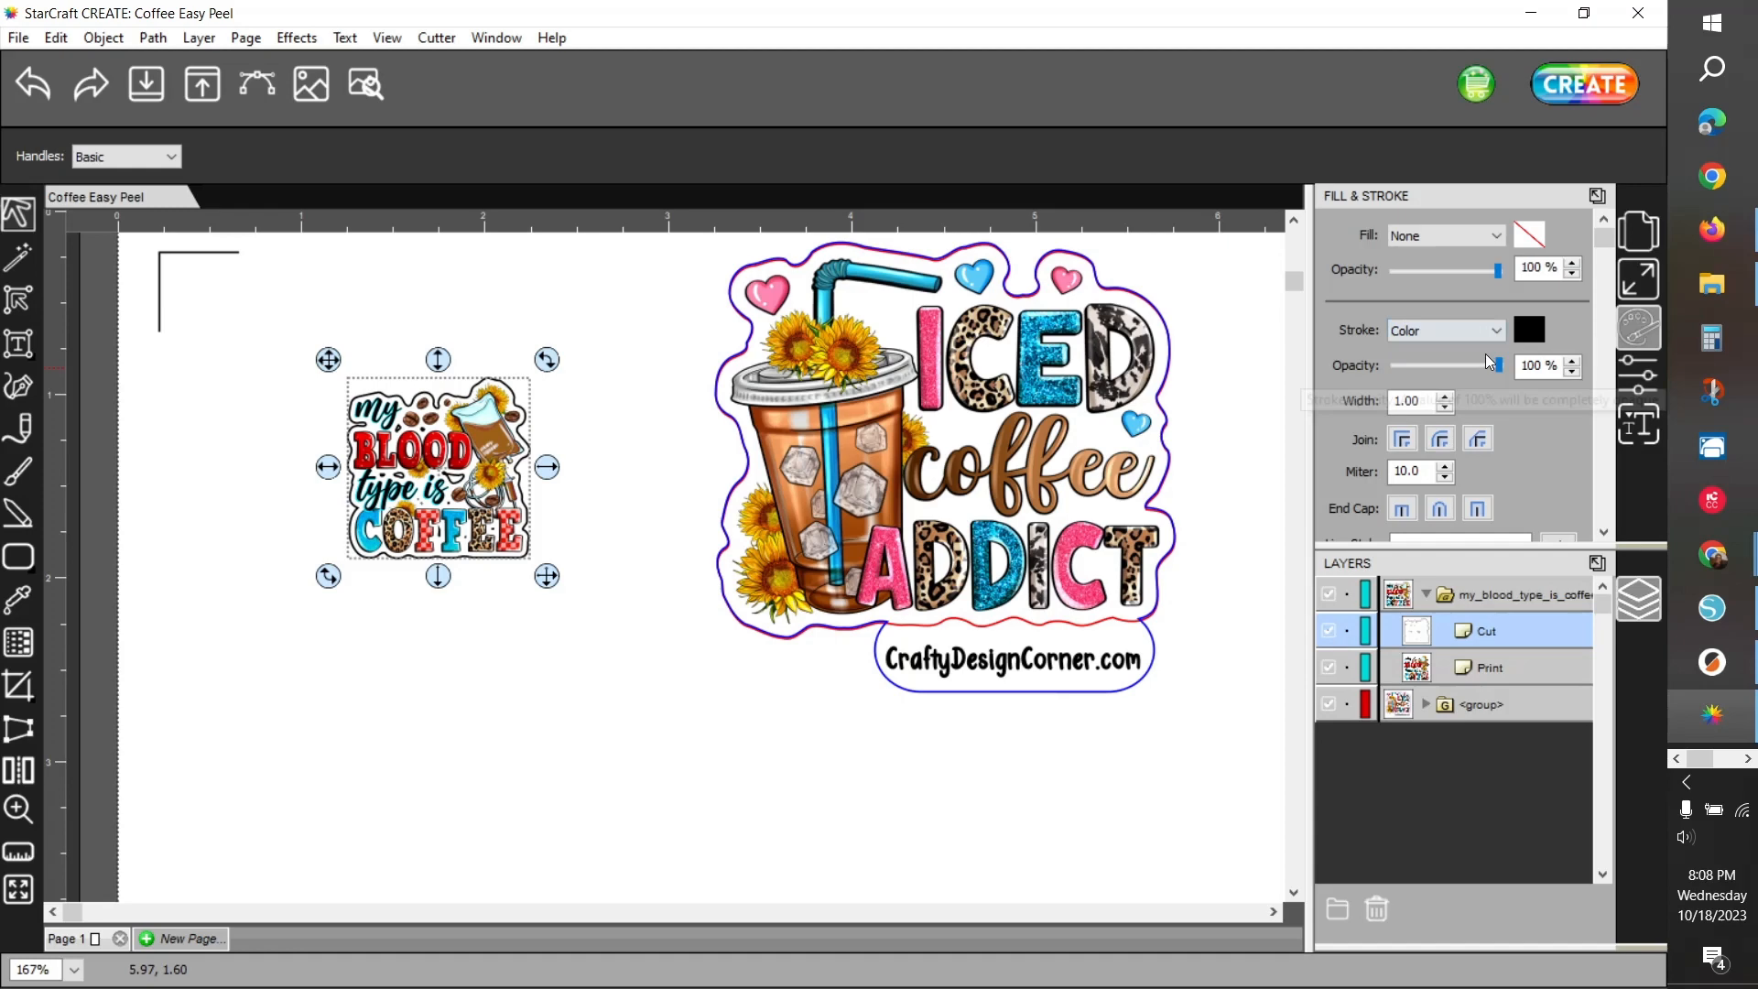
pyautogui.click(1537, 336)
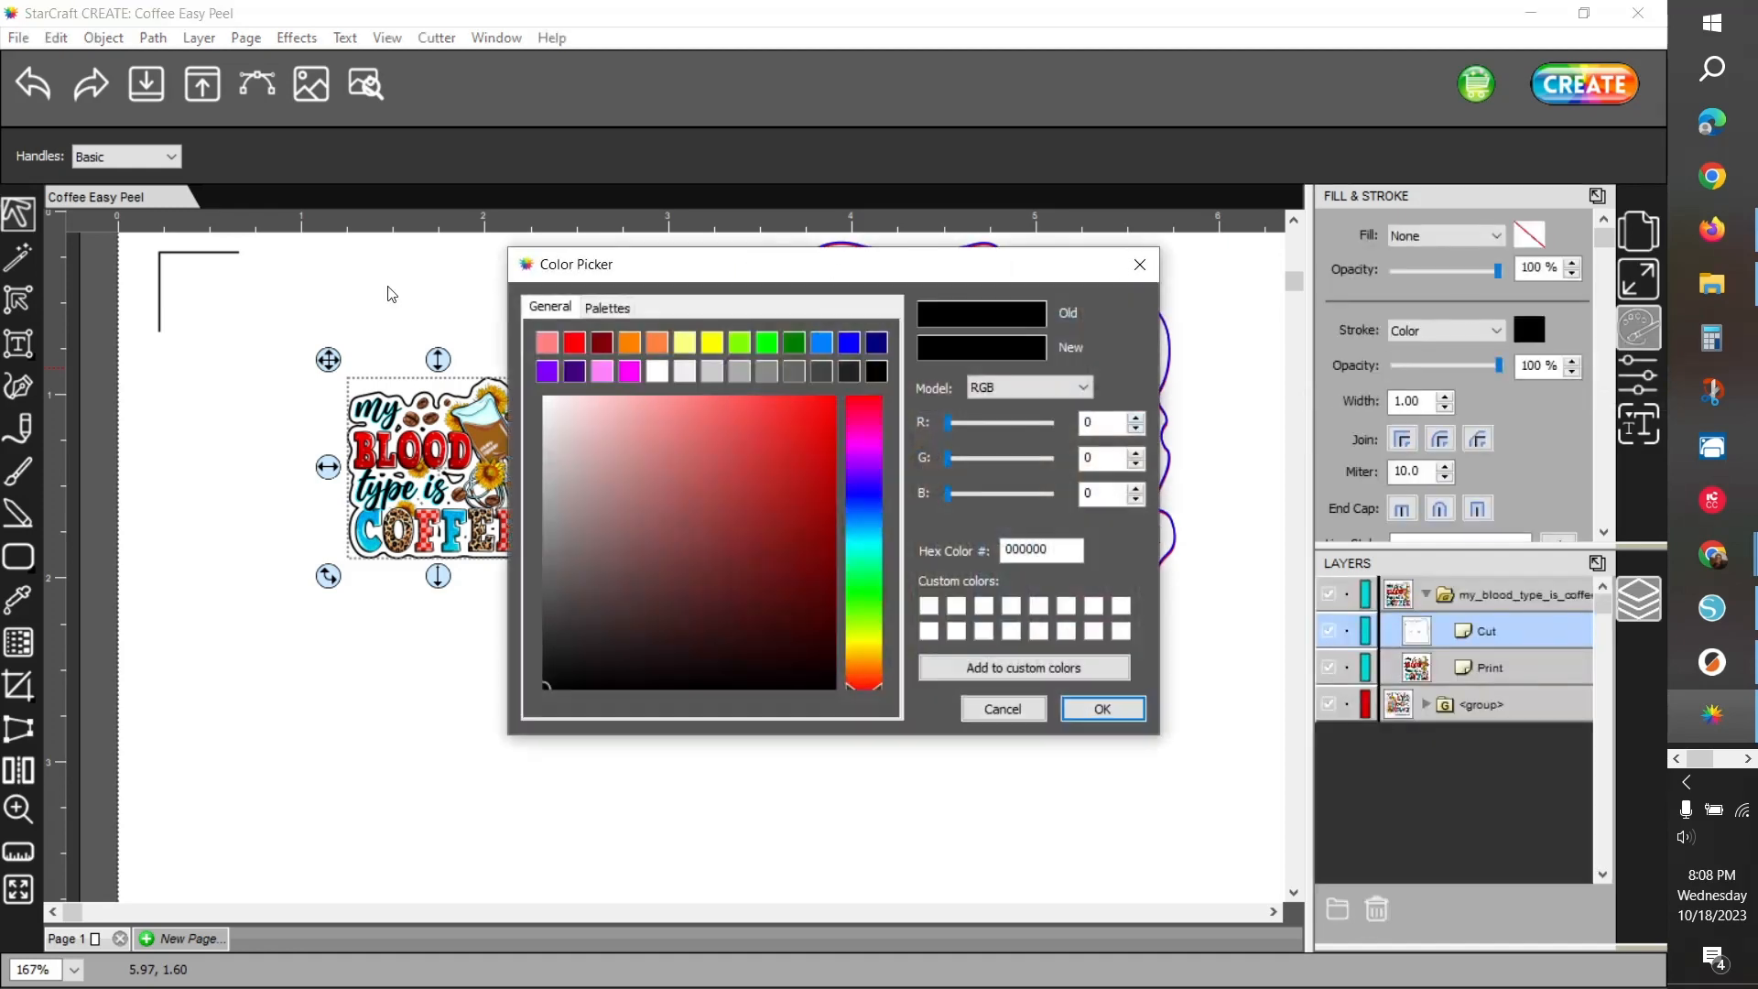
pyautogui.click(575, 344)
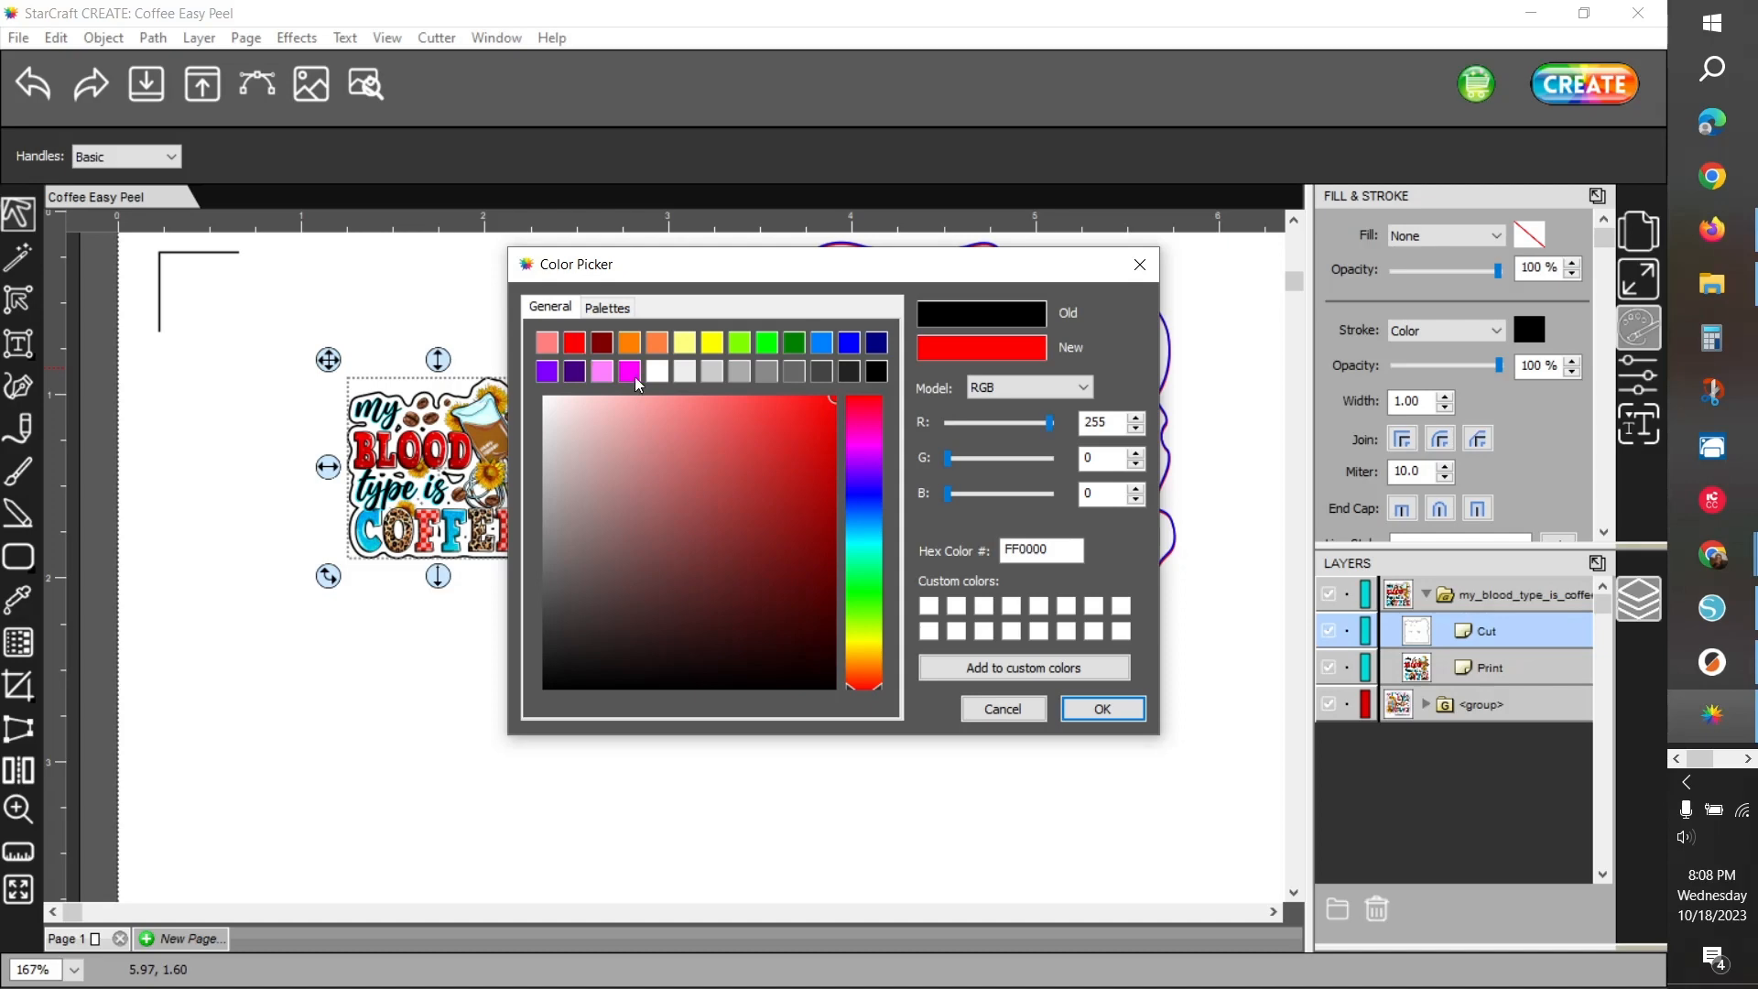
pyautogui.click(1116, 710)
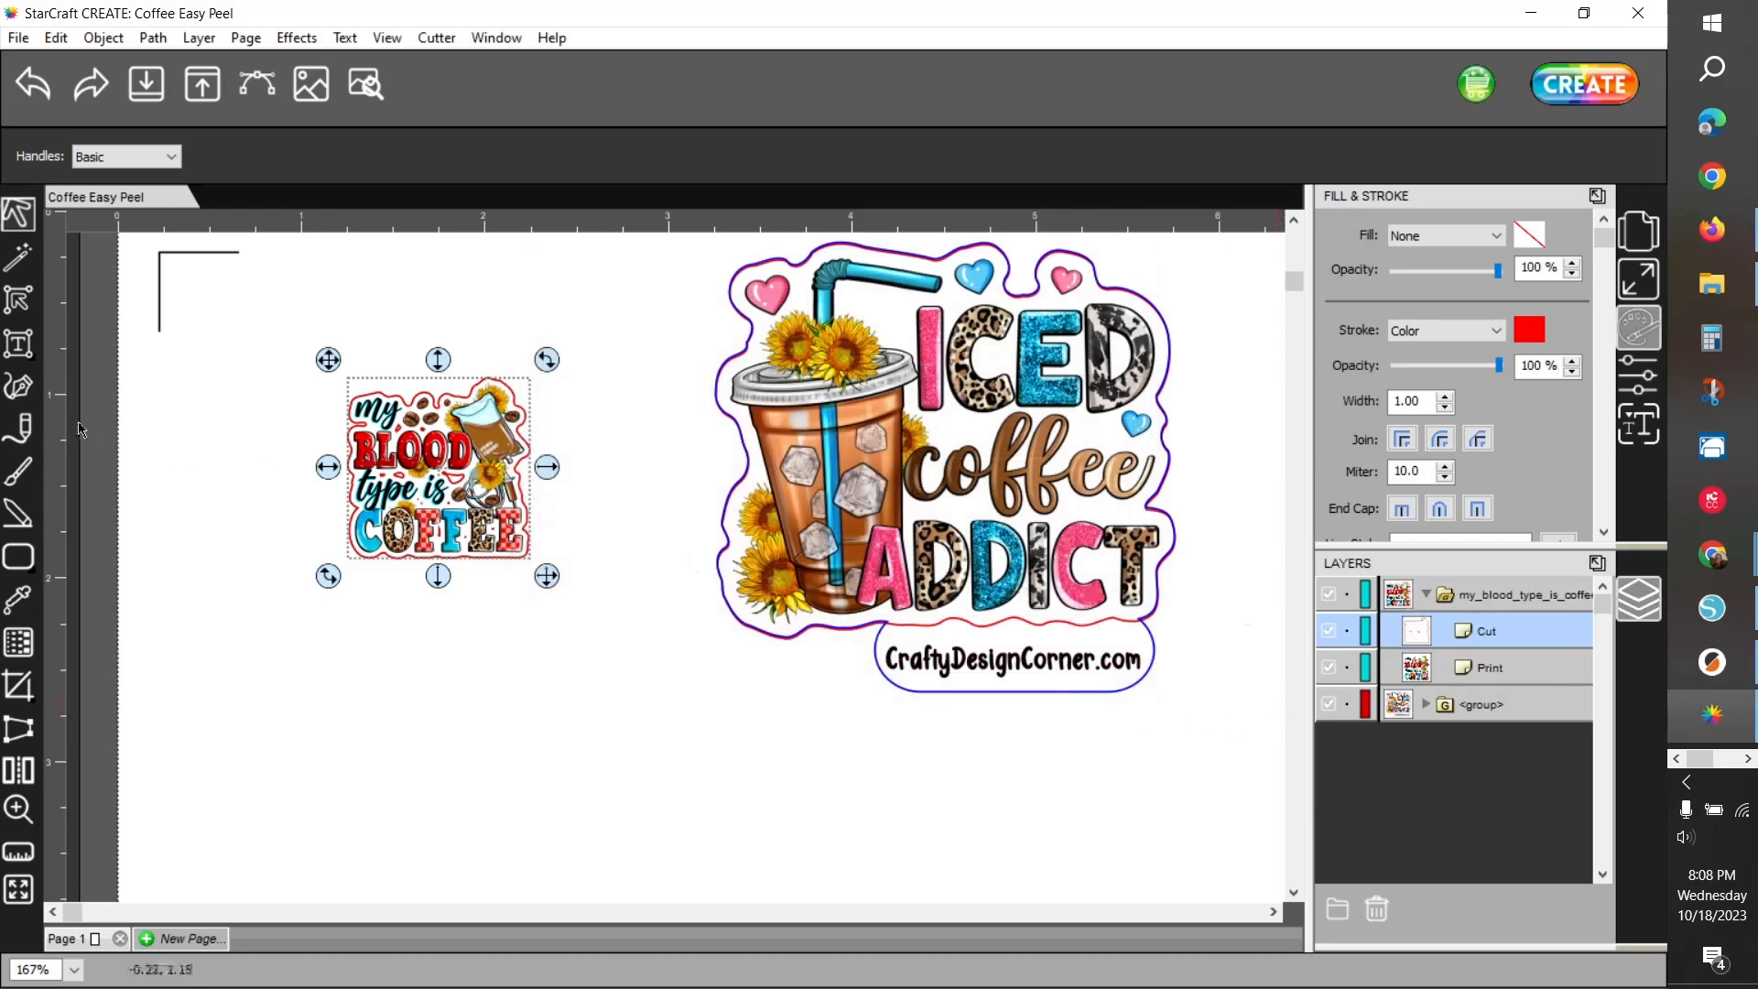
# Examine the nodes of the Cut path around and inside the small blood type coffee artwork
pyautogui.click(18, 298)
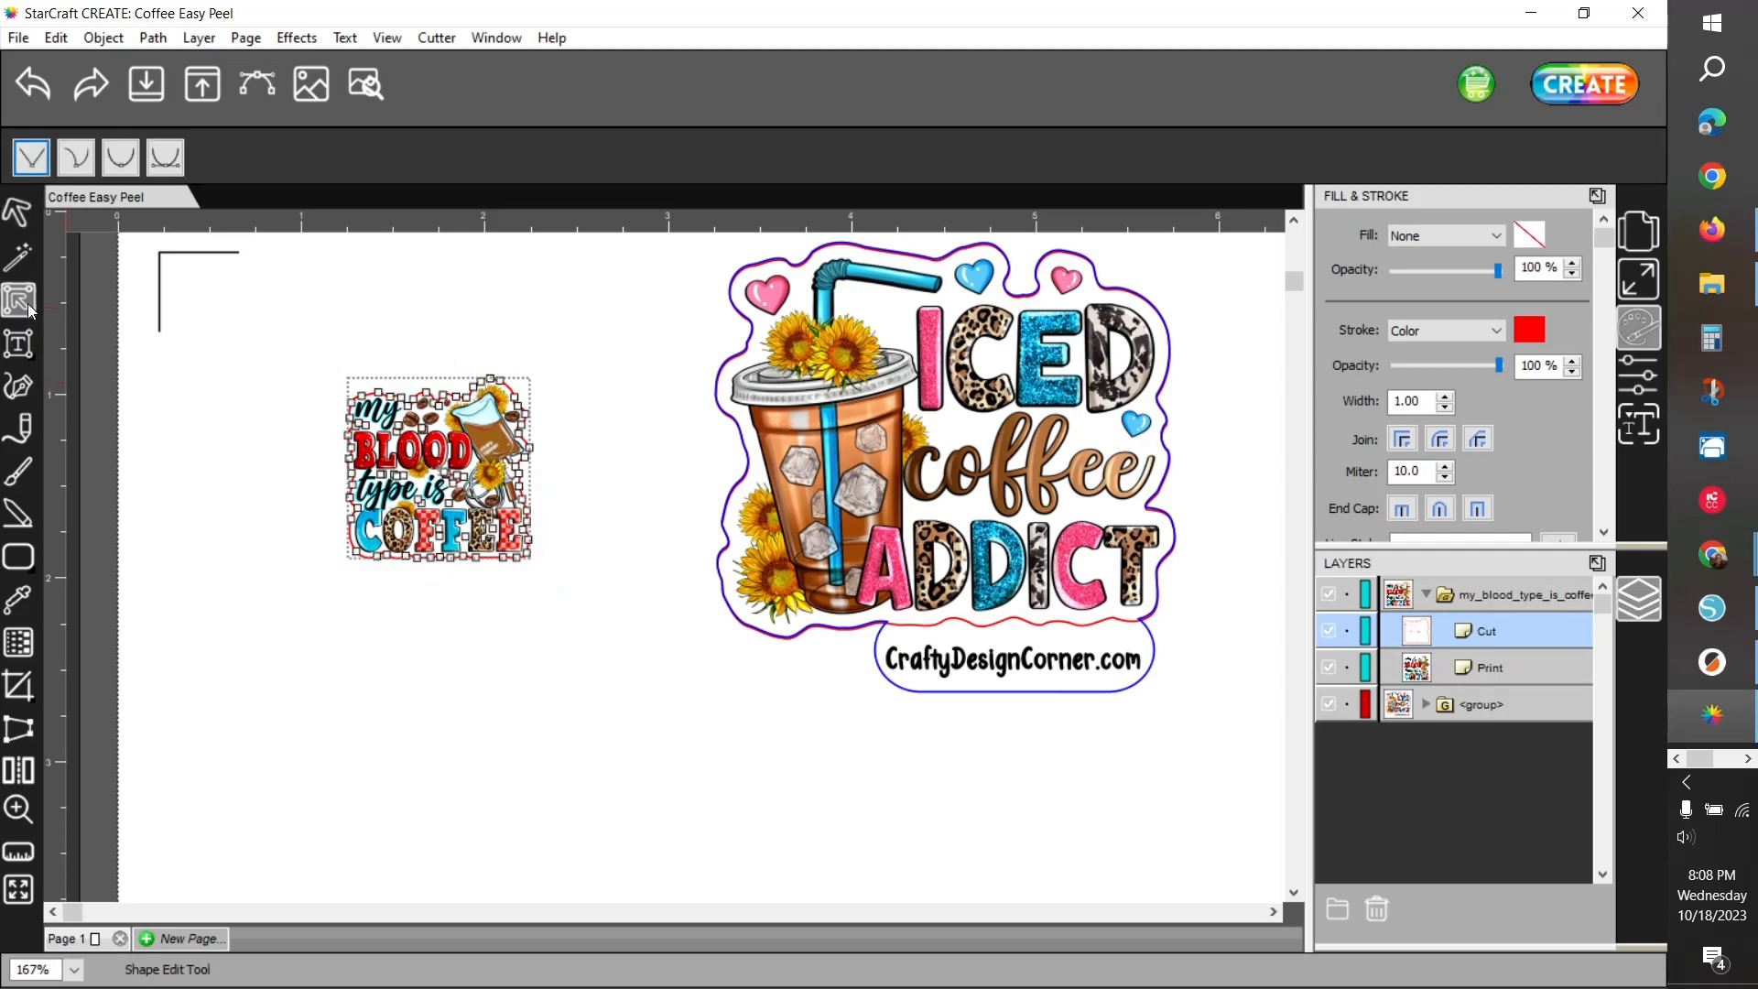
pyautogui.click(400, 433)
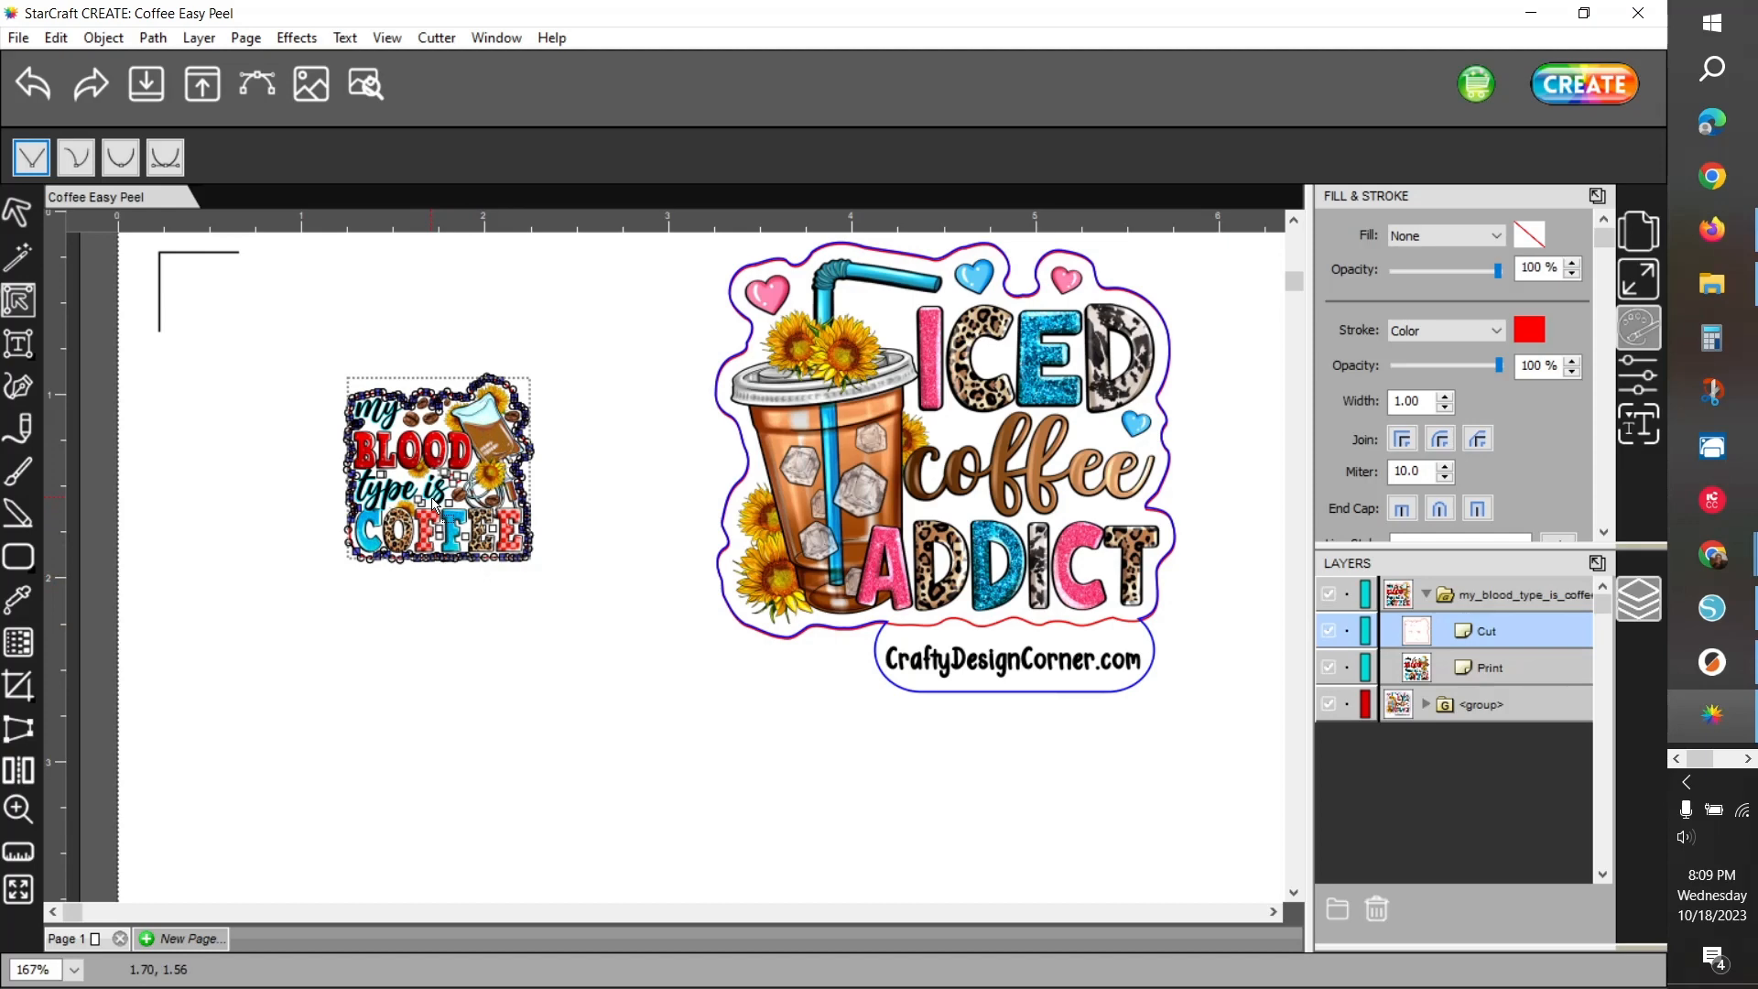
pyautogui.click(363, 430)
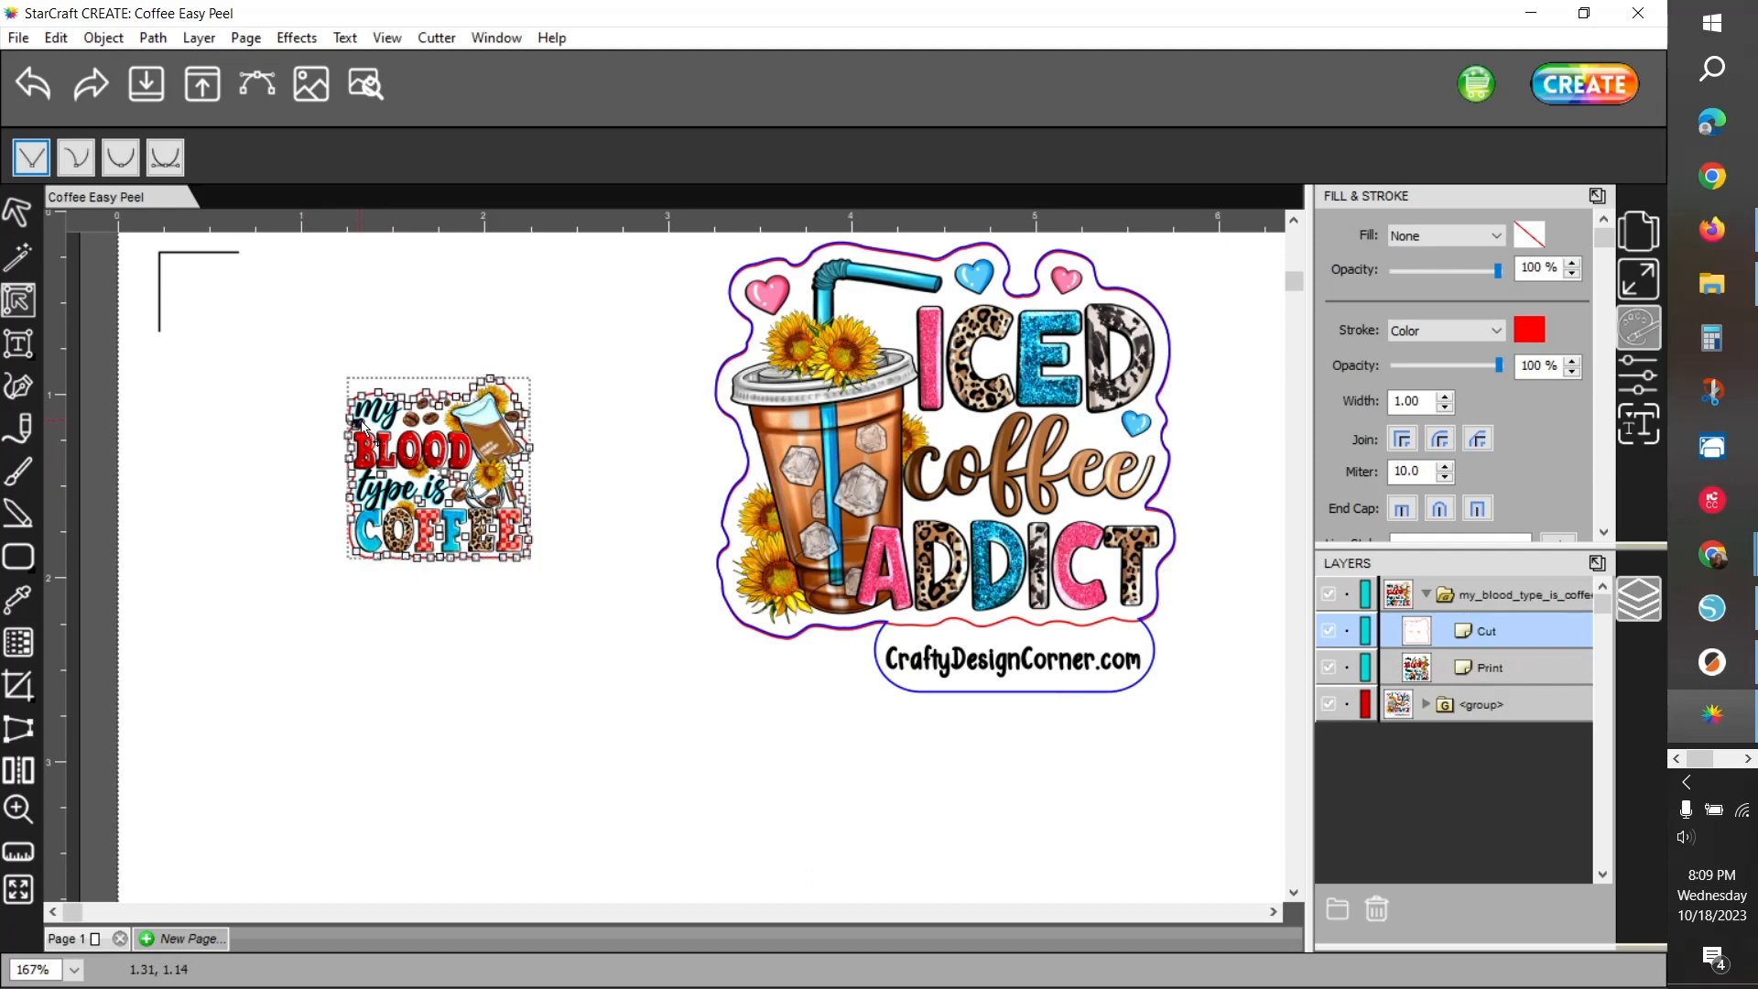
pyautogui.click(361, 426)
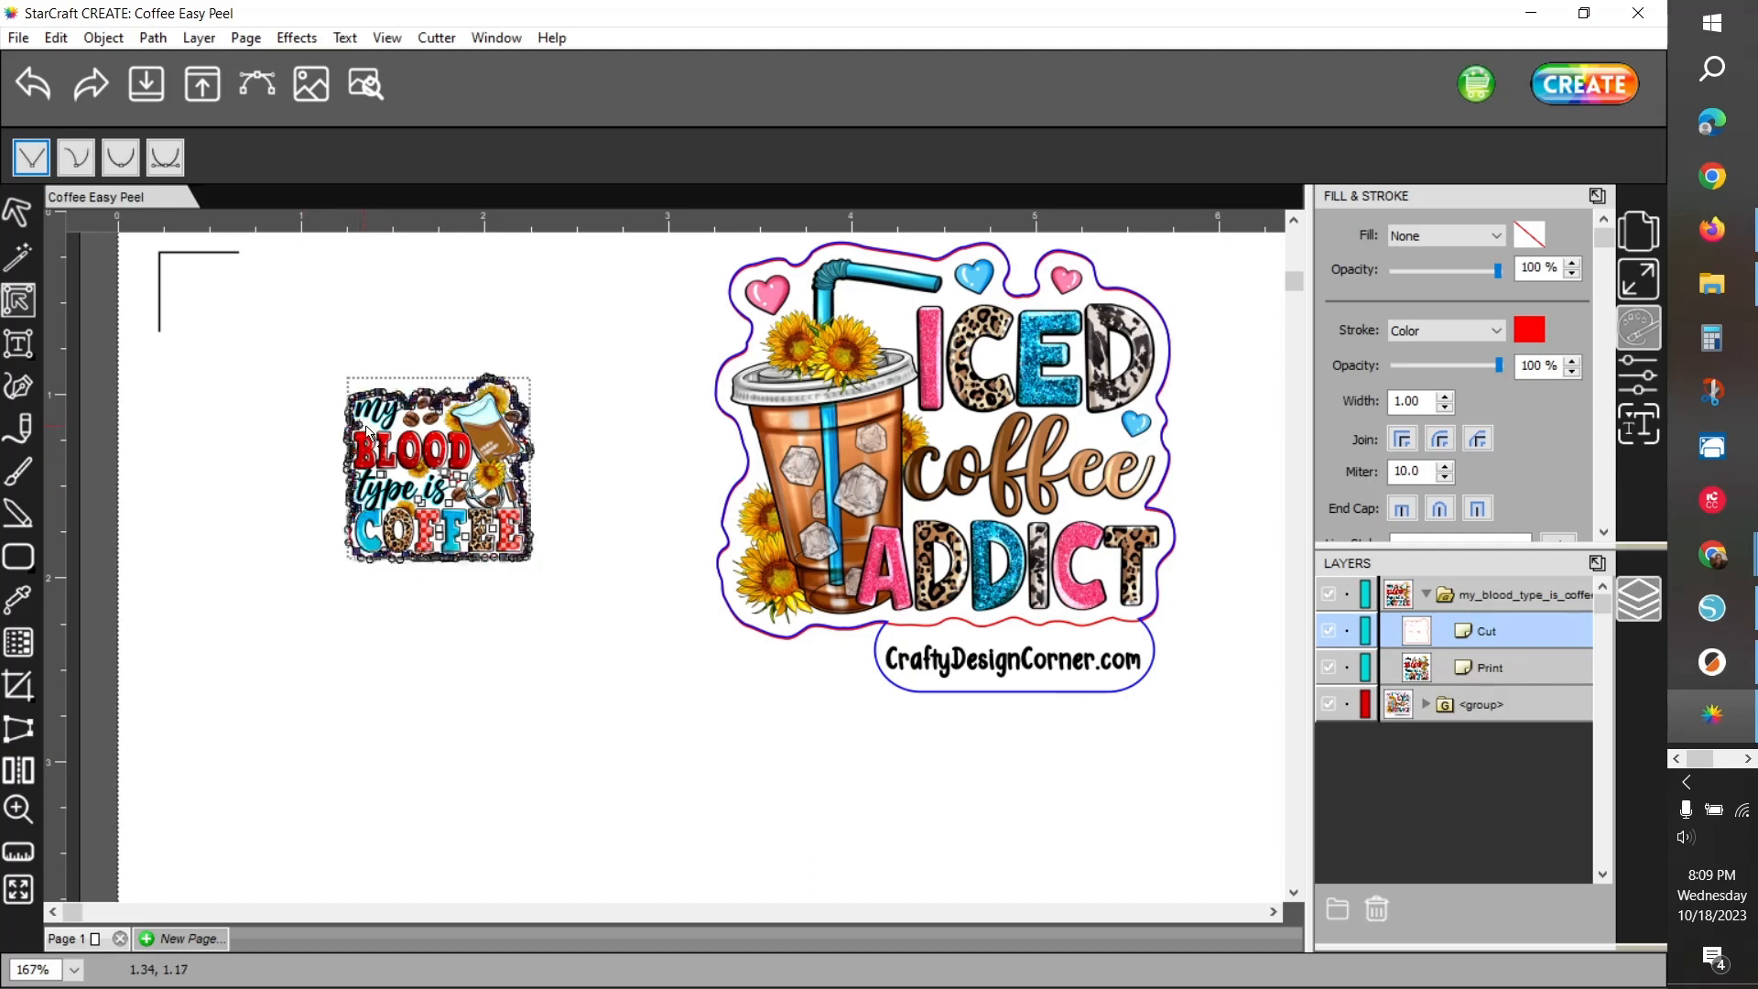
pyautogui.click(386, 478)
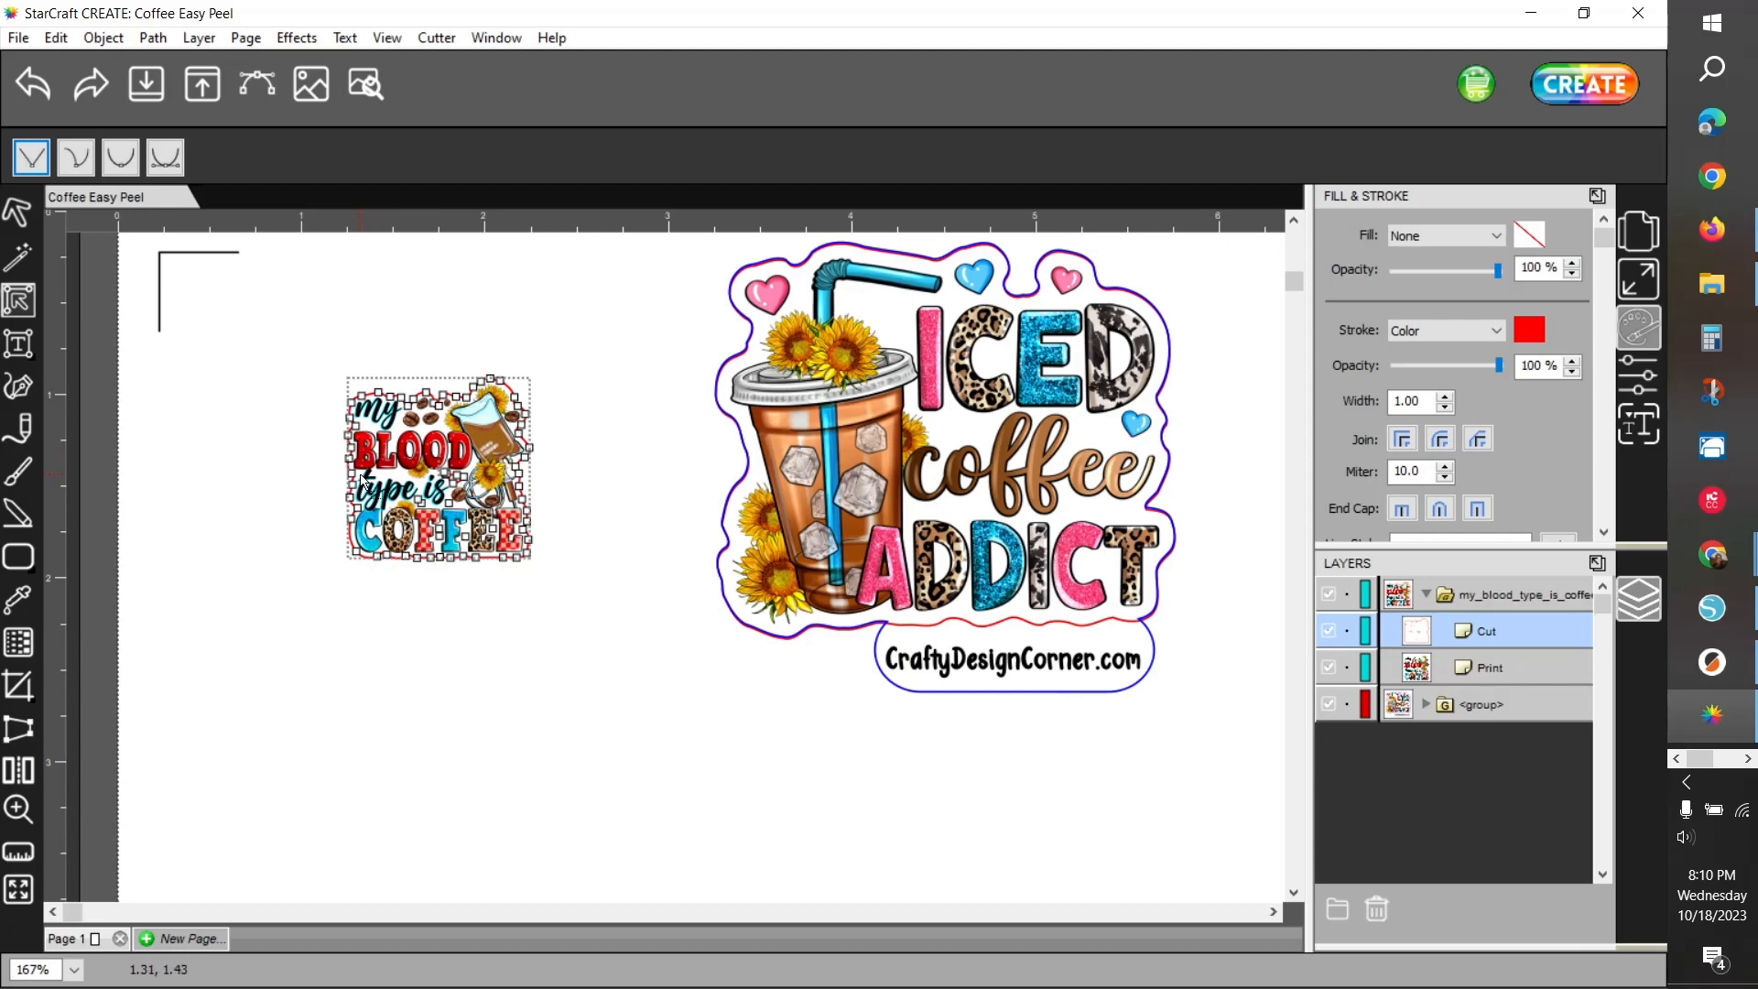
pyautogui.click(311, 458)
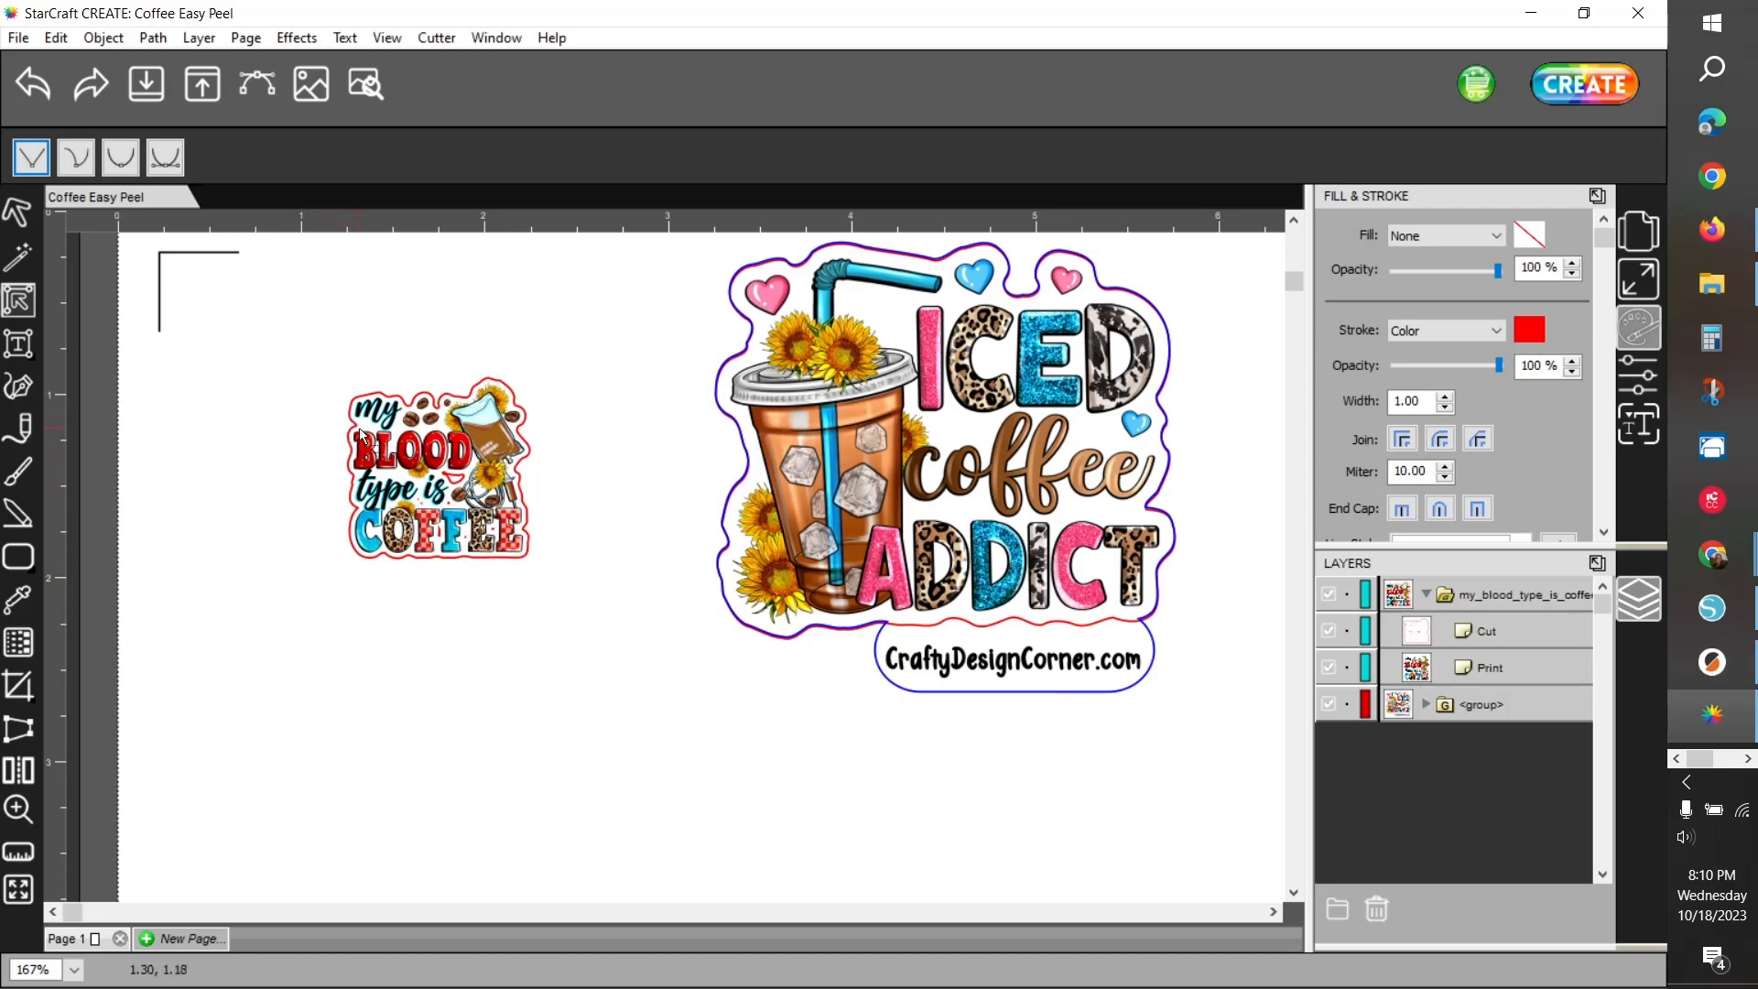
pyautogui.click(1507, 628)
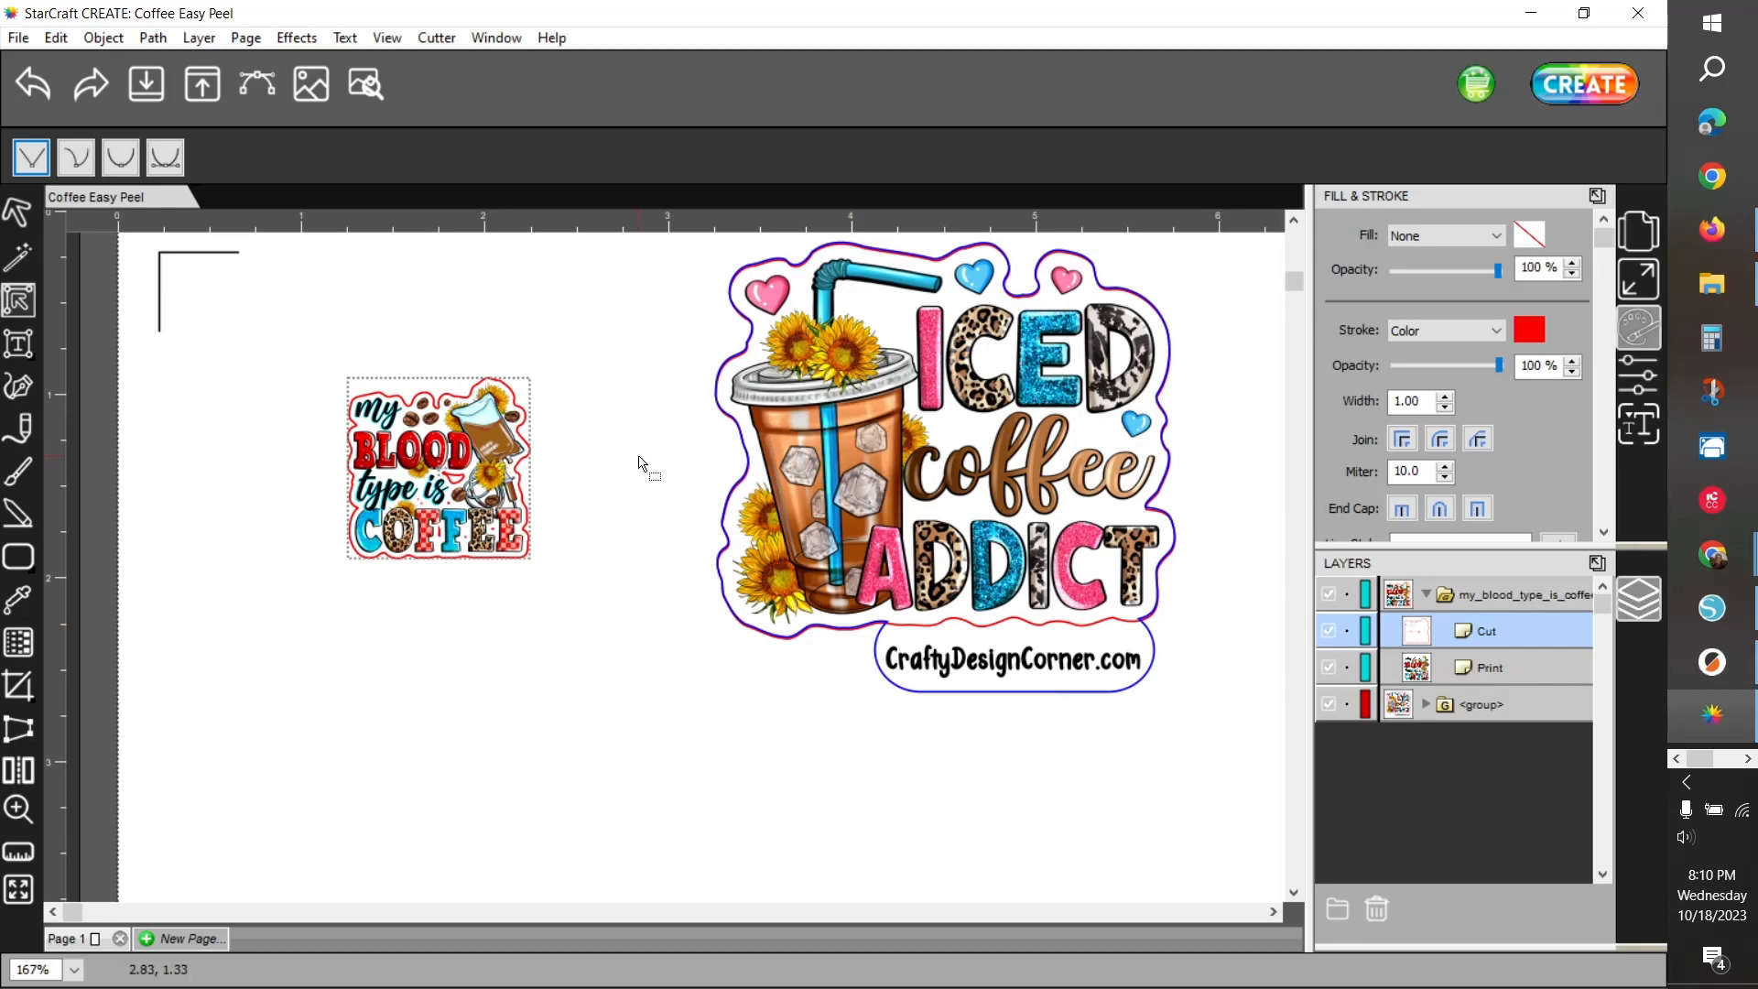
pyautogui.click(448, 484)
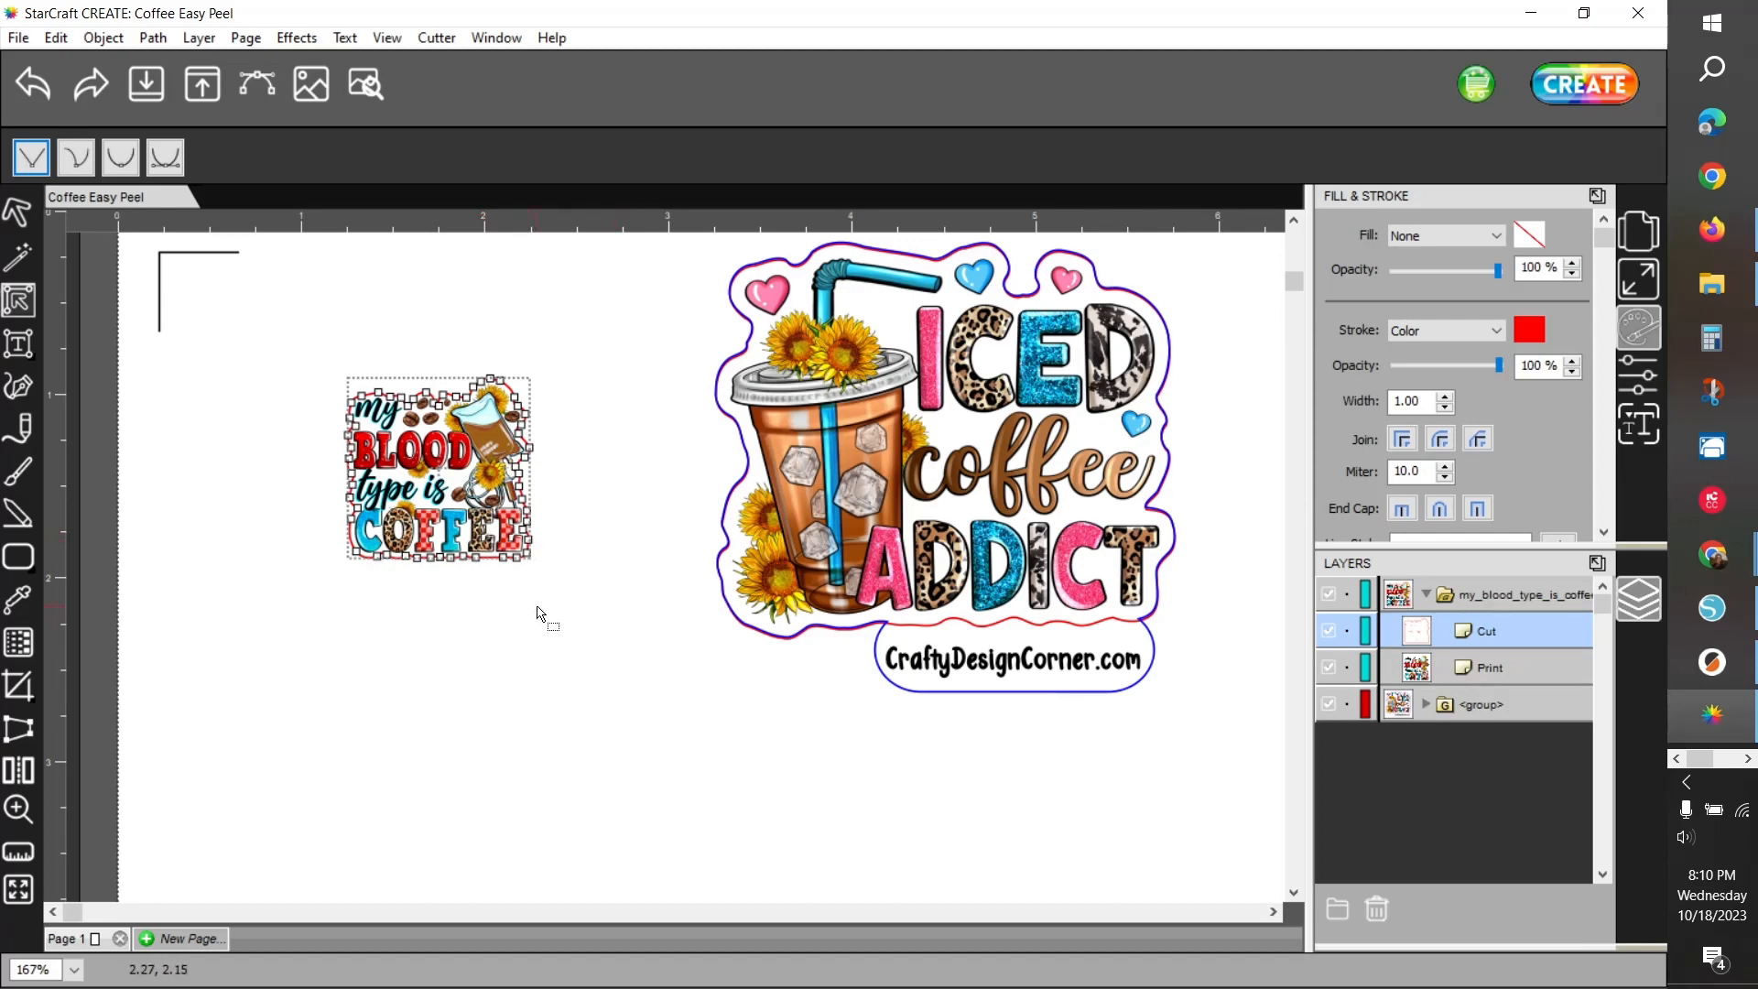
pyautogui.click(270, 622)
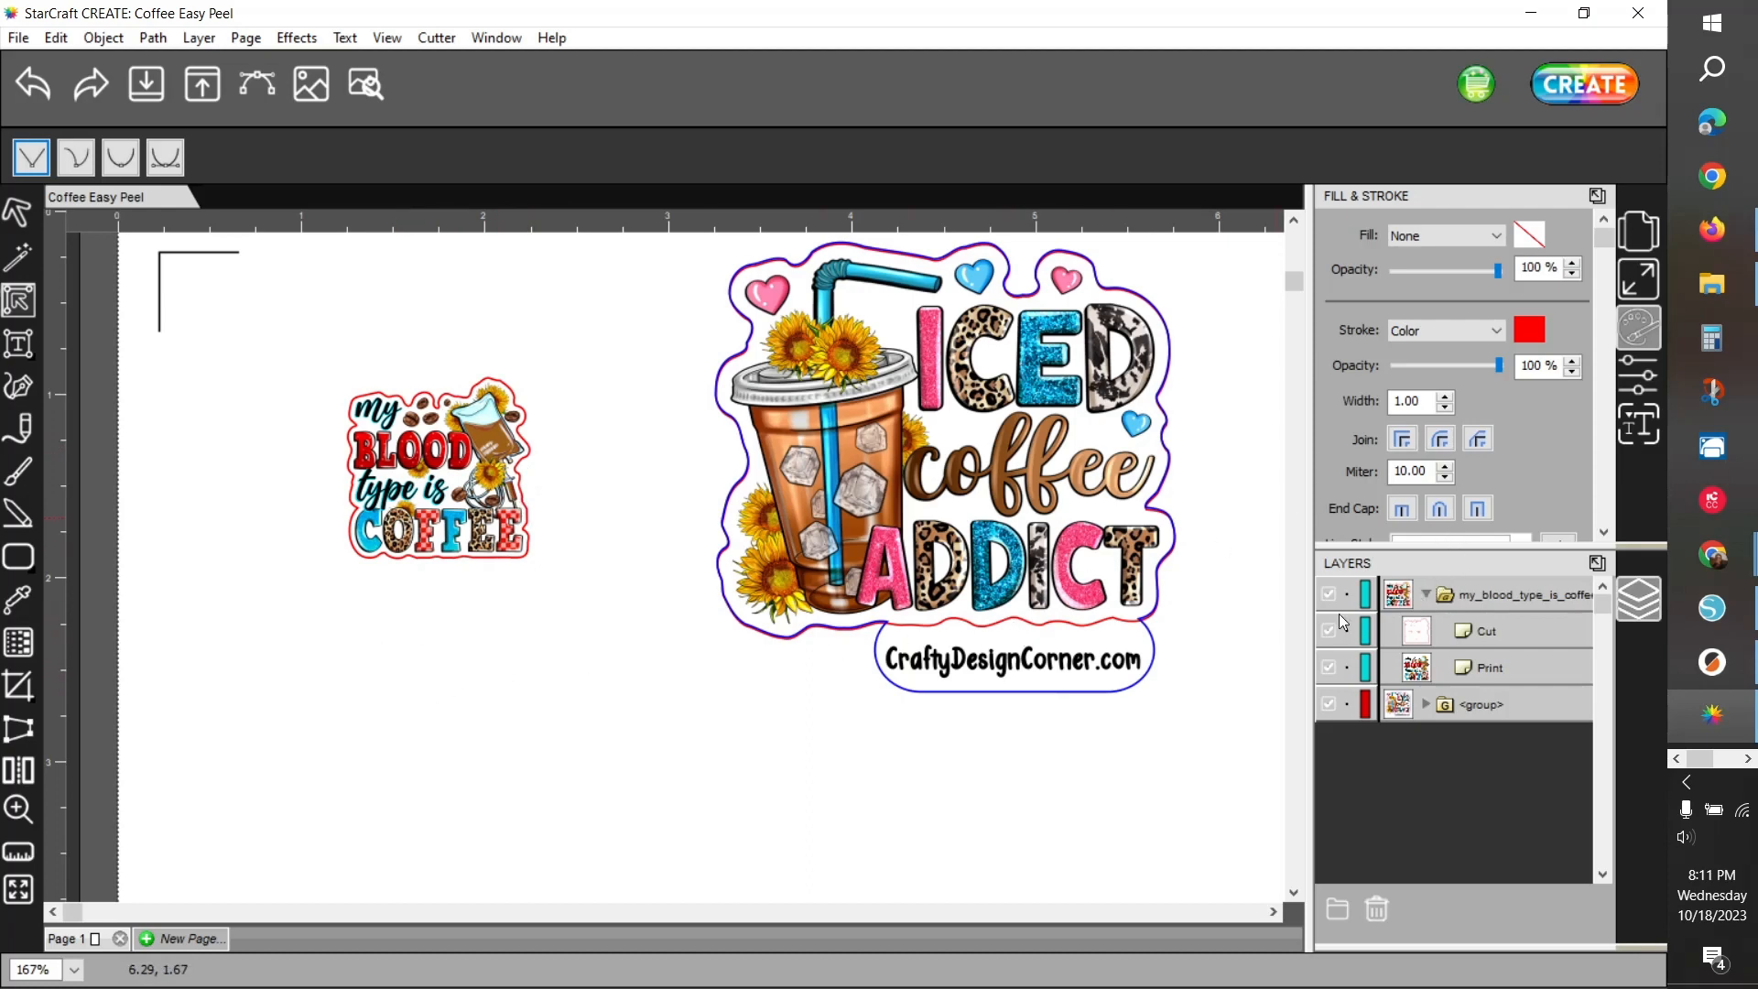
# Duplicate the Cut path of the blood type coffee group and set the duplicate's cut line type to Score
pyautogui.click(1426, 593)
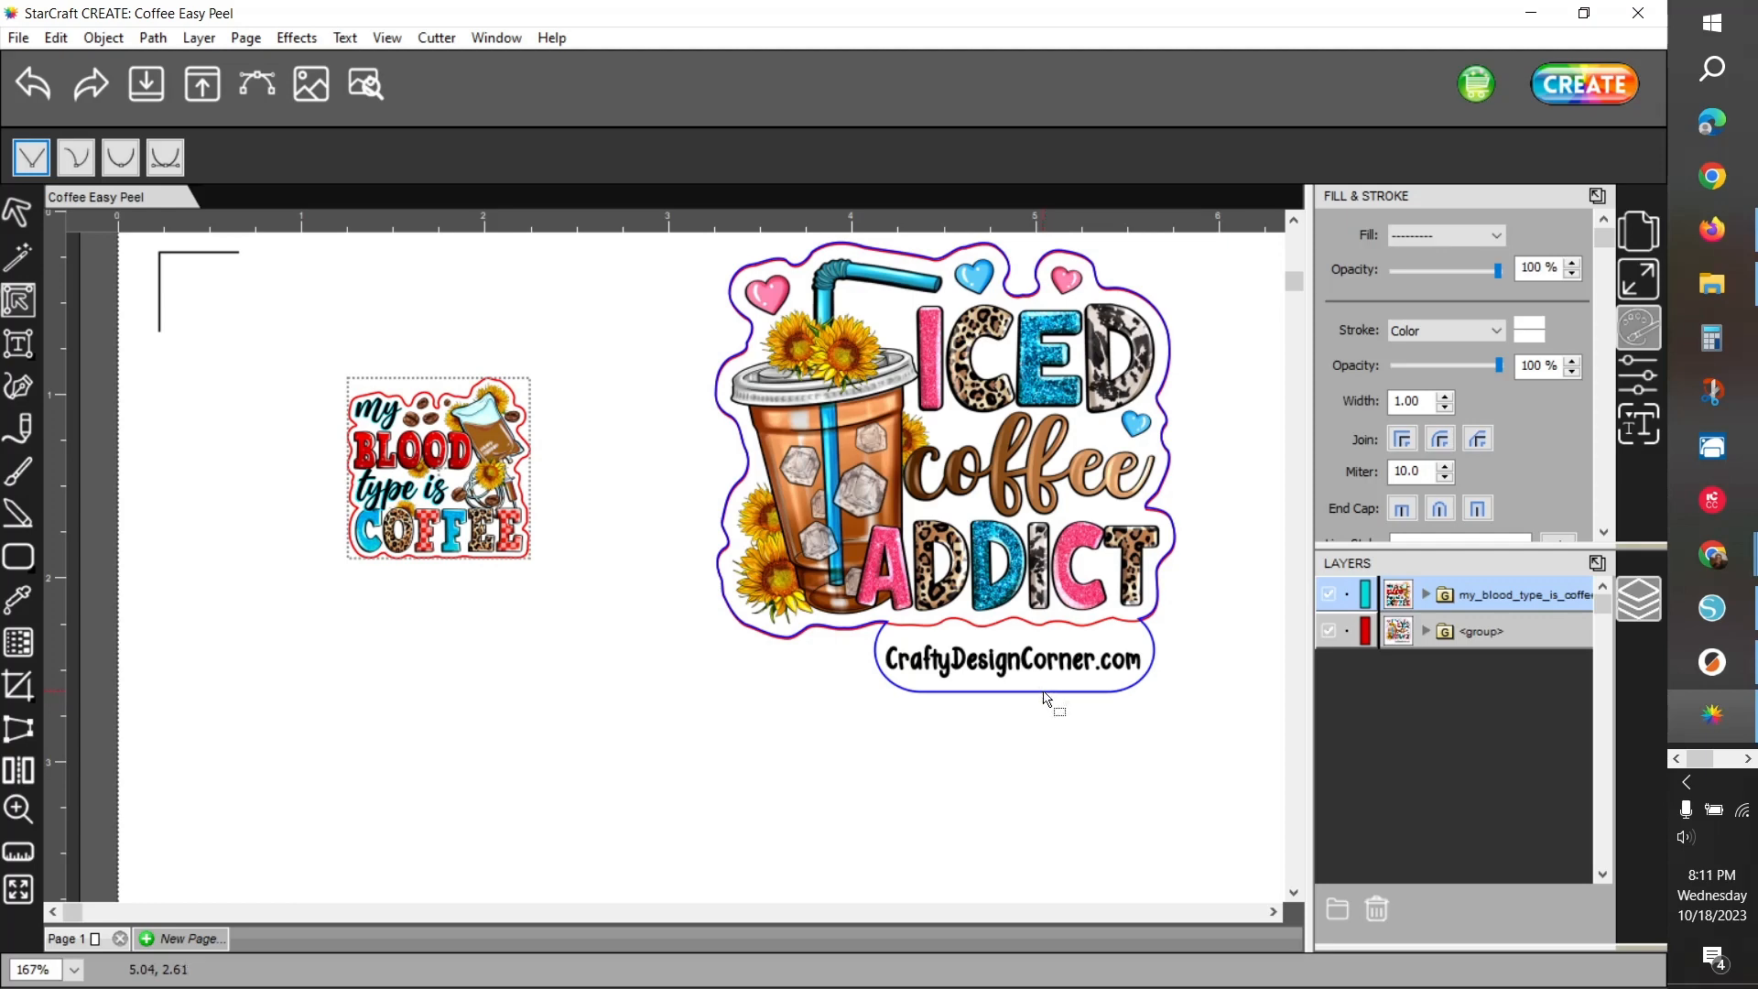
pyautogui.click(1425, 596)
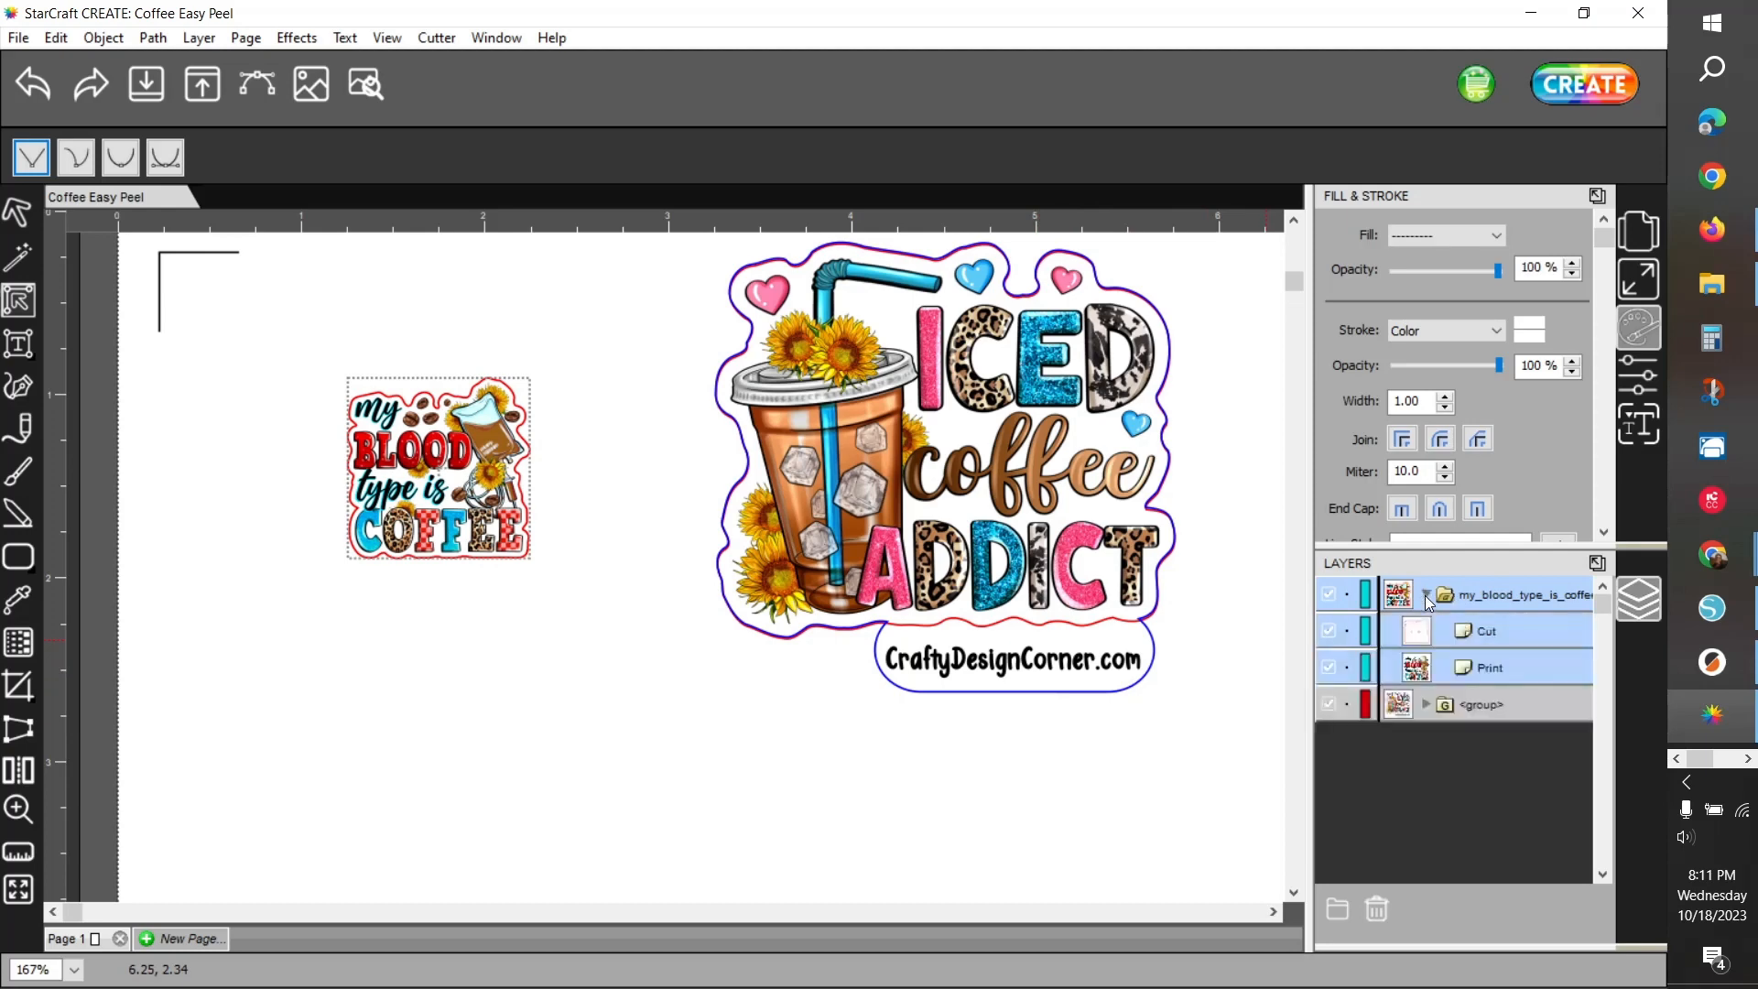
pyautogui.click(1476, 628)
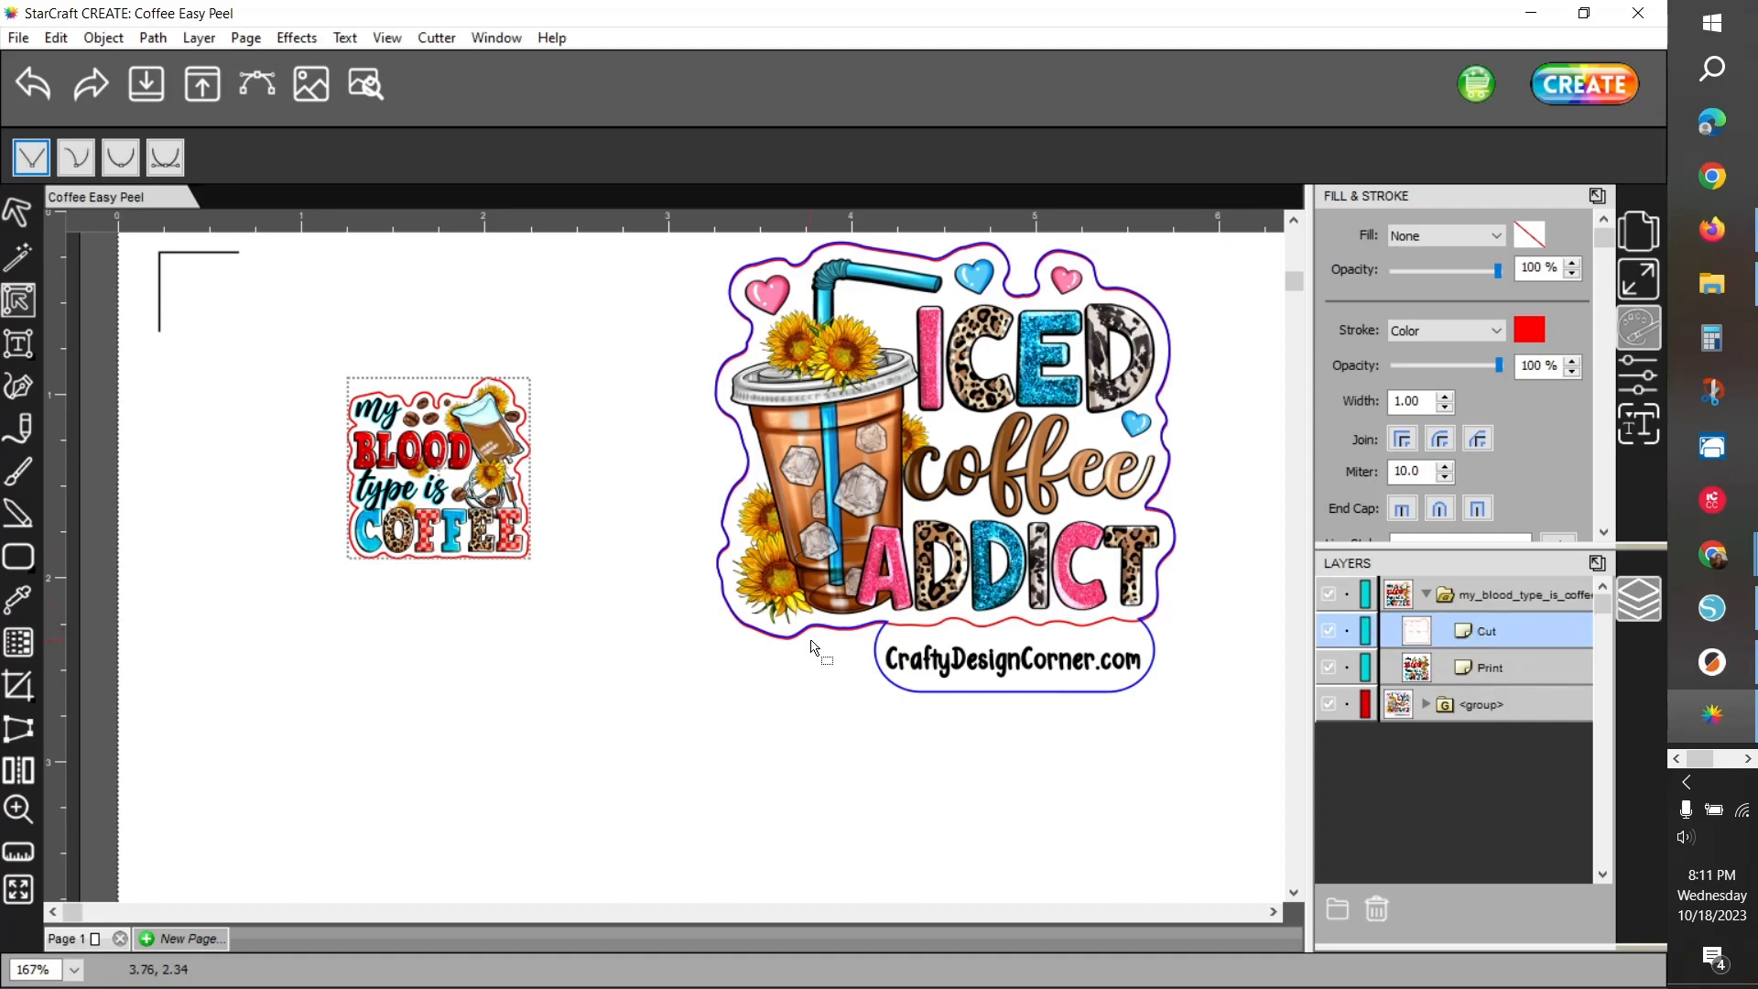
pyautogui.hotkey('ctrl', 'd')
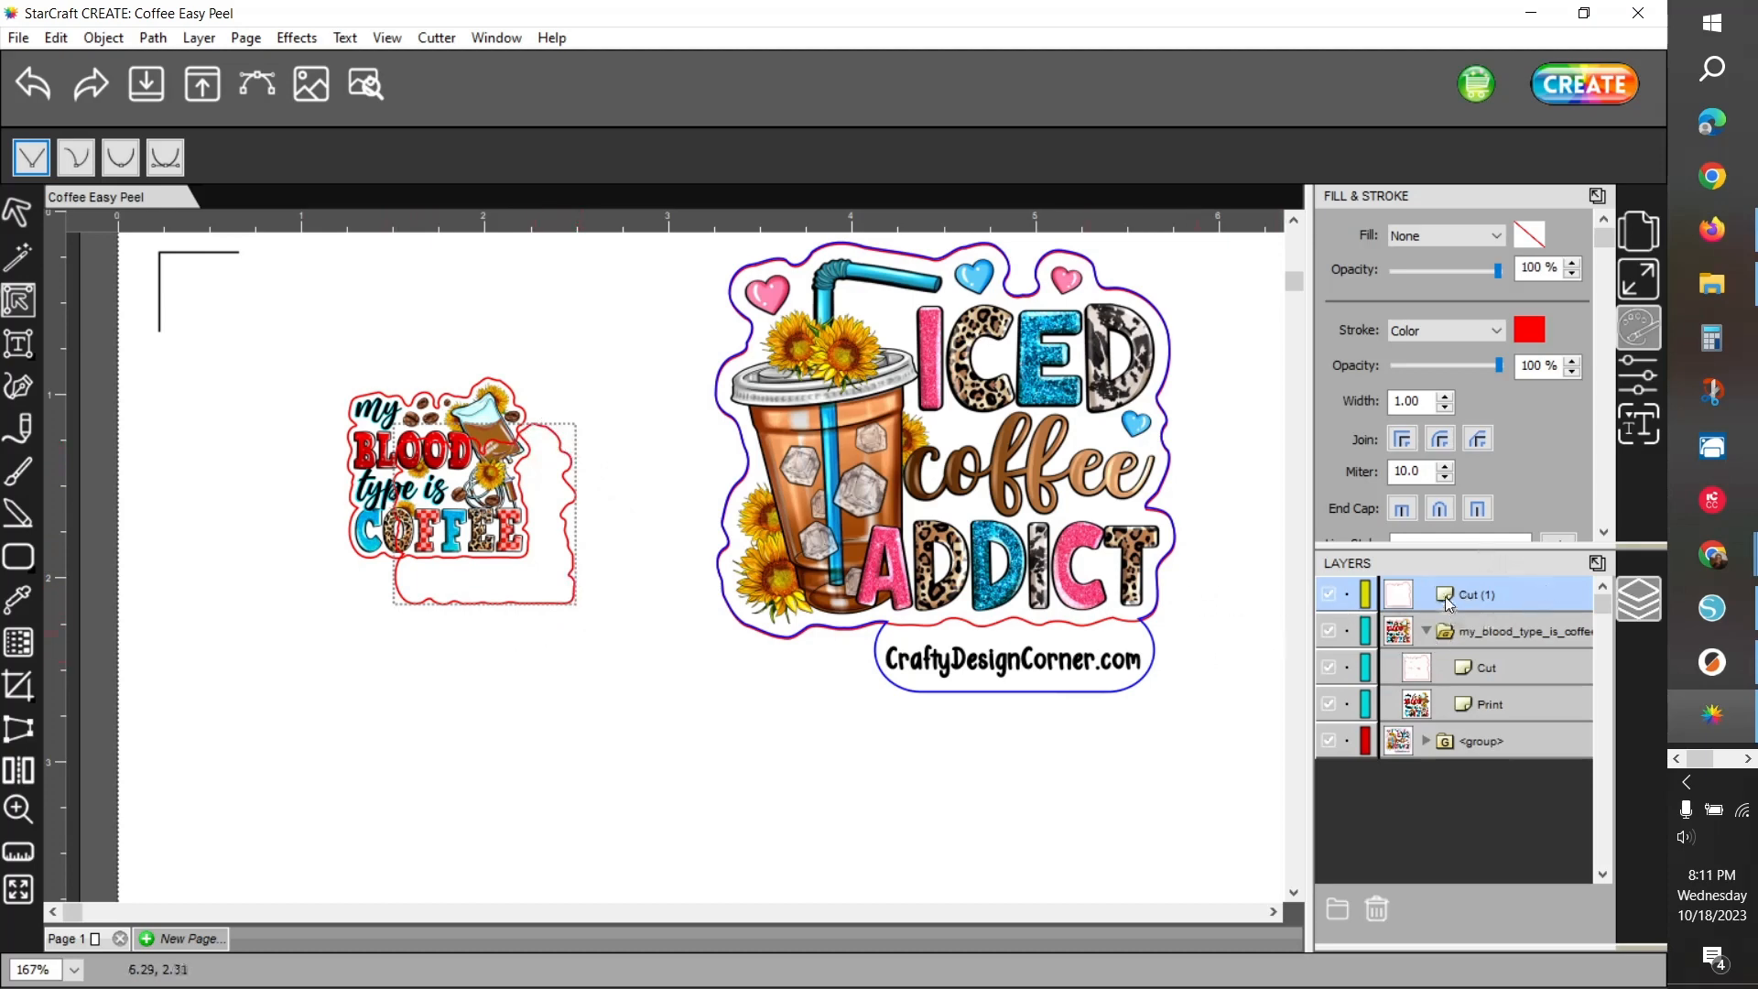
pyautogui.click(1636, 385)
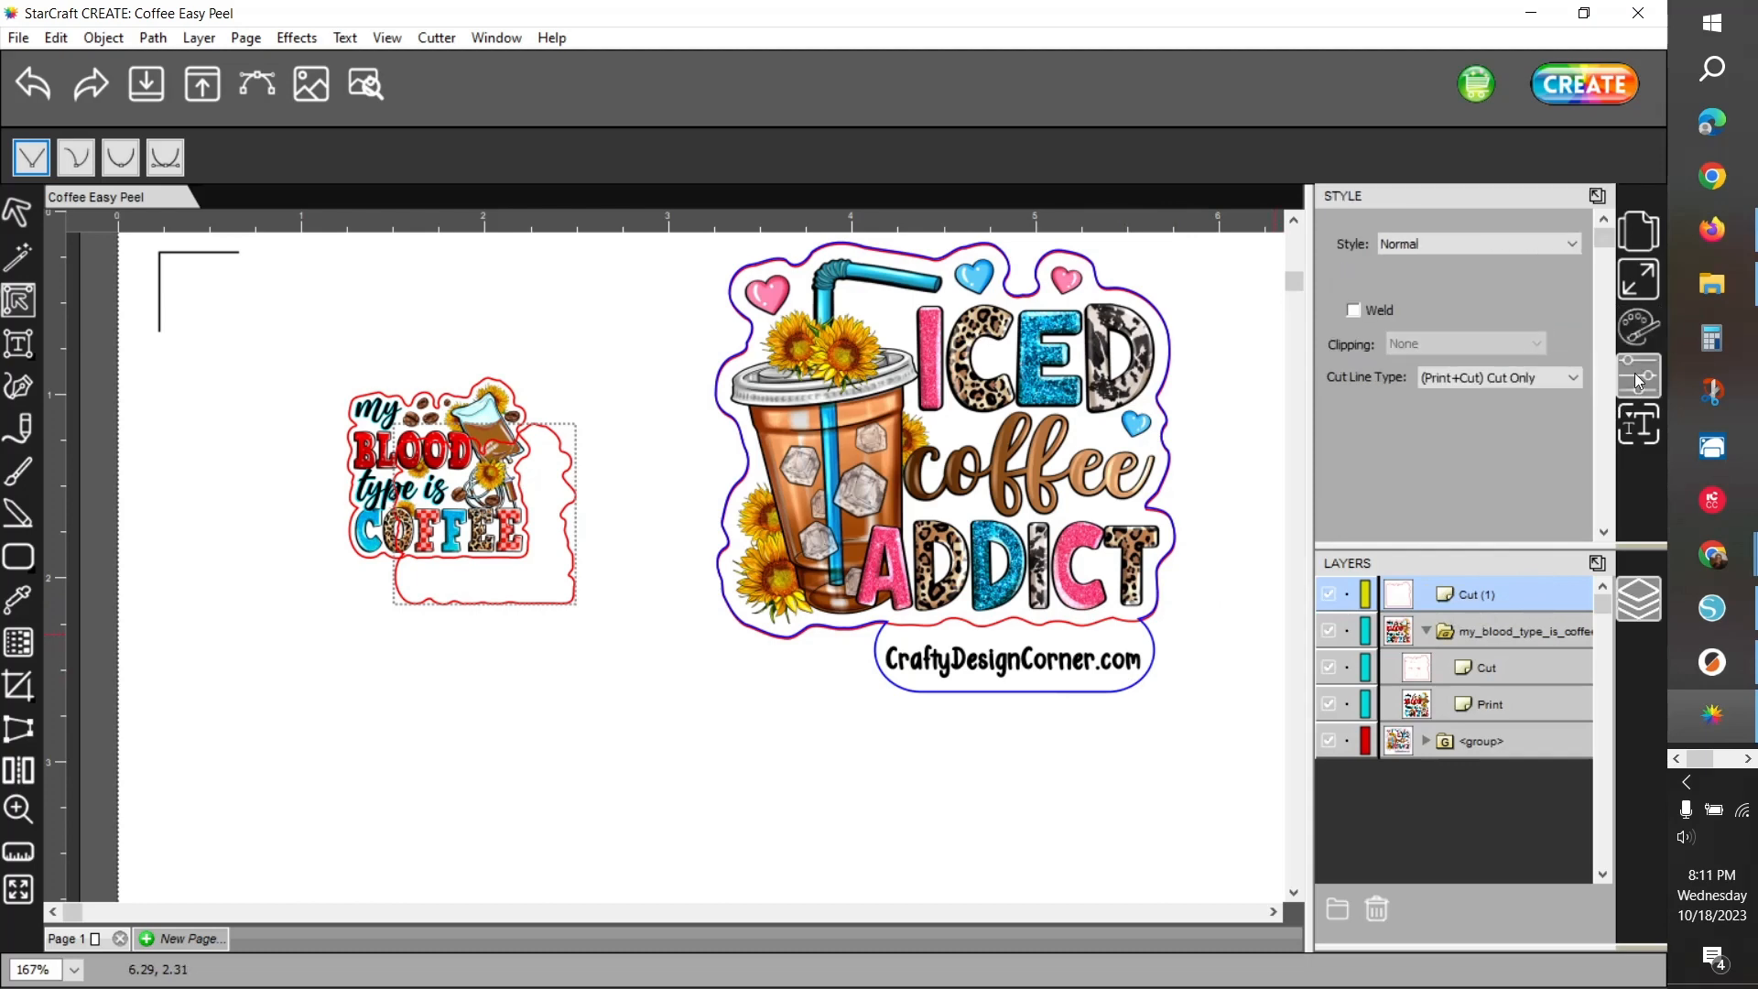
pyautogui.click(1518, 379)
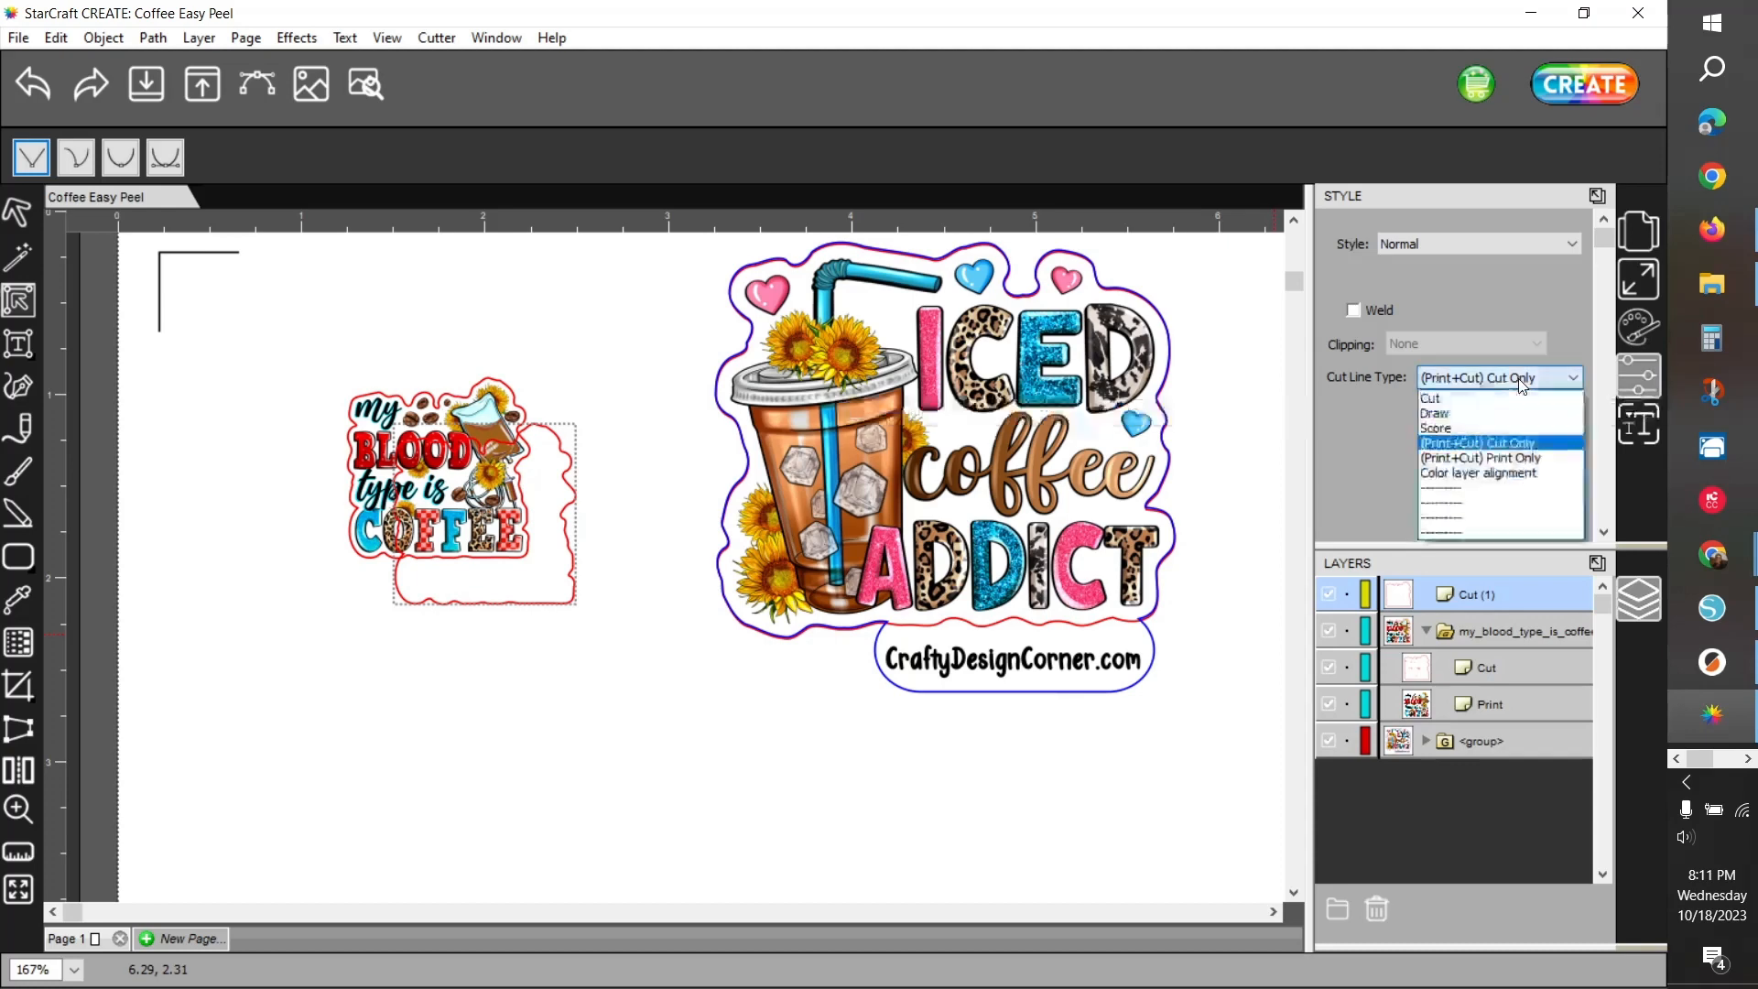
pyautogui.click(1504, 431)
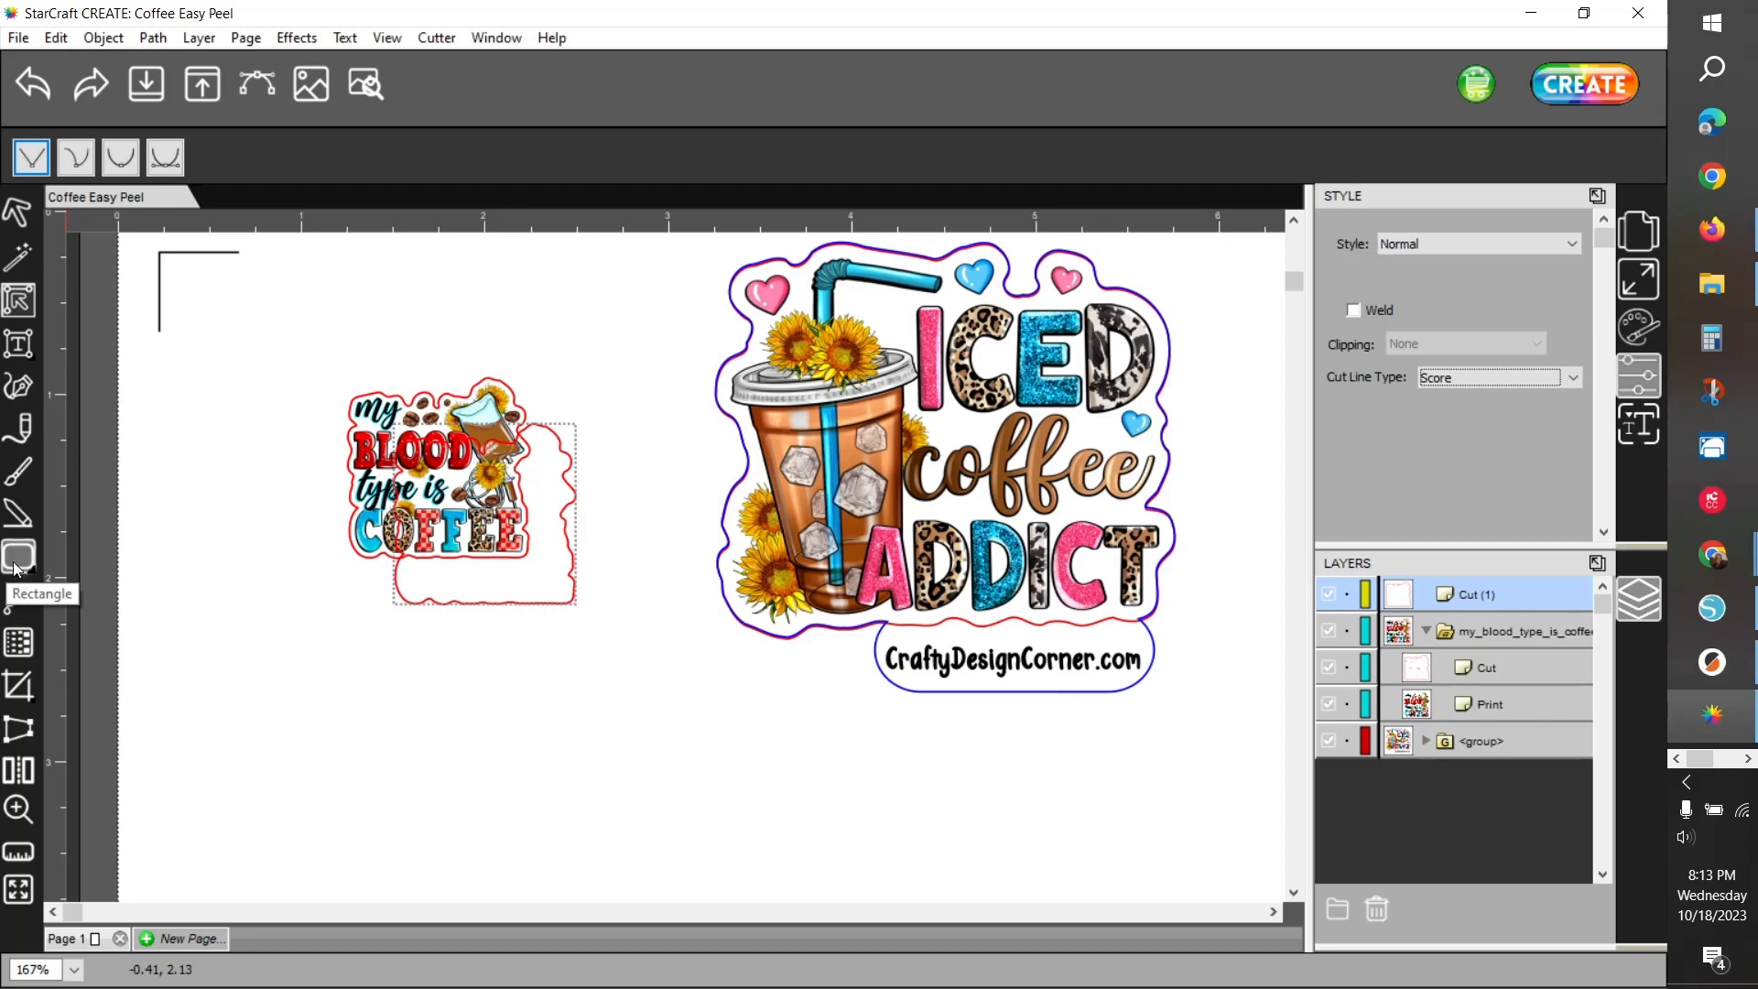
# Draw a rounded rectangle tab about 0.605 by 0.287 in at the lower right corner of the duplicate cut outline
pyautogui.click(15, 569)
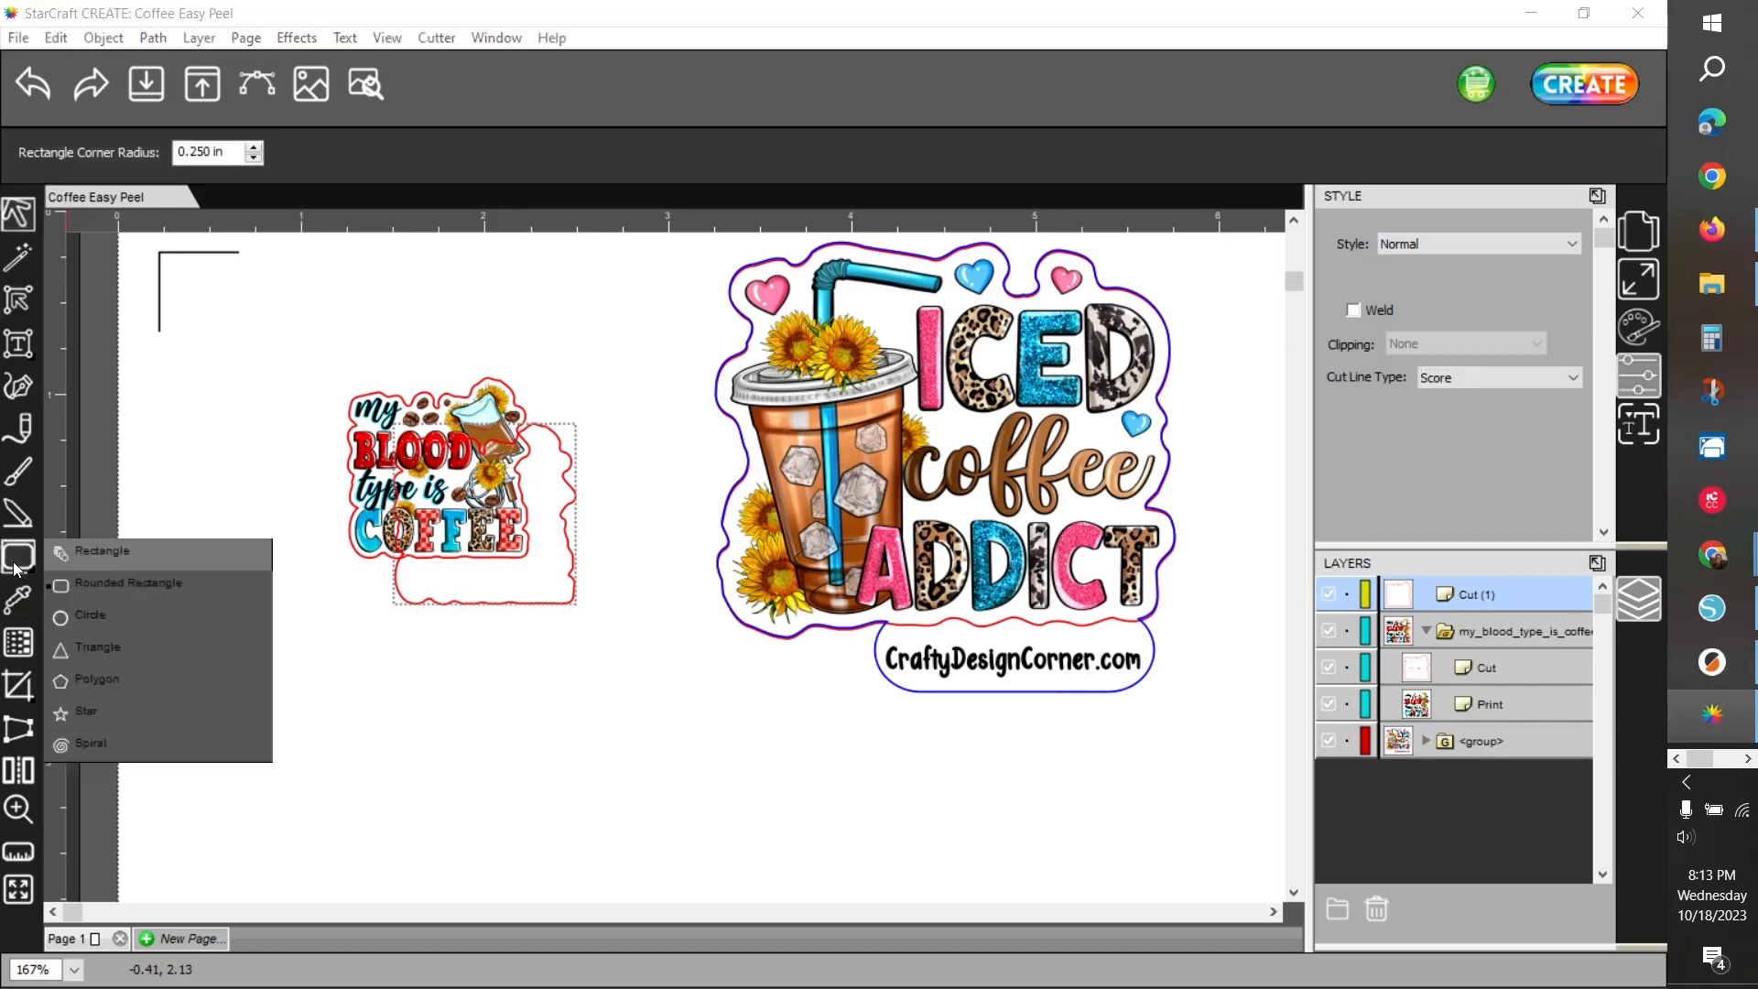
pyautogui.click(119, 585)
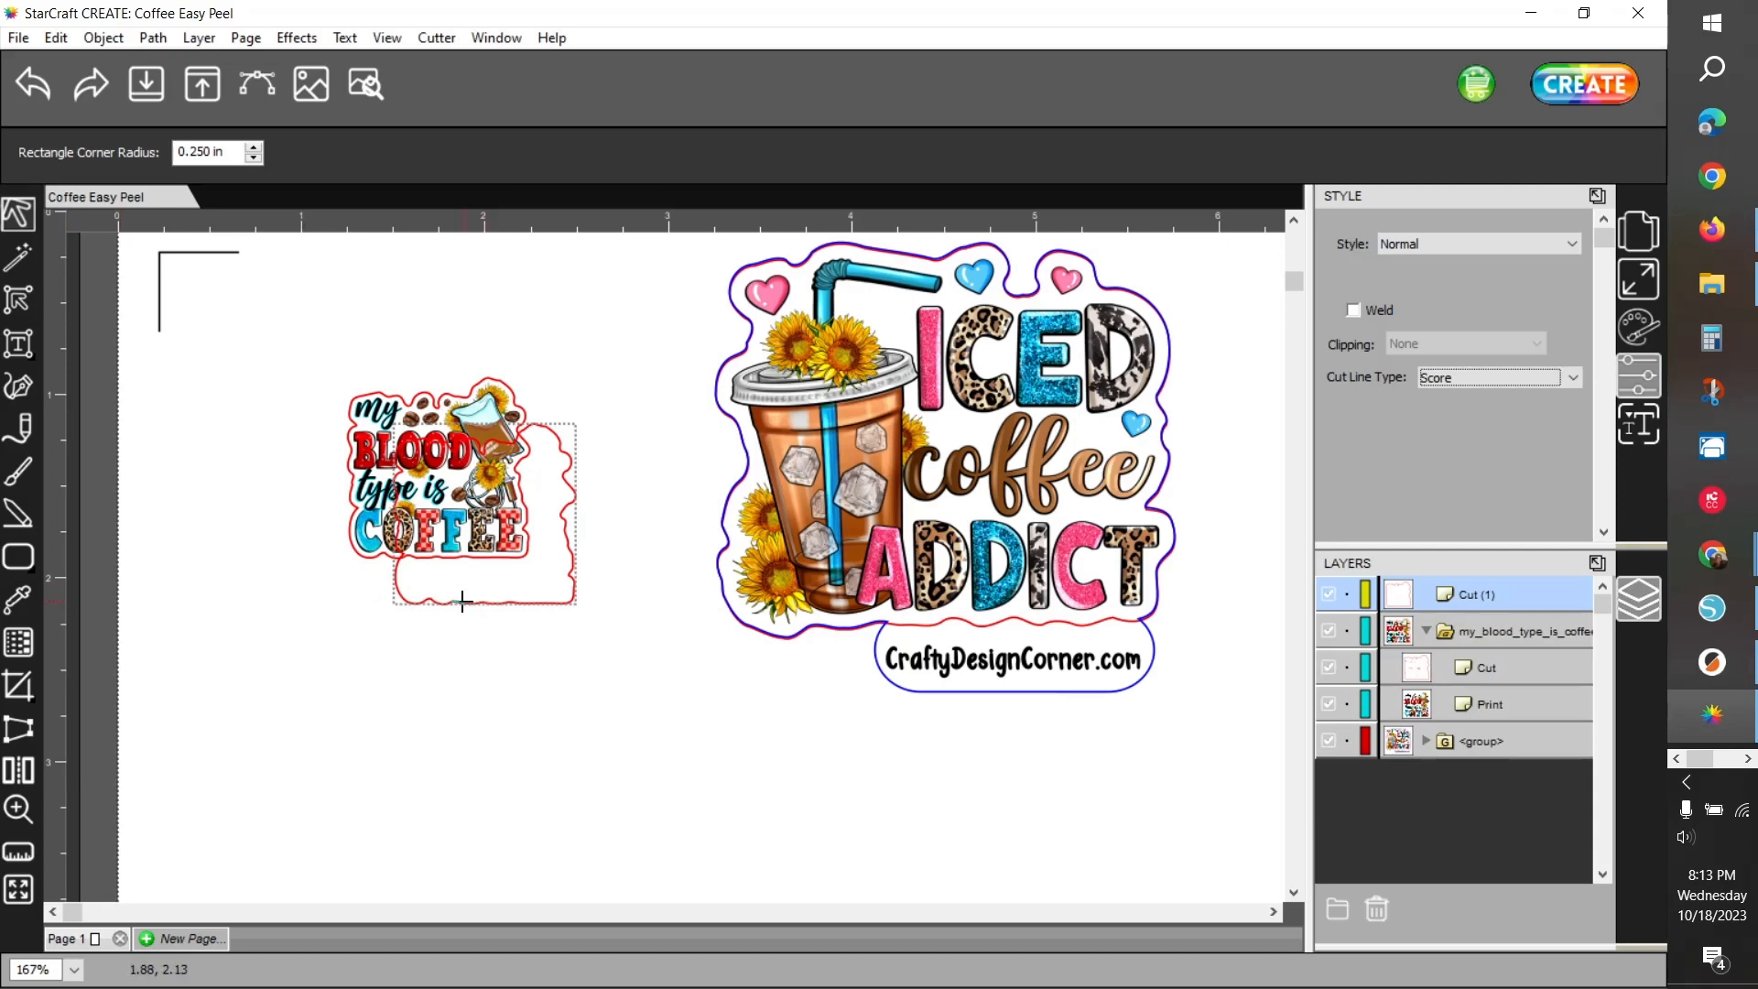
pyautogui.moveTo(462, 601); pyautogui.dragTo(574, 653)
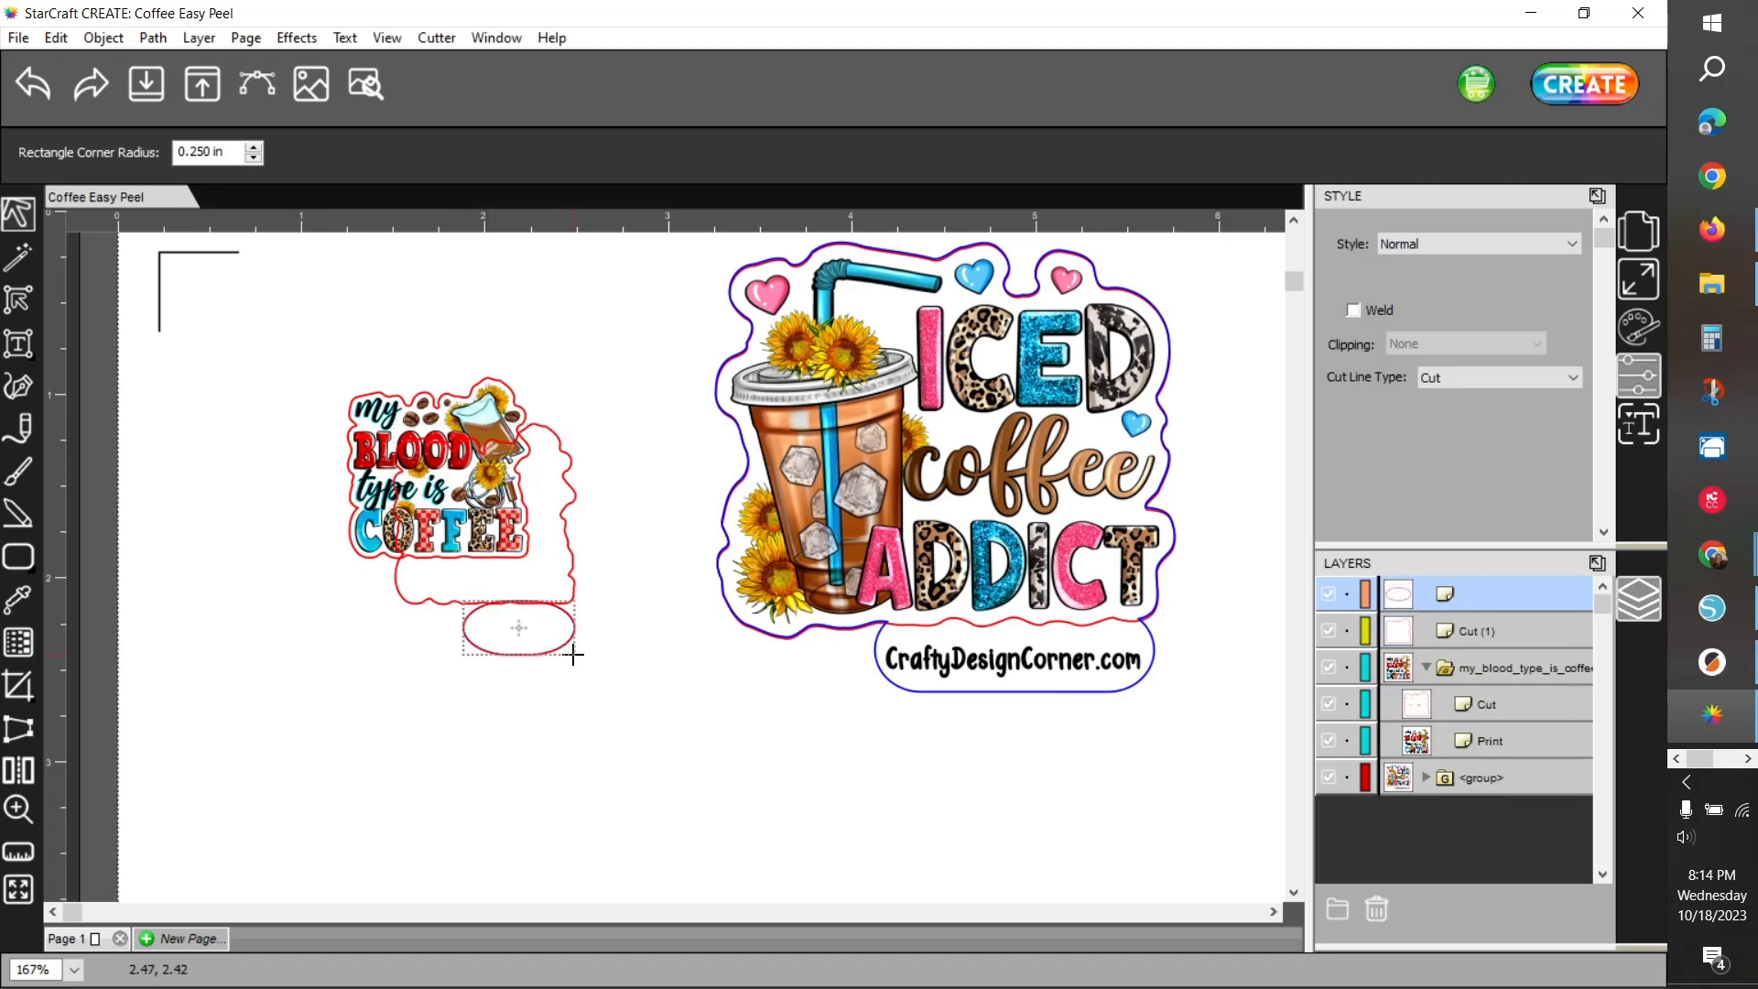
pyautogui.click(20, 225)
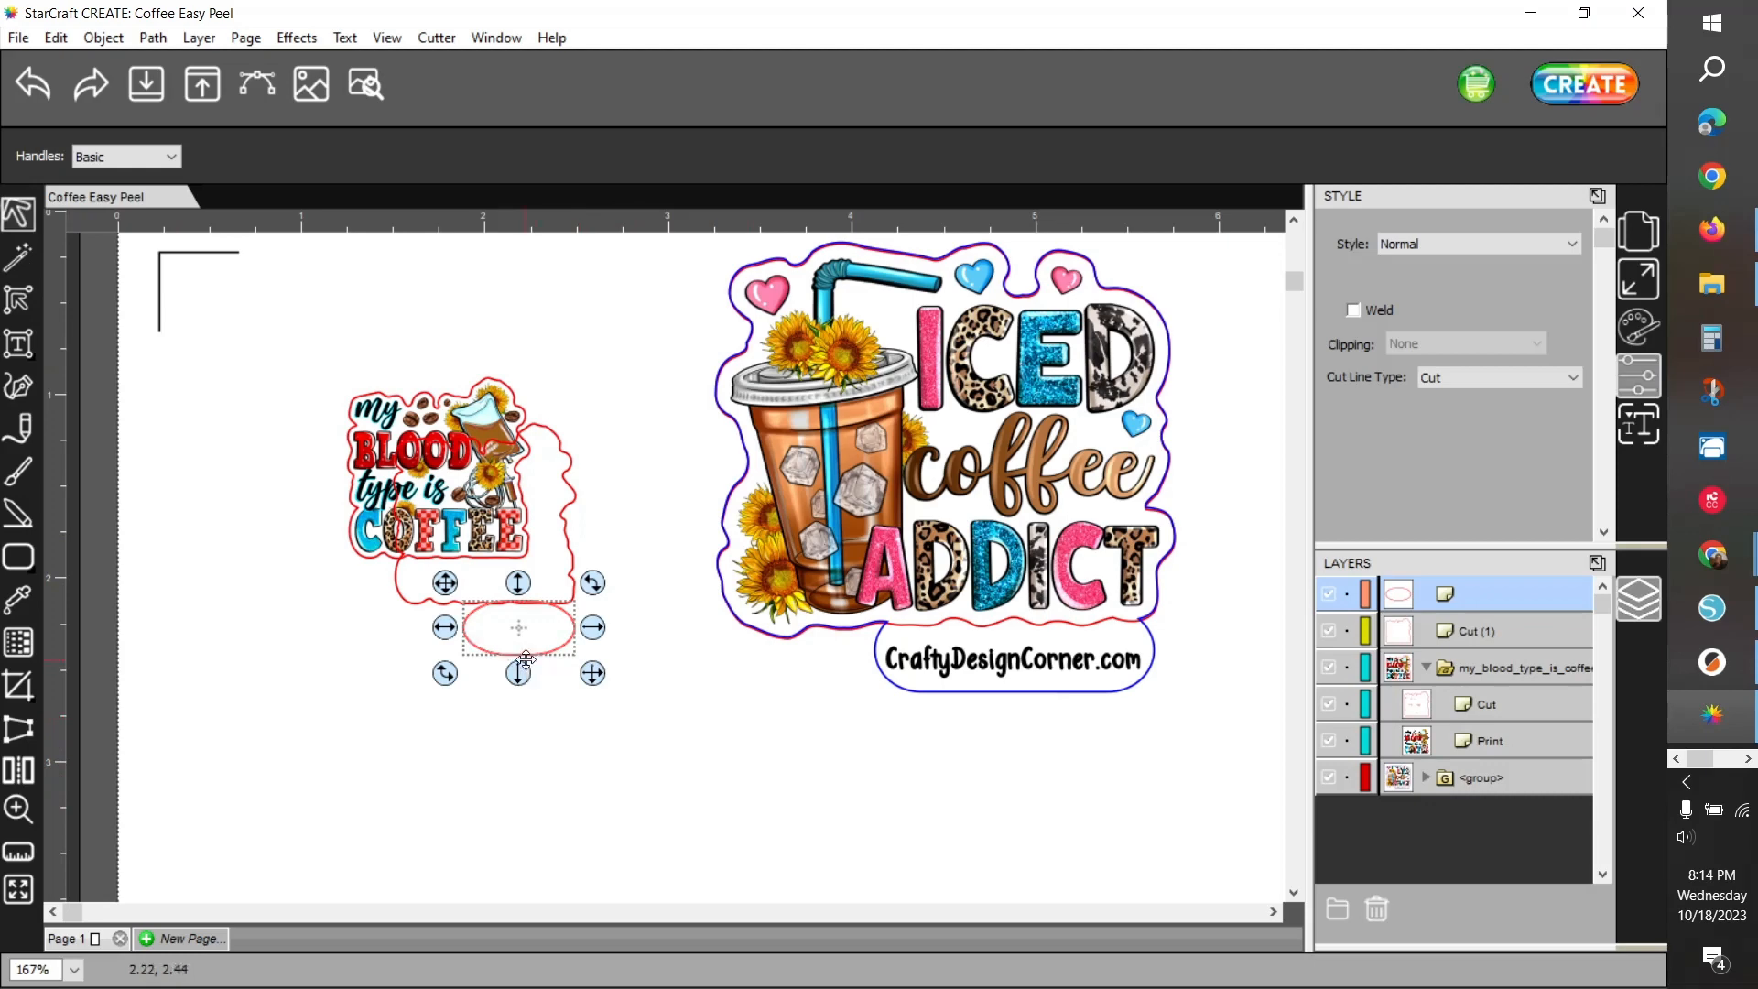
pyautogui.moveTo(525, 660); pyautogui.dragTo(566, 625)
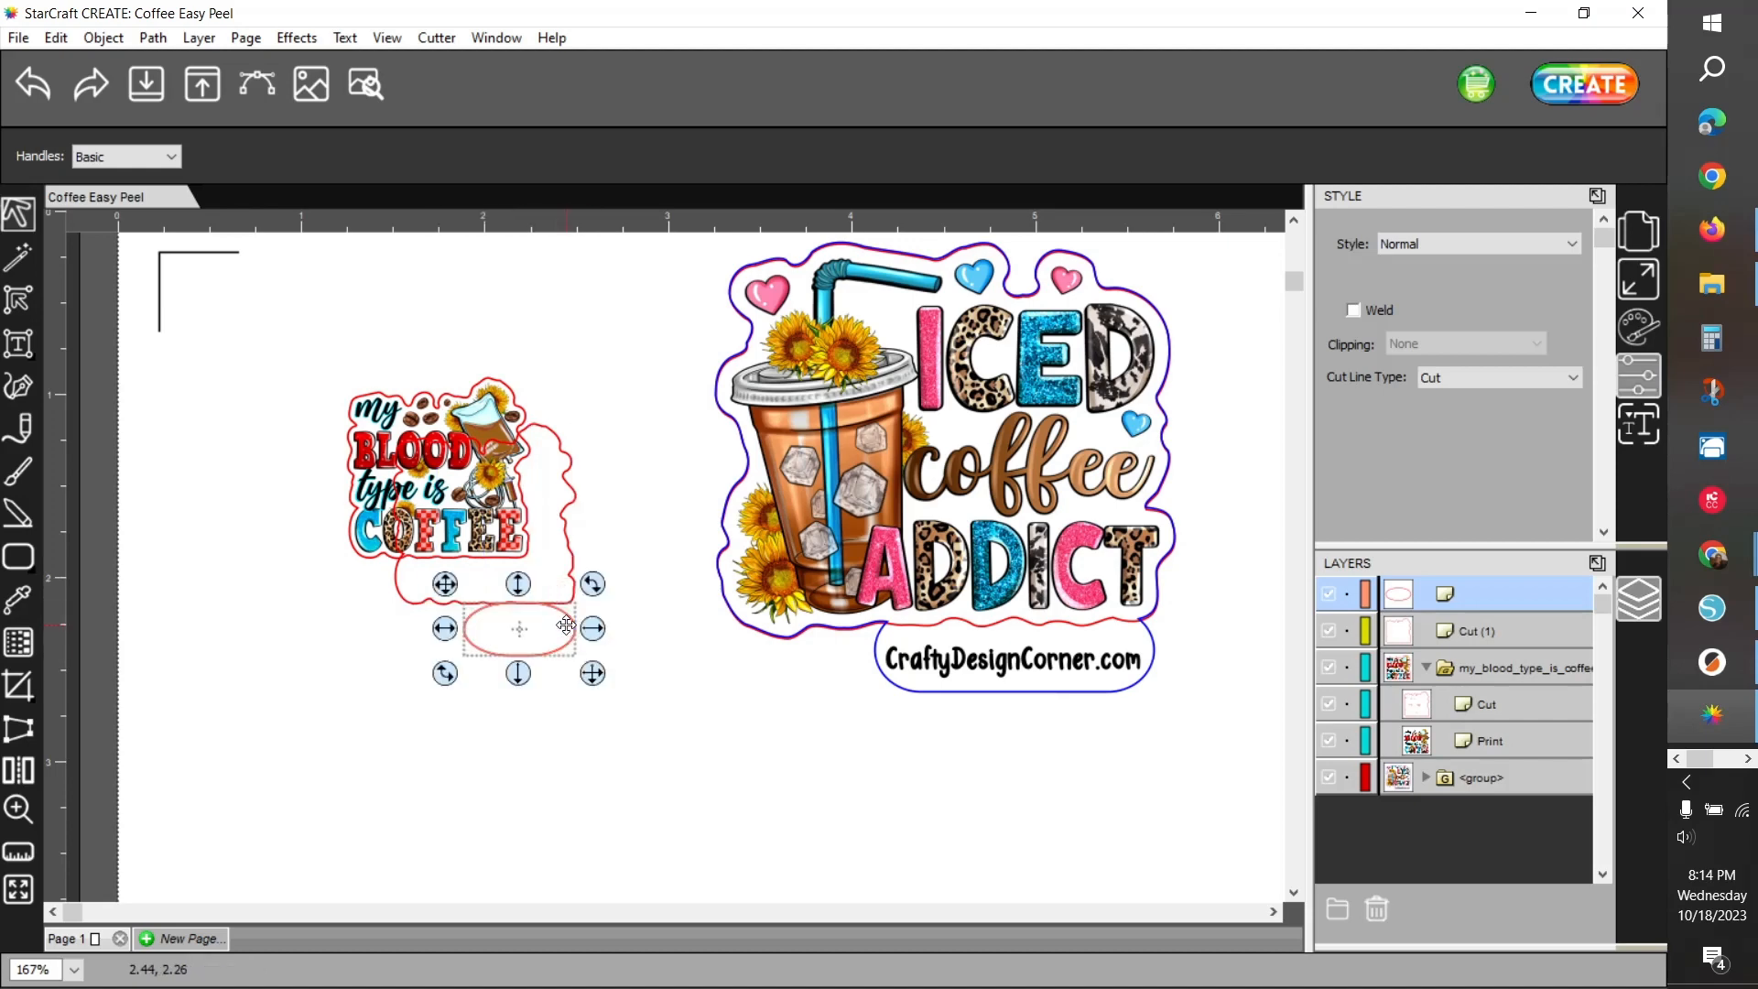
# Nudge the rounded tab up to Y 2.045 in so it overlaps the duplicate outline, and stretch its height to 0.324 in
pyautogui.click(1641, 280)
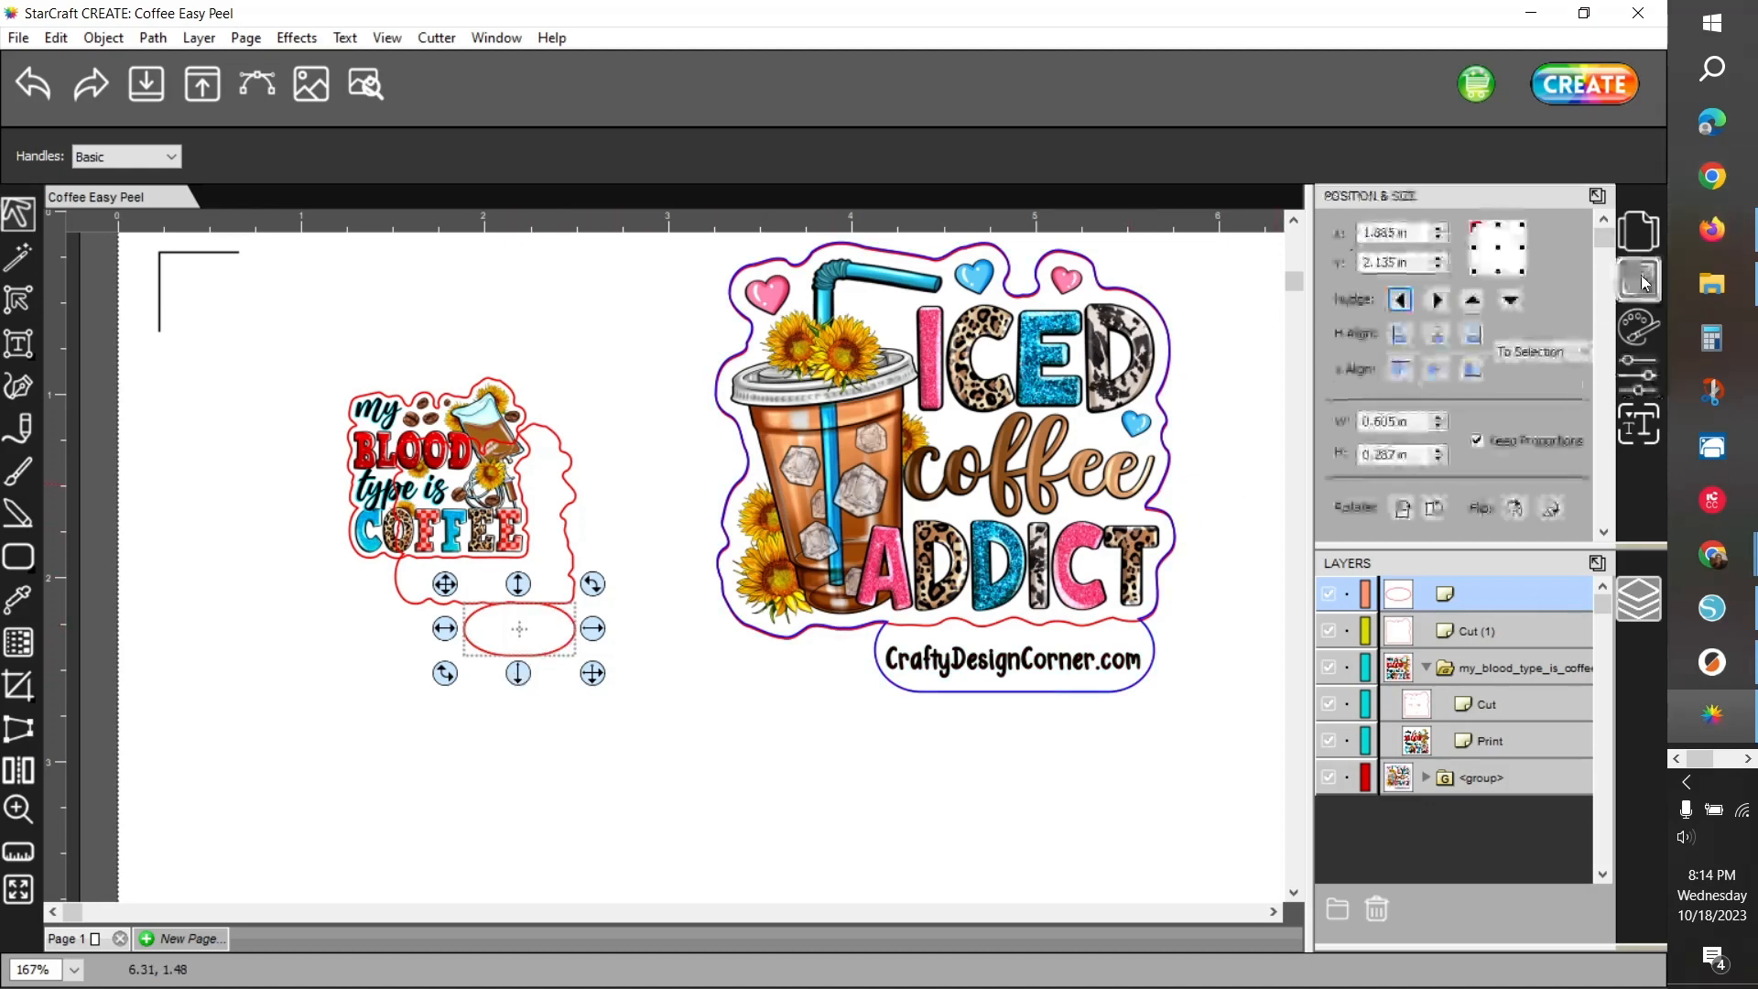
pyautogui.click(1472, 302)
pyautogui.click(1471, 302)
pyautogui.click(1471, 302)
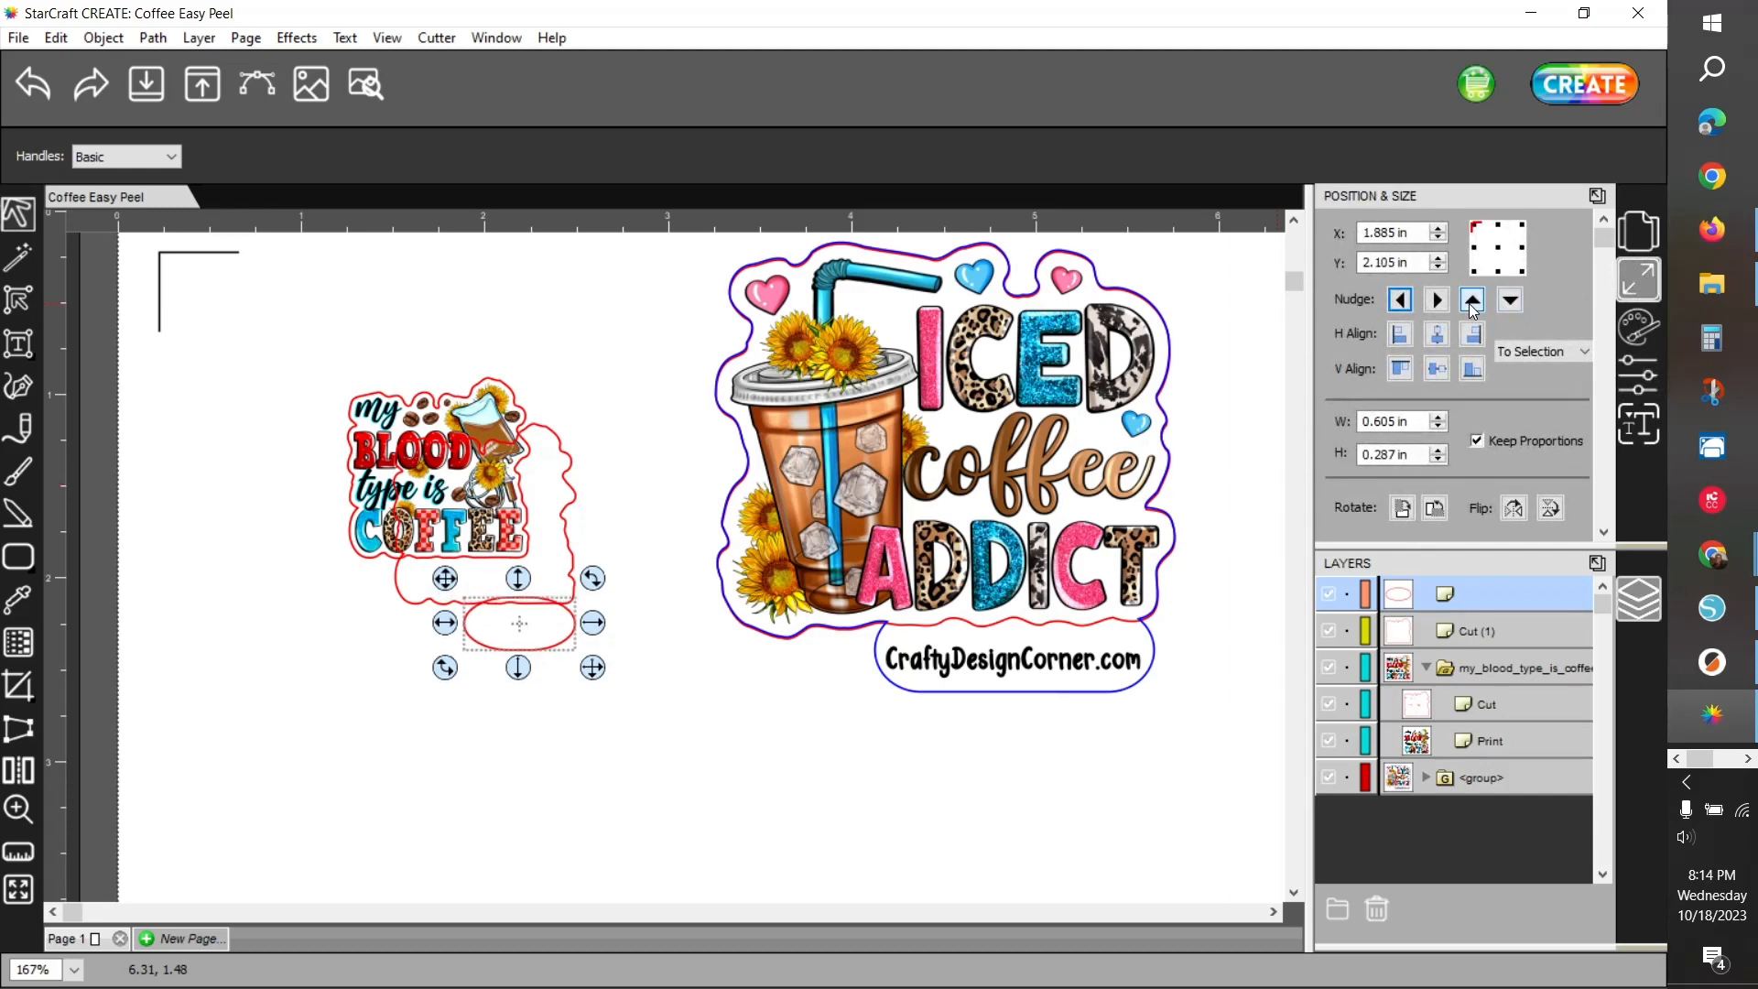
pyautogui.click(1471, 302)
pyautogui.click(1470, 302)
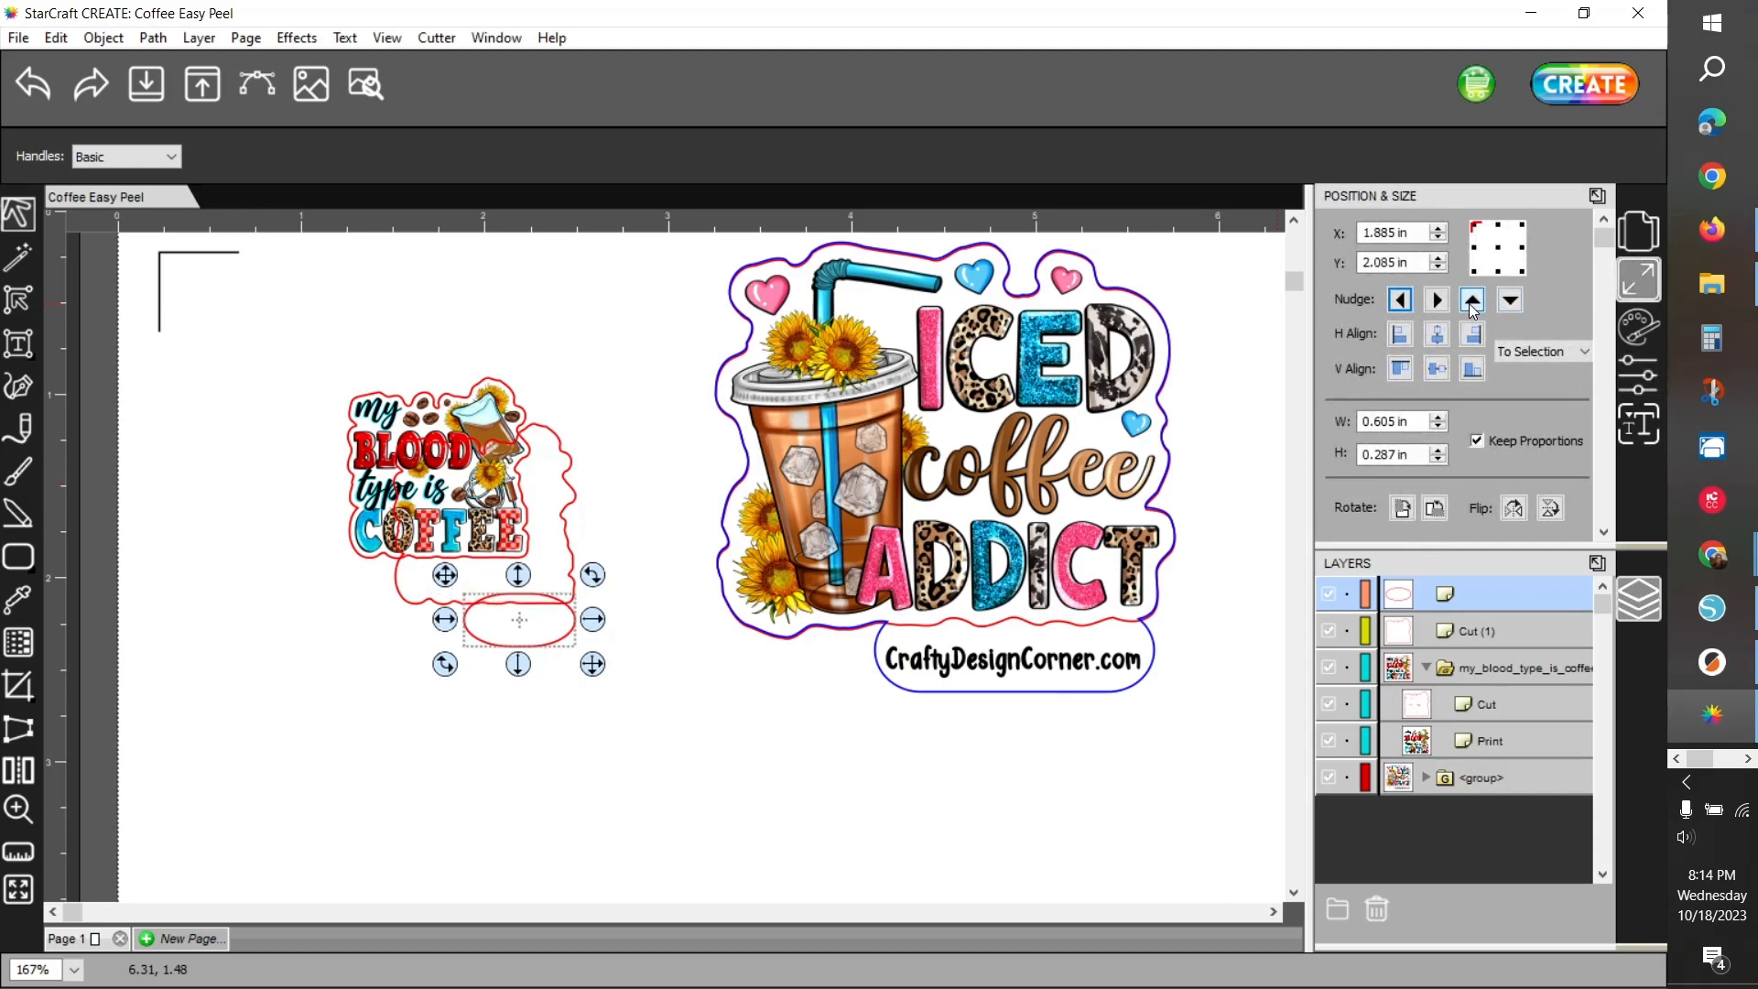
pyautogui.click(1471, 302)
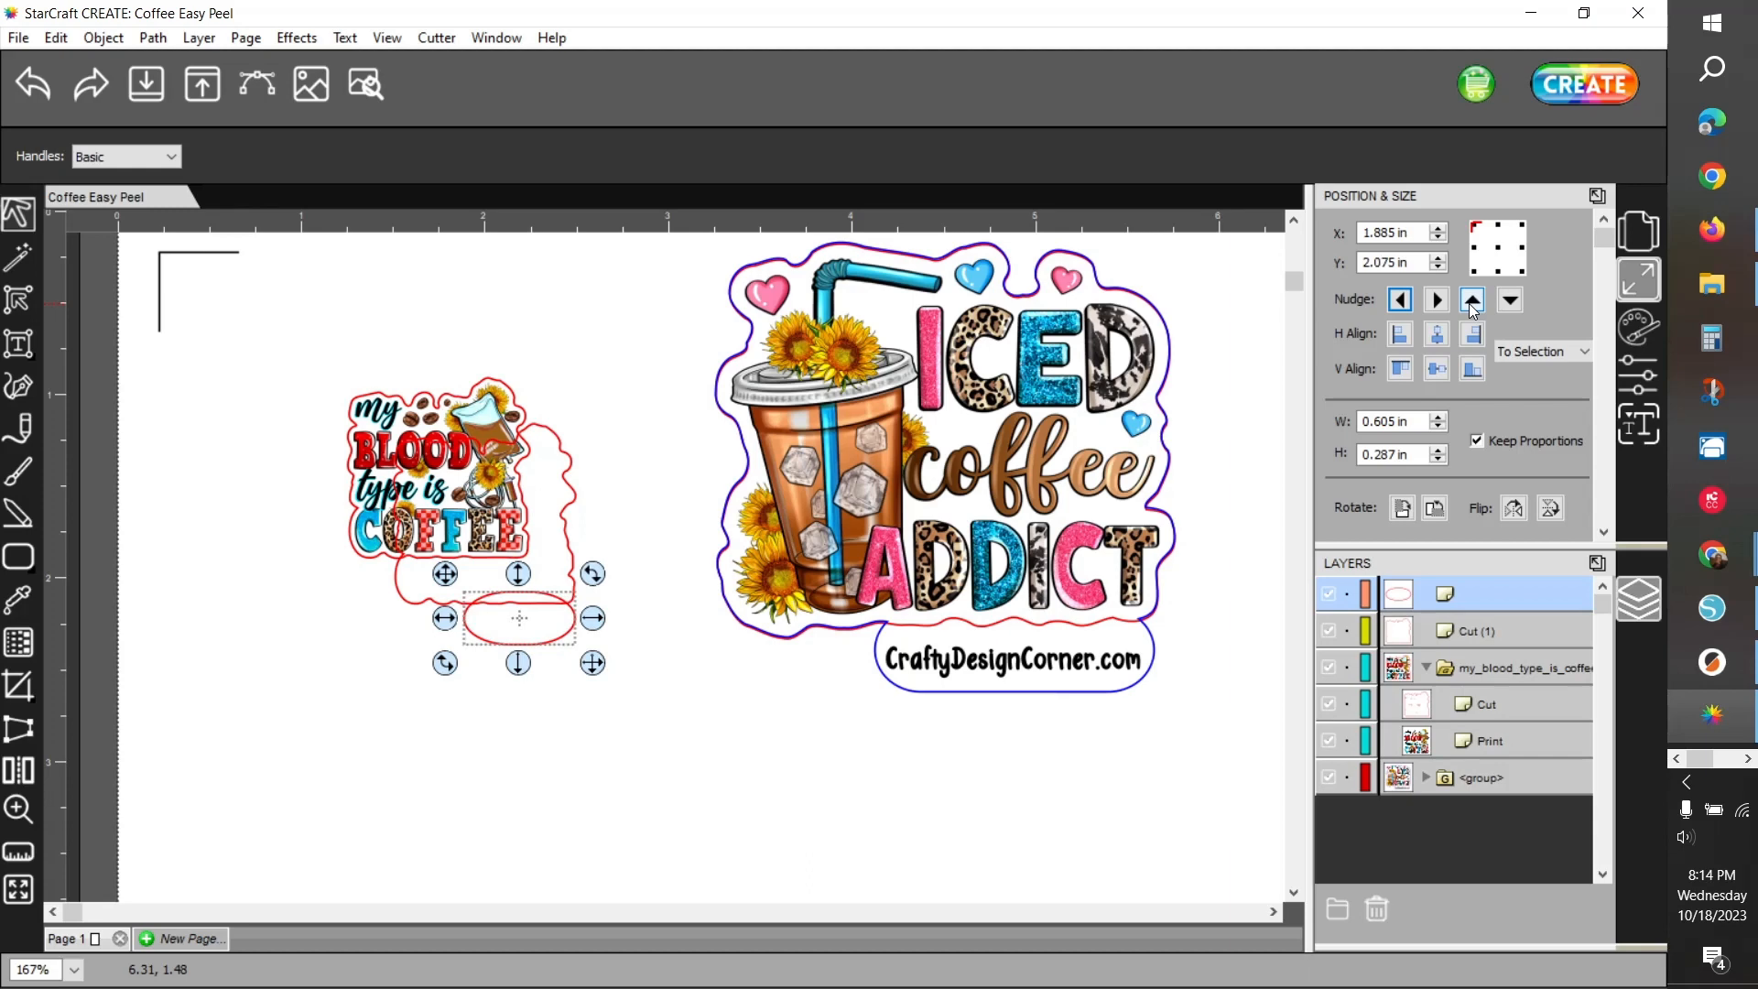
pyautogui.click(1471, 302)
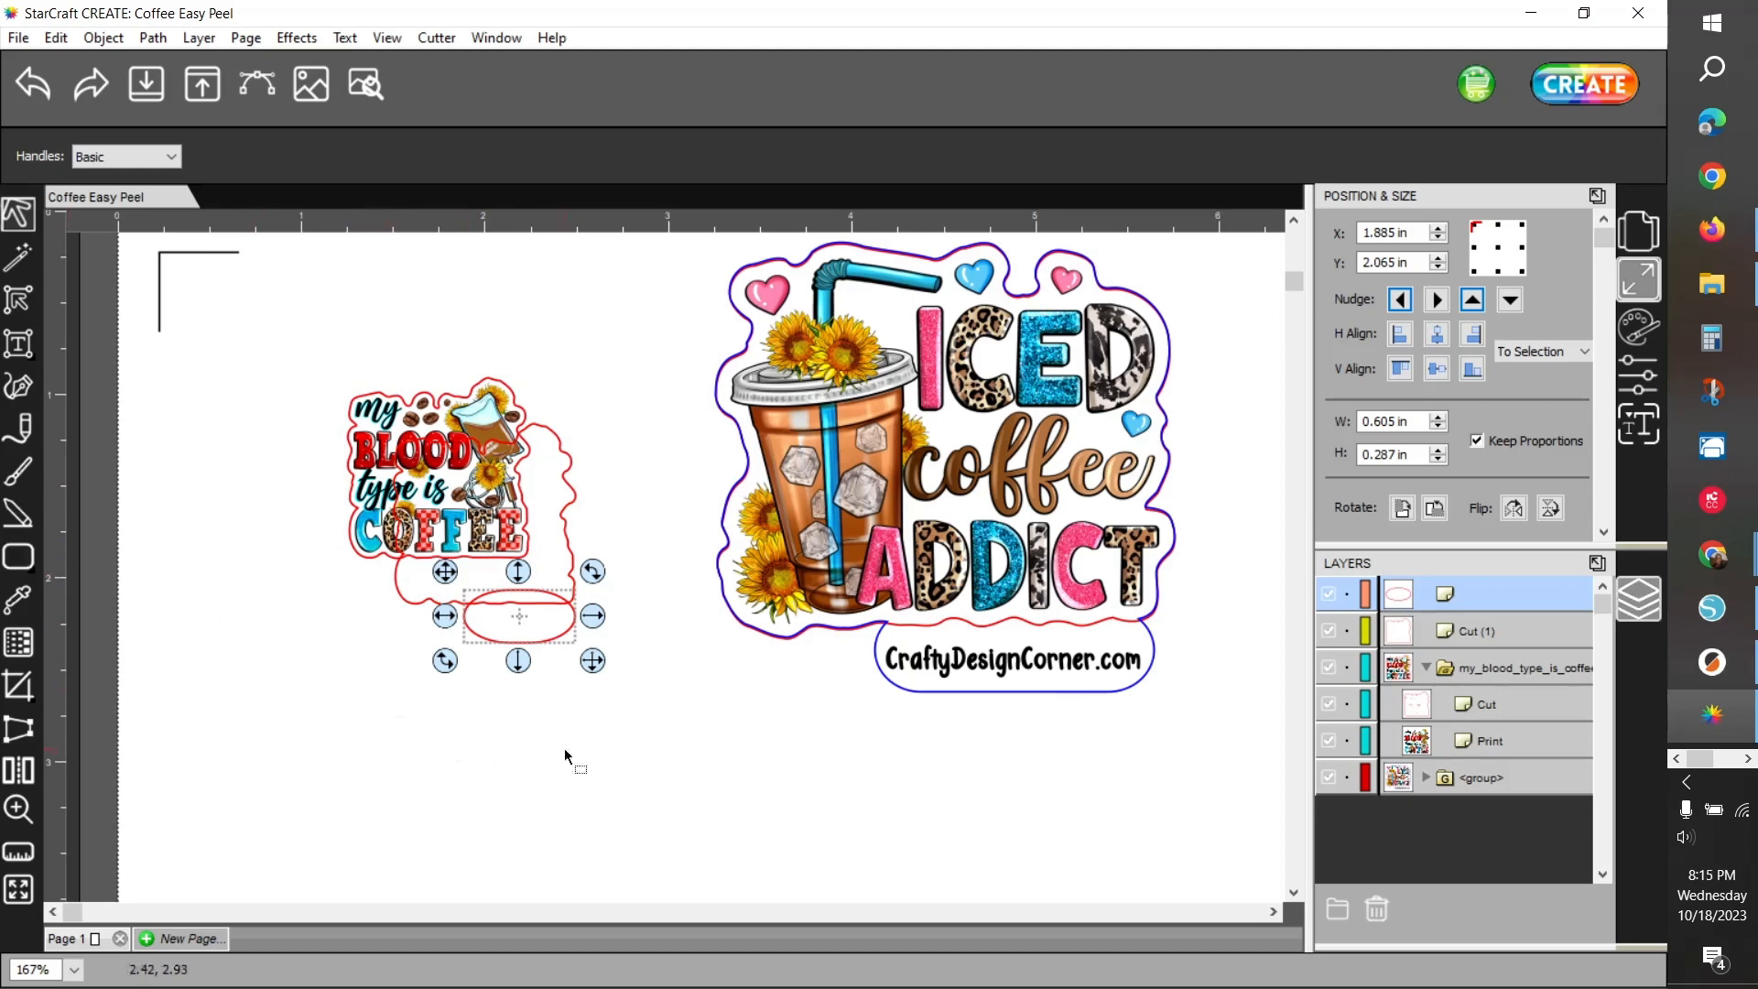
pyautogui.click(1473, 300)
pyautogui.click(1473, 301)
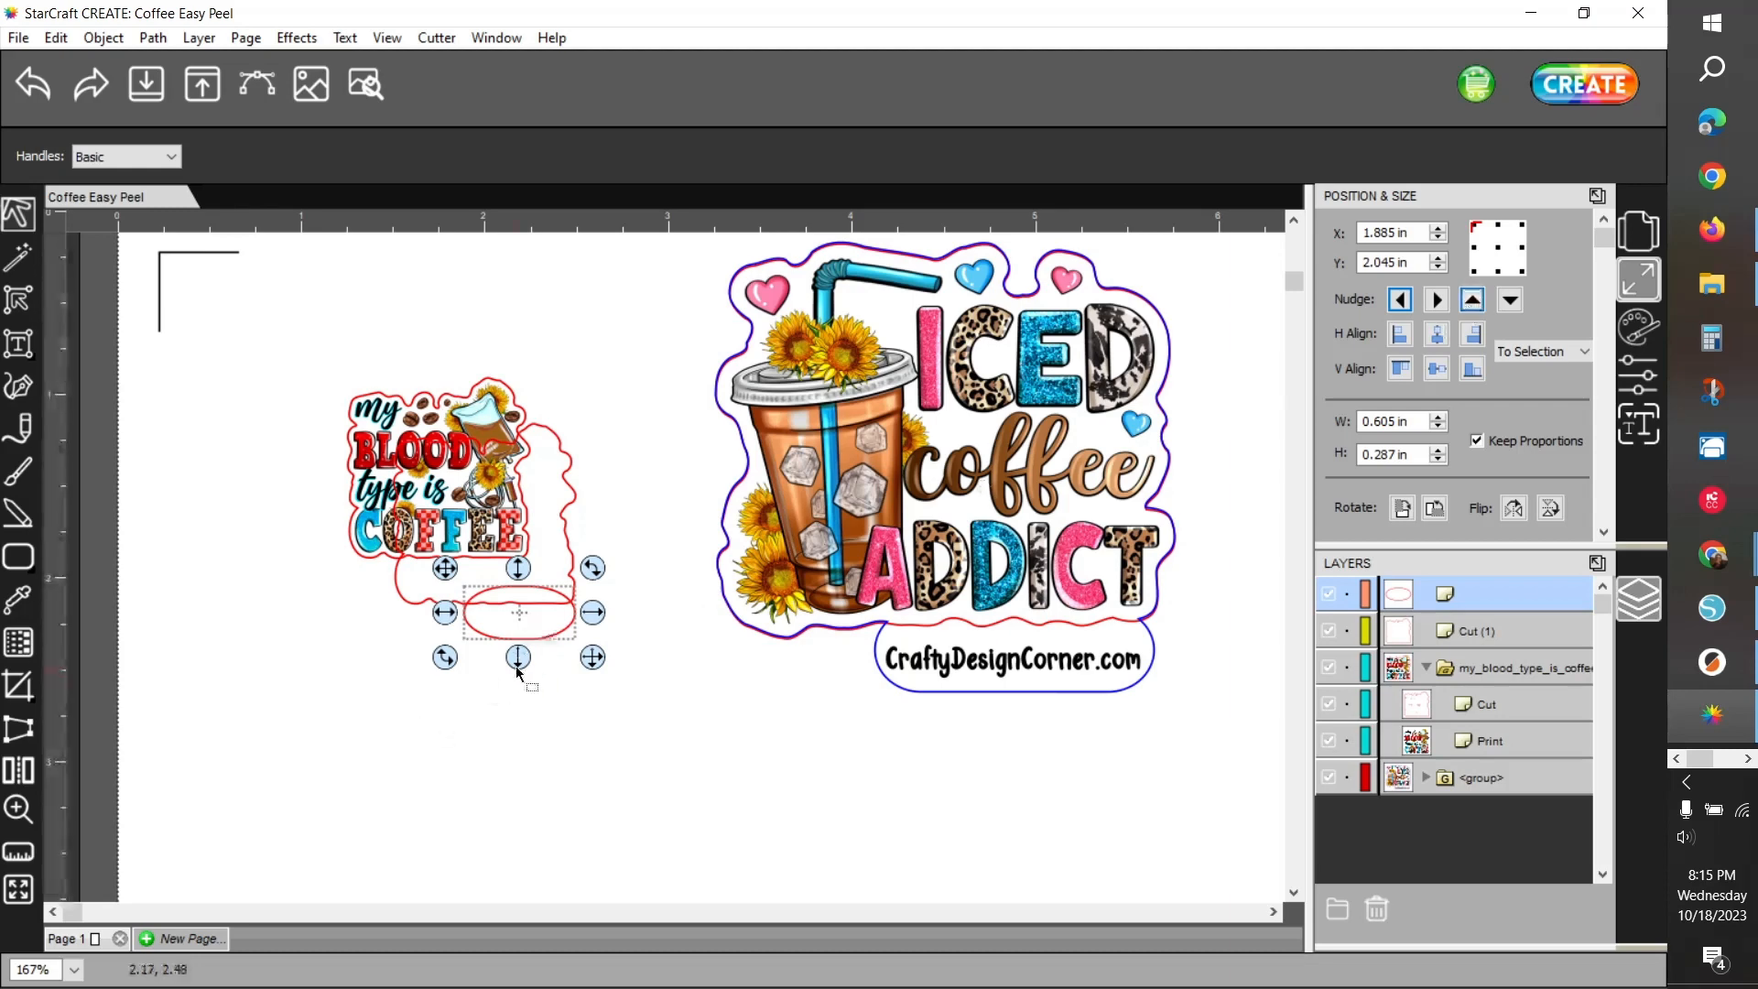
pyautogui.moveTo(516, 661); pyautogui.dragTo(511, 667)
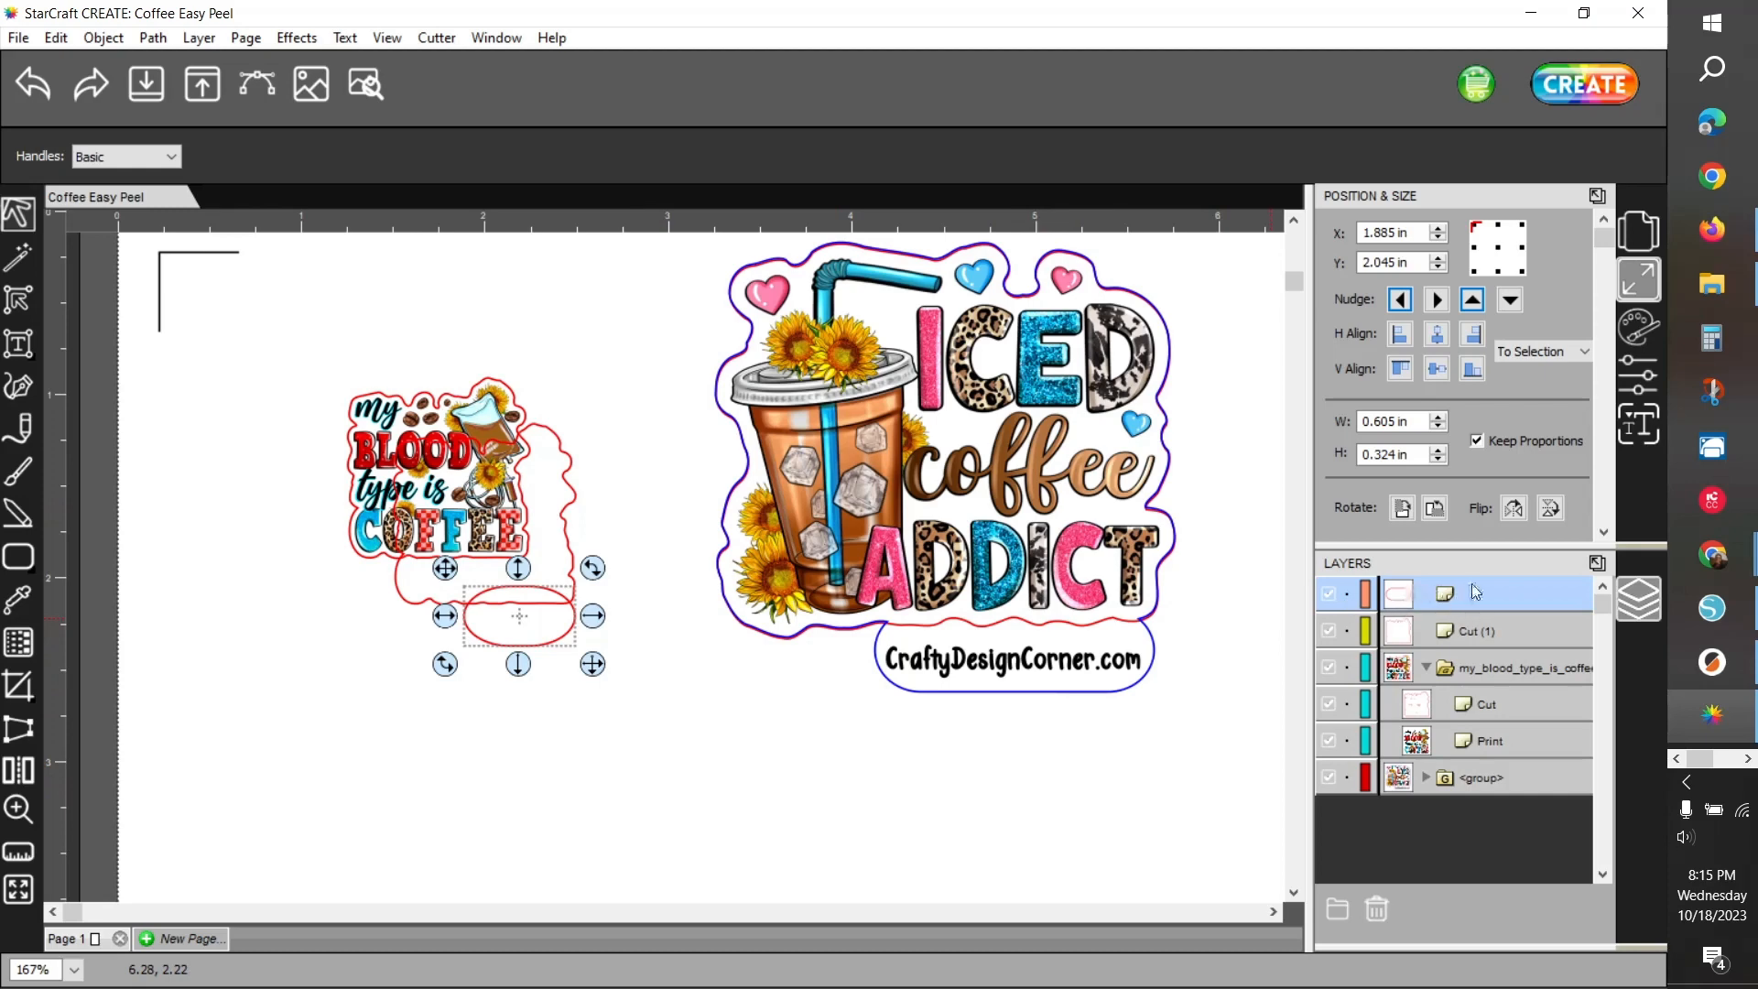
# Unite the rounded tab with the duplicate cut outline and align the combined path over the blood type coffee artwork
pyautogui.keyDown('ctrl'); pyautogui.click(1487, 629); pyautogui.keyUp('ctrl')
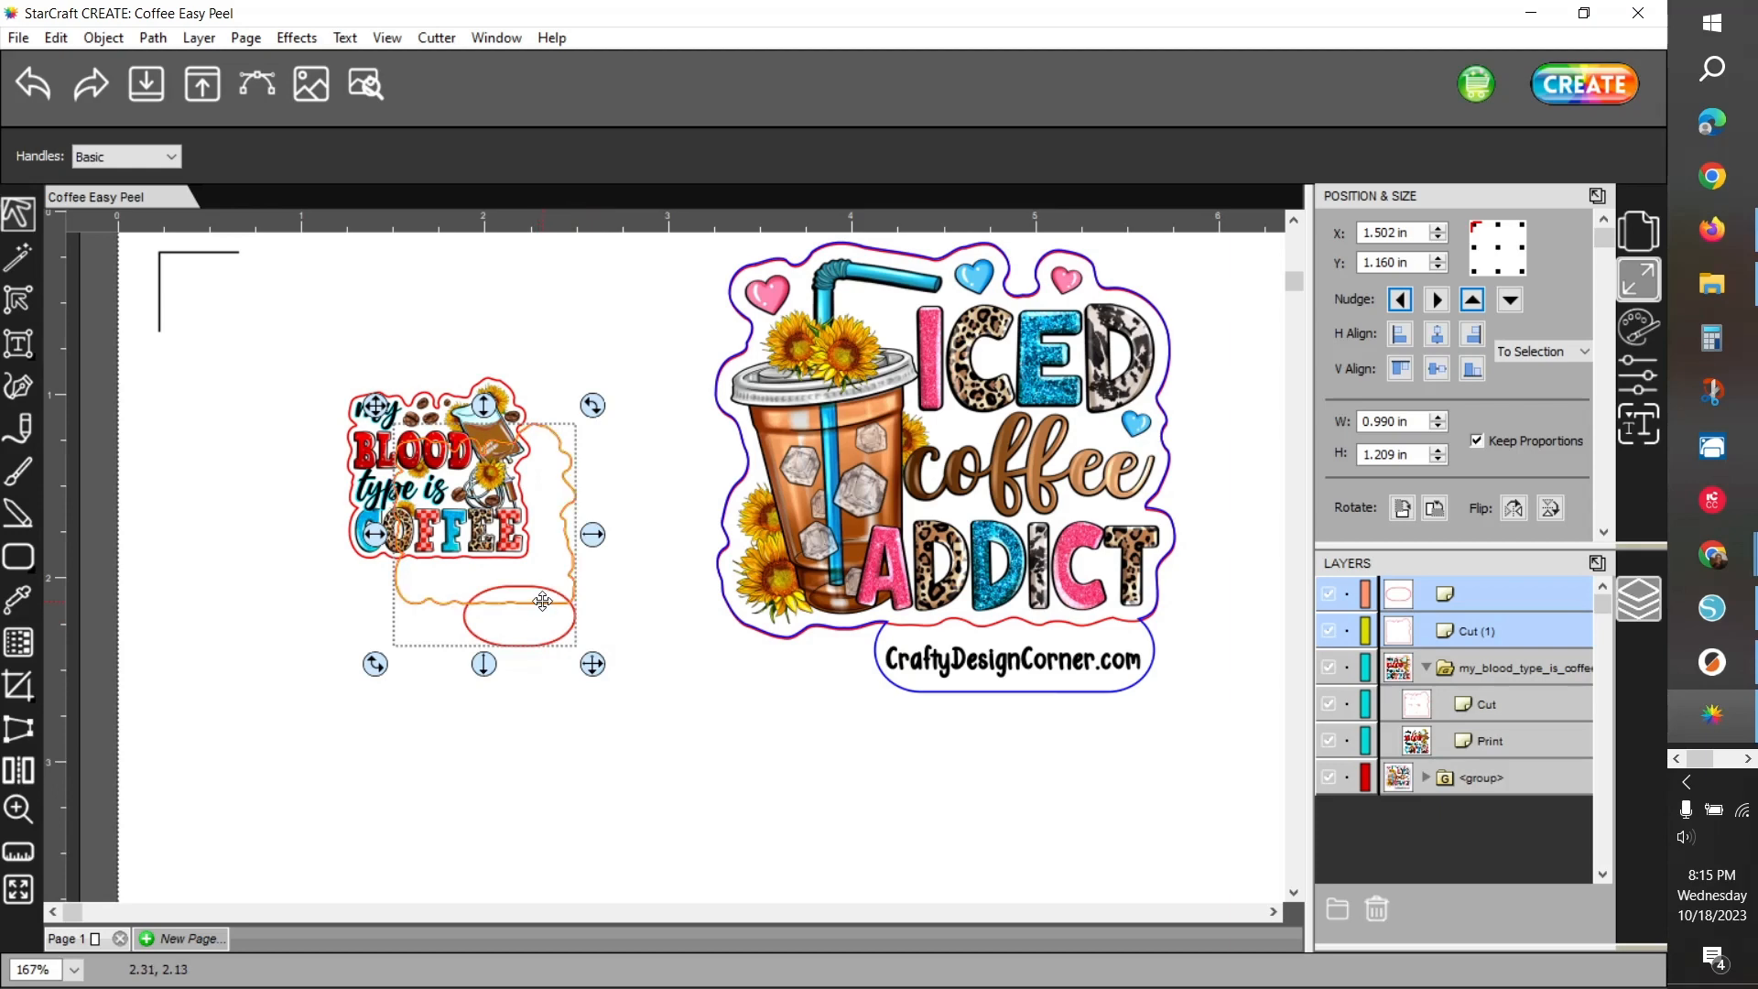
pyautogui.rightClick(543, 600)
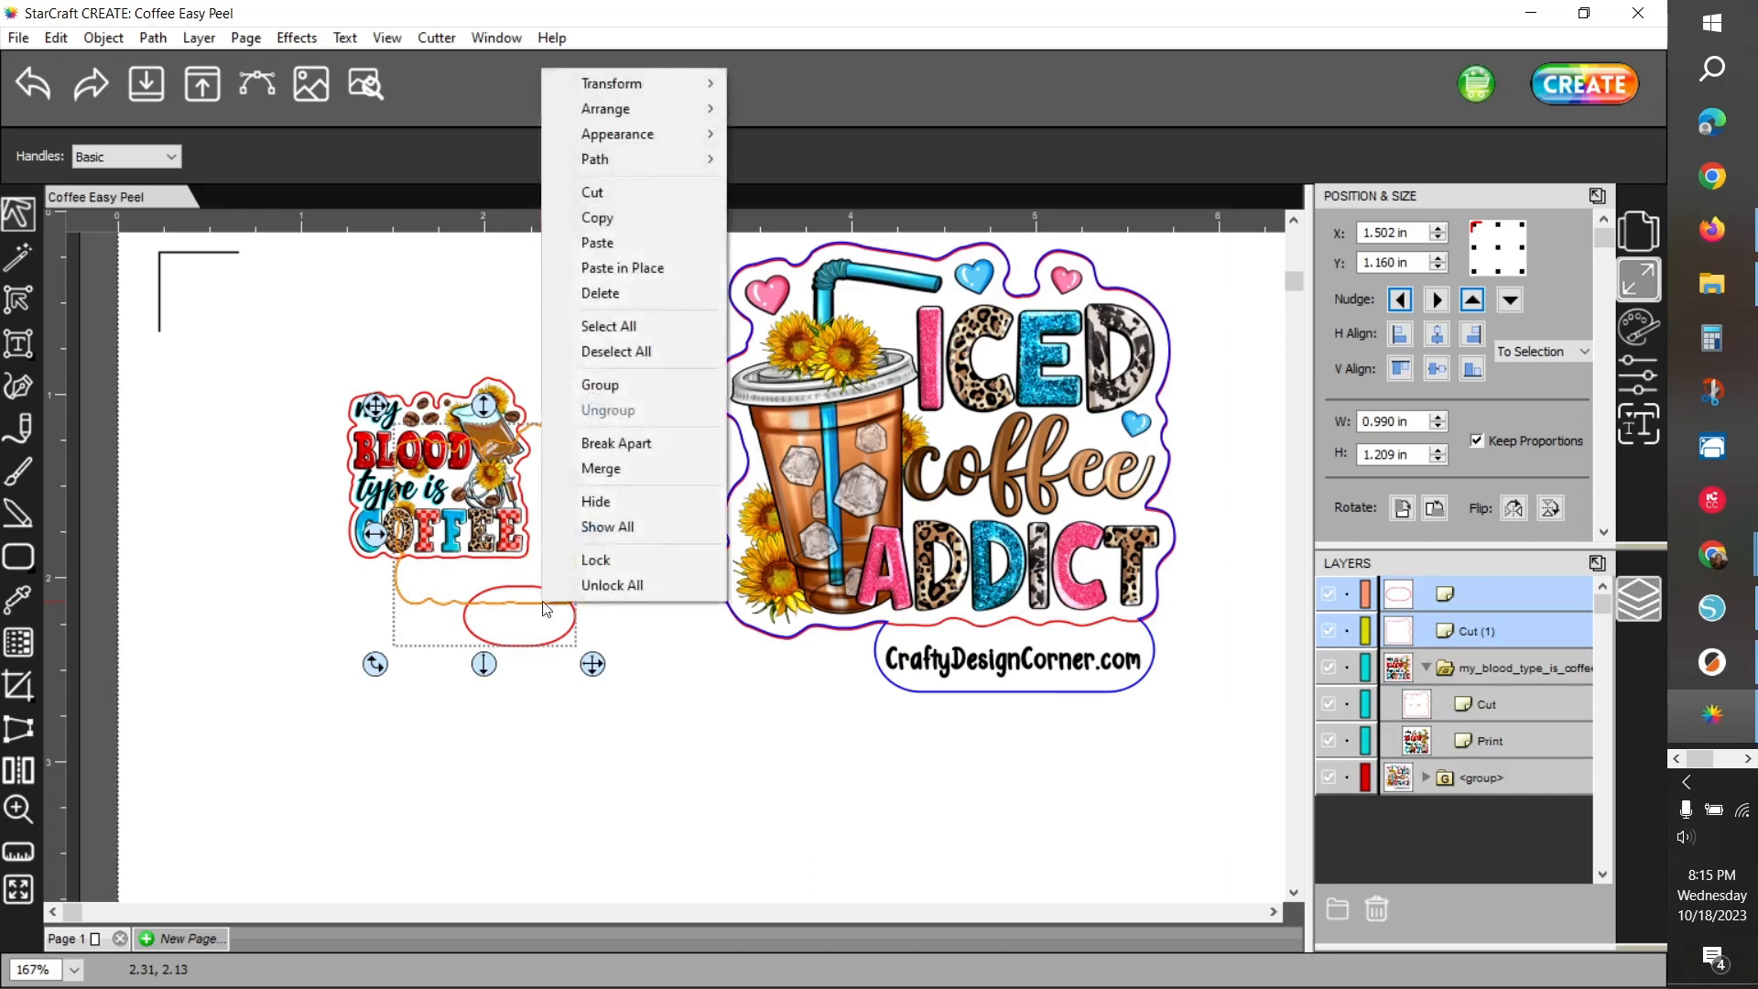
pyautogui.moveTo(654, 159)
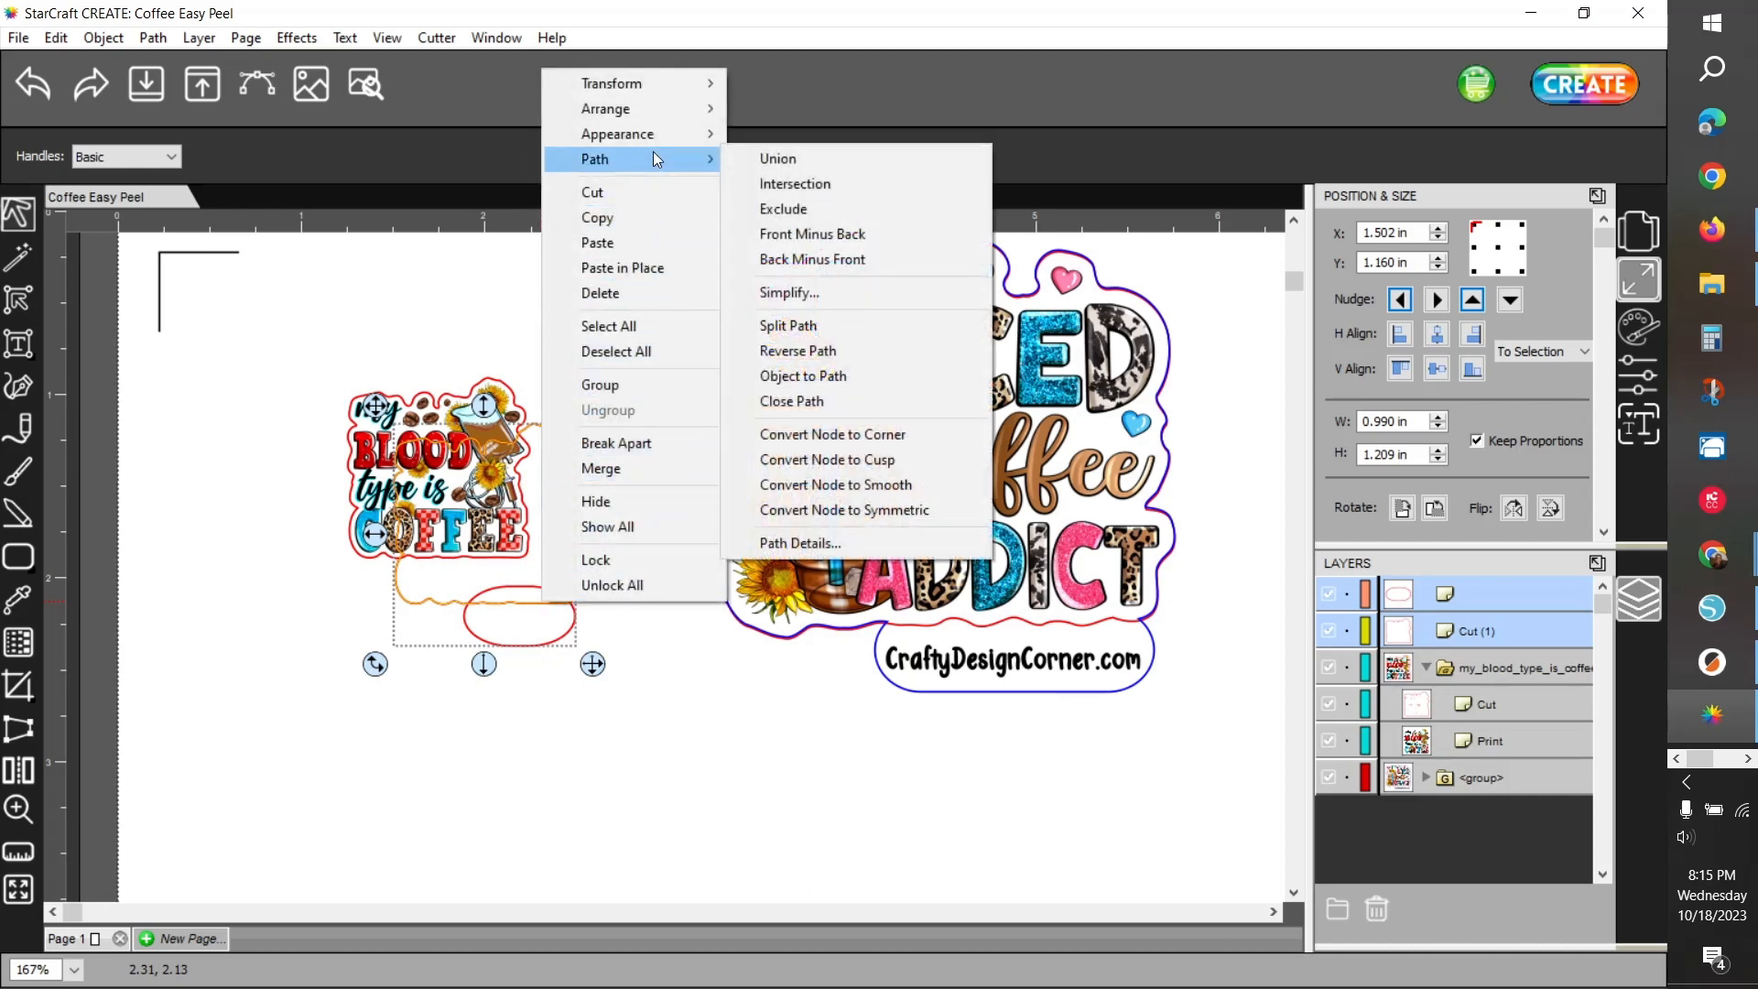
pyautogui.click(765, 161)
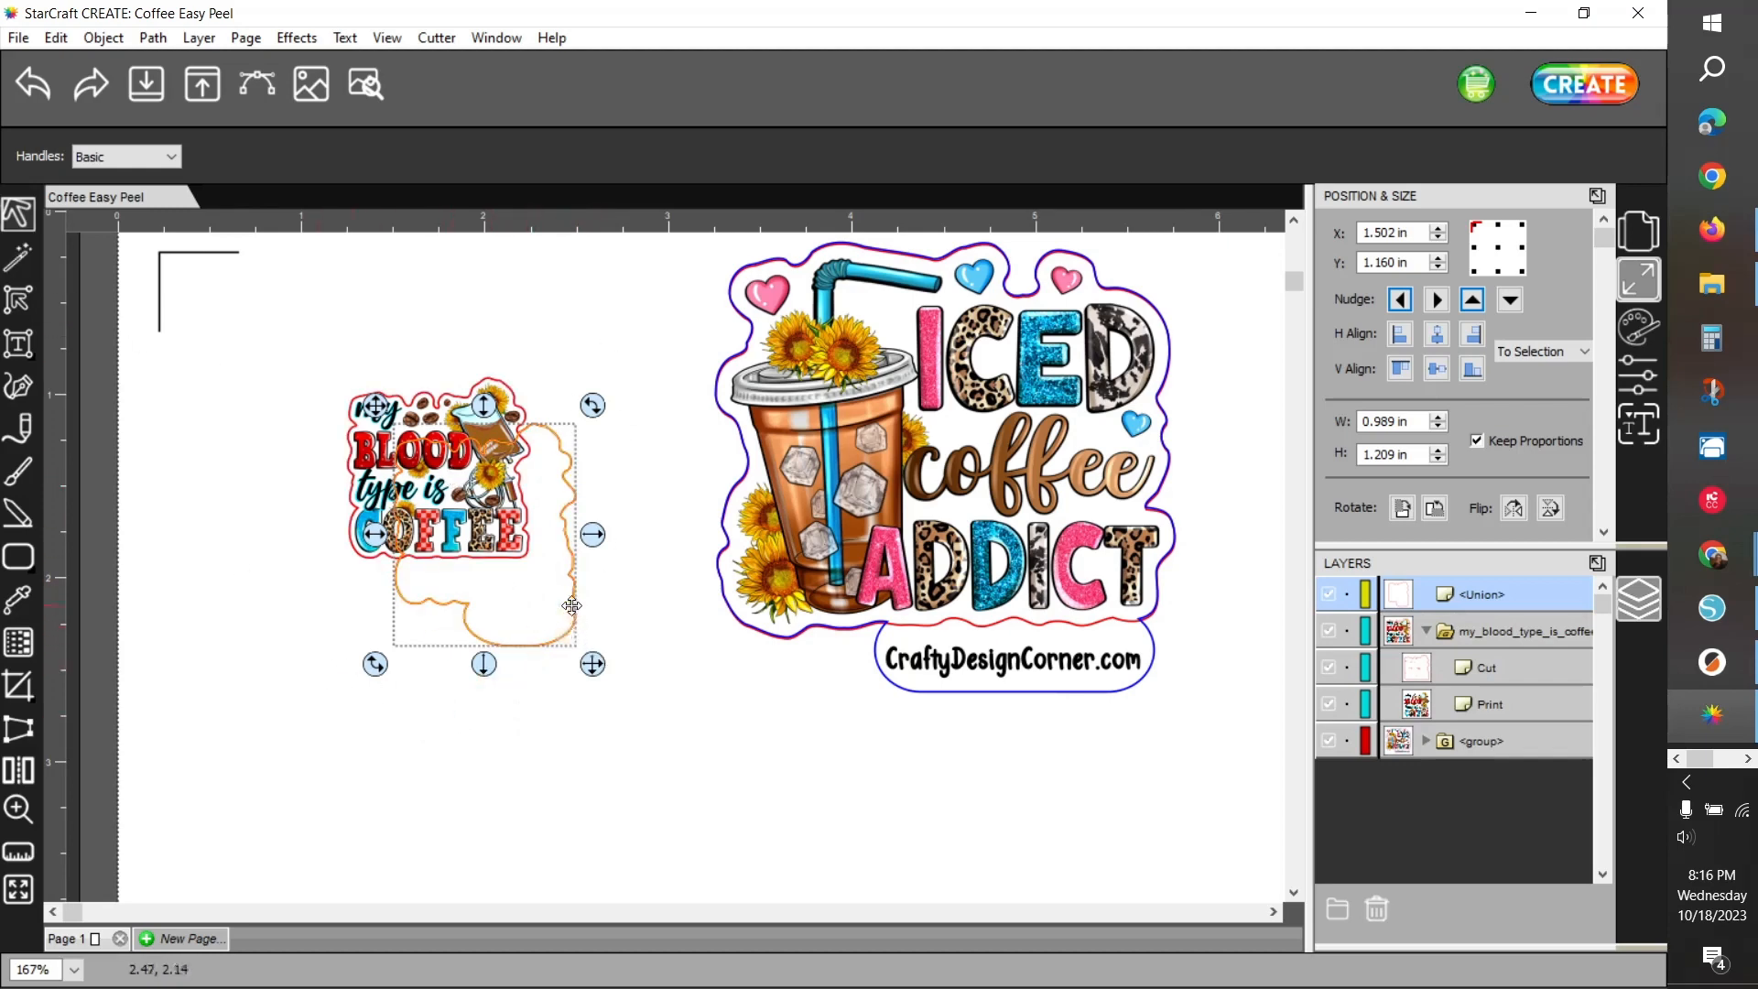
pyautogui.moveTo(571, 605); pyautogui.dragTo(528, 573)
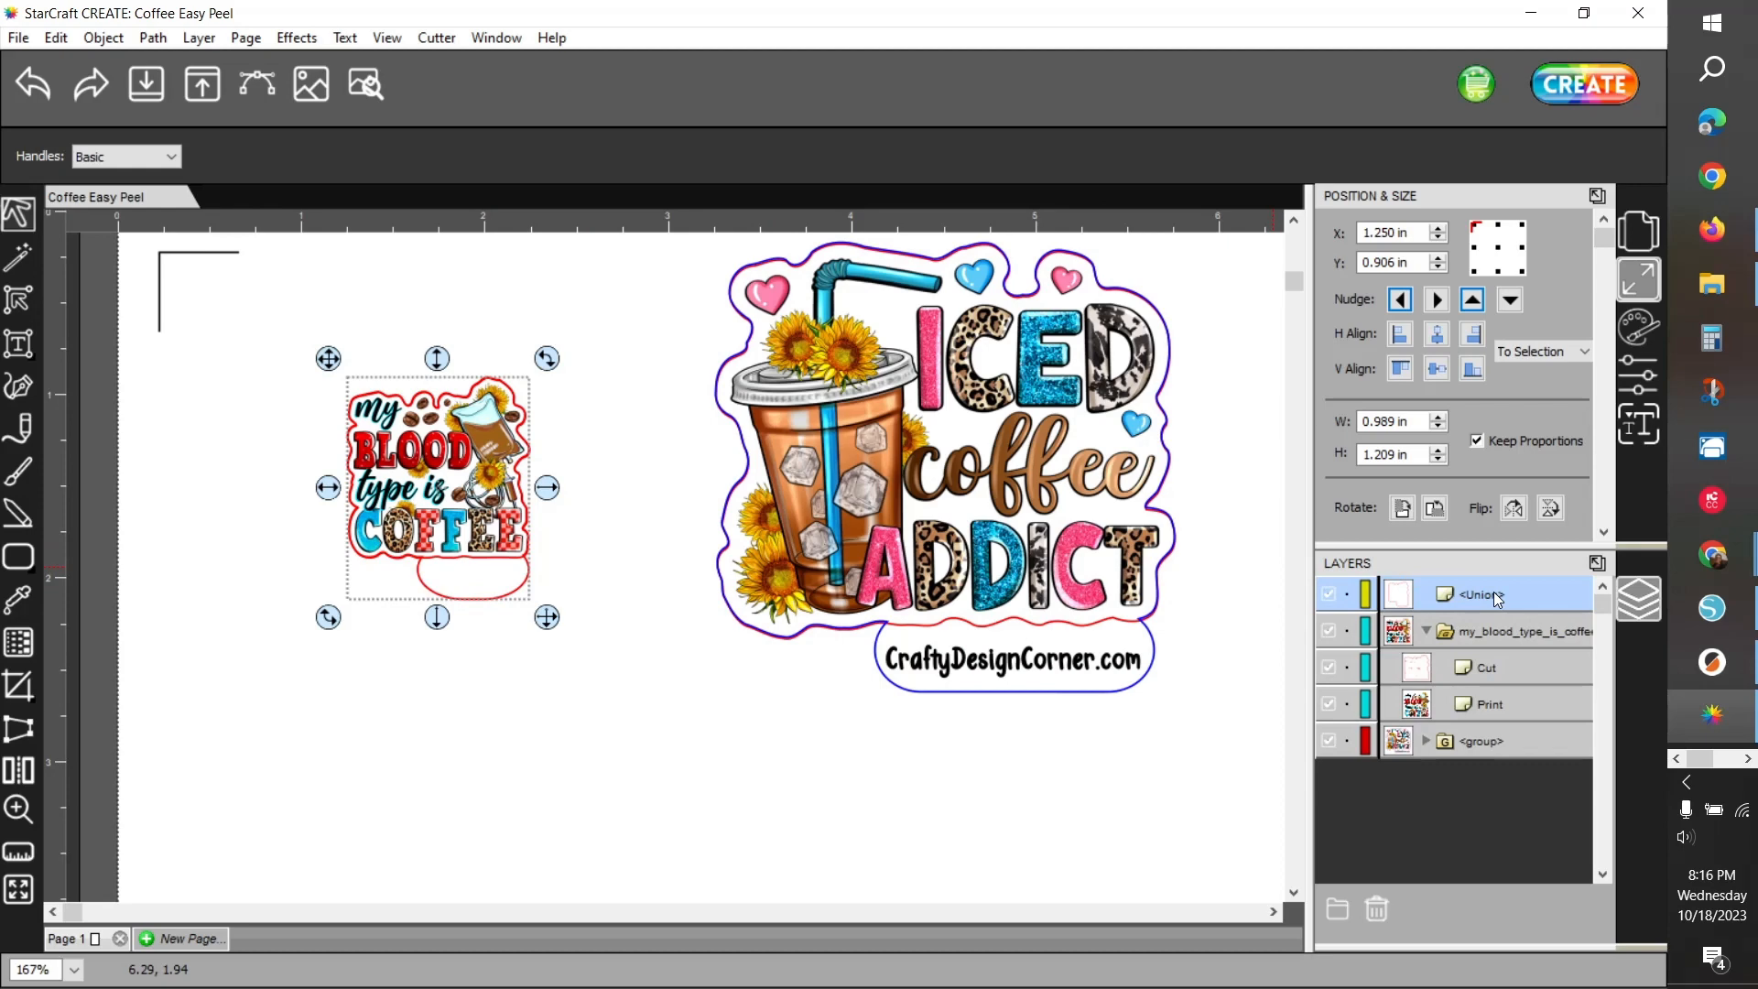
# Change the tabbed backing outline's stroke color to blue (0000FF) and preview the project's cut lines
pyautogui.click(1639, 328)
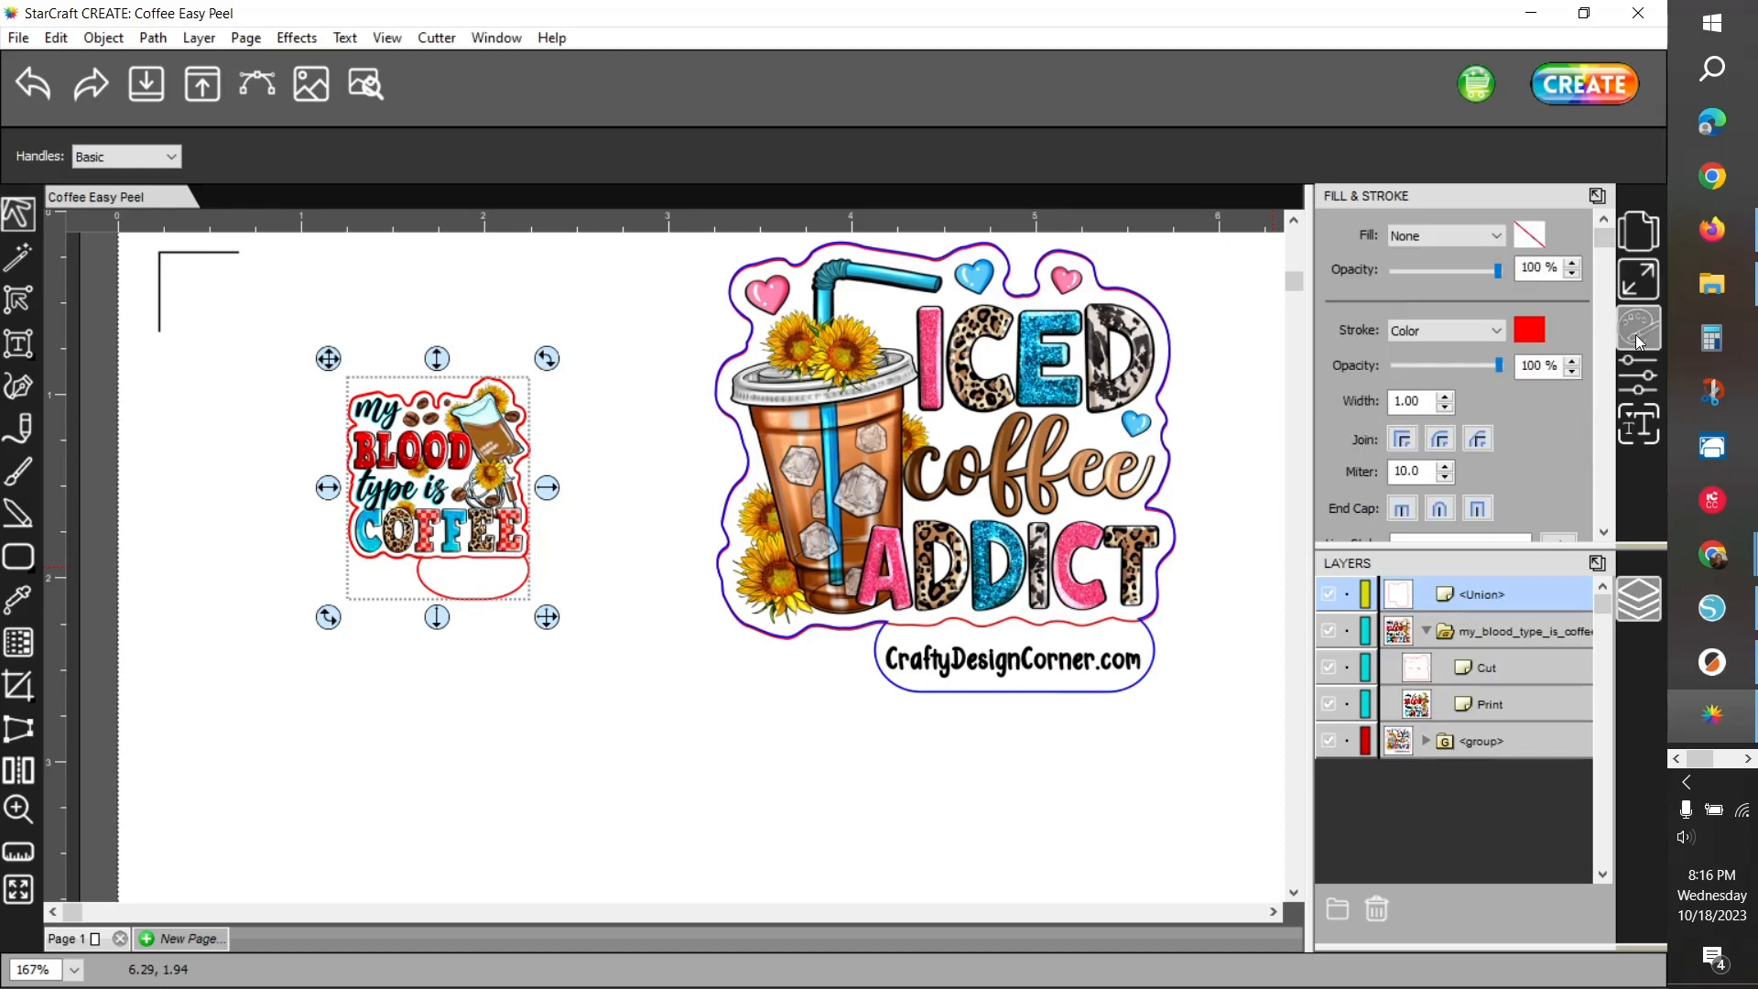
pyautogui.click(1528, 329)
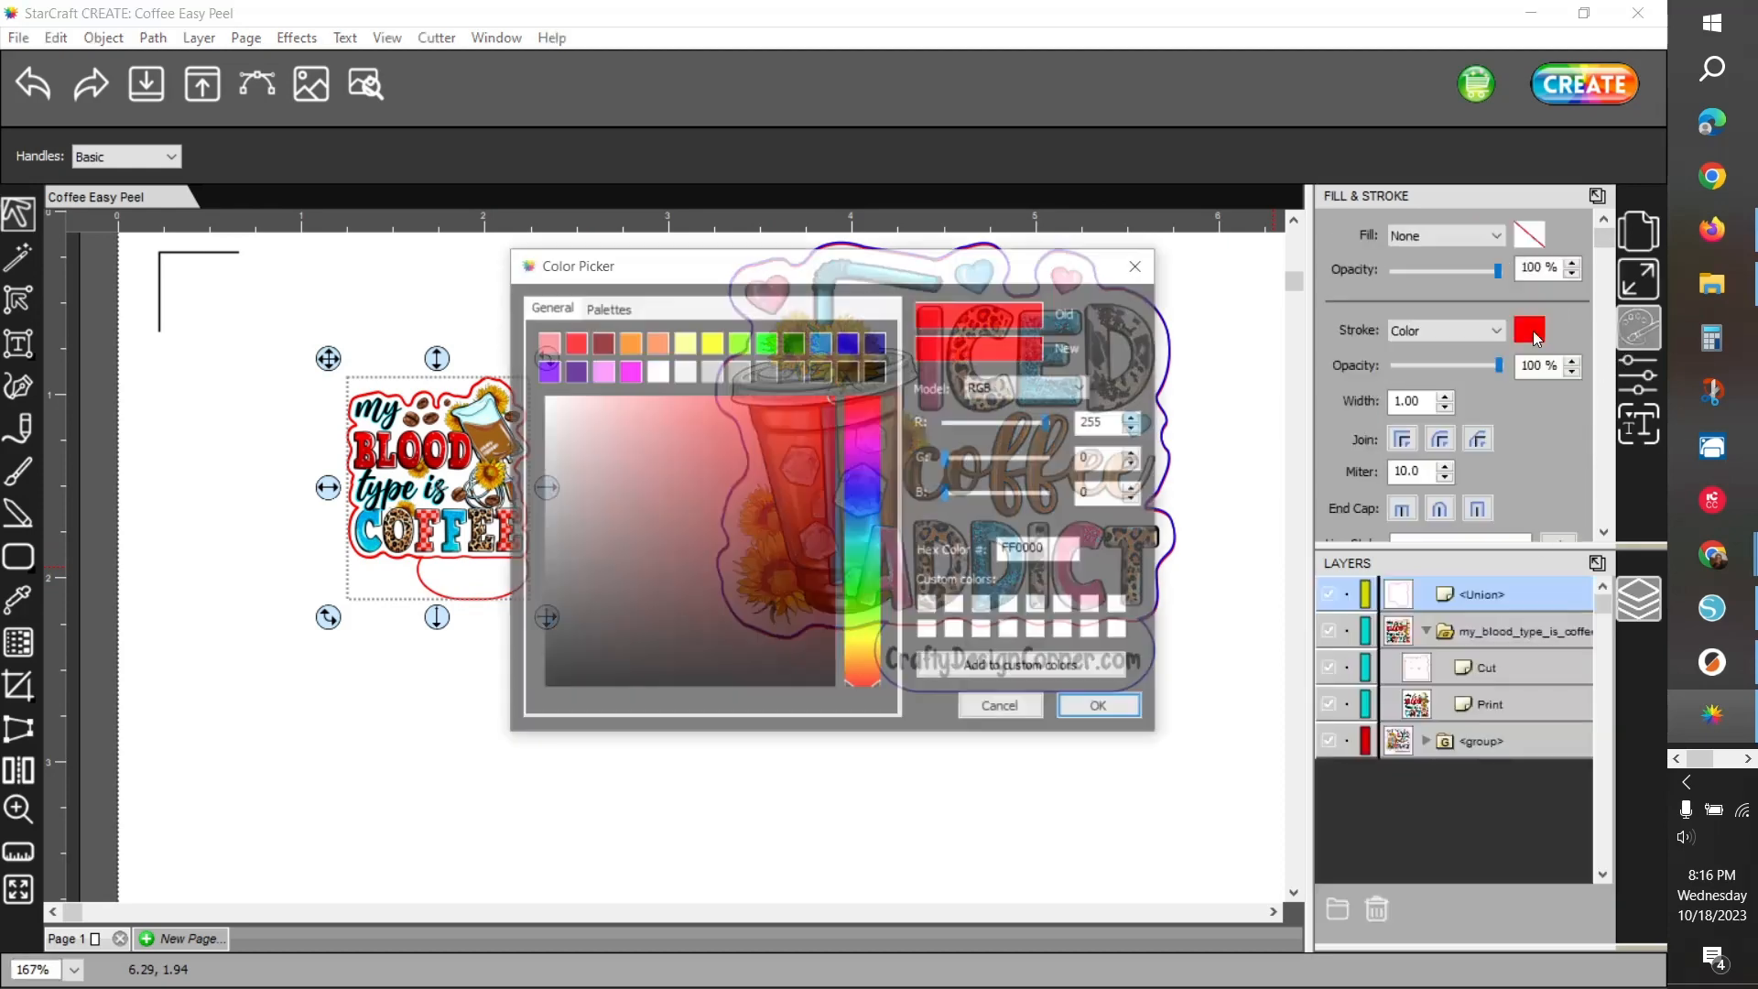
pyautogui.click(849, 342)
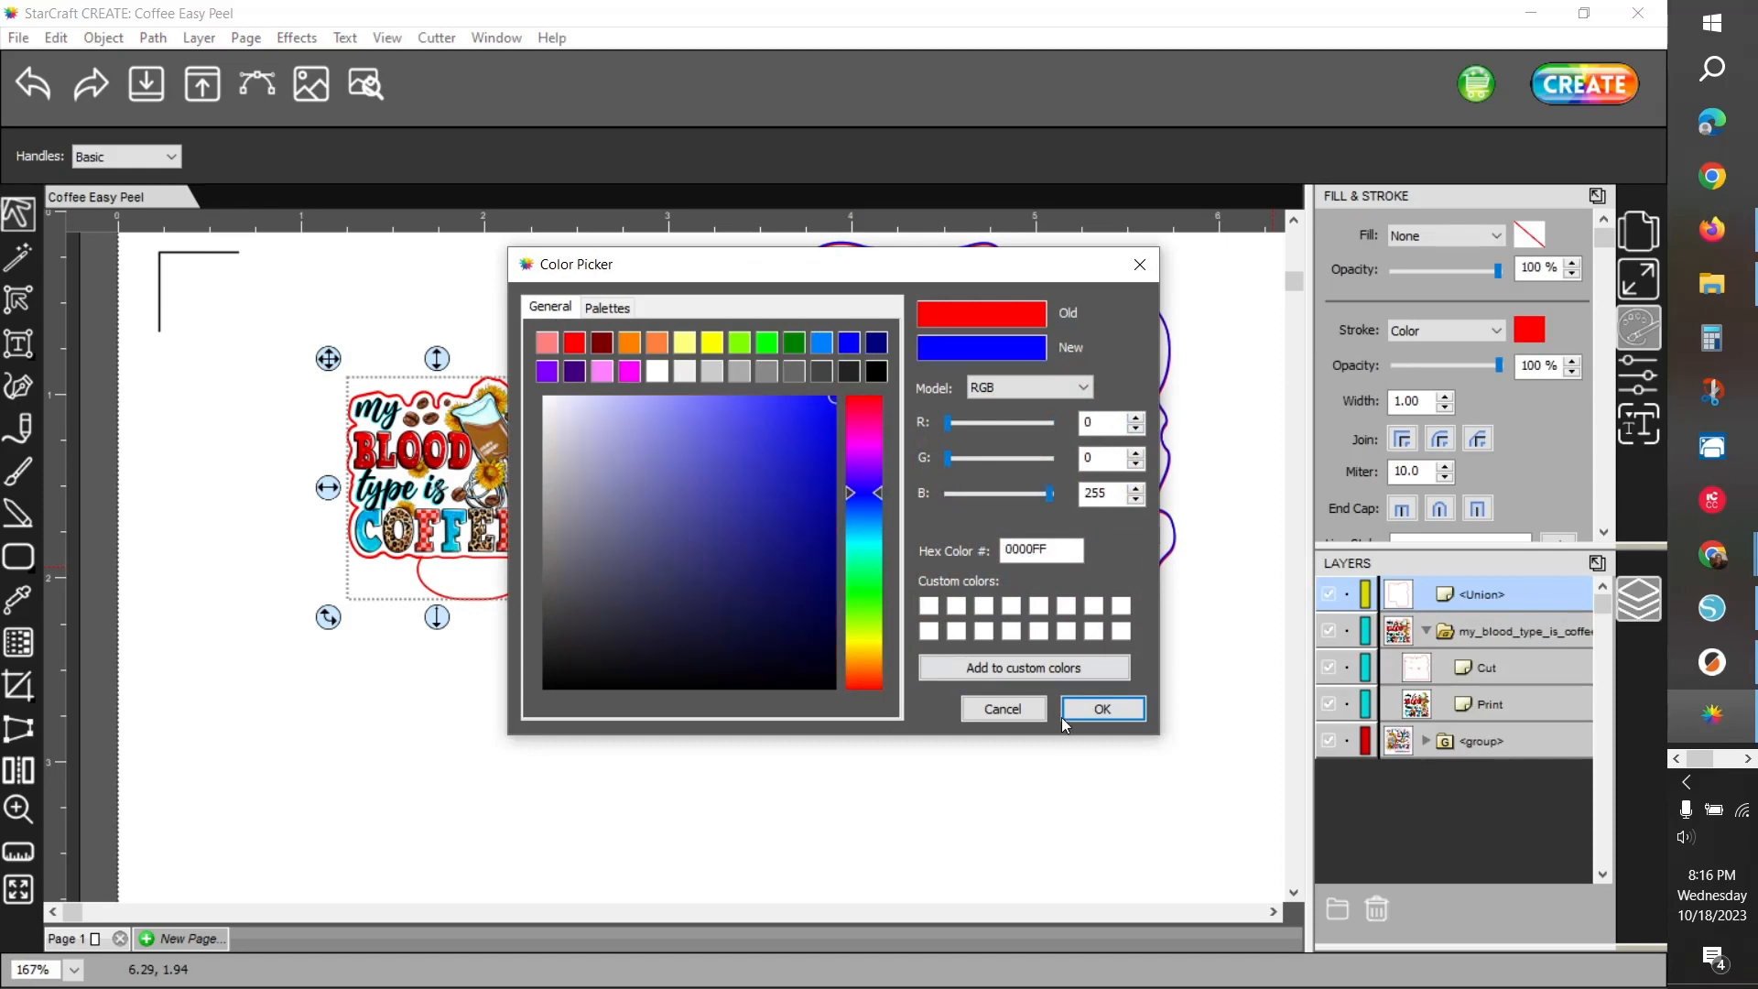
pyautogui.click(1098, 709)
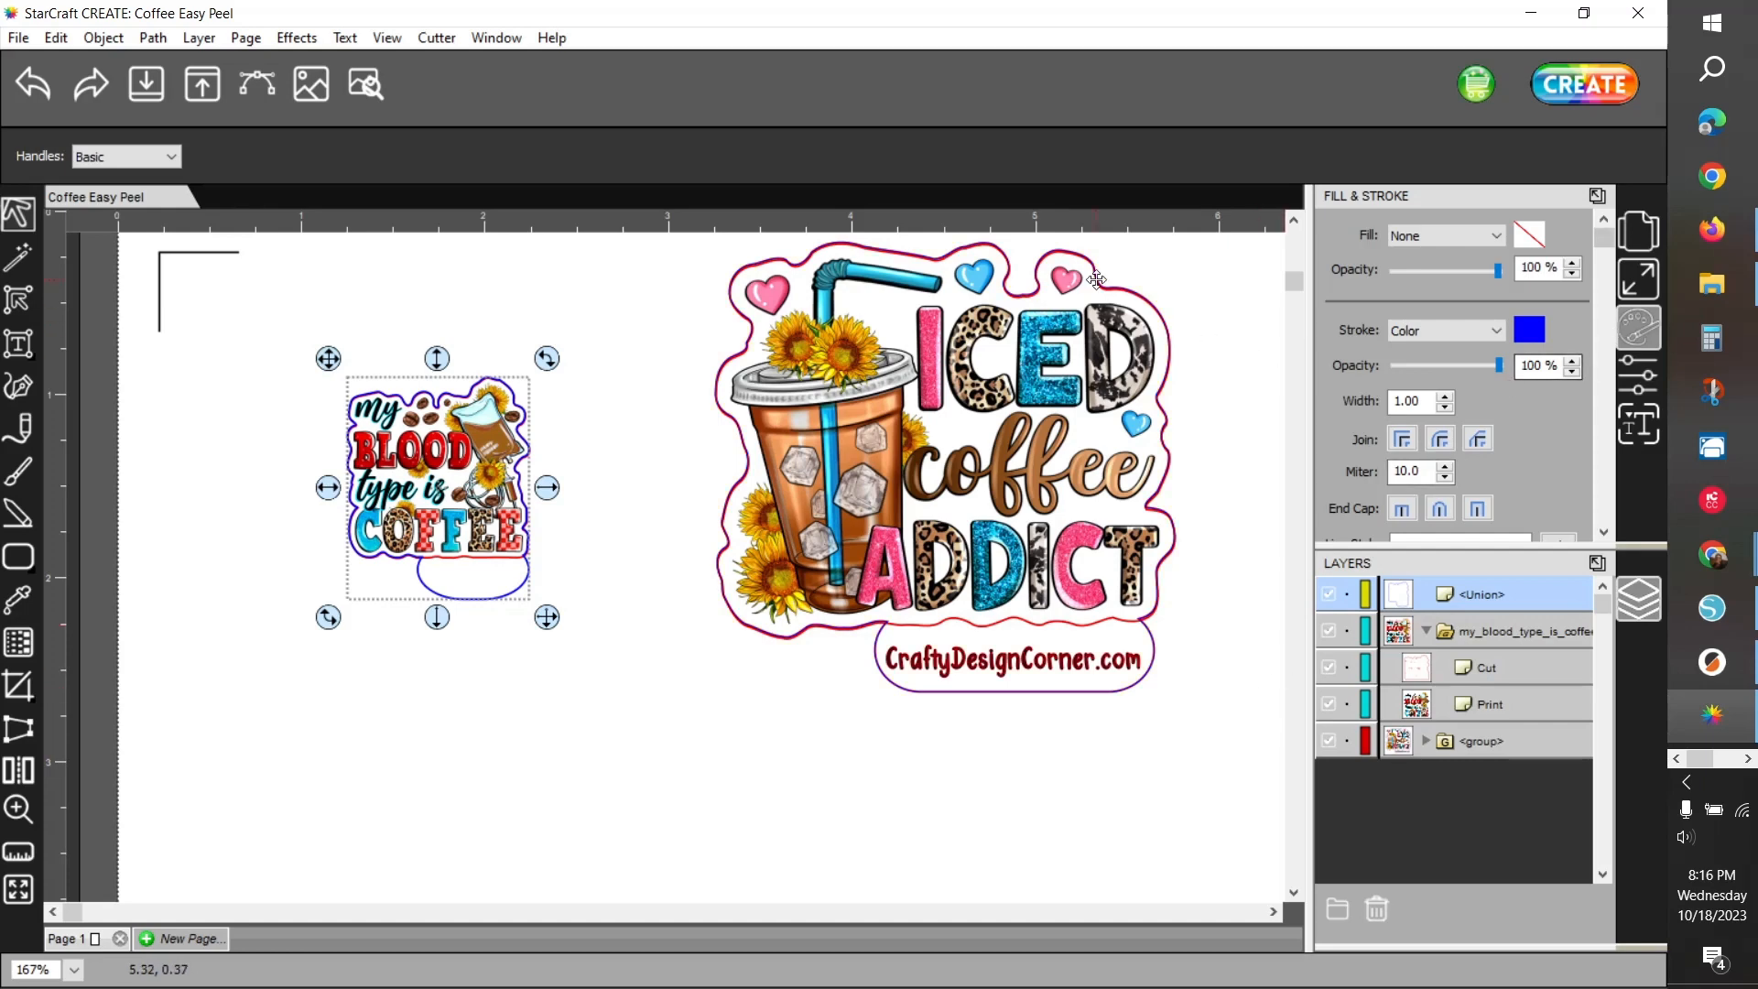
pyautogui.click(371, 91)
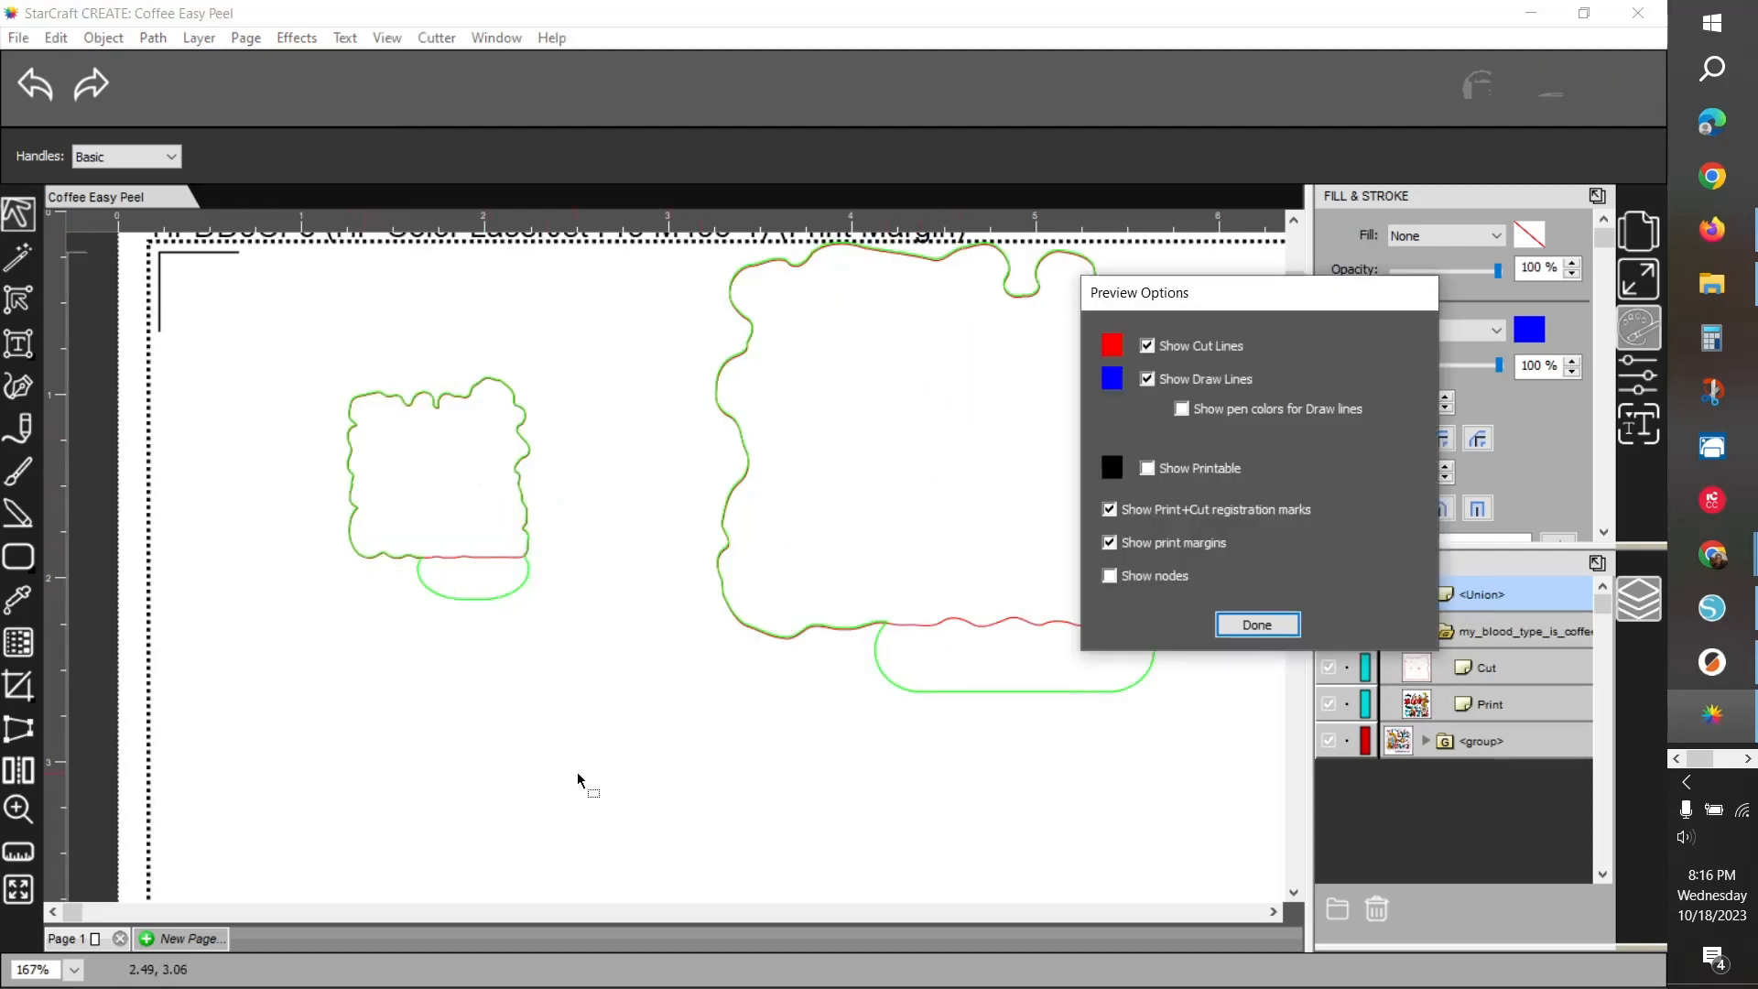
pyautogui.click(1257, 625)
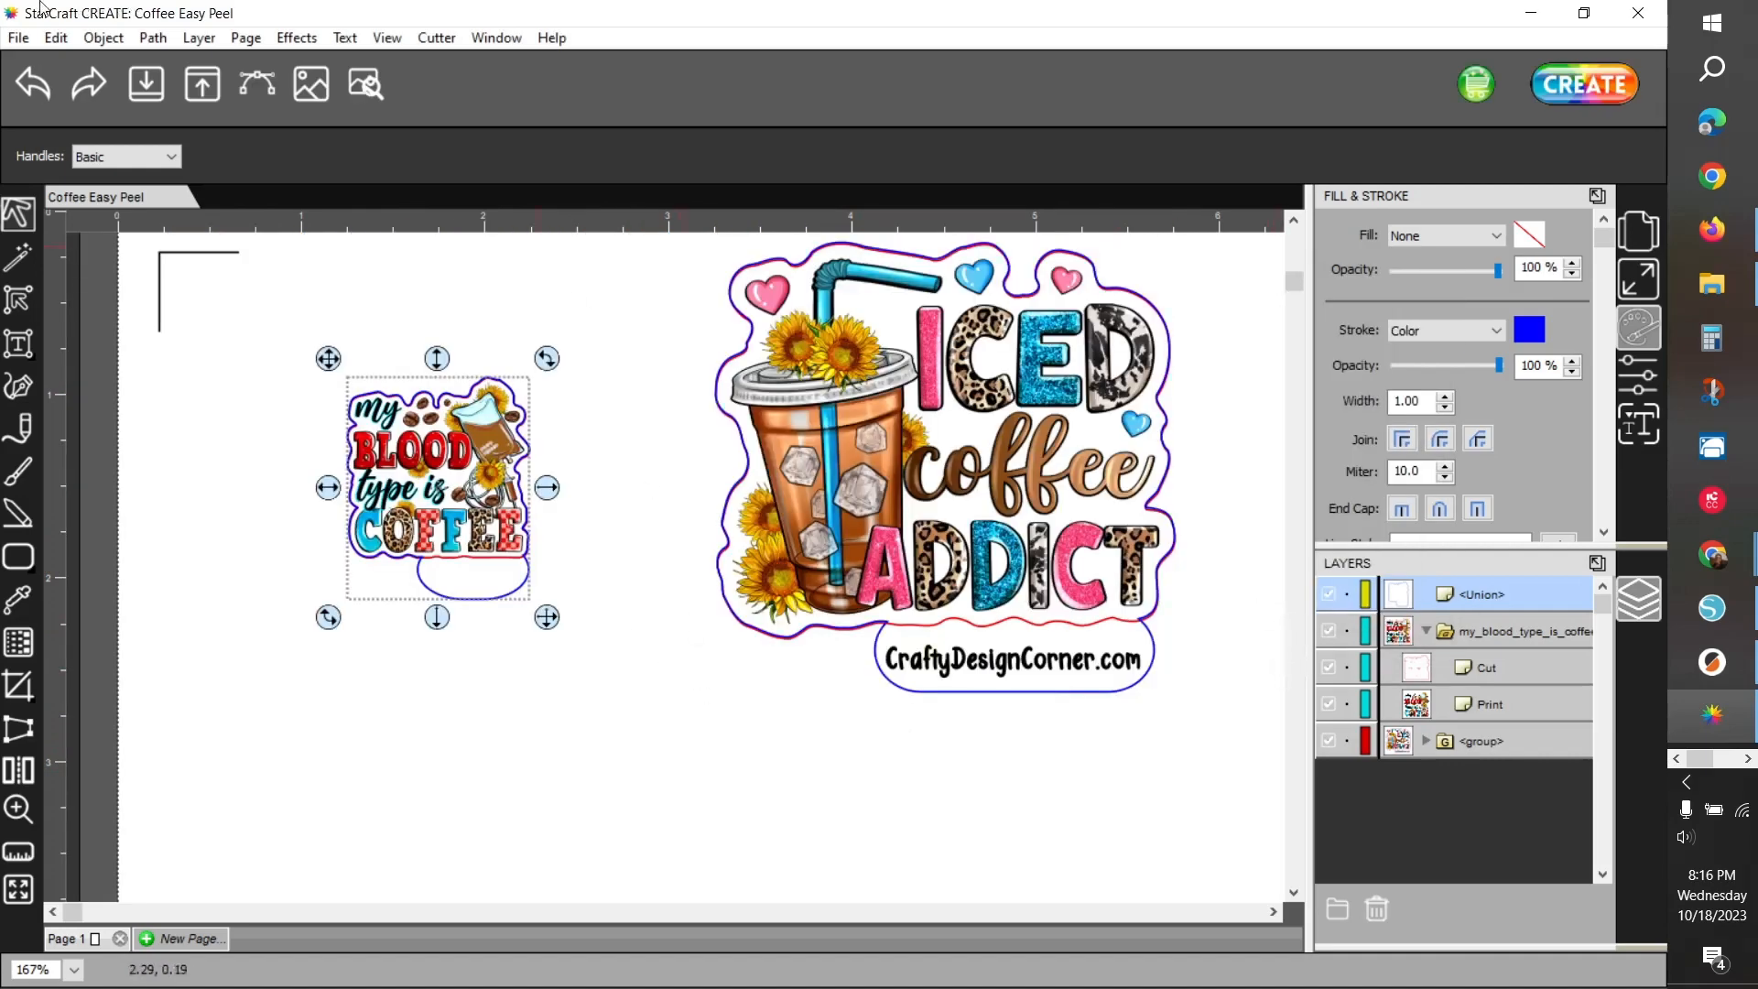
# Save the project, and save a copy as Coffee Easy Peel in the CDC Sticker Sheet Backup folder, replacing the existing file
pyautogui.click(18, 37)
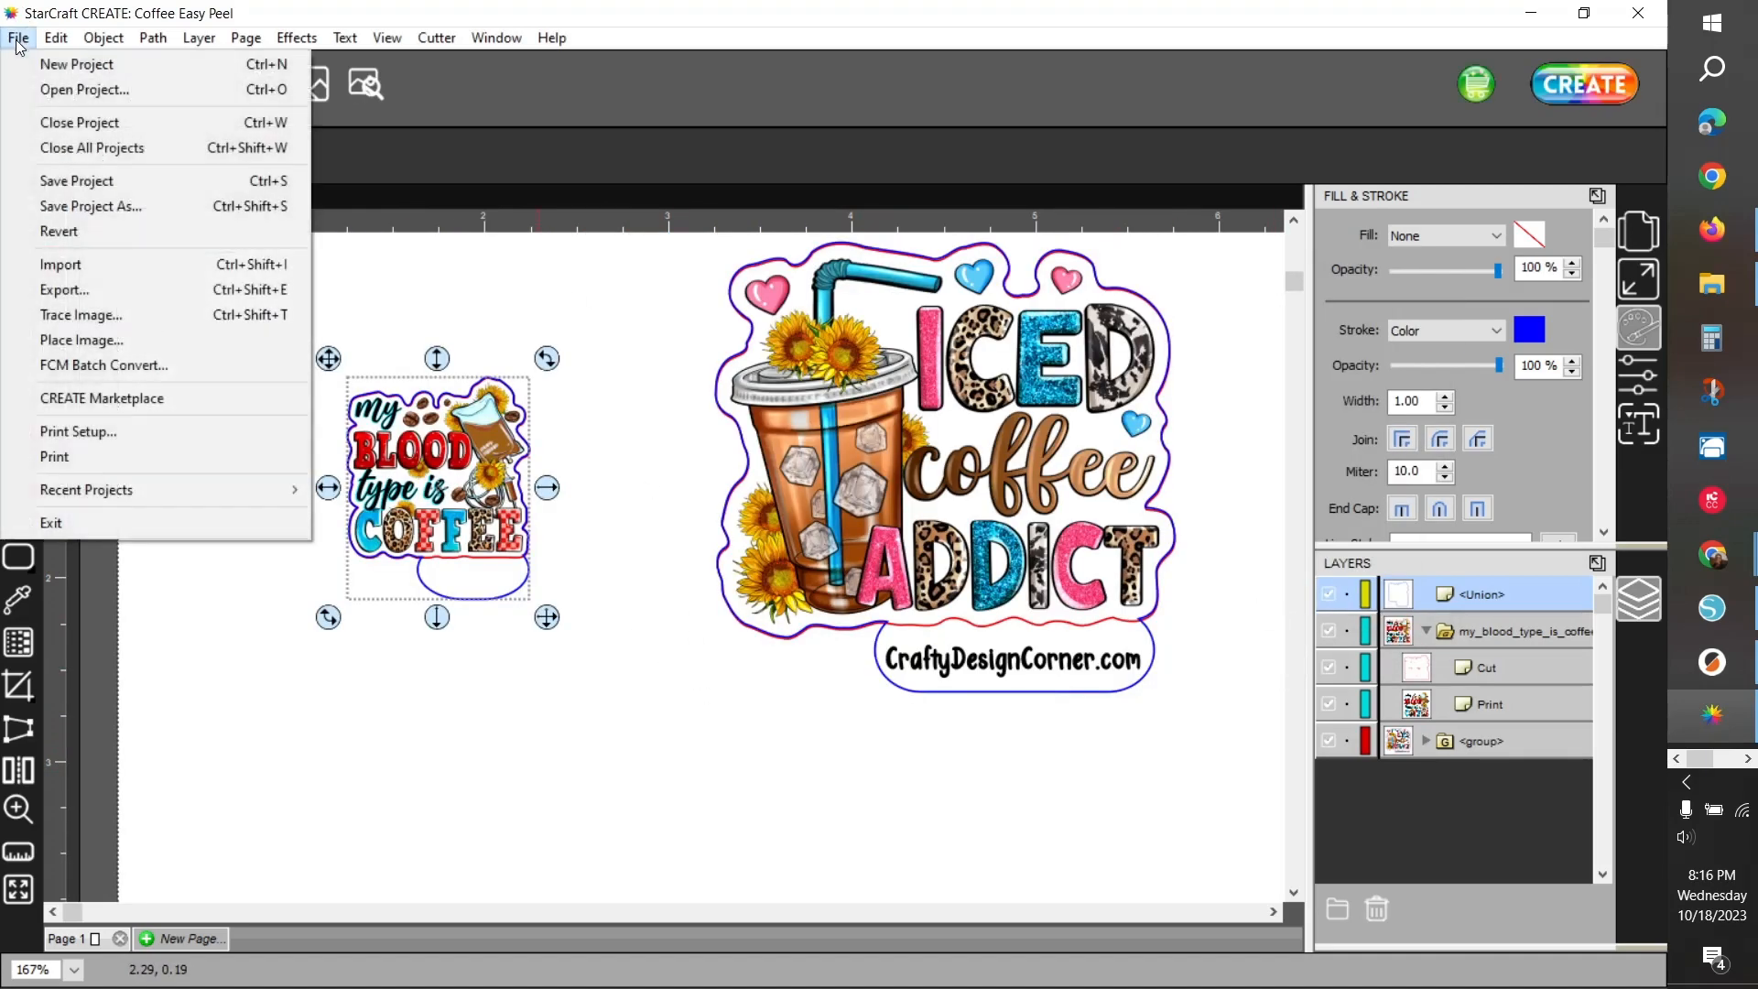
pyautogui.click(90, 182)
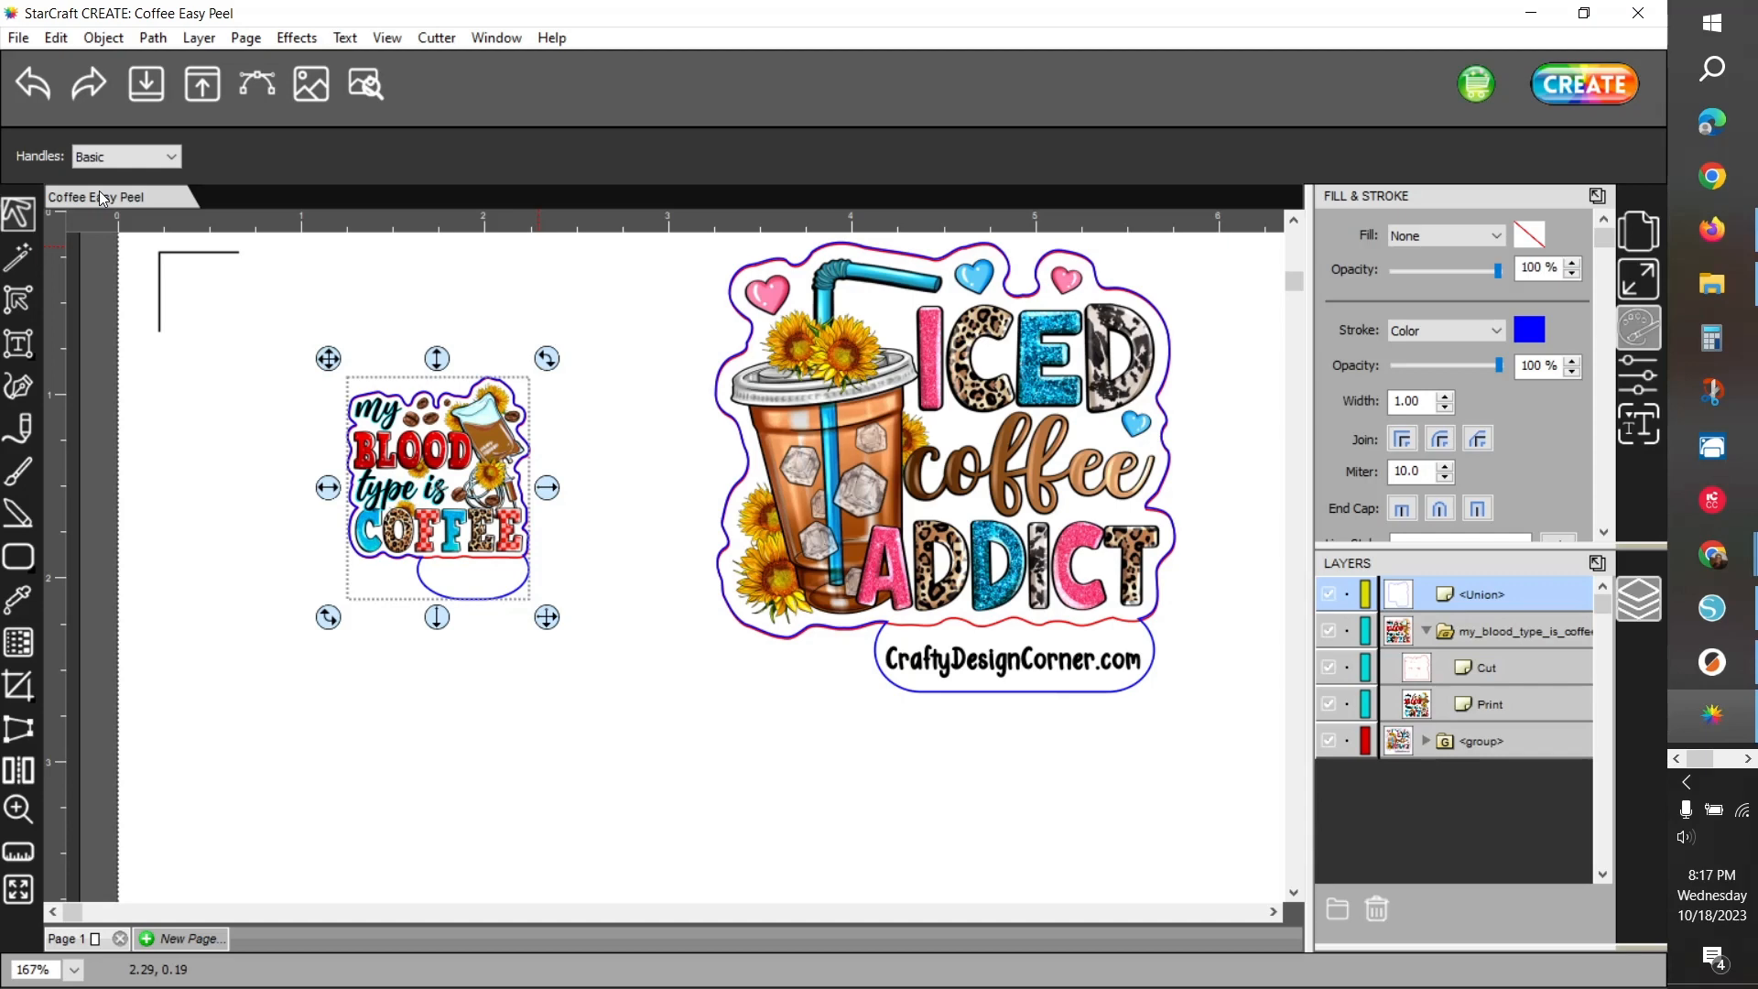
pyautogui.click(19, 39)
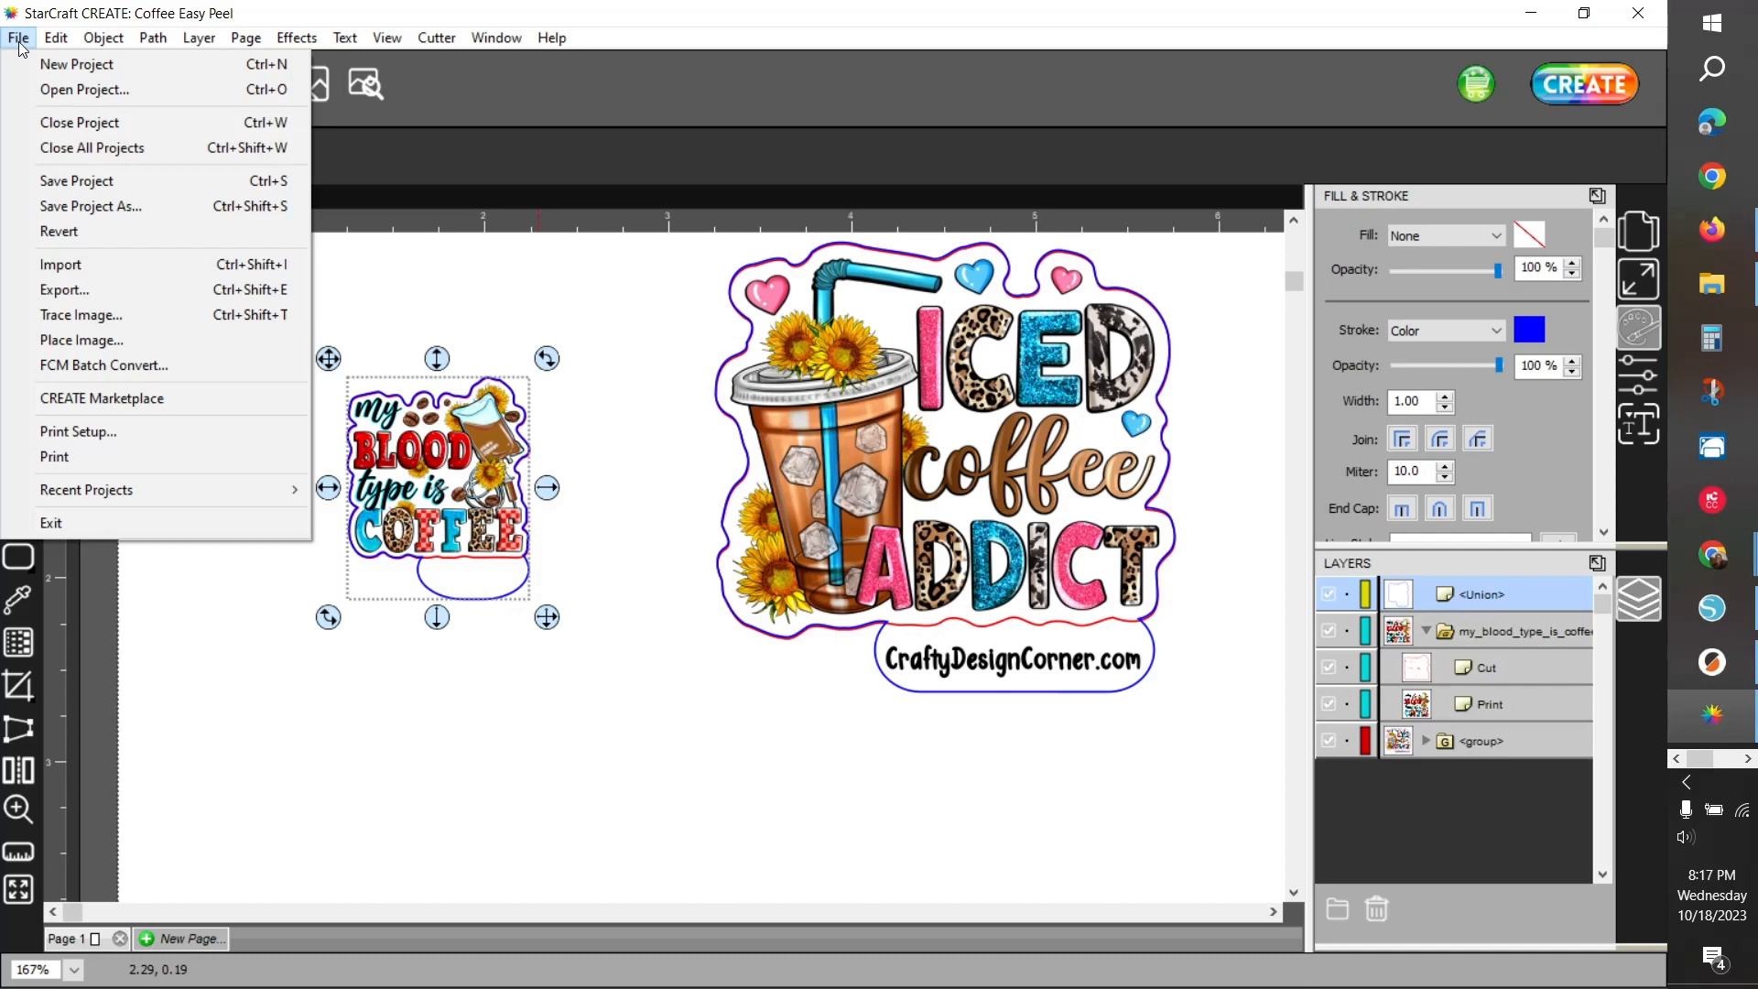
pyautogui.click(63, 205)
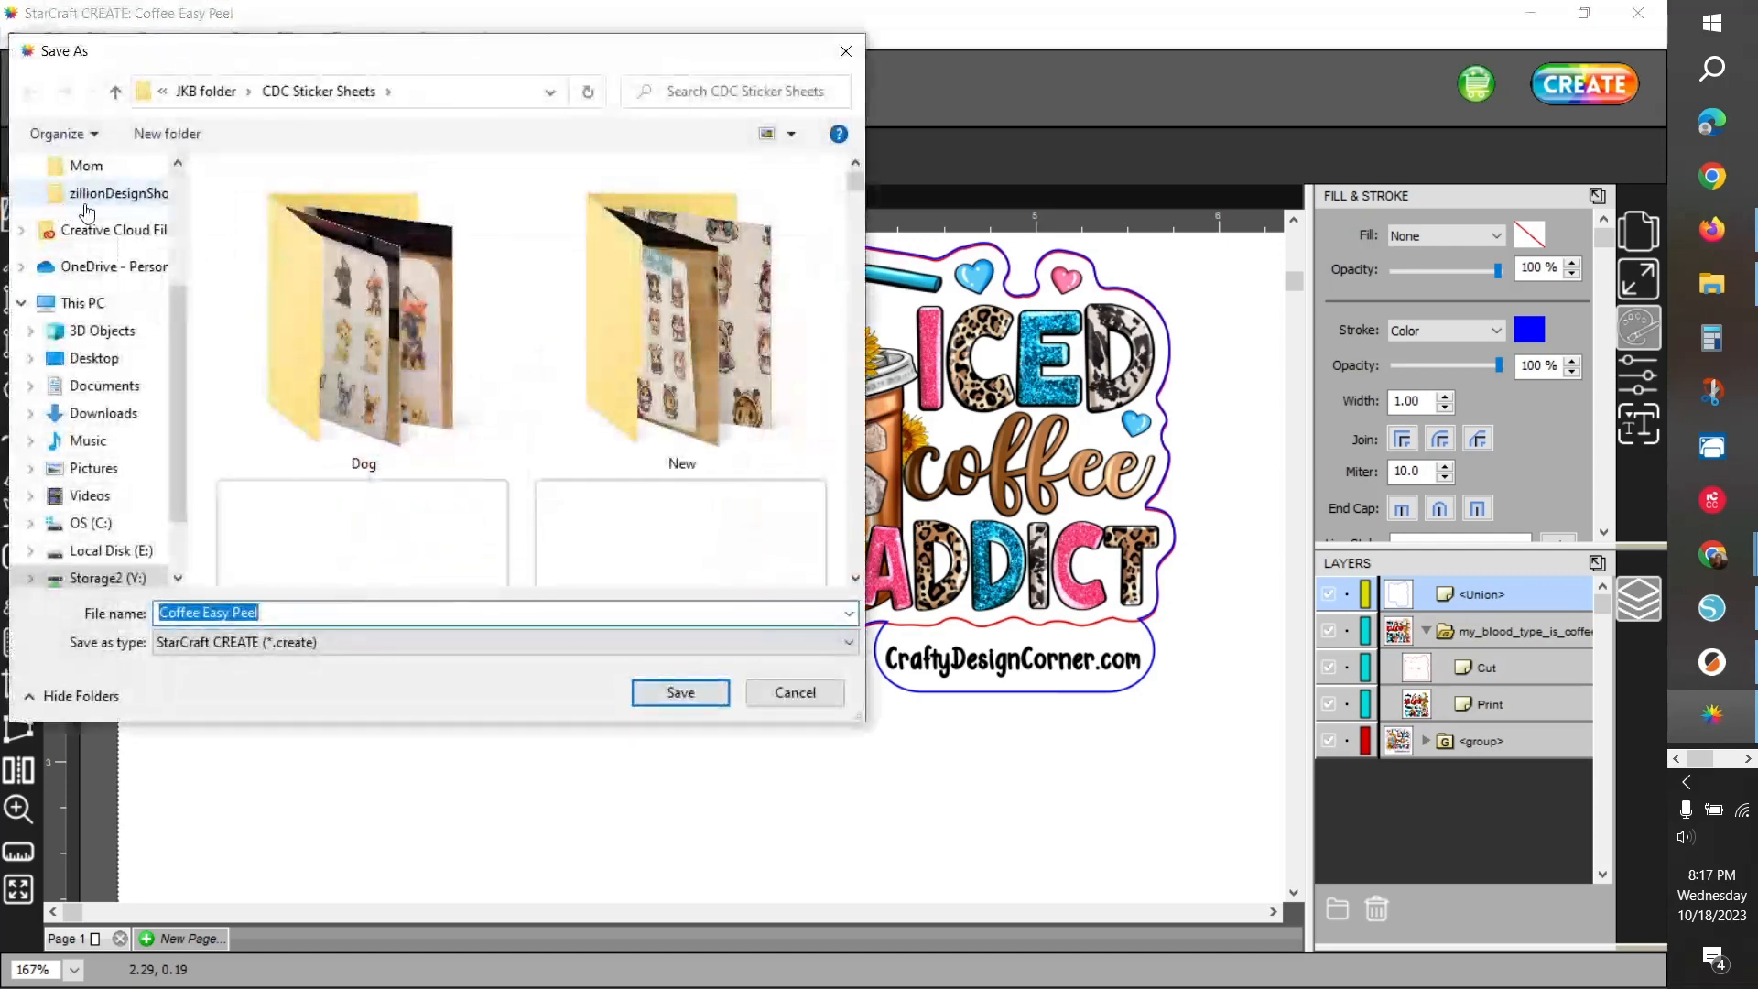
pyautogui.click(207, 91)
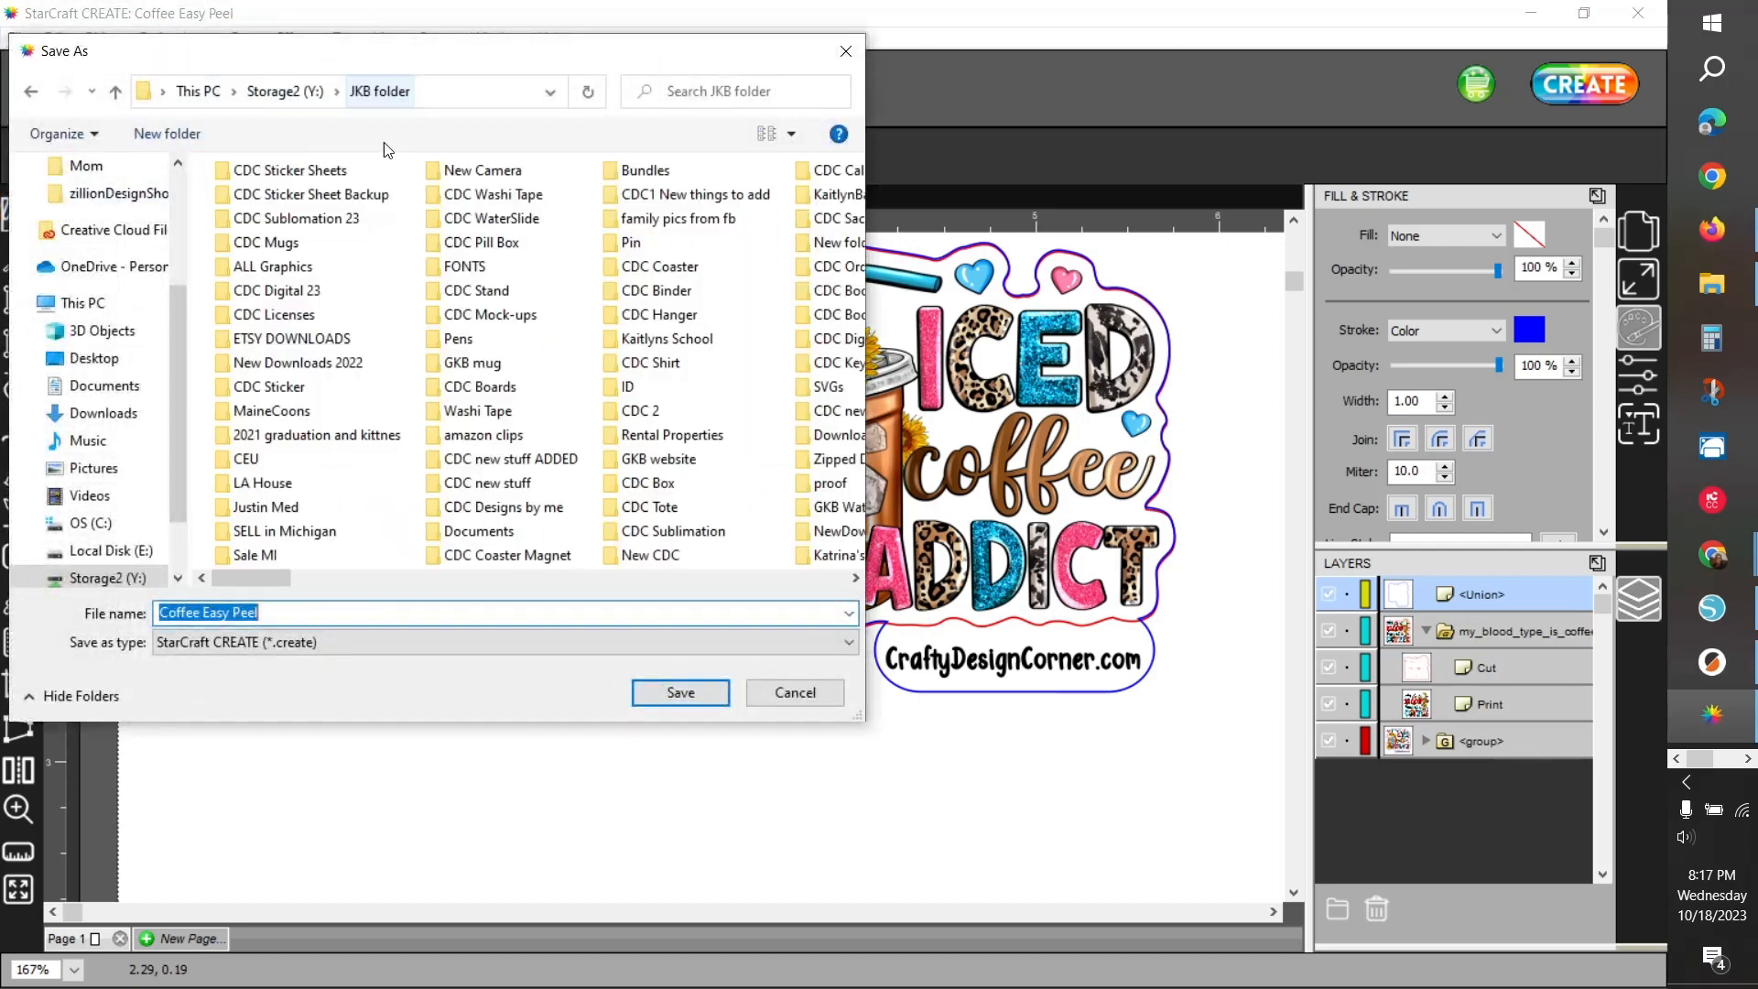
pyautogui.click(347, 207)
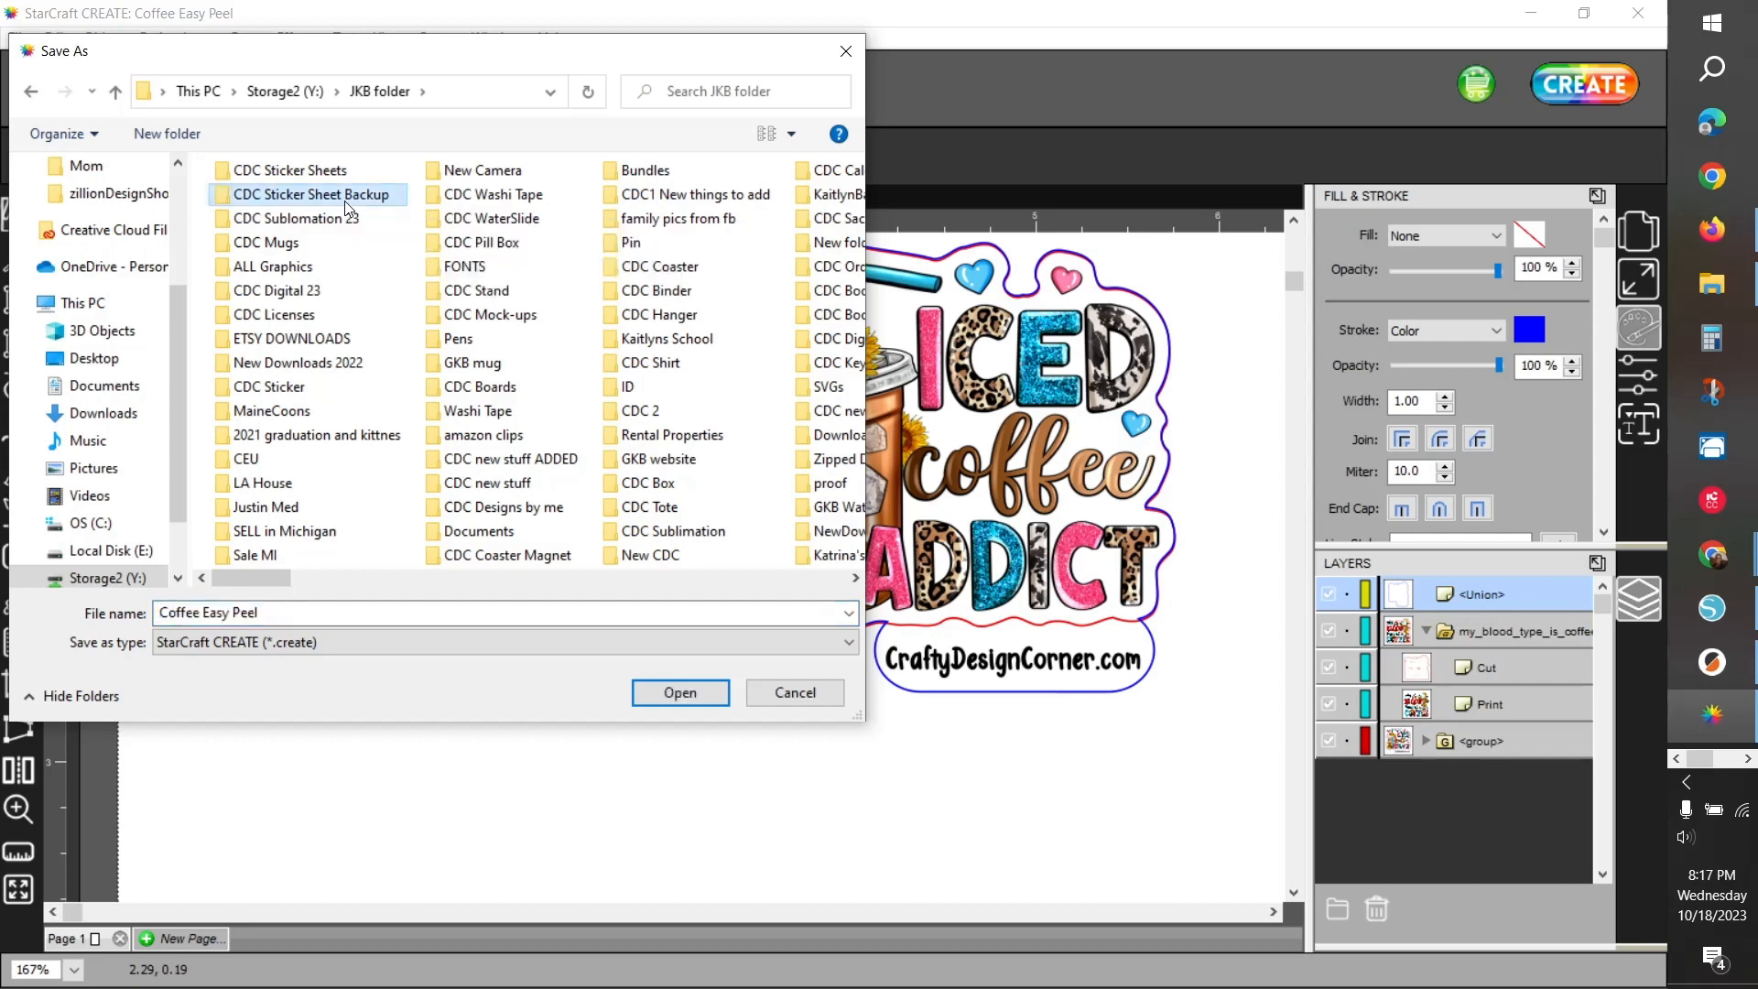
pyautogui.click(677, 695)
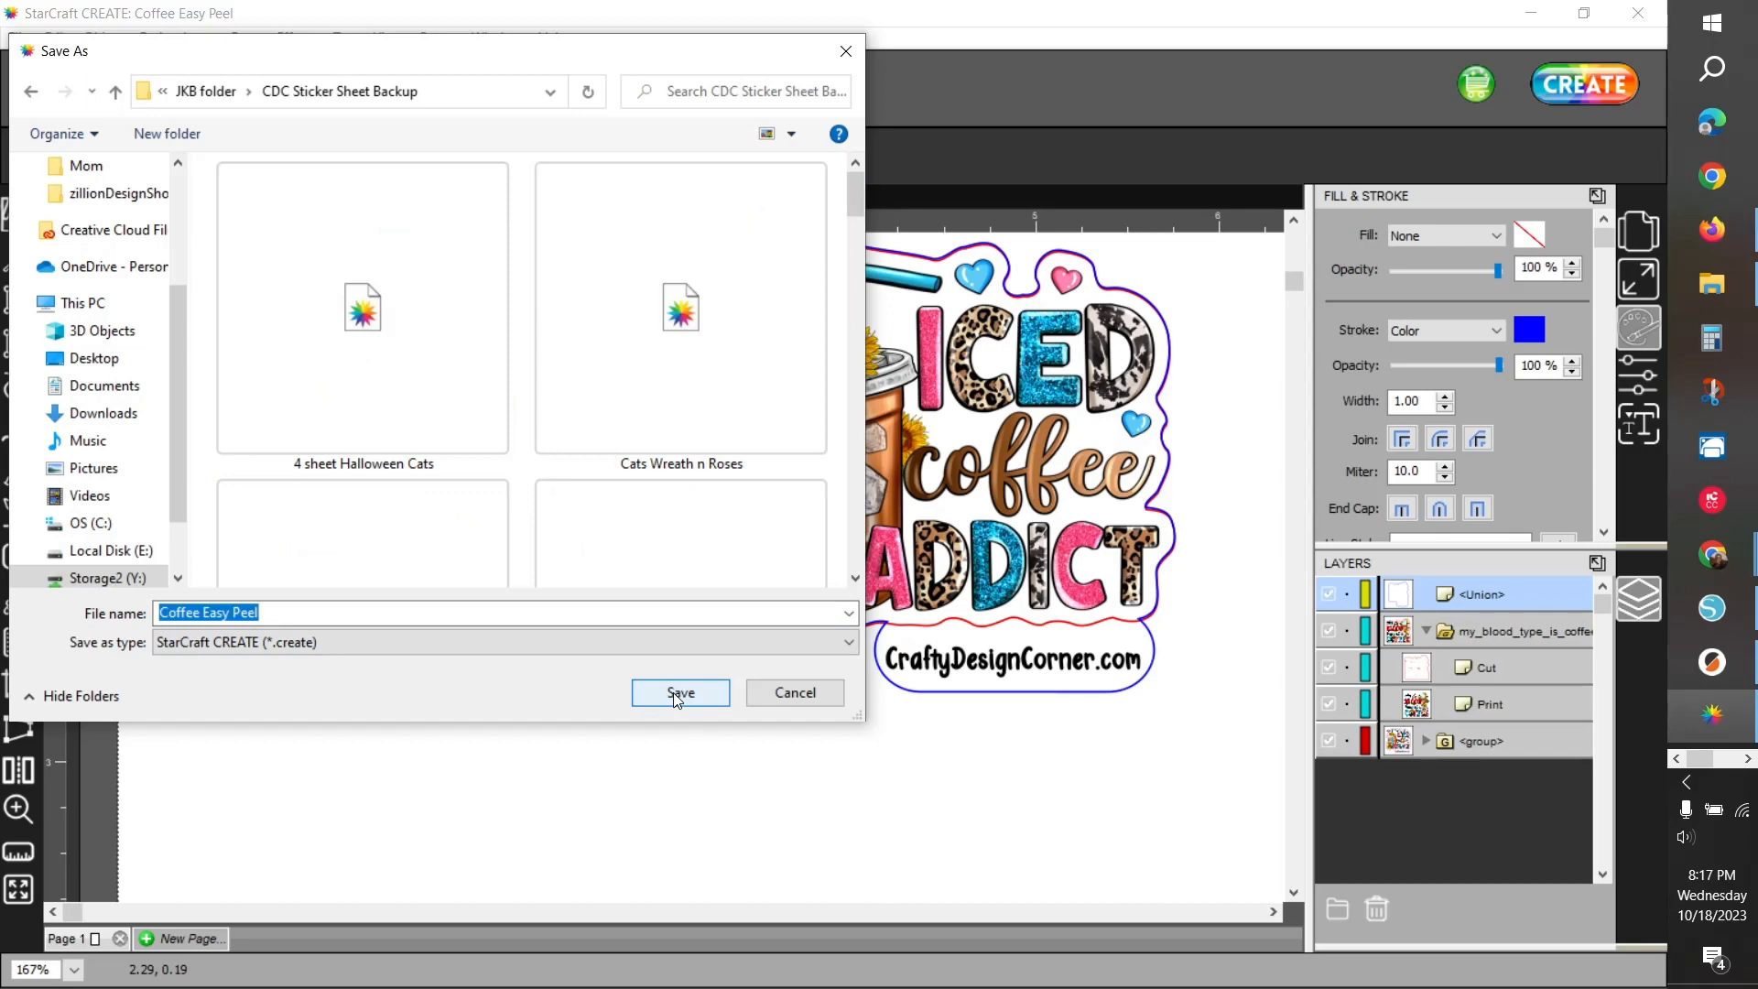
pyautogui.click(656, 691)
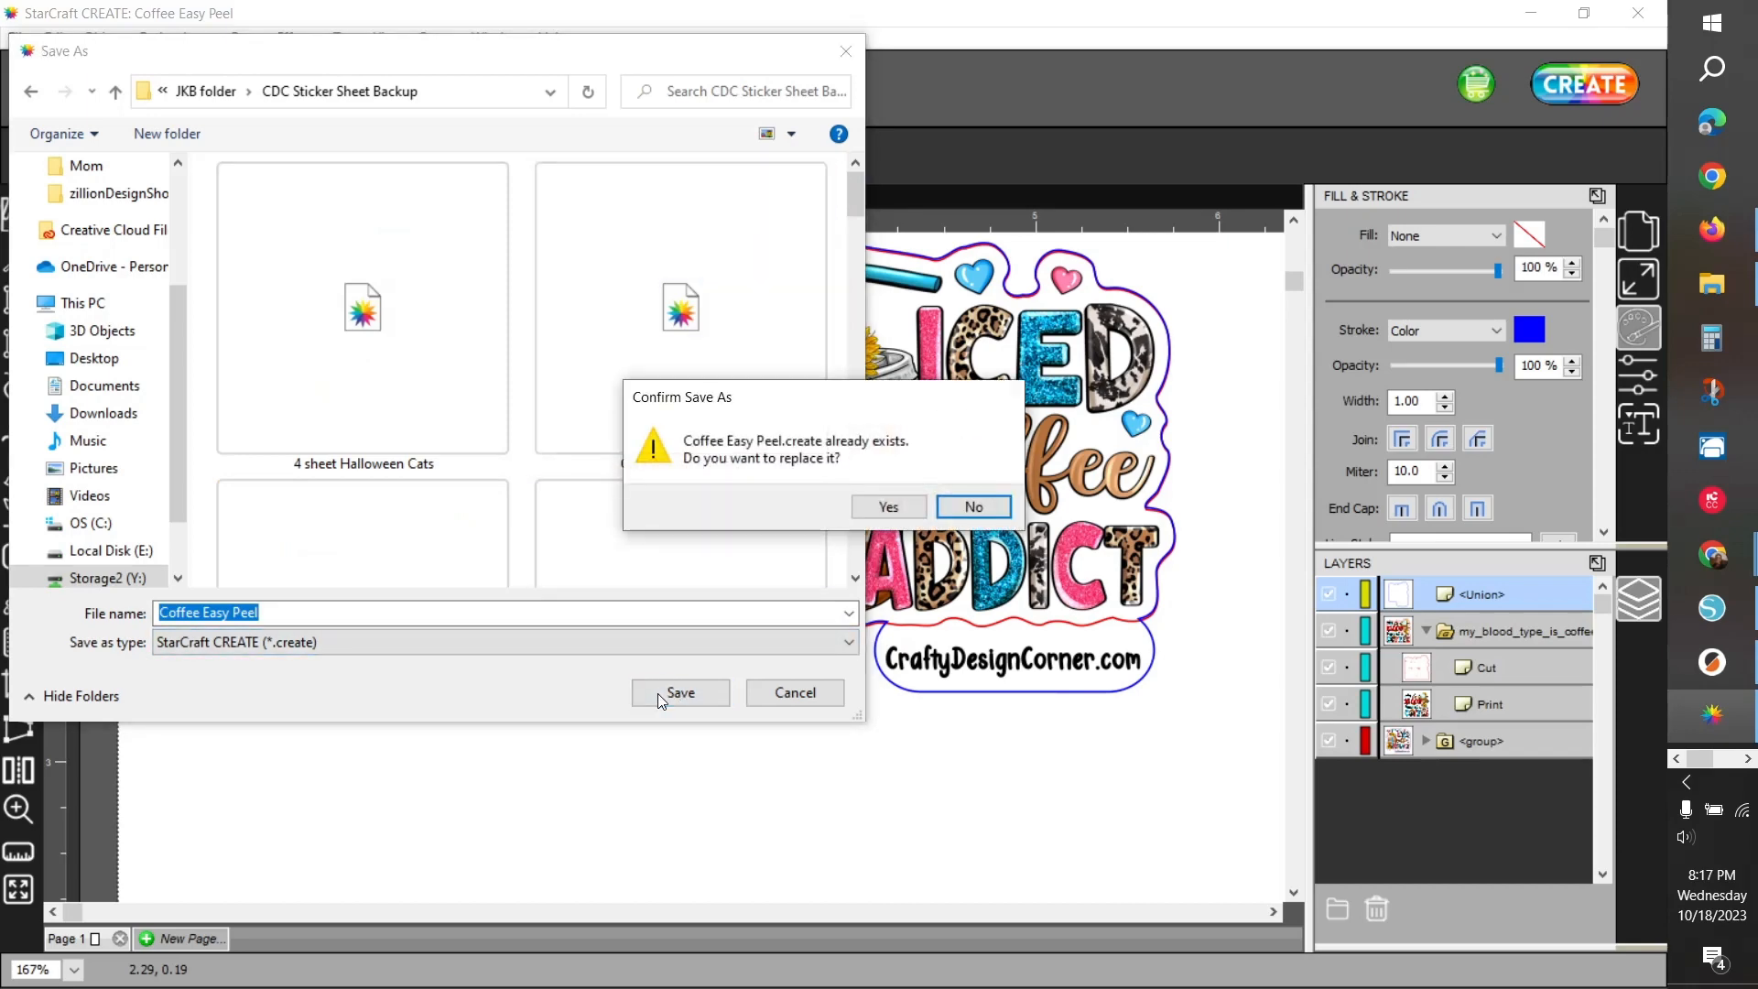
pyautogui.click(888, 506)
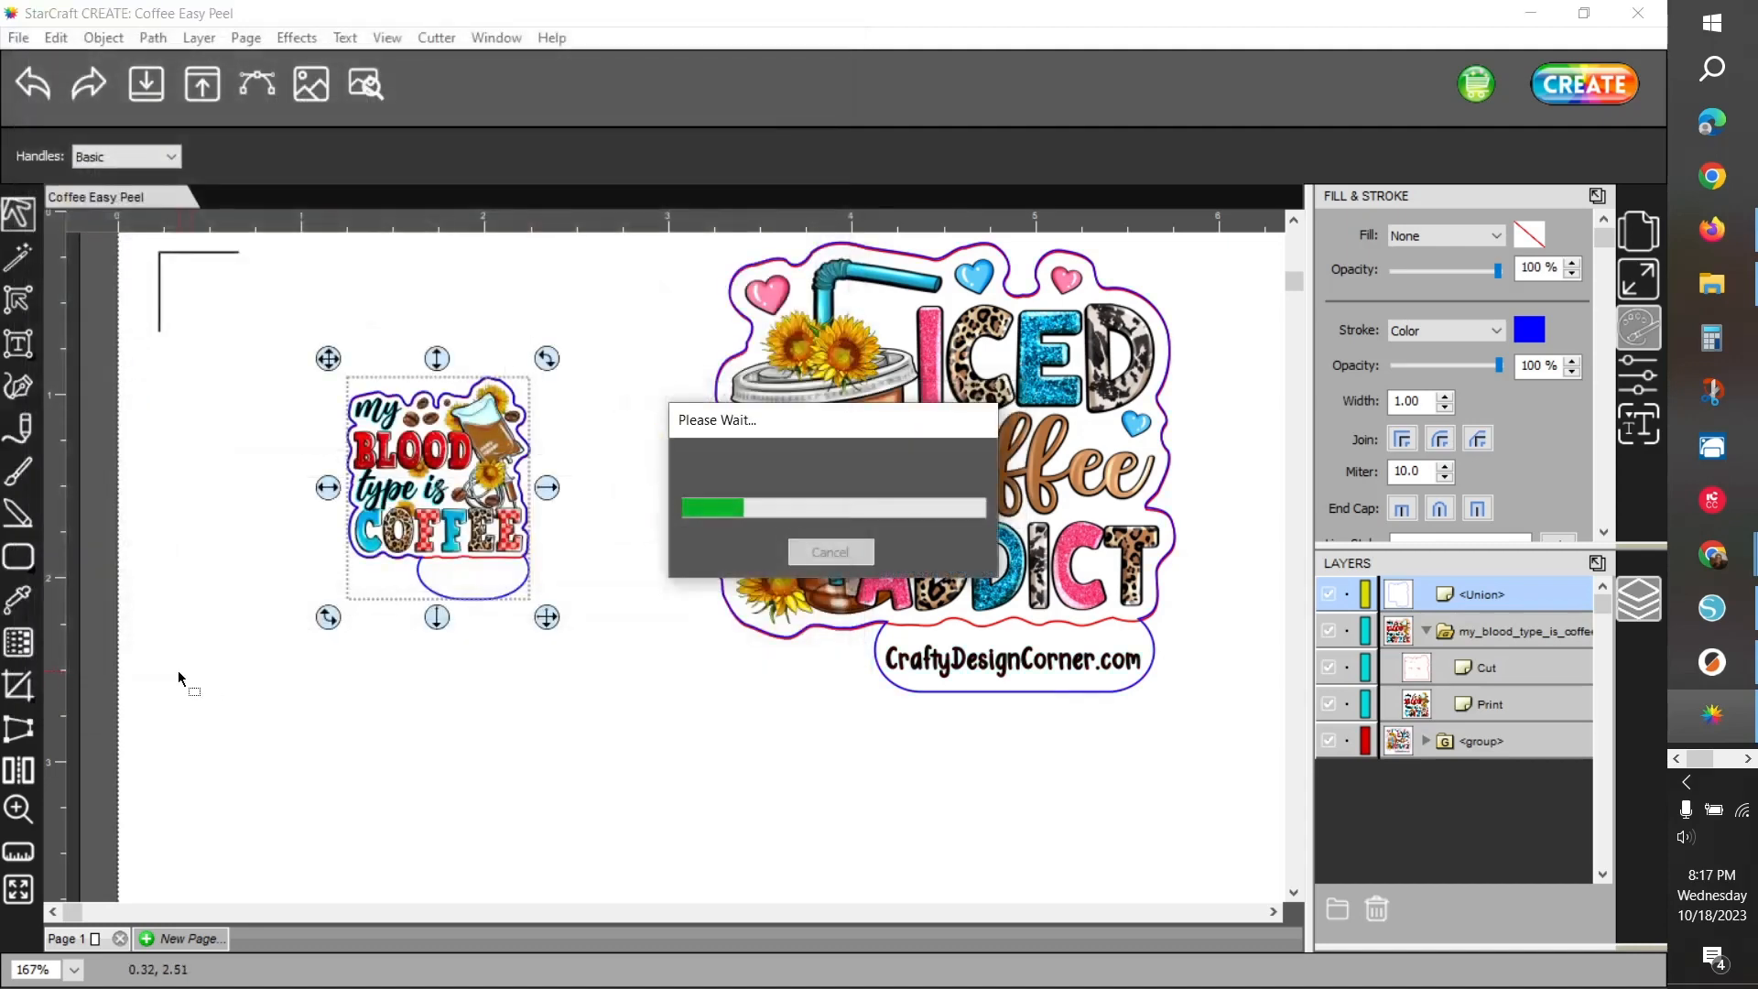
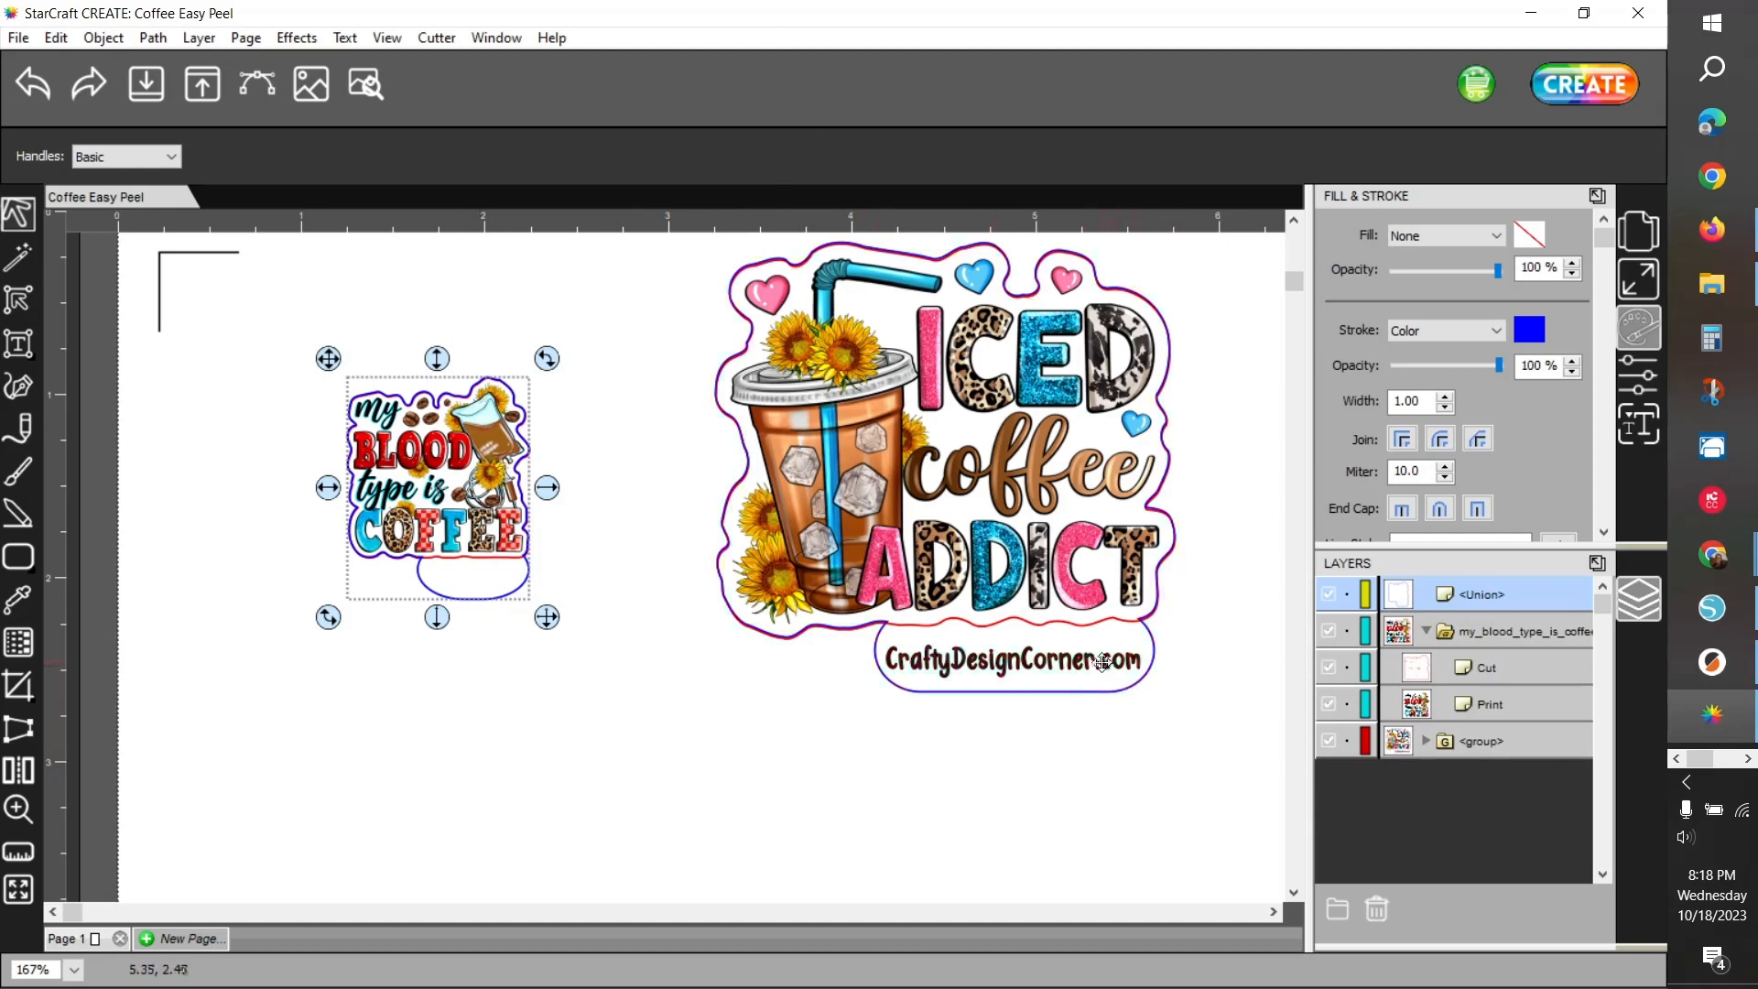
# Copy the CraftyDesignCorner.com text from the iced coffee group, paste it, and place the copy below the blood type coffee sticker
pyautogui.click(1049, 433)
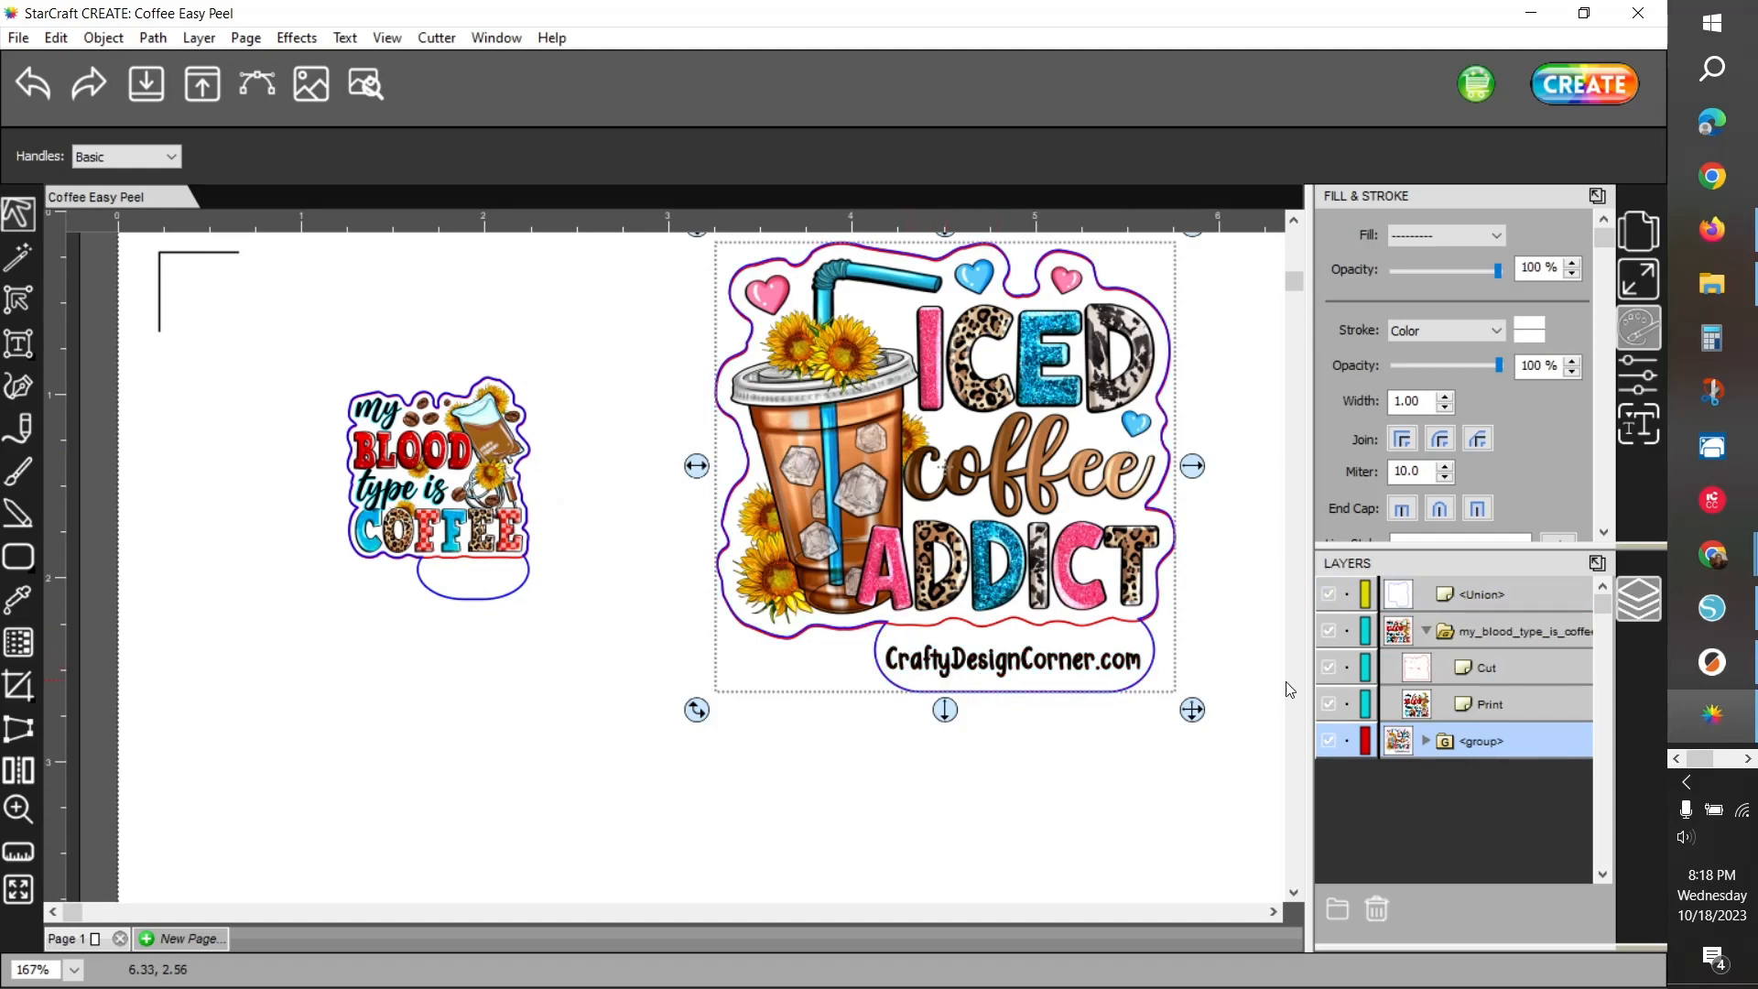
pyautogui.click(1425, 741)
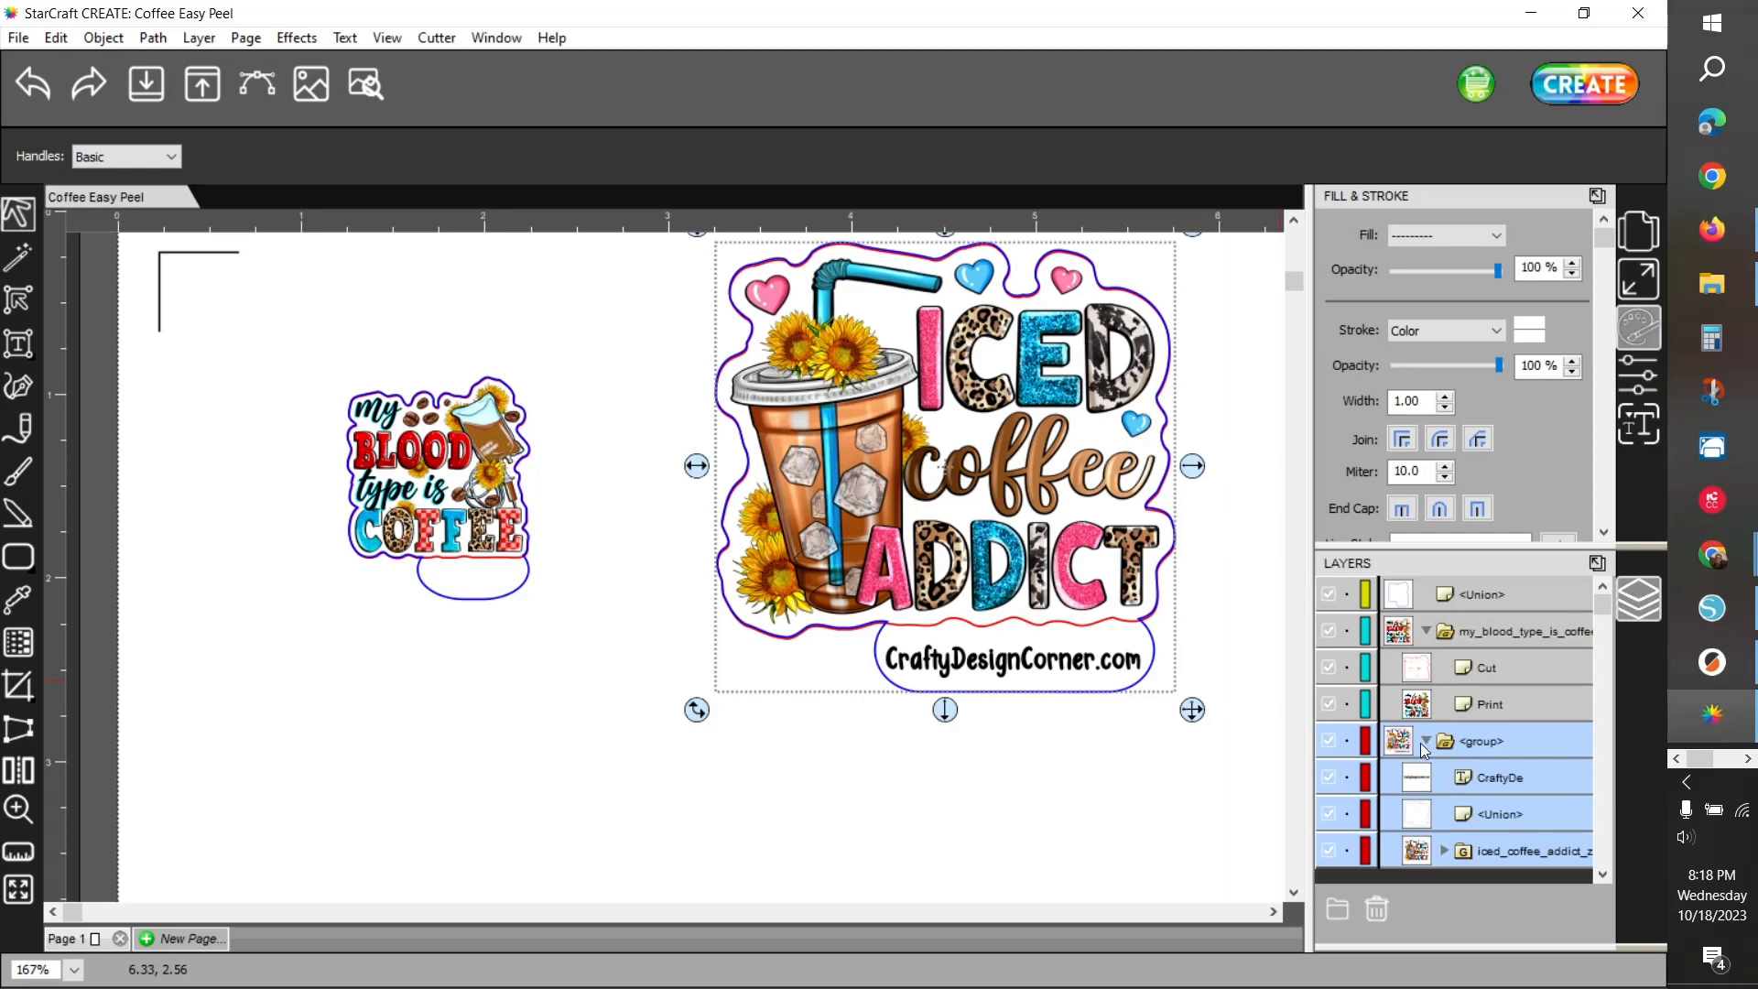
pyautogui.click(1516, 777)
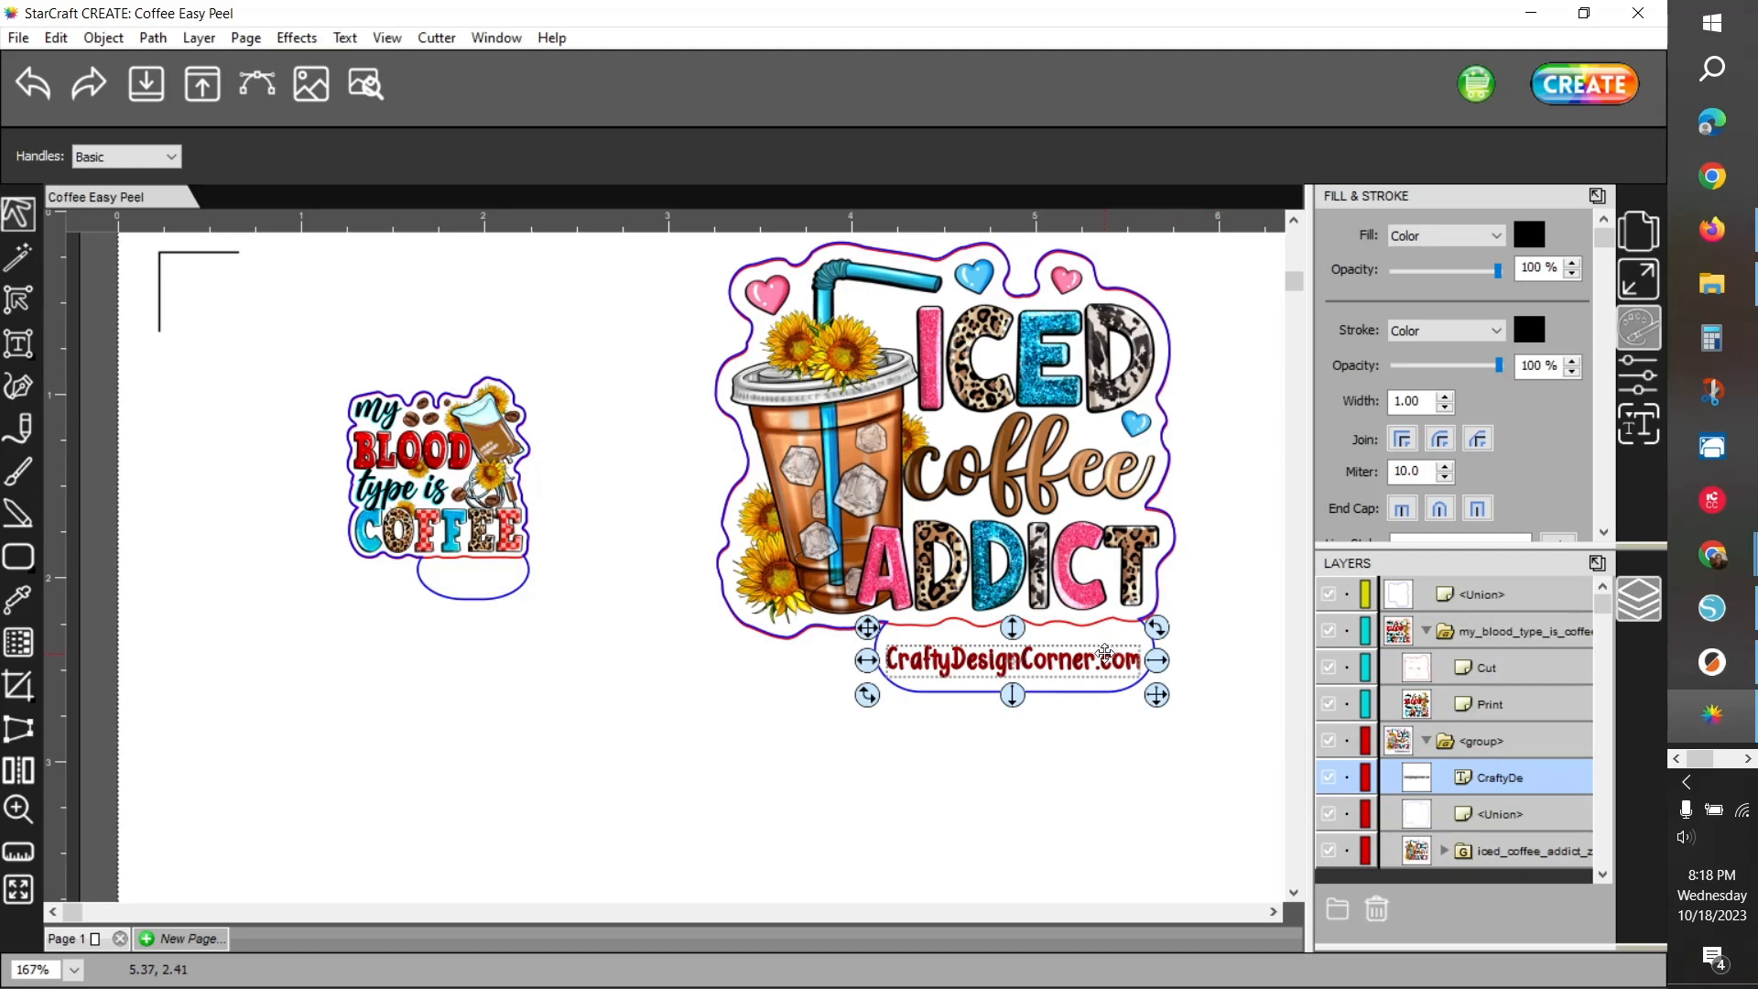
pyautogui.rightClick(1105, 653)
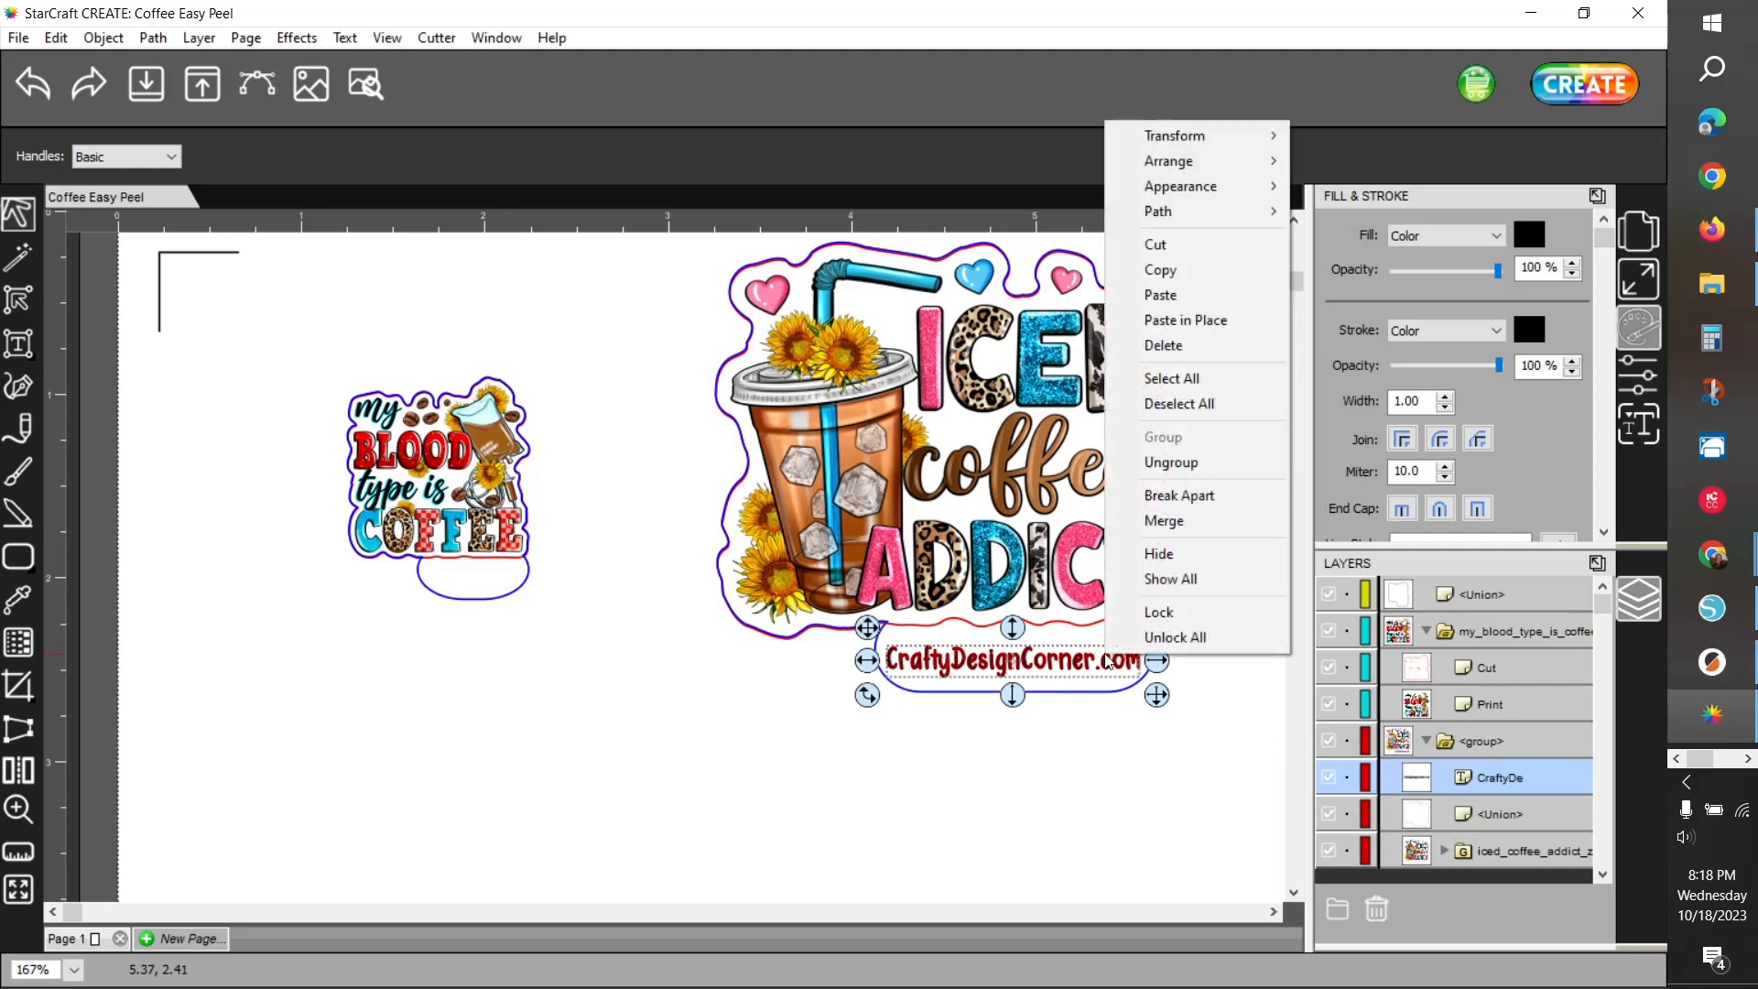
pyautogui.click(1161, 270)
pyautogui.click(354, 711)
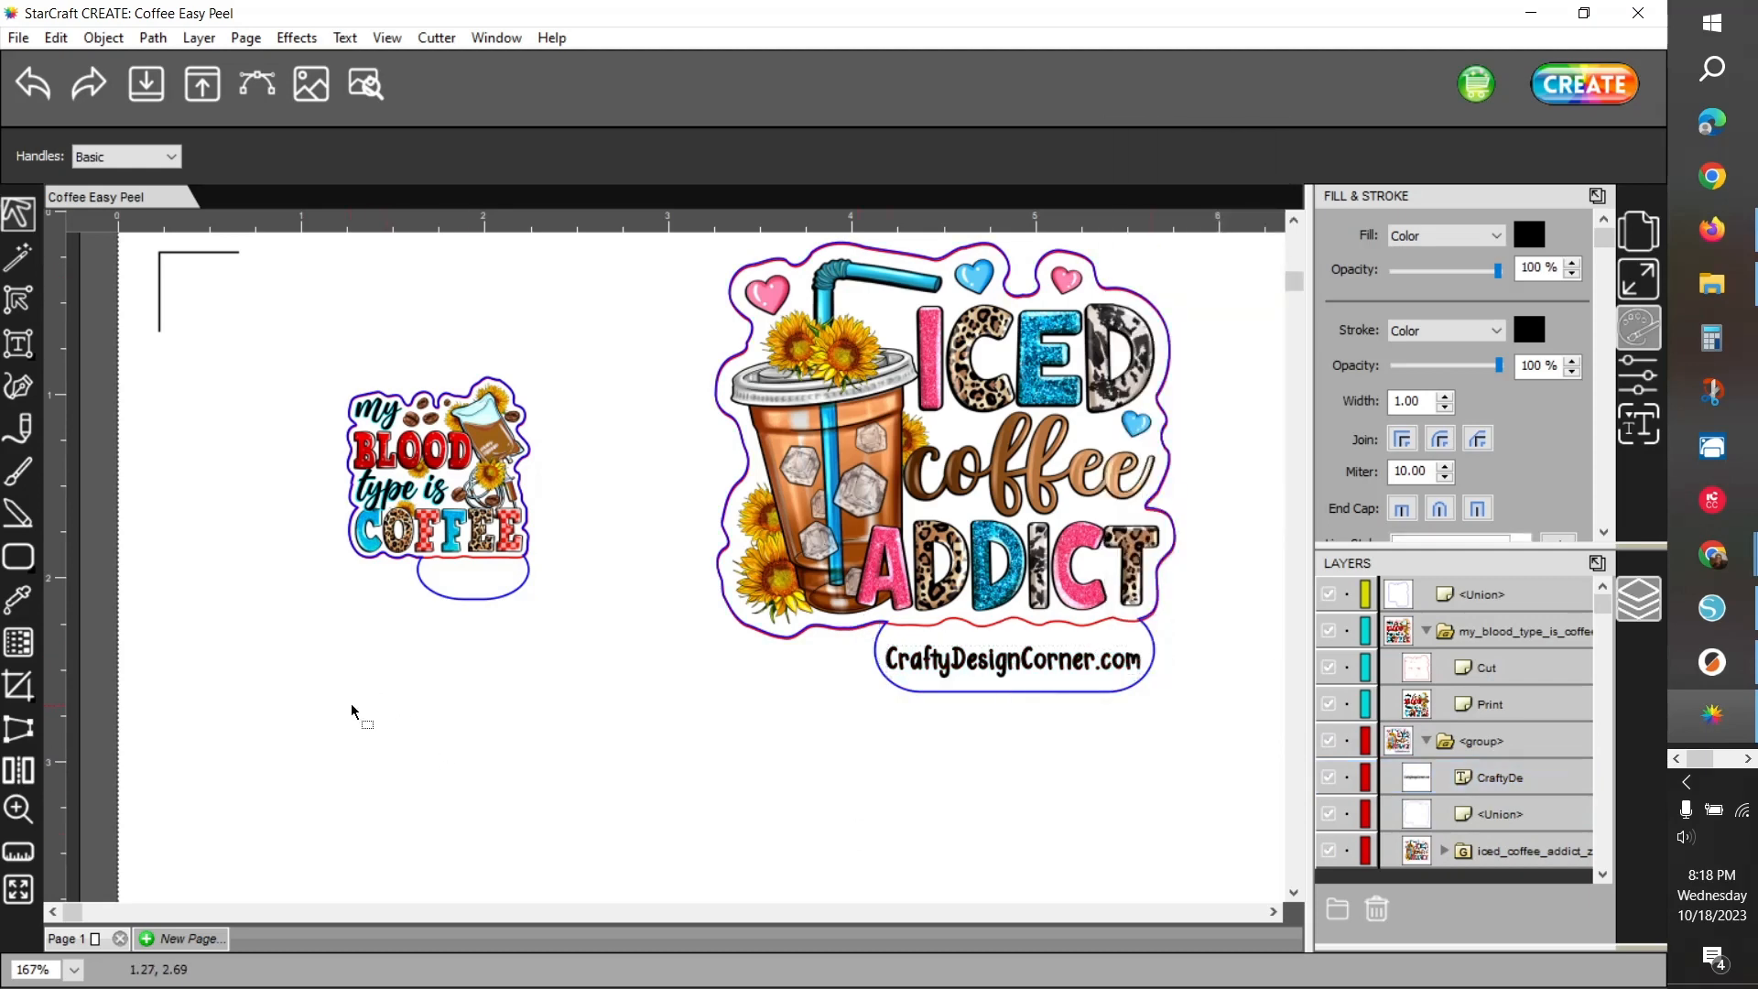
pyautogui.rightClick(355, 711)
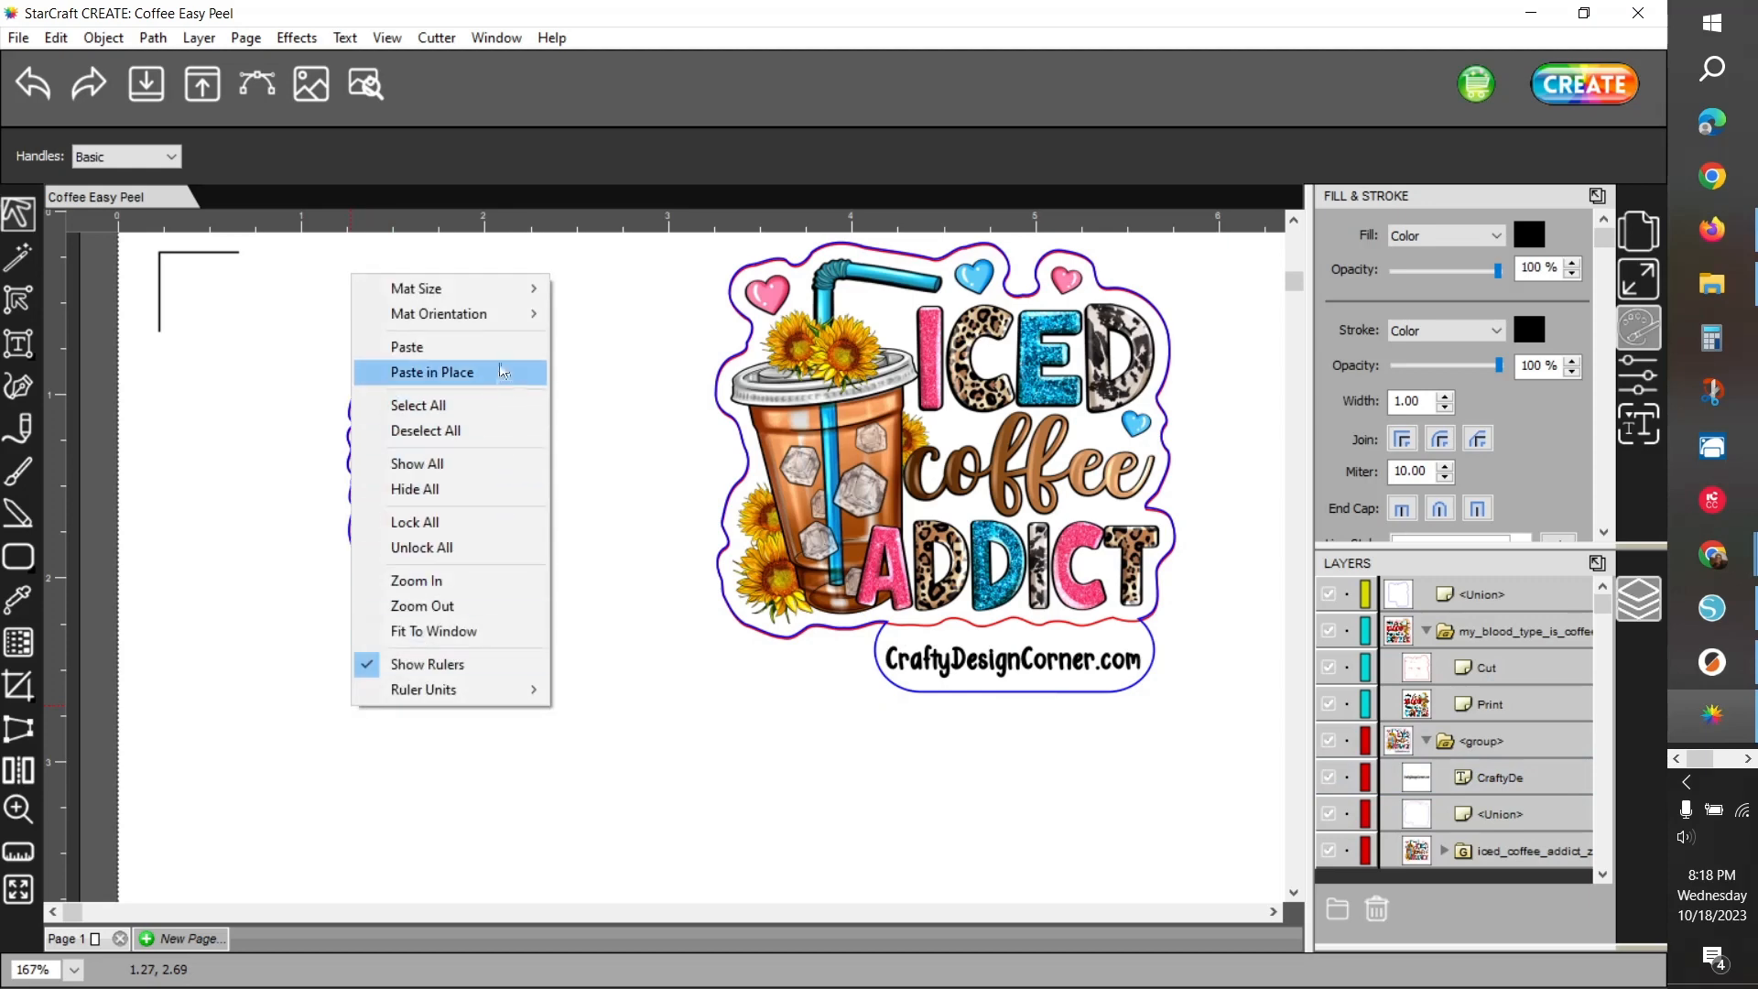
pyautogui.click(501, 347)
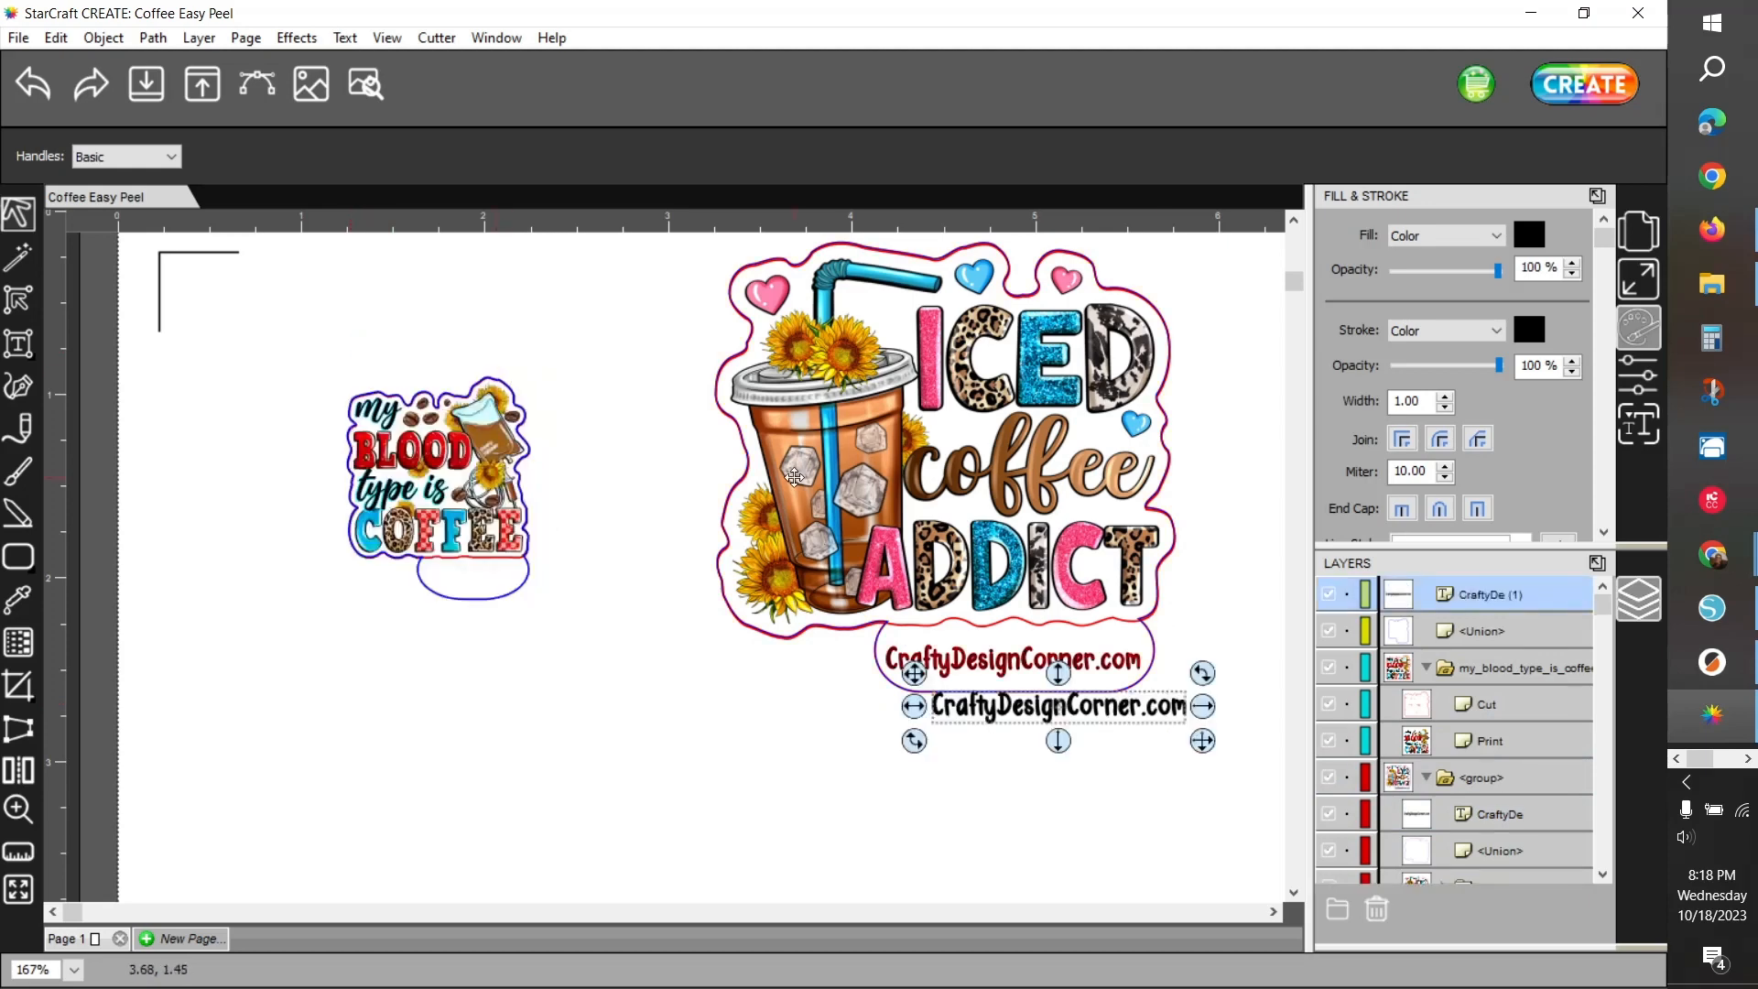
pyautogui.moveTo(1160, 720); pyautogui.dragTo(508, 806)
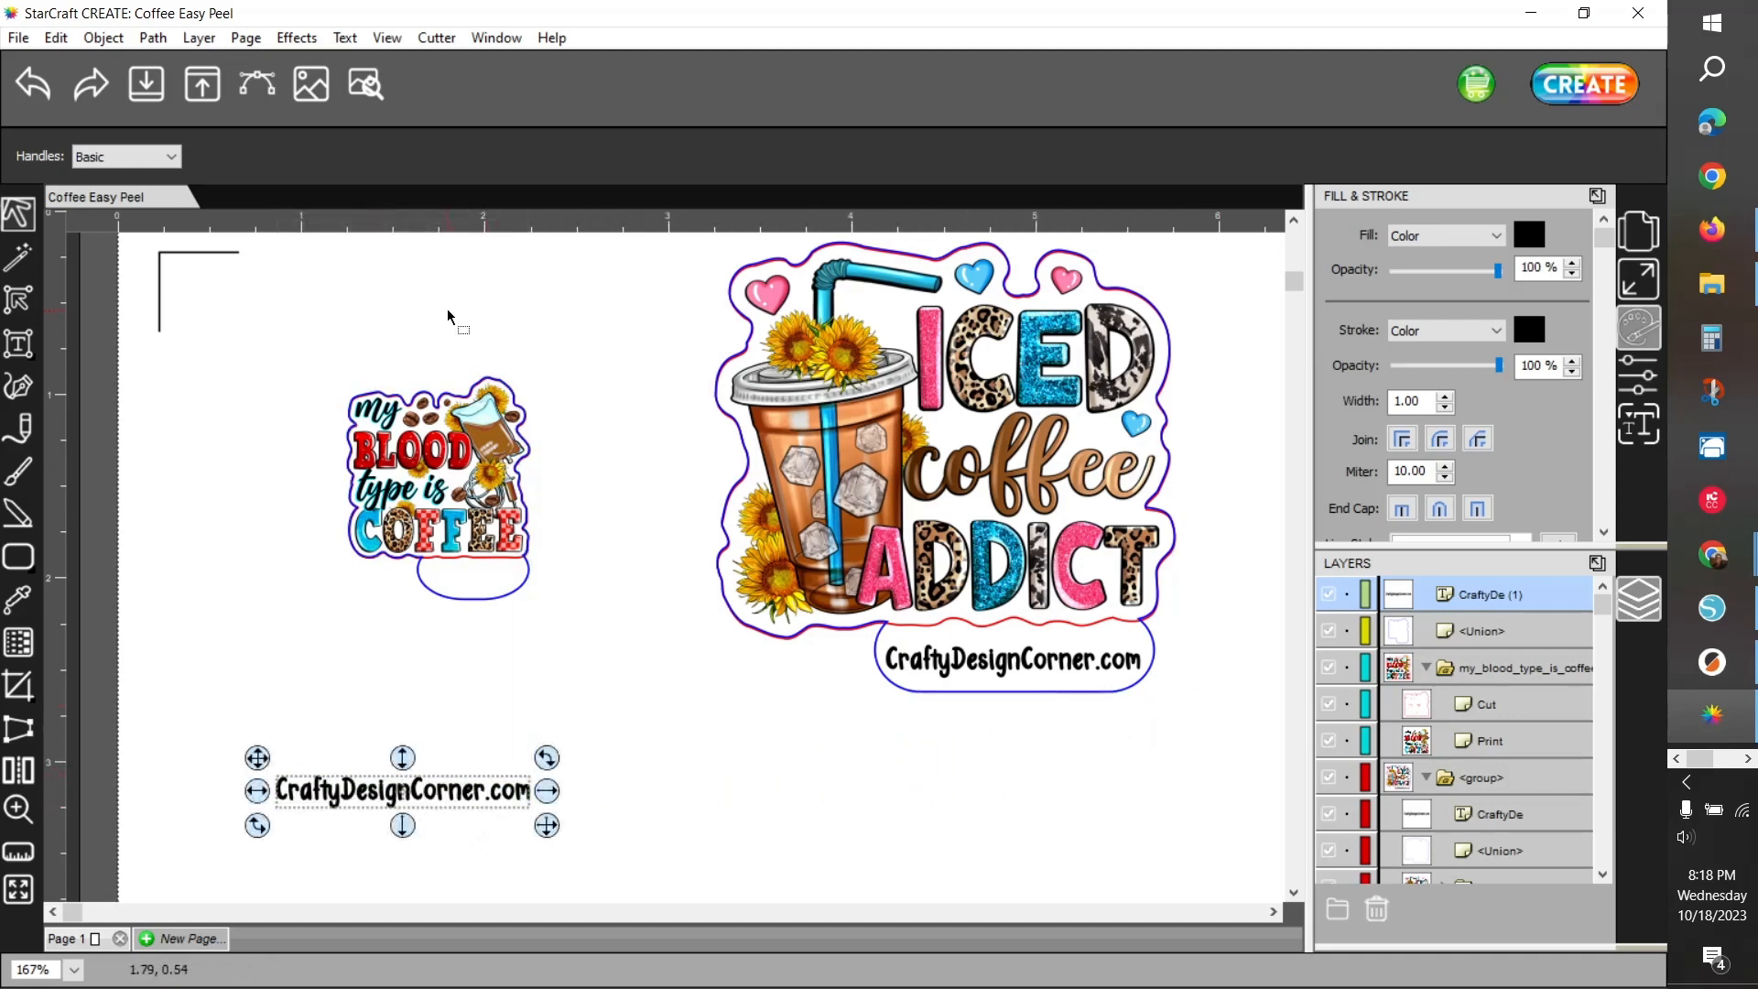
# Group the blue tabbed outline with the blood type coffee artwork group
pyautogui.click(1428, 778)
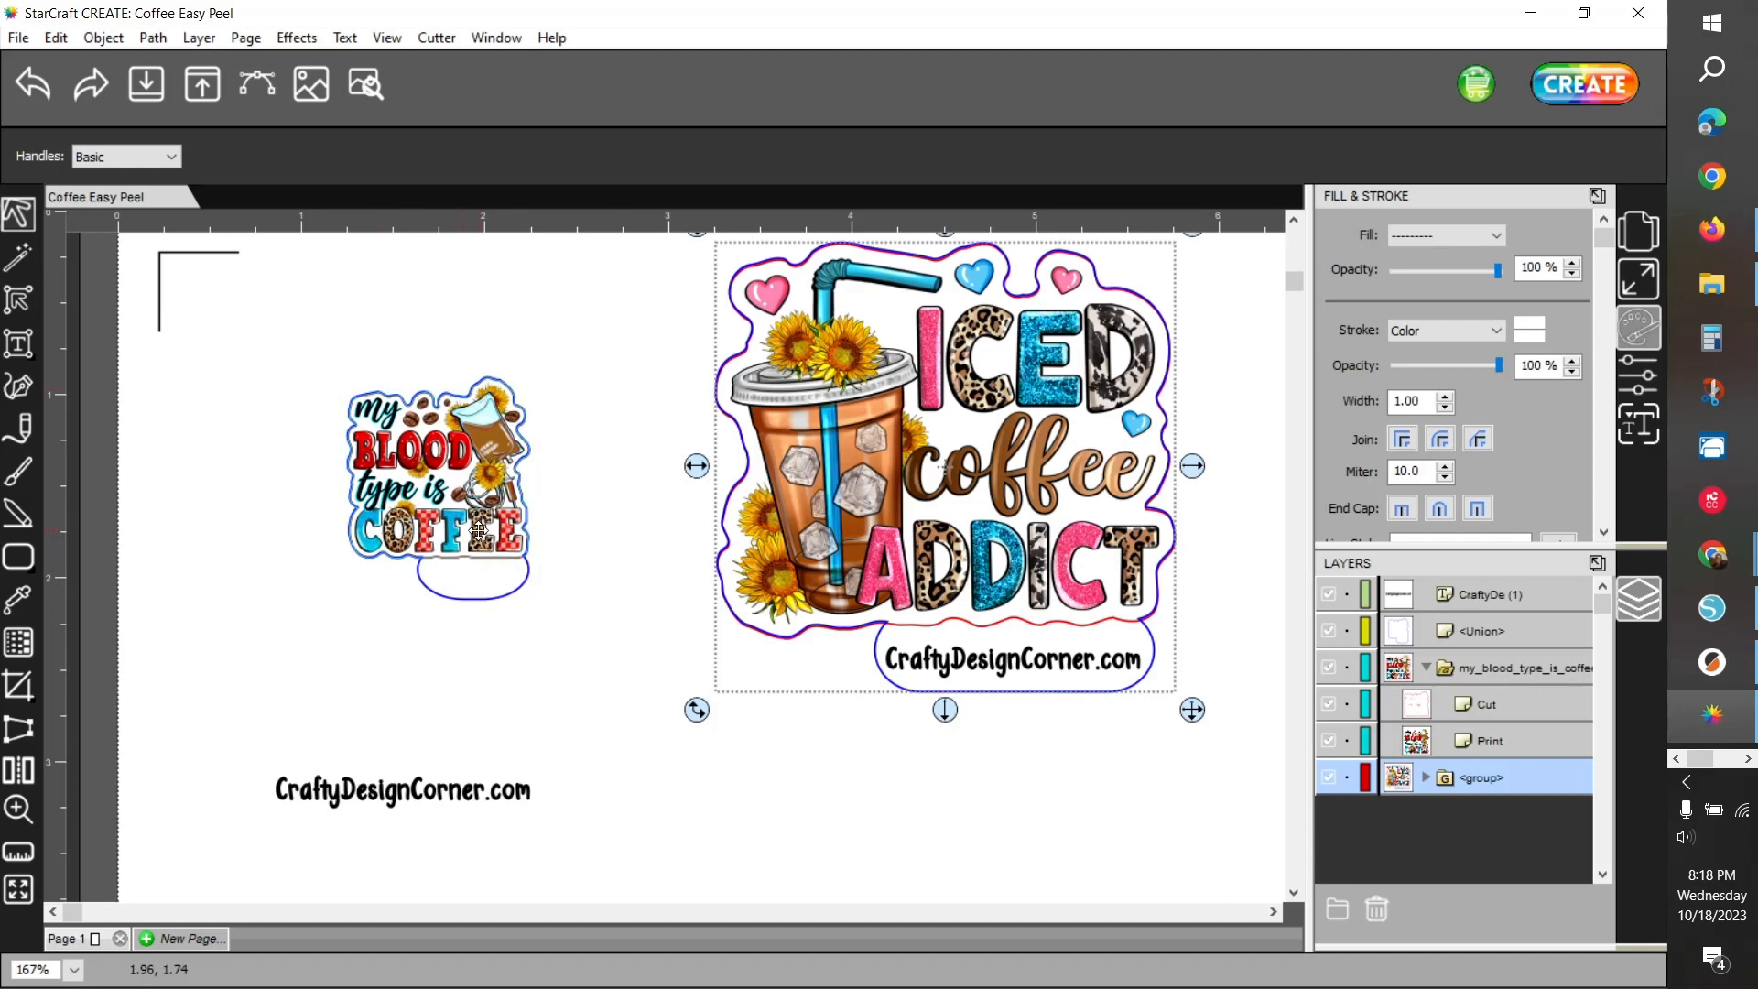
pyautogui.click(1425, 671)
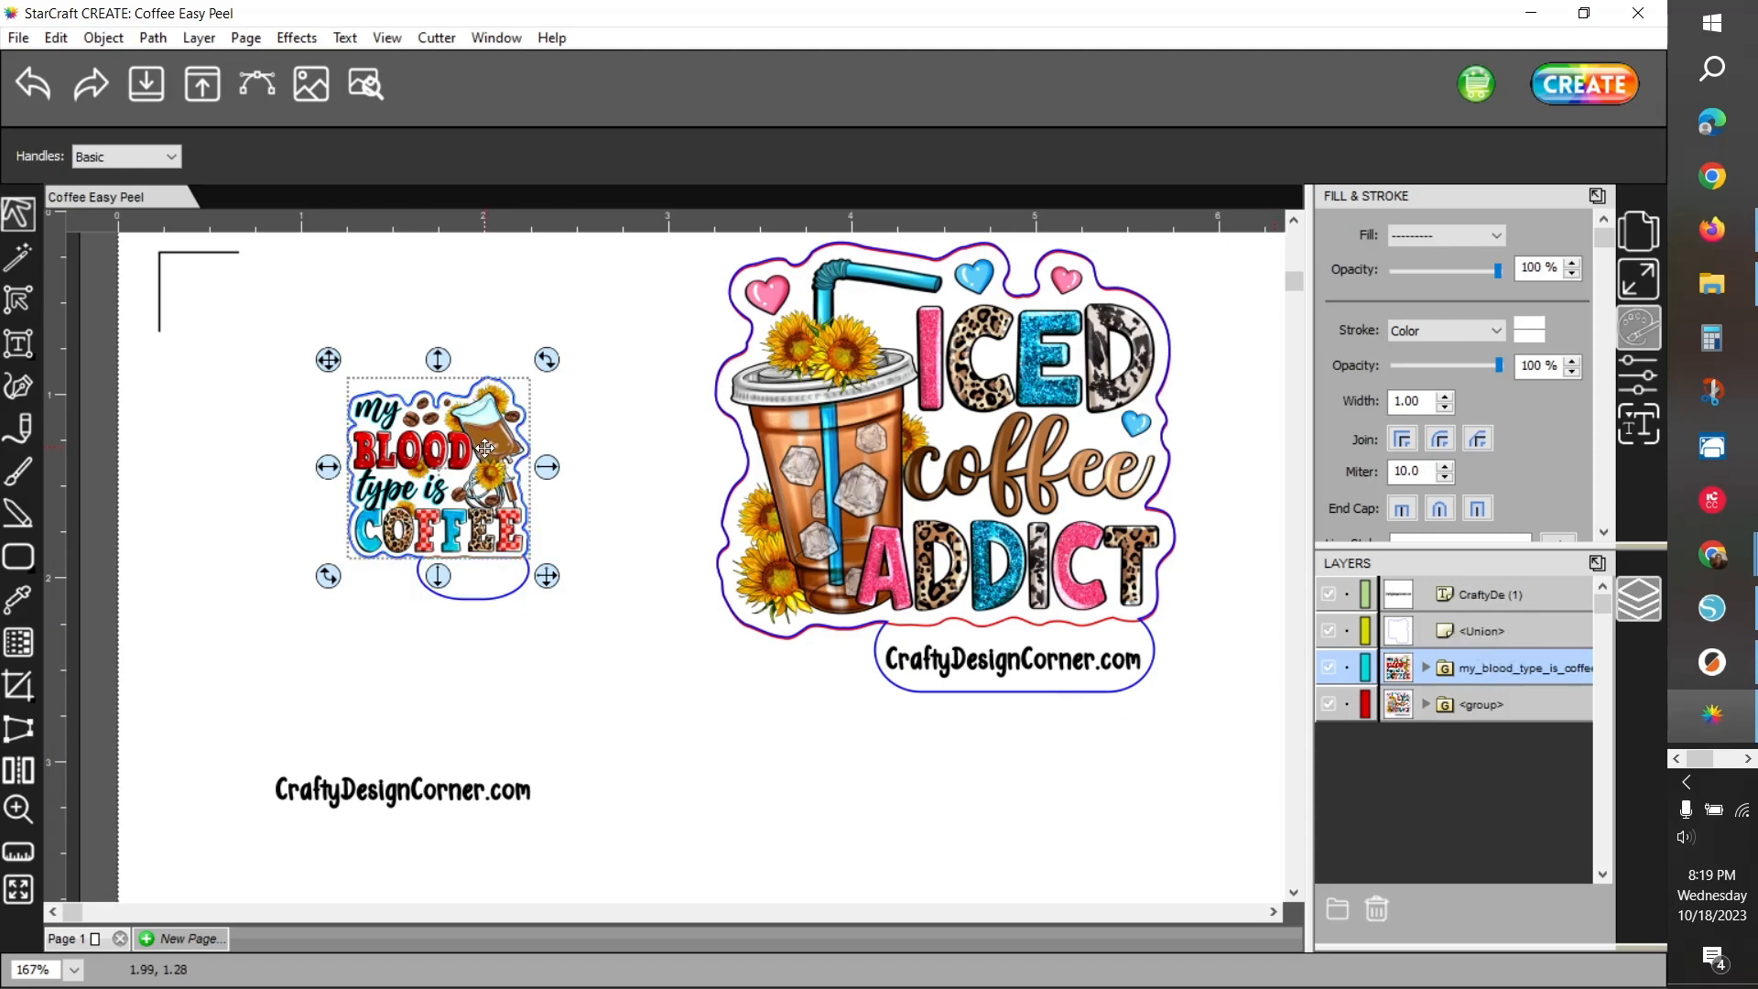
pyautogui.keyDown('shift'); pyautogui.click(1462, 633); pyautogui.keyUp('shift')
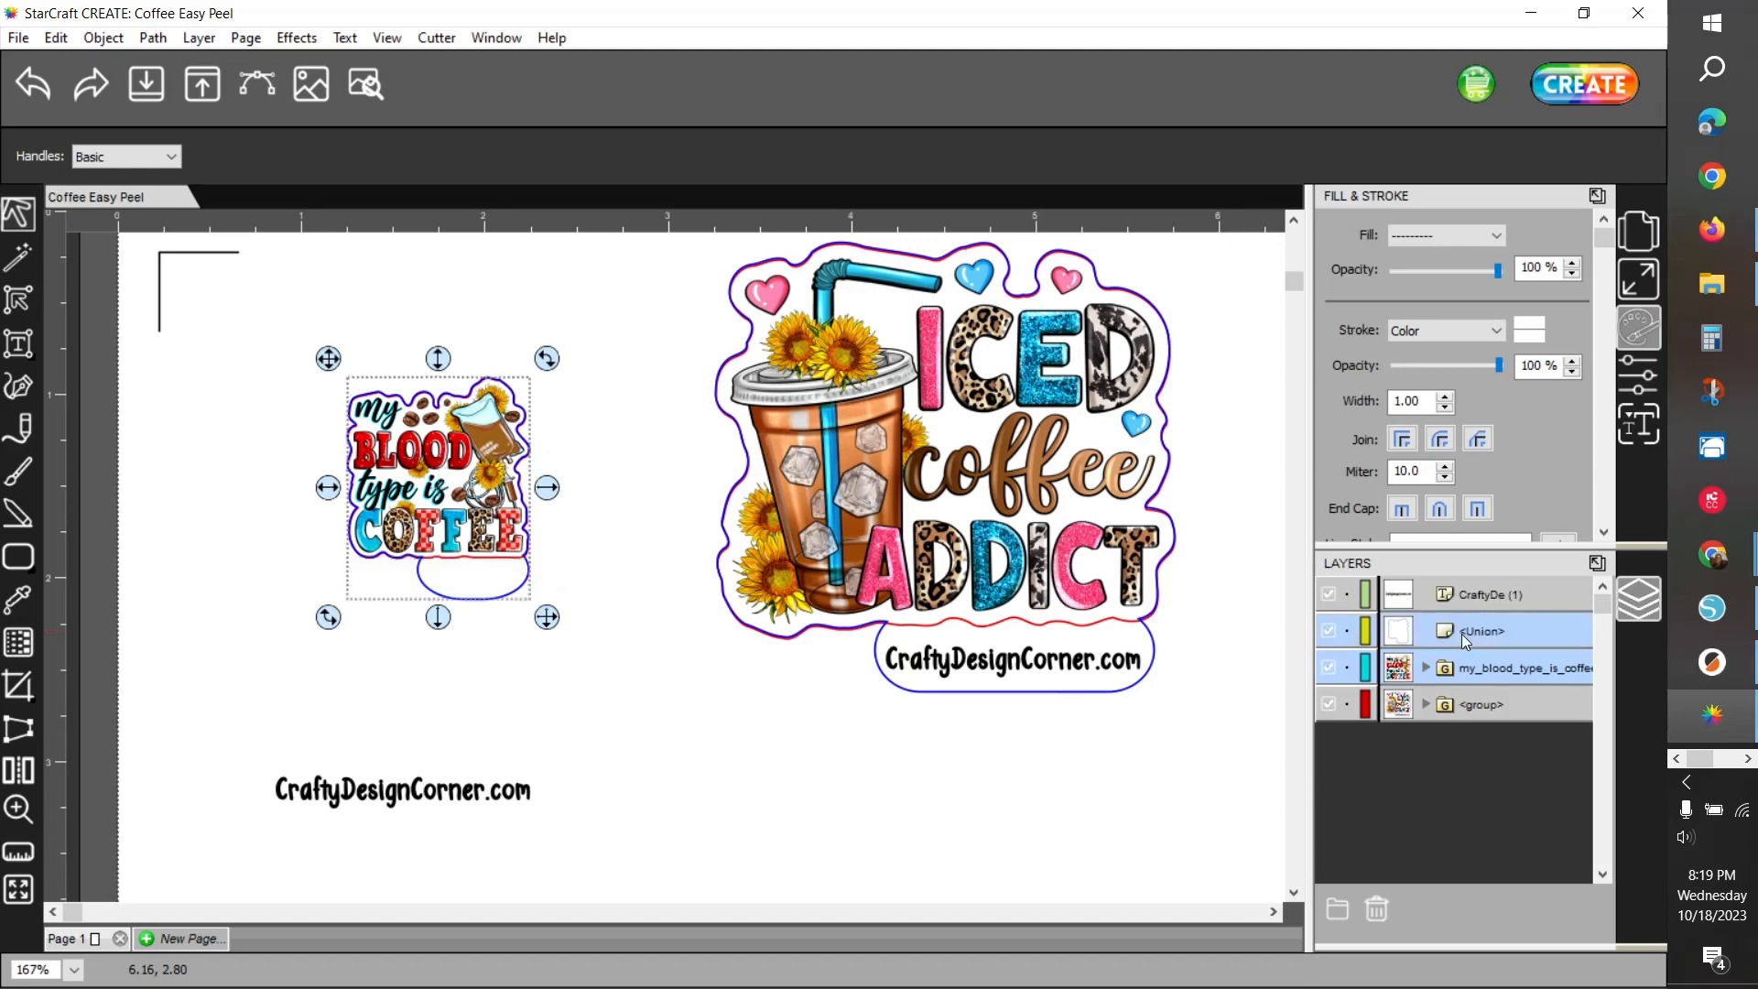
pyautogui.rightClick(388, 491)
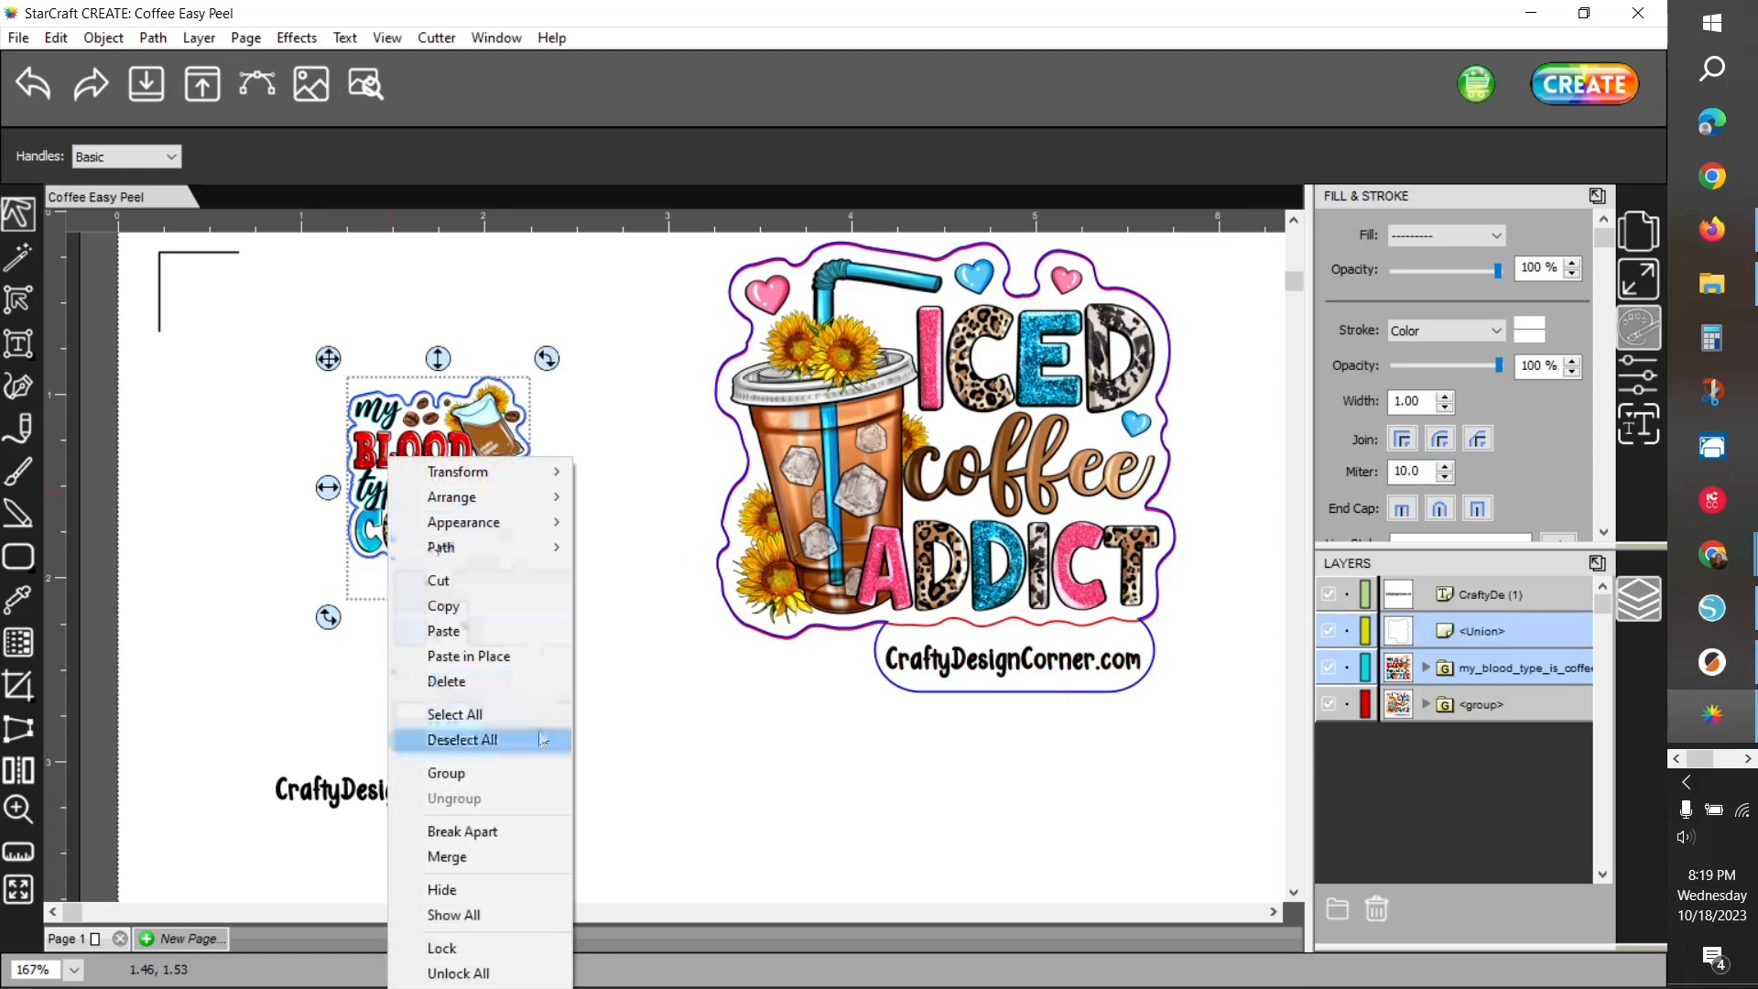
pyautogui.click(550, 776)
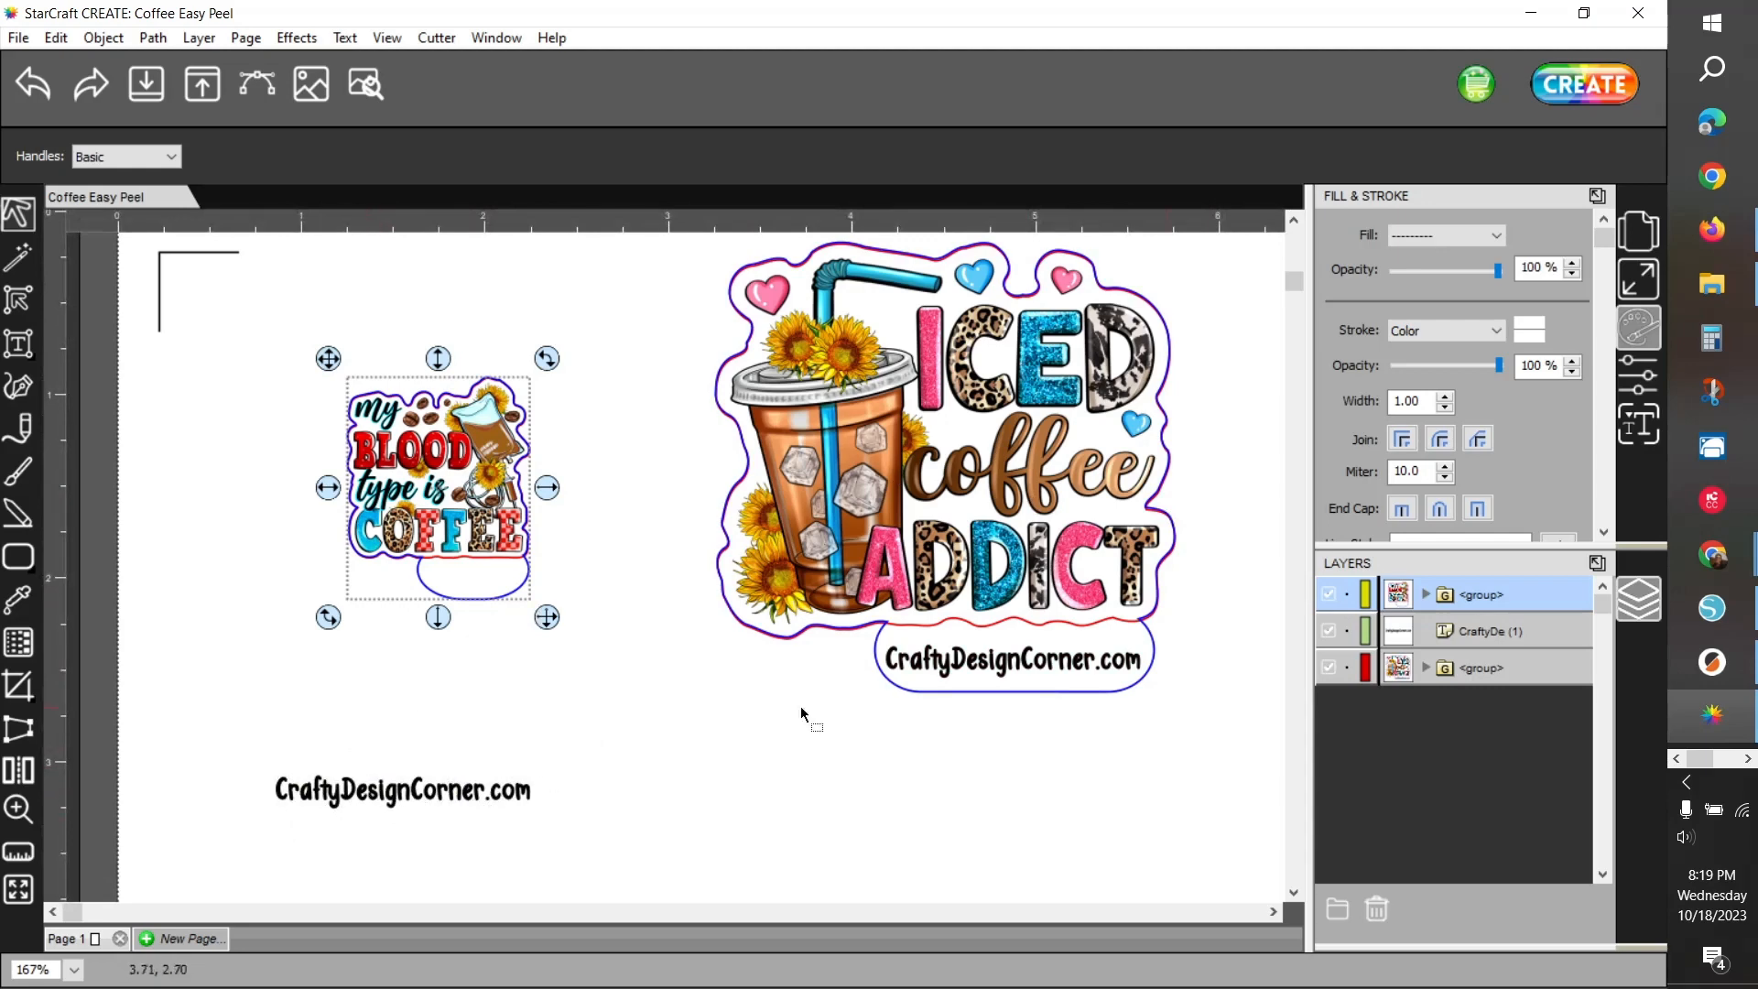
# Scale the blood type coffee sticker proportionally to 2.5 in high and move it to about X 0.526 in, Y 0.445 in
pyautogui.click(1641, 286)
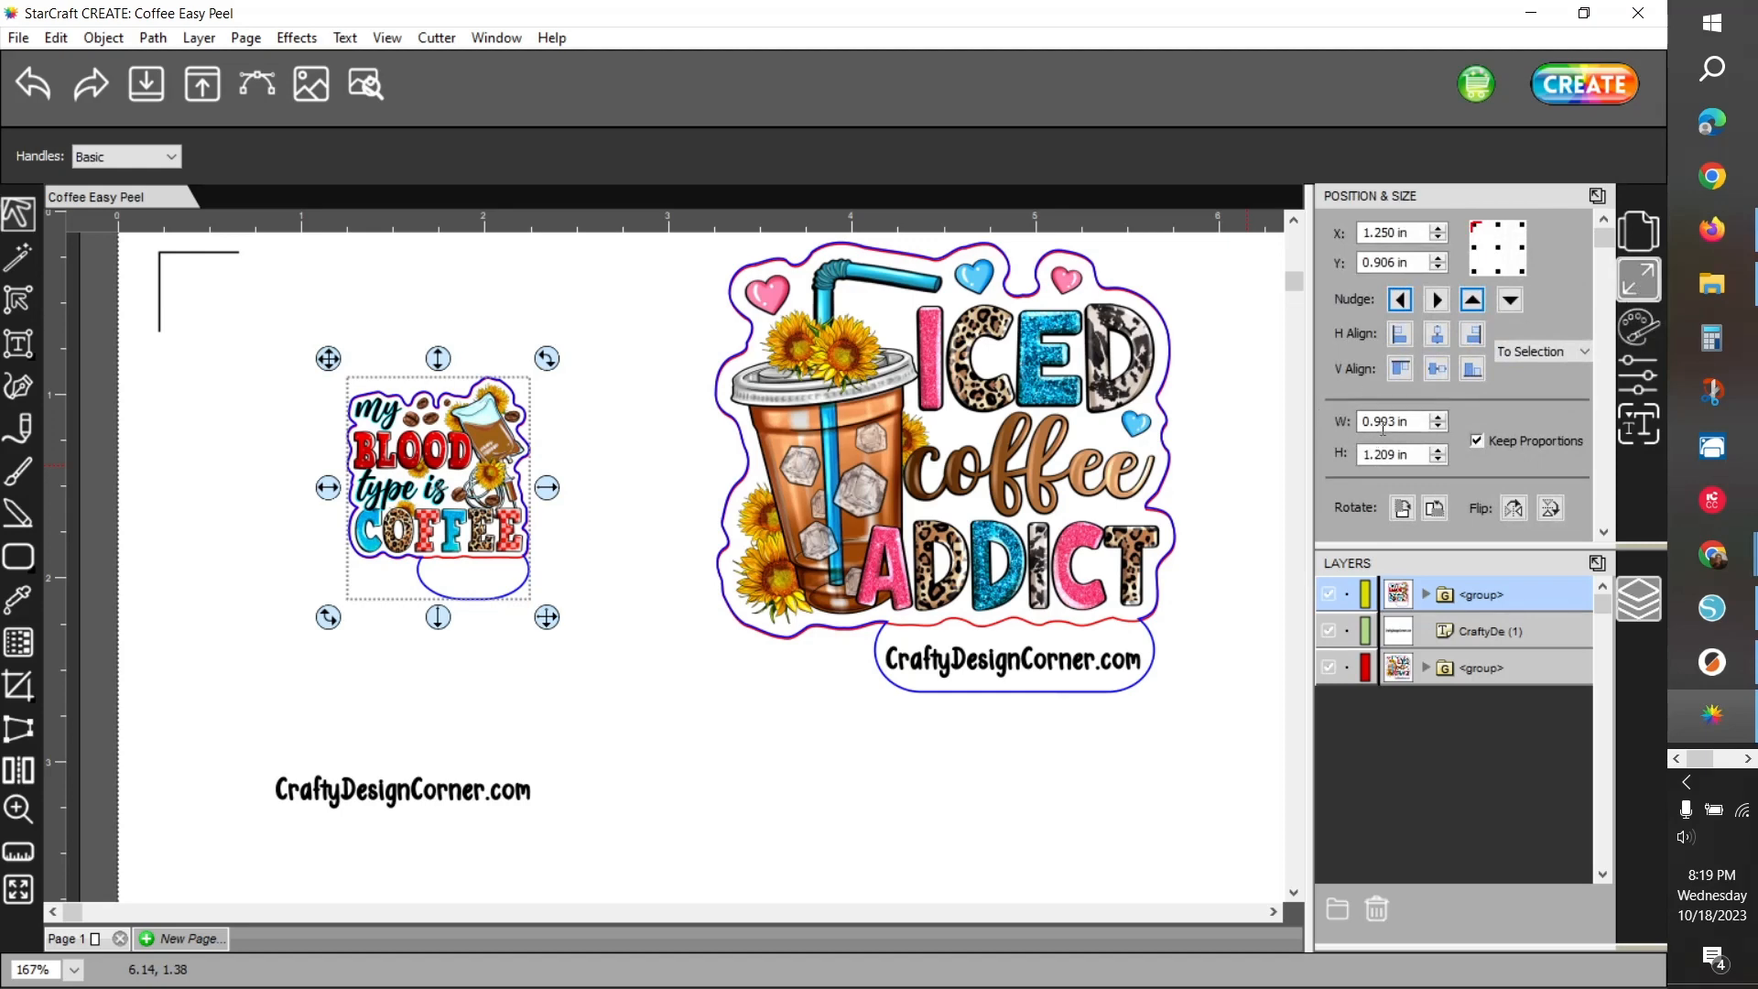
pyautogui.moveTo(1362, 455); pyautogui.dragTo(1396, 456)
pyautogui.write('2.5')
pyautogui.press('Return')
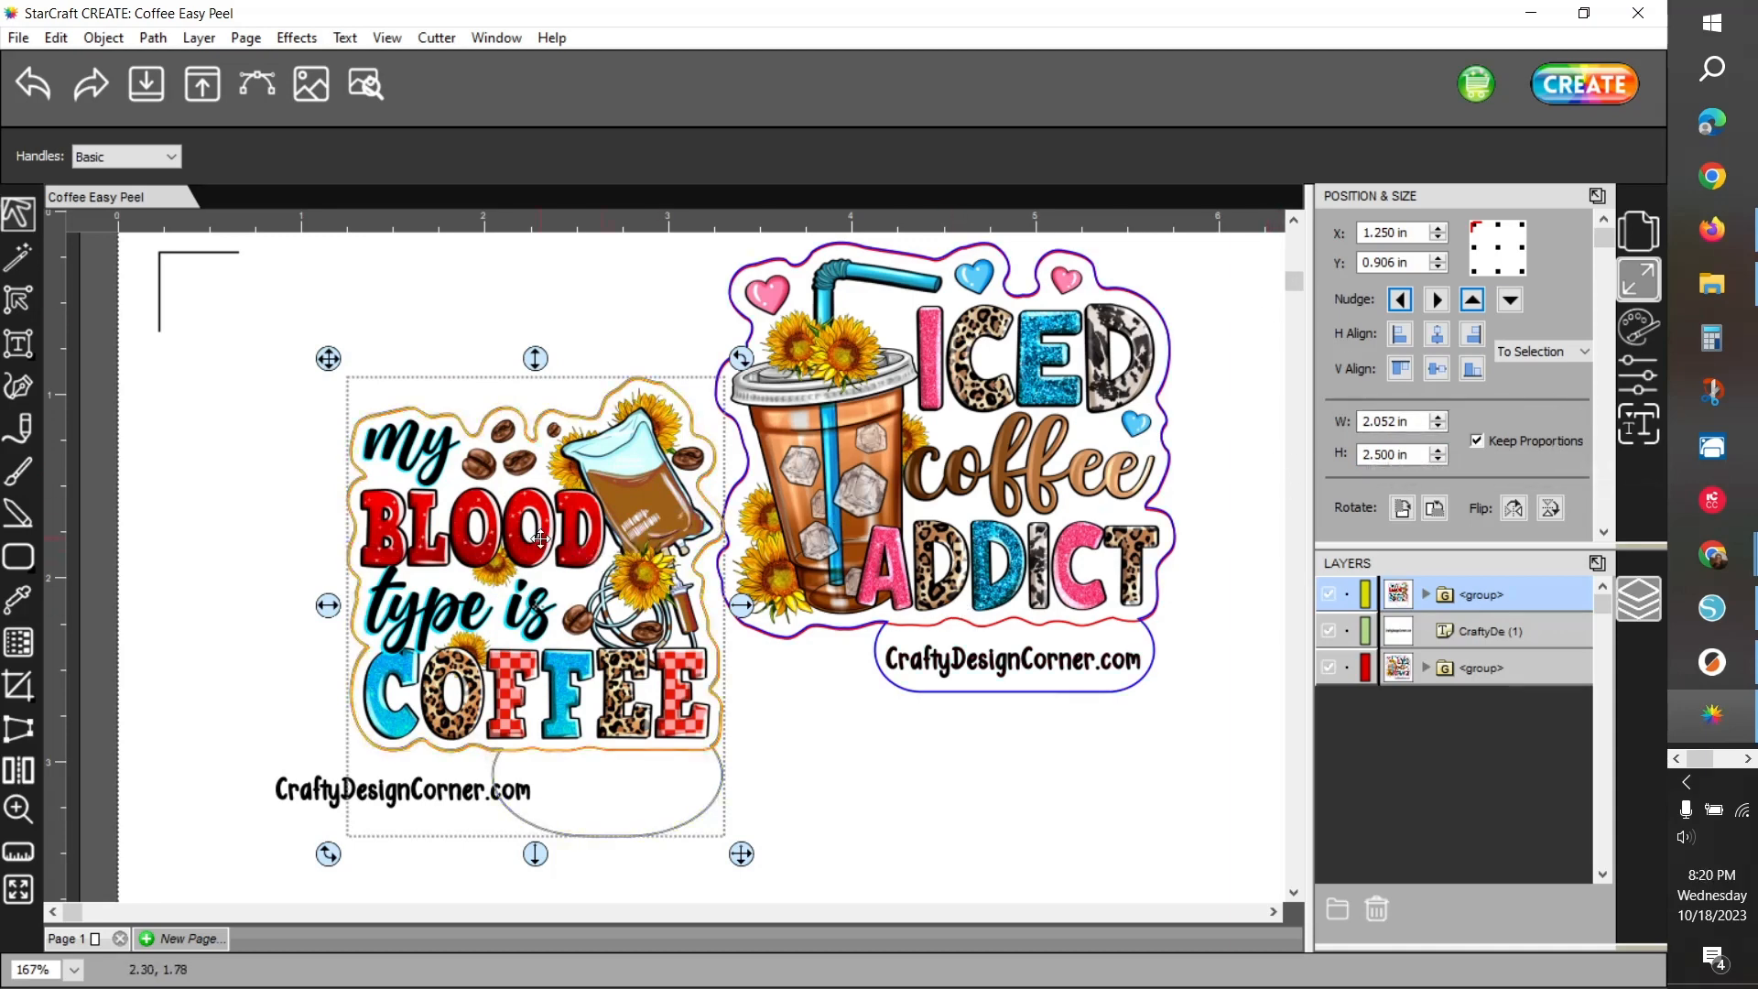
pyautogui.moveTo(524, 528); pyautogui.dragTo(391, 444)
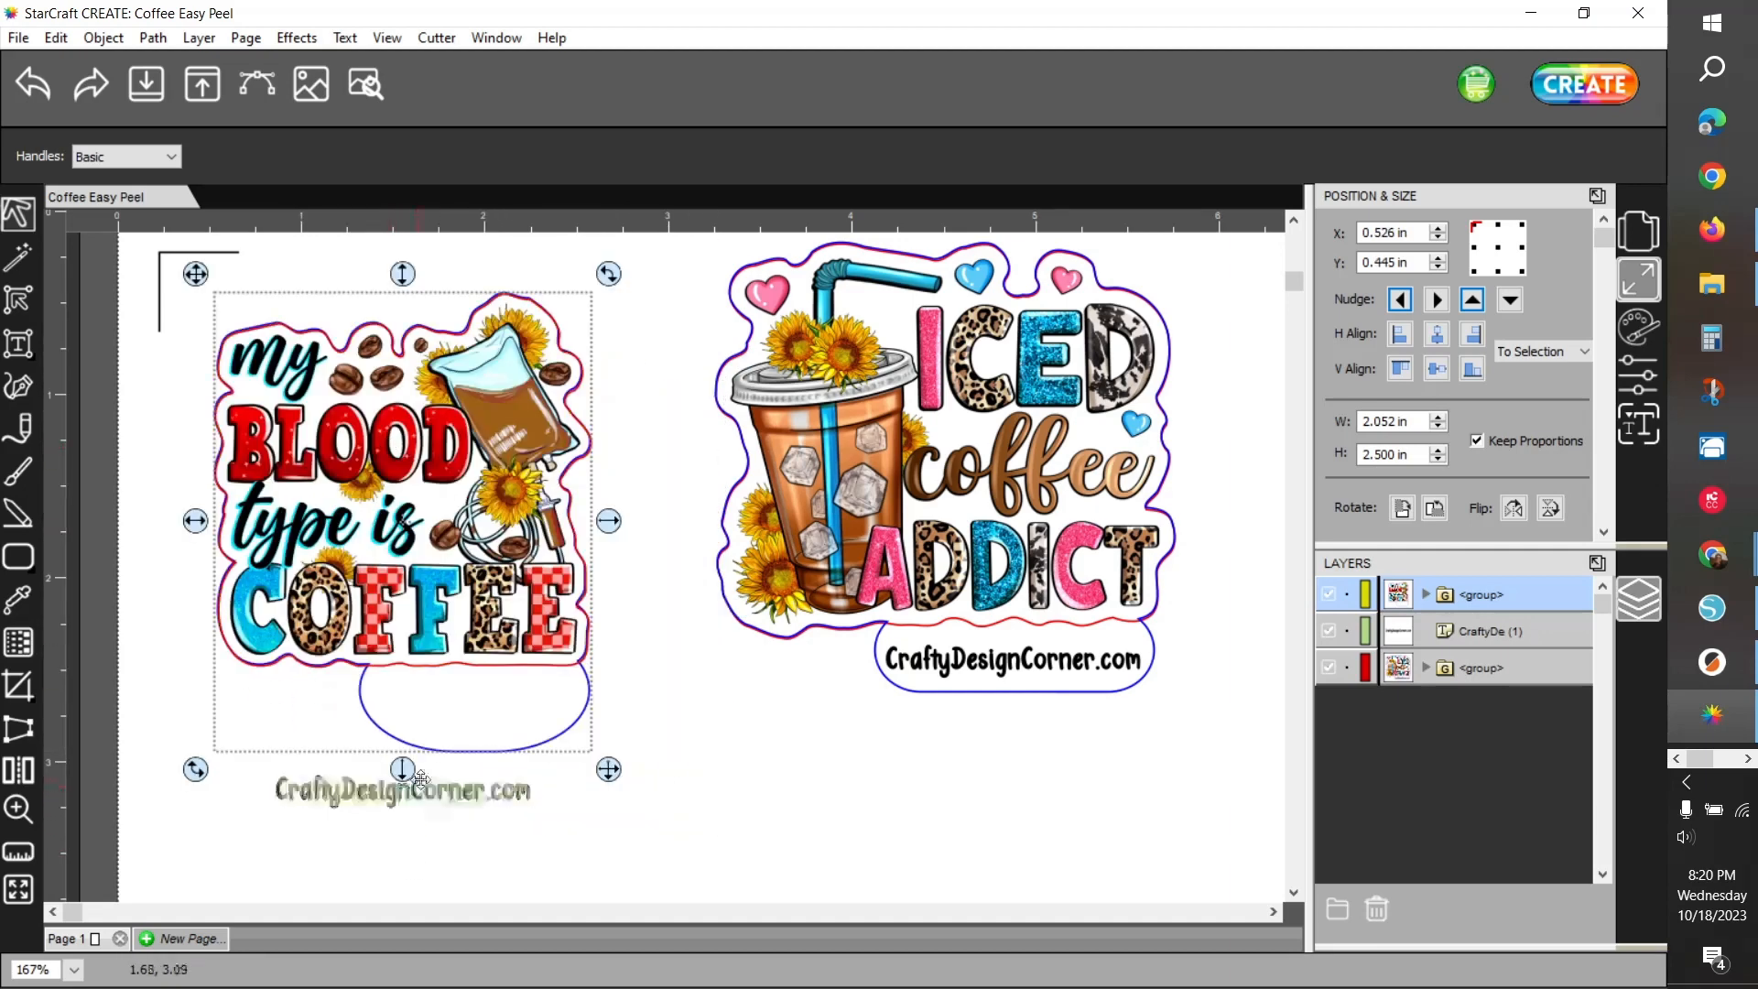
# Place the copied CraftyDesignCorner.com text on the blood type sticker's tab and scale it proportionally to about 1.1 in wide
pyautogui.click(448, 792)
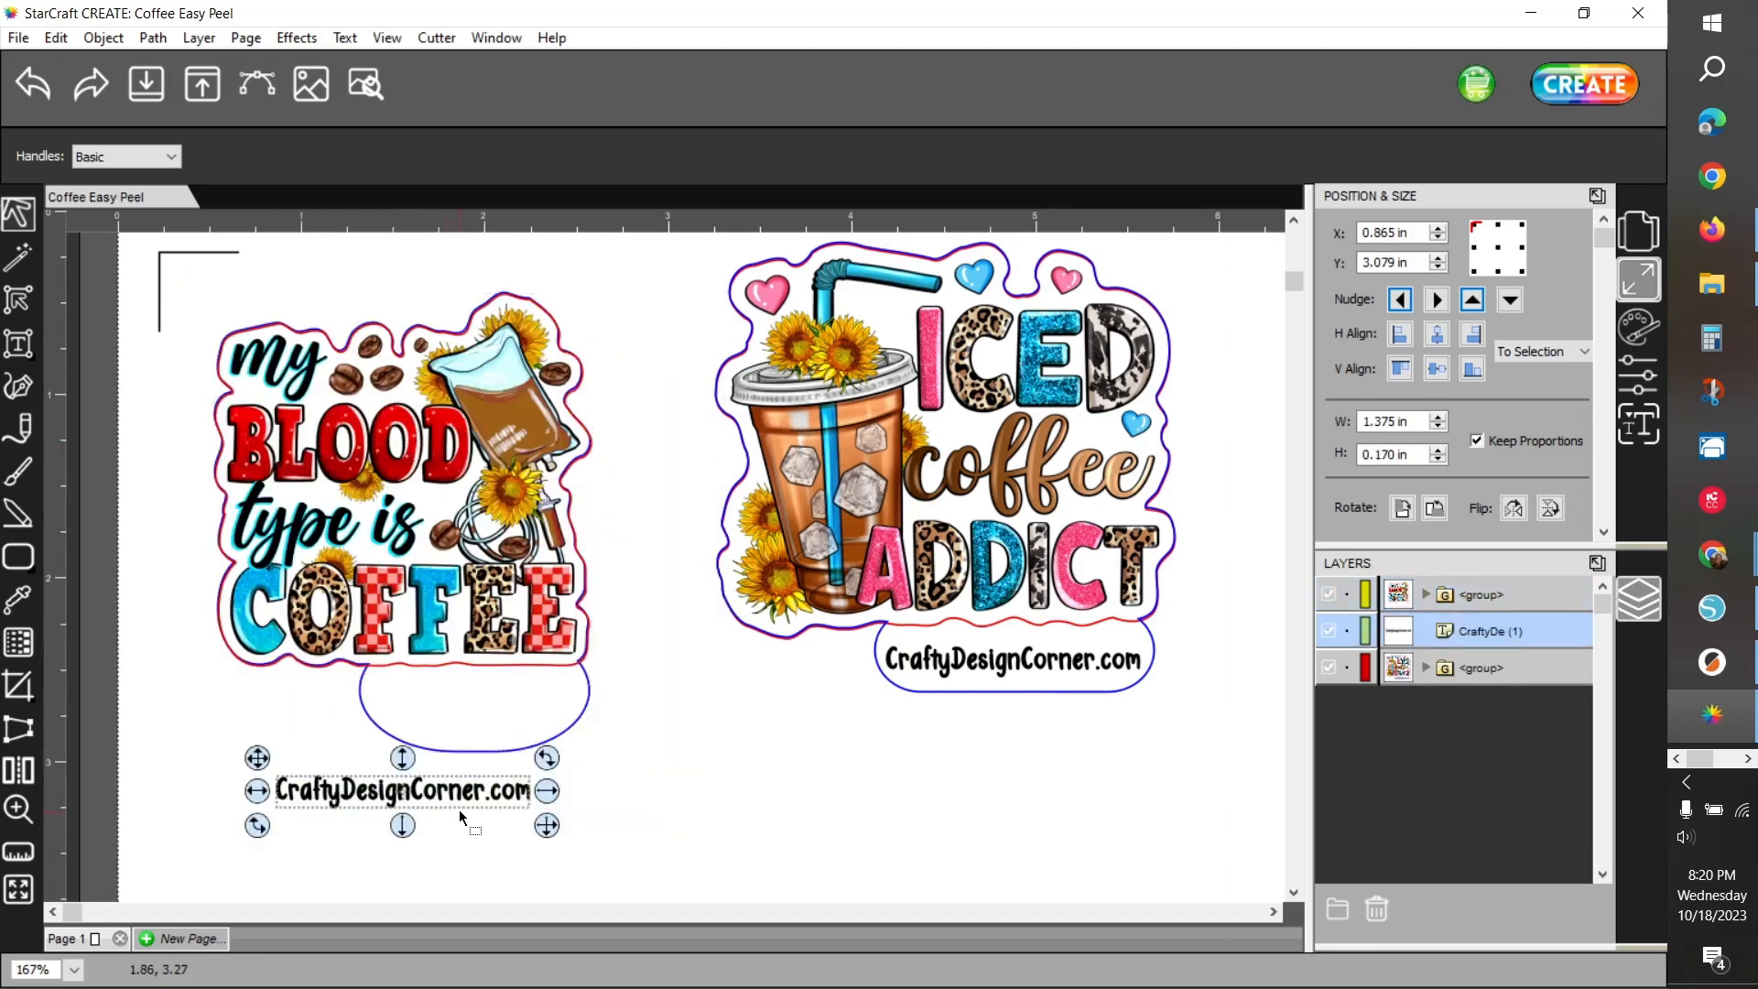
pyautogui.moveTo(456, 799); pyautogui.dragTo(542, 699)
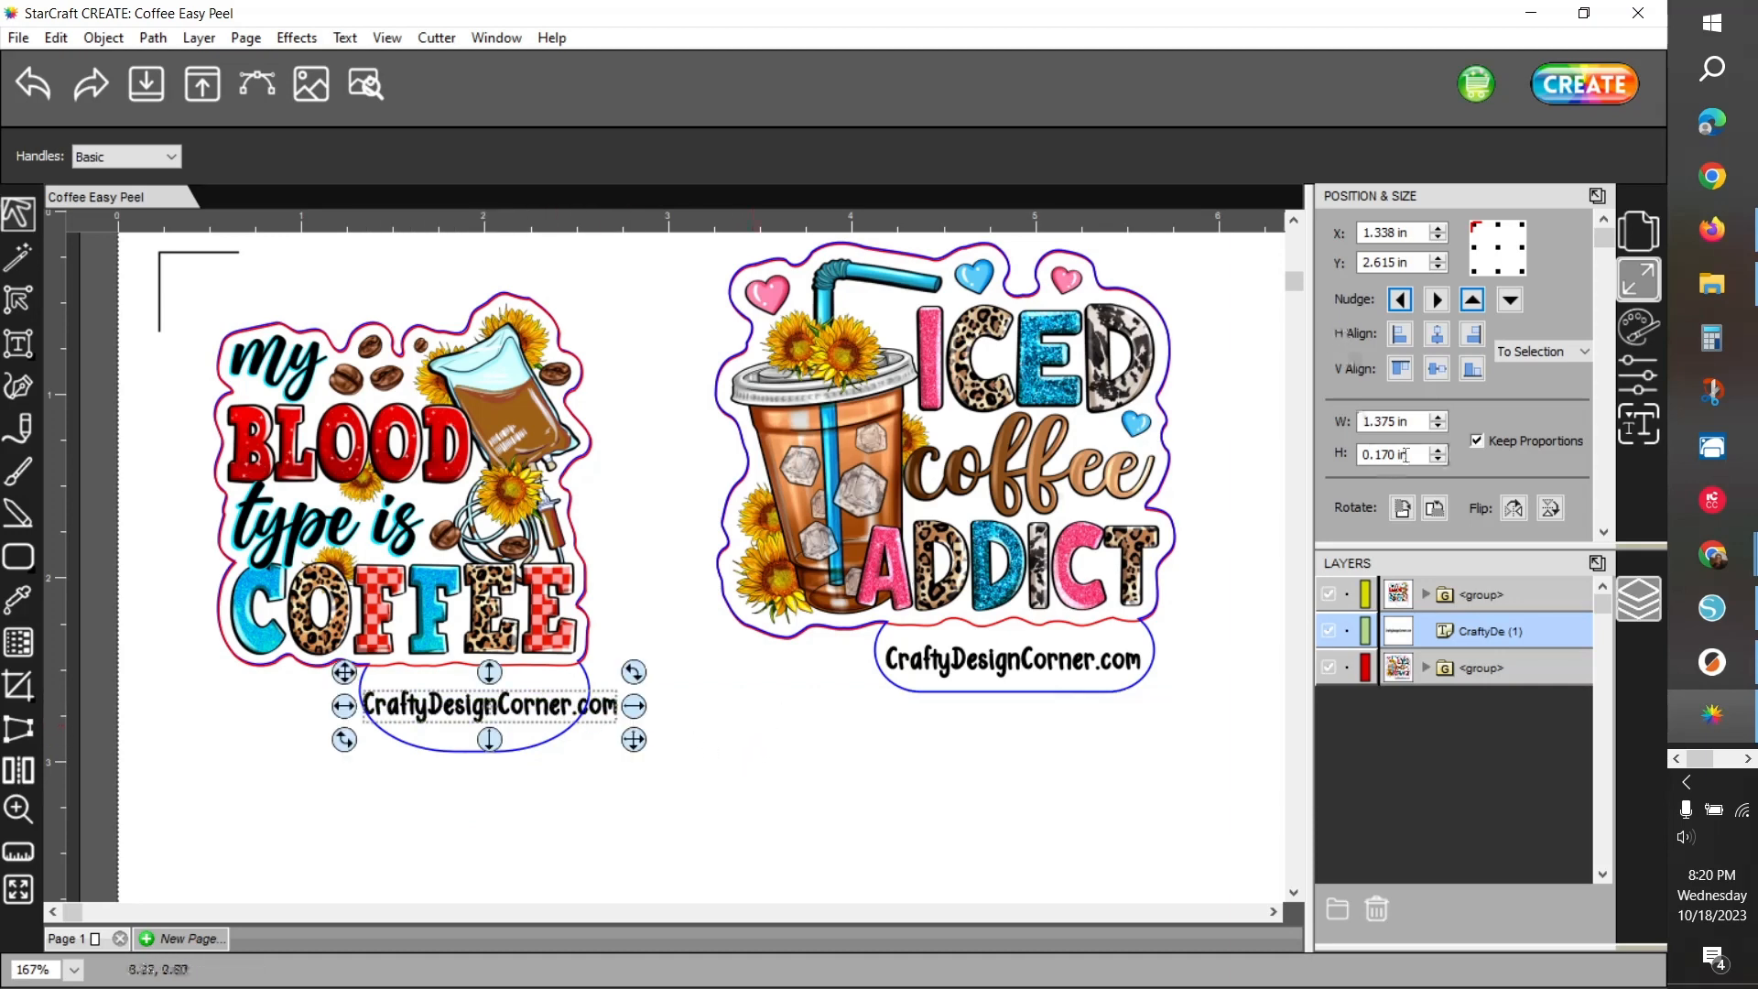
pyautogui.moveTo(1383, 421); pyautogui.dragTo(1361, 421)
pyautogui.write('1.')
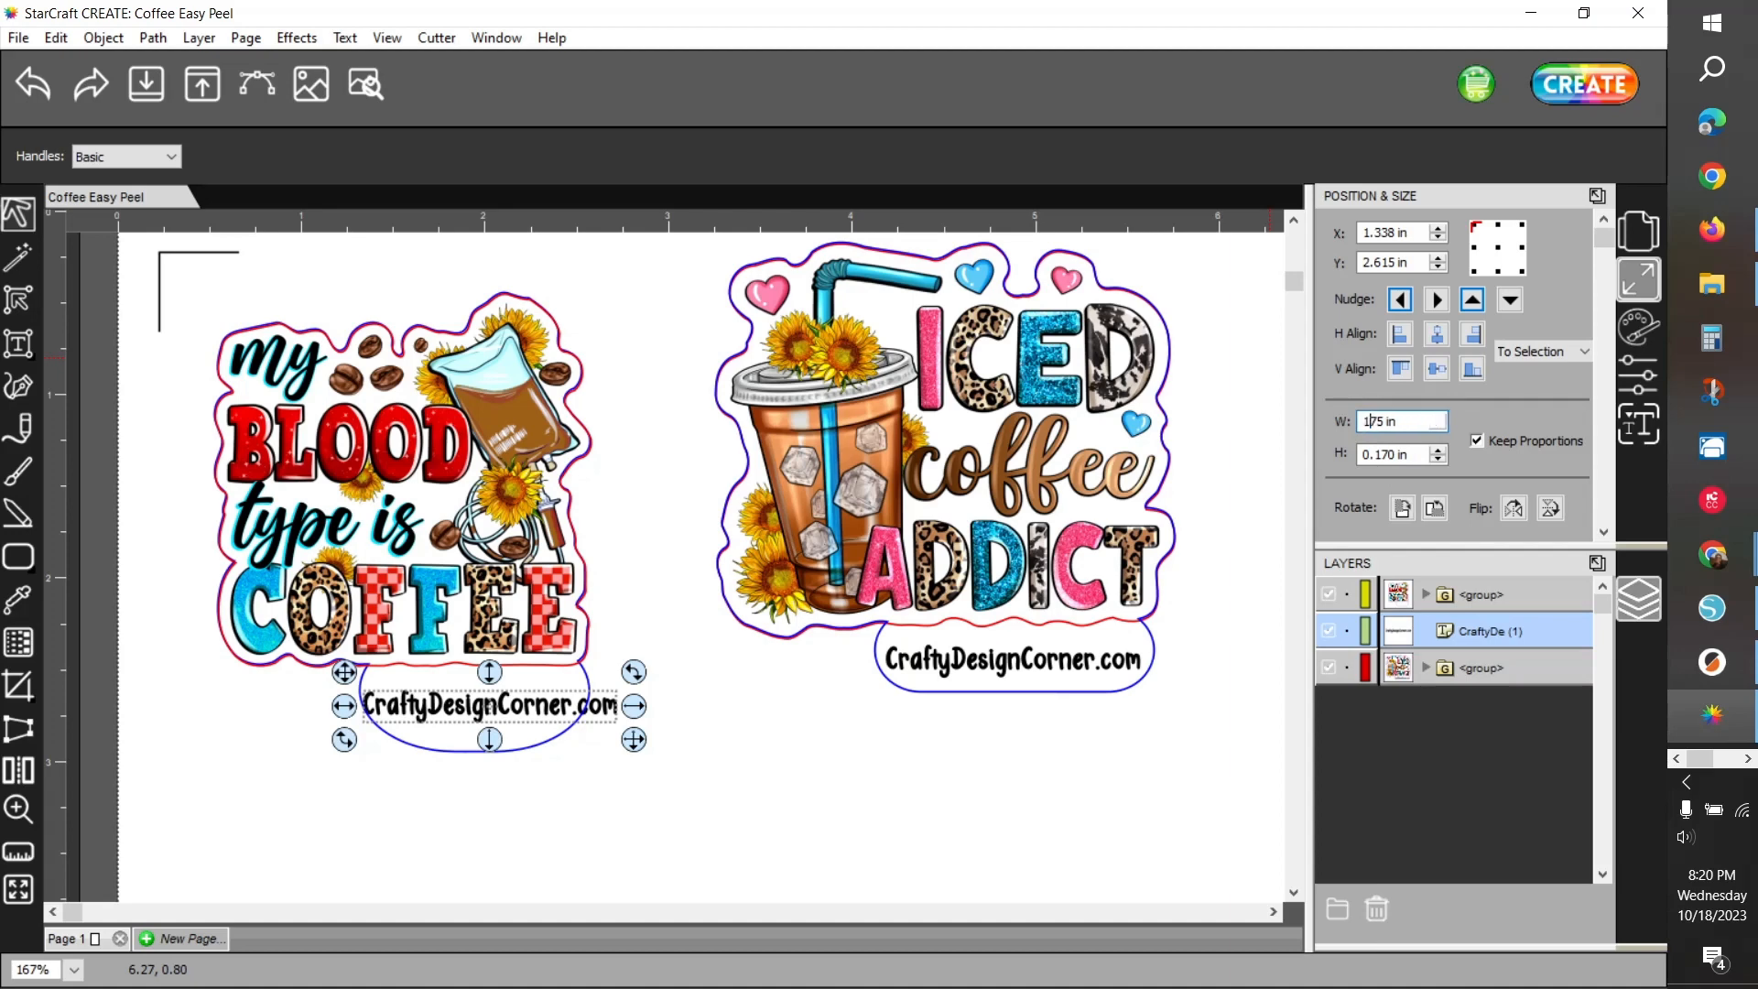
pyautogui.press('Delete')
pyautogui.press('Delete')
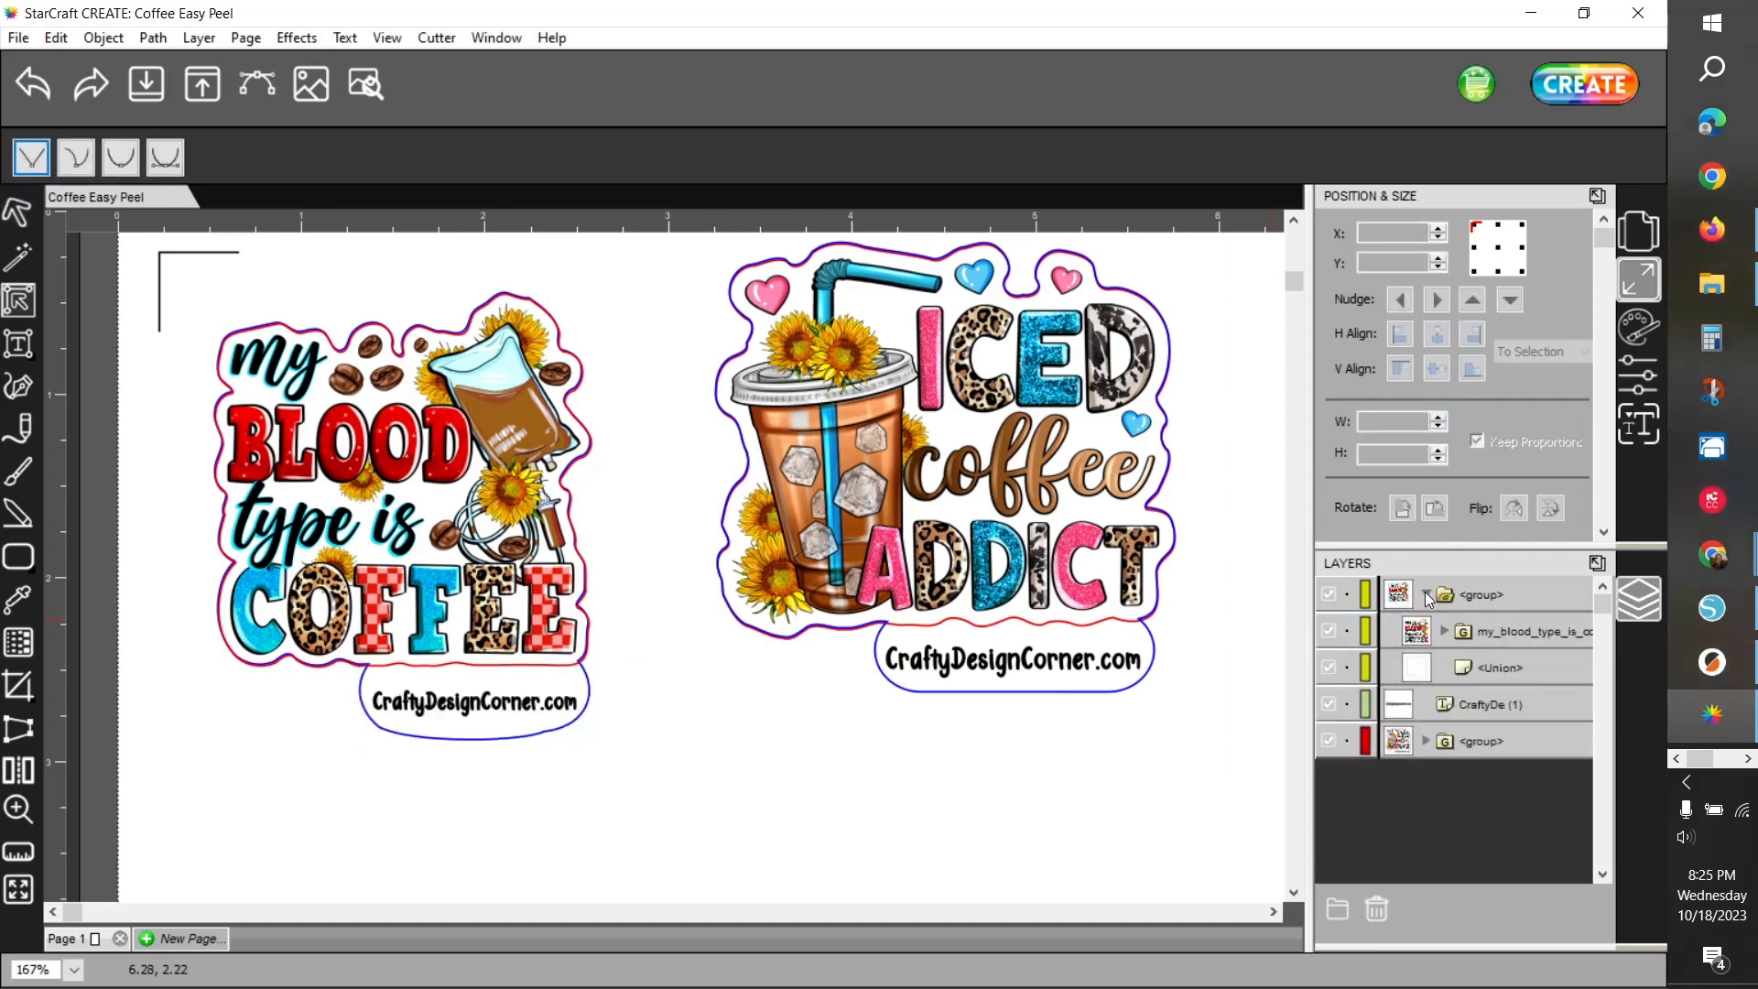
# Group the CraftyDesignCorner.com text with the blood type coffee sticker group
pyautogui.click(1425, 594)
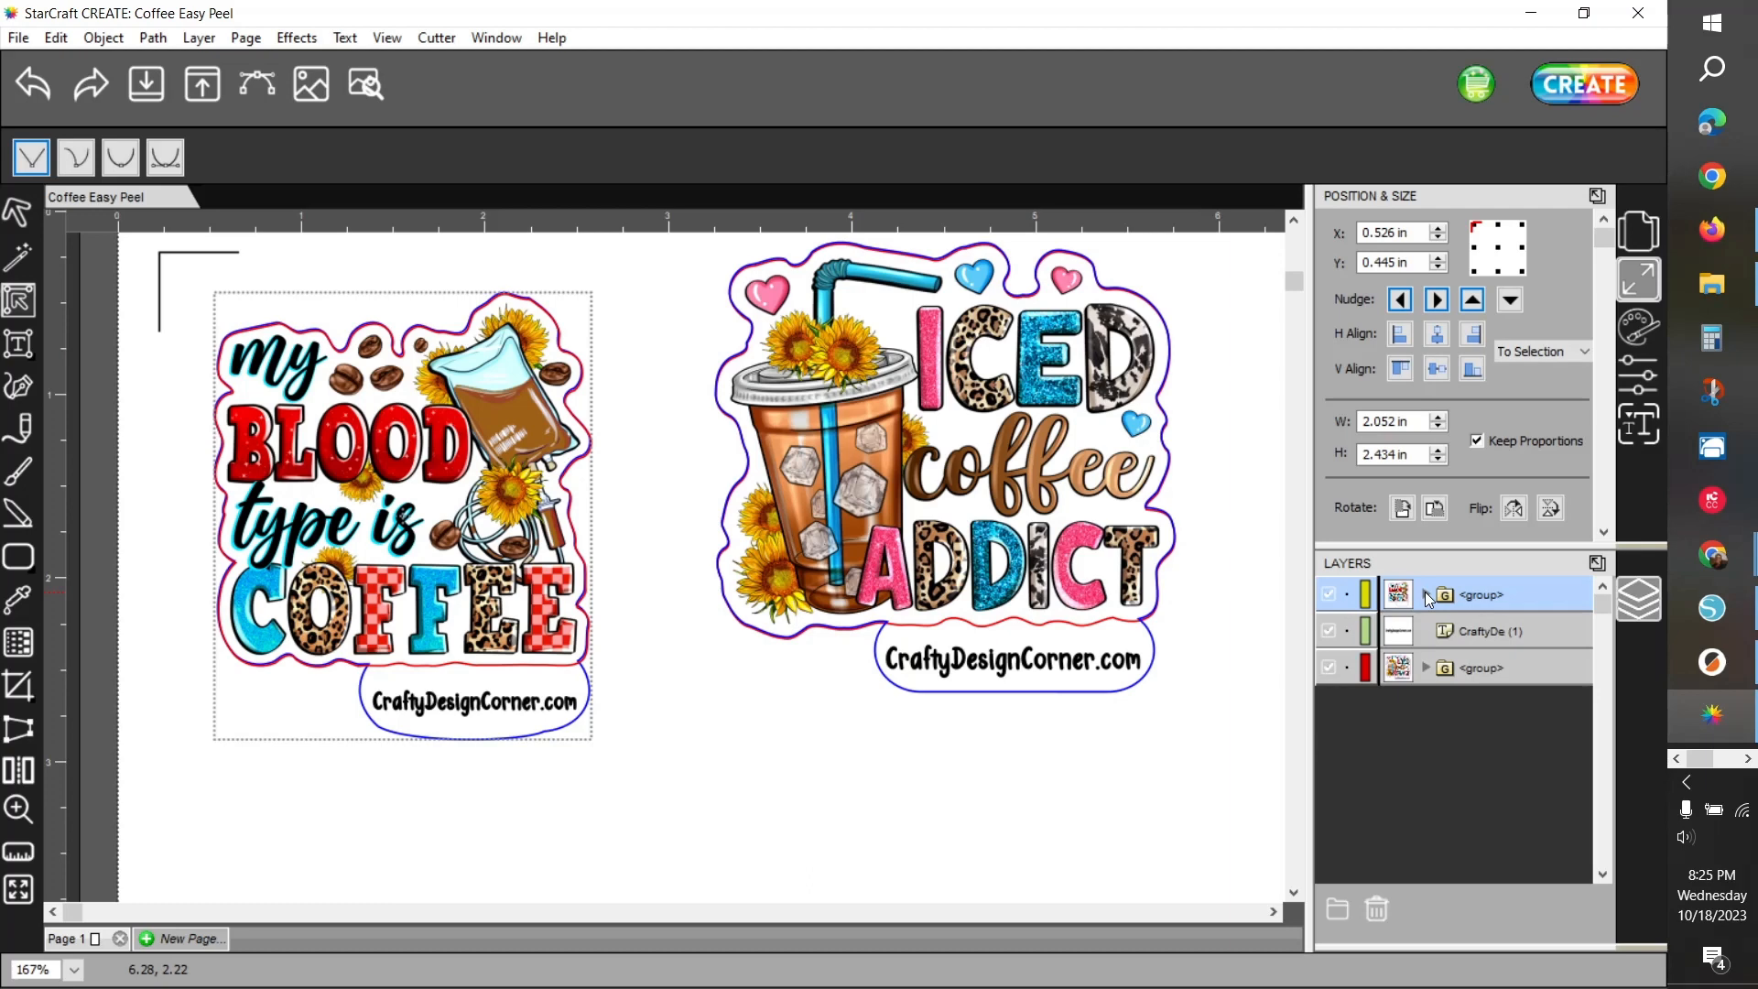
pyautogui.click(1512, 632)
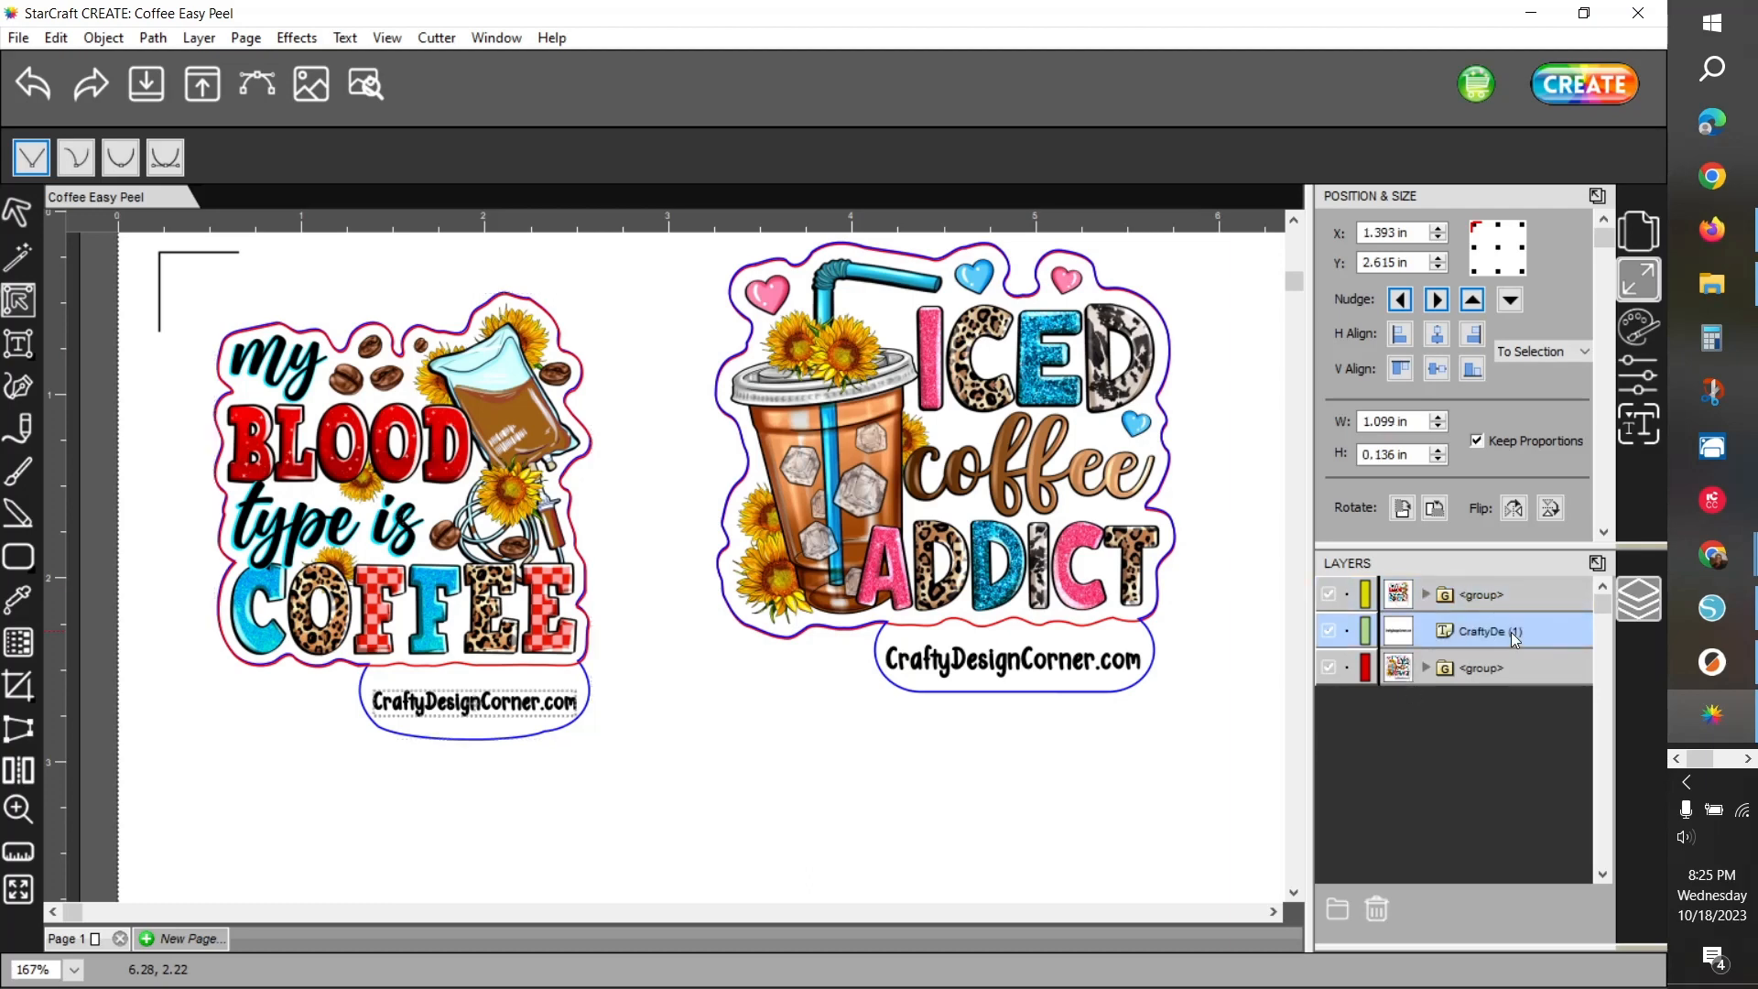
pyautogui.keyDown('ctrl'); pyautogui.click(1467, 598); pyautogui.keyUp('ctrl')
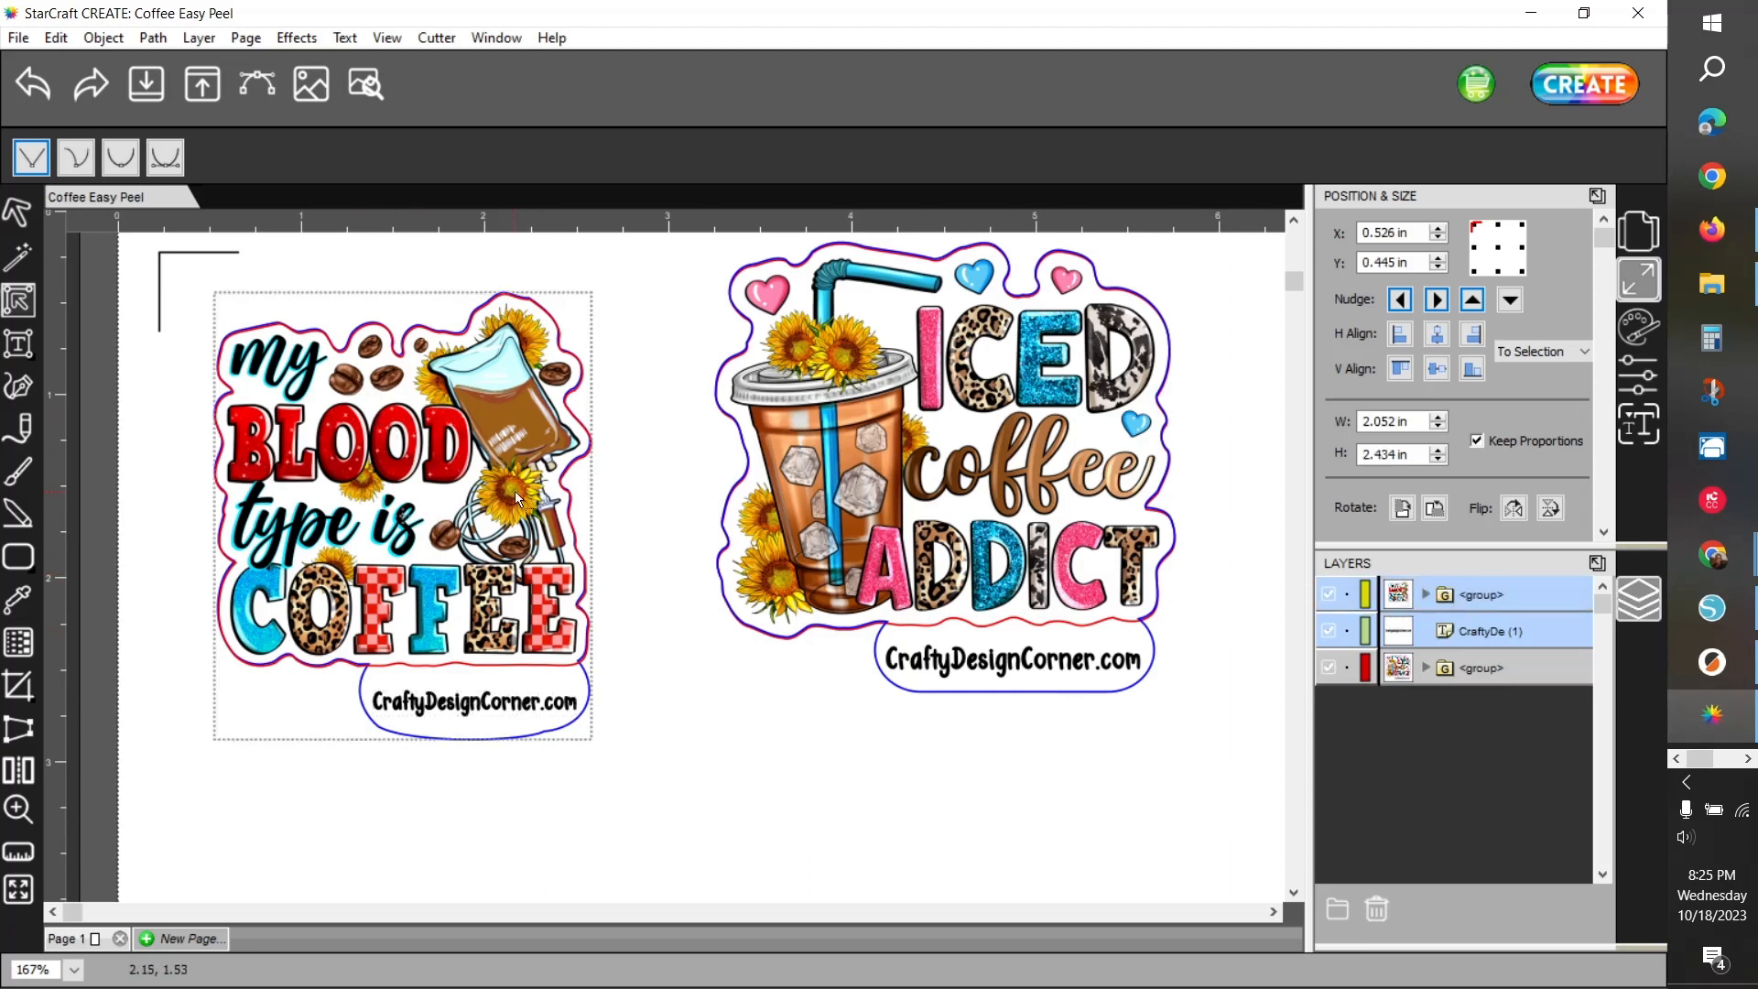
pyautogui.rightClick(468, 452)
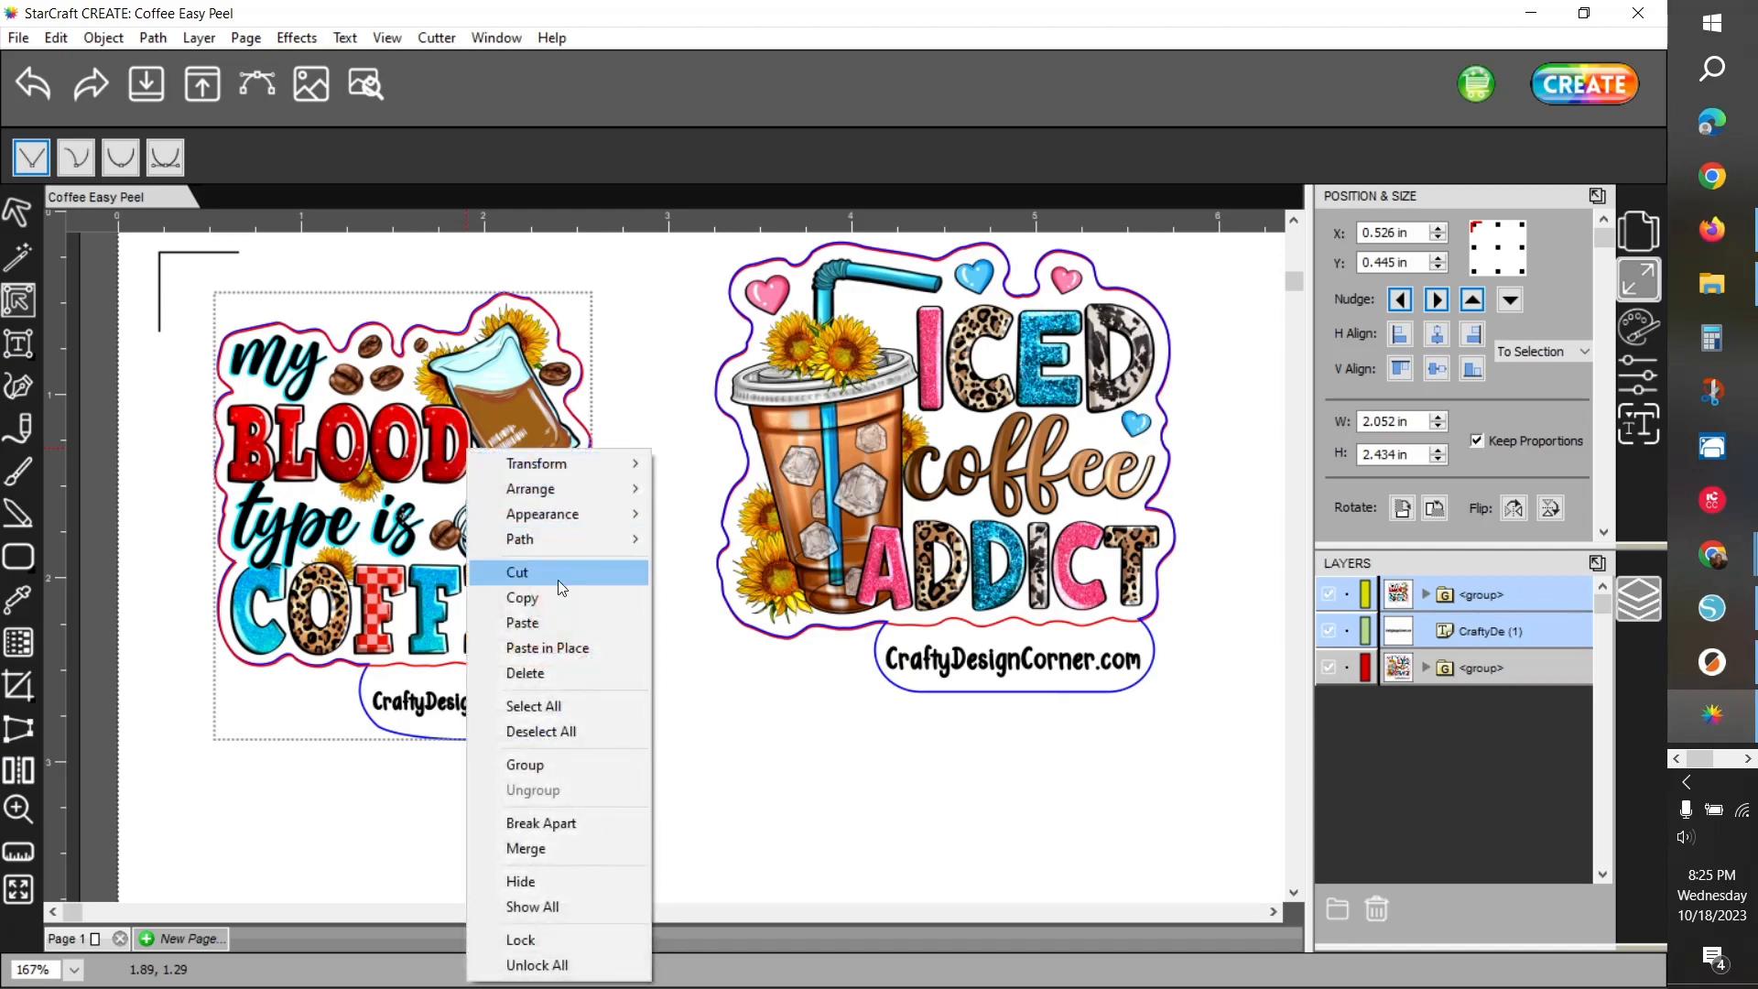
pyautogui.click(536, 768)
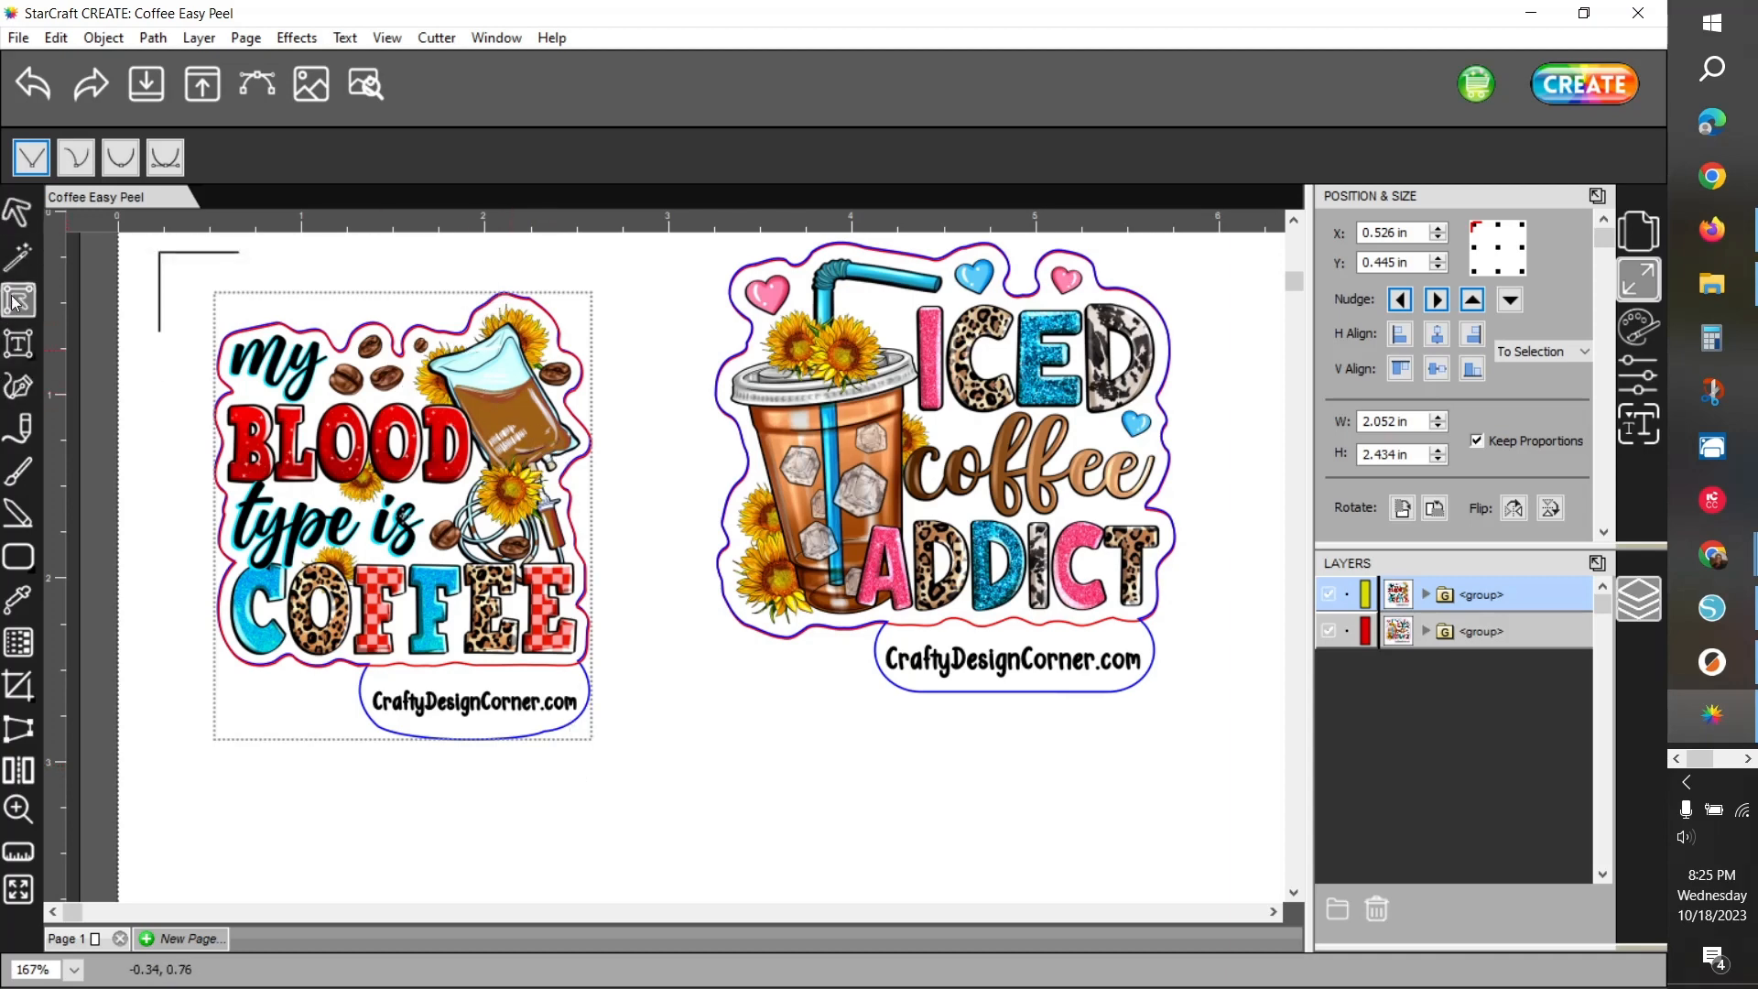
# Move the blood type sticker to about X 0.314 in, Y 0.339 in and the iced coffee sticker to about X 2.844 in, Y 0.333 in
pyautogui.click(9, 220)
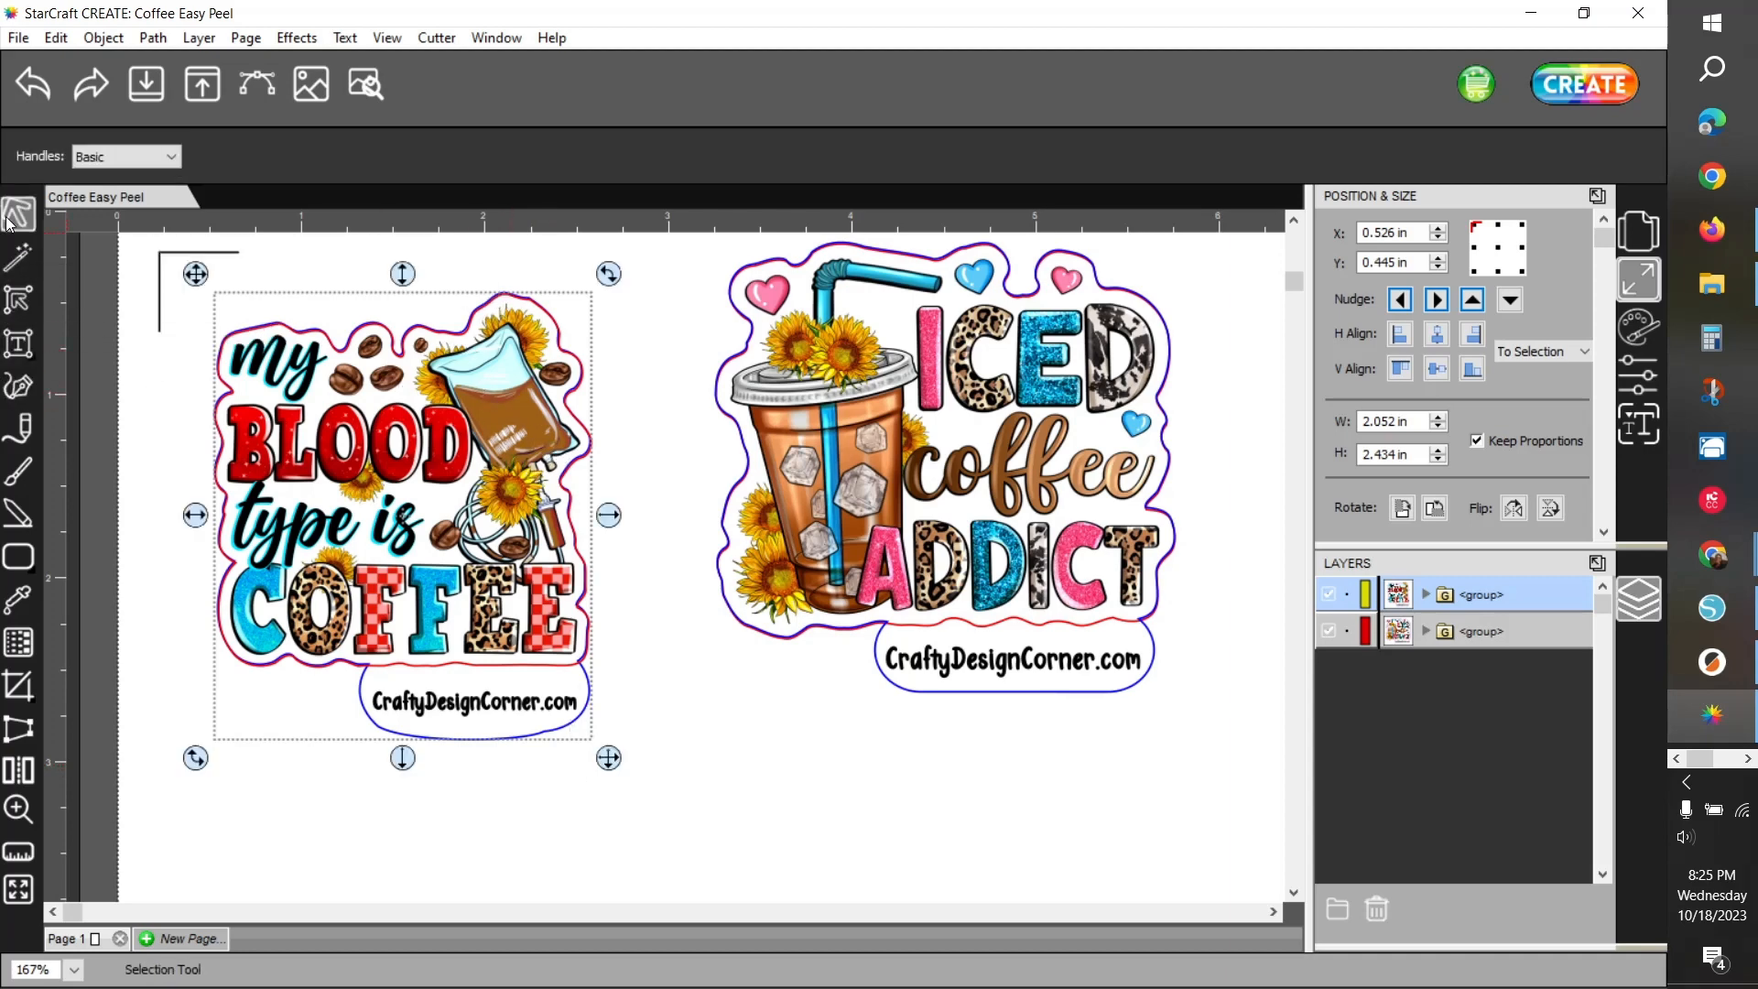
pyautogui.moveTo(474, 495); pyautogui.dragTo(436, 455)
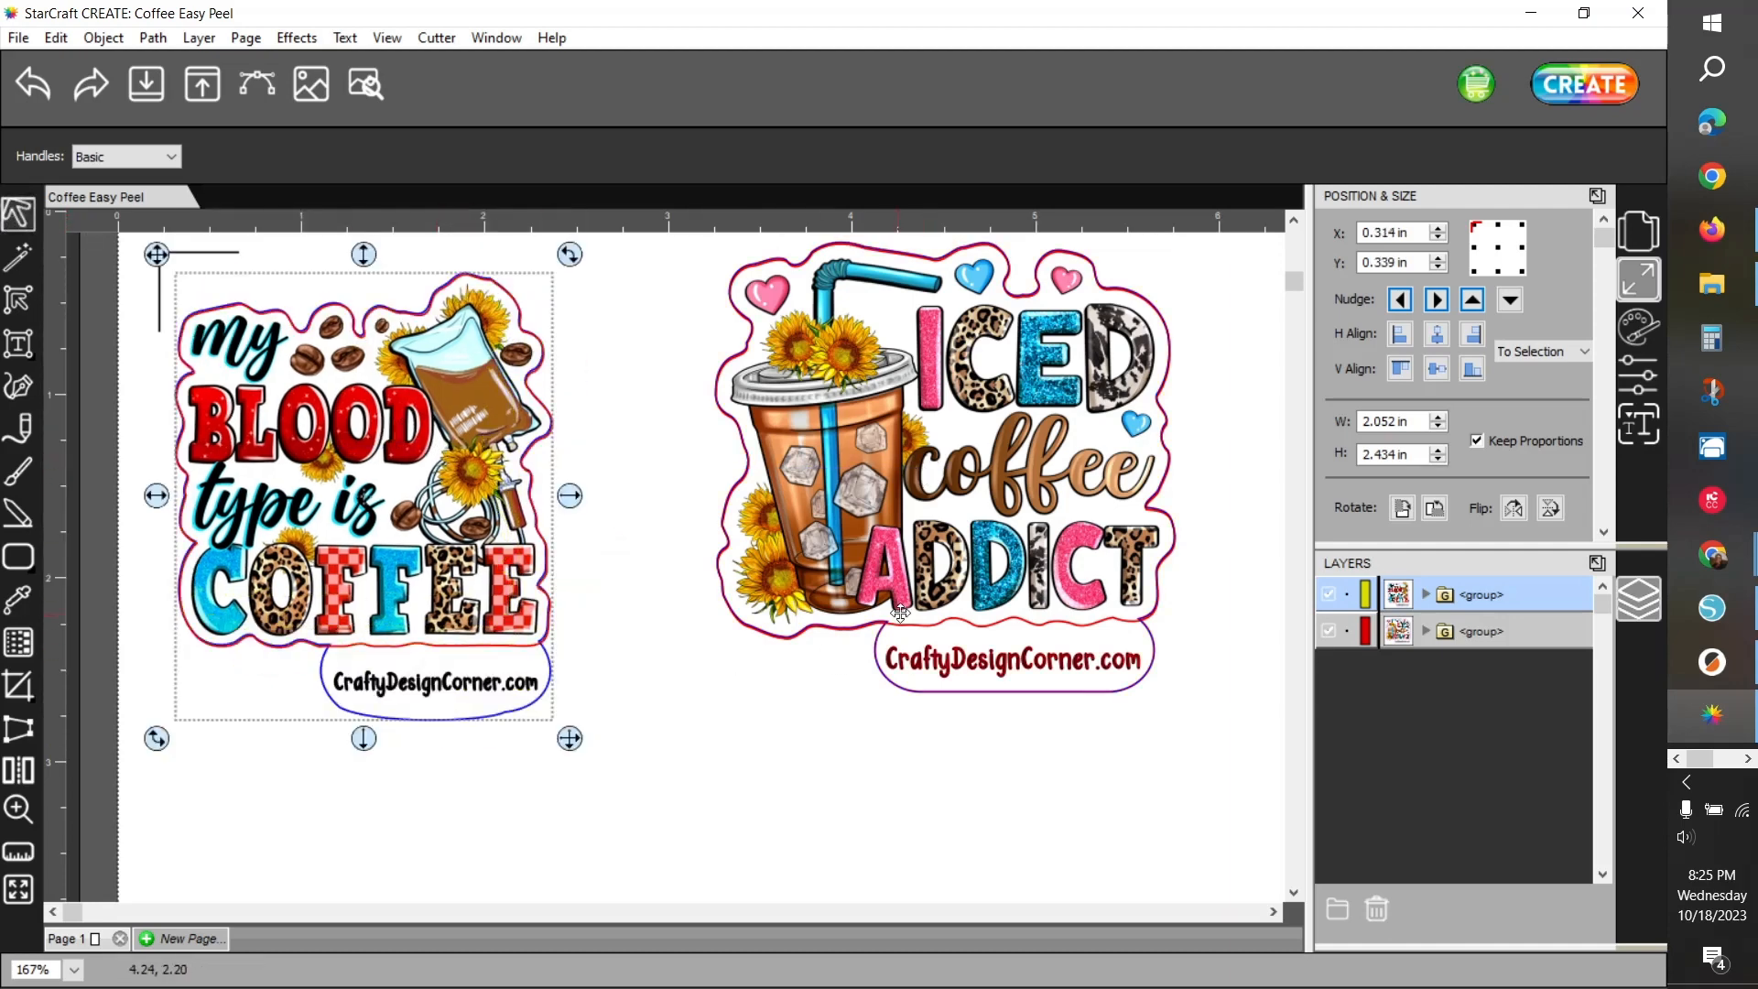
pyautogui.moveTo(884, 481); pyautogui.dragTo(769, 508)
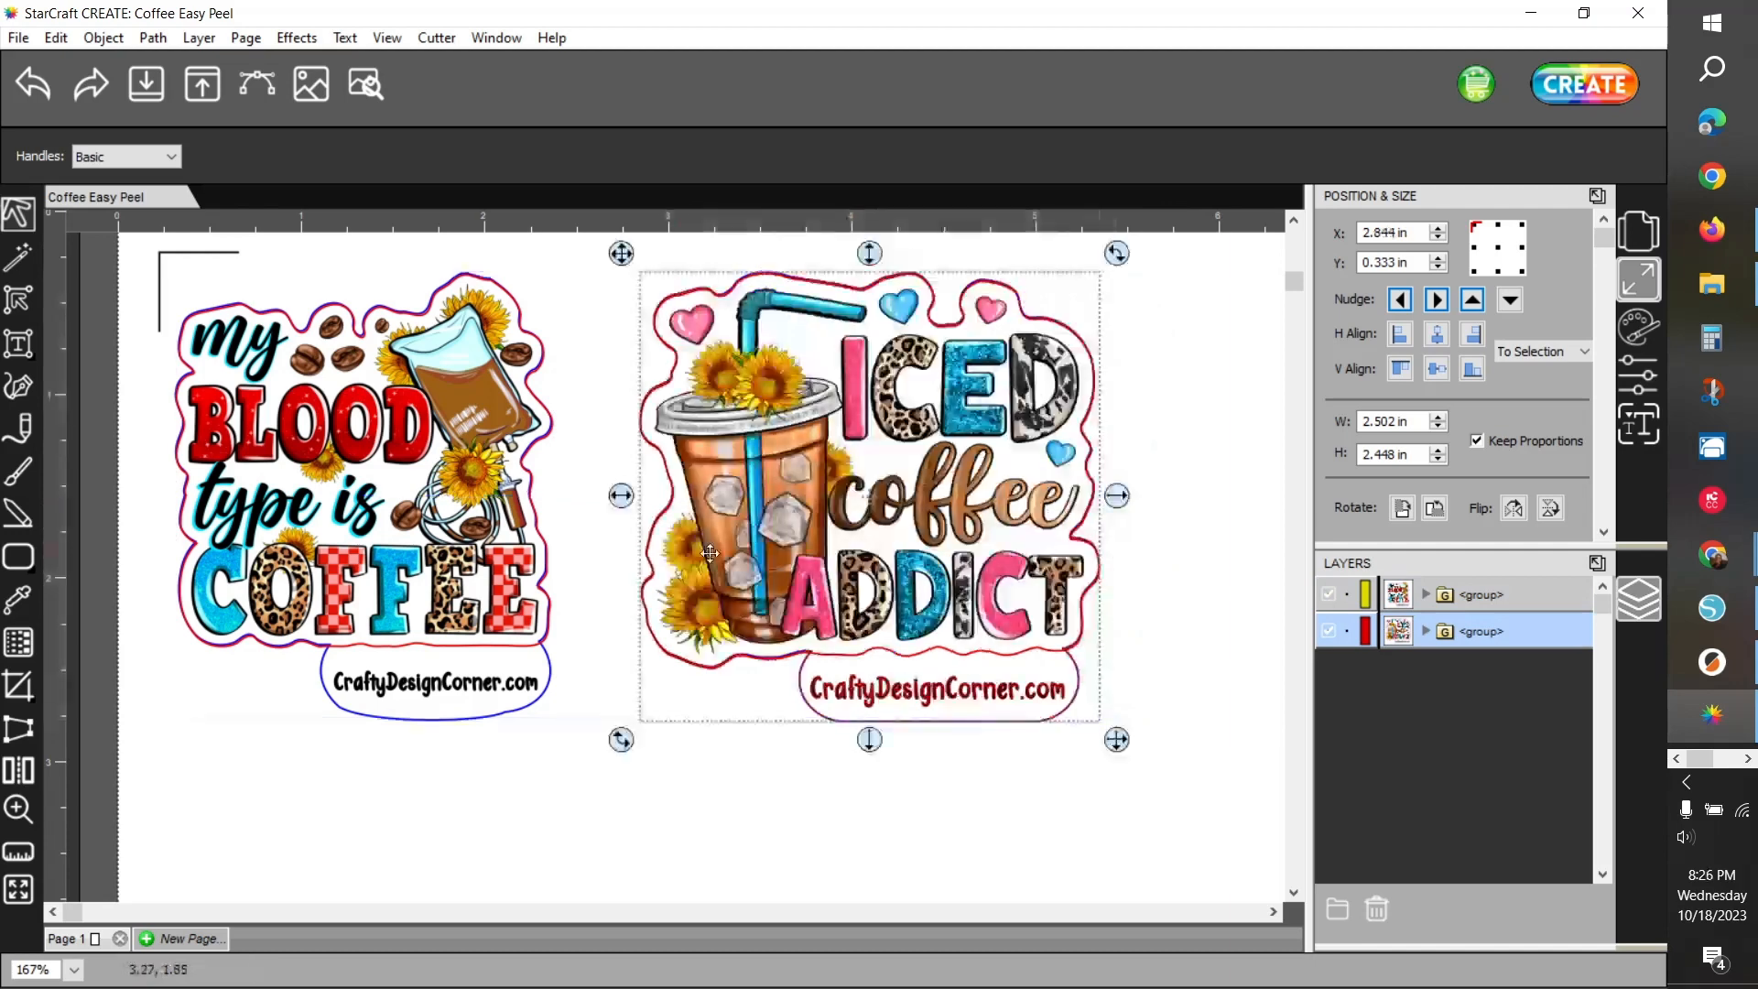
pyautogui.click(16, 809)
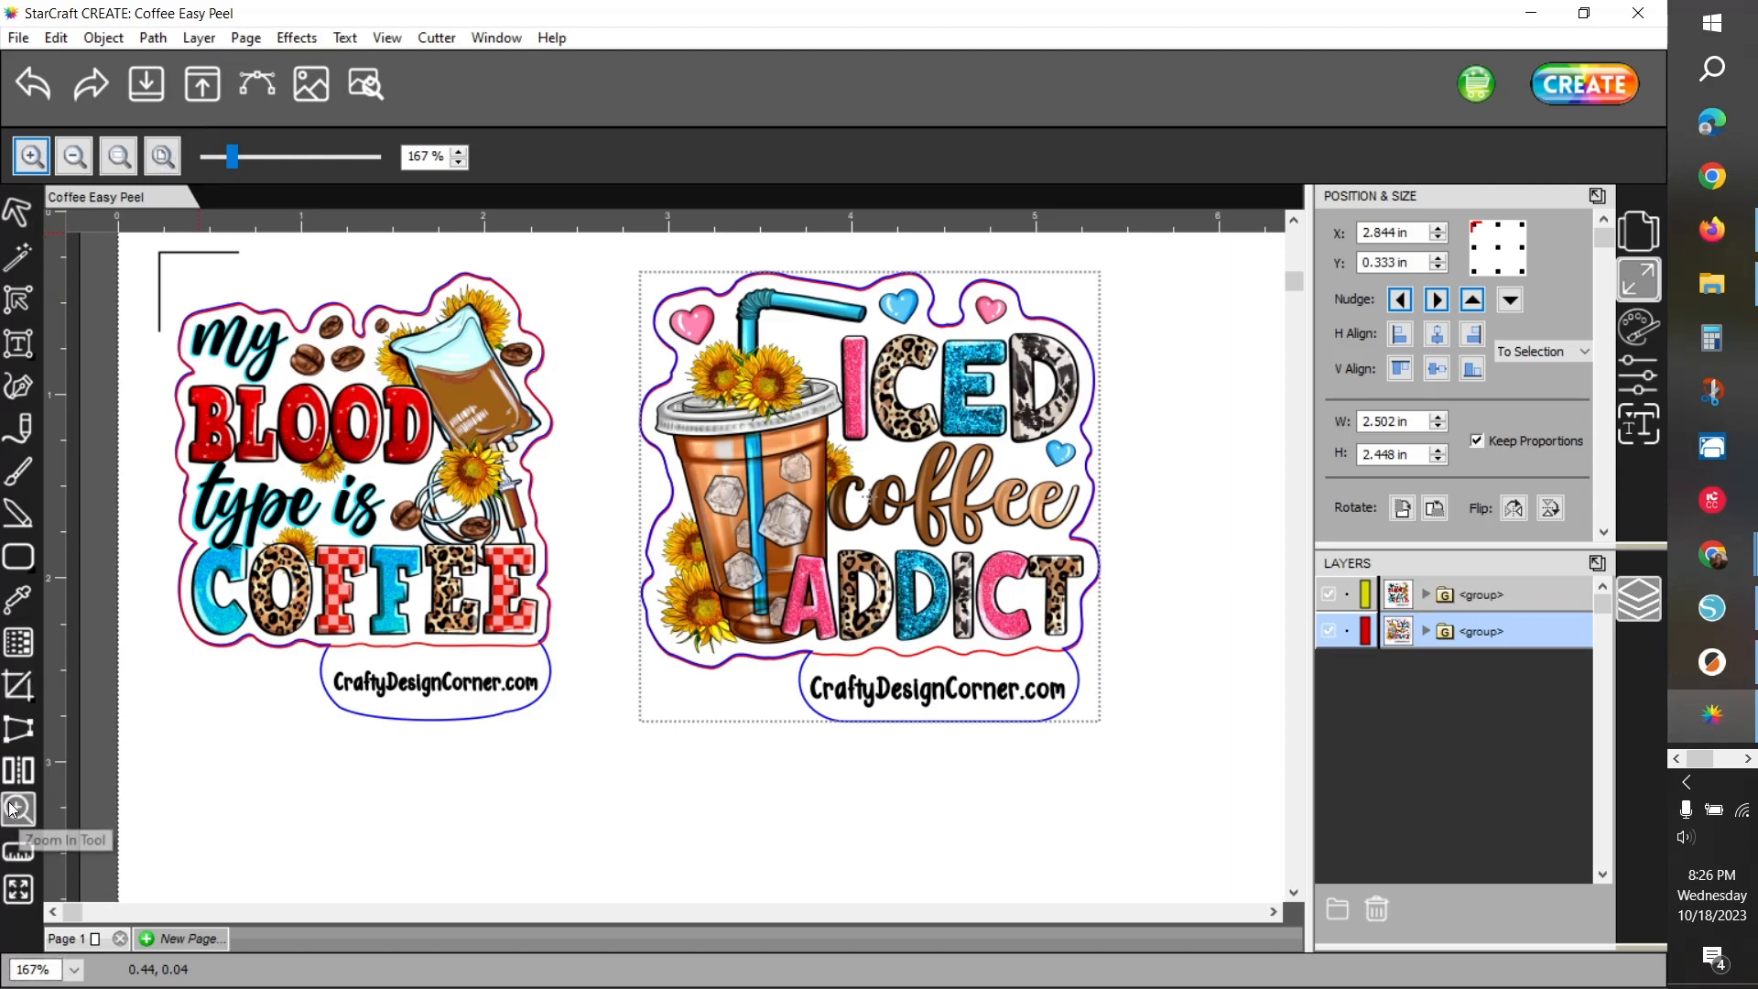
pyautogui.click(73, 158)
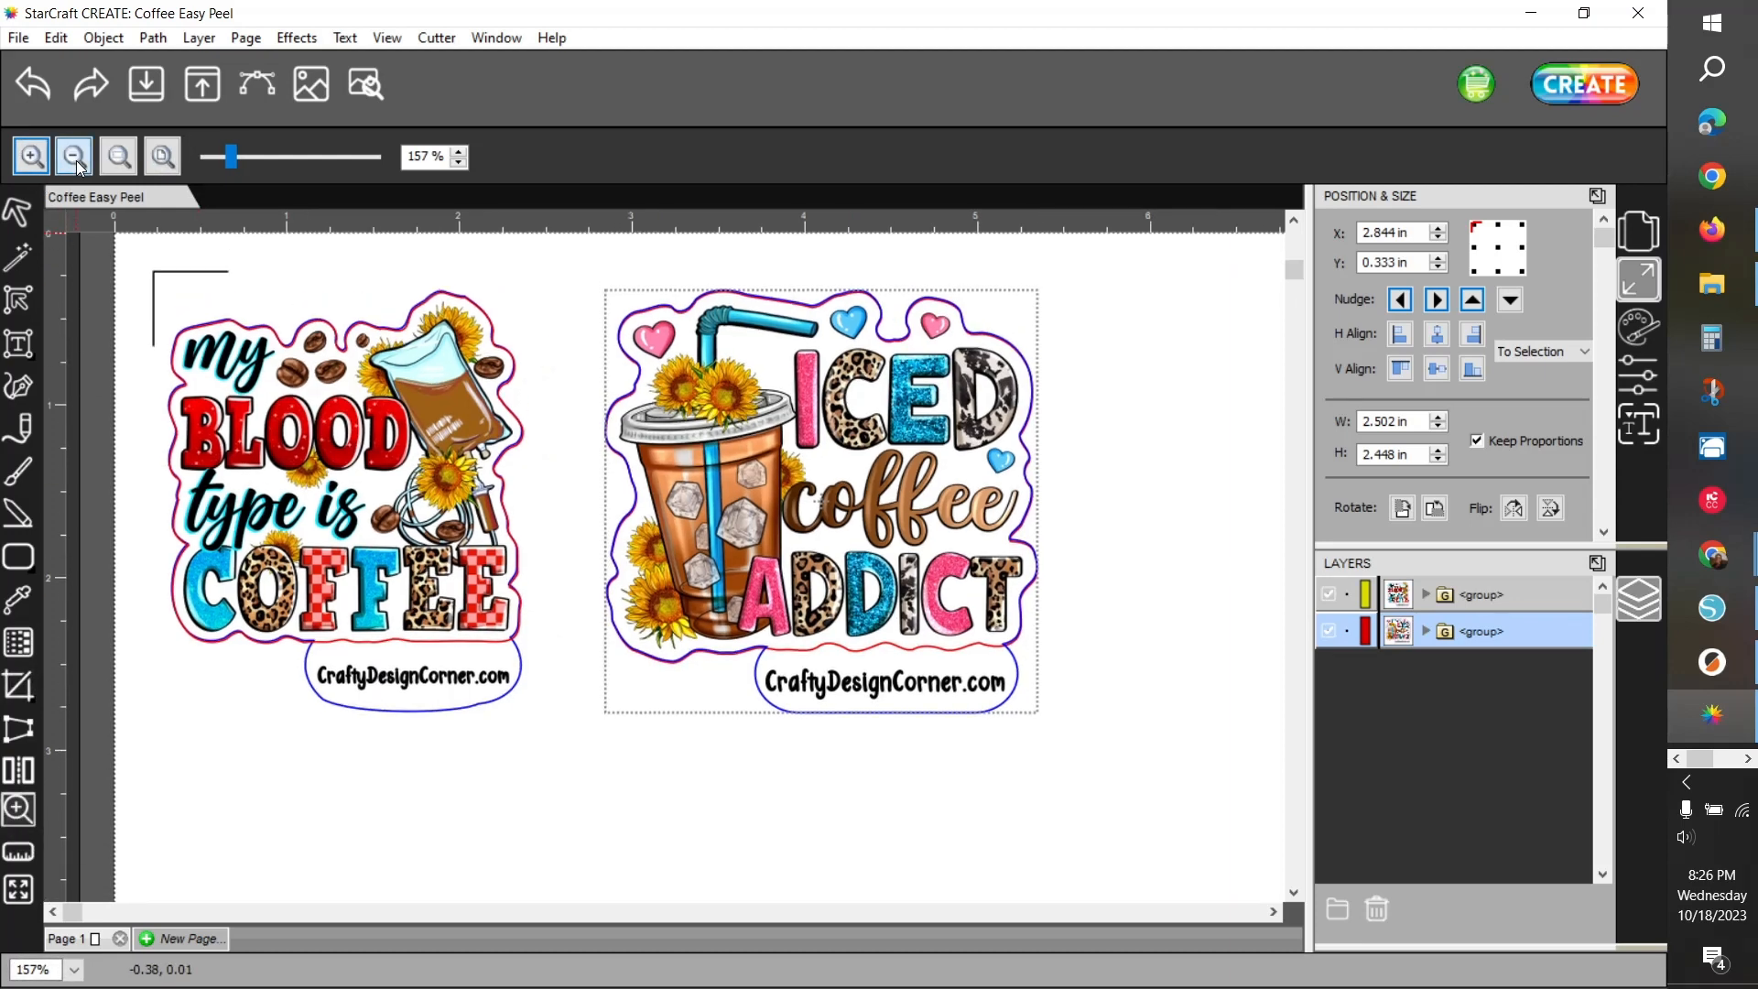
pyautogui.click(73, 158)
pyautogui.click(74, 157)
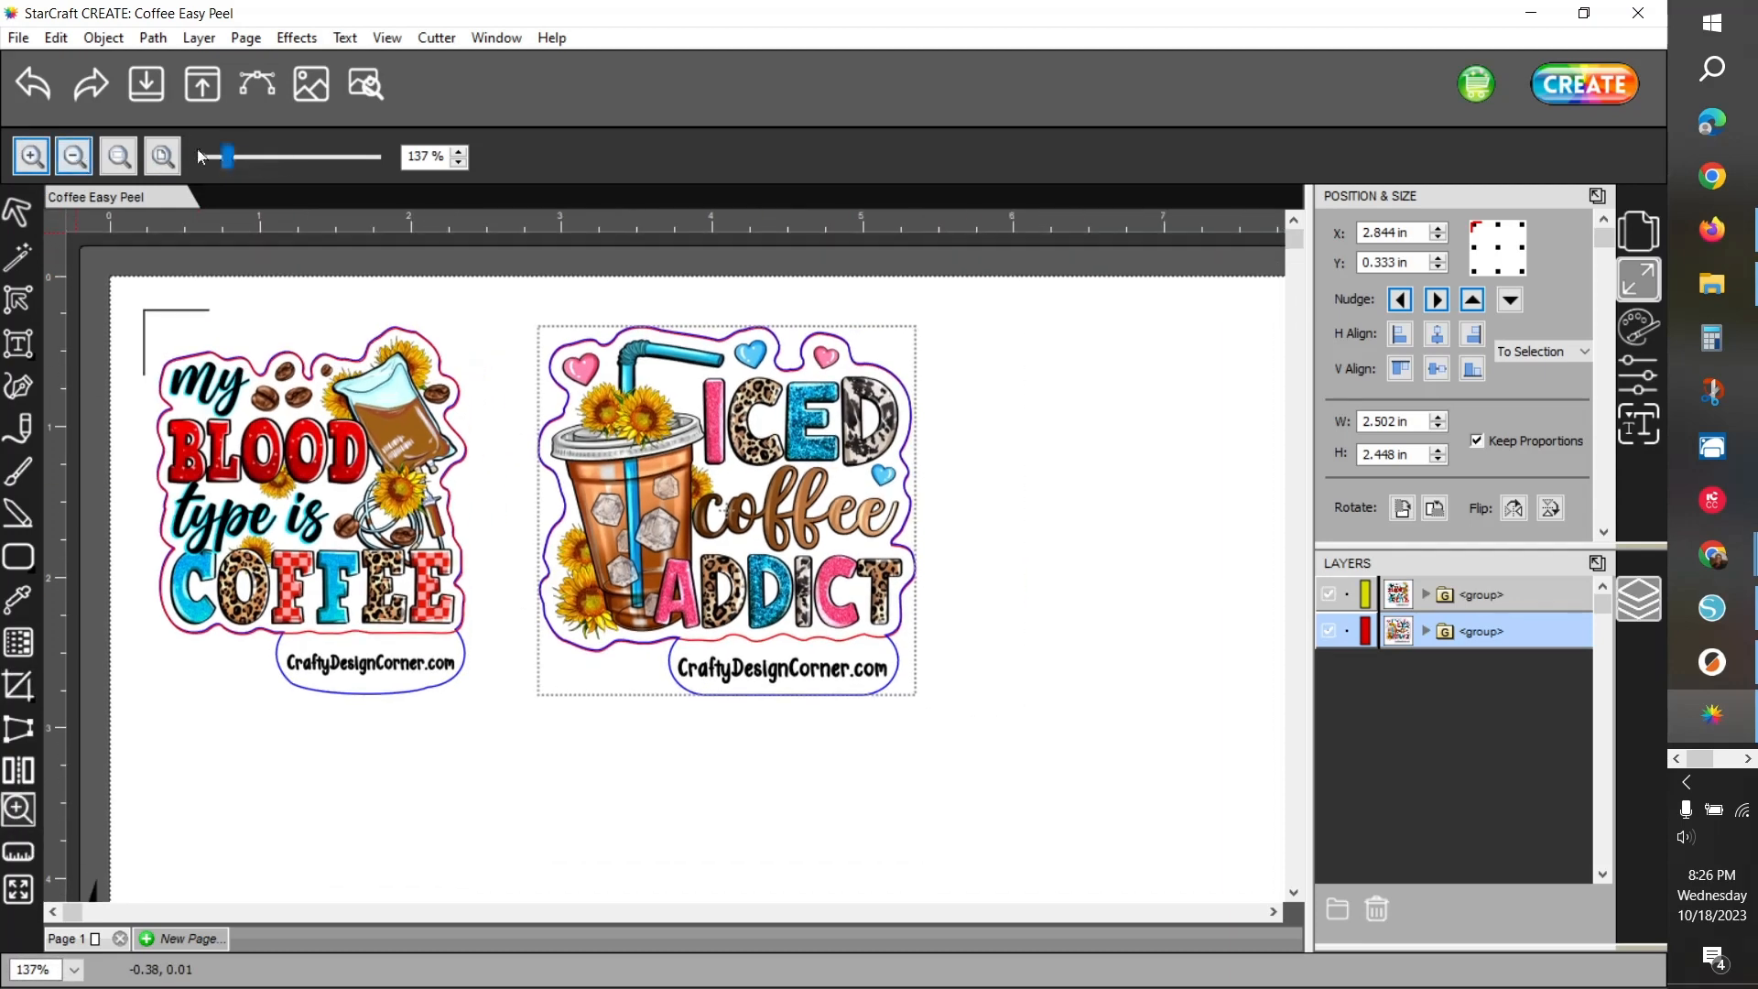
pyautogui.click(73, 158)
pyautogui.click(73, 158)
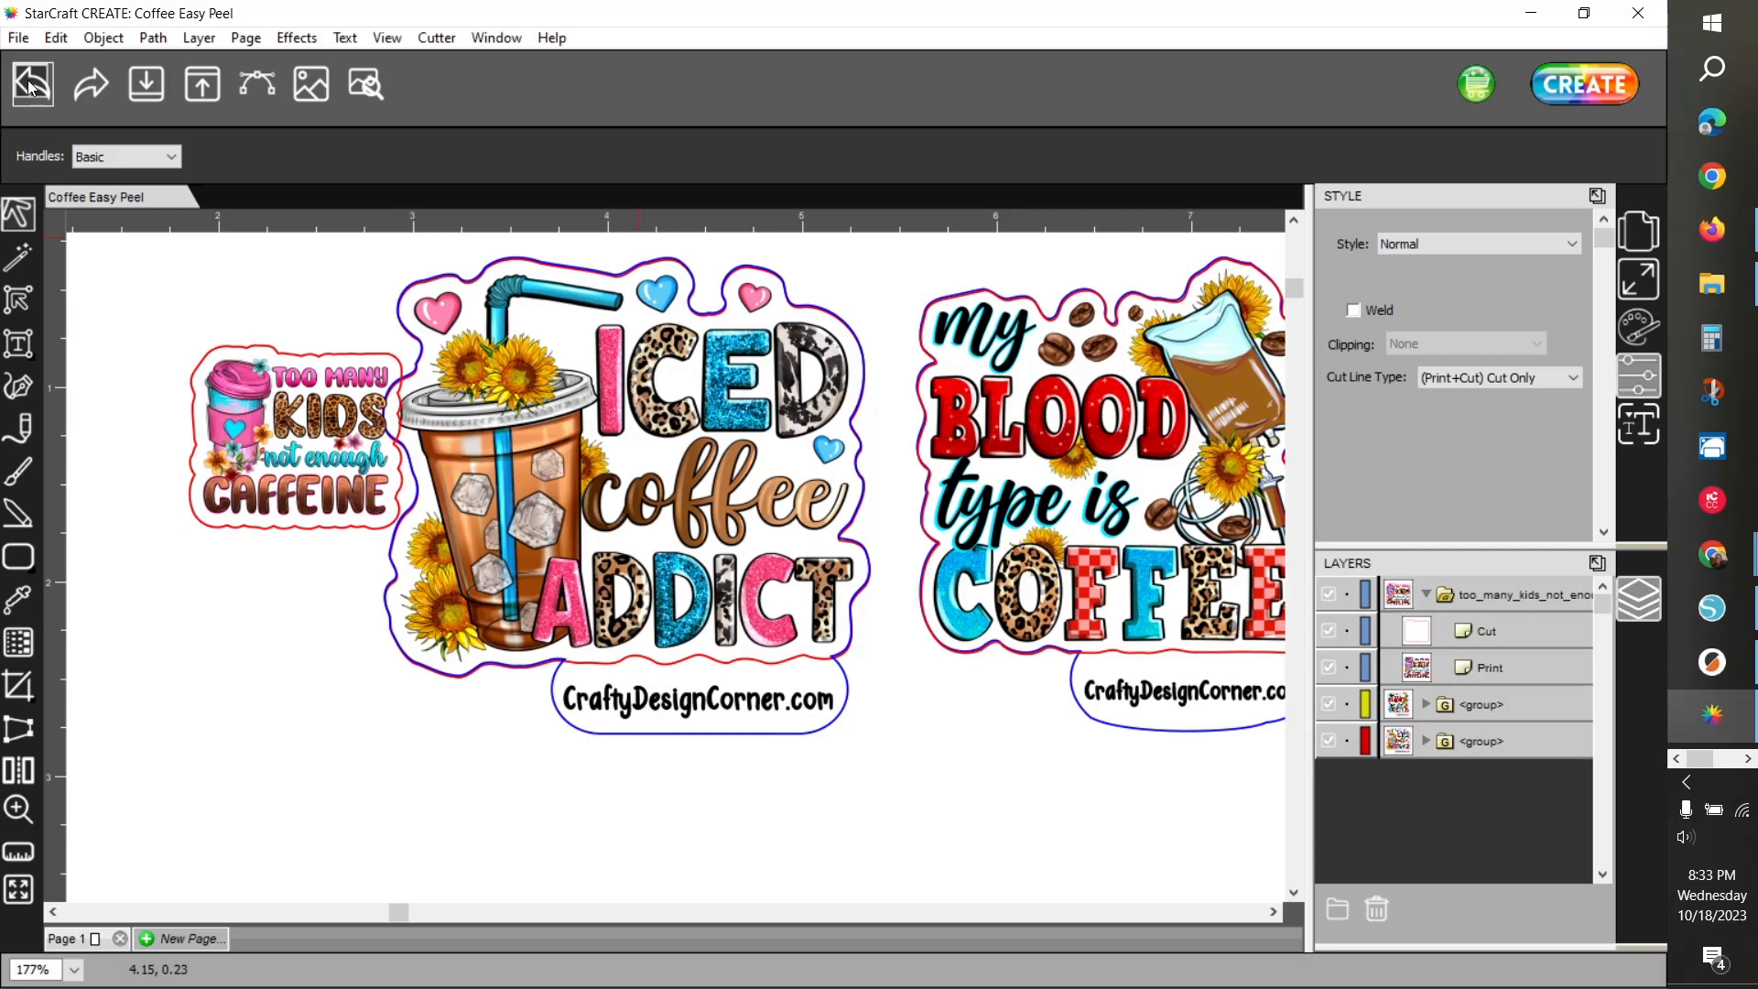
# Undo the last change
pyautogui.click(30, 87)
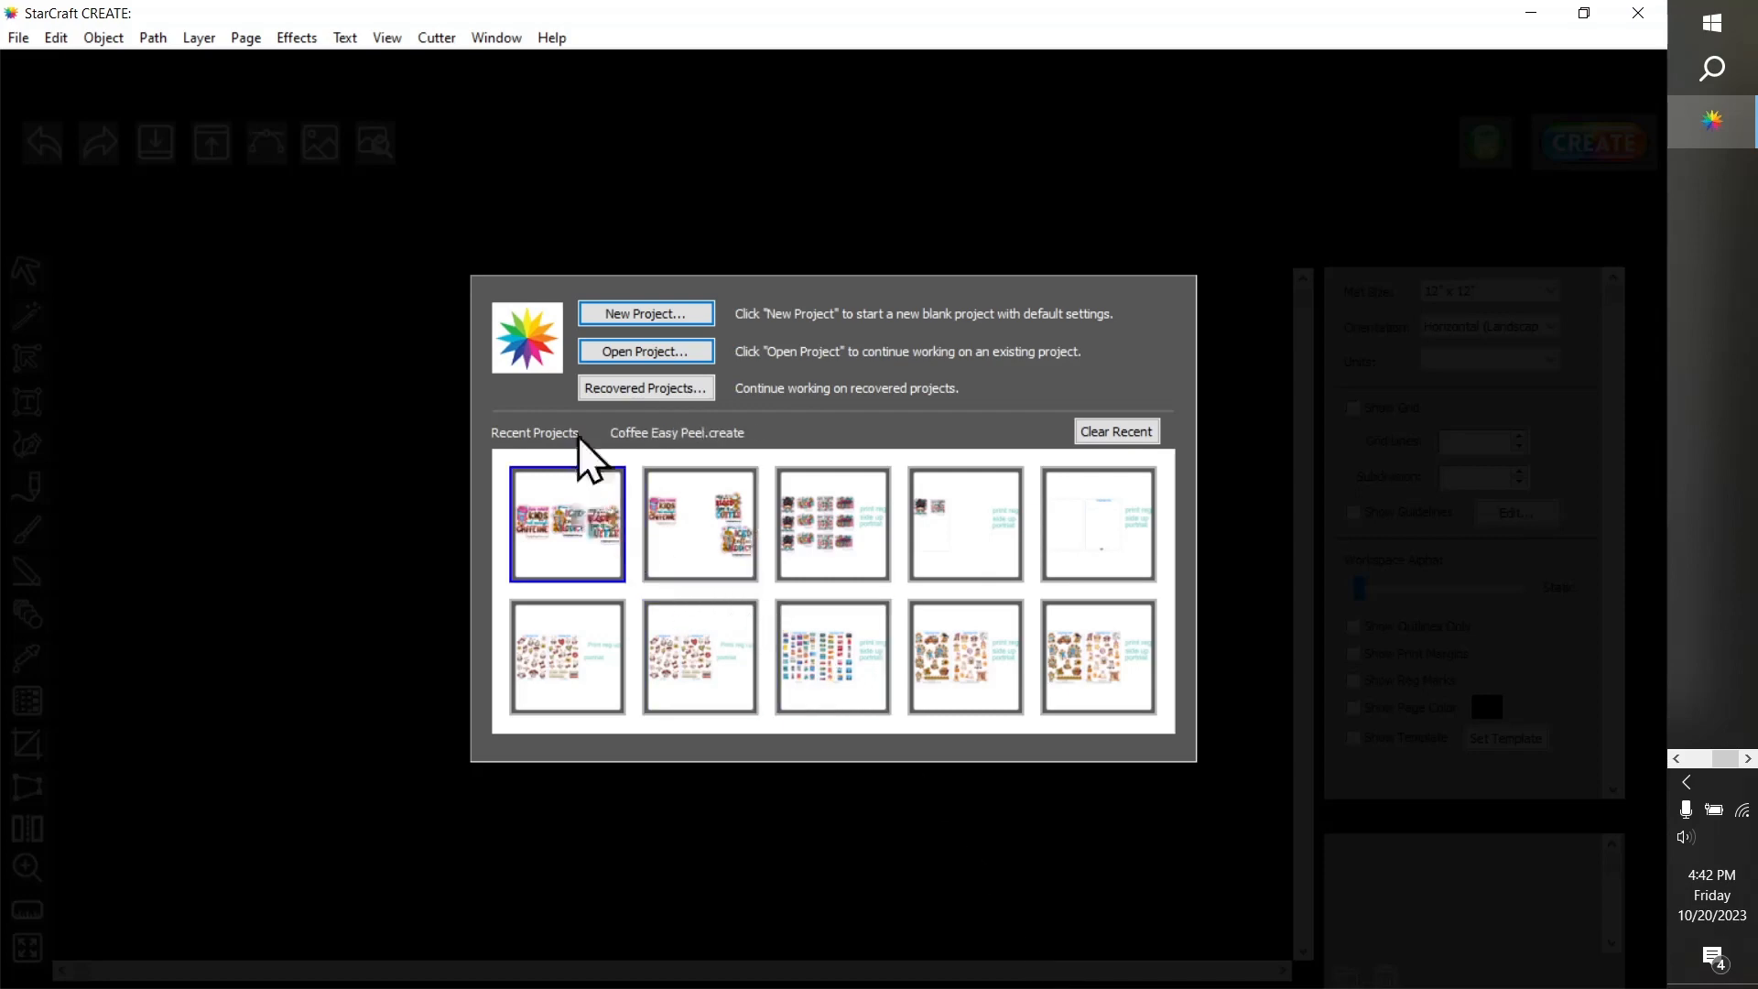
# Try to open the Coffee Easy Peel project from the CDC Sticker Sheets folder
pyautogui.click(618, 350)
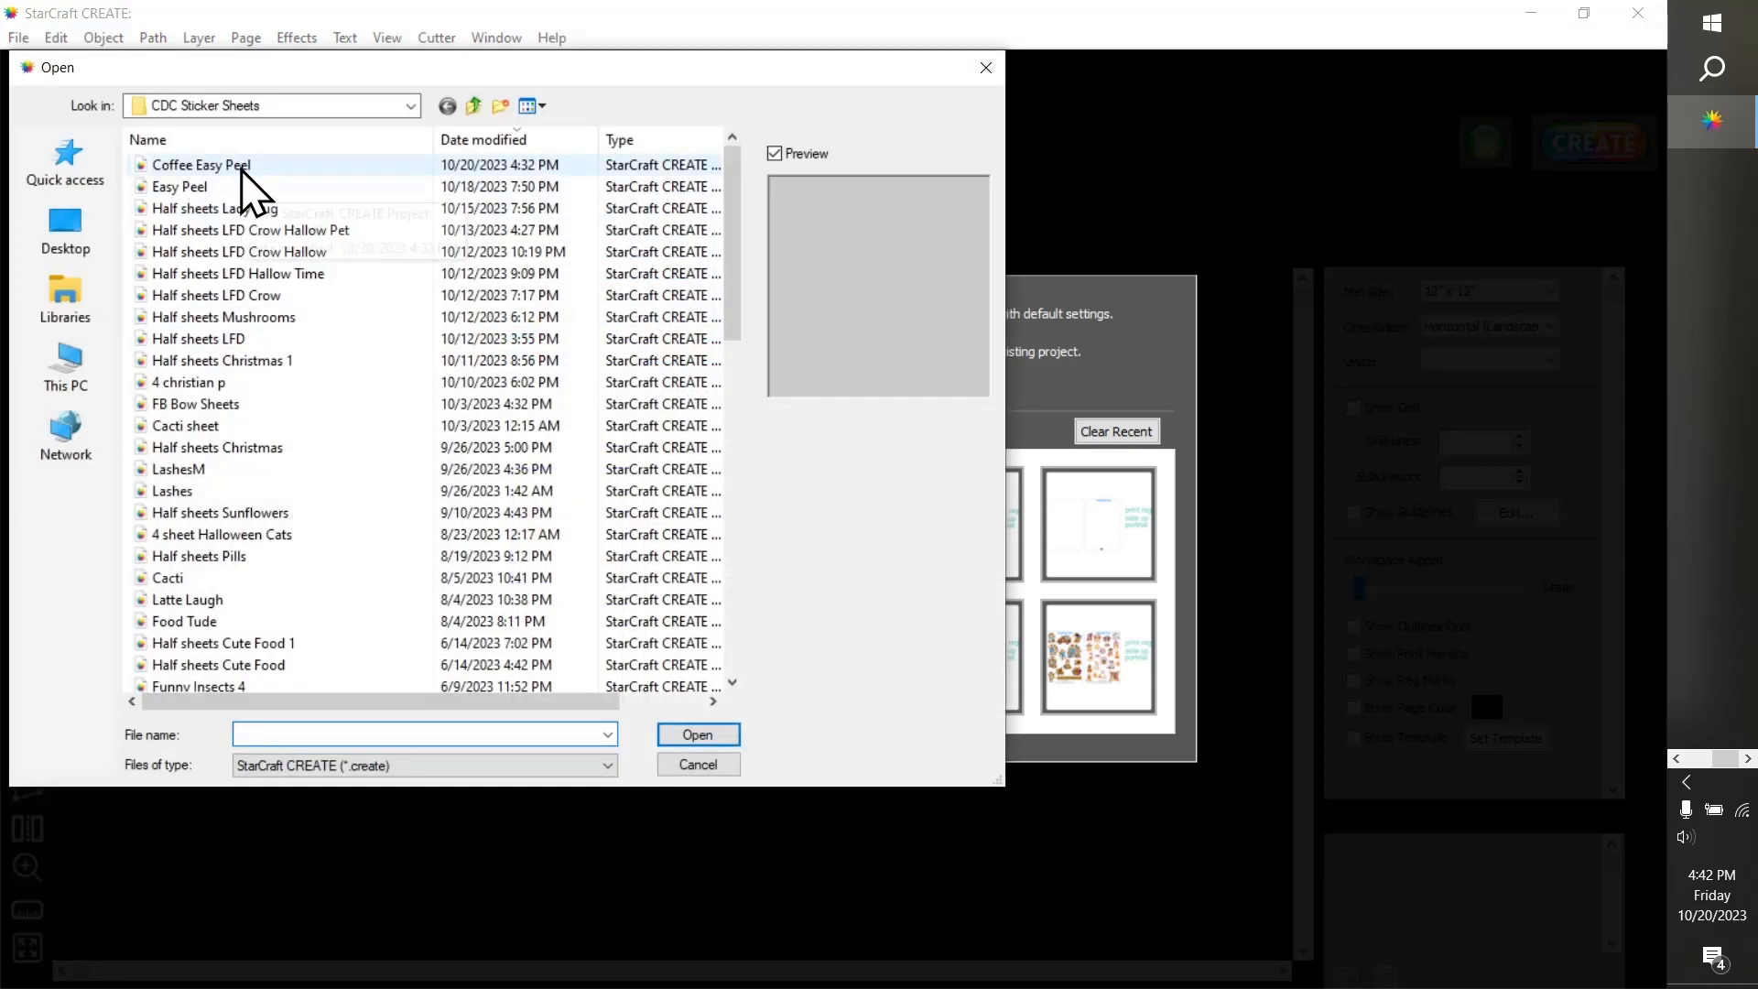
pyautogui.click(242, 166)
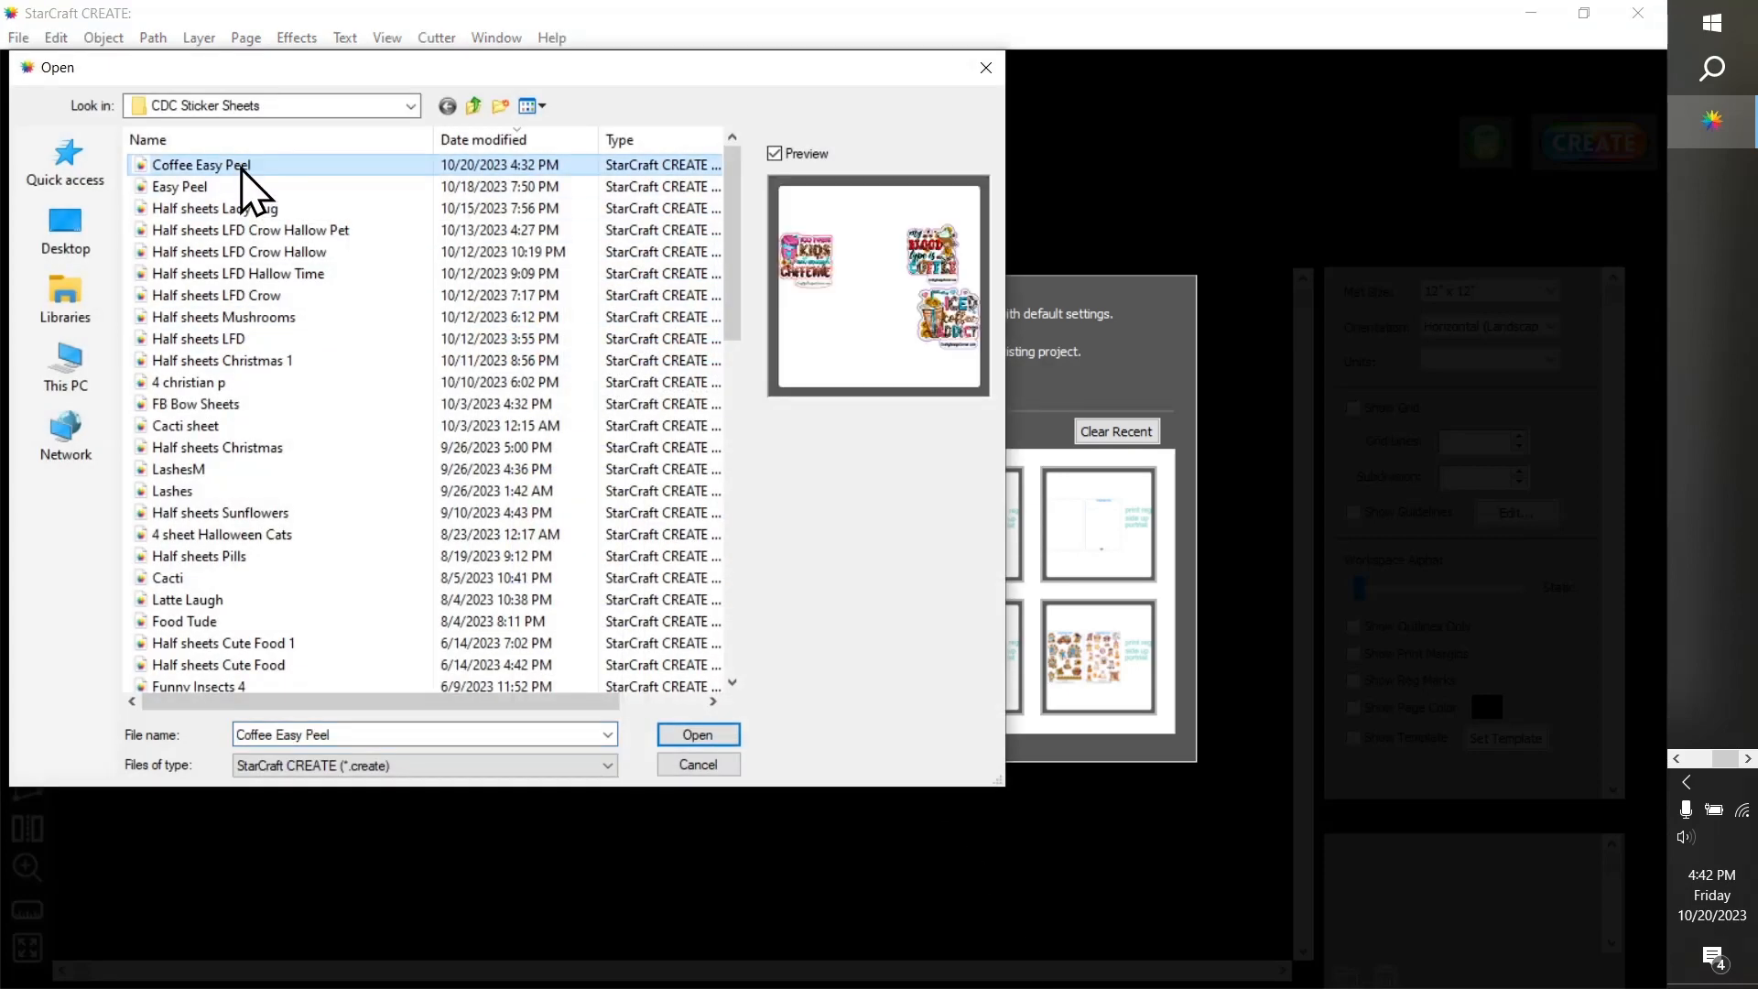
pyautogui.click(678, 735)
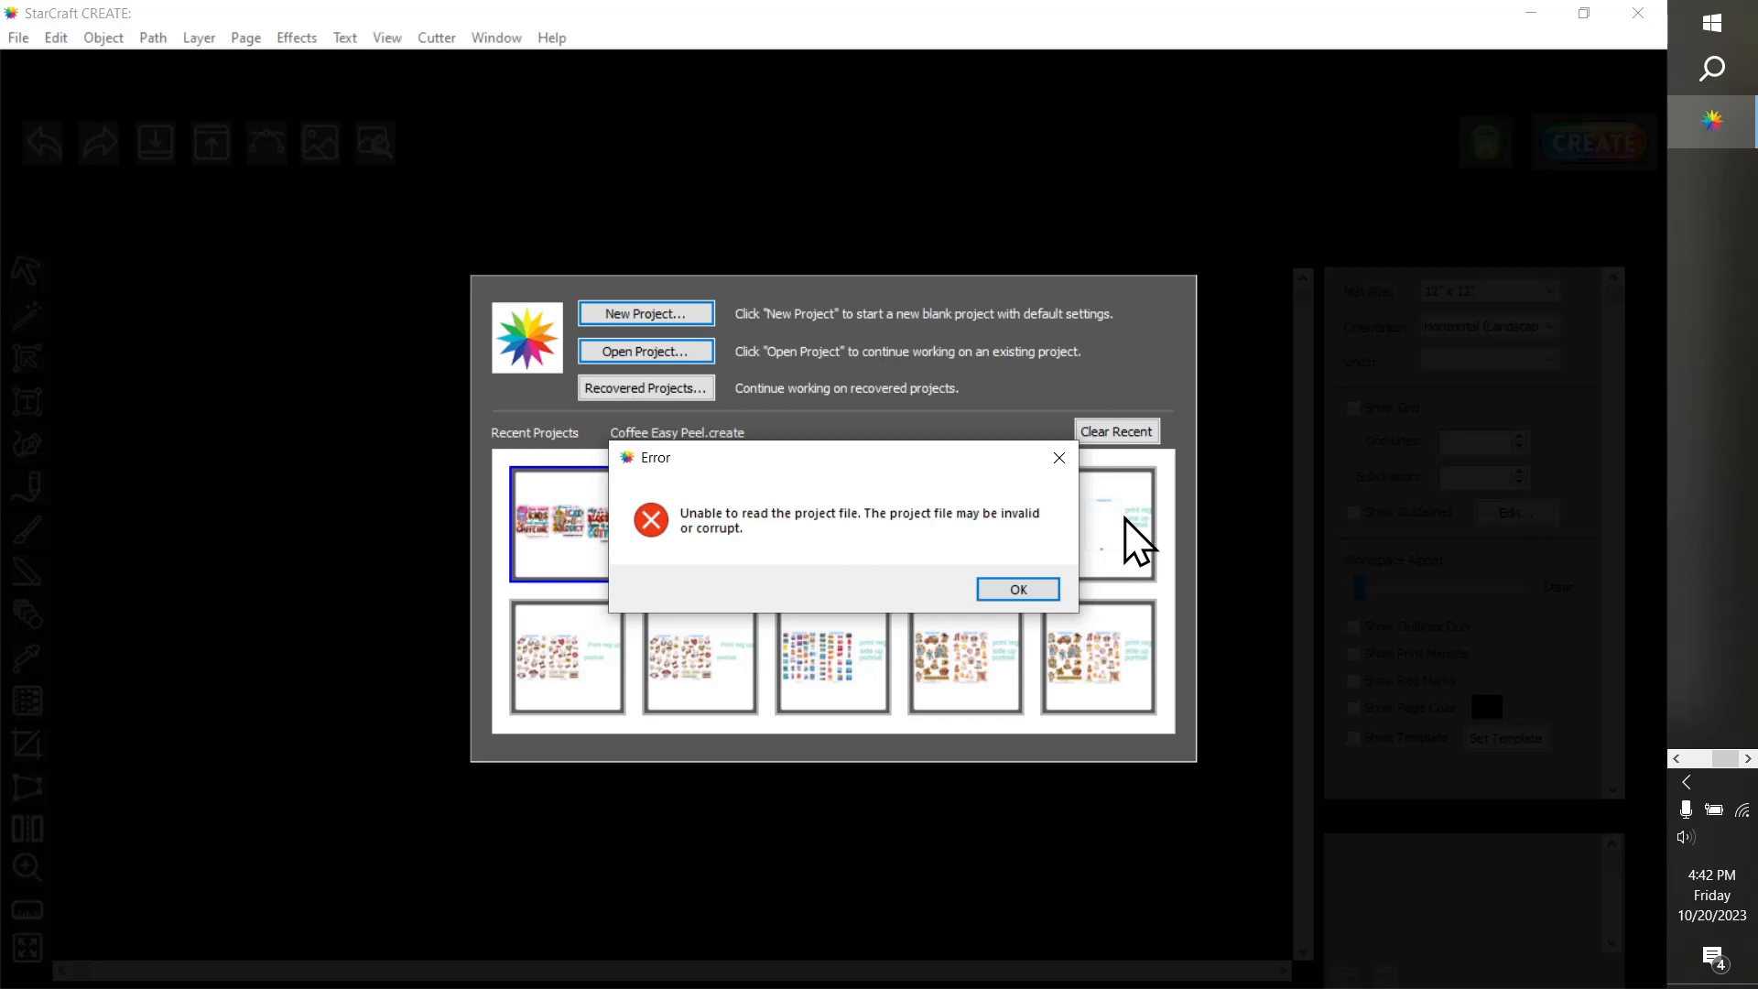
pyautogui.click(1014, 590)
# Open the most recent Coffee Easy Peel project and save it as Coffee Easy Peel 3 in the CDC Sticker Sheet Backup folder
pyautogui.click(571, 527)
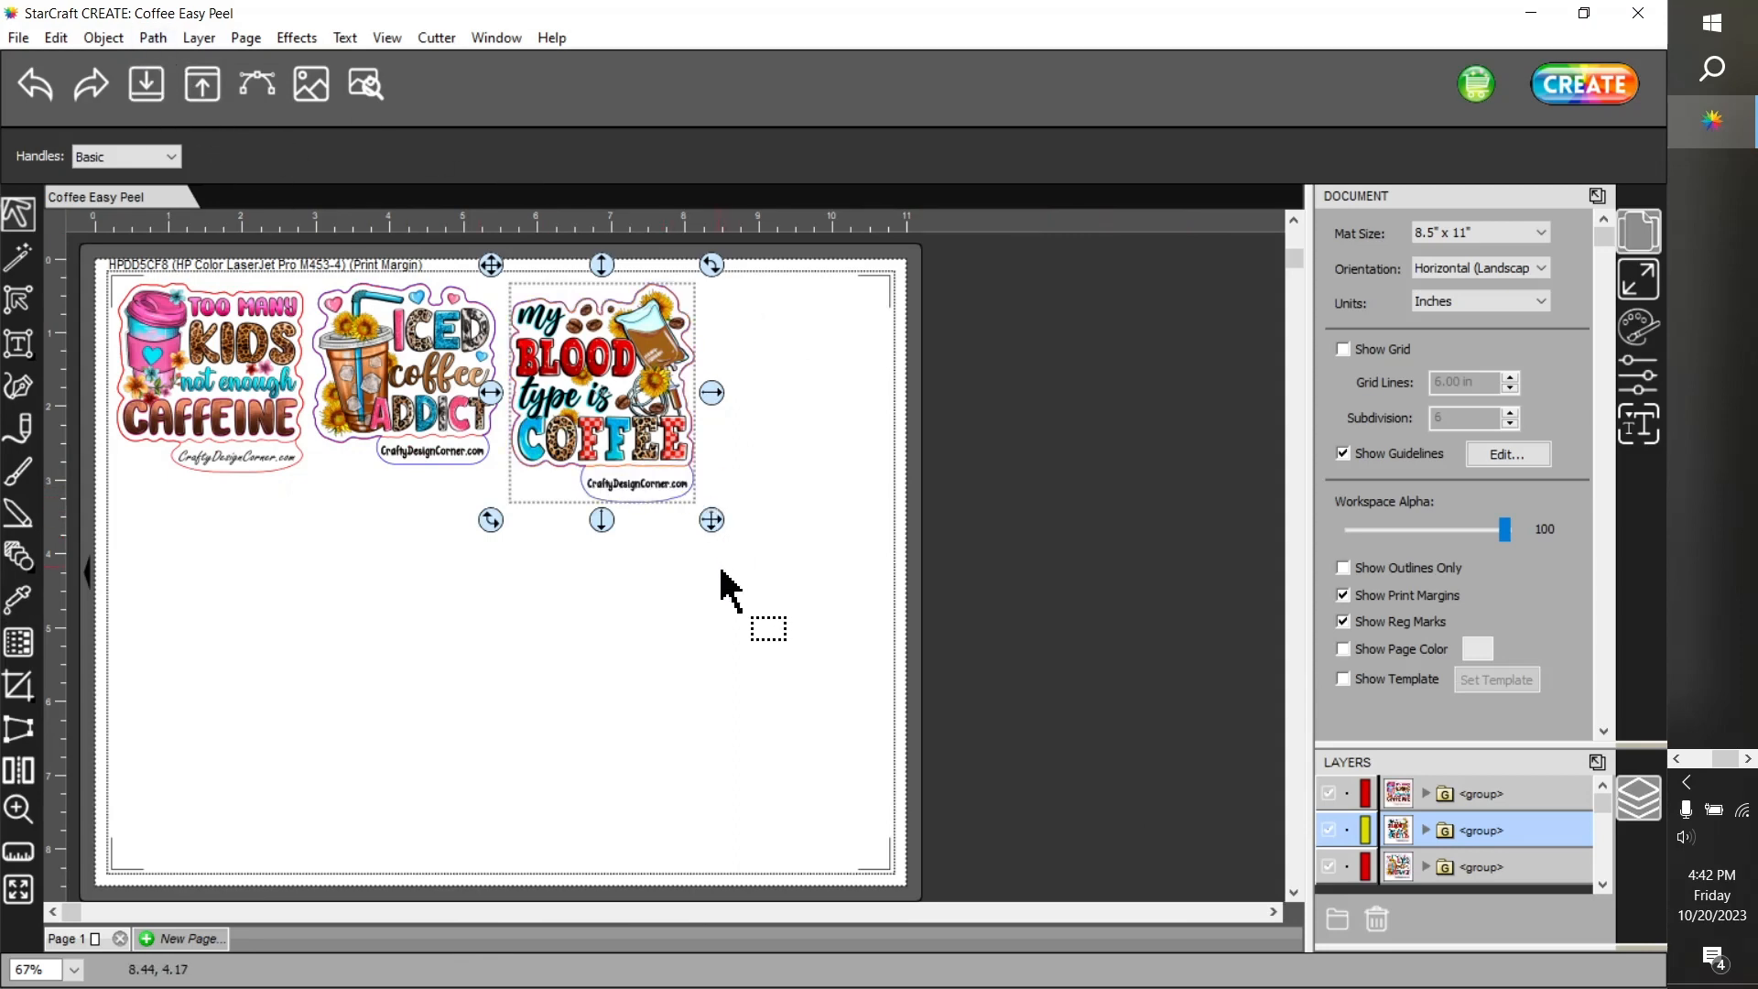
pyautogui.click(18, 38)
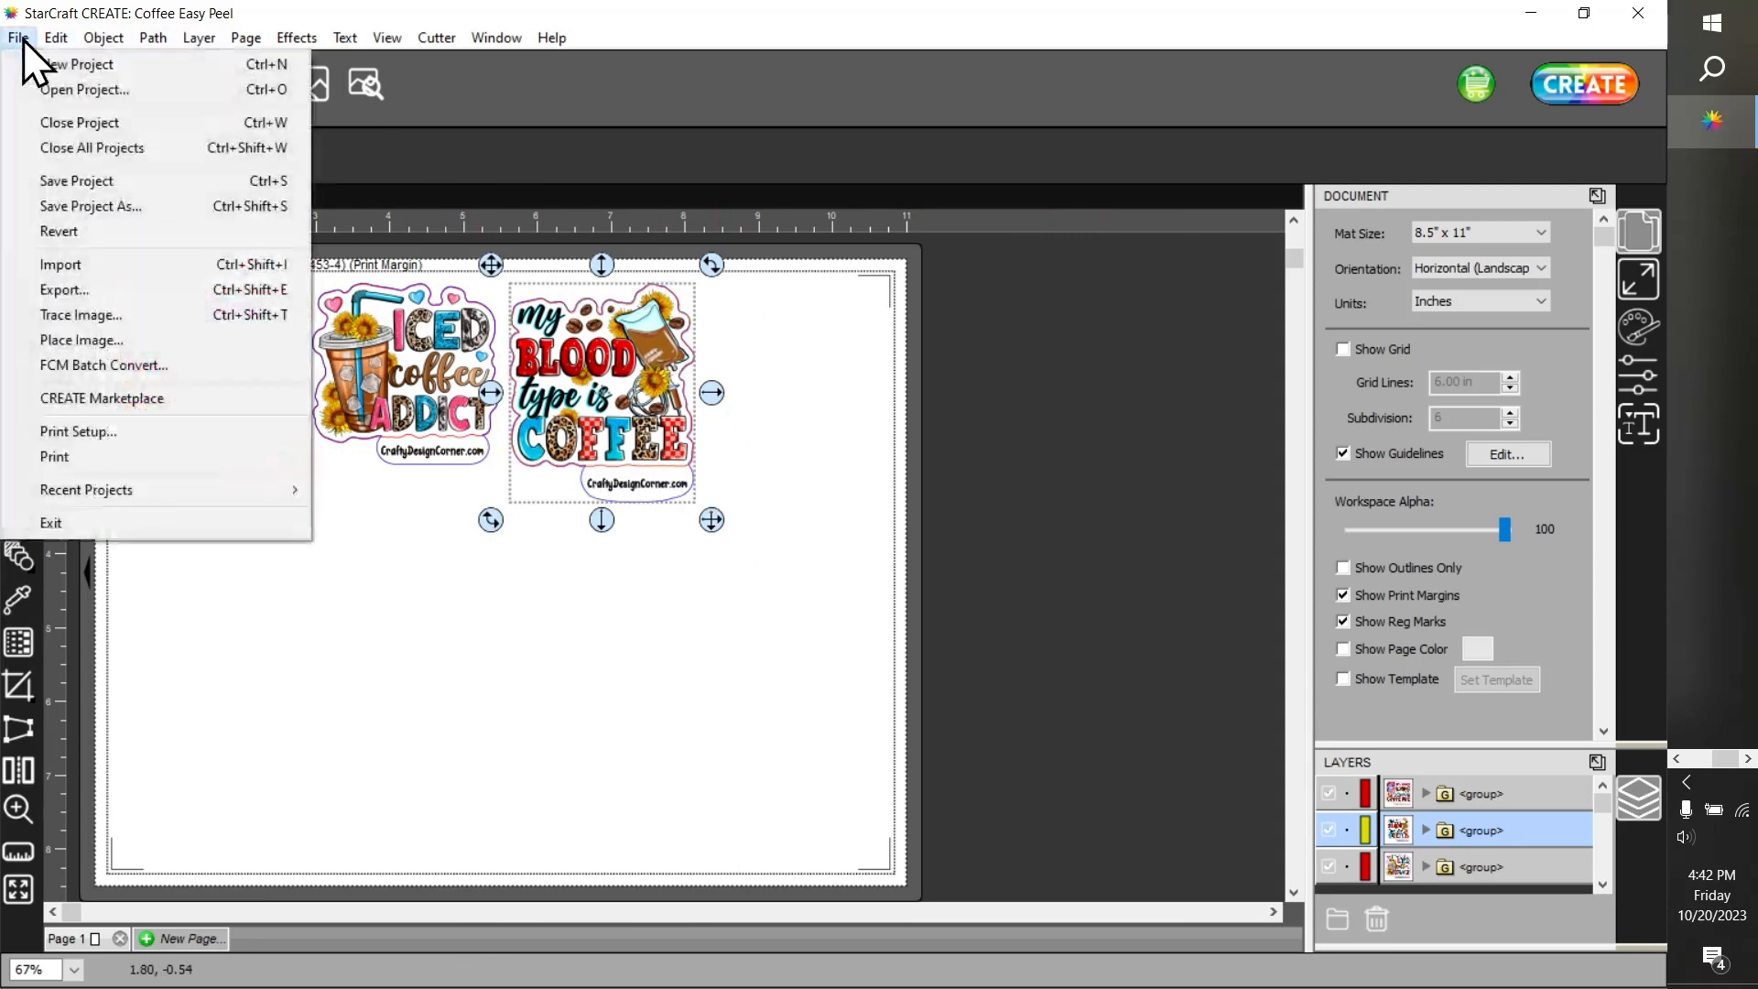
pyautogui.click(134, 206)
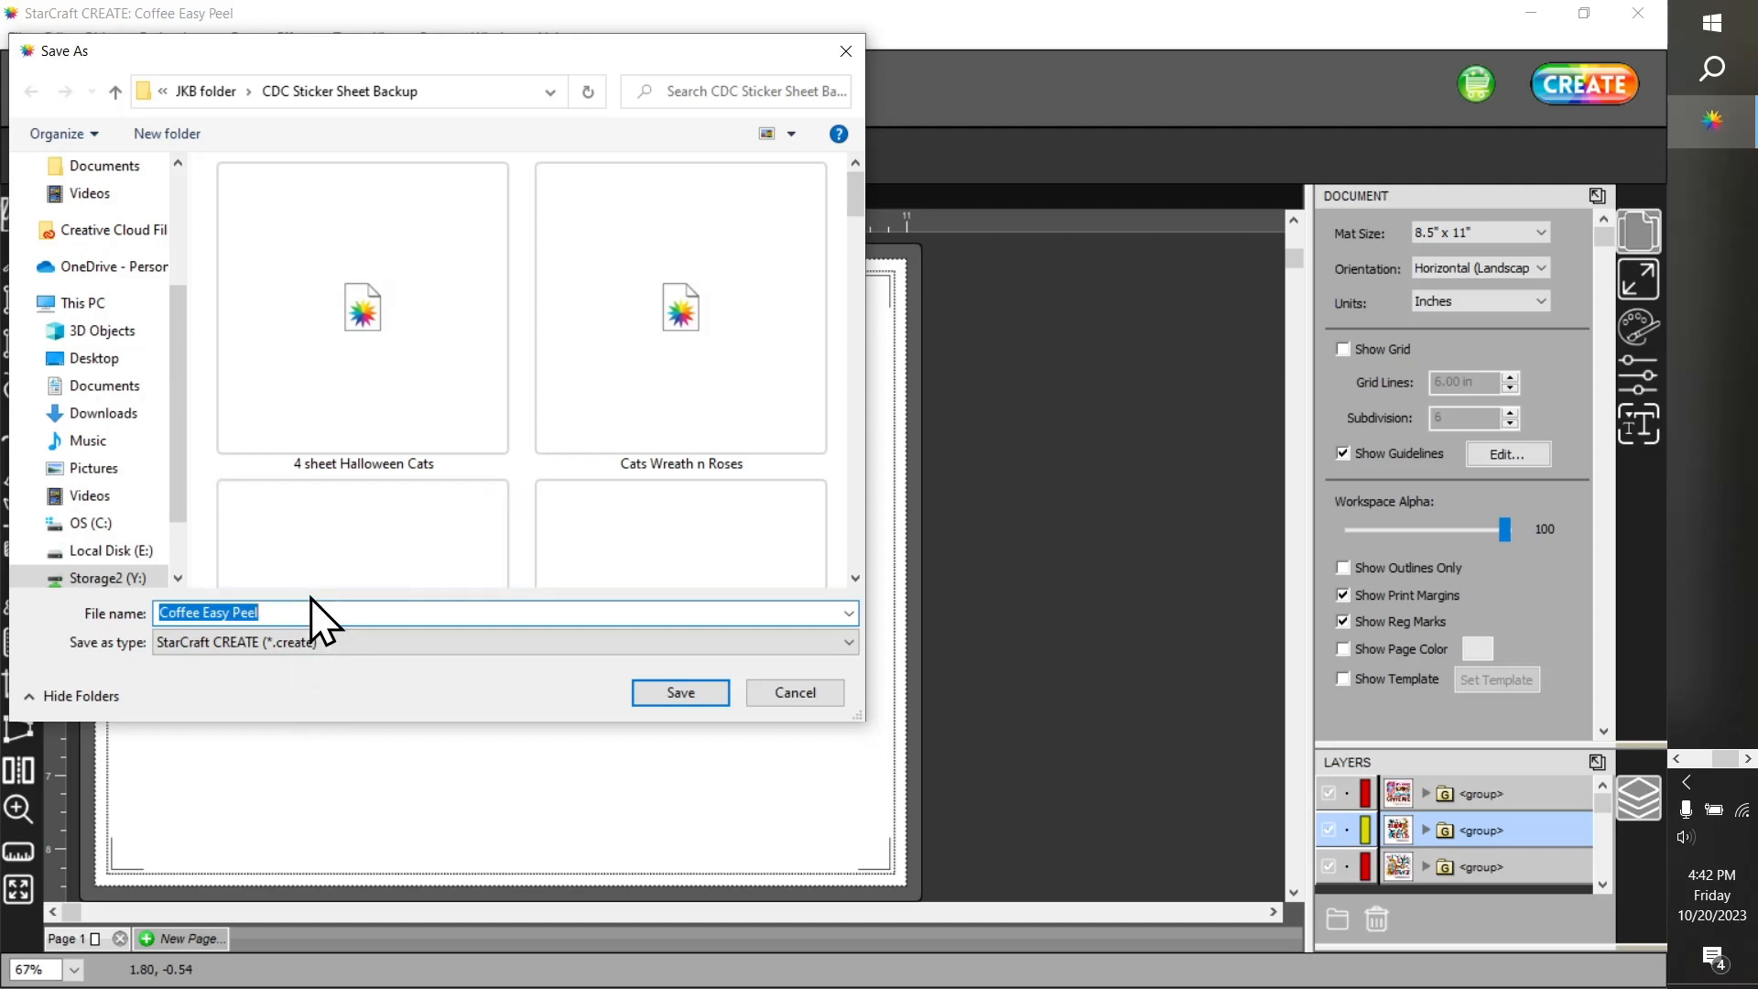
pyautogui.press('End')
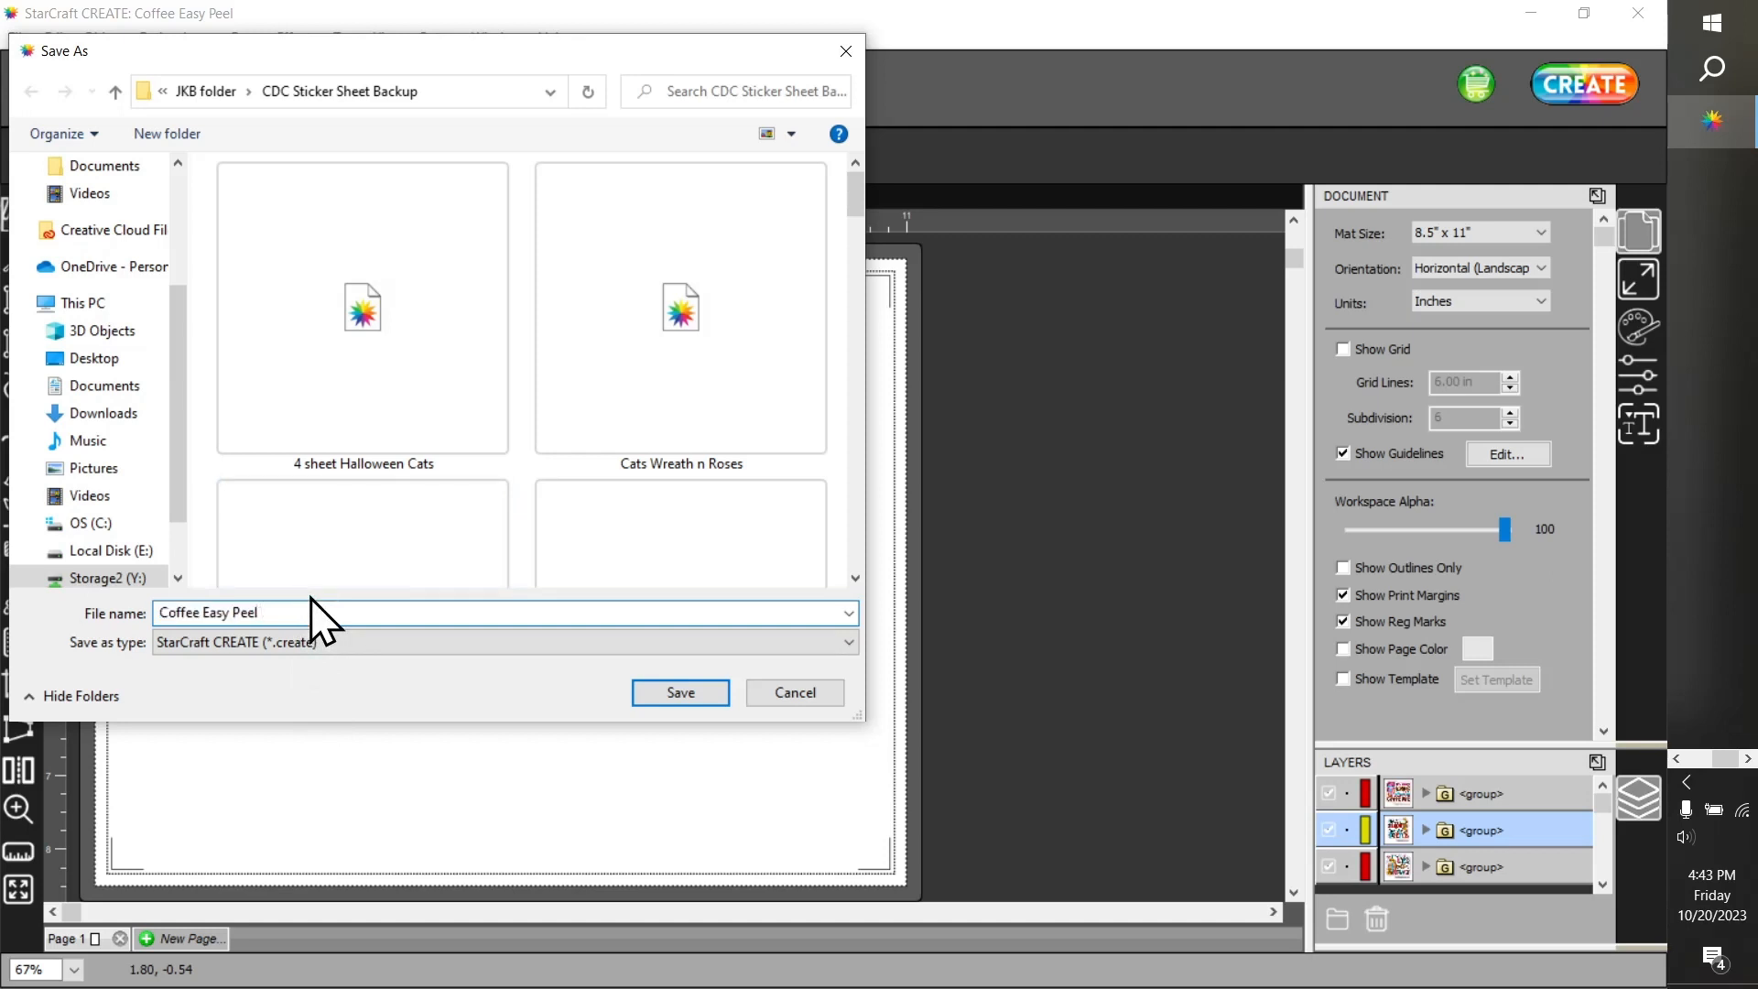
pyautogui.click(691, 699)
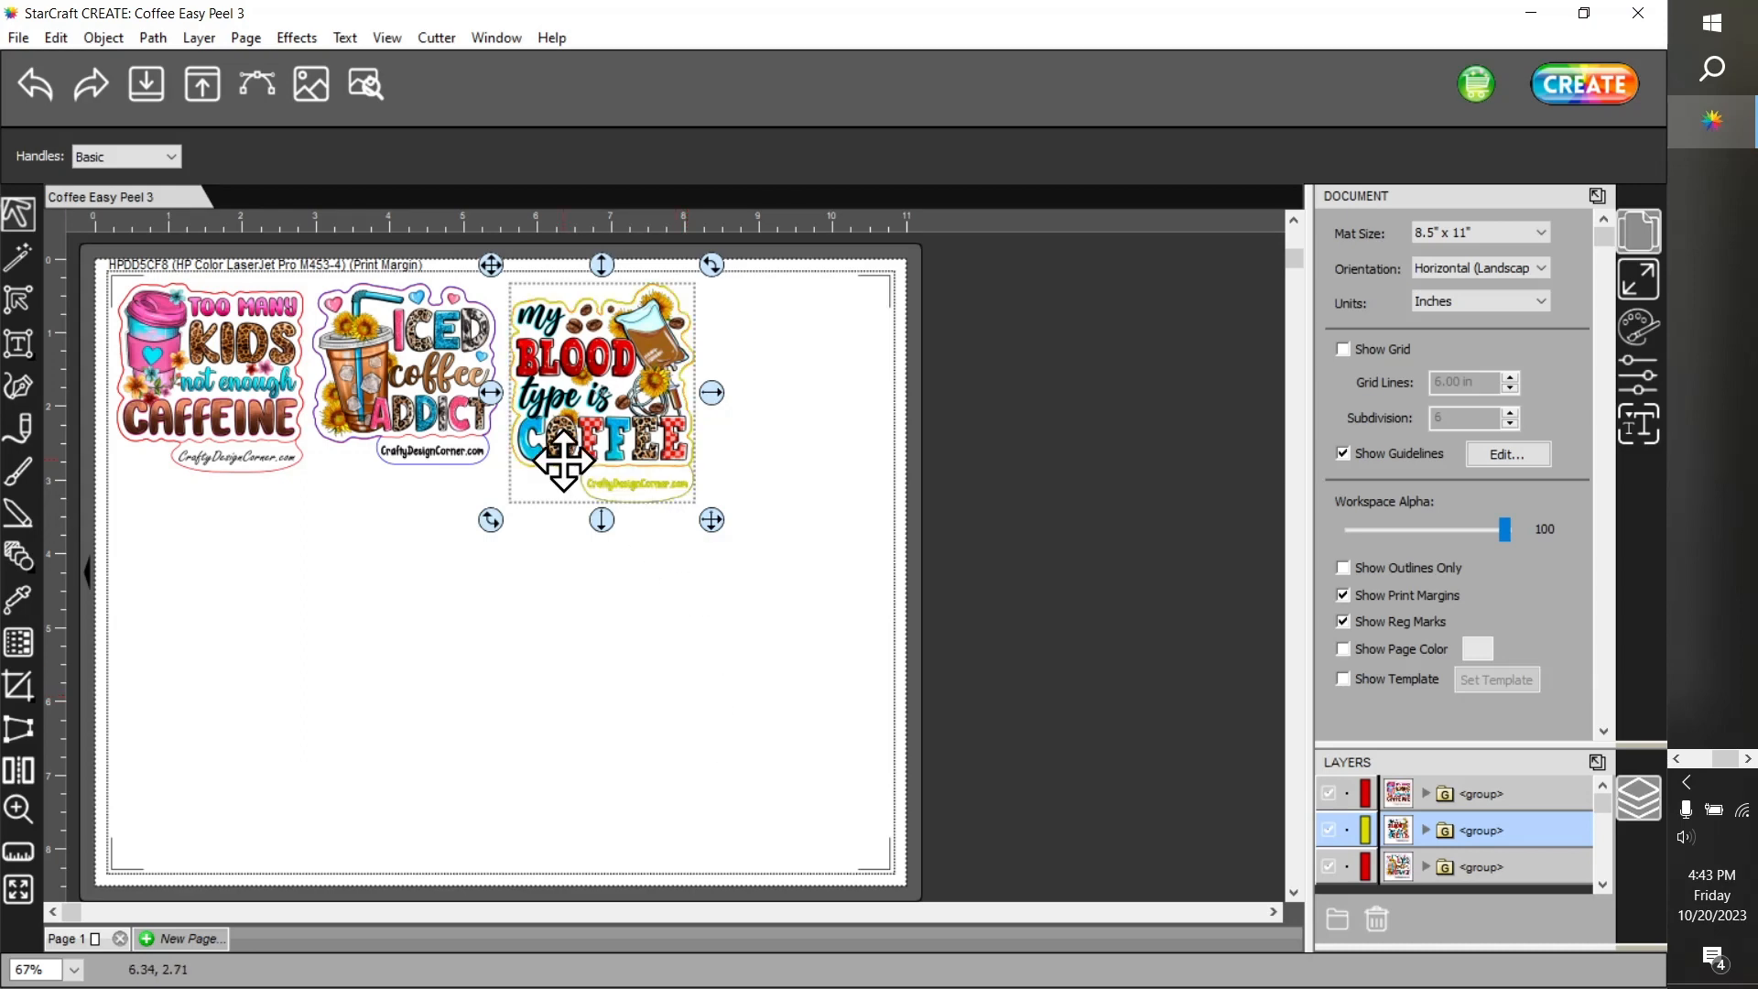
# Save another copy of the project as Coffee Easy Peel 3 in the CDC Sticker Sheets folder
pyautogui.click(25, 40)
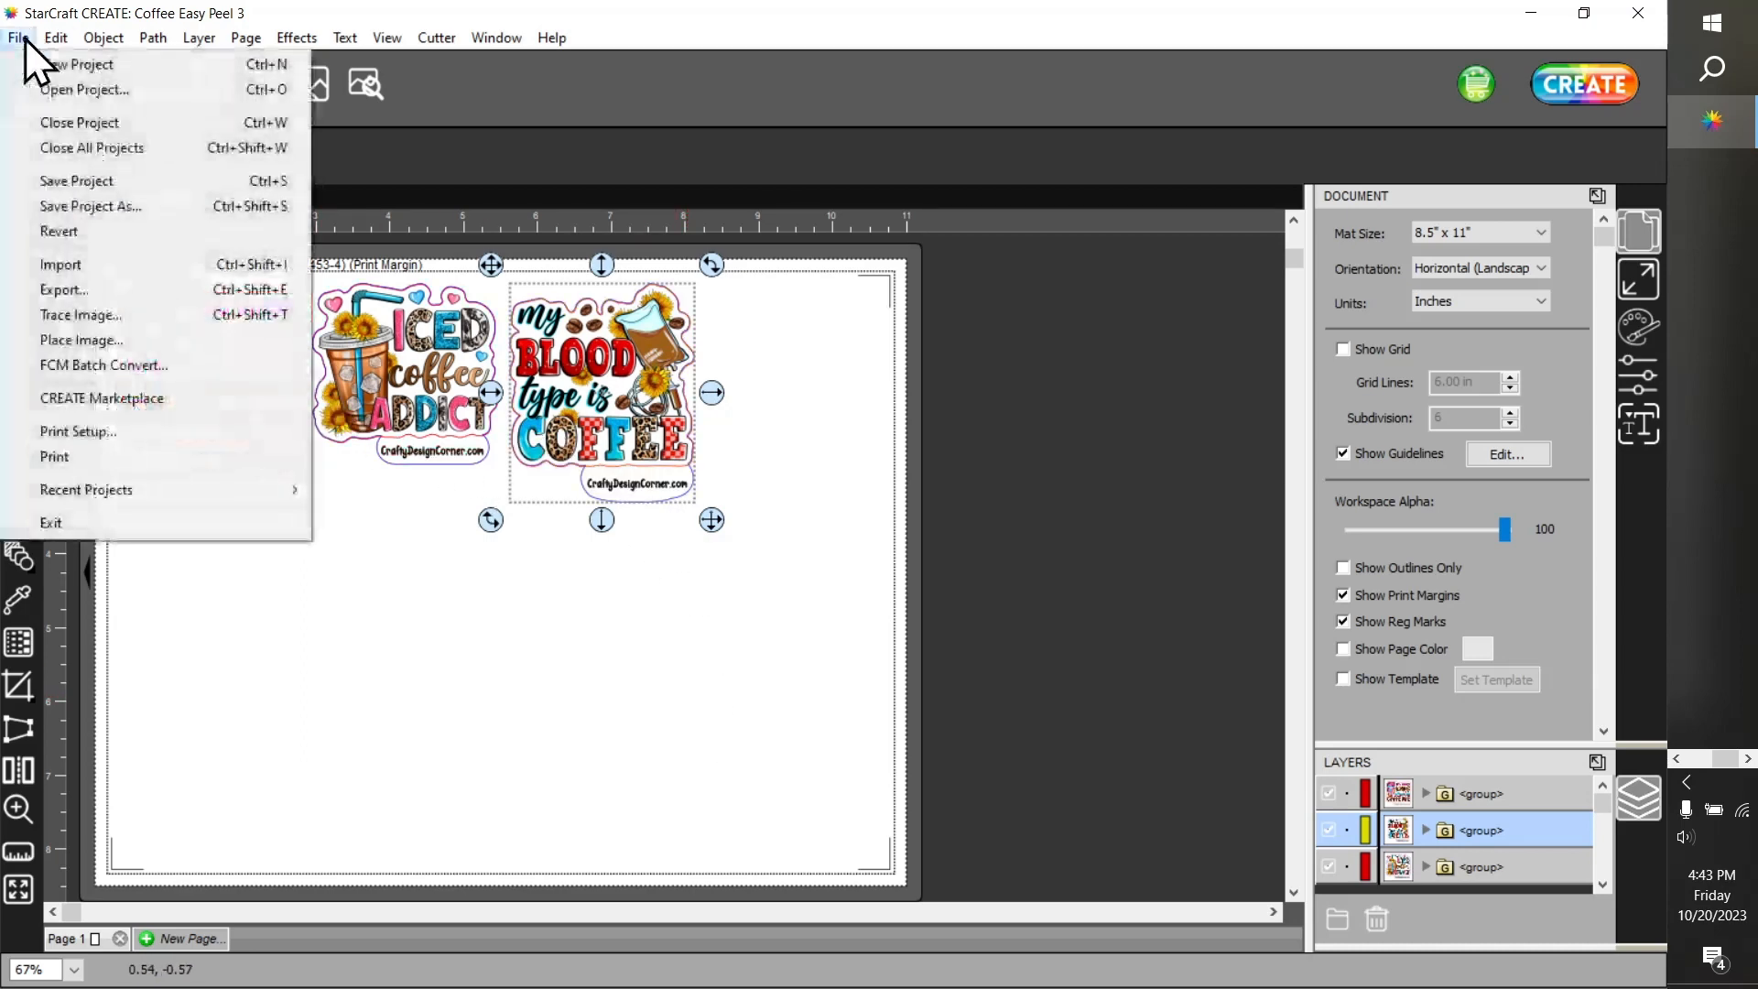
pyautogui.click(157, 209)
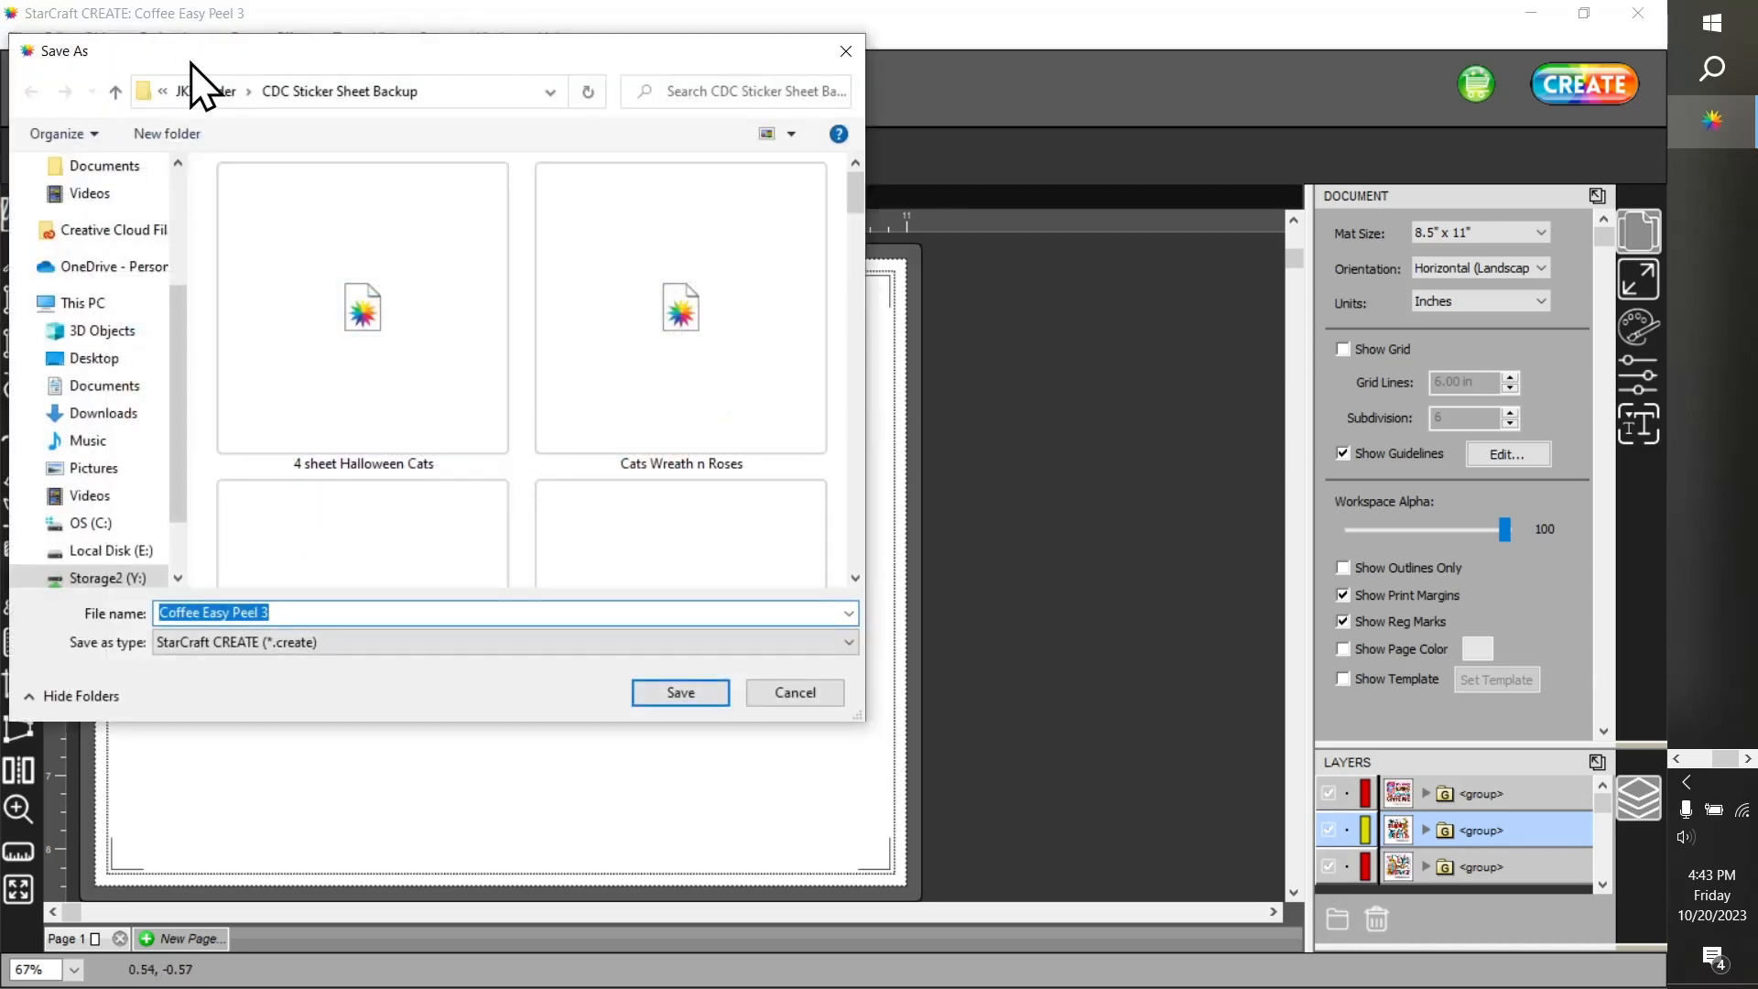
pyautogui.click(205, 91)
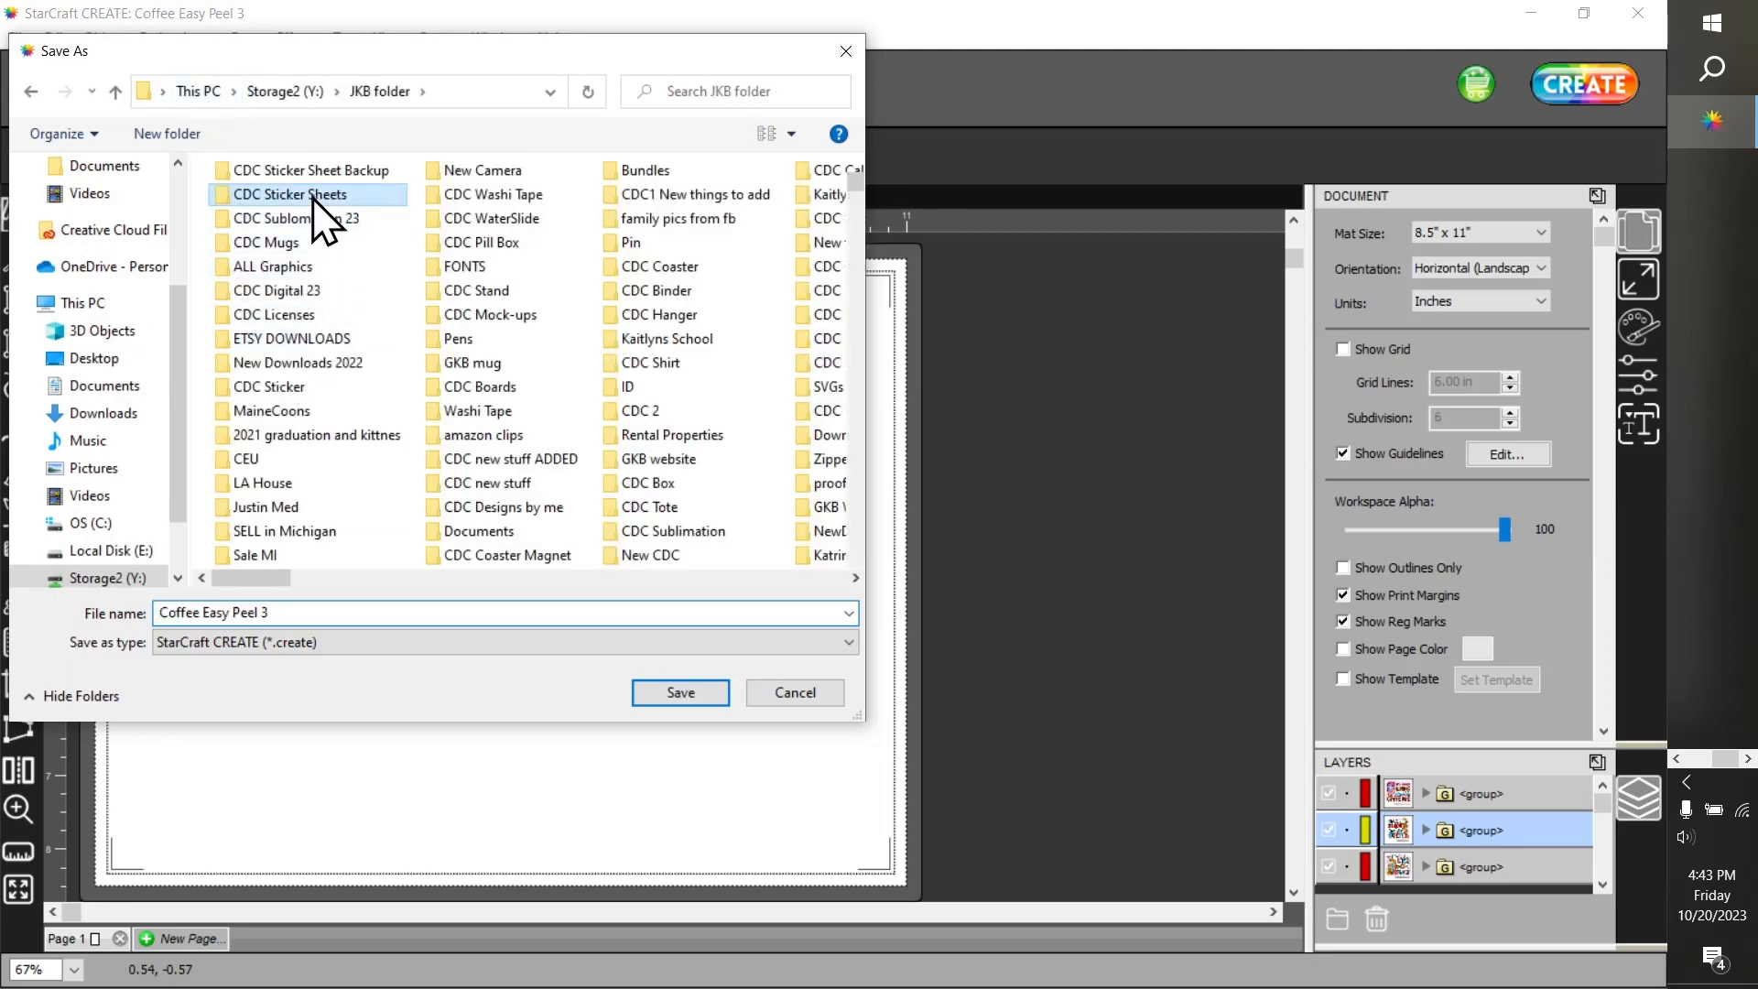
pyautogui.doubleClick(312, 195)
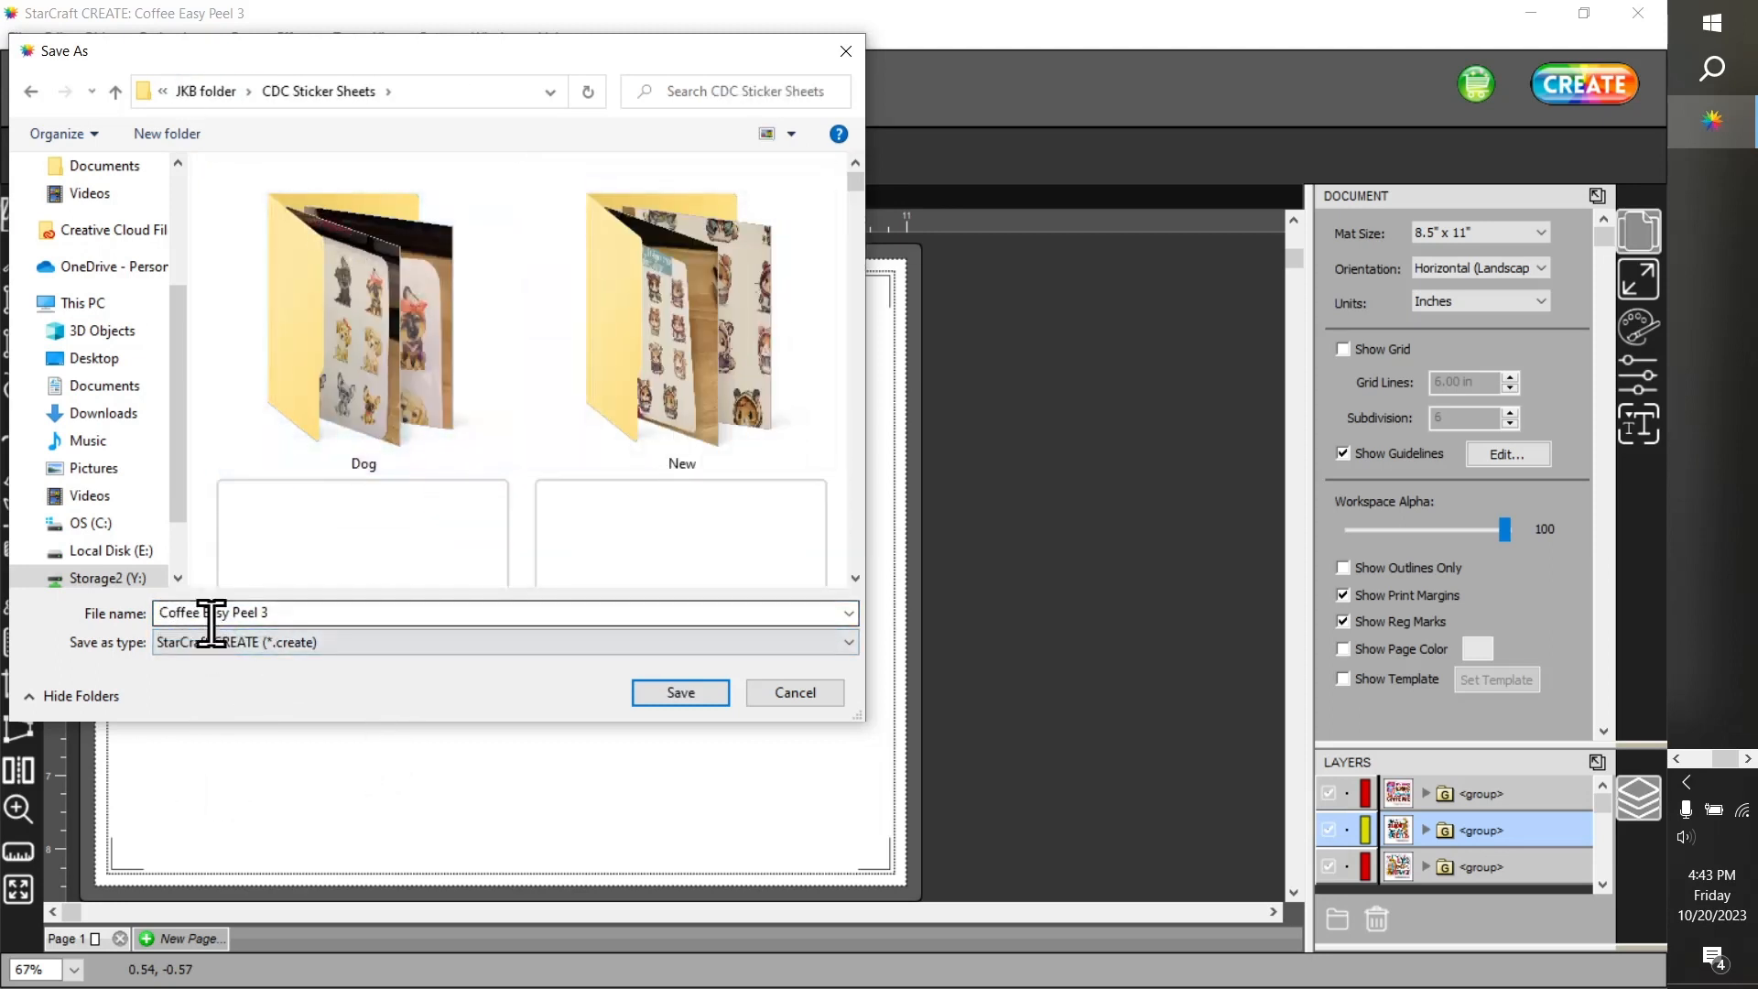
pyautogui.click(673, 693)
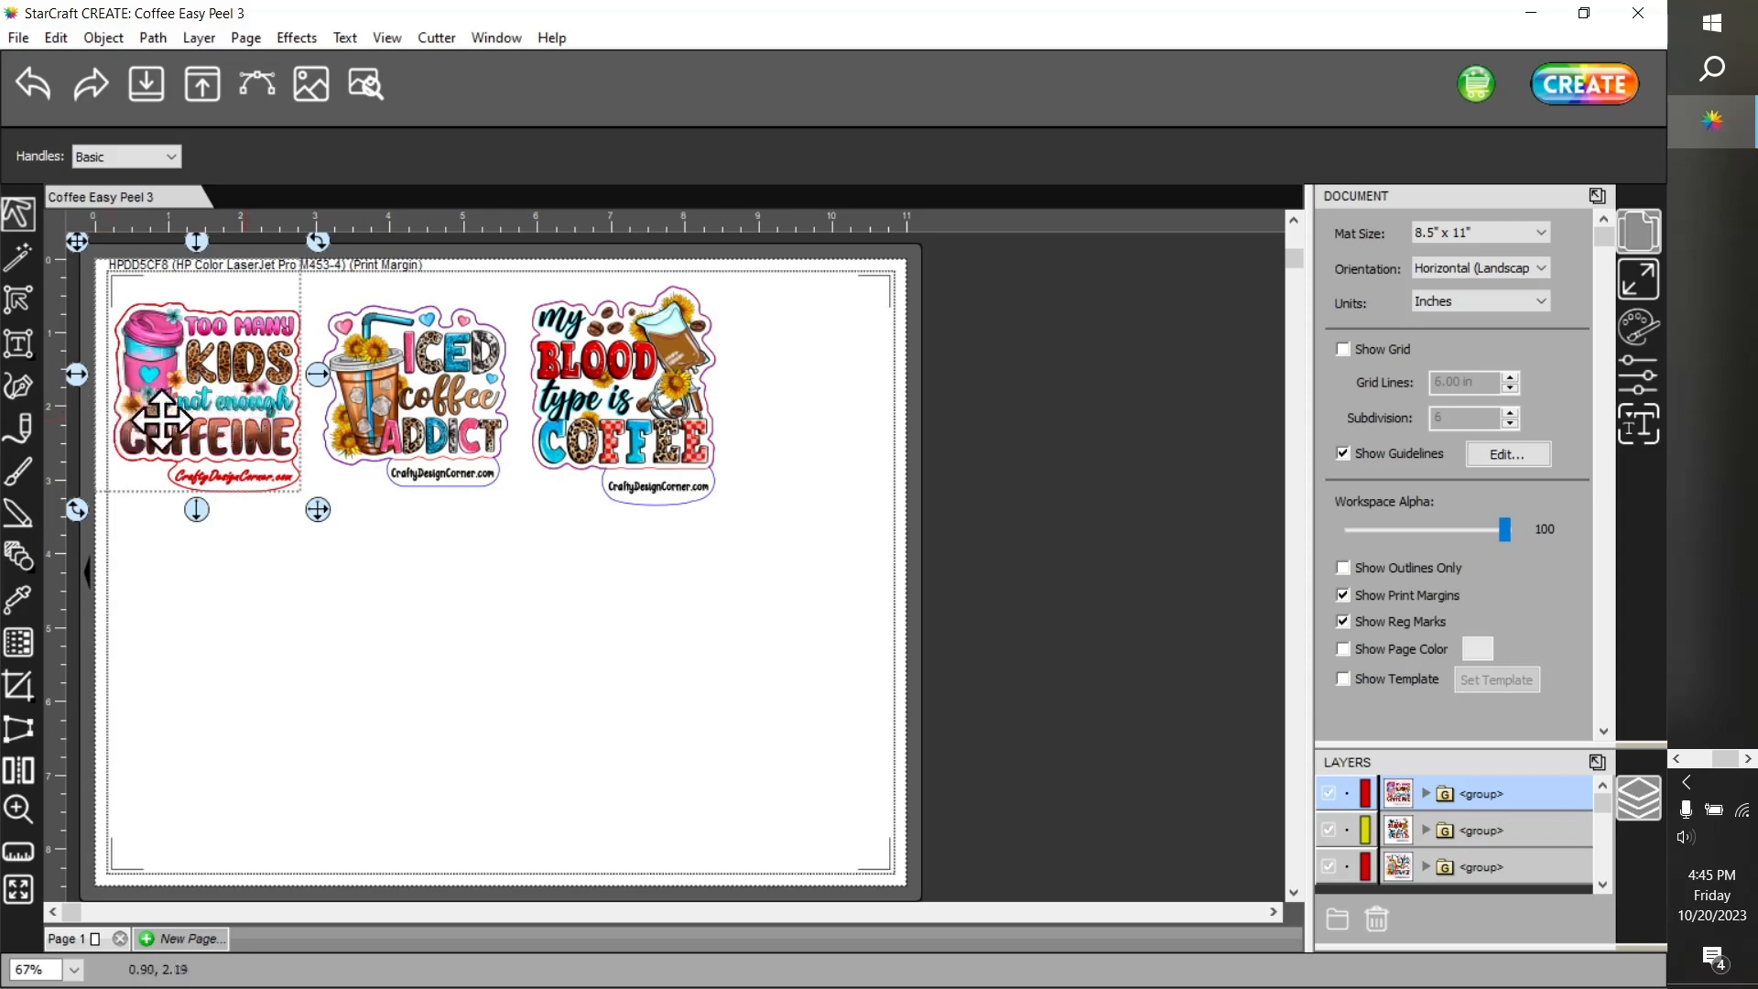
# Select all three coffee stickers on the page and copy them
pyautogui.moveTo(101, 265); pyautogui.dragTo(723, 513)
pyautogui.rightClick(632, 405)
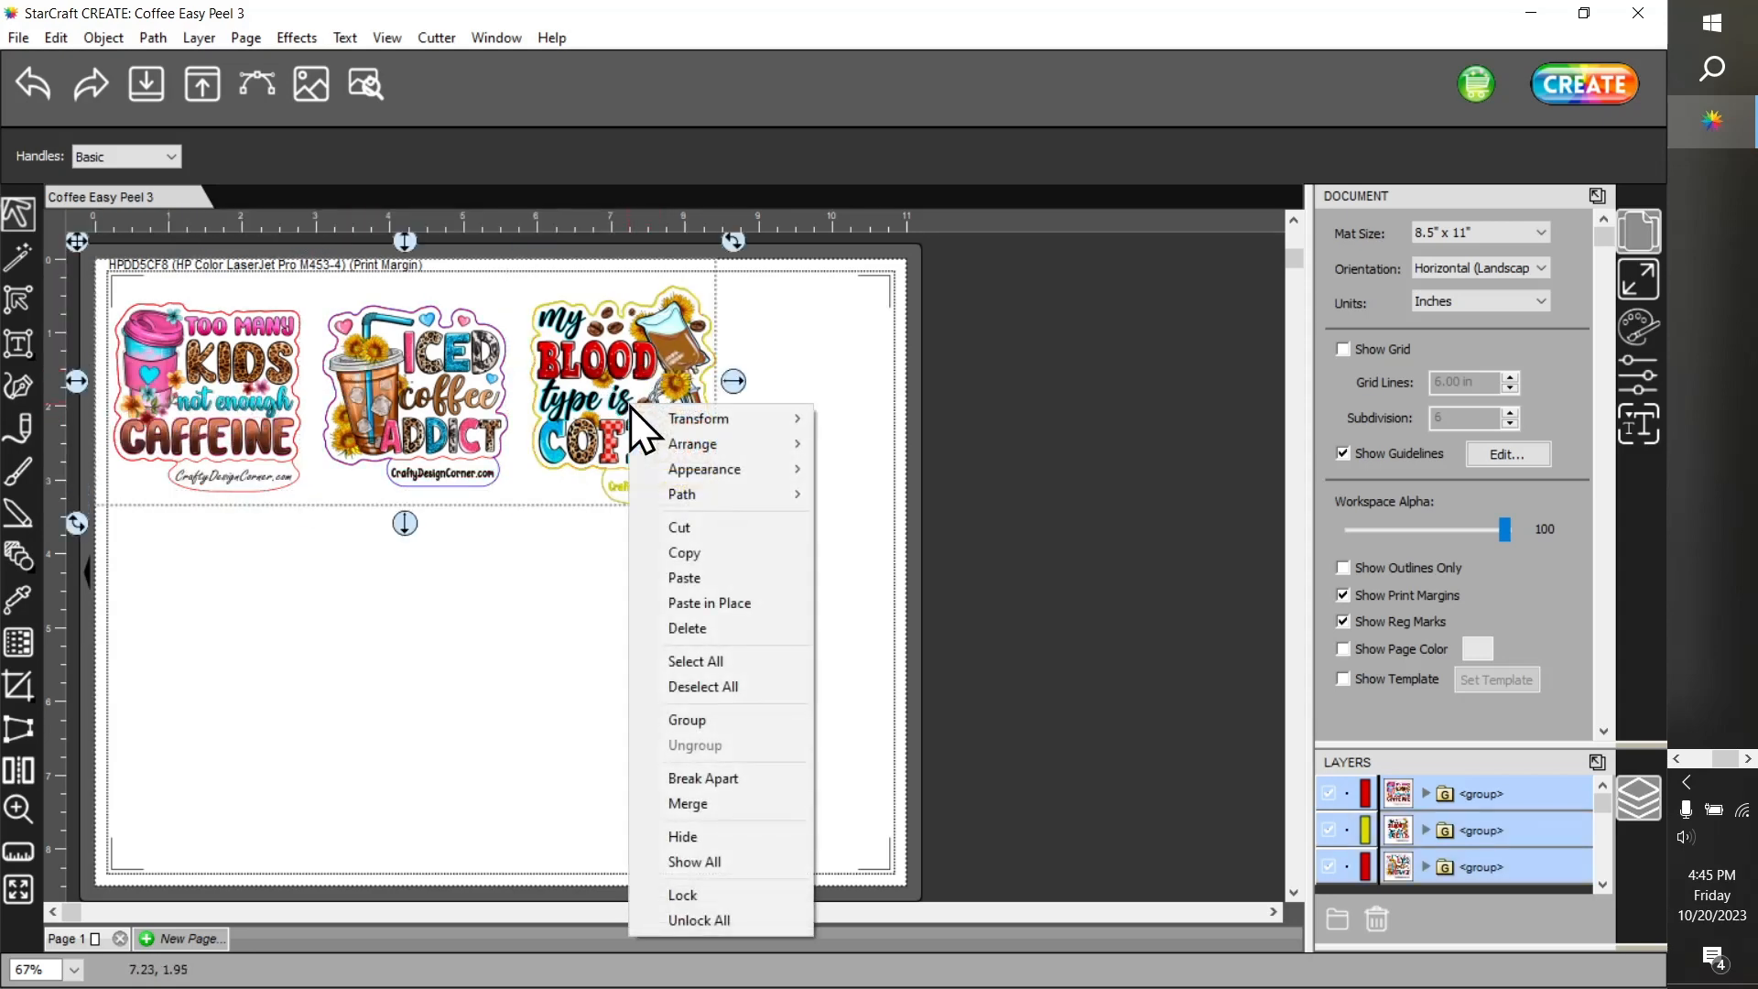
pyautogui.click(711, 552)
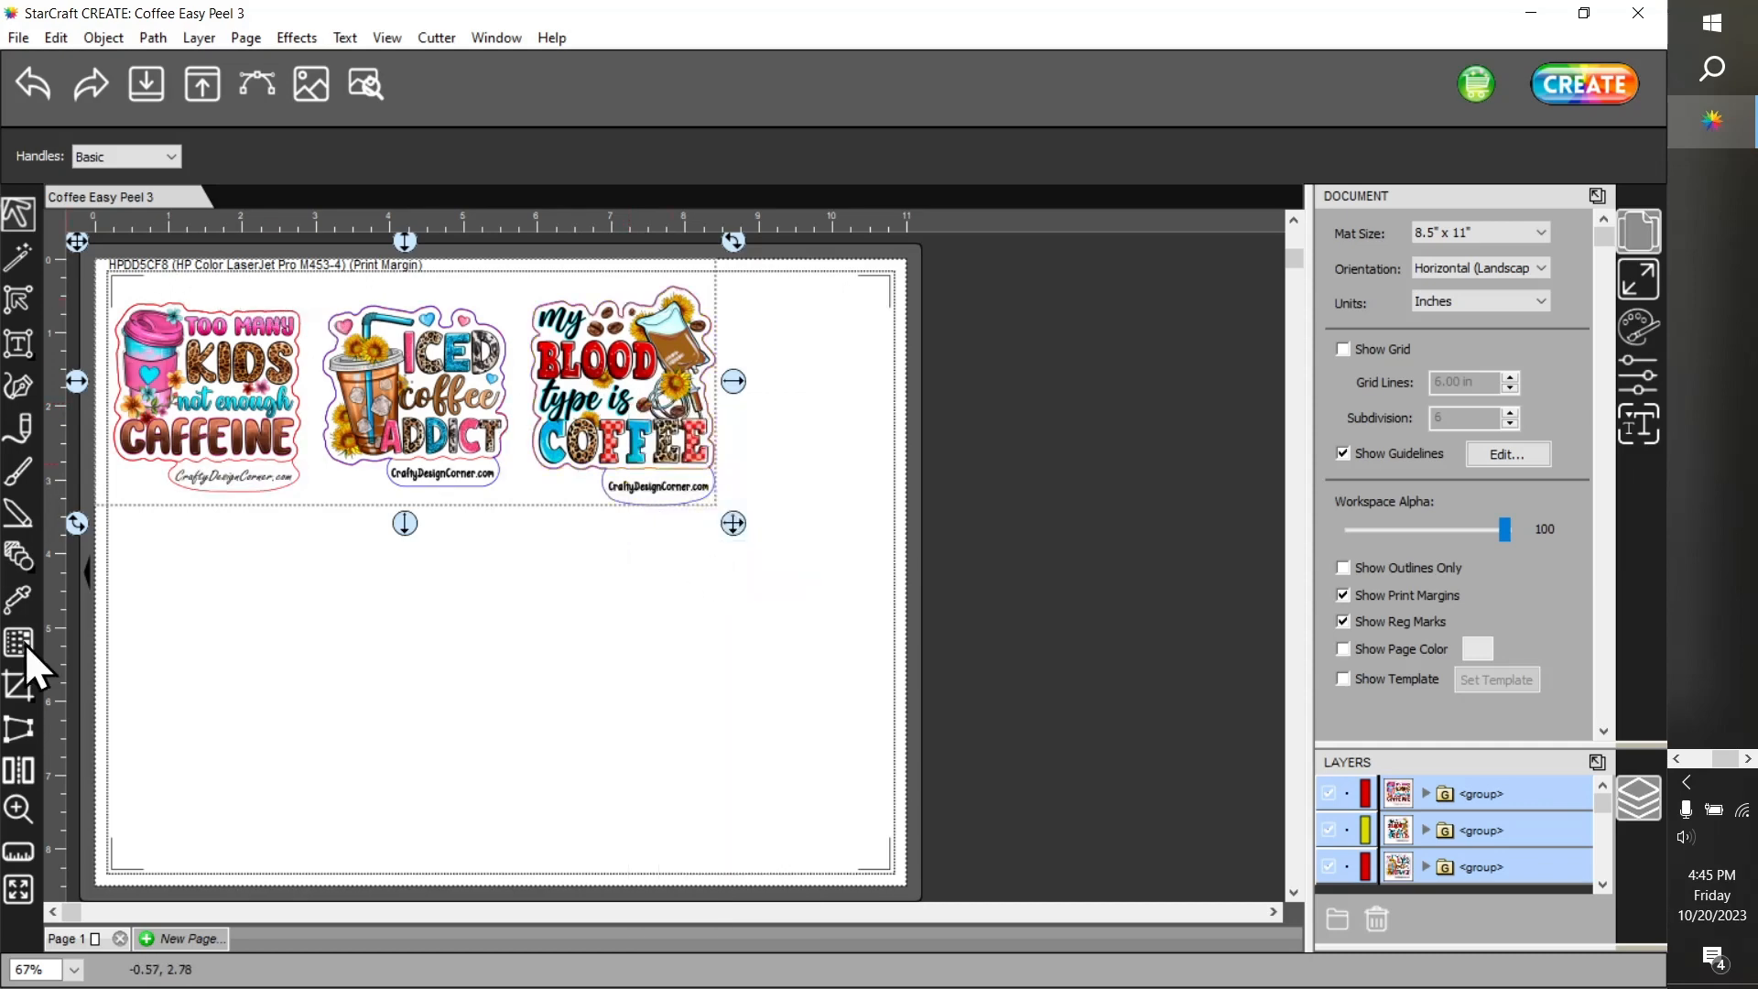
# Create a new 8.5" x 11" project named easy with Vertical (Portrait) orientation
pyautogui.click(20, 38)
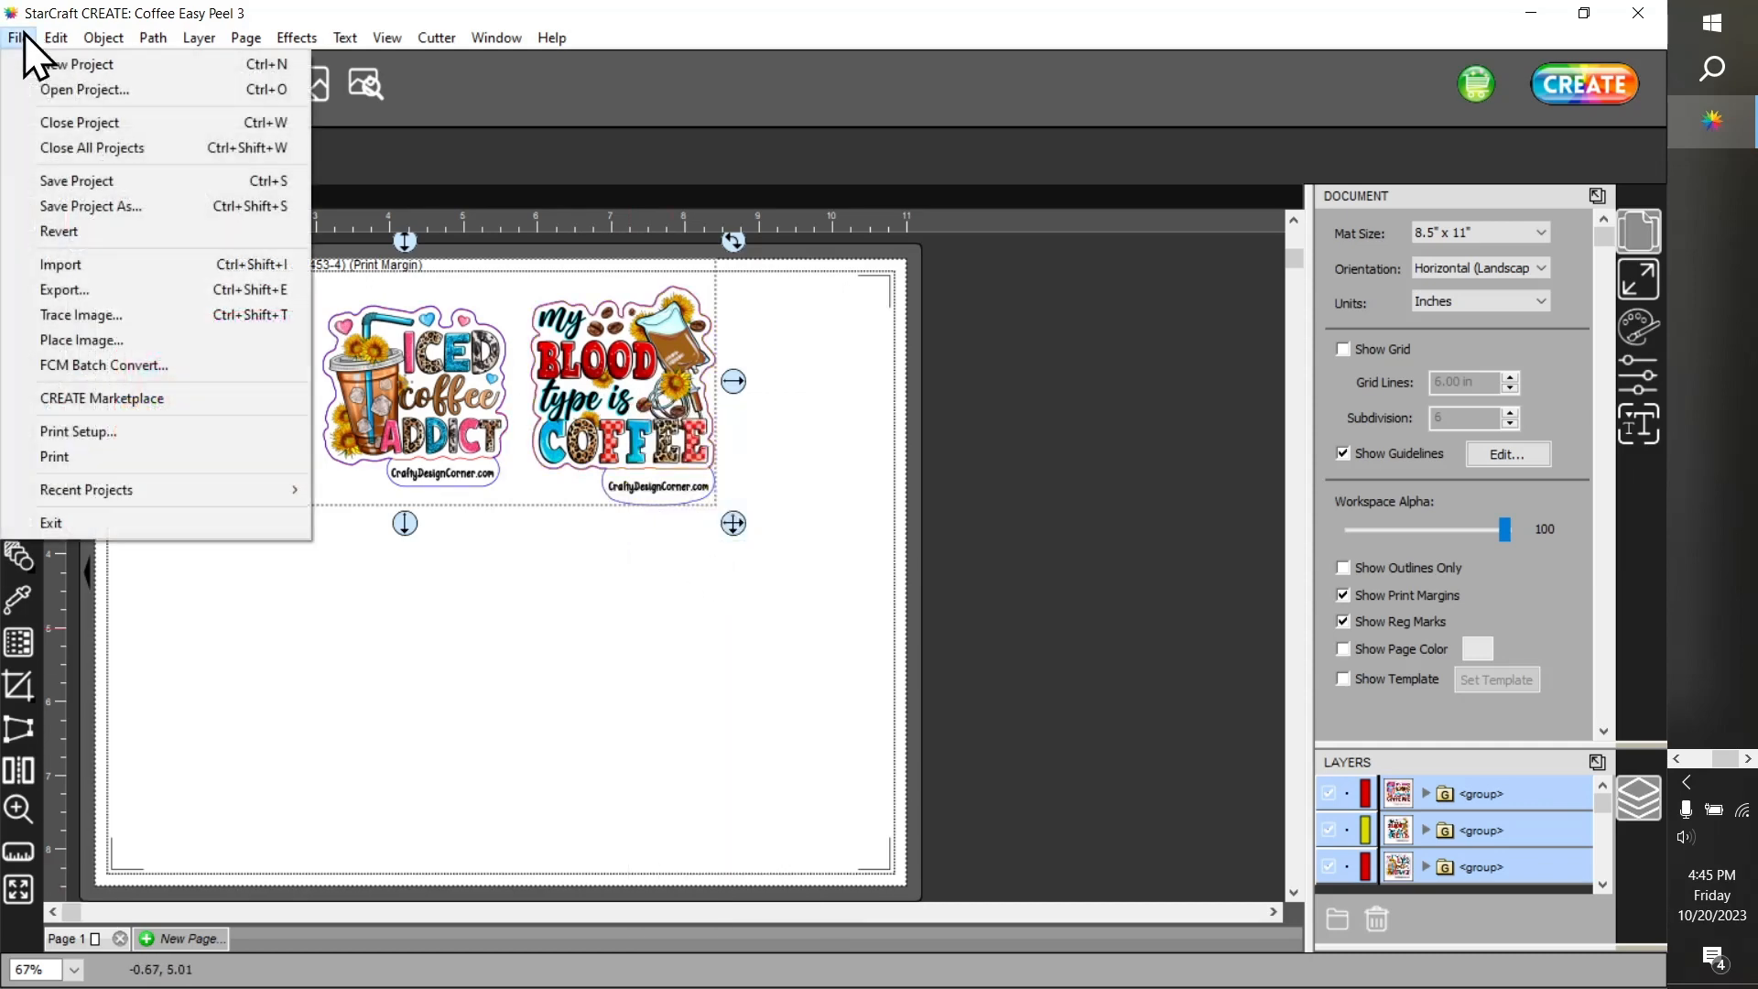
pyautogui.click(82, 63)
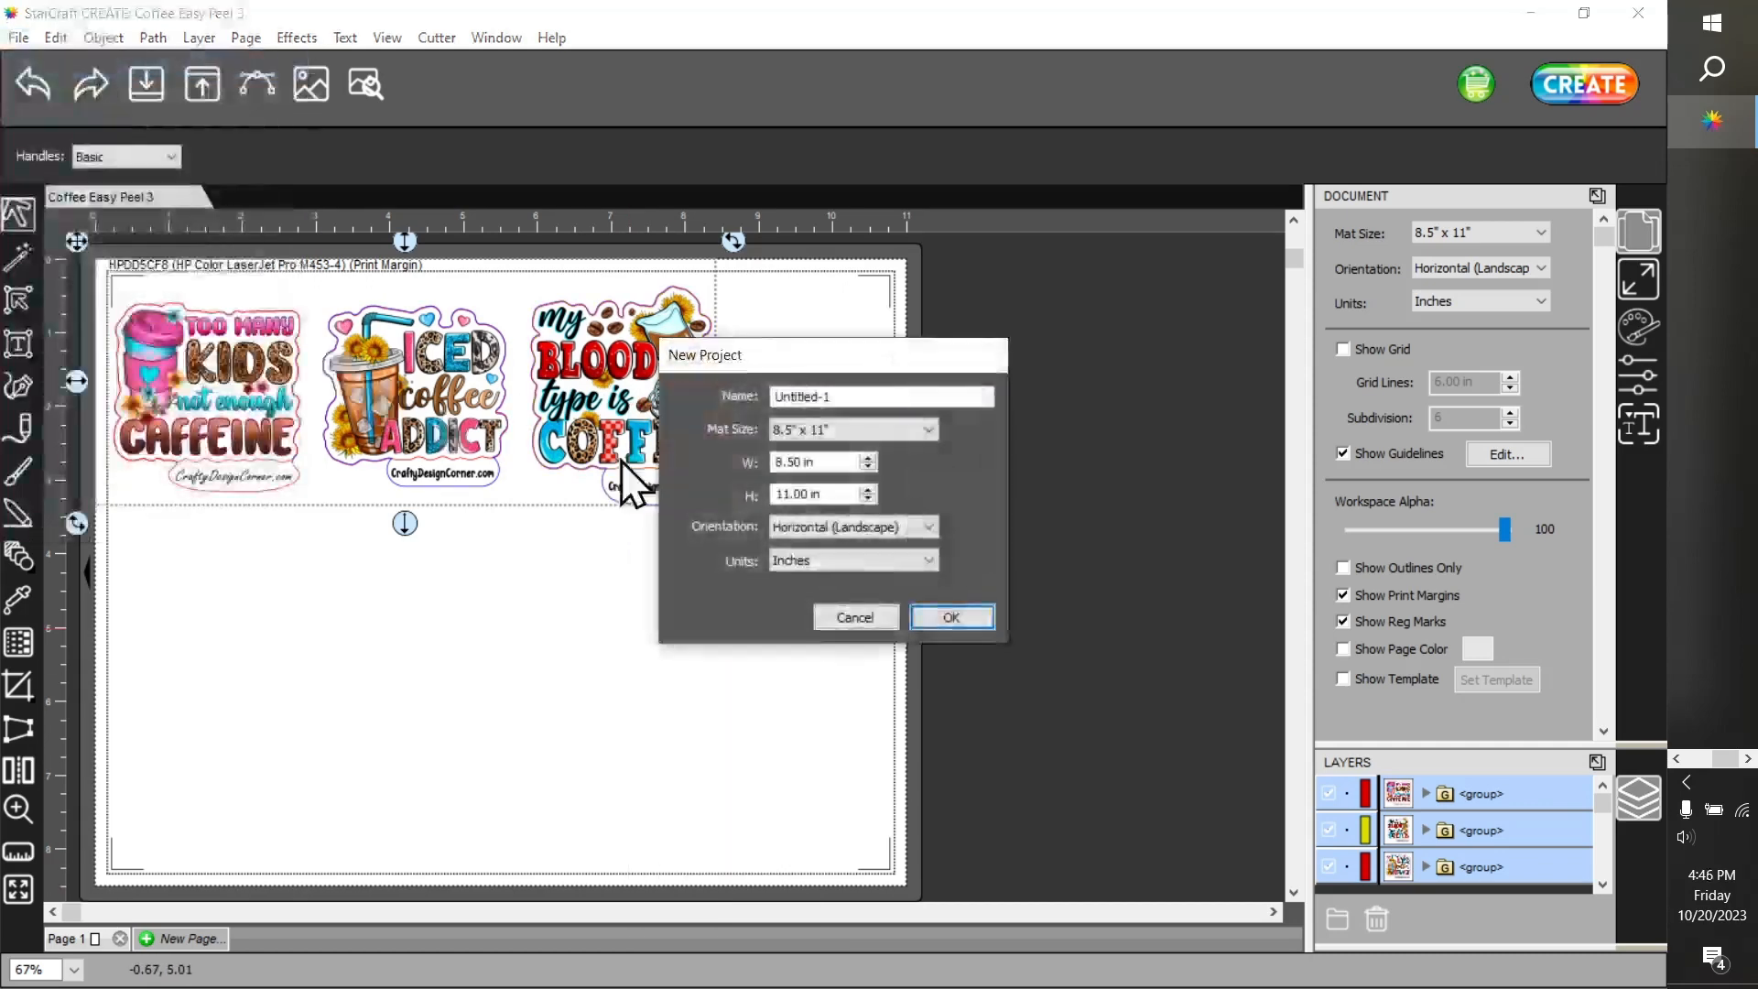
pyautogui.moveTo(837, 395); pyautogui.dragTo(678, 381)
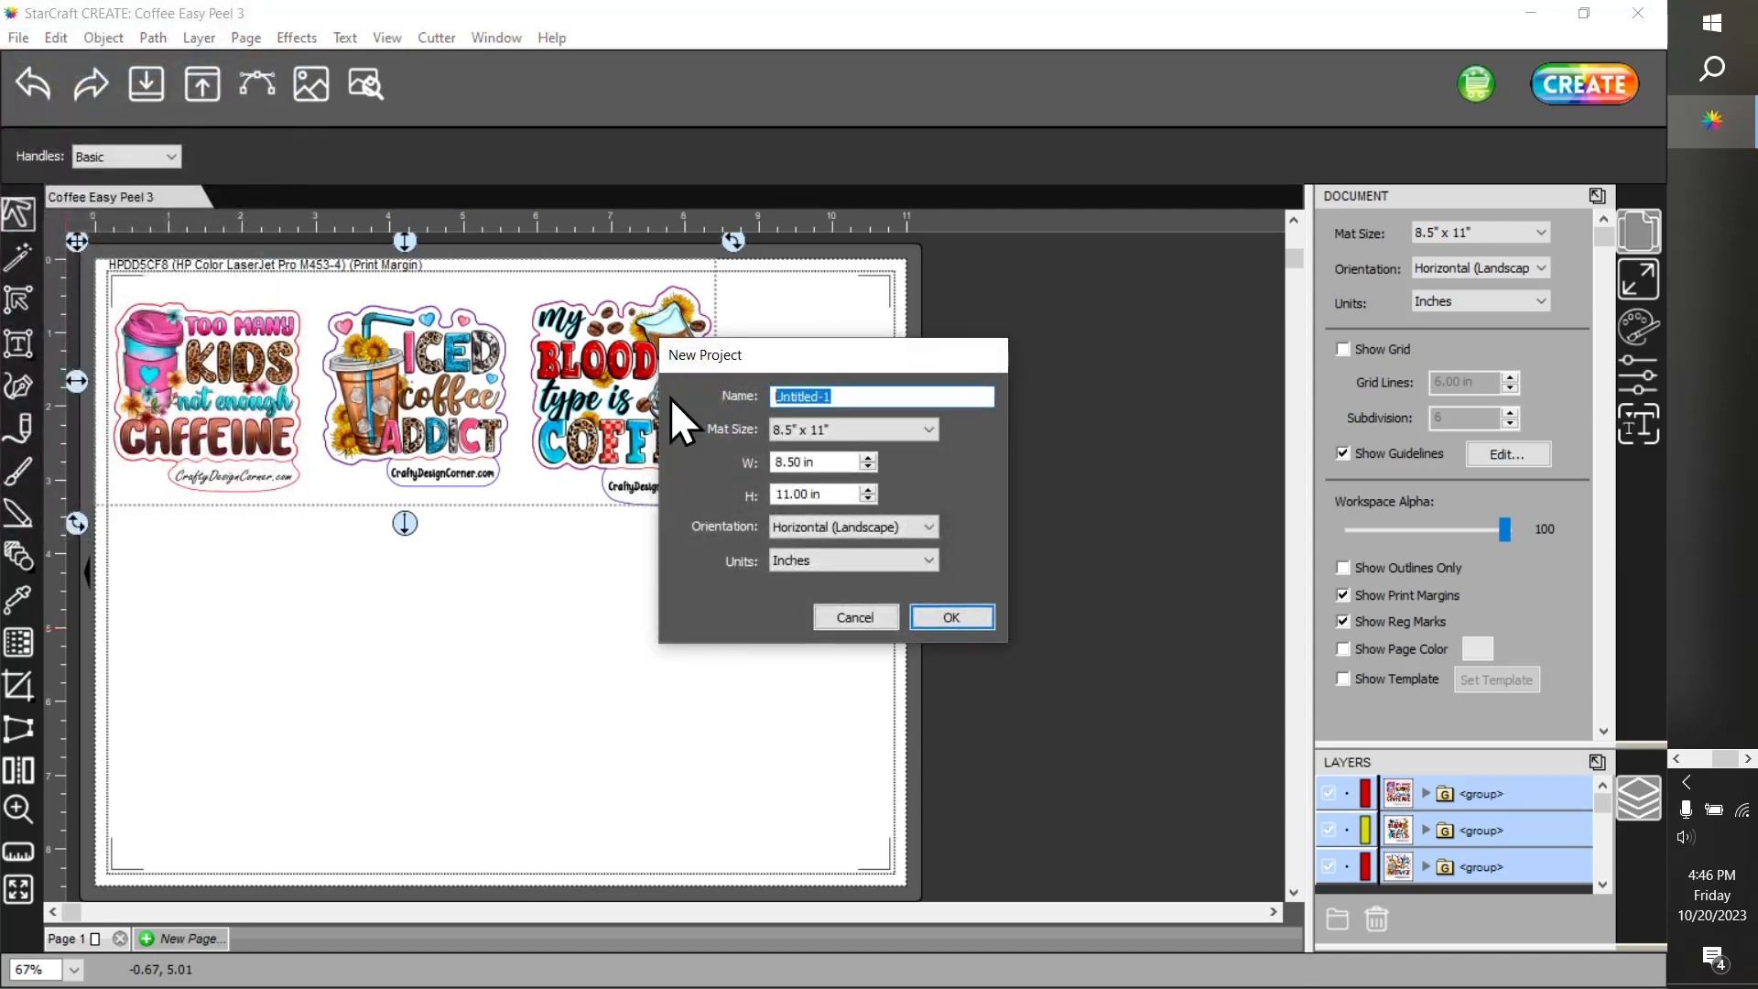
pyautogui.write('easy')
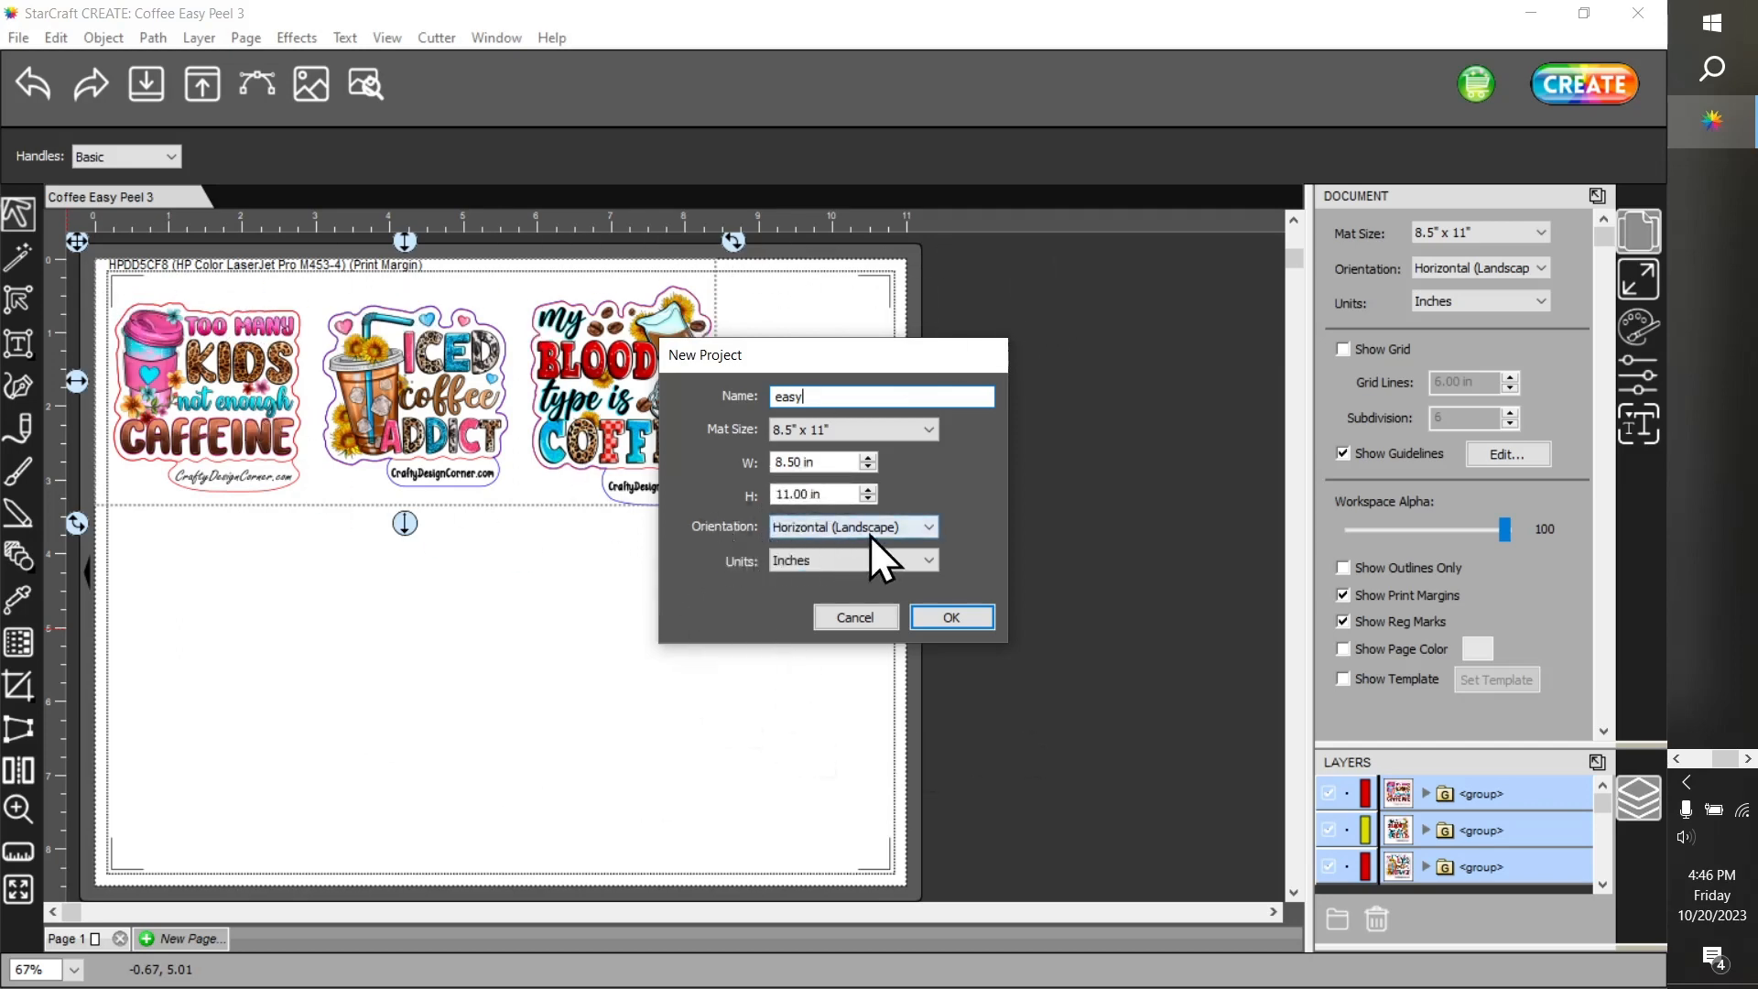
pyautogui.click(926, 528)
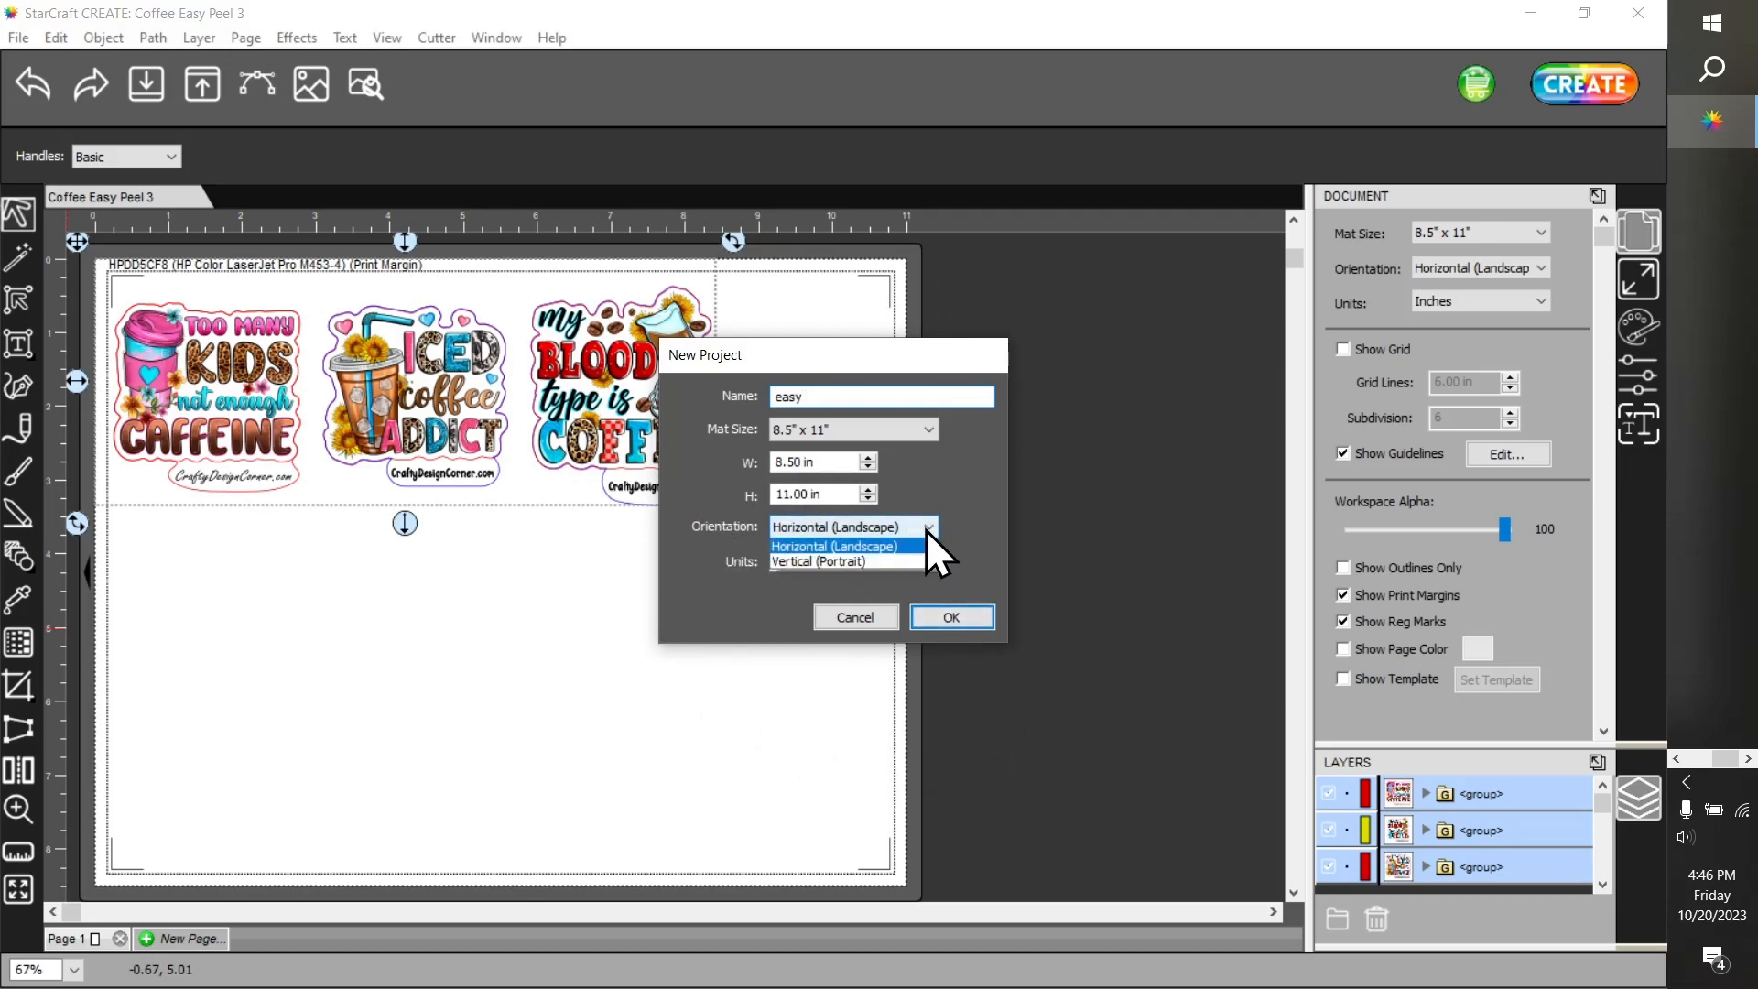
pyautogui.click(911, 562)
pyautogui.click(952, 615)
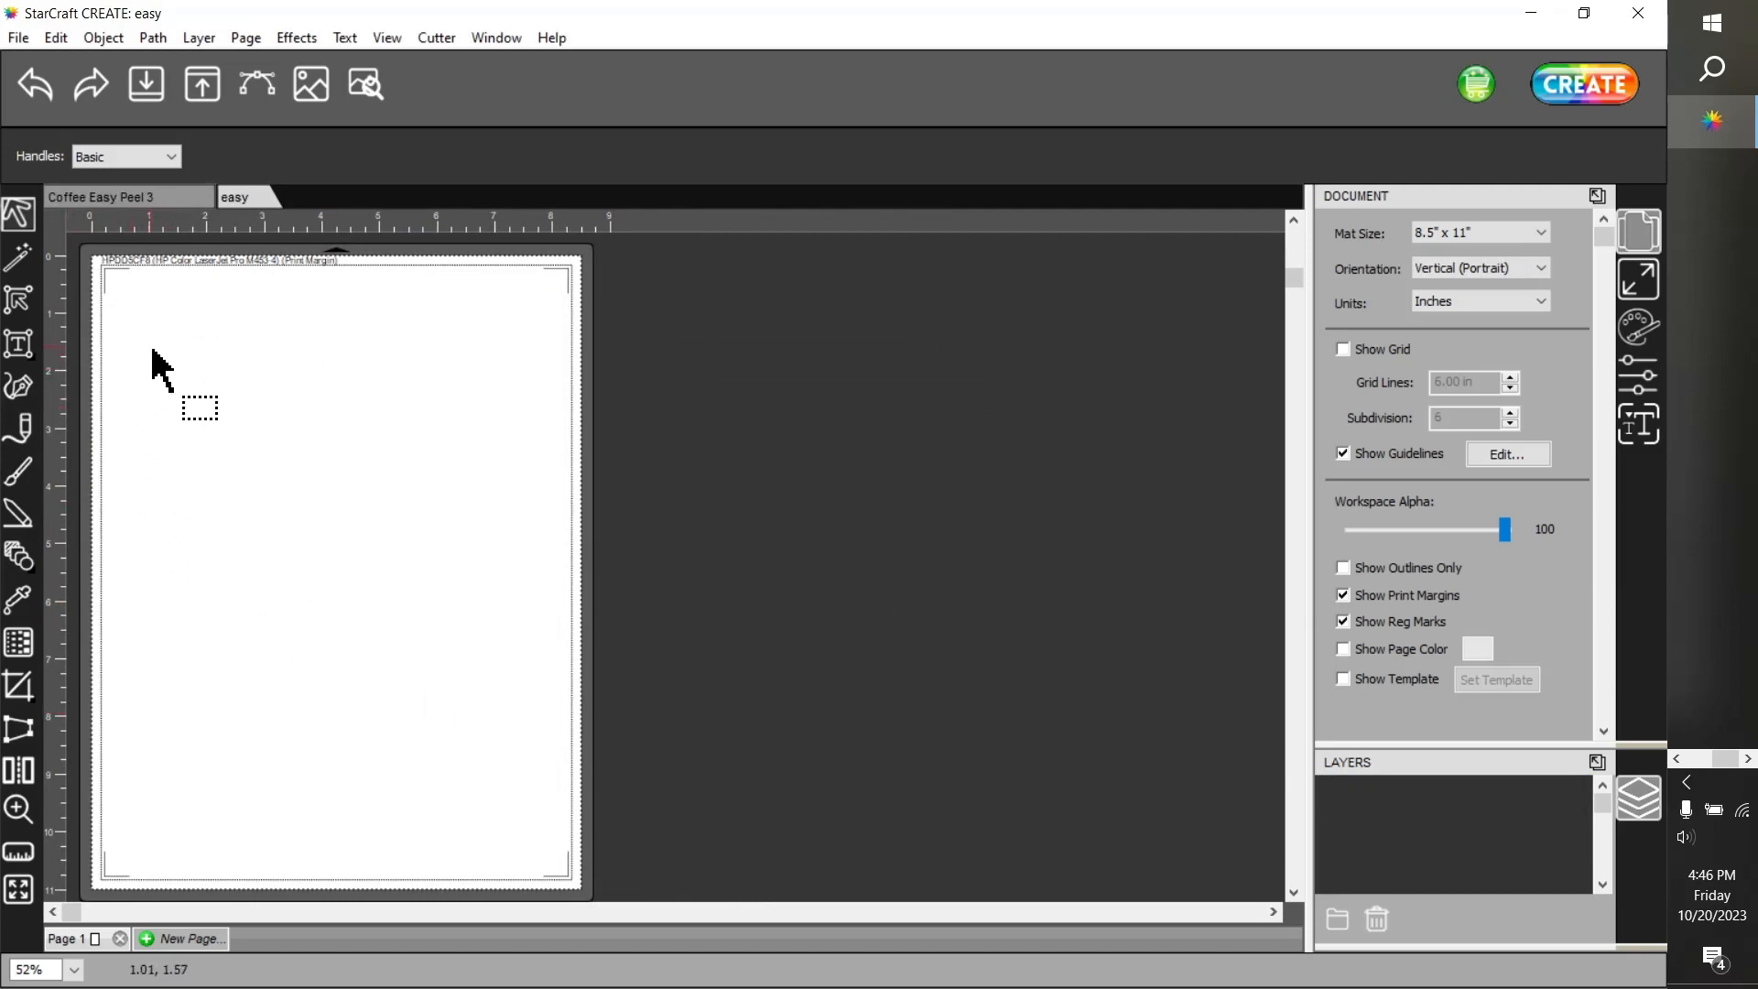
# Paste the three copied coffee stickers into the new project and place them as a row inside the page's upper print margin
pyautogui.rightClick(152, 350)
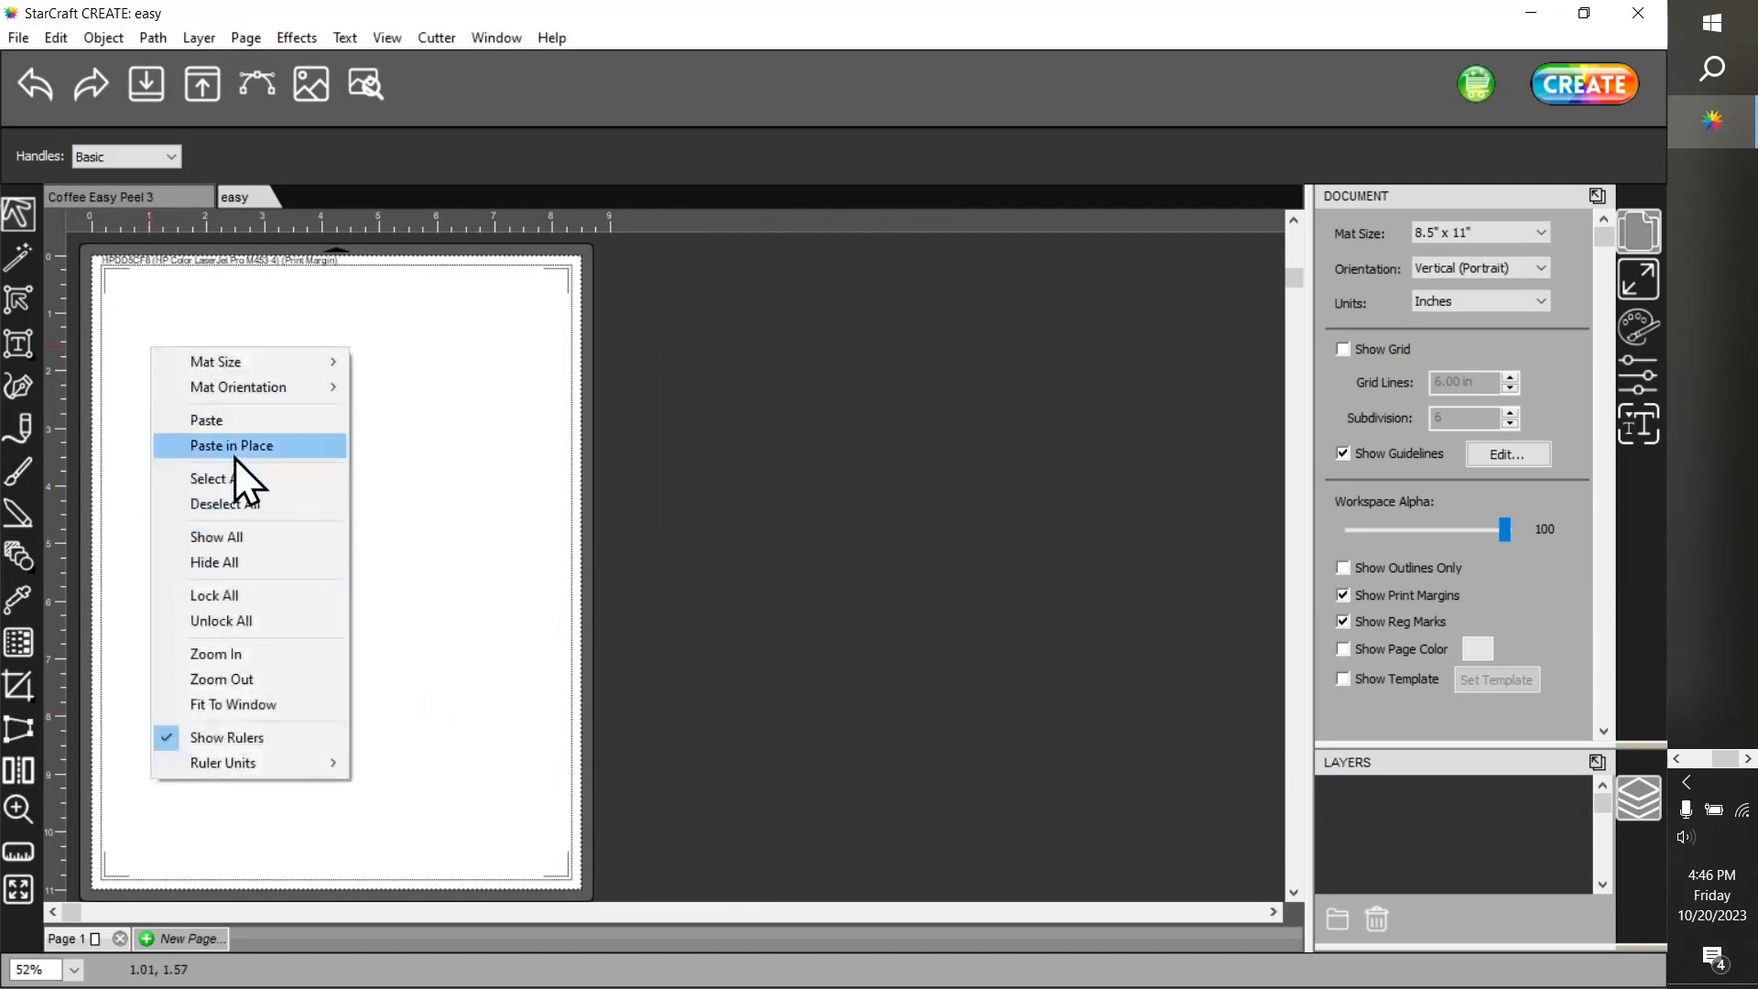
pyautogui.click(236, 422)
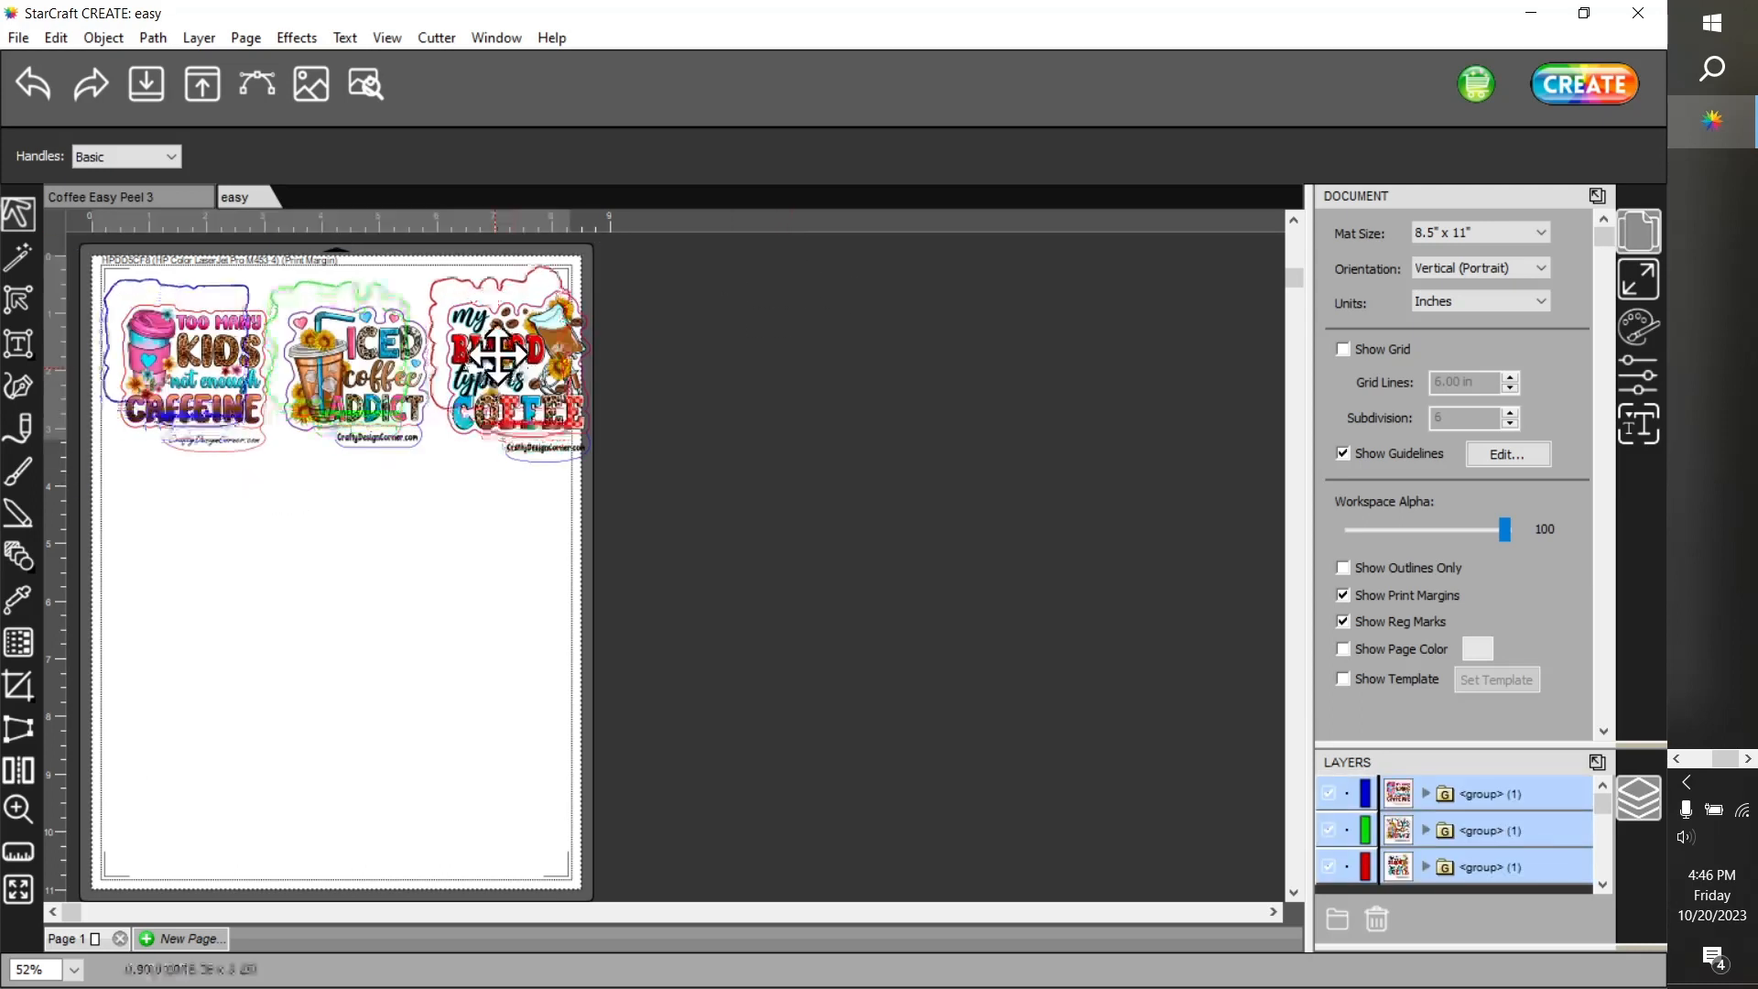
pyautogui.click(439, 617)
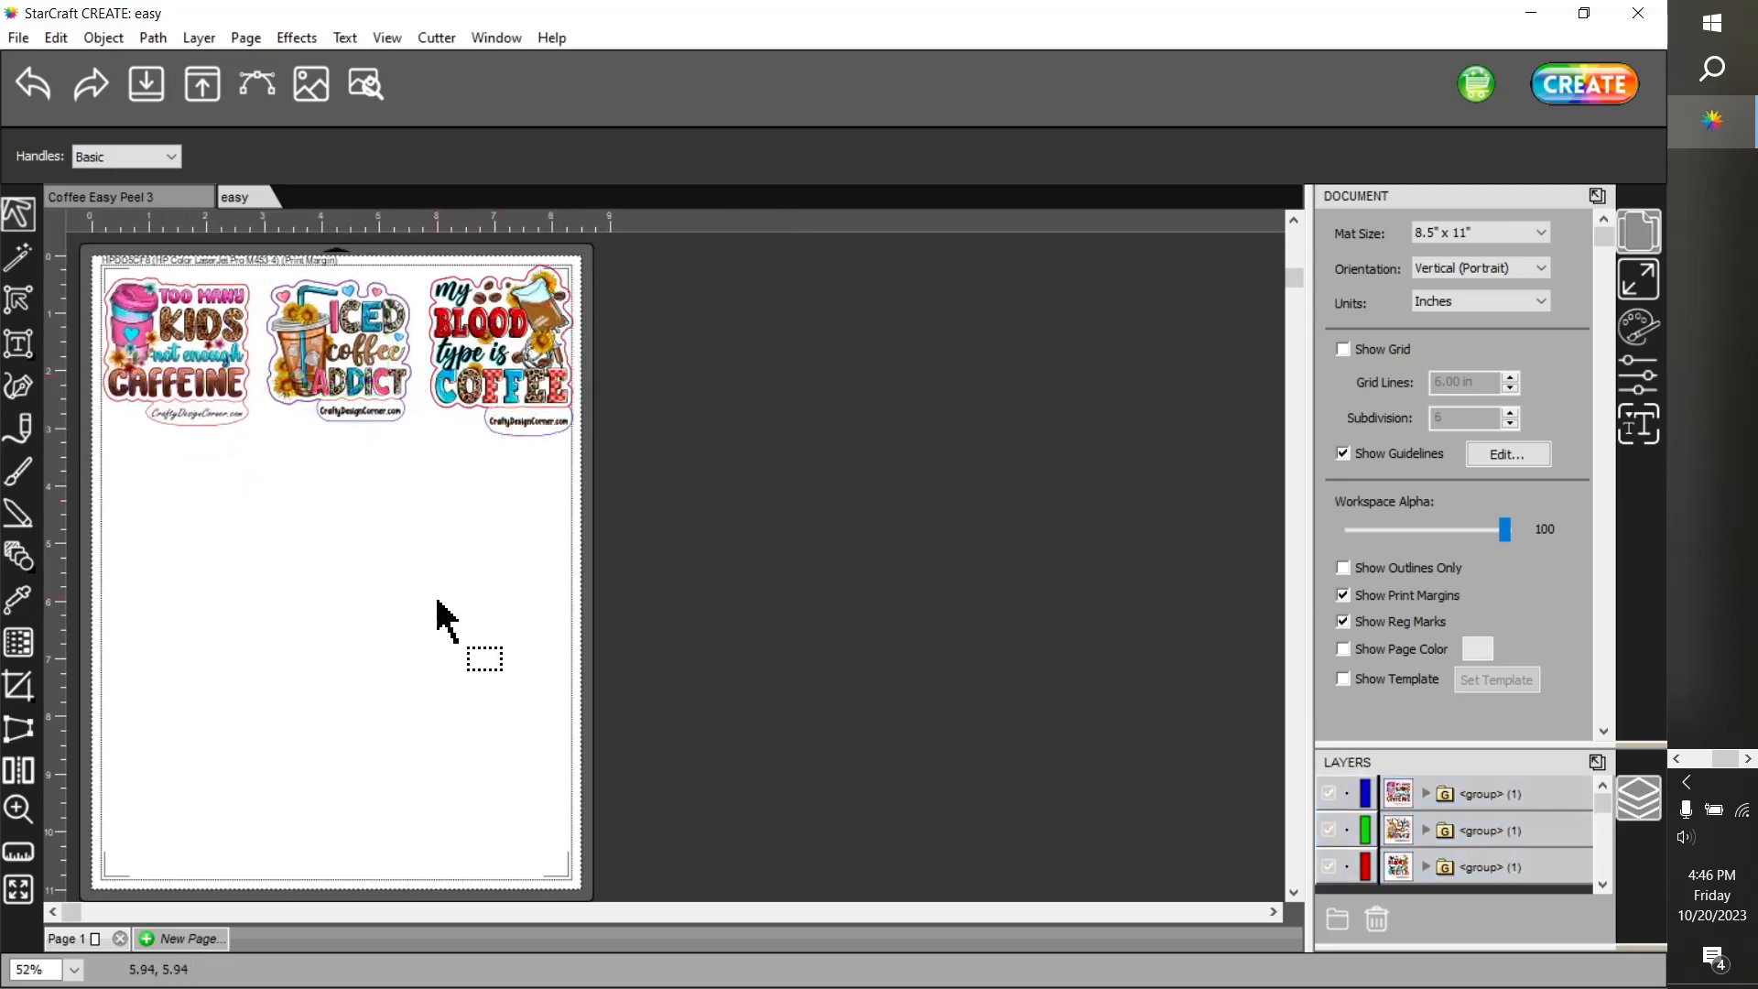
# Reposition the three stickers individually so the top row sits high on the page and inside the registration marks
pyautogui.click(169, 325)
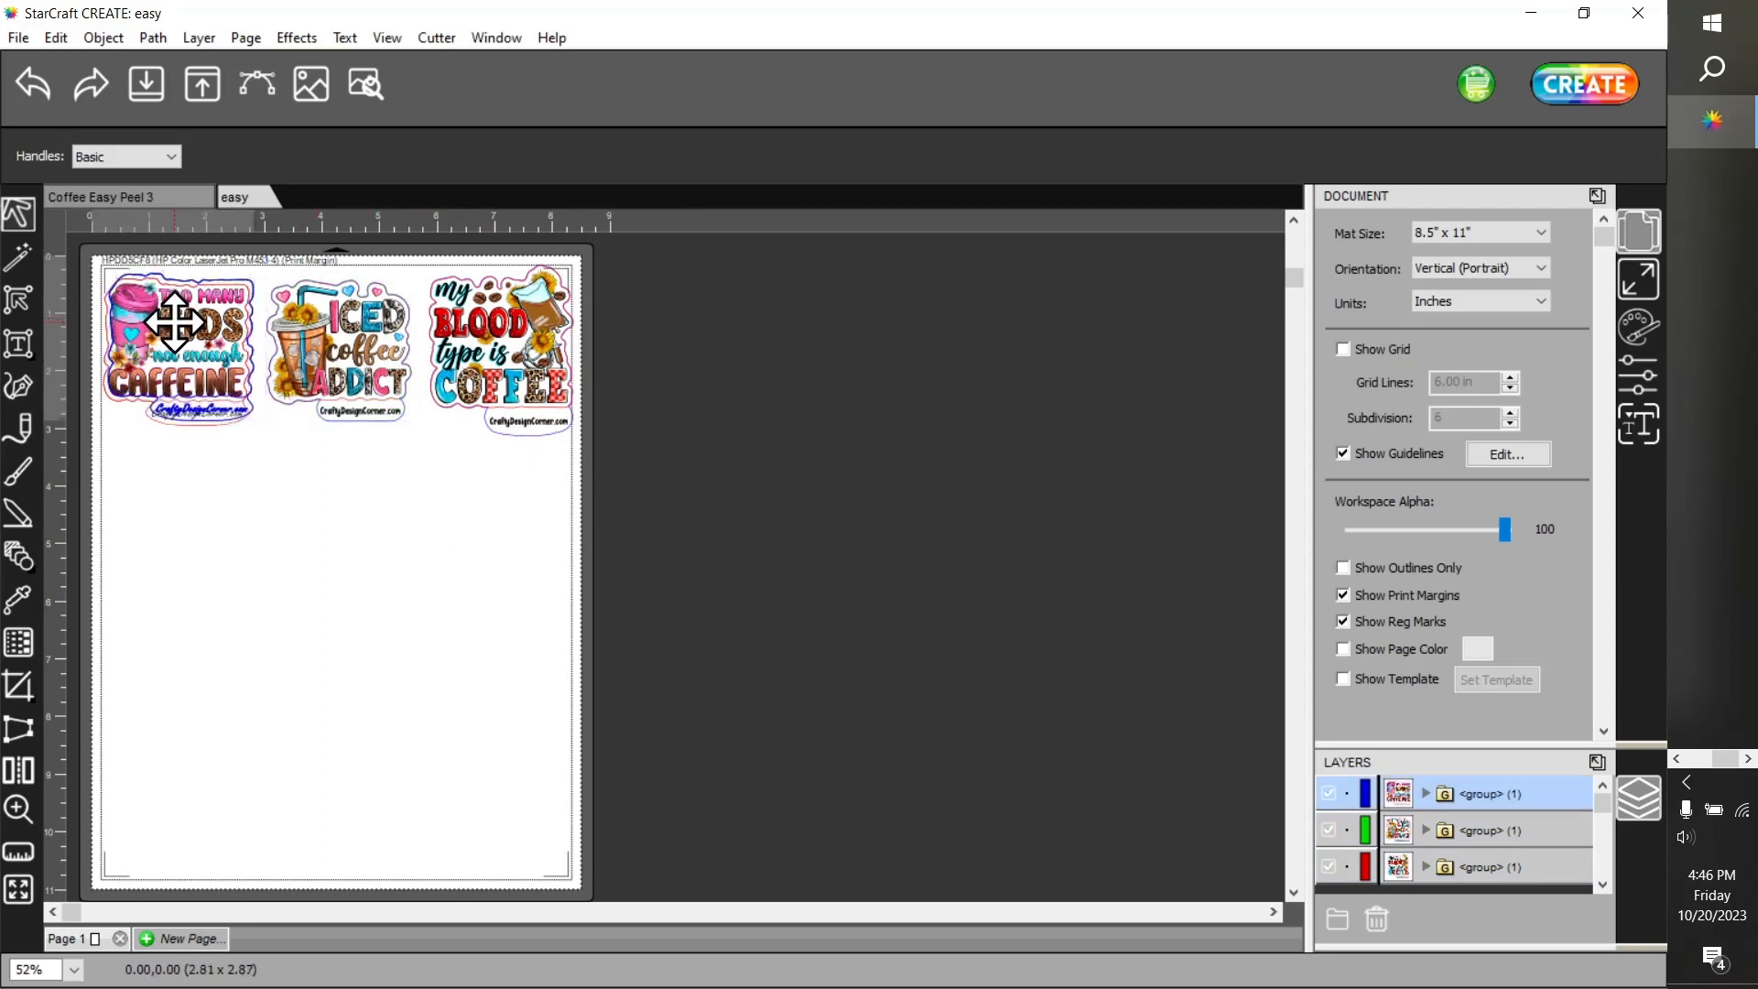
pyautogui.click(173, 318)
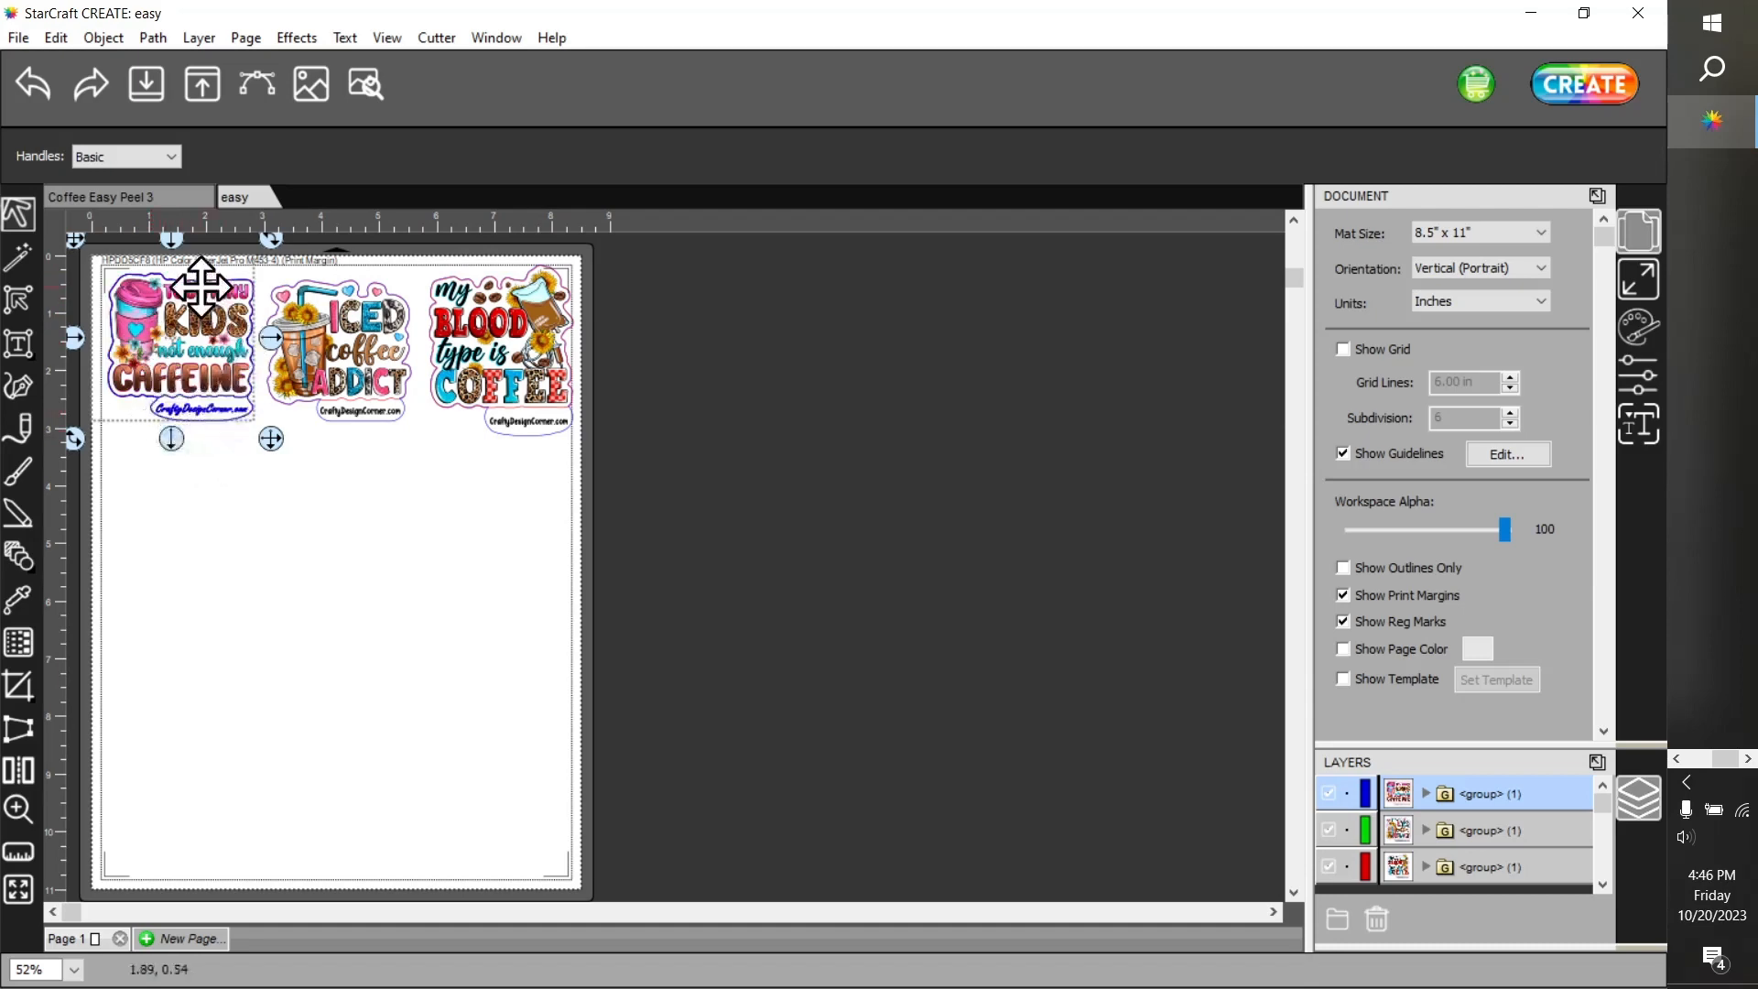
pyautogui.click(314, 344)
pyautogui.moveTo(314, 340); pyautogui.dragTo(317, 336)
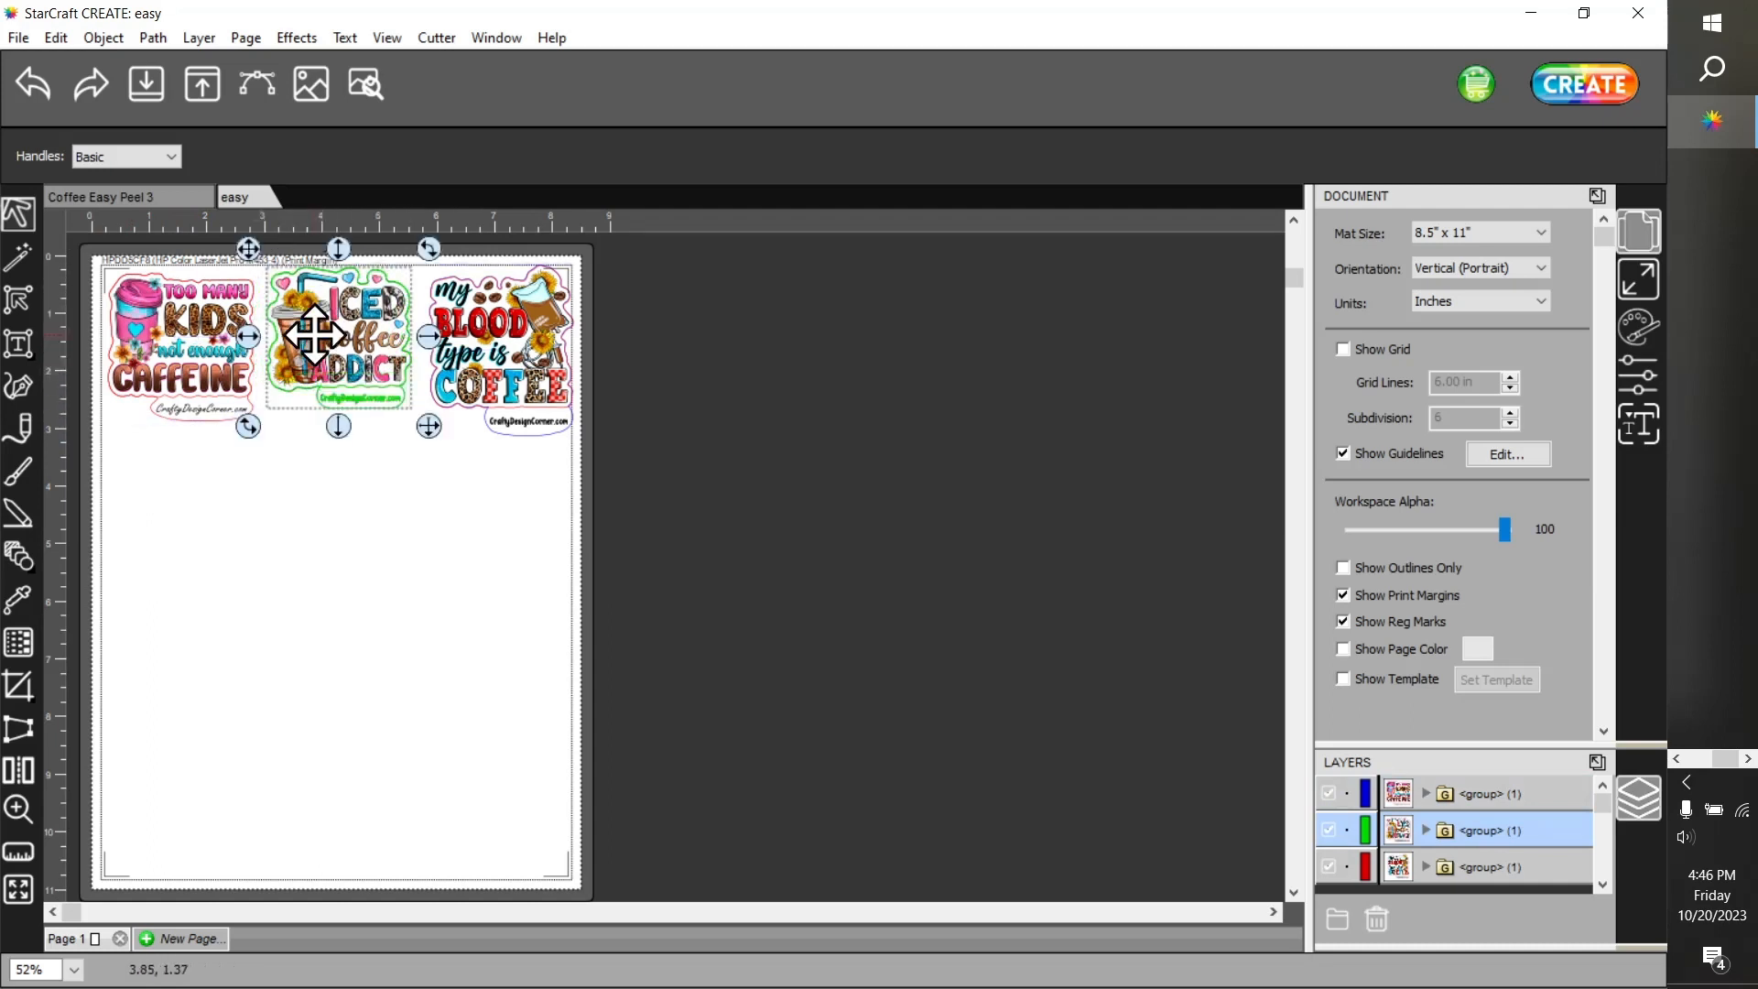
pyautogui.moveTo(506, 344)
pyautogui.mouseDown()
pyautogui.moveTo(488, 353)
pyautogui.moveTo(506, 355)
pyautogui.moveTo(502, 323)
pyautogui.mouseUp()
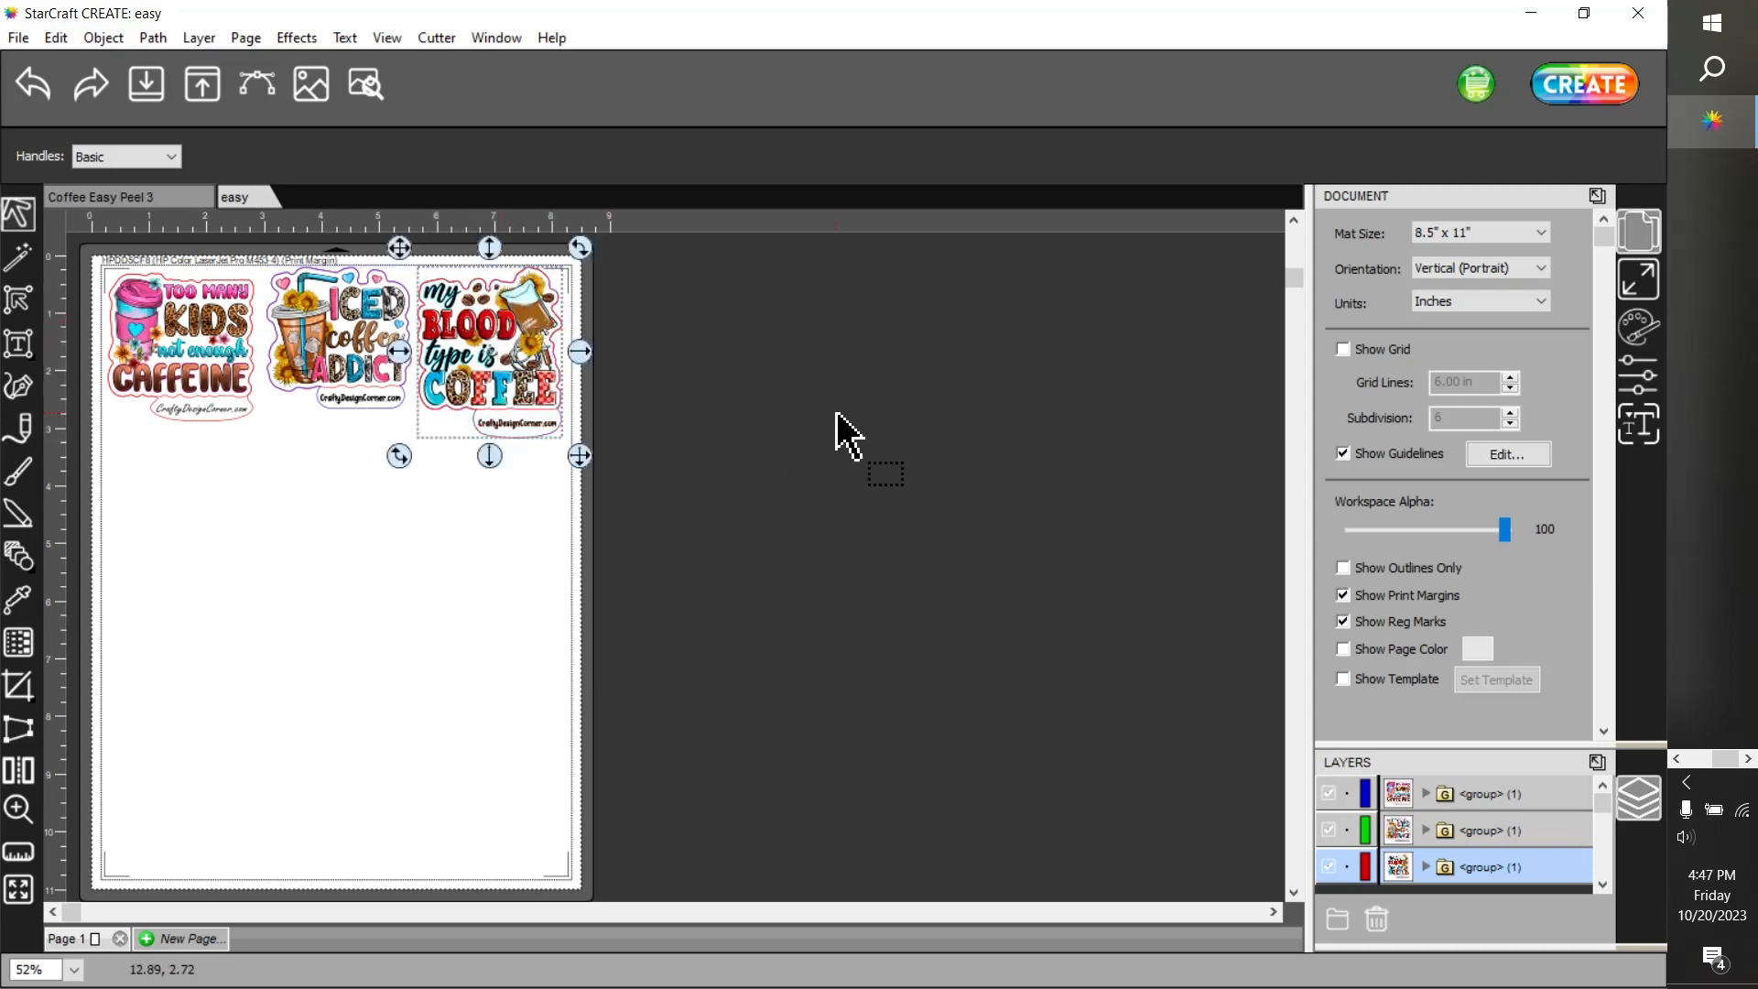
pyautogui.click(653, 412)
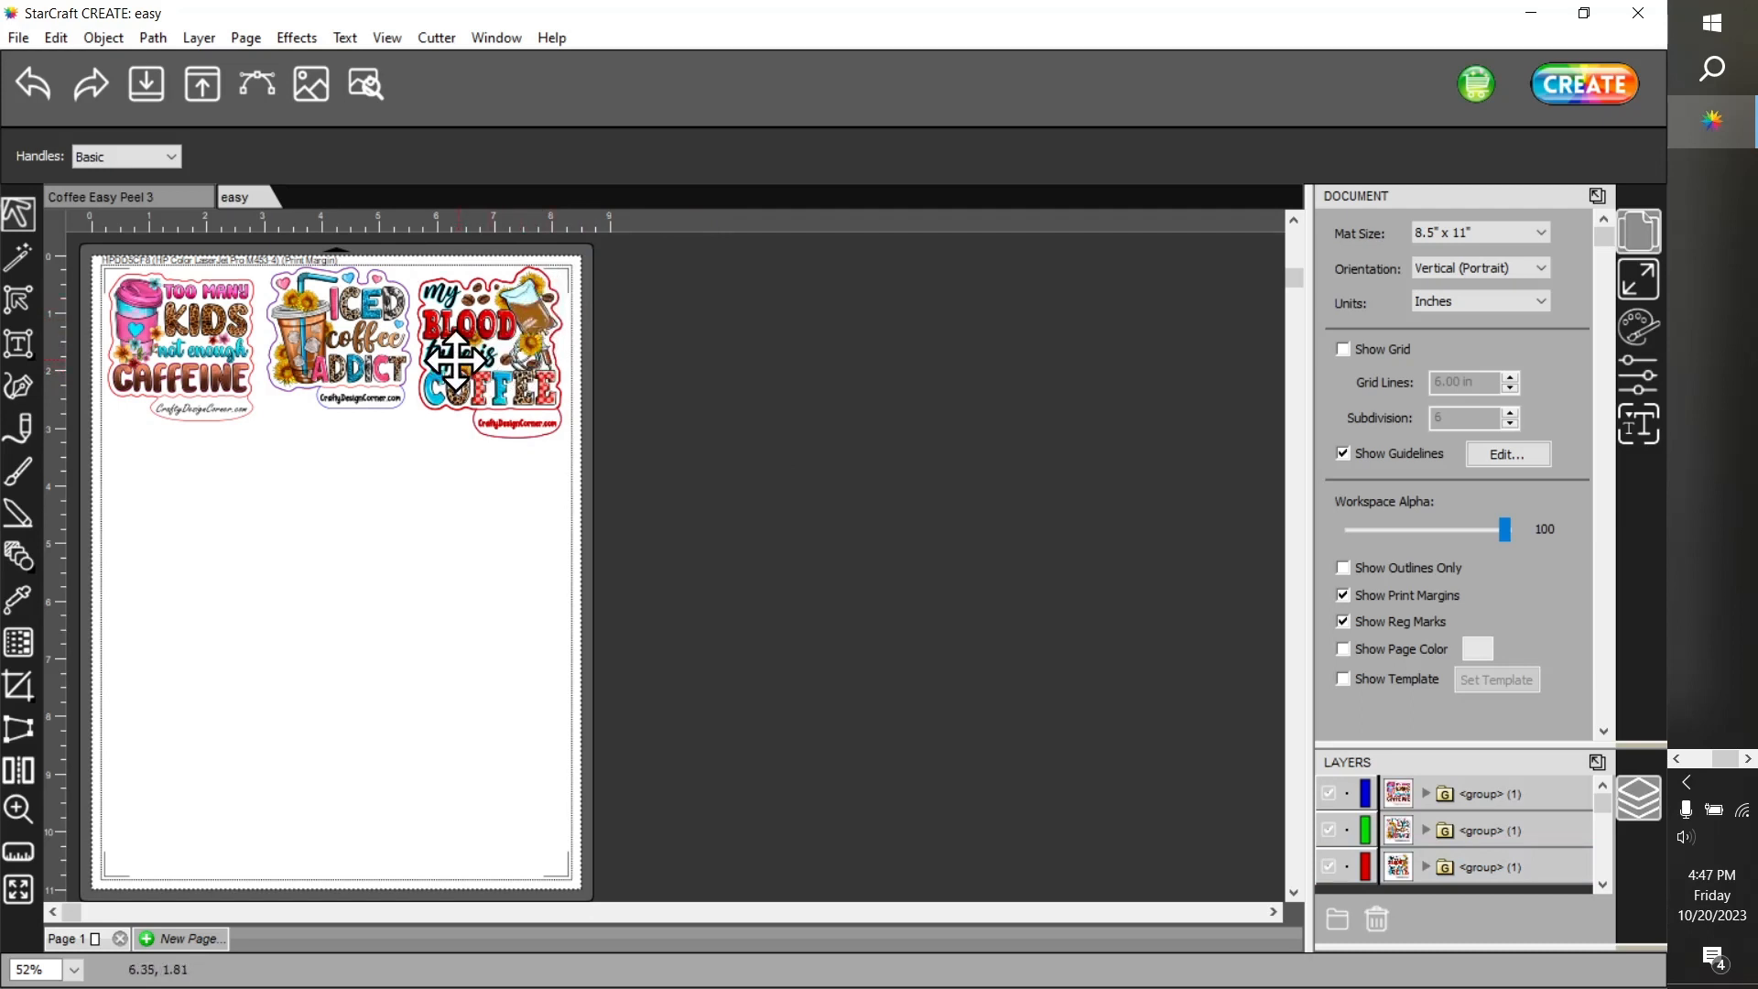
# Nudge the Iced Coffee Addict sticker left in small increments to close its gap to the Too Many Kids sticker
pyautogui.click(368, 357)
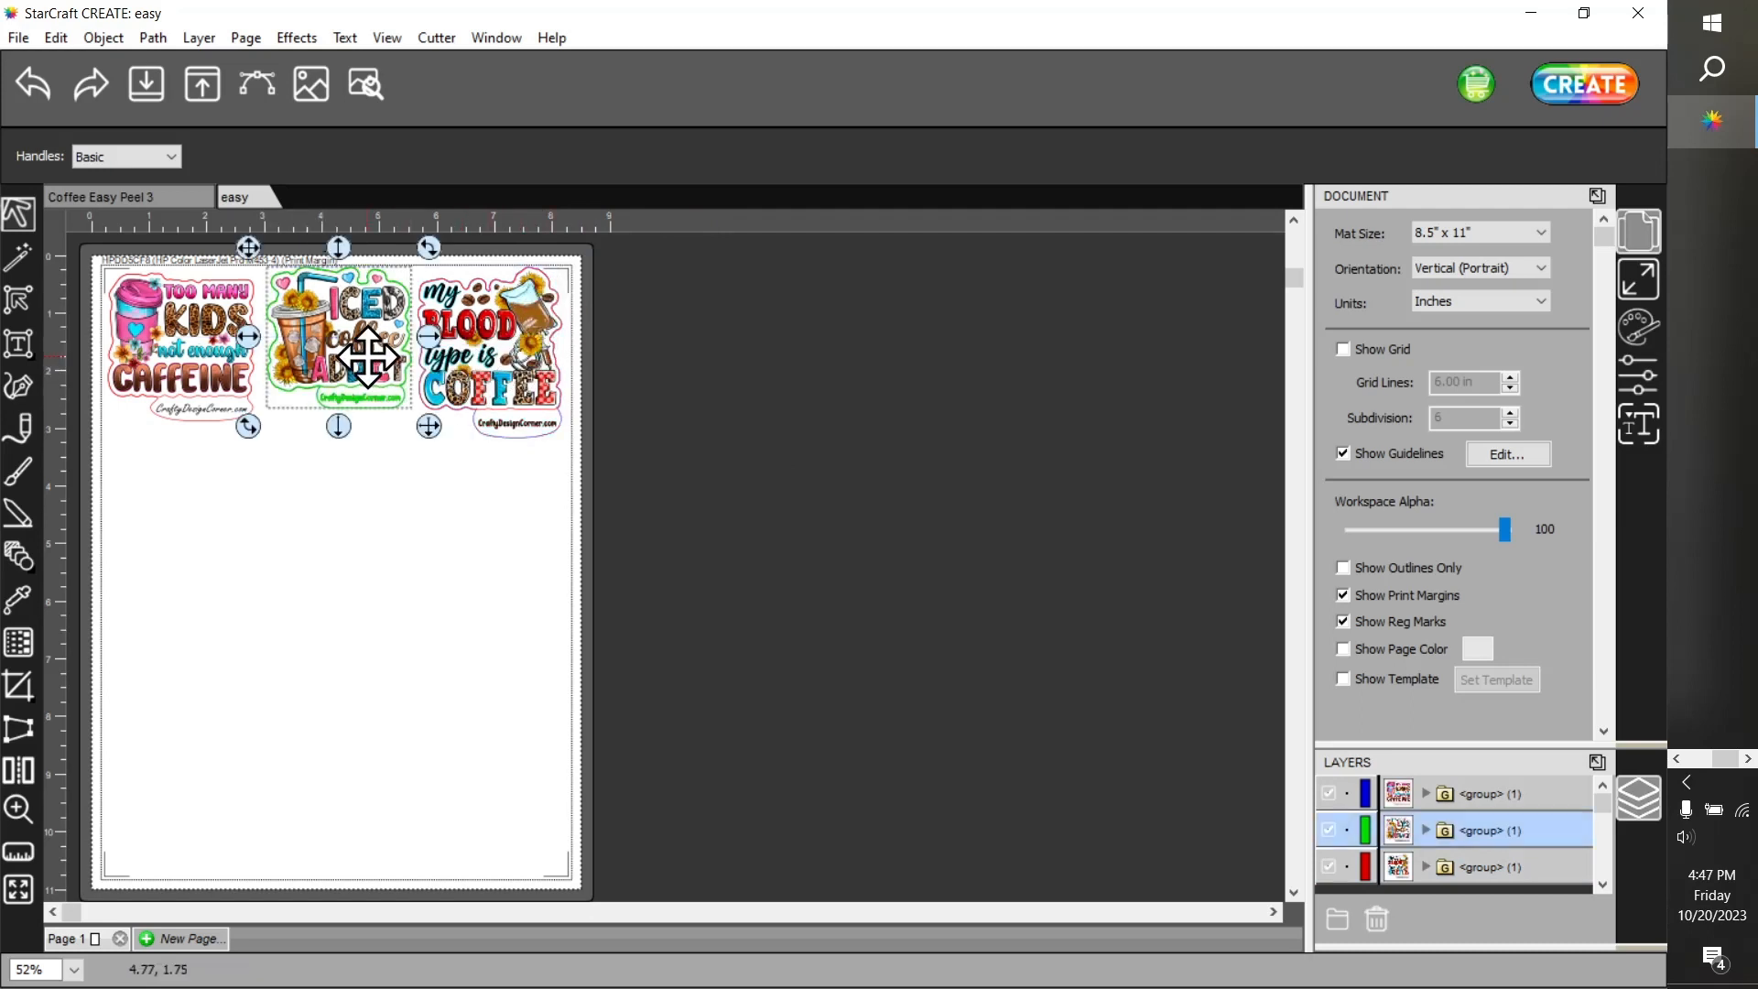
pyautogui.click(1637, 271)
pyautogui.click(1403, 294)
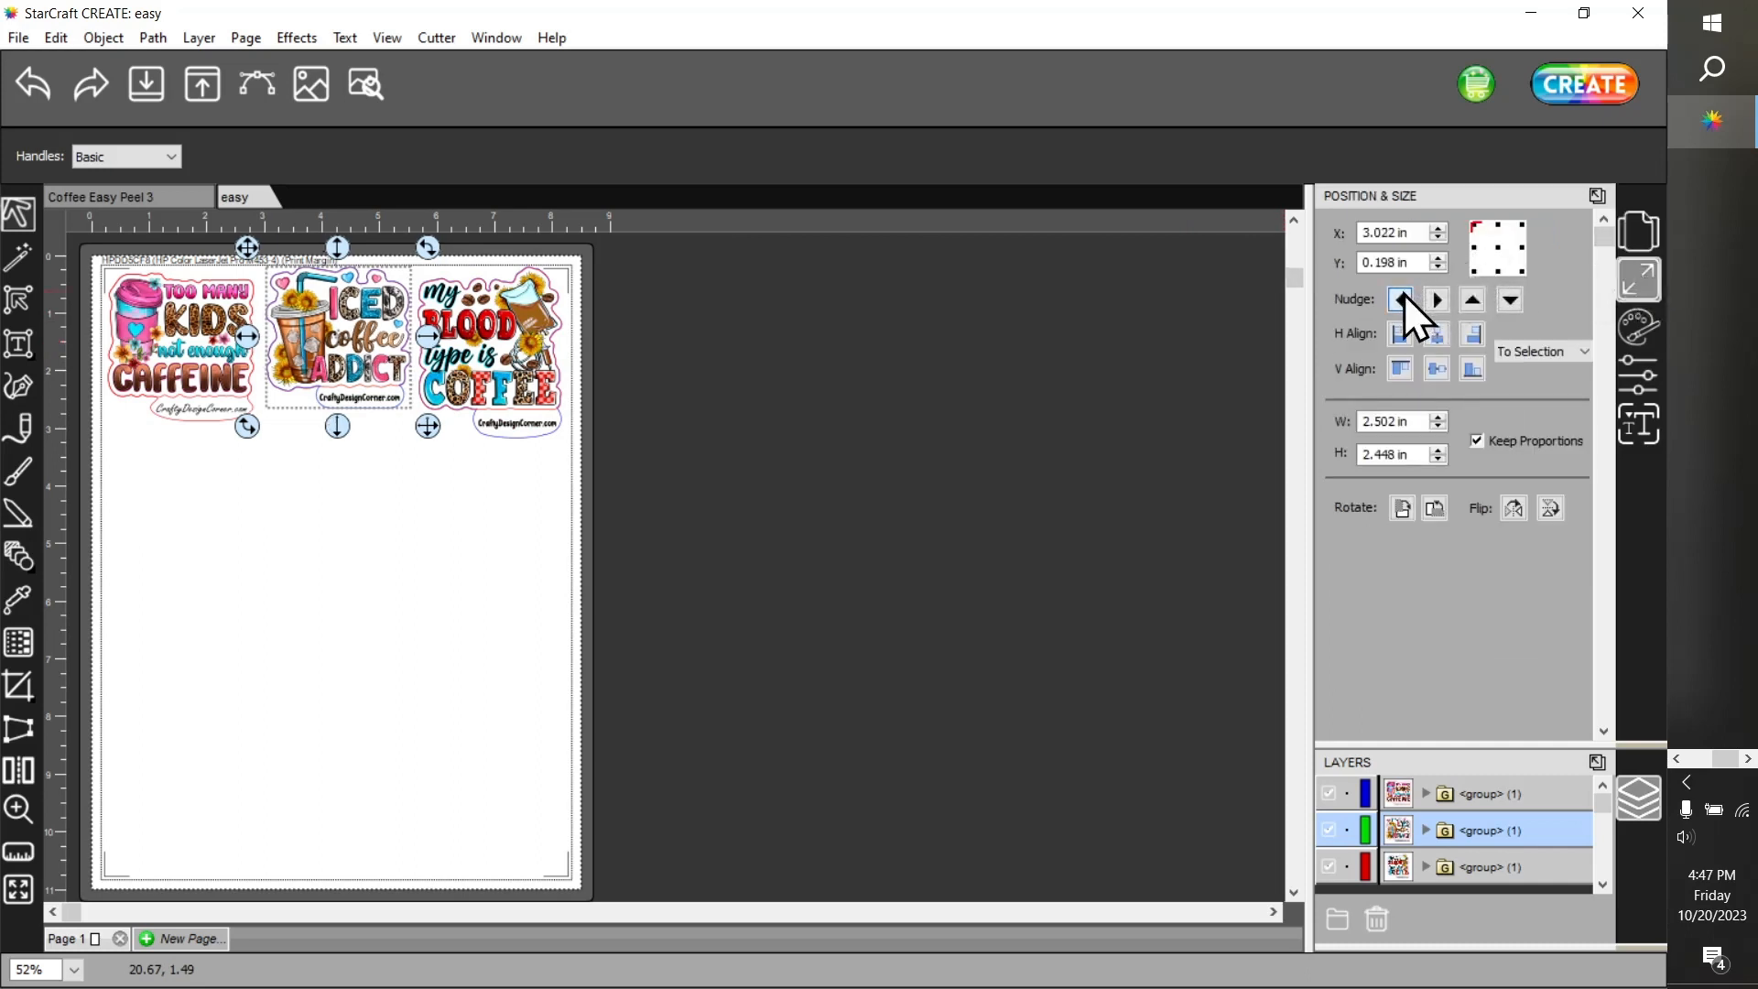
pyautogui.click(1403, 294)
pyautogui.click(1401, 296)
pyautogui.click(1398, 299)
pyautogui.click(1398, 299)
pyautogui.click(1398, 298)
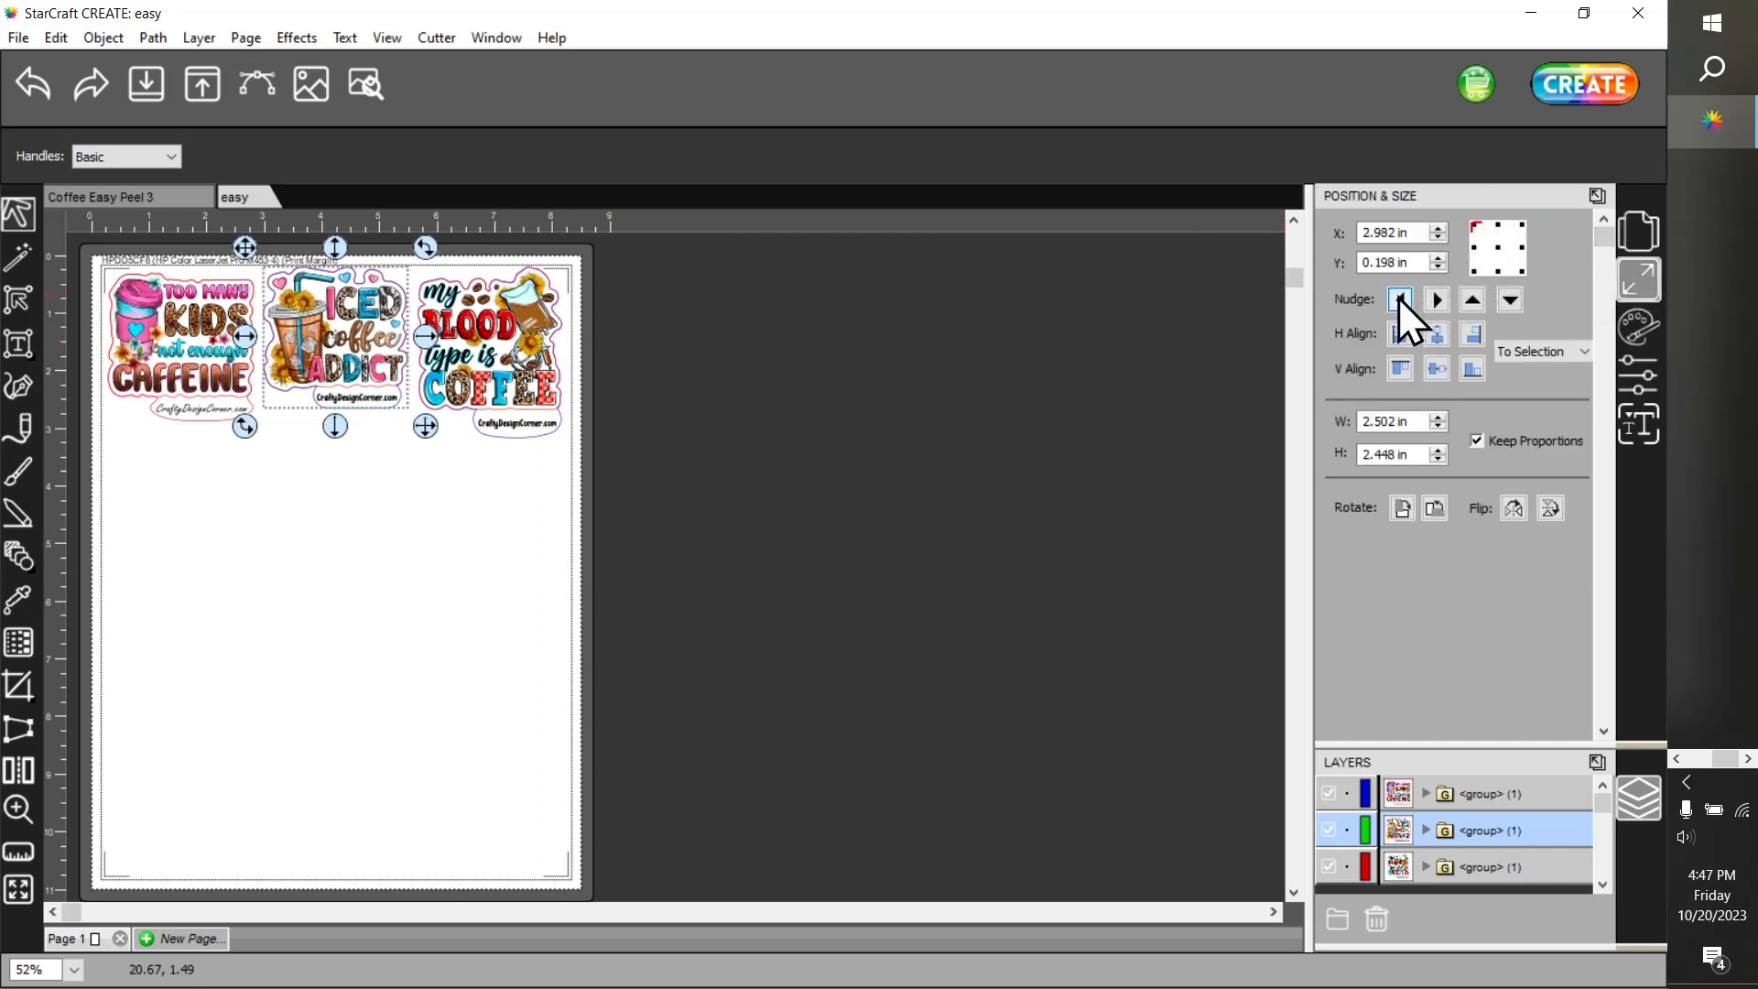
pyautogui.click(1398, 298)
# Nudge the My Blood Type is Coffee sticker left in small increments, closer to the Iced Coffee Addict sticker
pyautogui.click(494, 367)
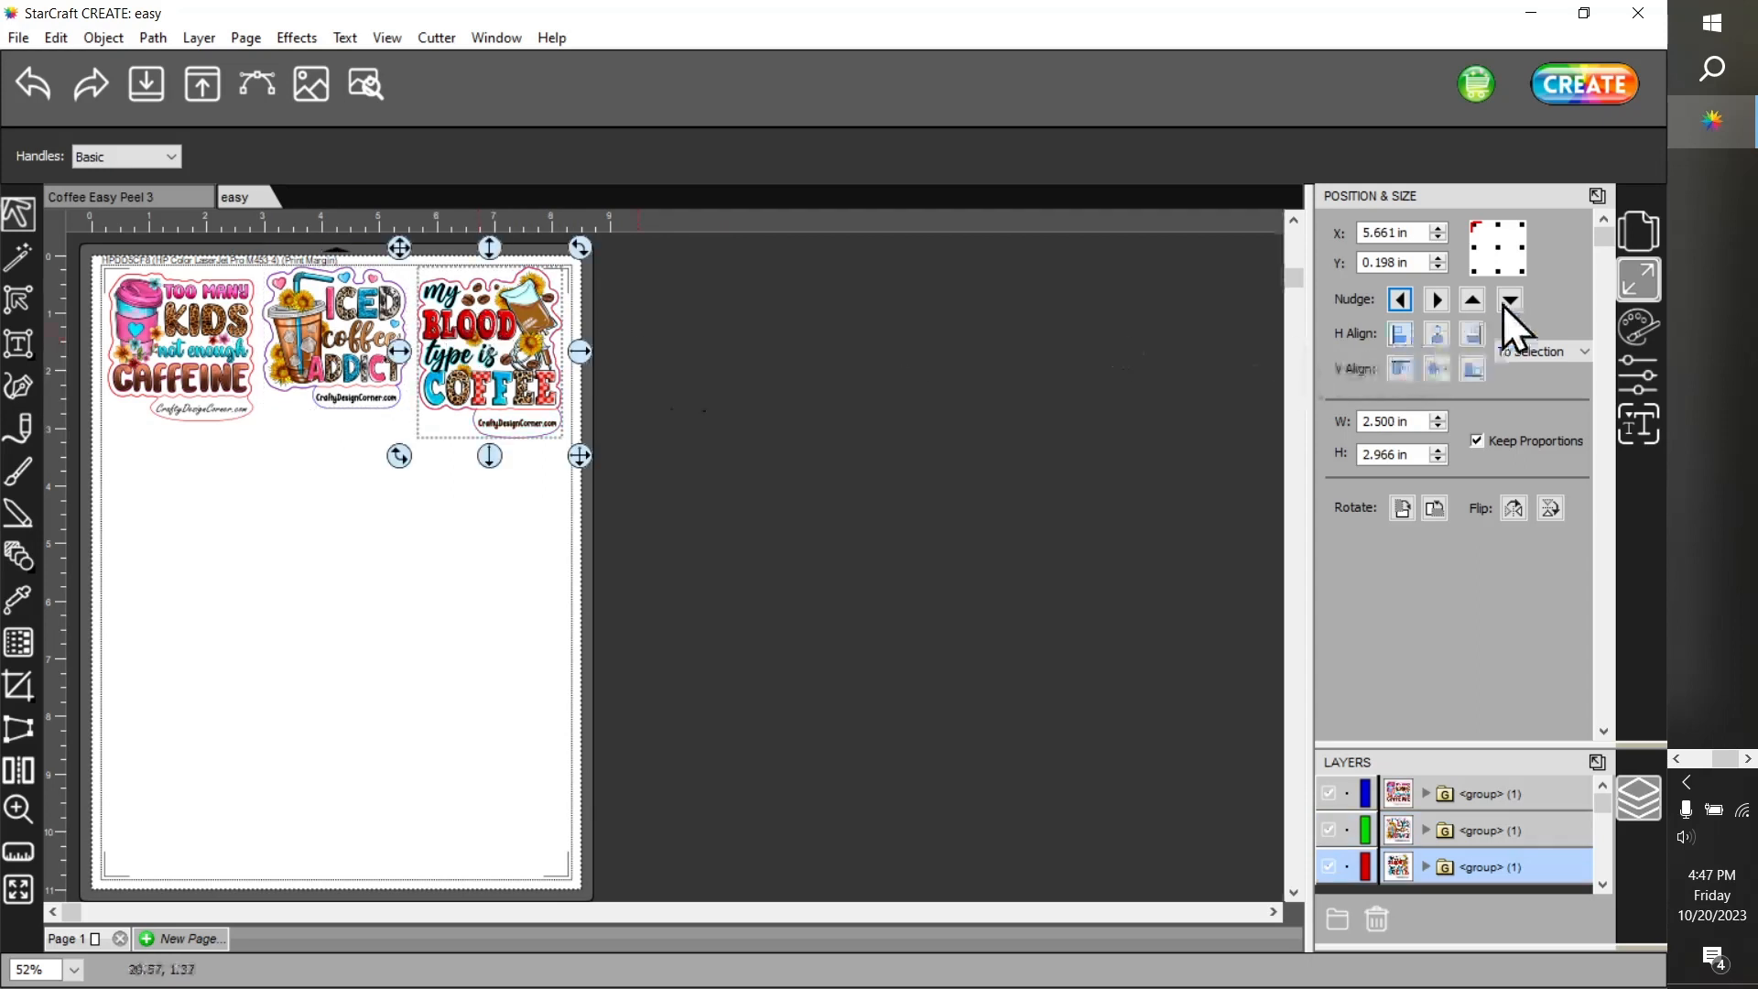
pyautogui.click(1402, 298)
pyautogui.click(1403, 299)
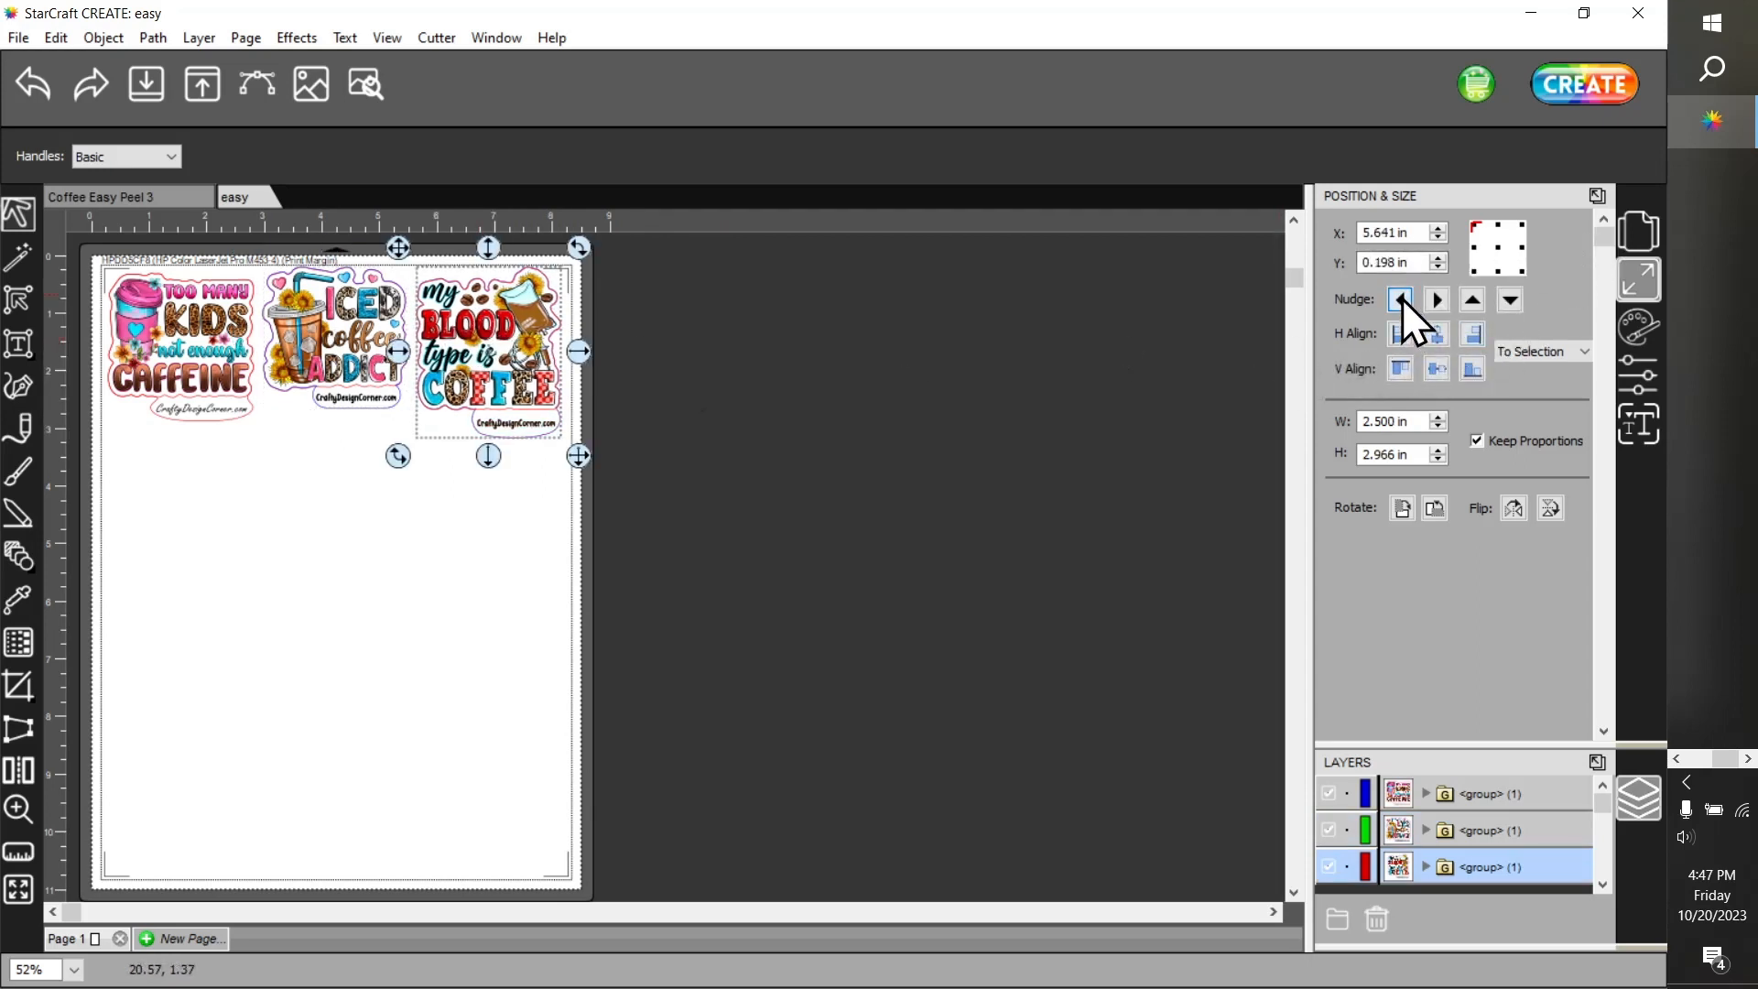
pyautogui.click(1403, 298)
pyautogui.click(1402, 299)
pyautogui.click(1403, 299)
pyautogui.click(529, 588)
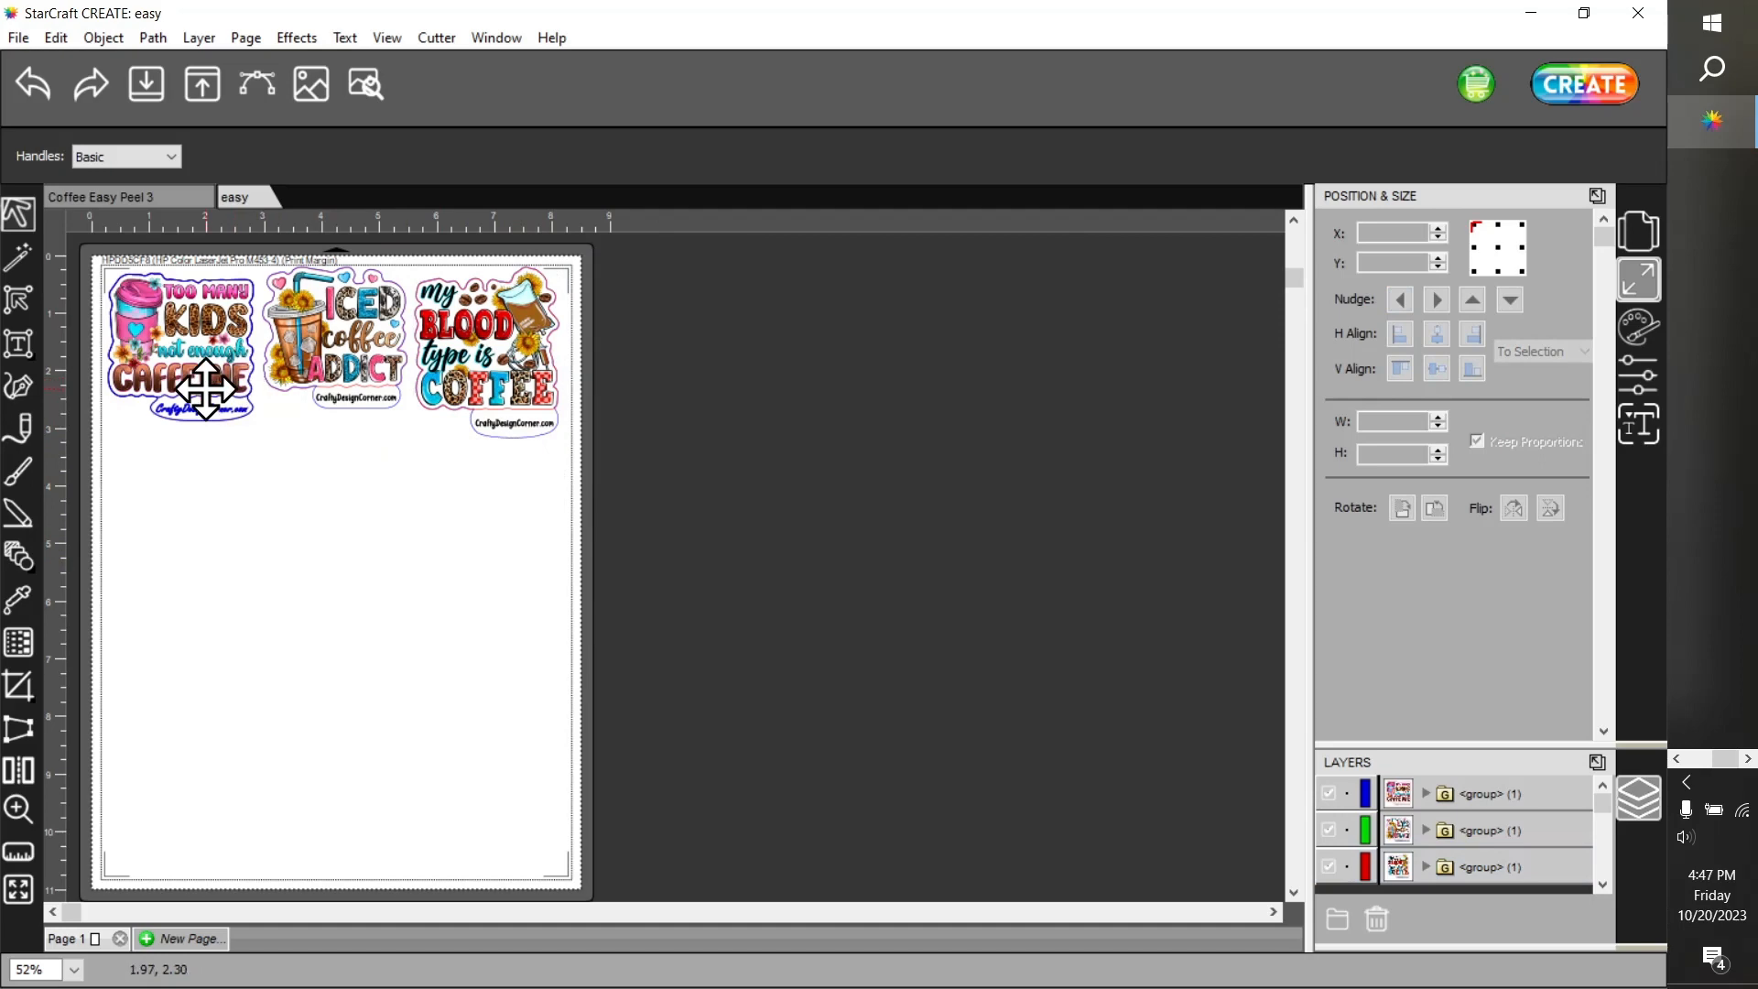
# Select all three stickers in the top row and copy them
pyautogui.click(17, 38)
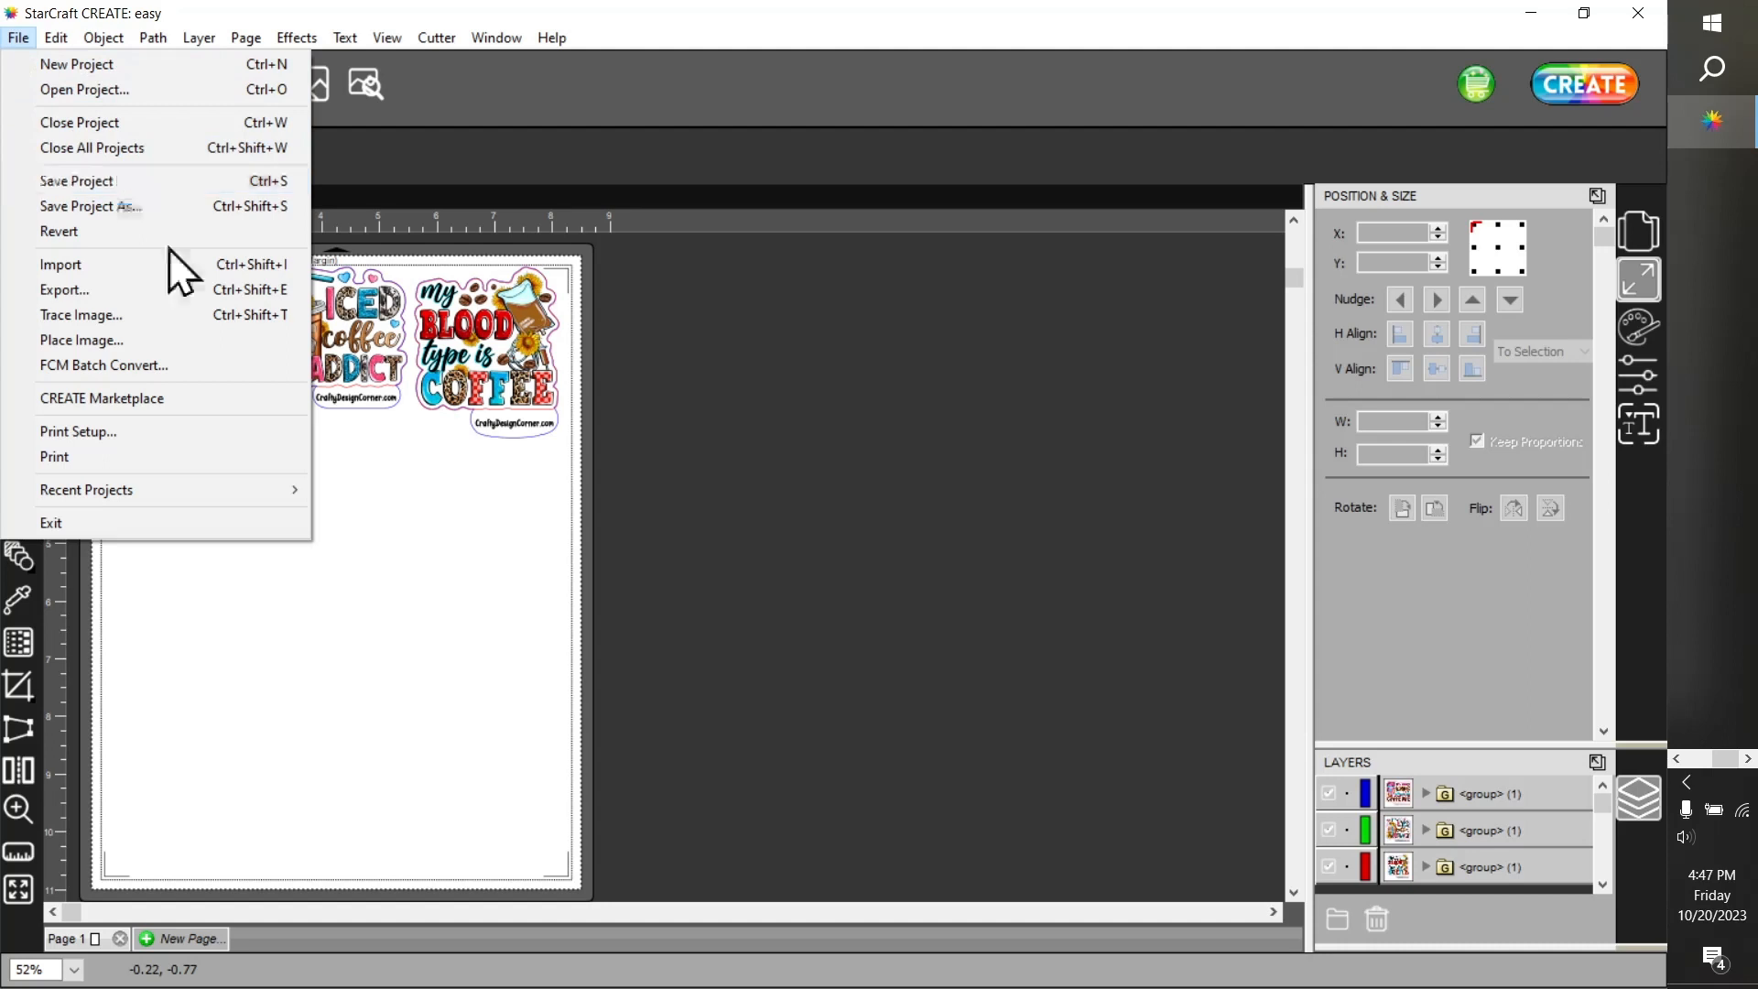
pyautogui.click(502, 659)
pyautogui.click(210, 344)
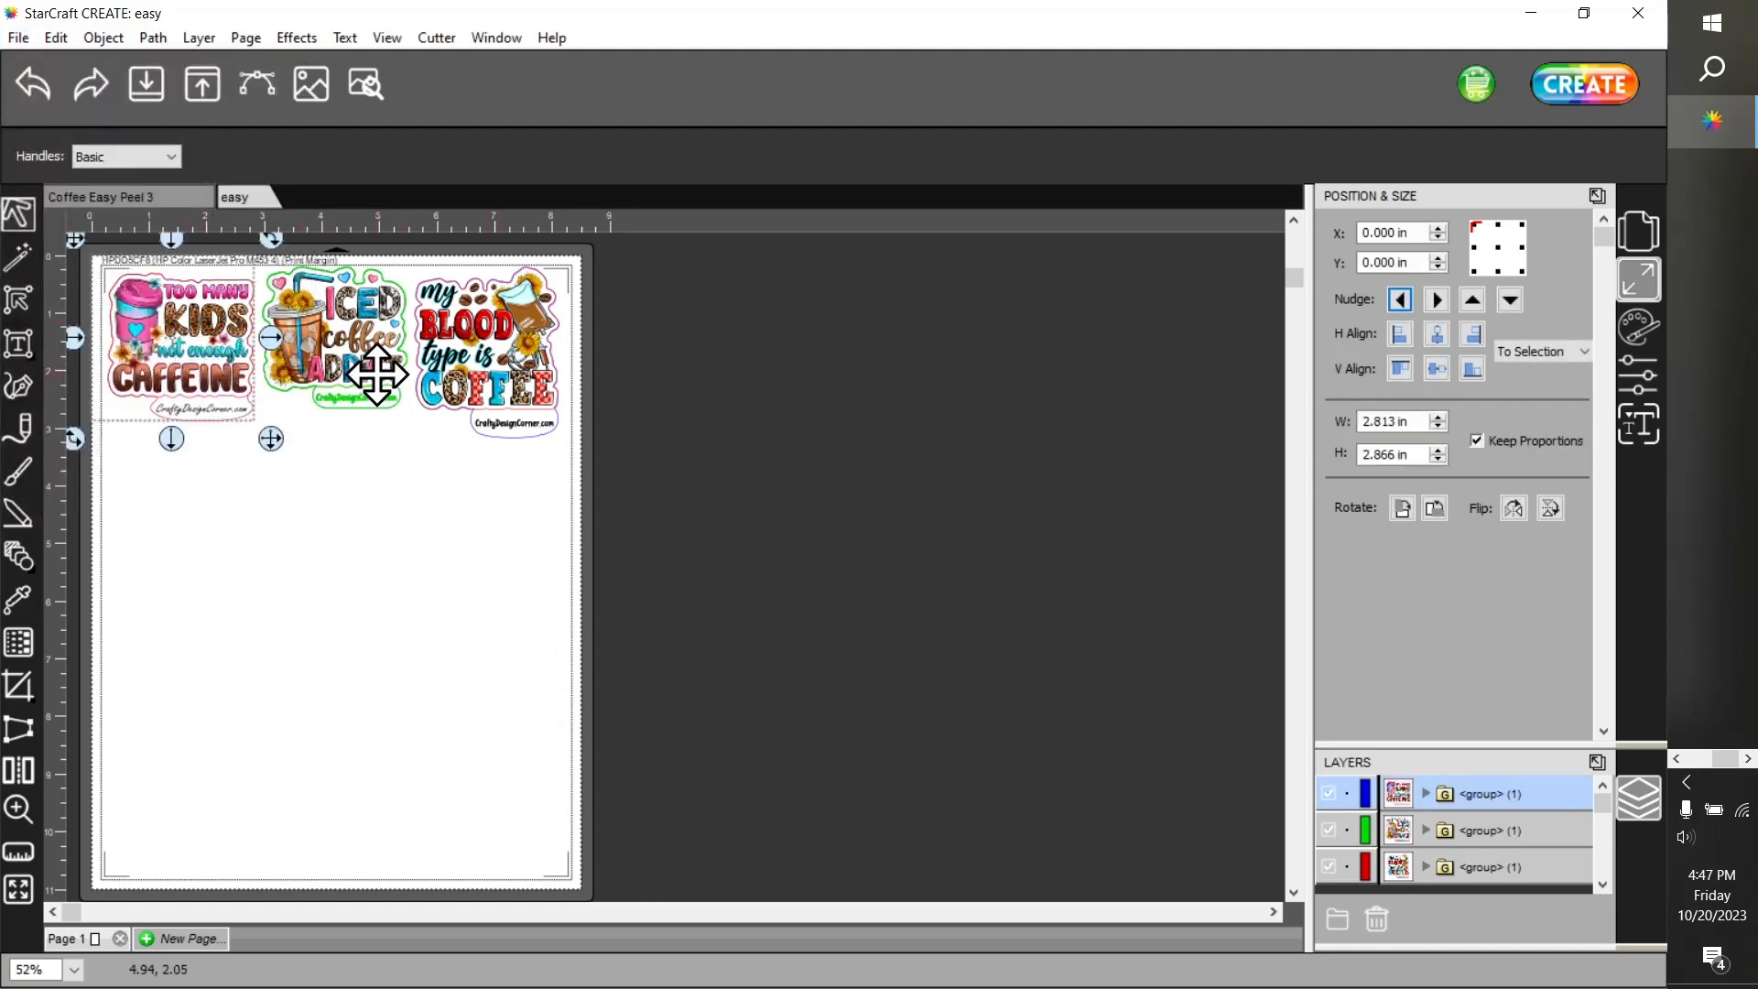
pyautogui.keyDown('shift'); pyautogui.click(344, 353); pyautogui.keyUp('shift')
pyautogui.keyDown('shift'); pyautogui.click(476, 348); pyautogui.keyUp('shift')
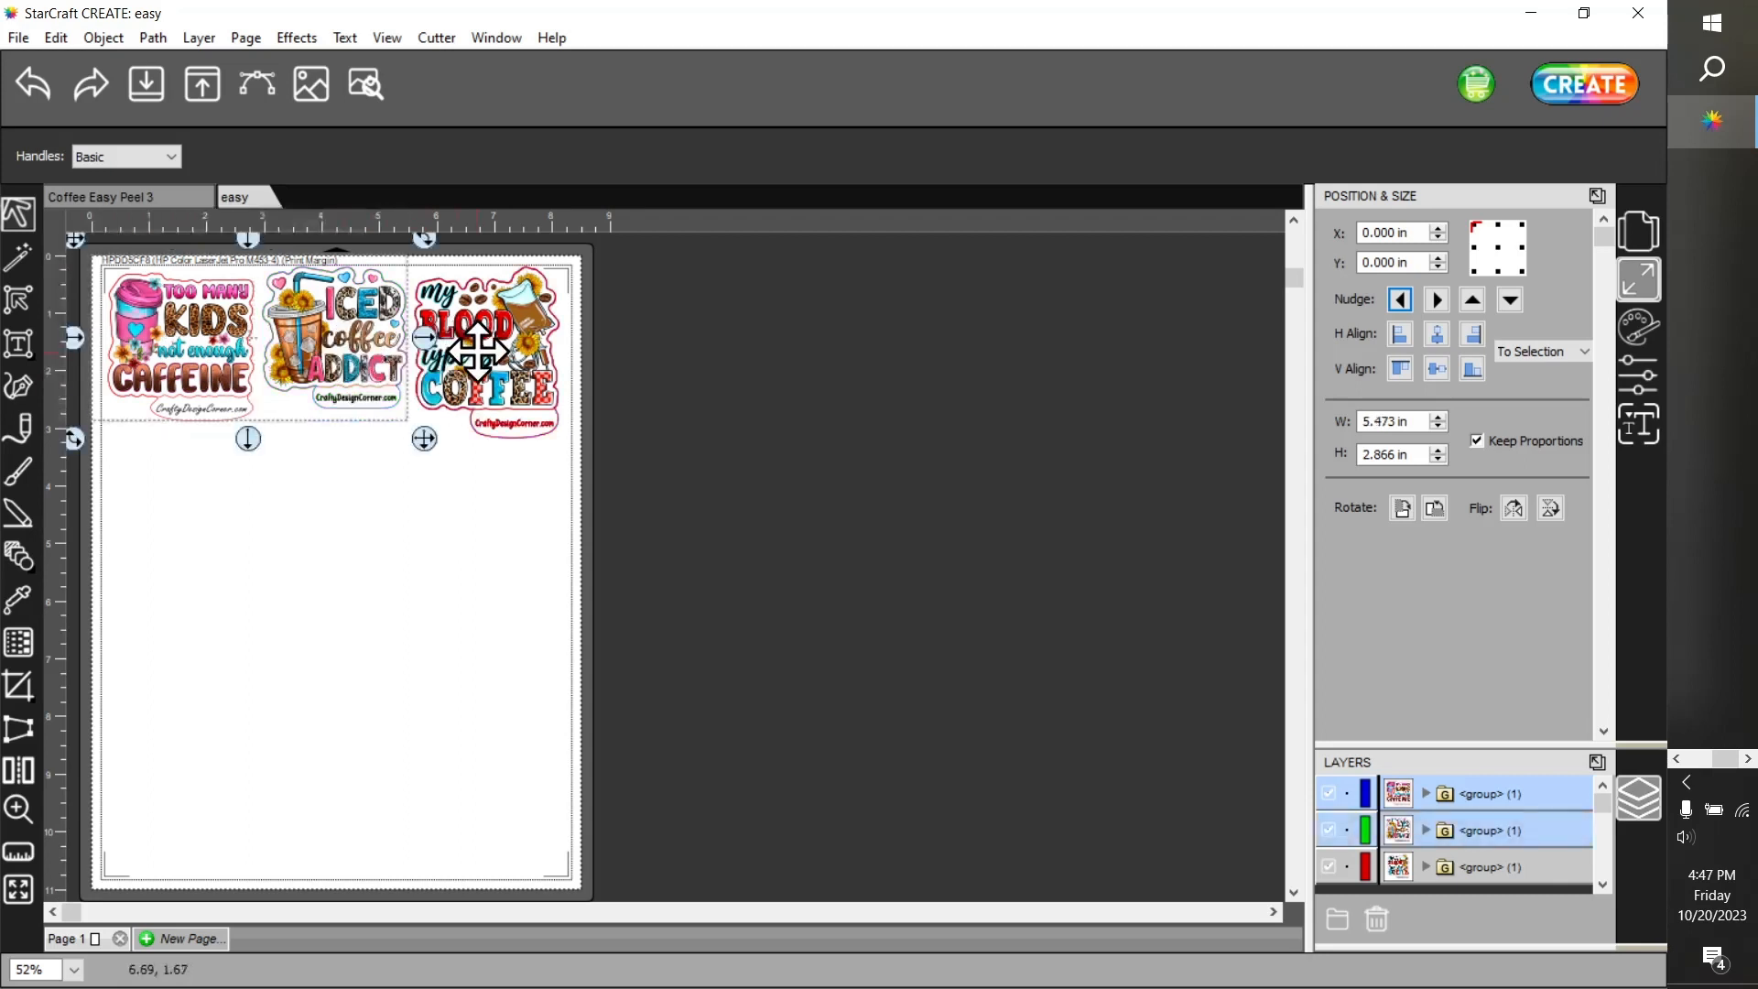
pyautogui.rightClick(476, 348)
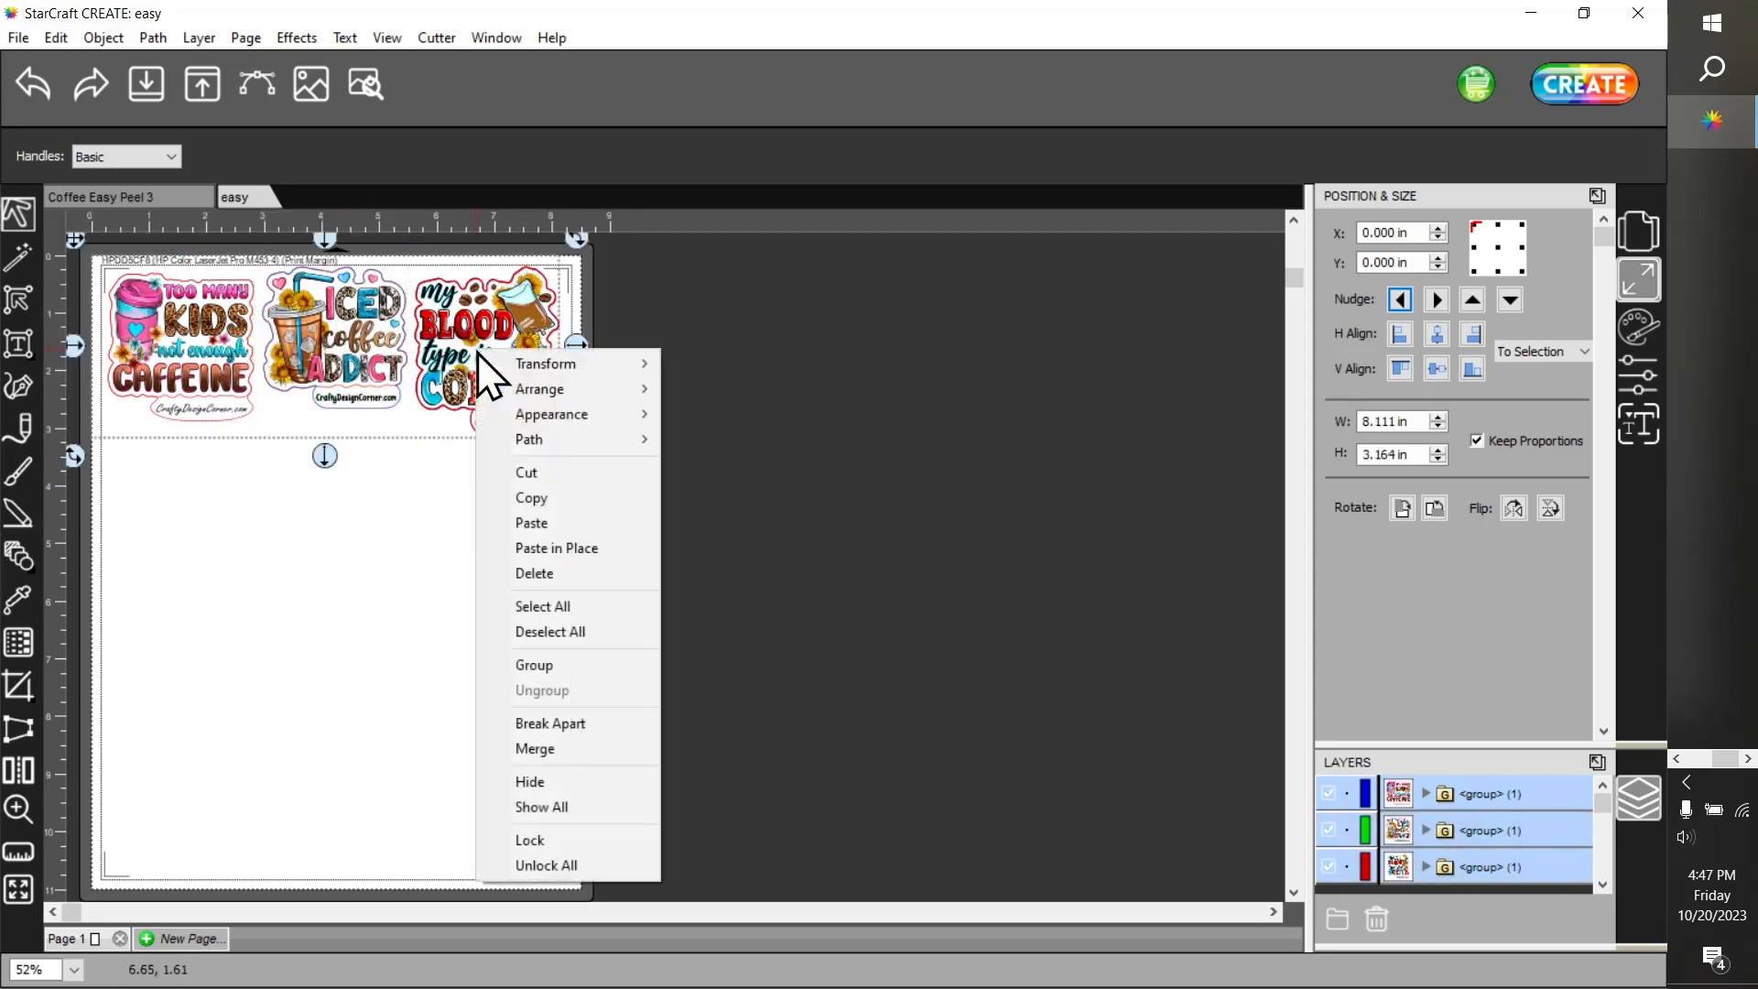
pyautogui.click(540, 498)
pyautogui.click(277, 529)
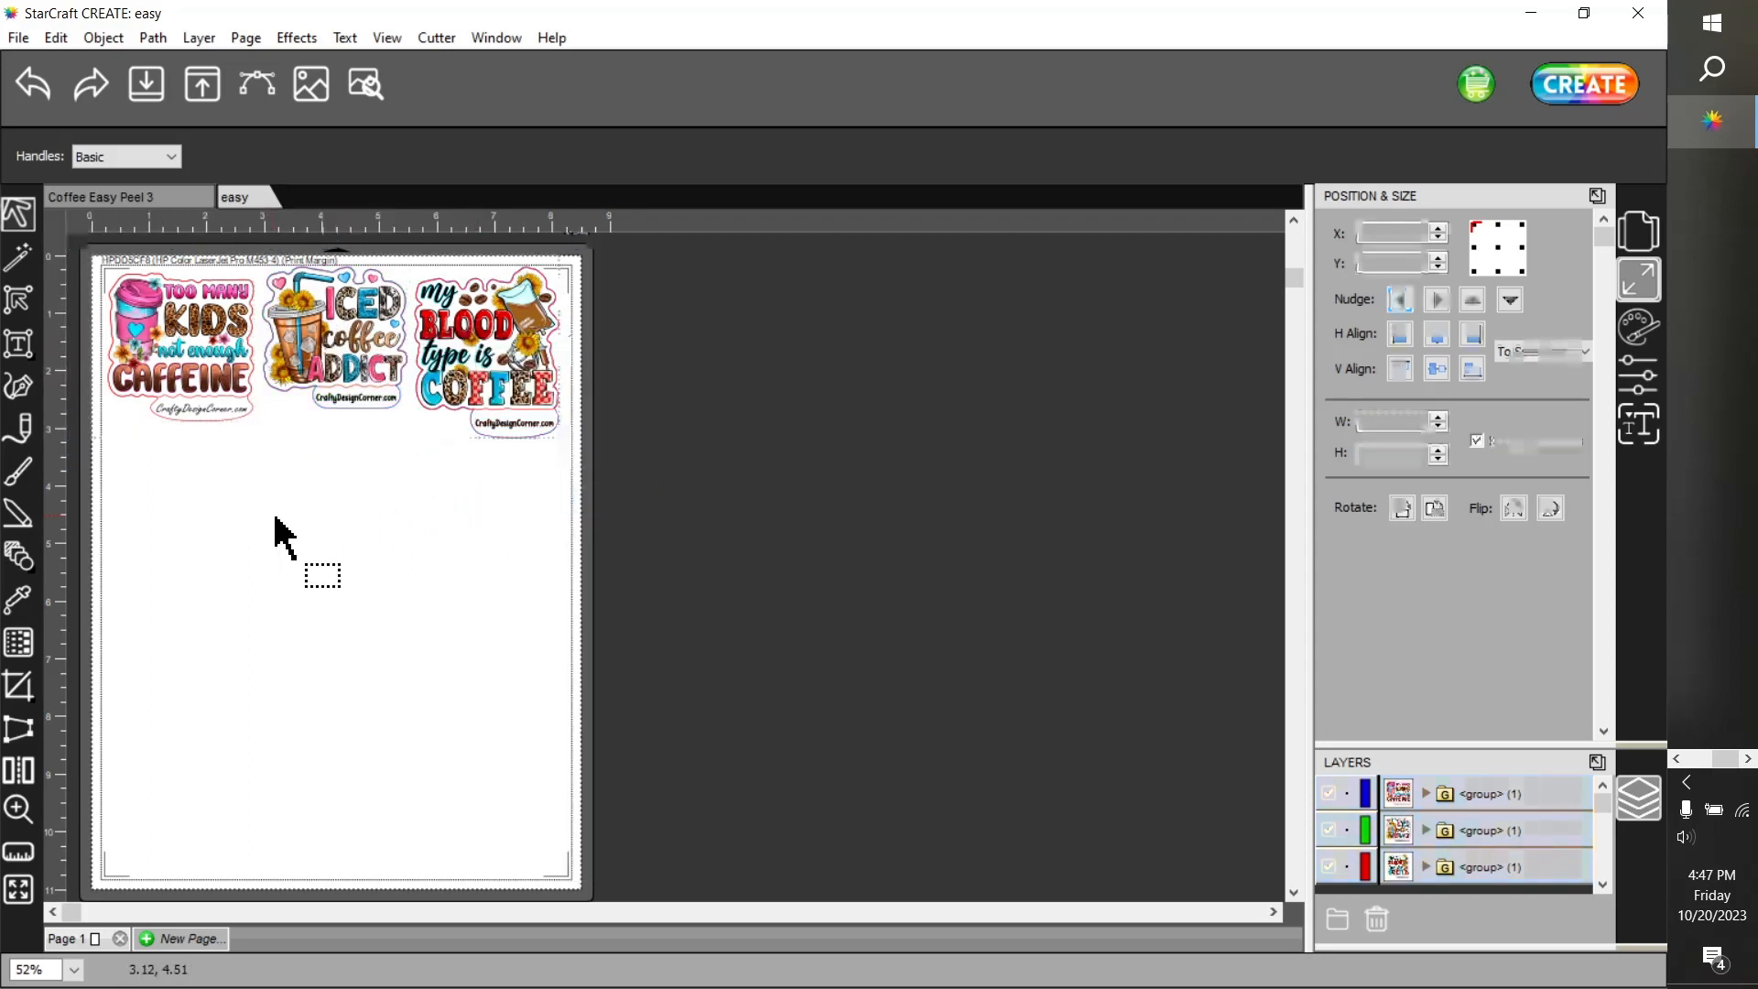
# Paste the three stickers again and place the copies as a second row directly below the first
pyautogui.rightClick(145, 462)
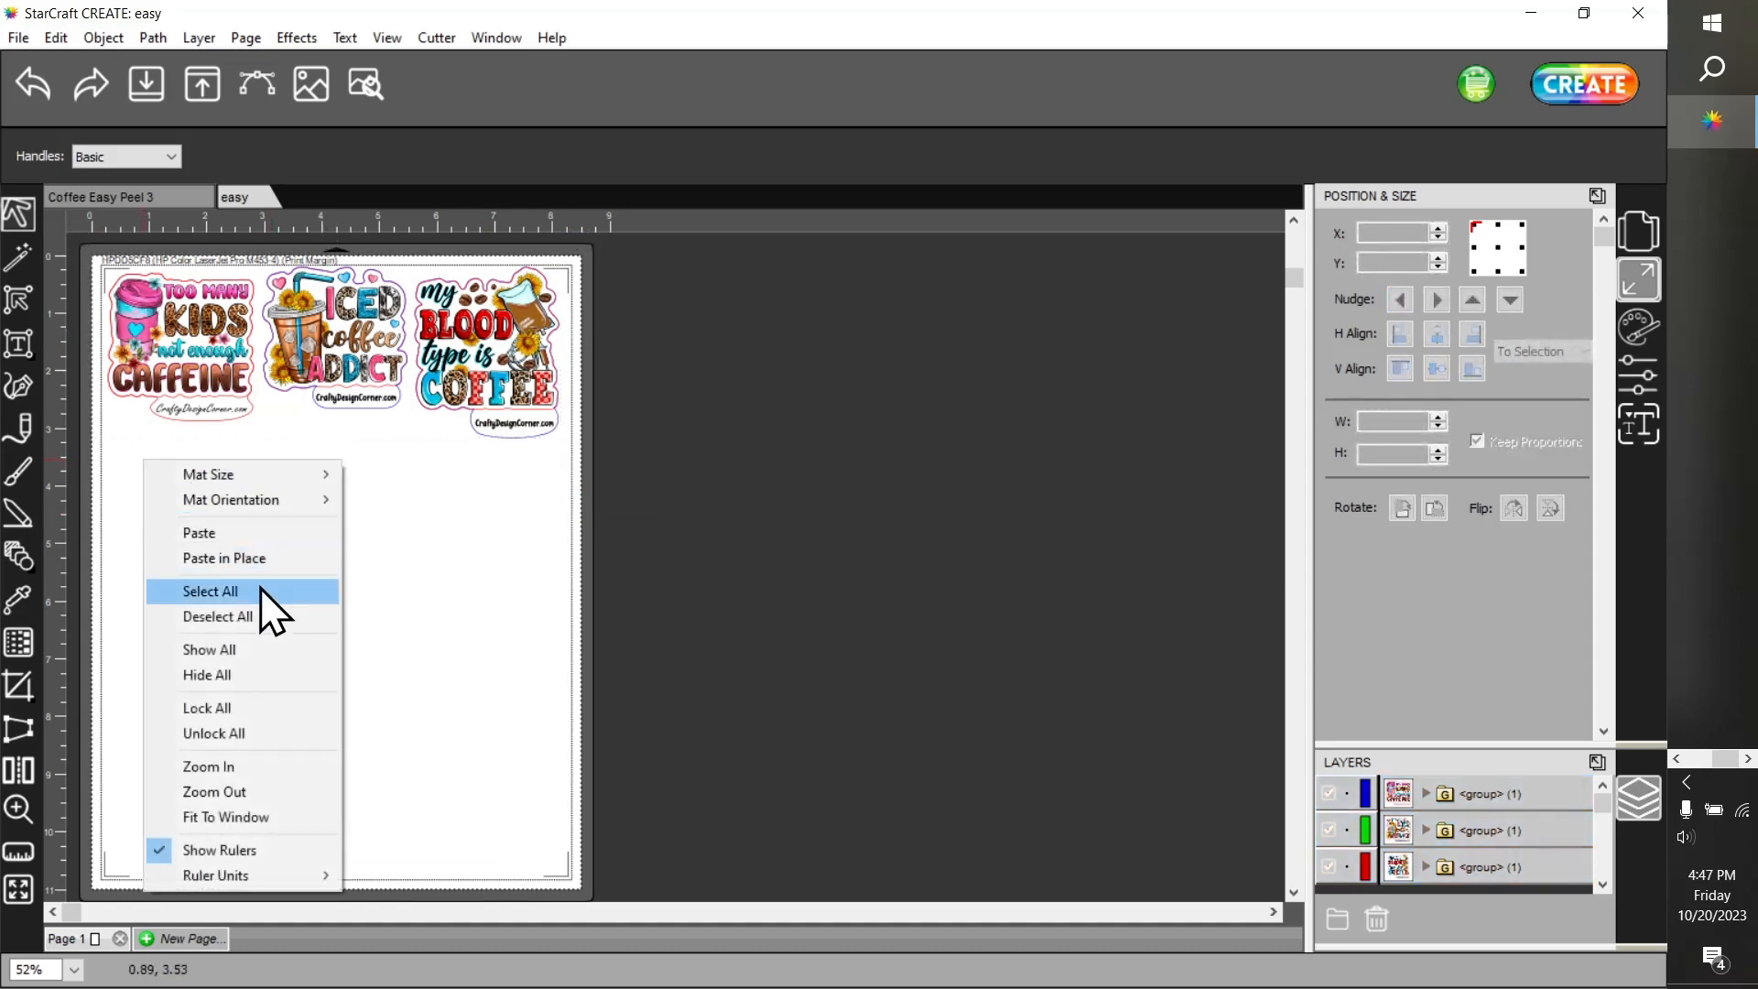
pyautogui.click(253, 535)
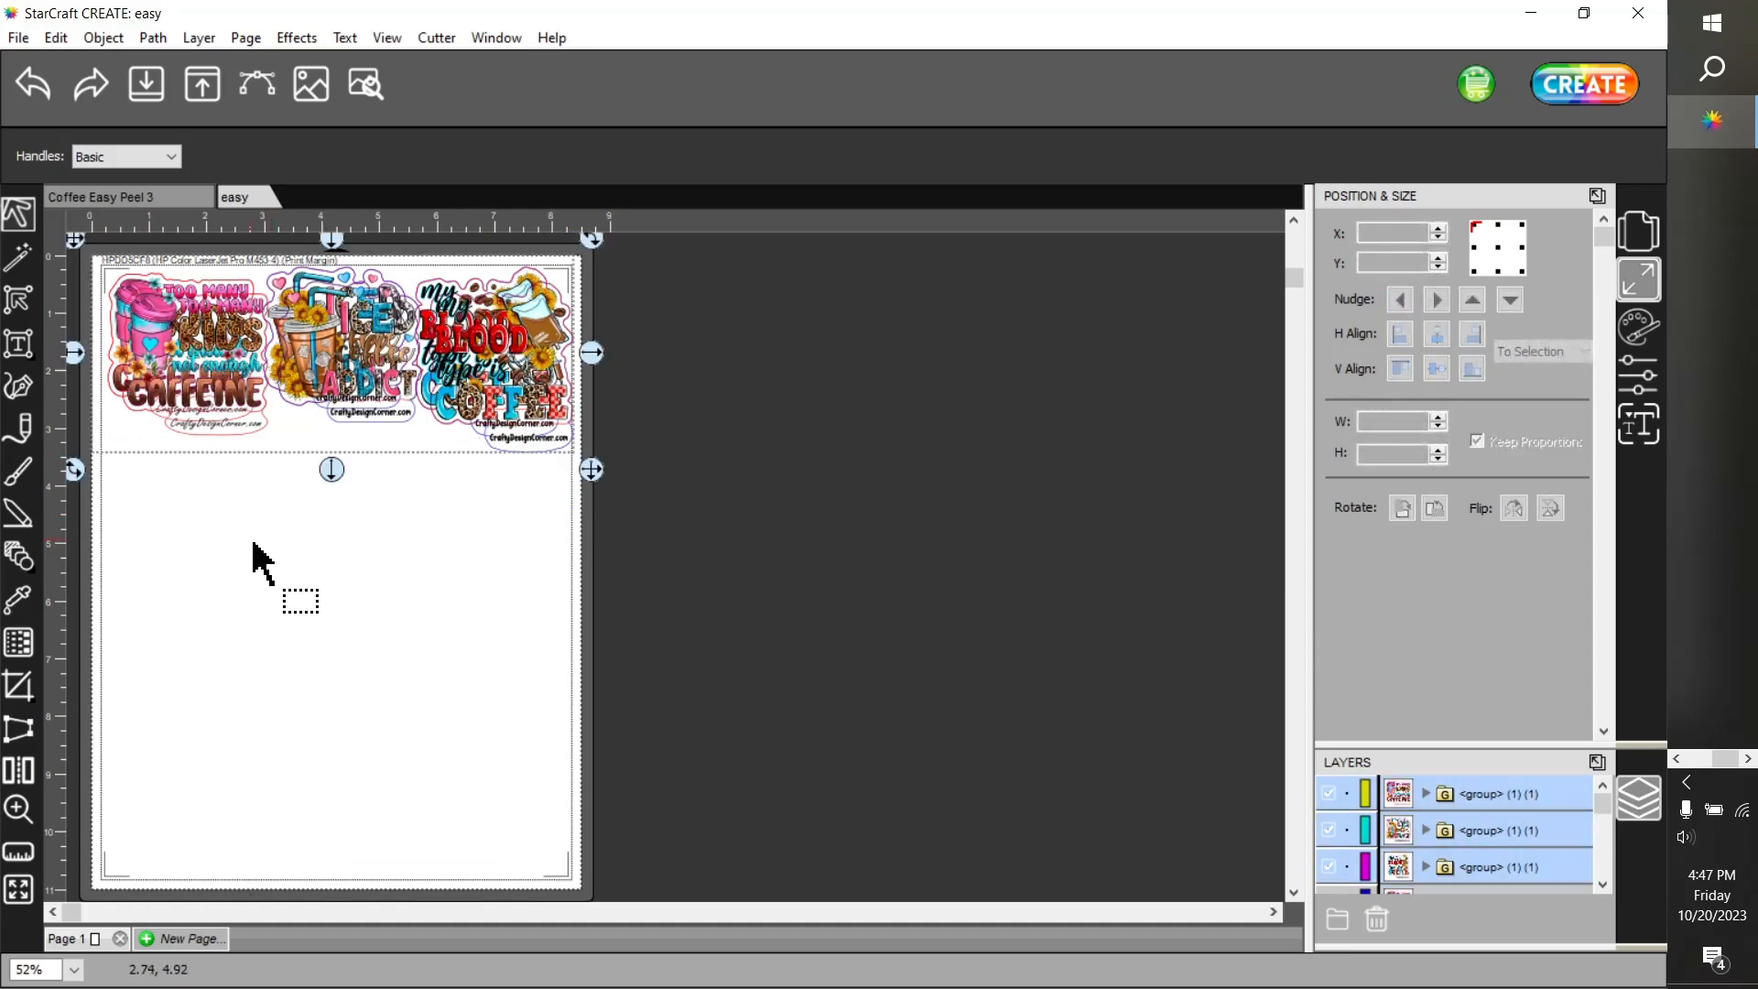
pyautogui.moveTo(373, 365); pyautogui.dragTo(338, 519)
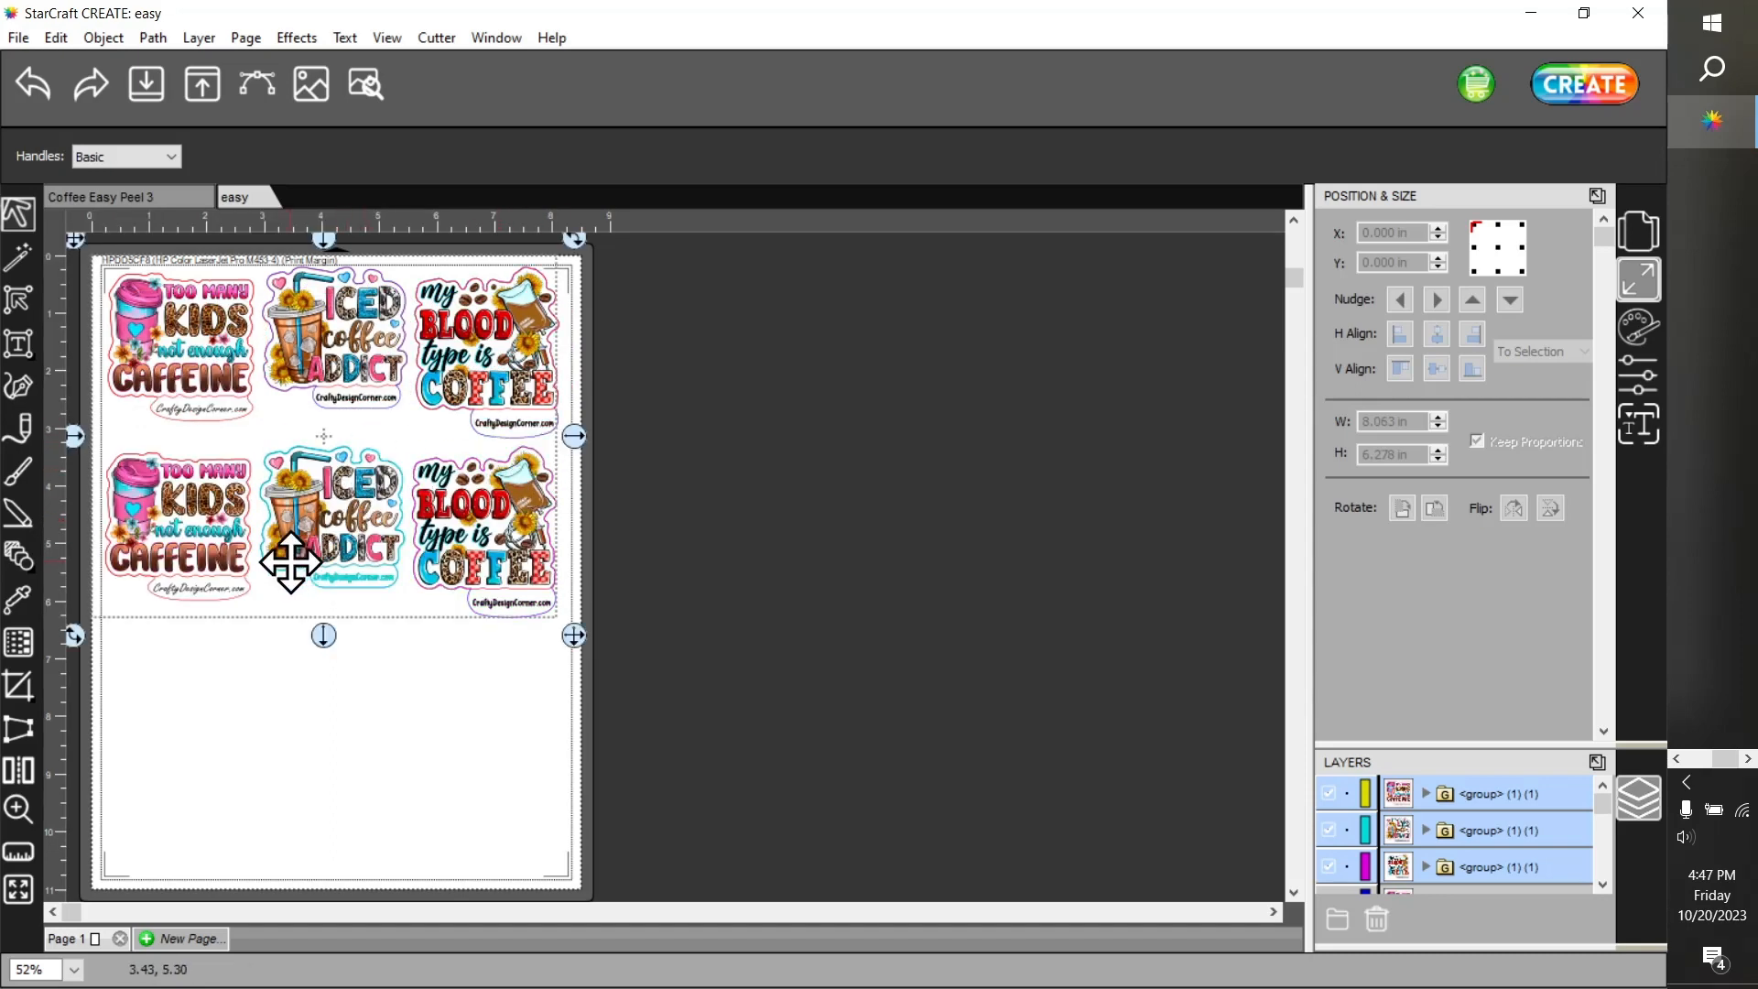
pyautogui.click(285, 687)
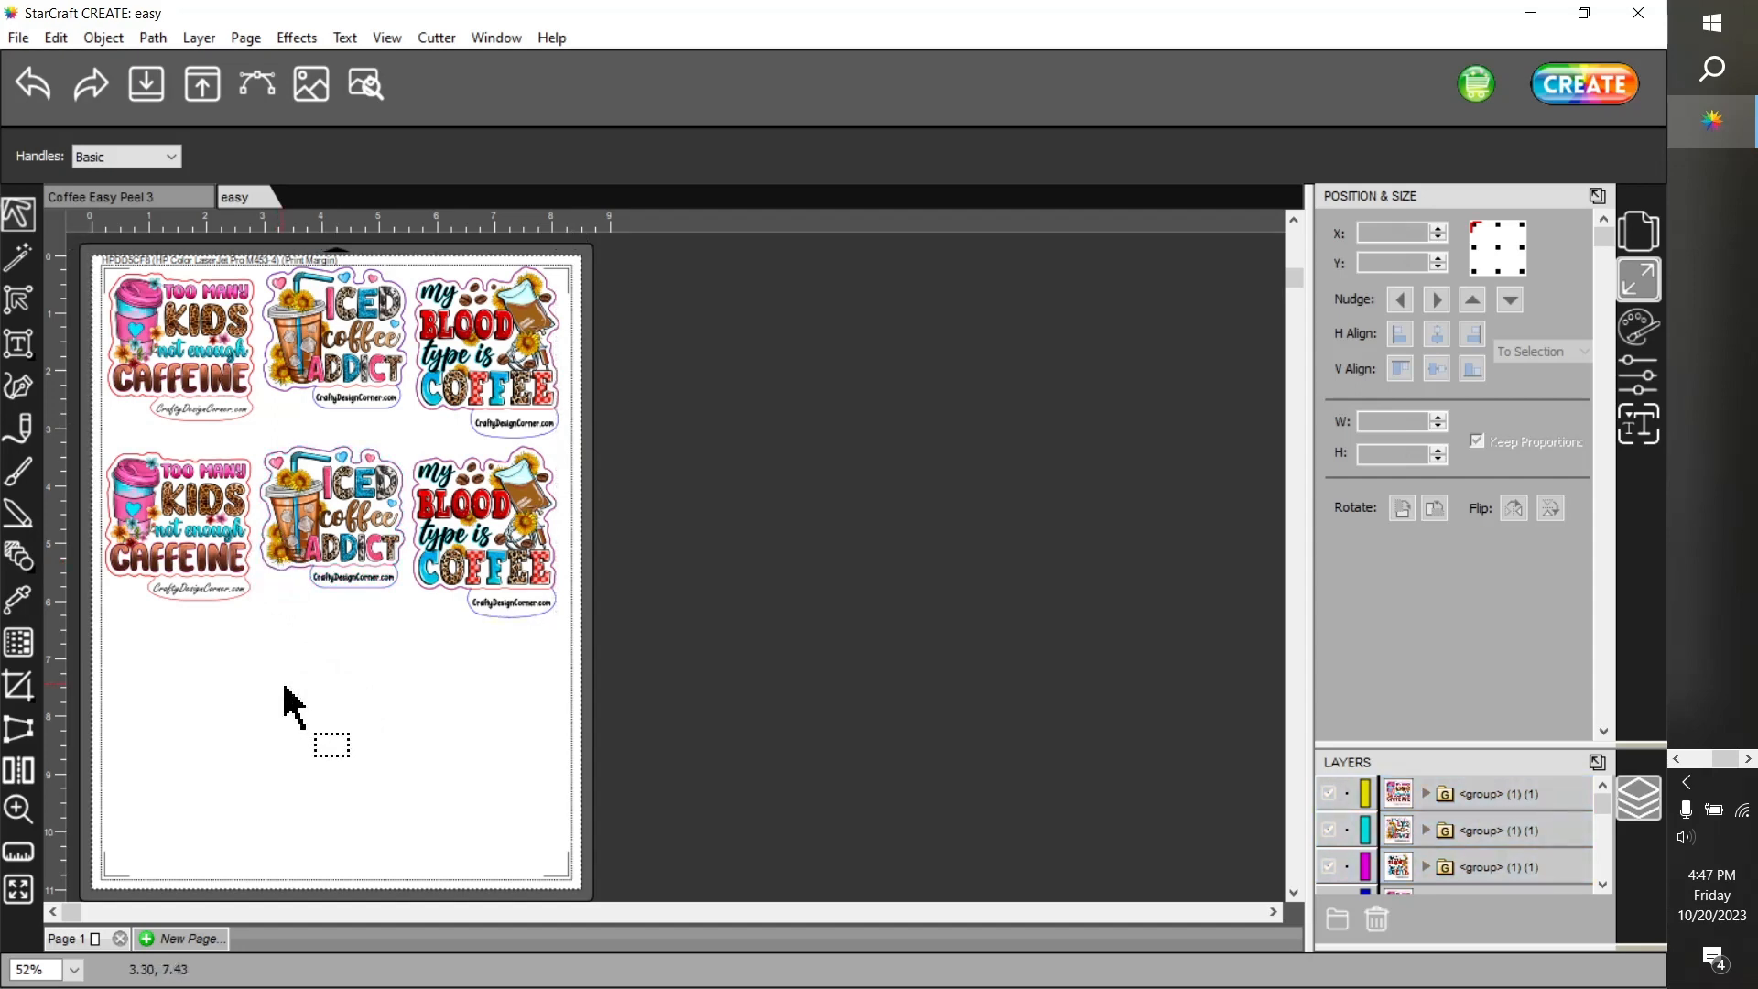
# Paste another set of the three stickers and place it as a third row below the second
pyautogui.hotkey('ctrl', 'v')
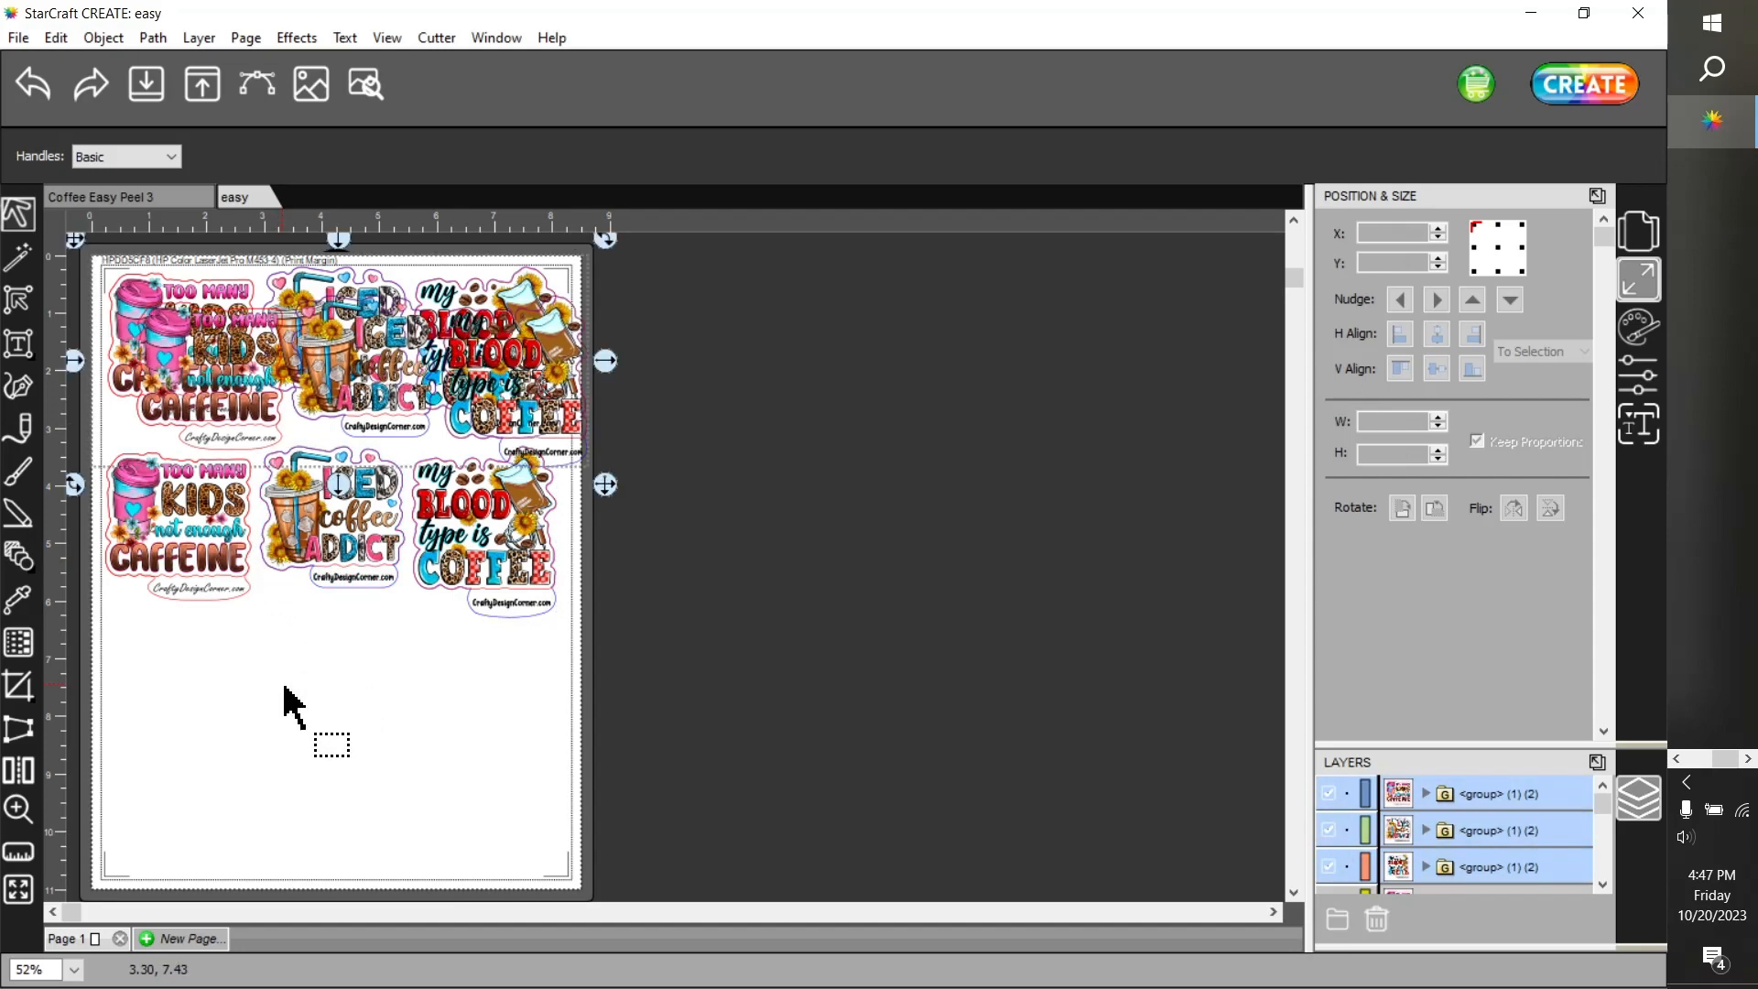
pyautogui.moveTo(505, 356); pyautogui.dragTo(471, 689)
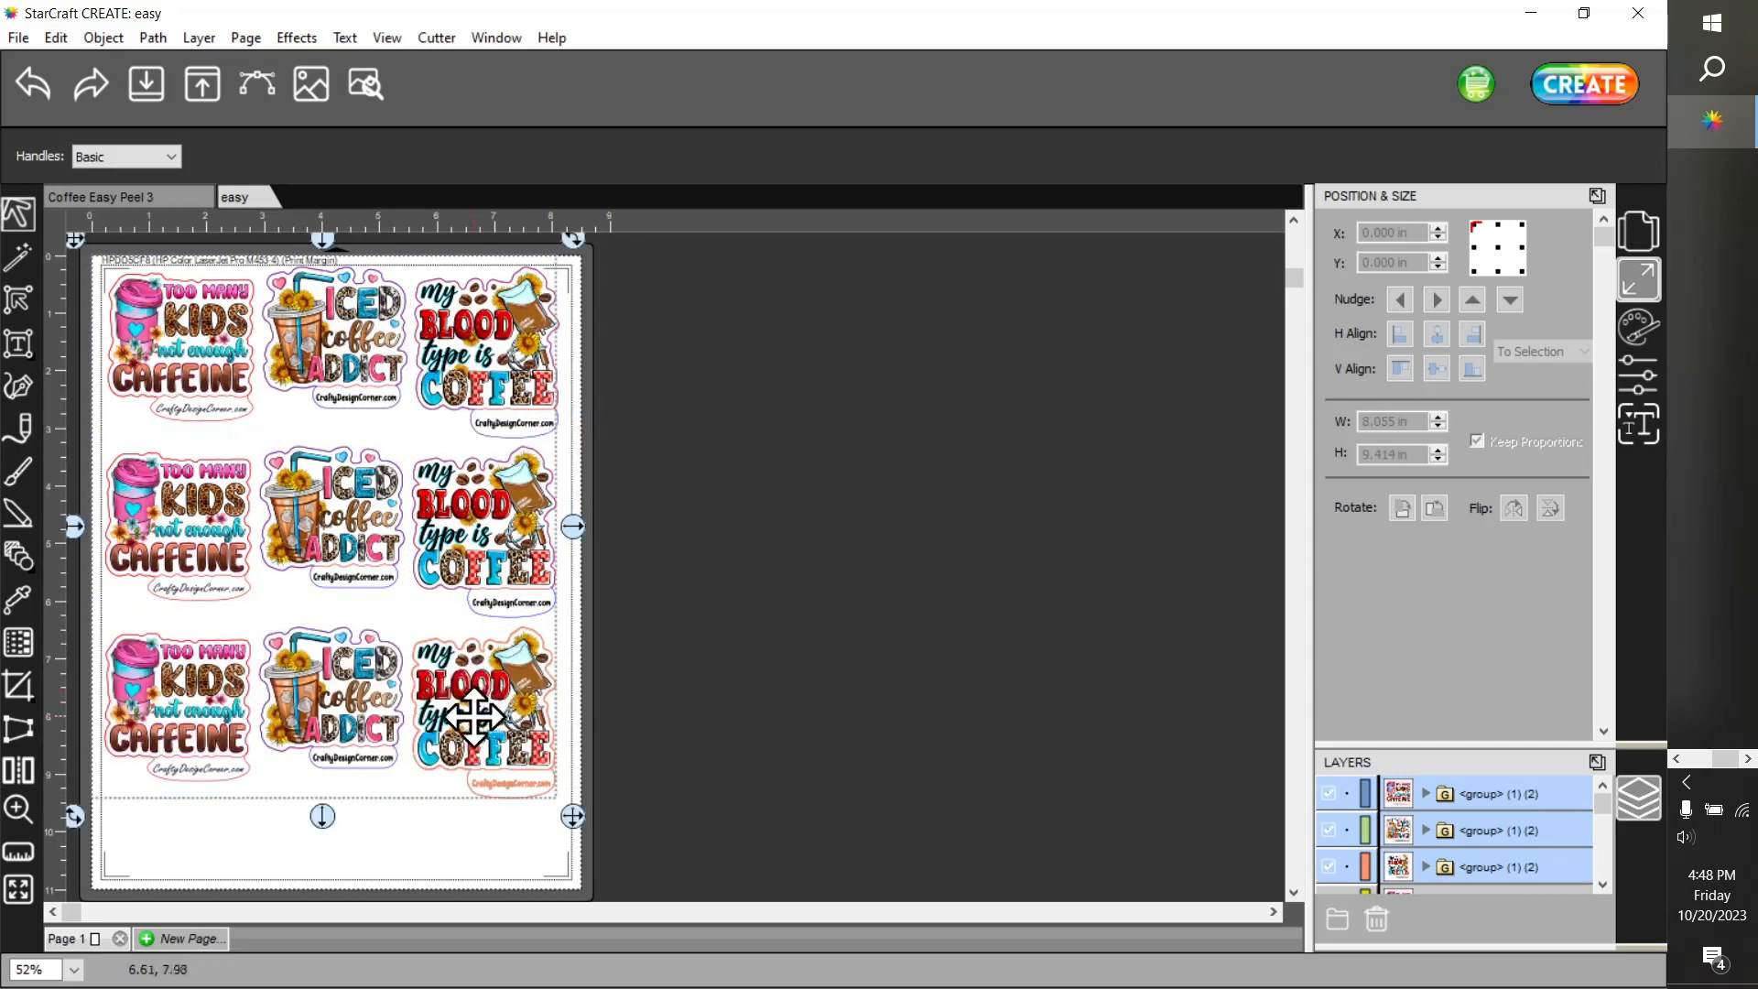
pyautogui.click(331, 856)
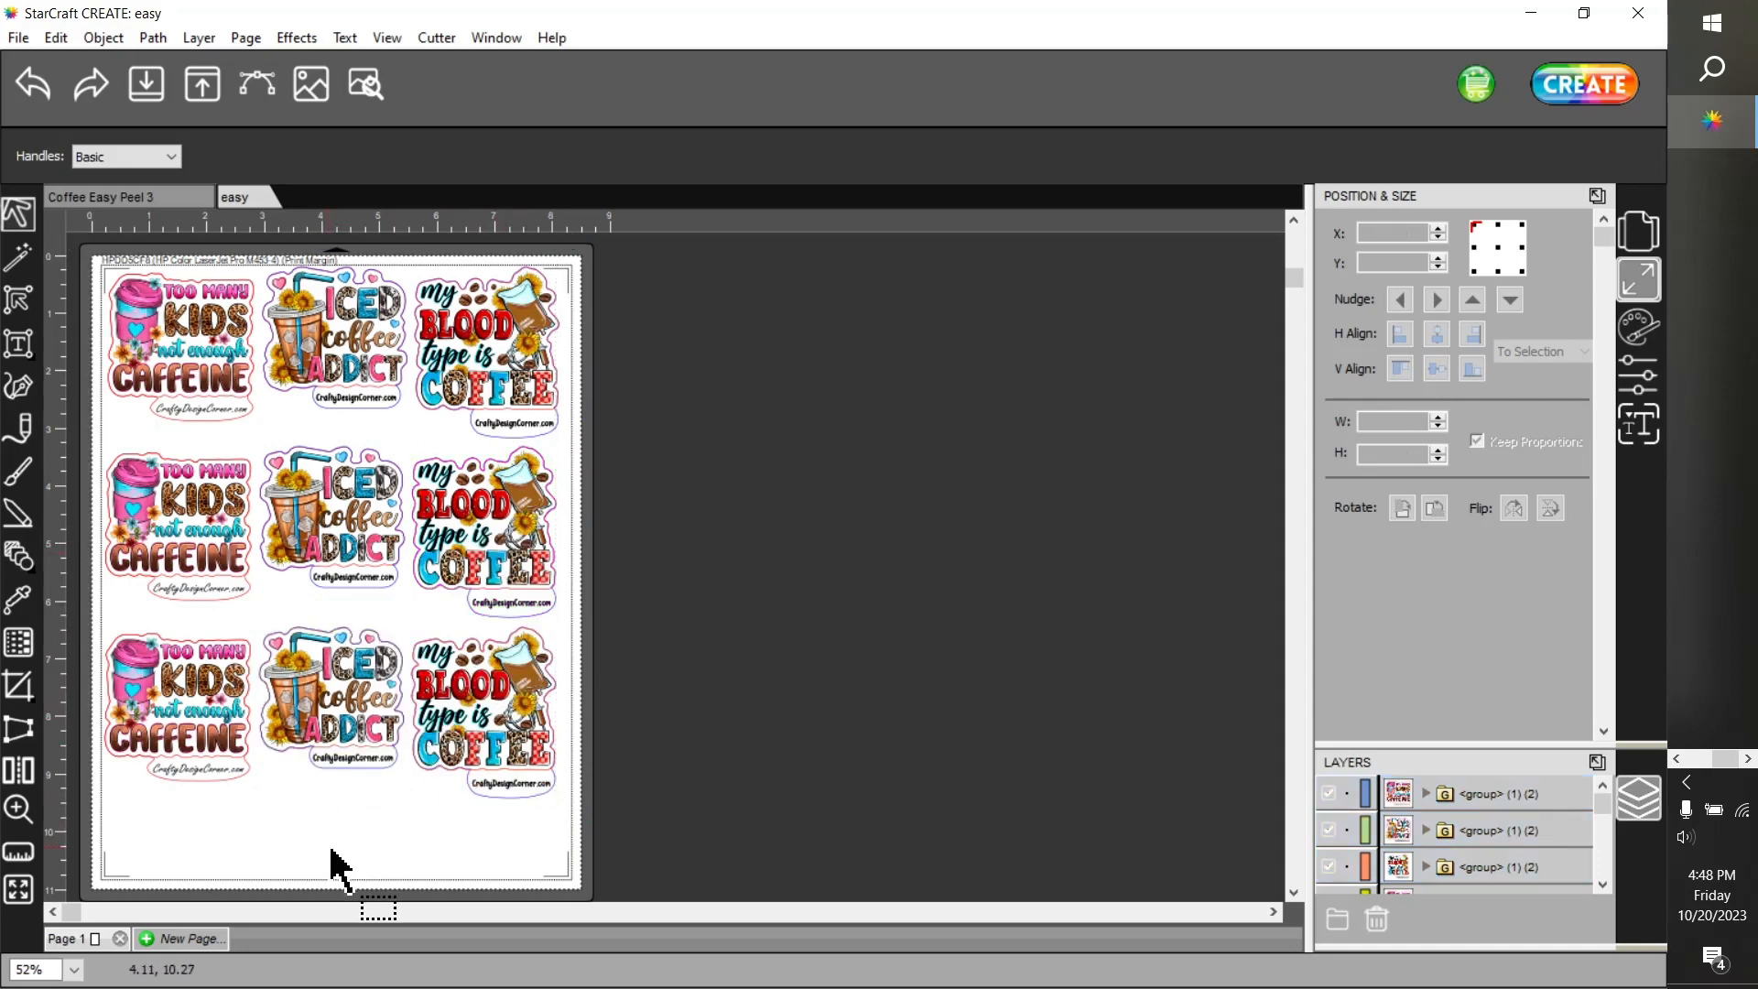
# Move the lower two Too Many Kids stickers up to close the gaps and add a fourth copy beneath them in the first column
pyautogui.moveTo(191, 505); pyautogui.dragTo(192, 478)
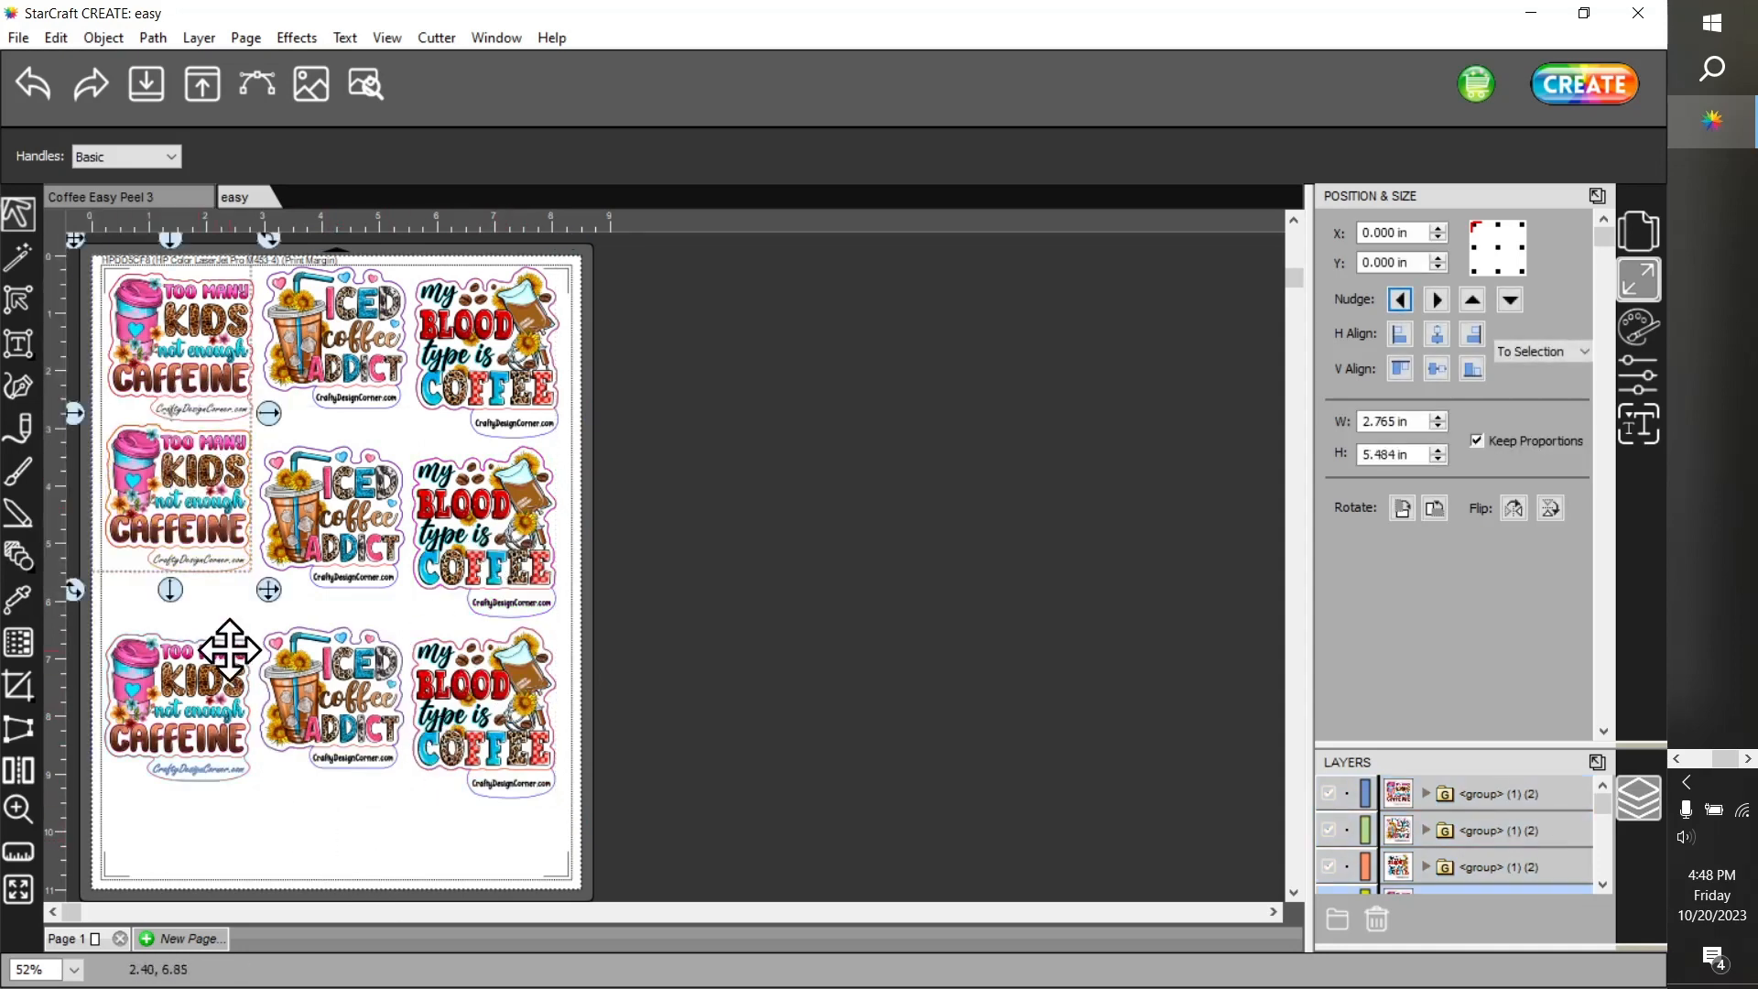
pyautogui.moveTo(224, 673); pyautogui.dragTo(214, 623)
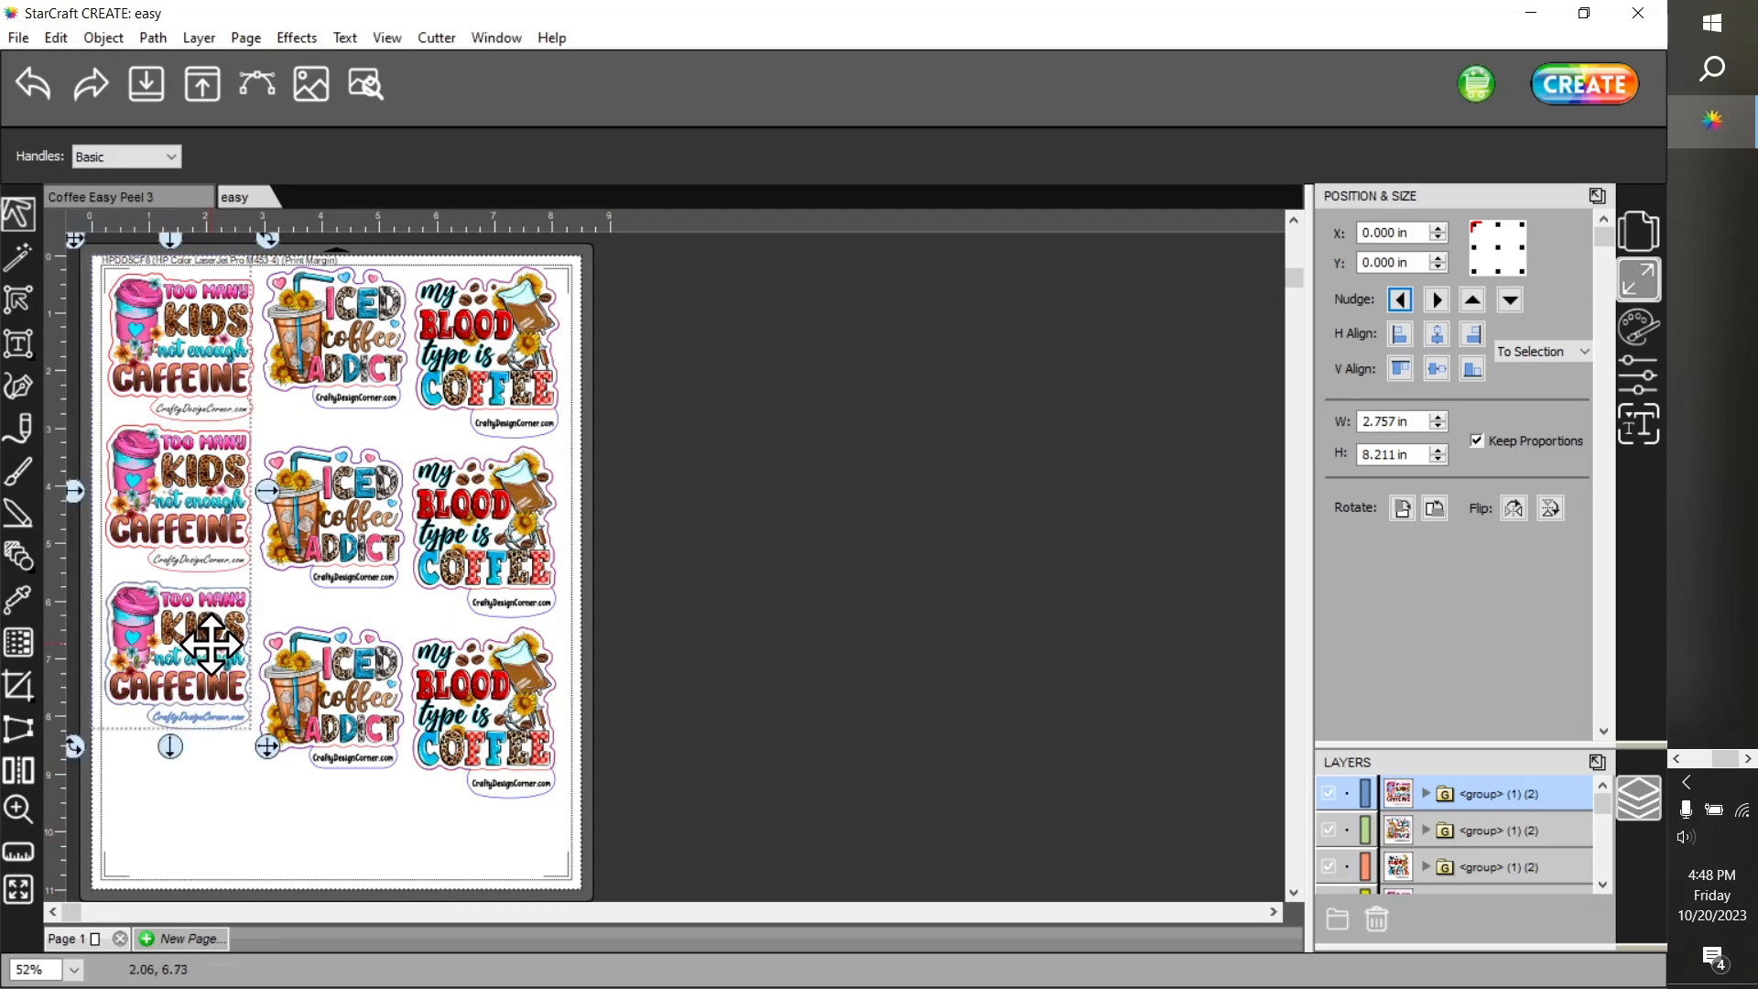
pyautogui.click(171, 480)
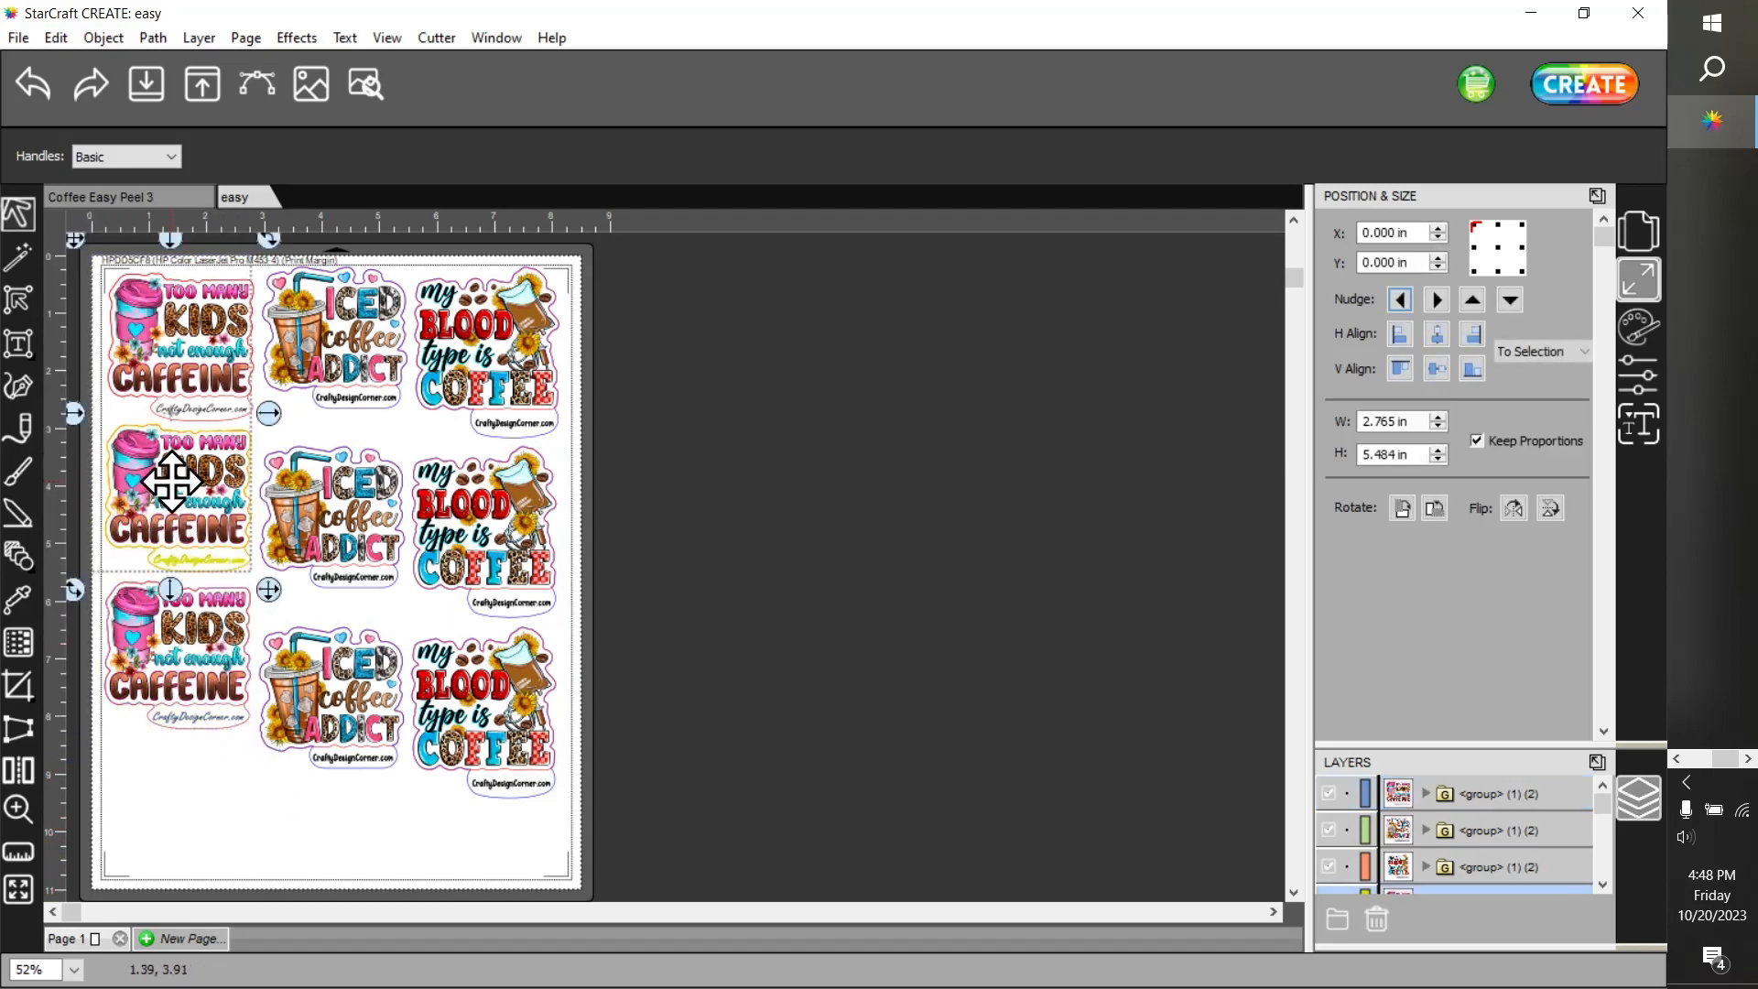
pyautogui.click(307, 788)
pyautogui.click(149, 328)
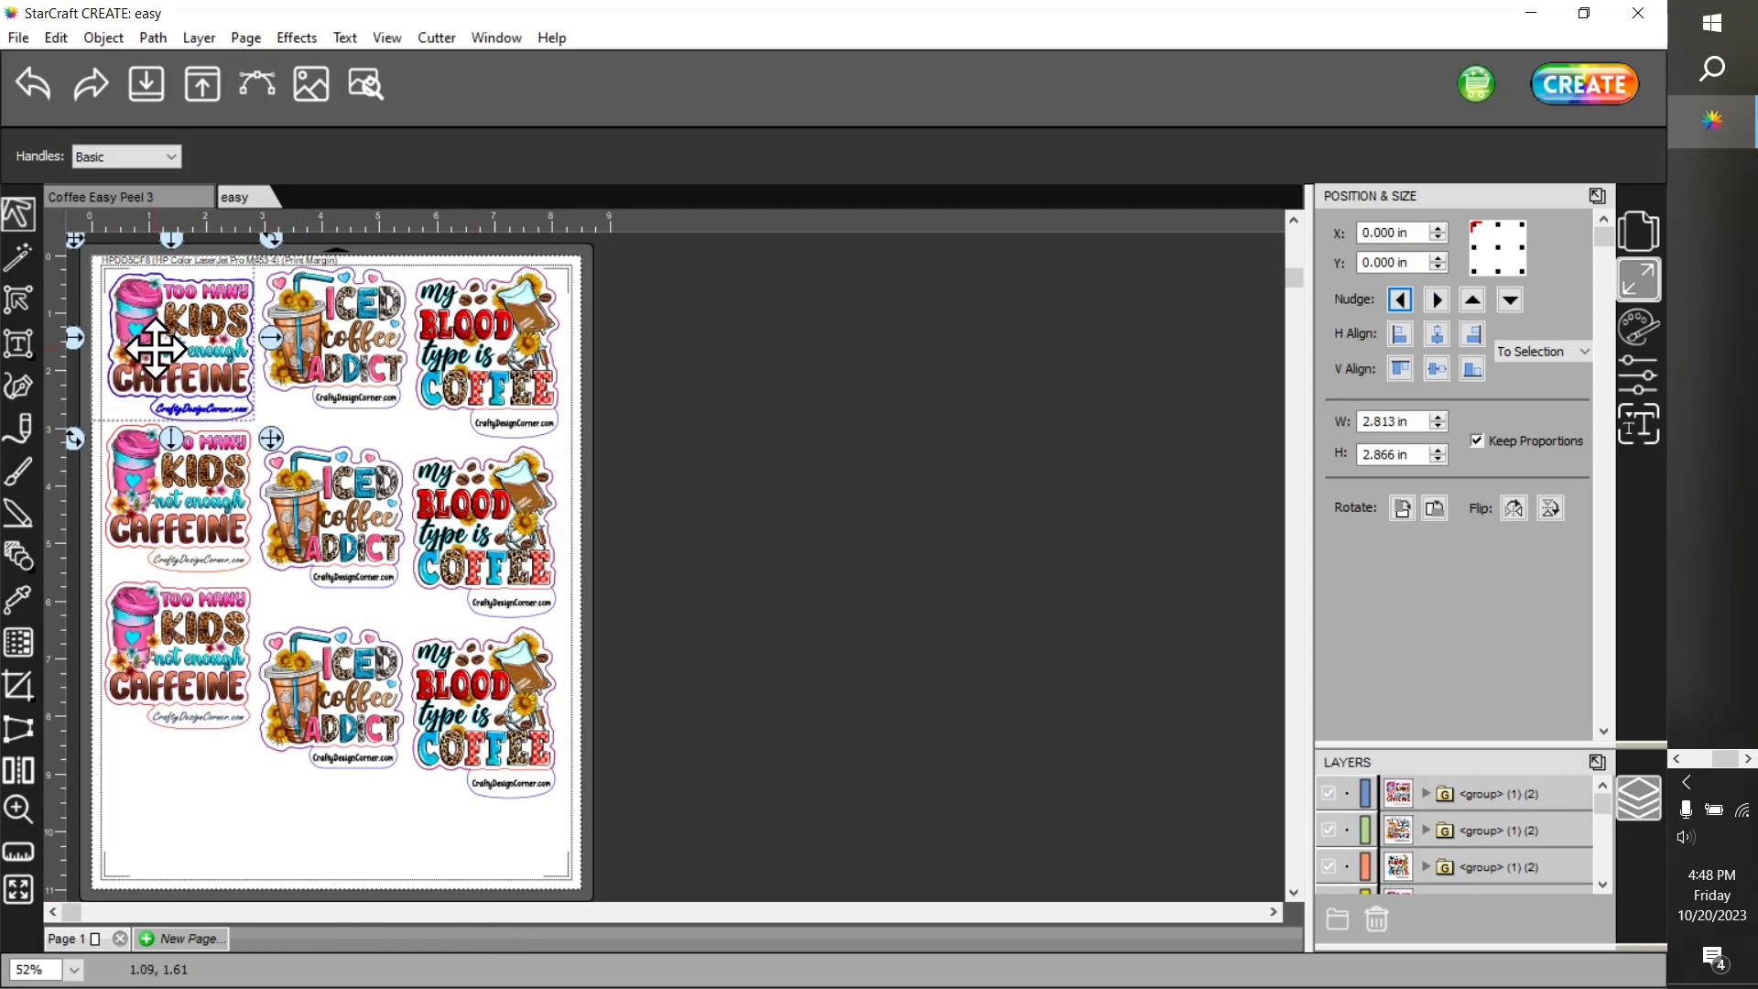
pyautogui.moveTo(156, 347); pyautogui.dragTo(212, 787)
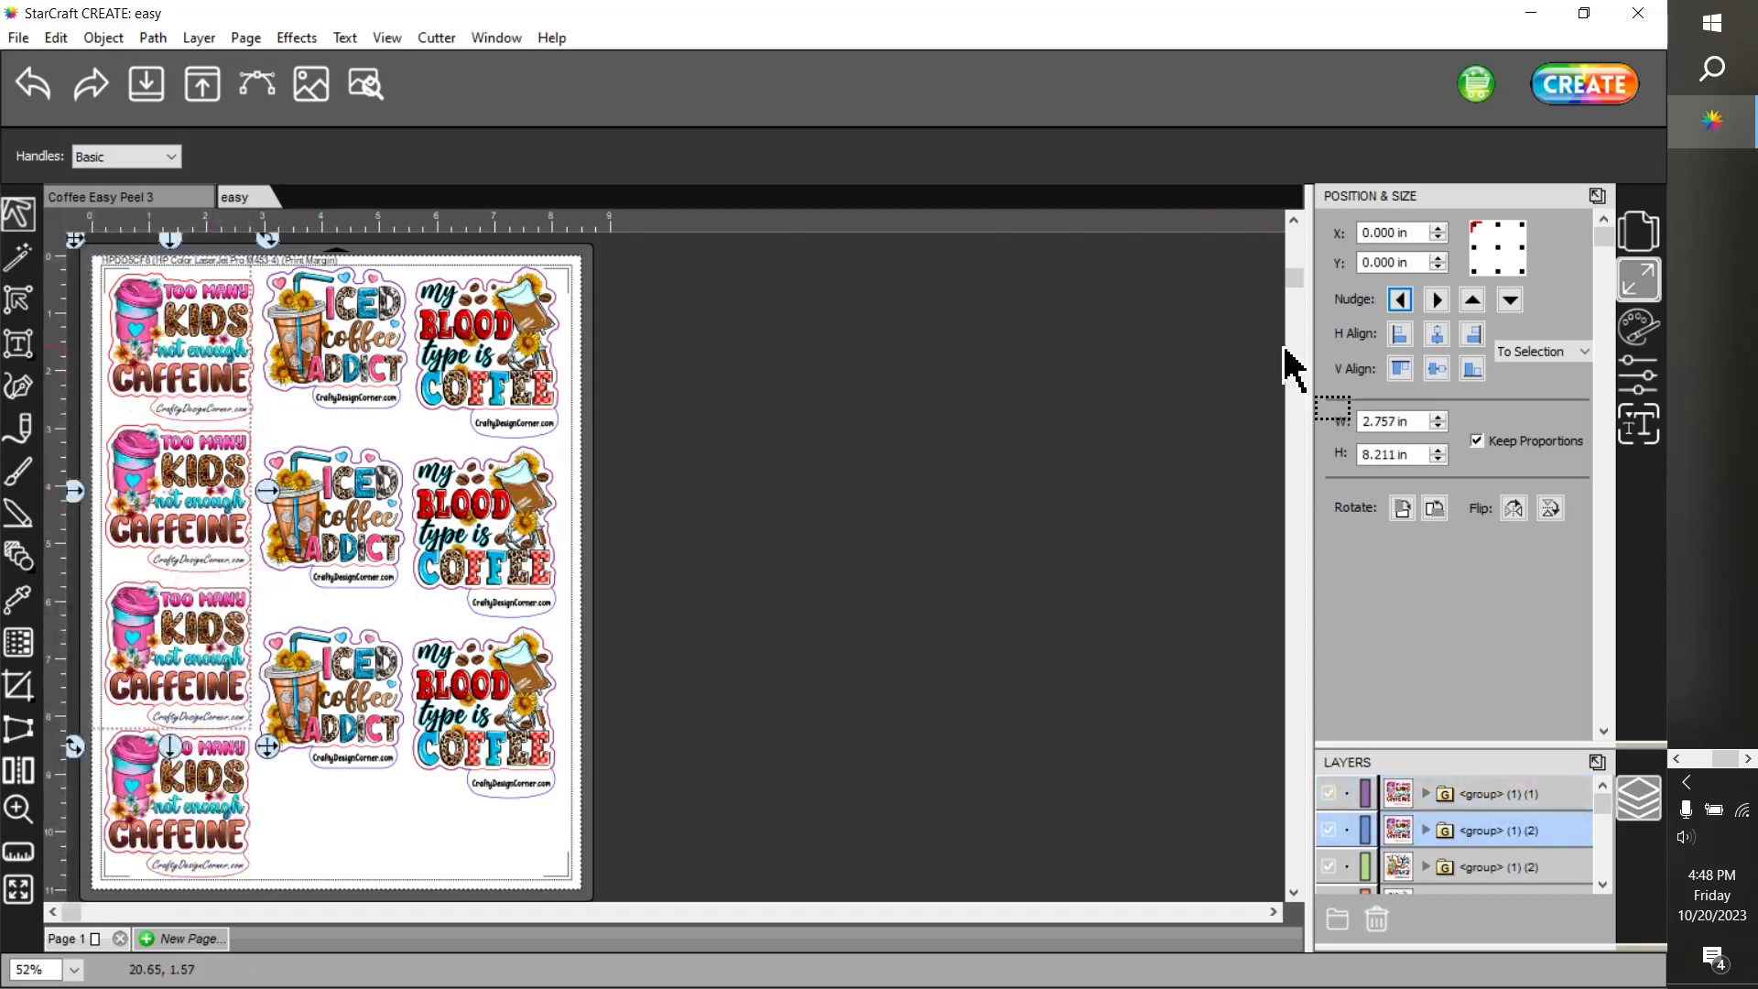
# Nudge the third Too Many Kids sticker up in small increments, closer to the one above it
pyautogui.click(1474, 300)
pyautogui.click(1474, 300)
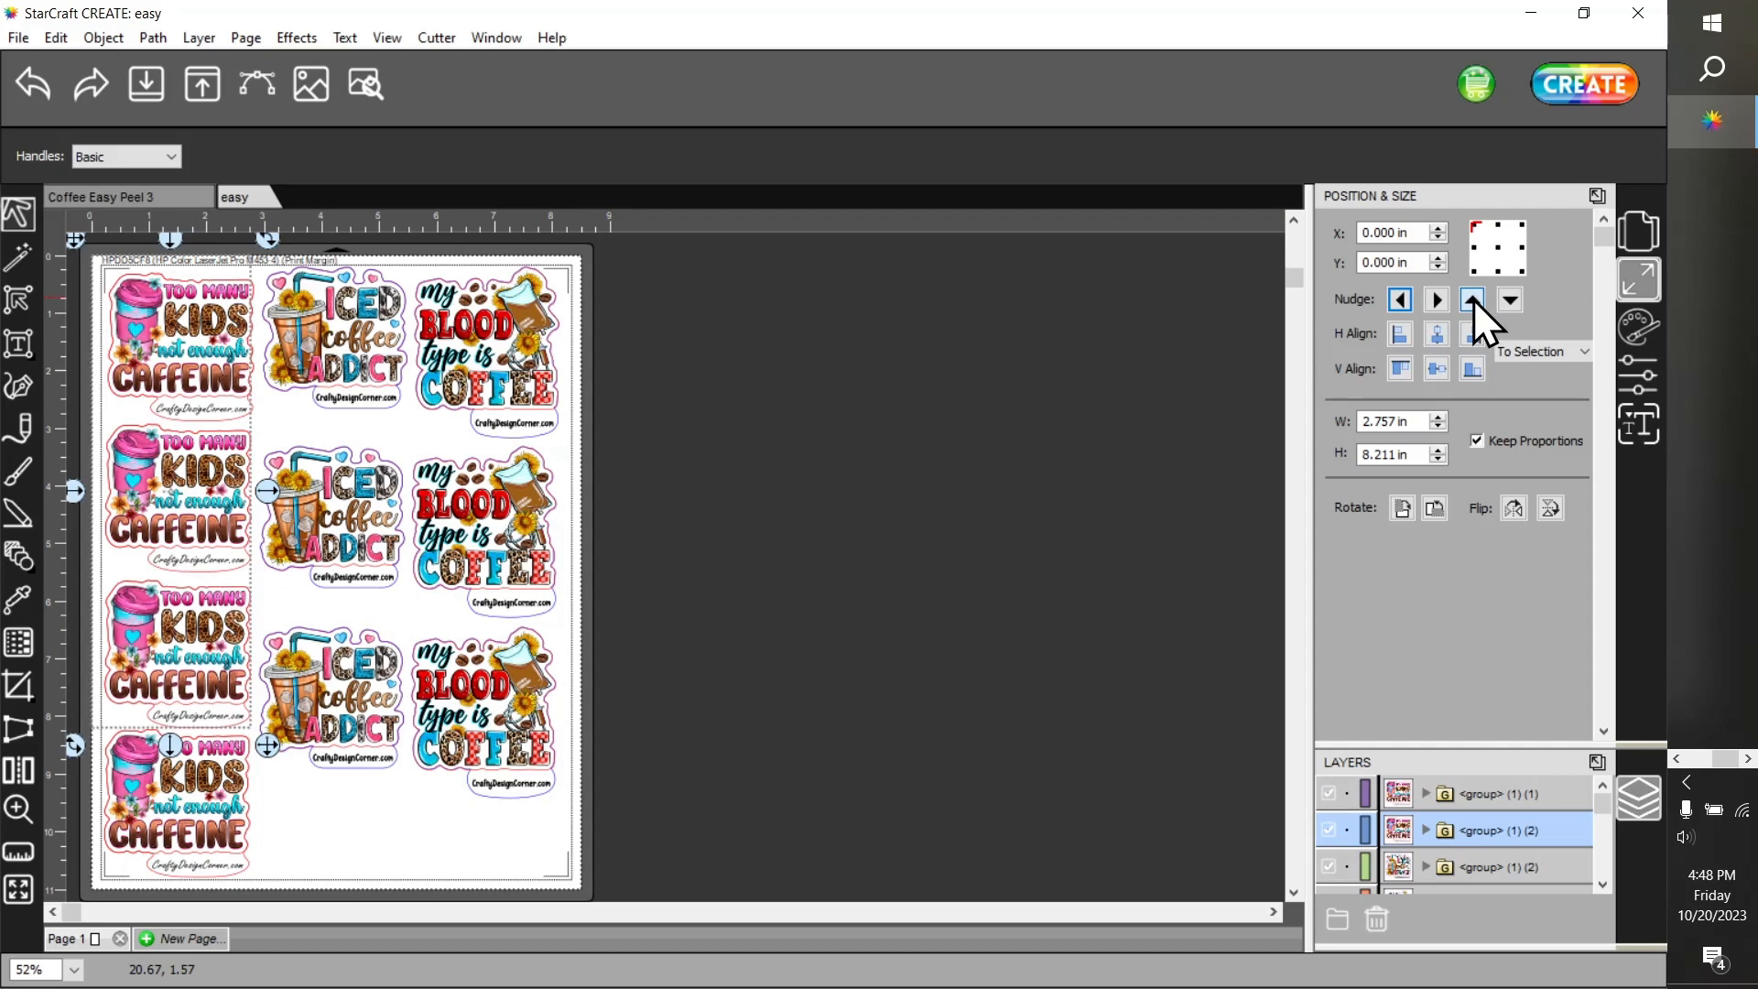
pyautogui.click(1474, 300)
pyautogui.click(1474, 299)
pyautogui.click(1474, 299)
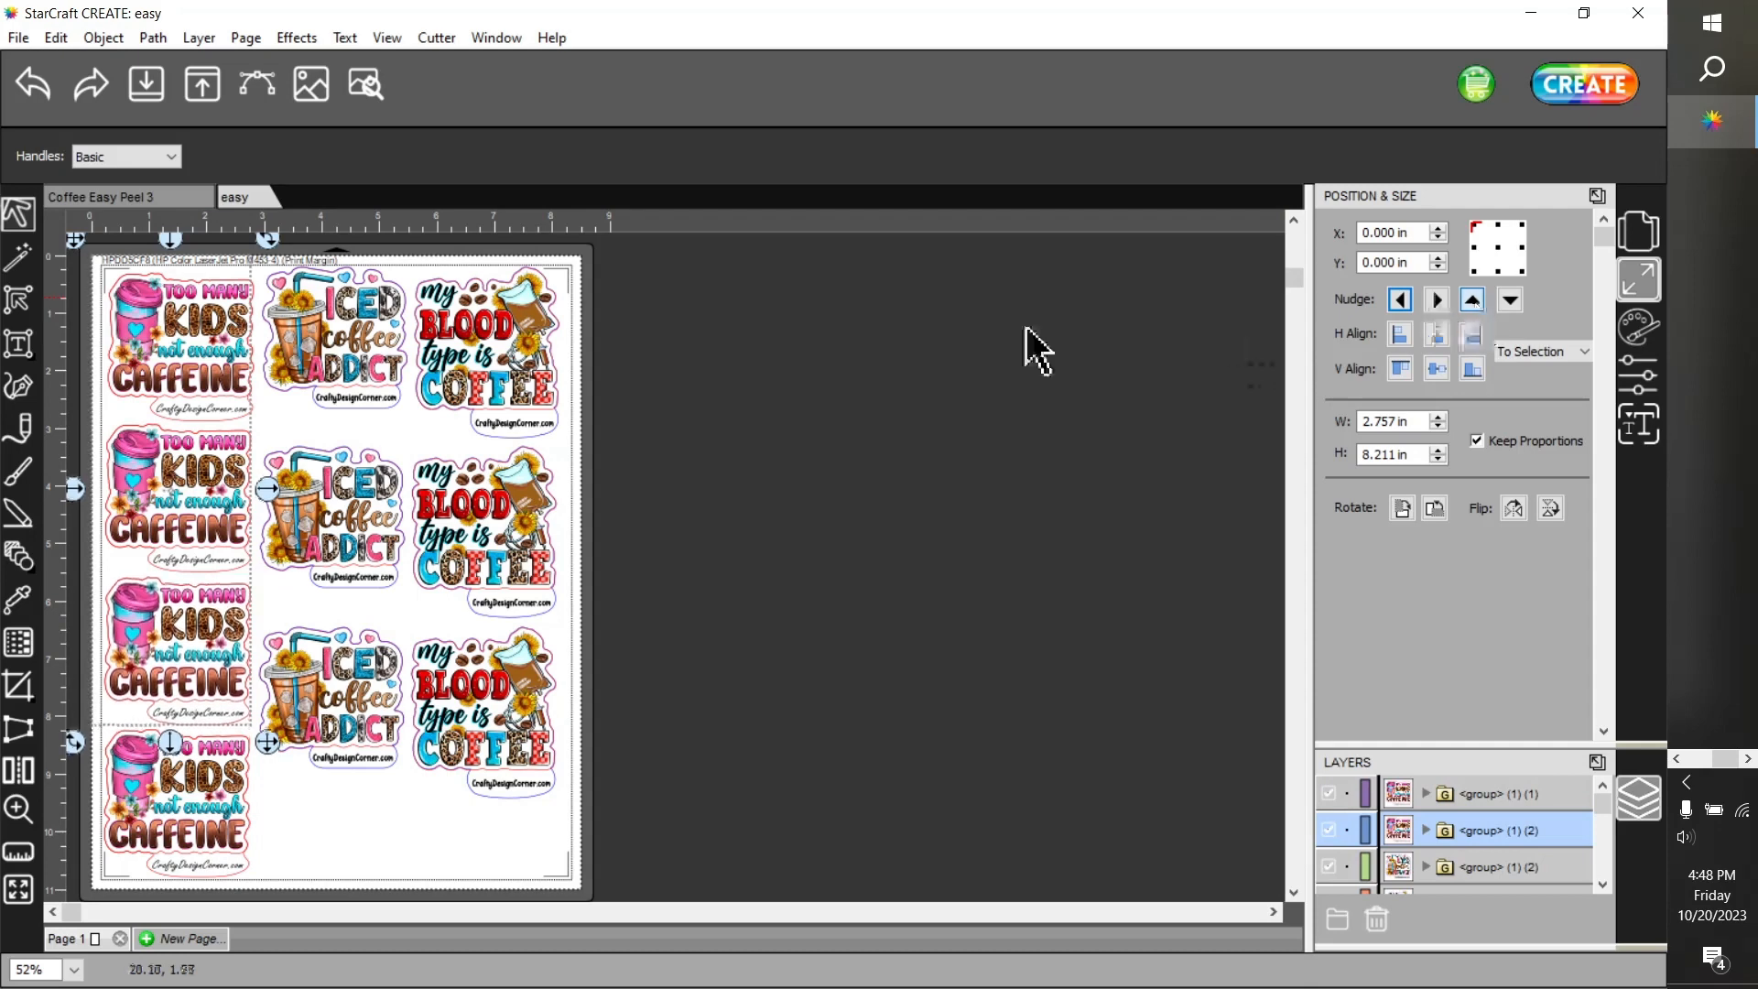
pyautogui.click(351, 861)
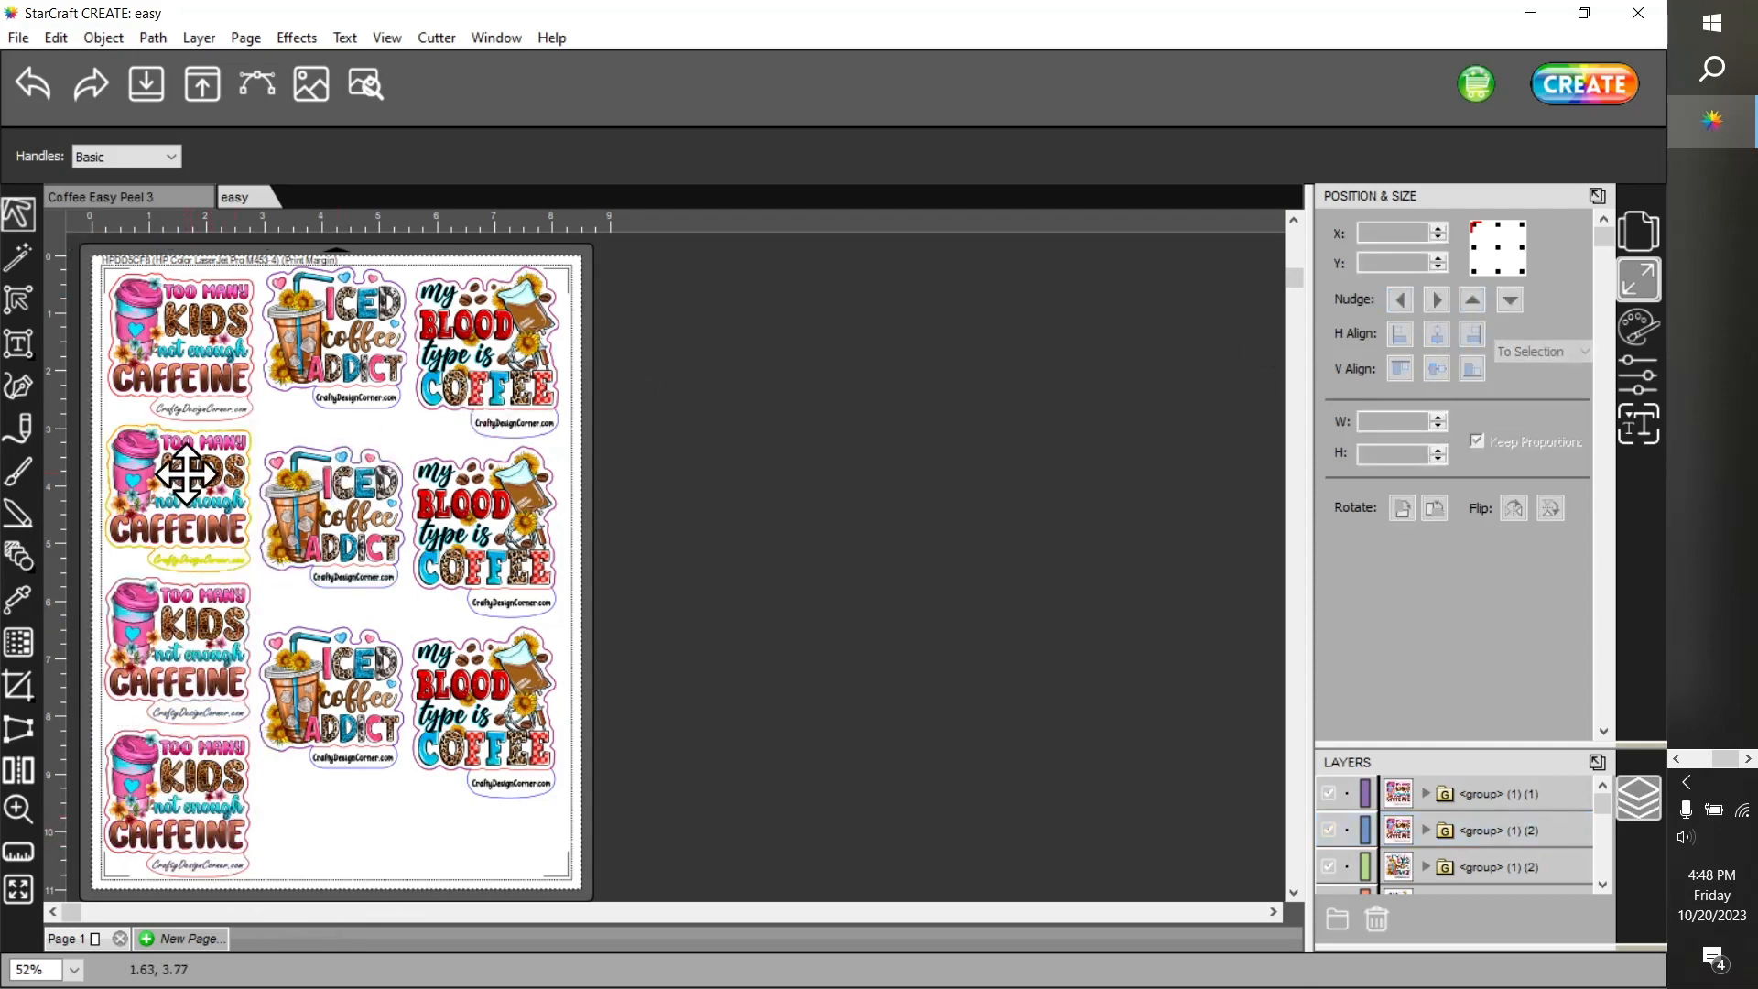
# Move the lower two Iced Coffee Addict stickers up and place a duplicate as the fourth one in the middle column
pyautogui.moveTo(367, 520); pyautogui.dragTo(366, 494)
pyautogui.moveTo(344, 675); pyautogui.dragTo(343, 623)
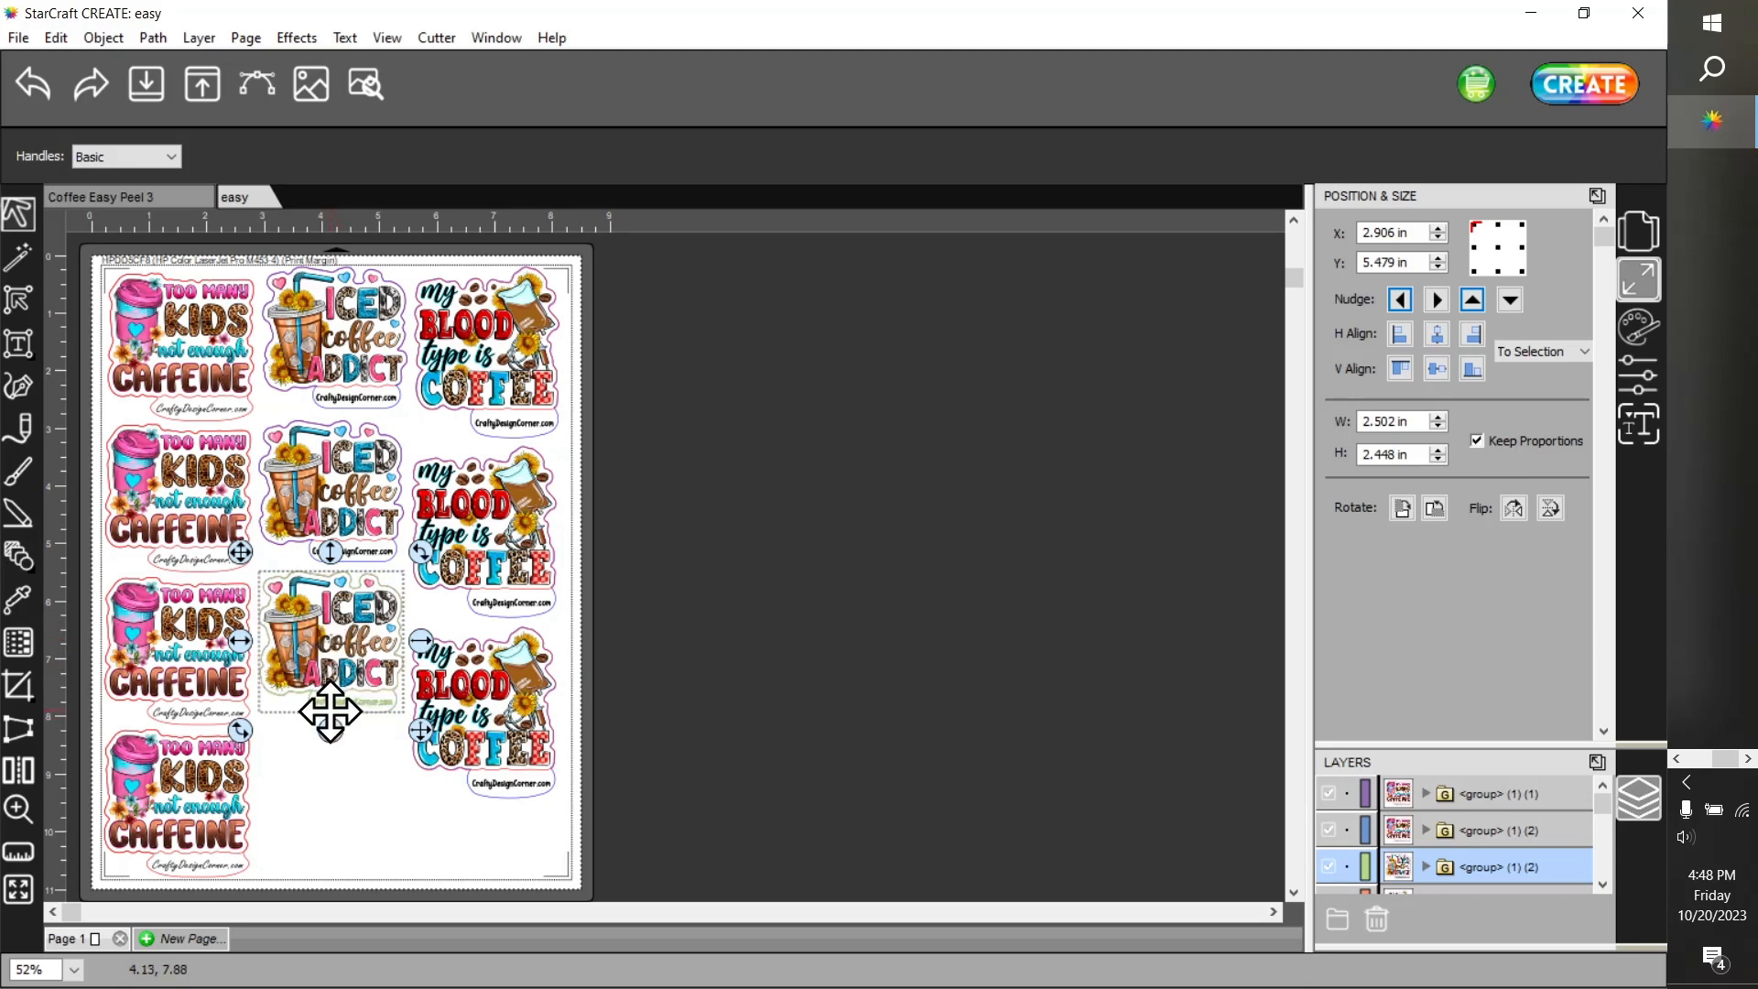
pyautogui.hotkey('ctrl', 'd')
pyautogui.moveTo(371, 655); pyautogui.dragTo(354, 803)
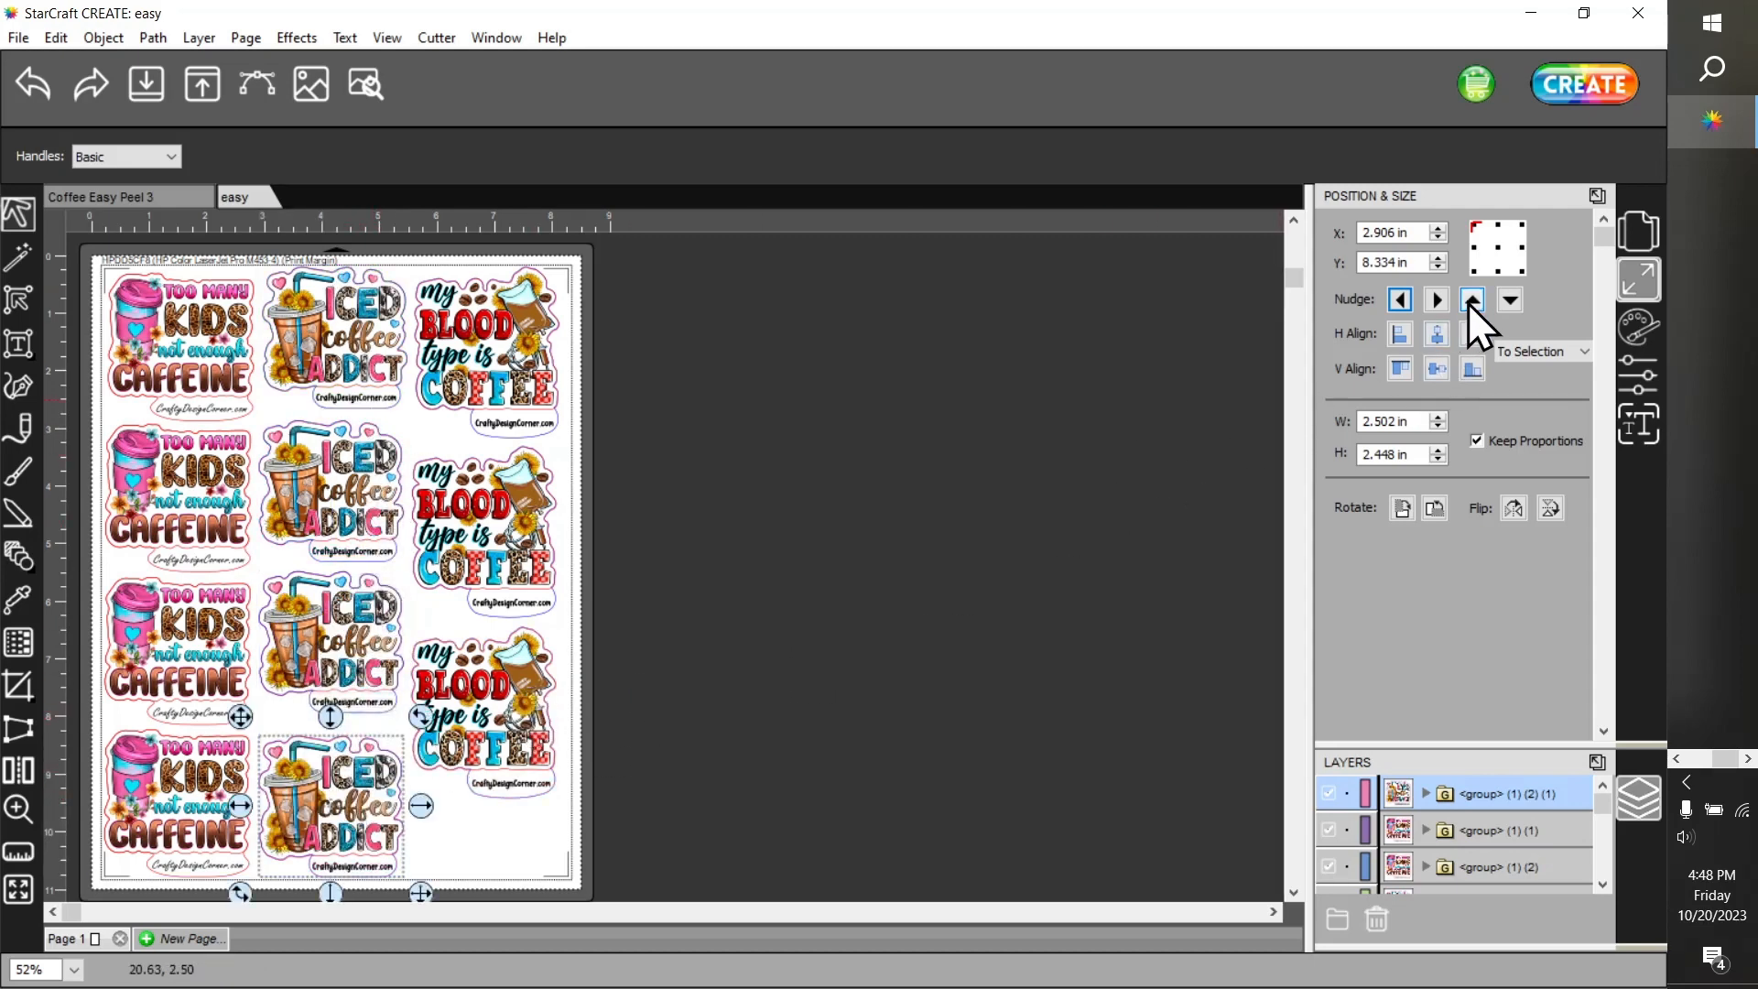
# Nudge the fourth Iced Coffee Addict sticker up slightly, keeping it inside the registration area
pyautogui.click(1470, 301)
pyautogui.click(1470, 300)
pyautogui.click(1471, 301)
pyautogui.click(1470, 301)
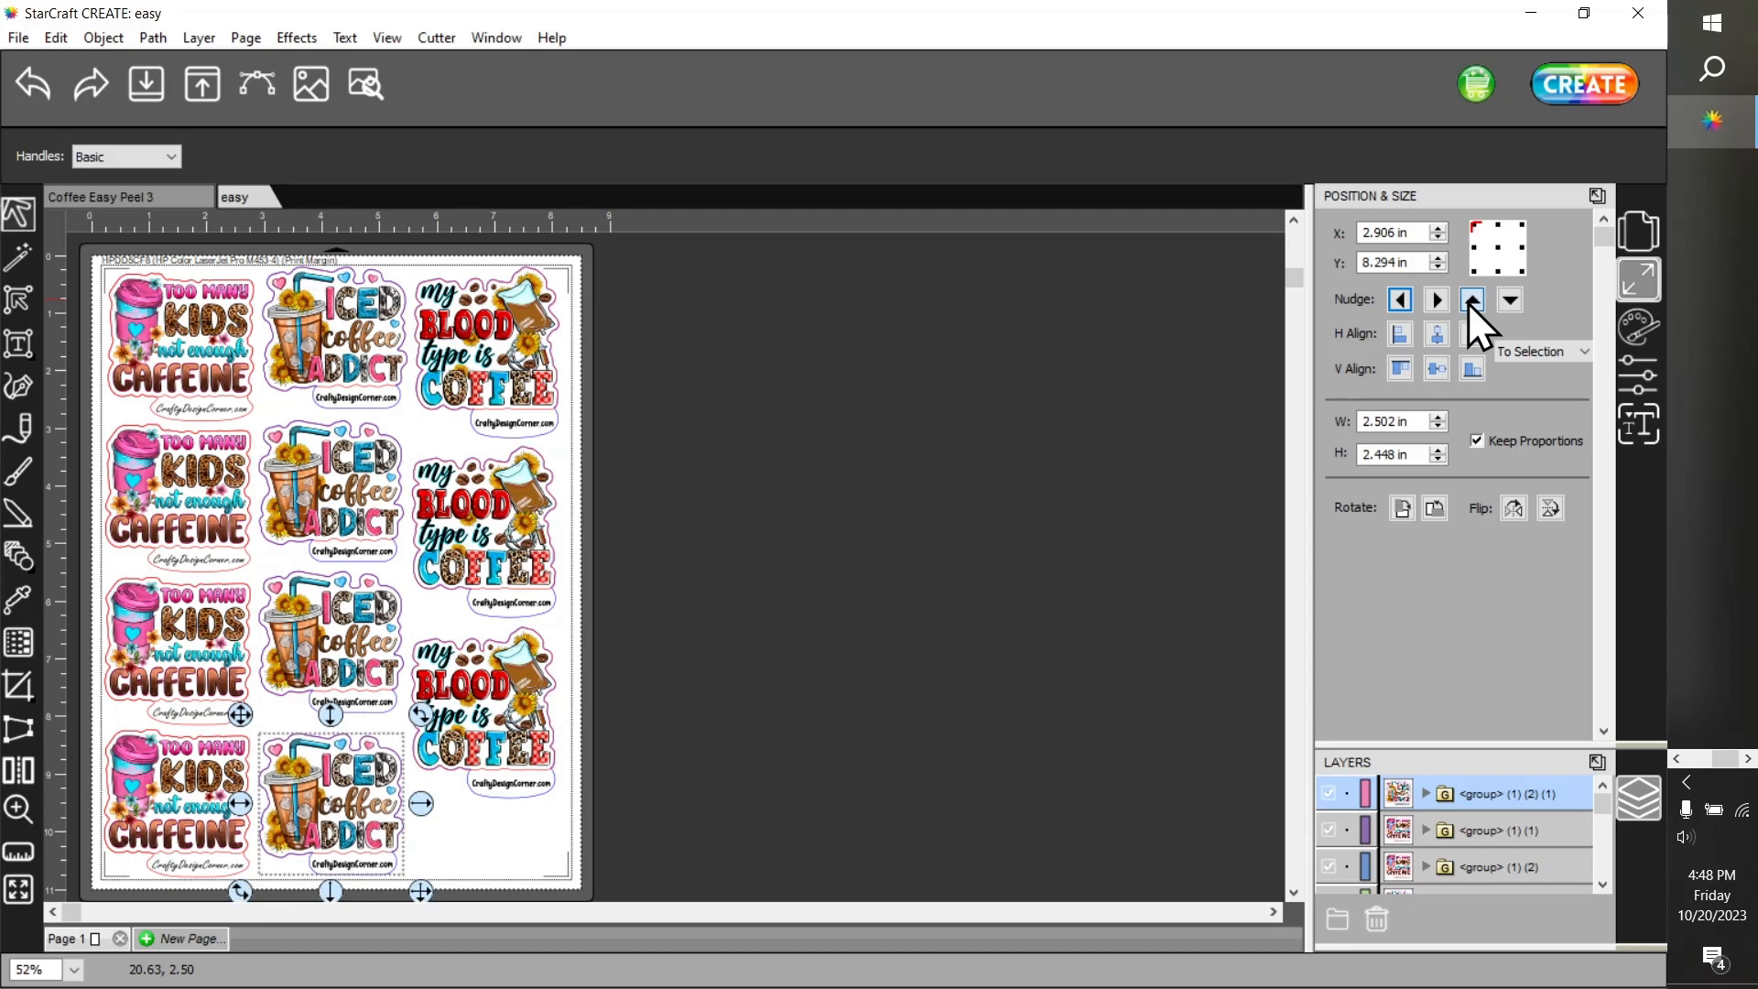
pyautogui.click(495, 701)
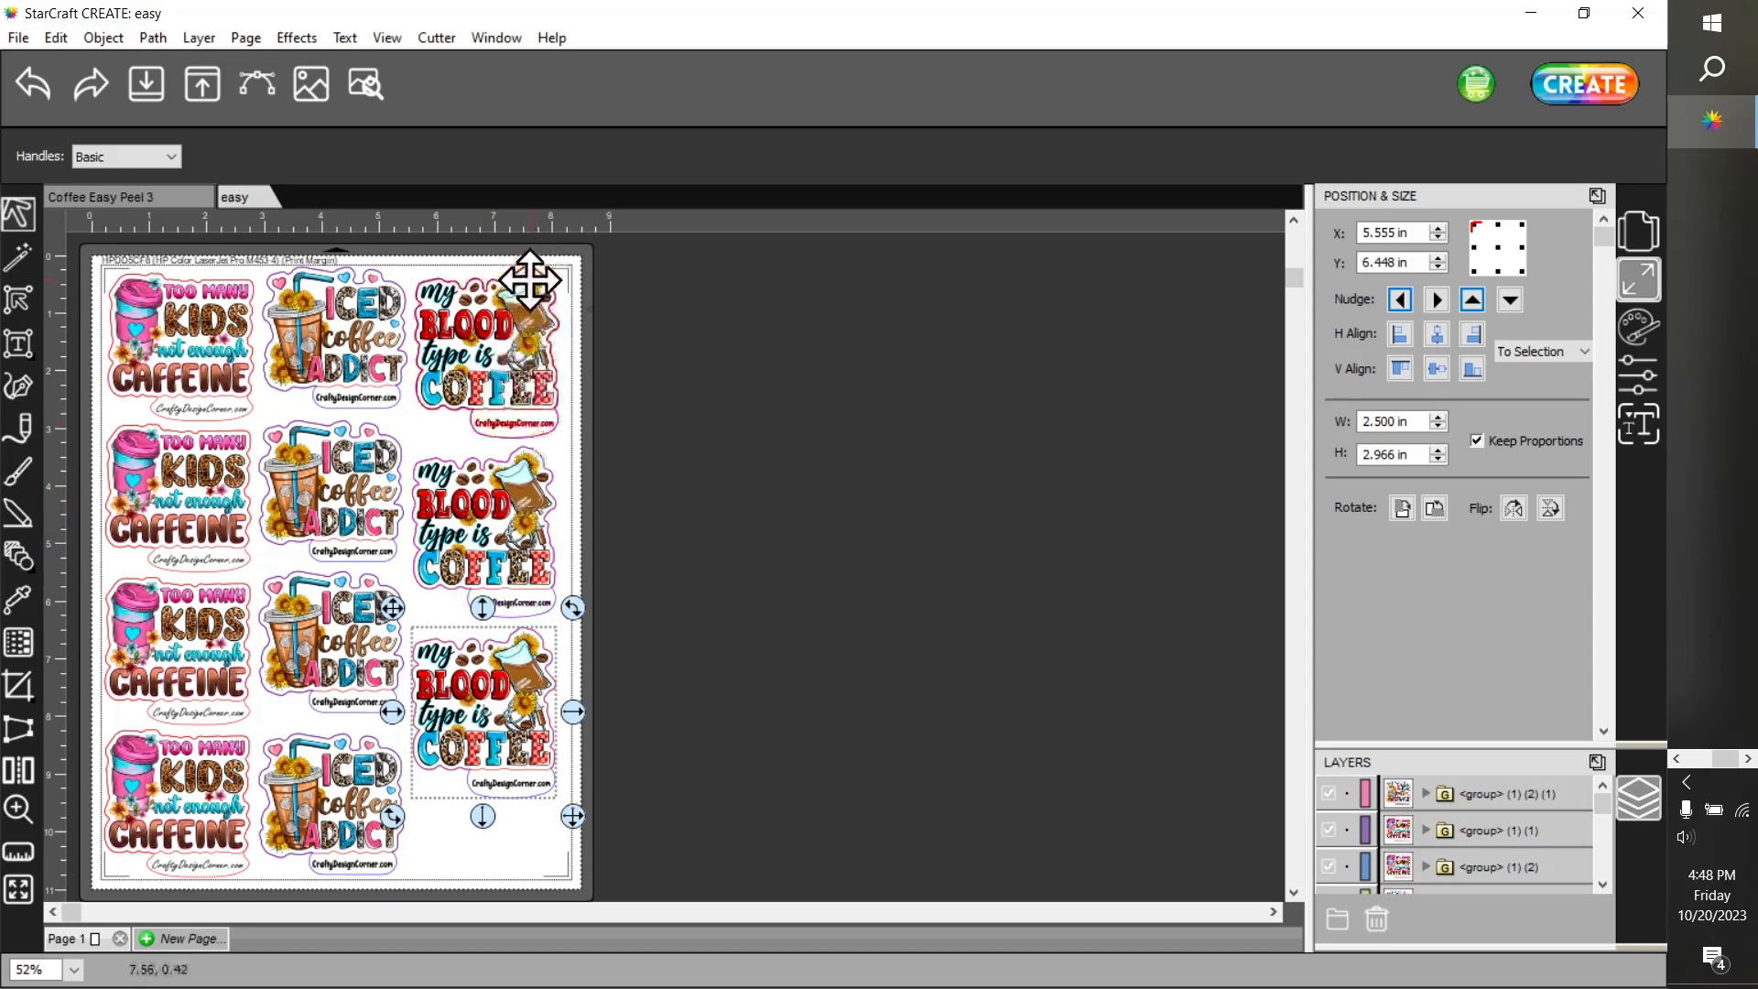
pyautogui.click(515, 838)
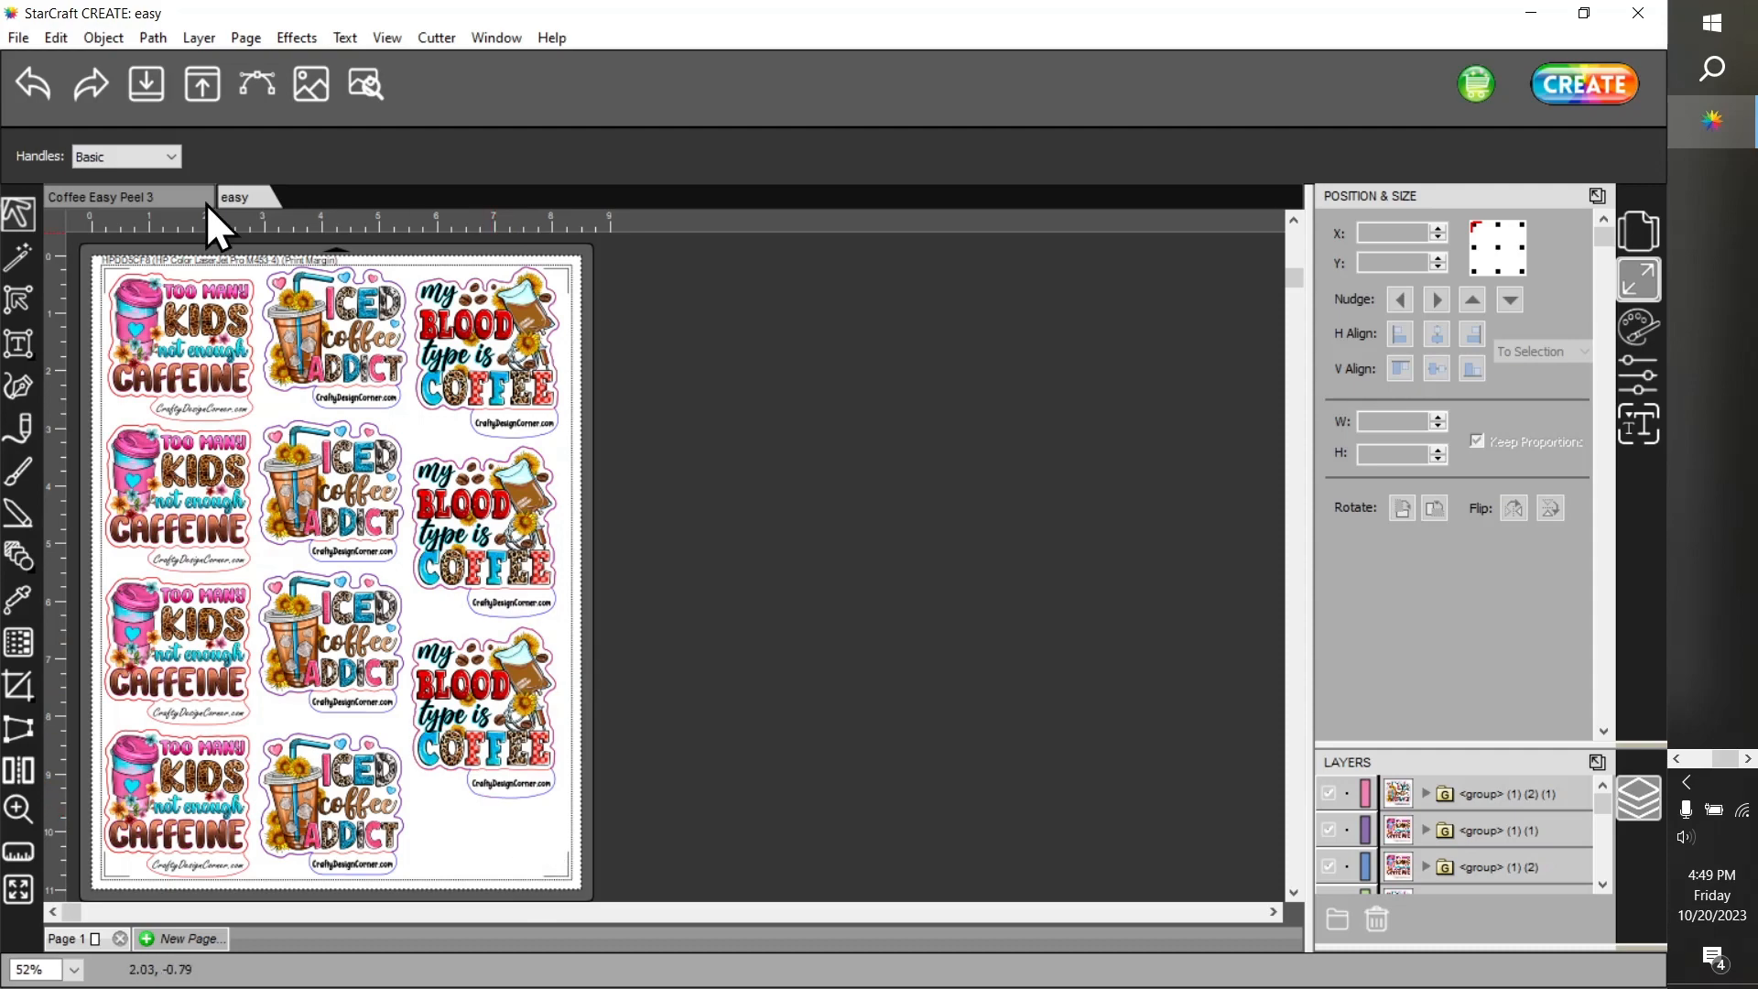
# Save the project as "Easy Peel Coffee 2" in the CDC Sticker Sheets folder
pyautogui.click(16, 38)
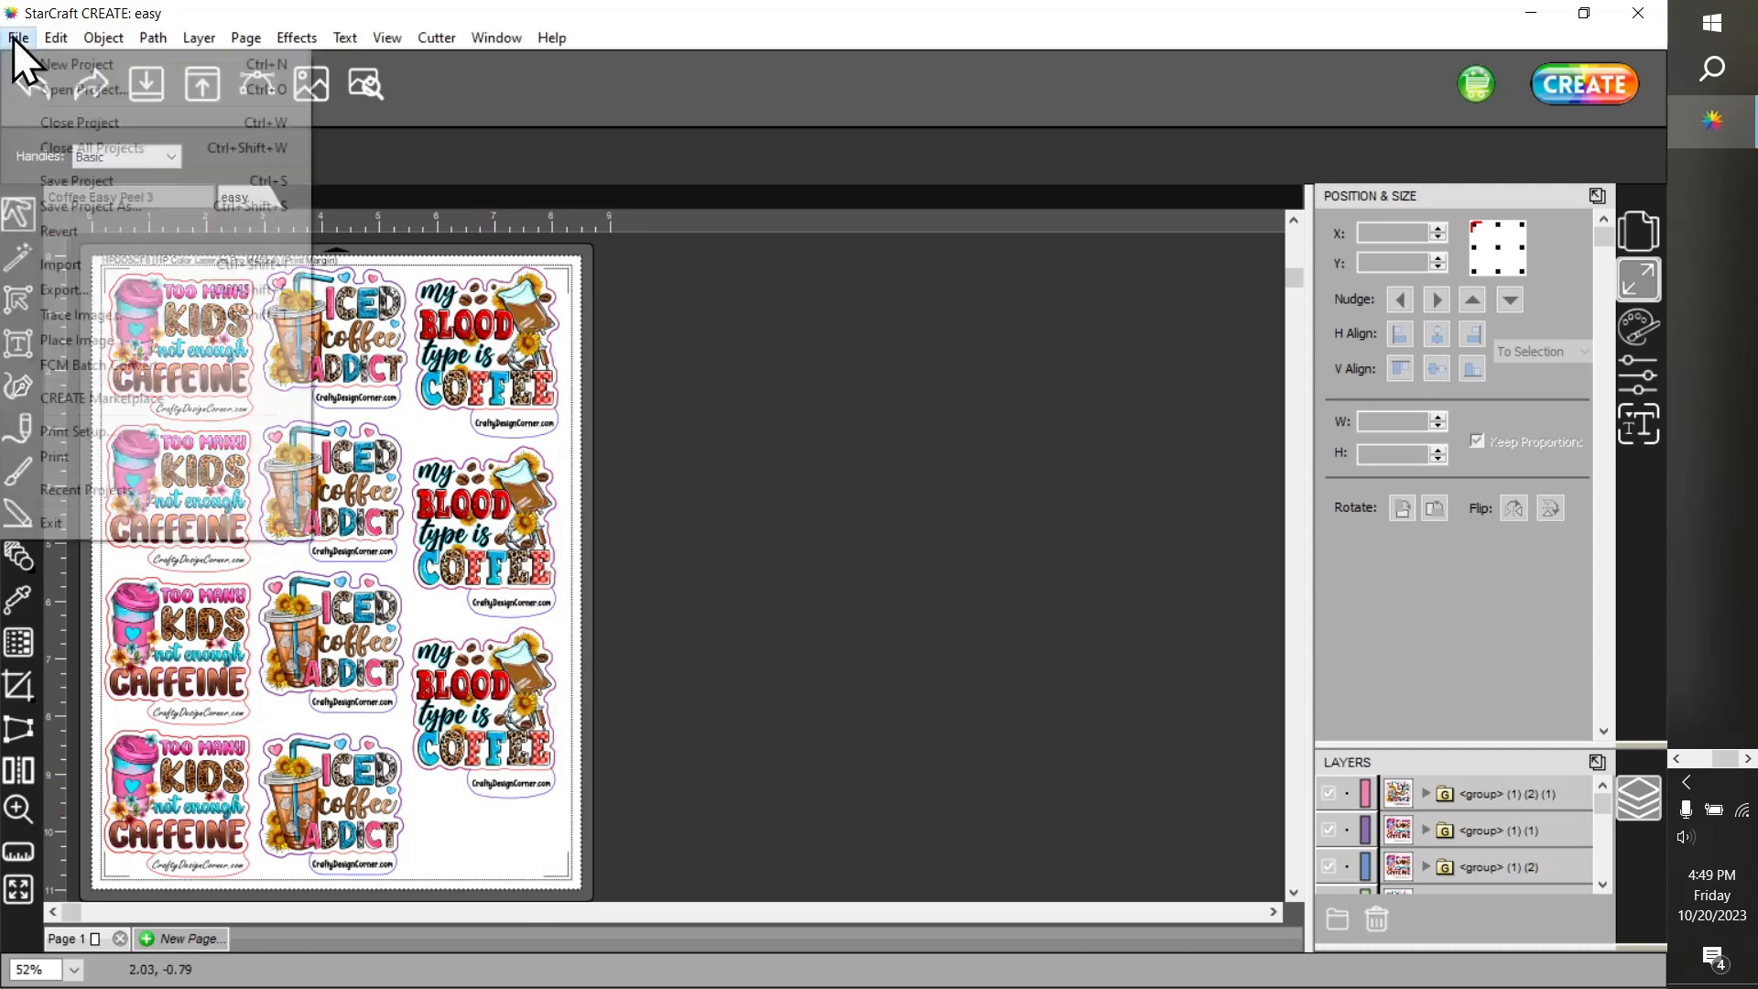
pyautogui.click(157, 191)
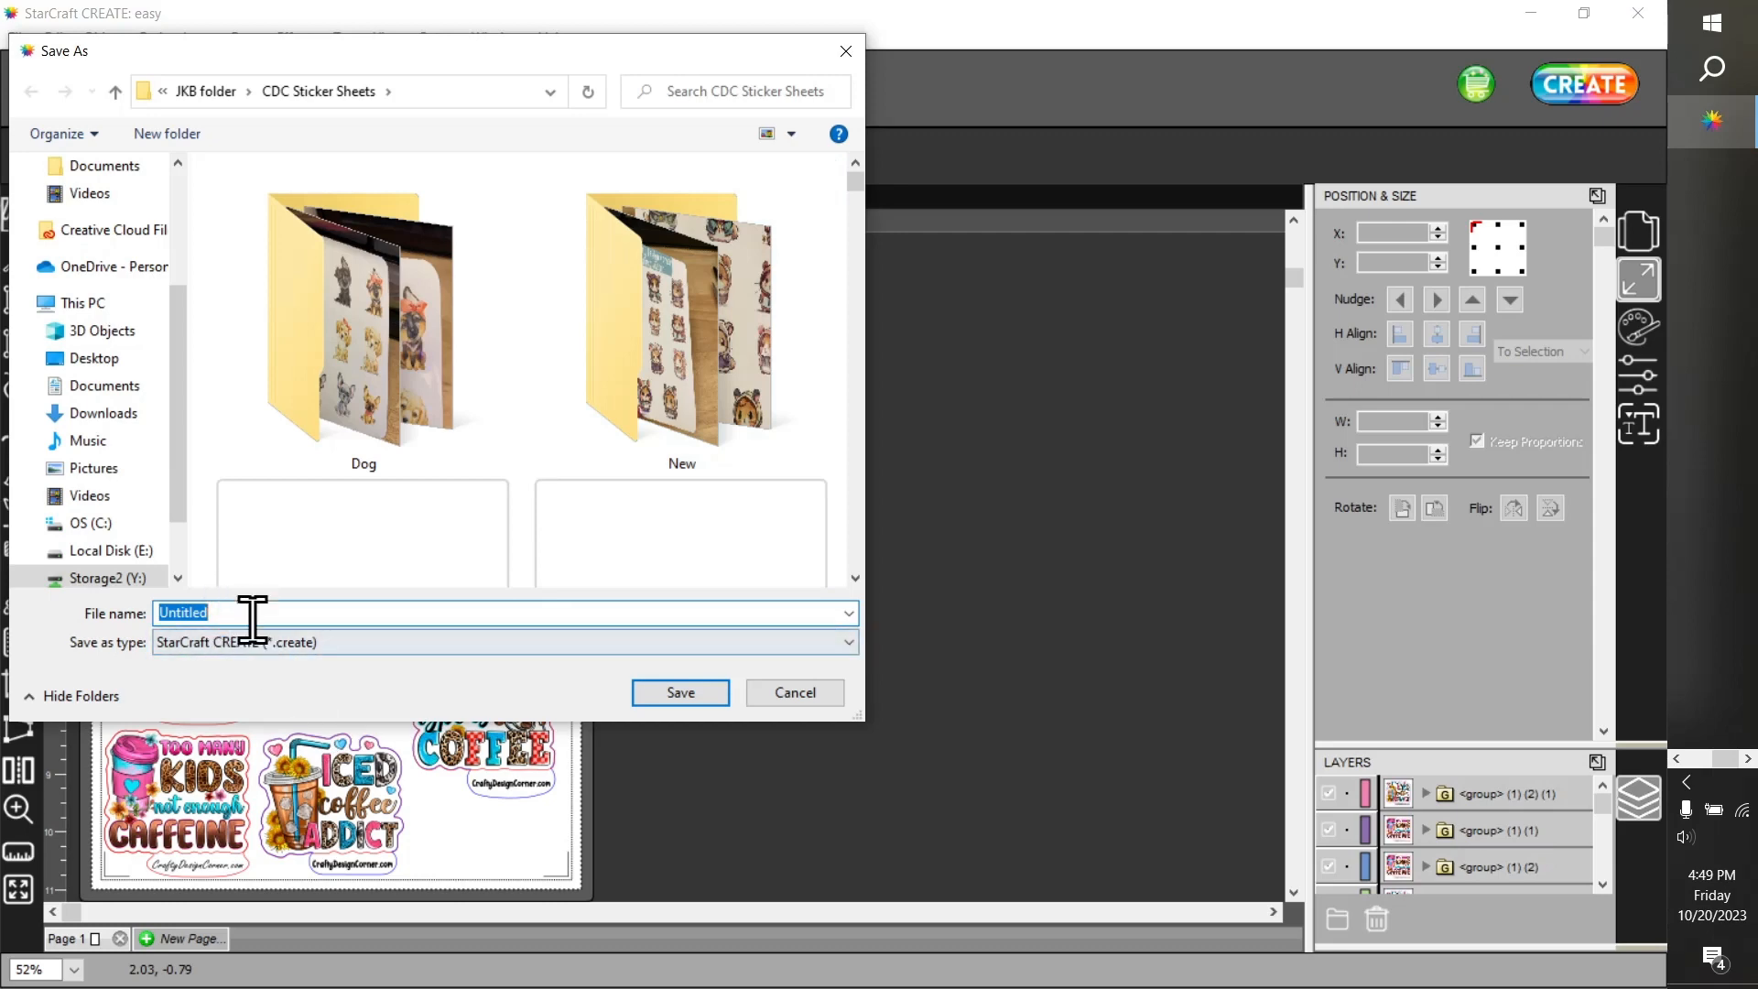
pyautogui.write('Easy')
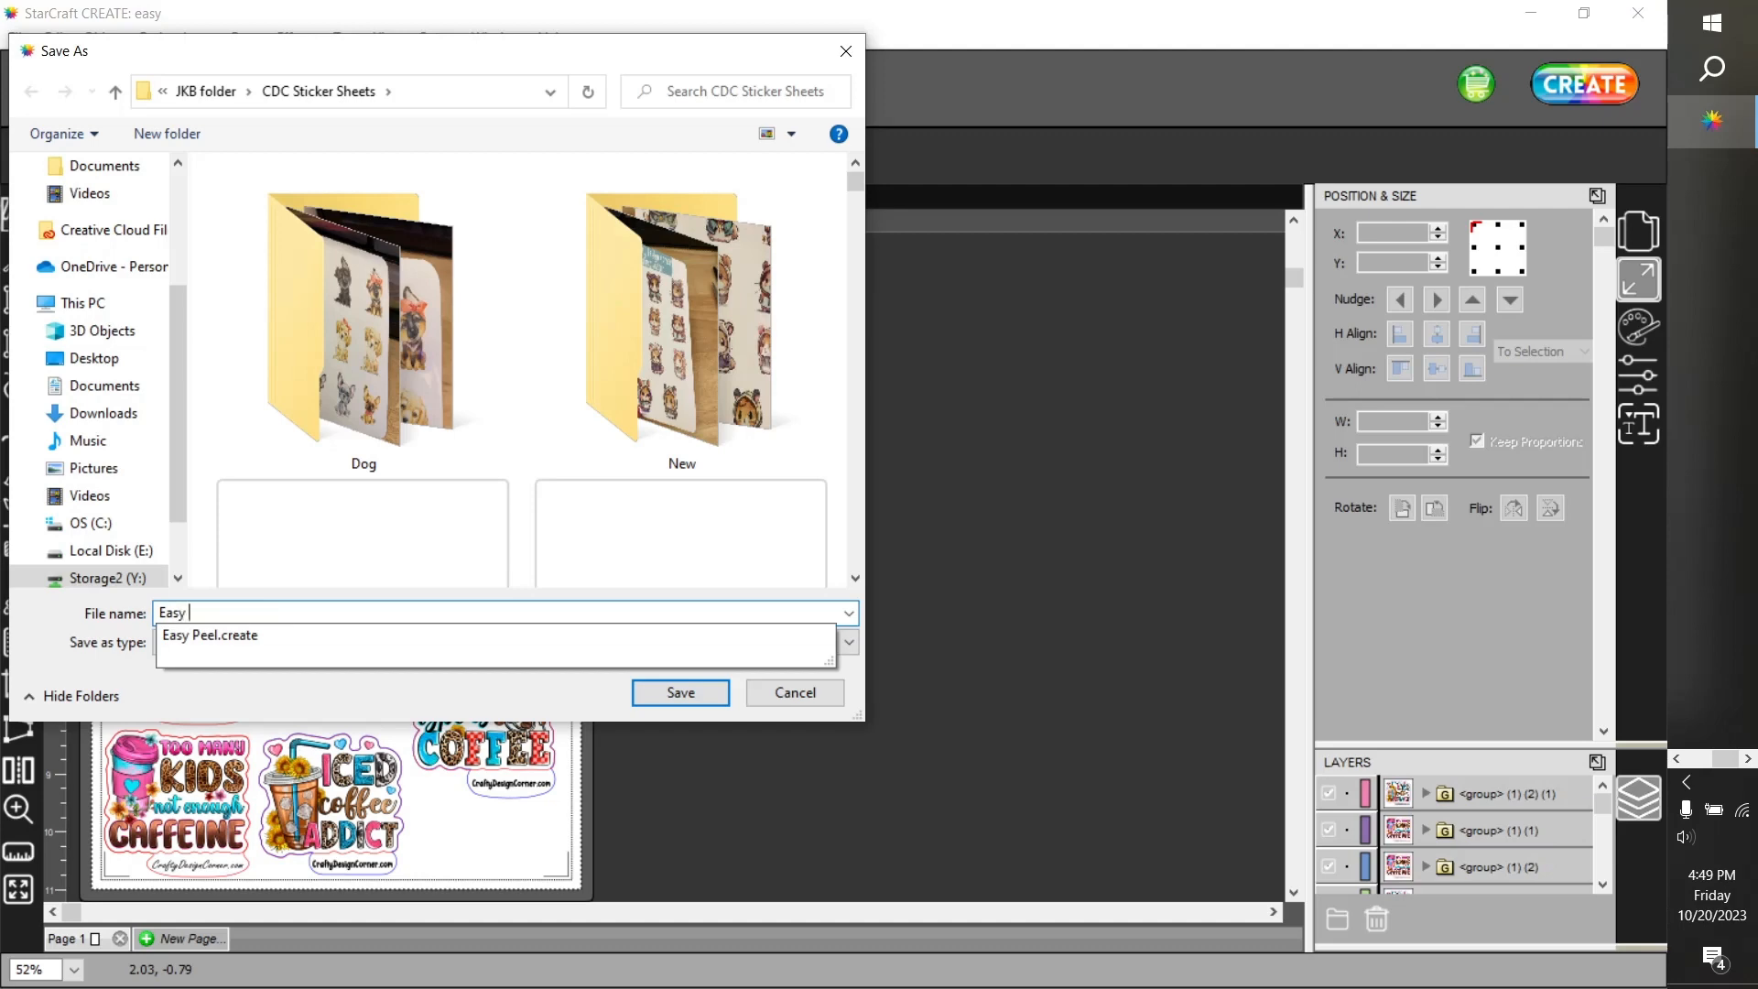
pyautogui.write(' Peel Coffee 2')
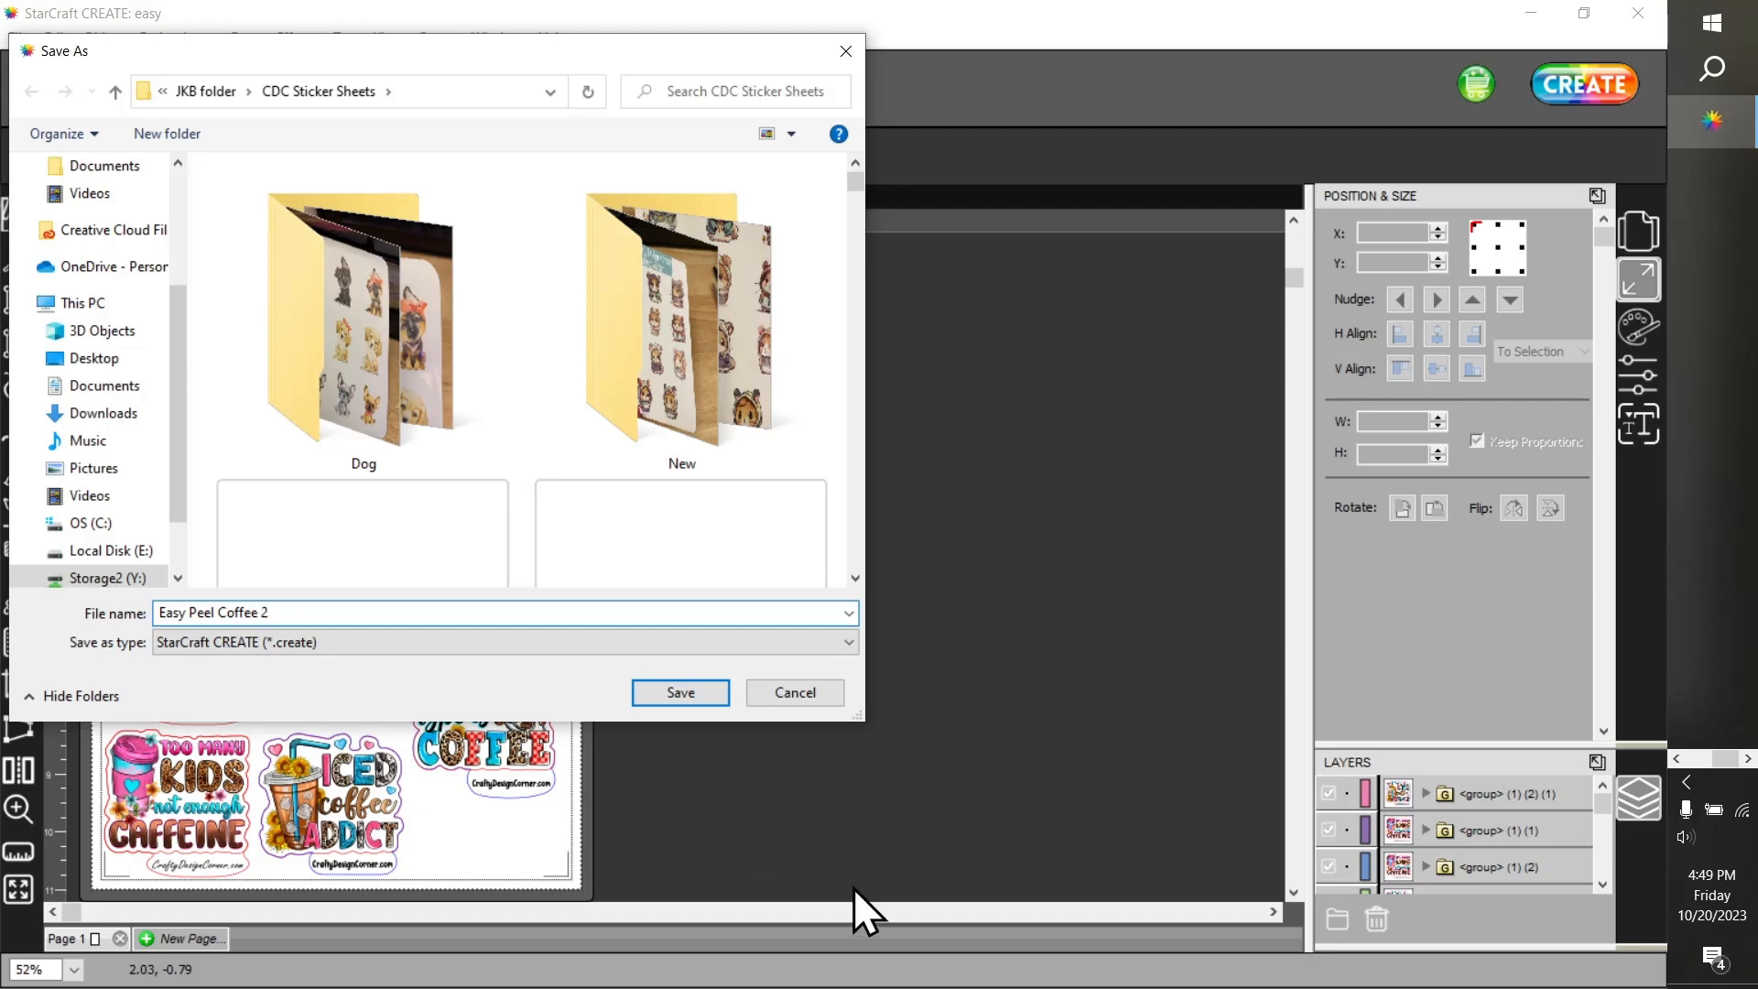
pyautogui.click(693, 692)
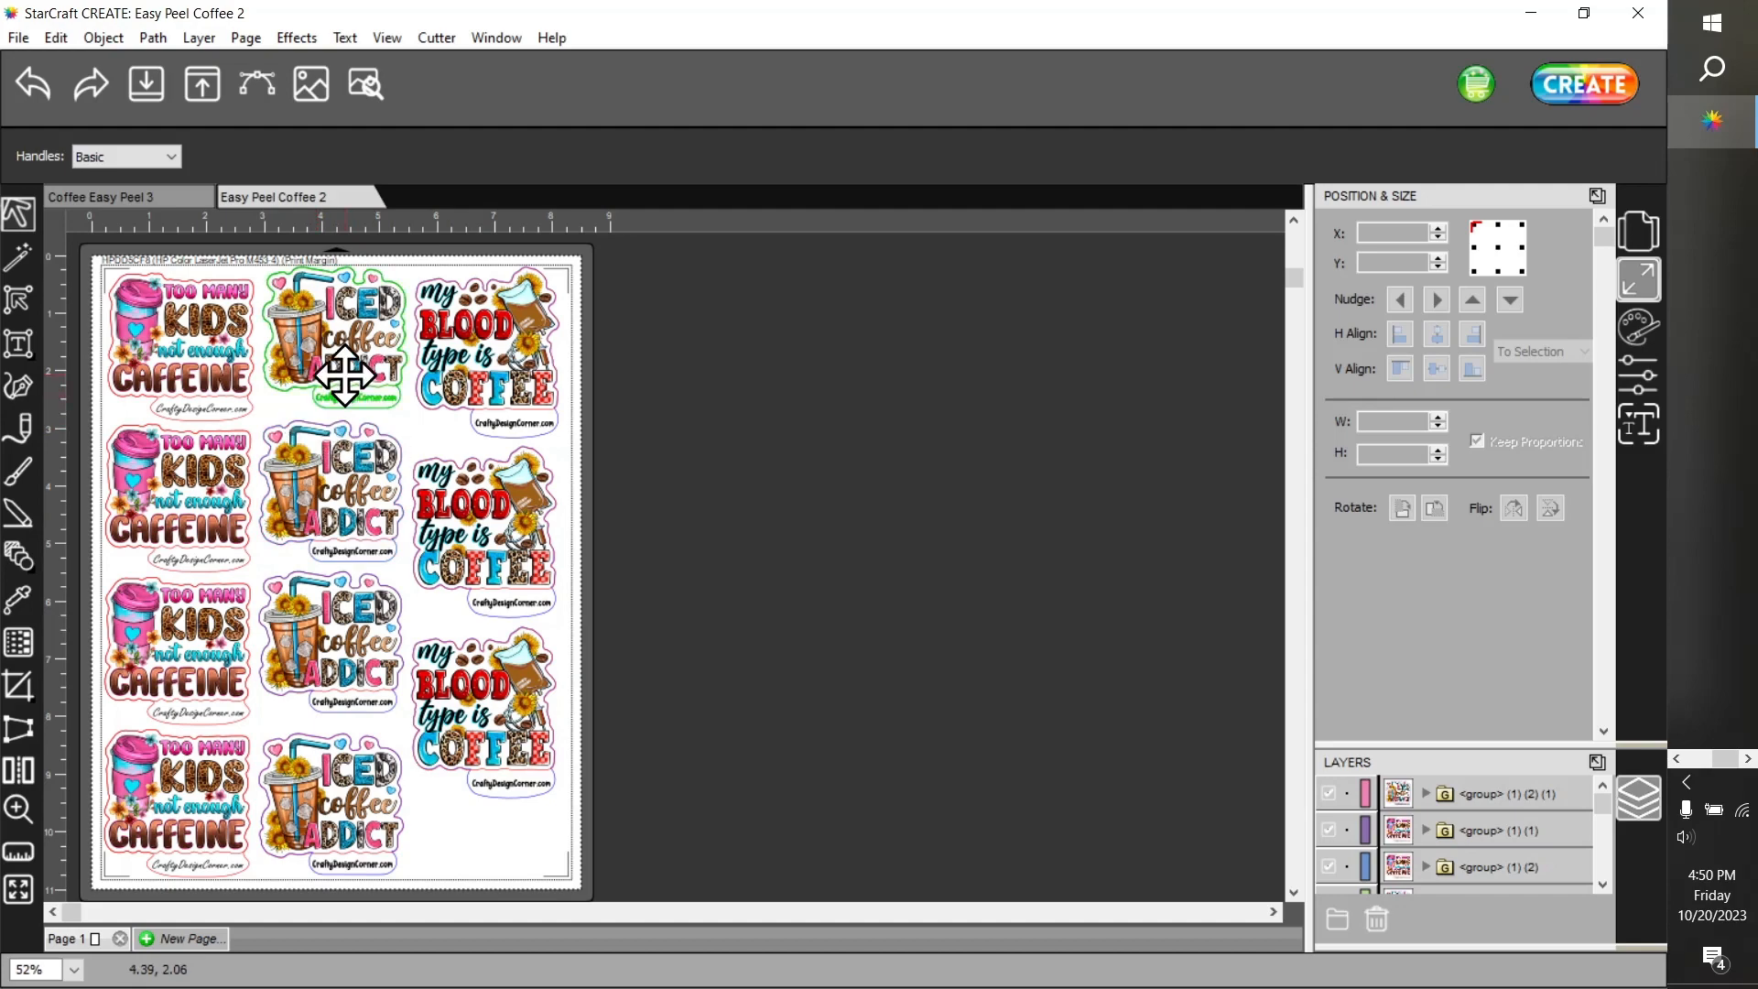
# Save a backup copy of Easy Peel Coffee 2 in the CDC Sticker Sheet Backup folder
pyautogui.click(9, 41)
pyautogui.click(128, 208)
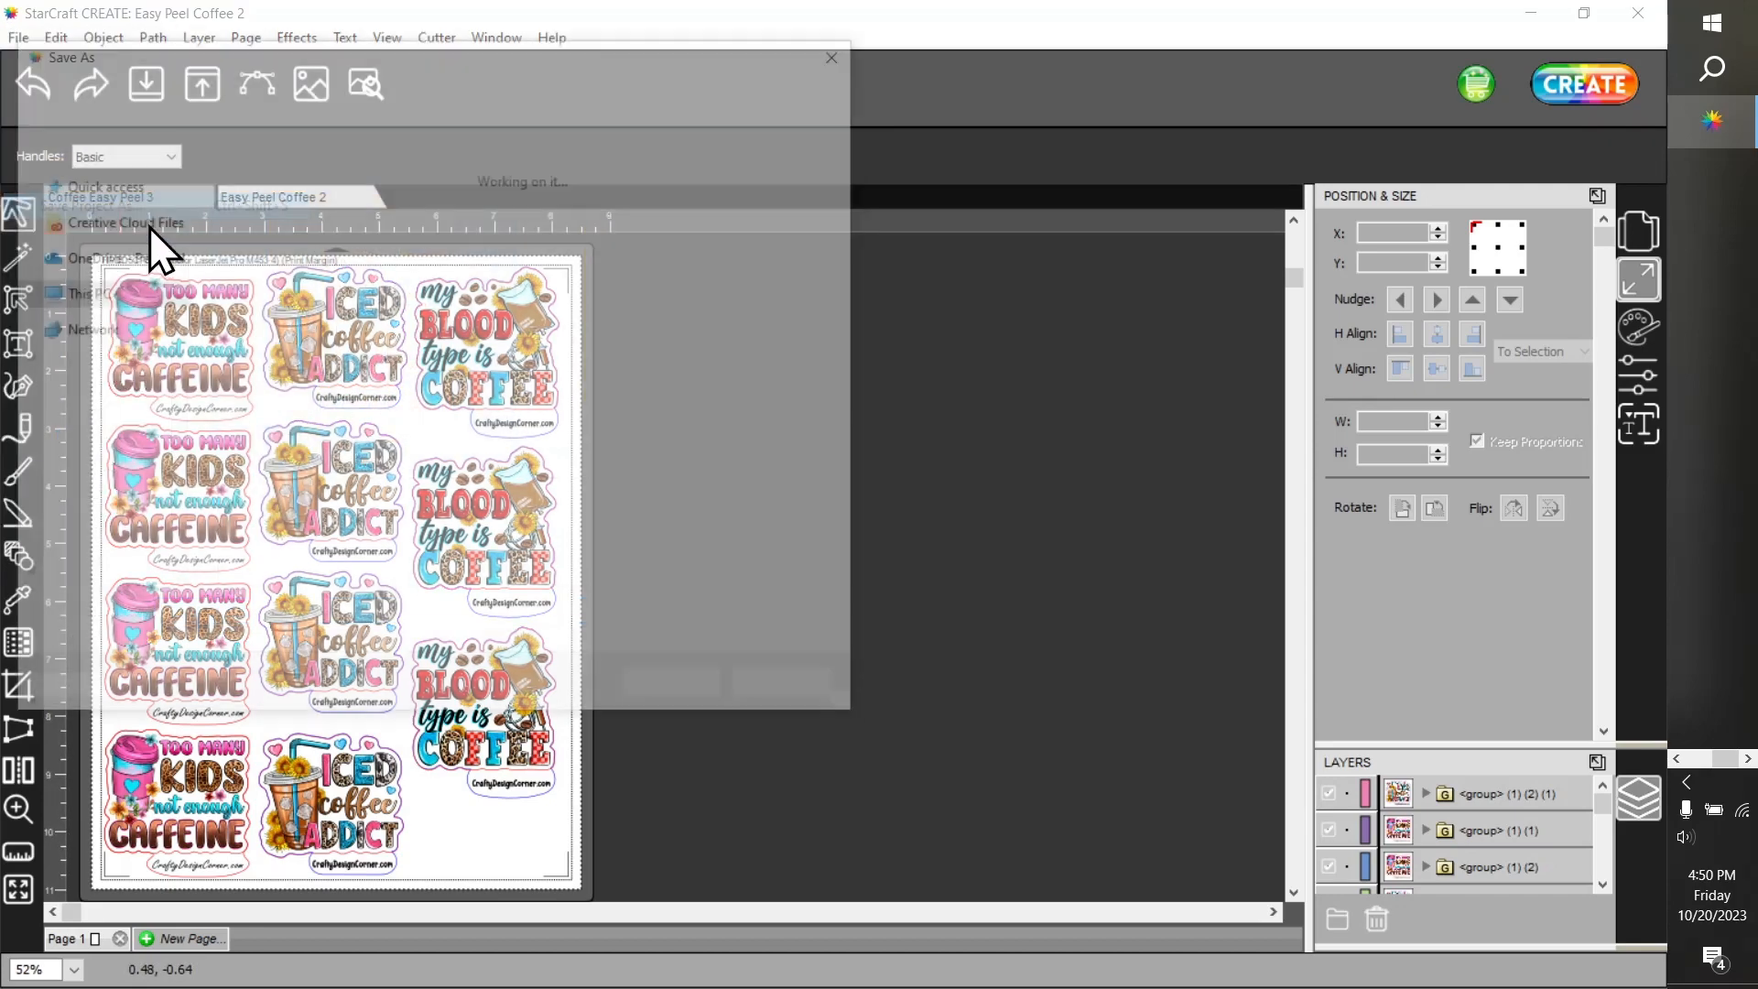
pyautogui.click(216, 95)
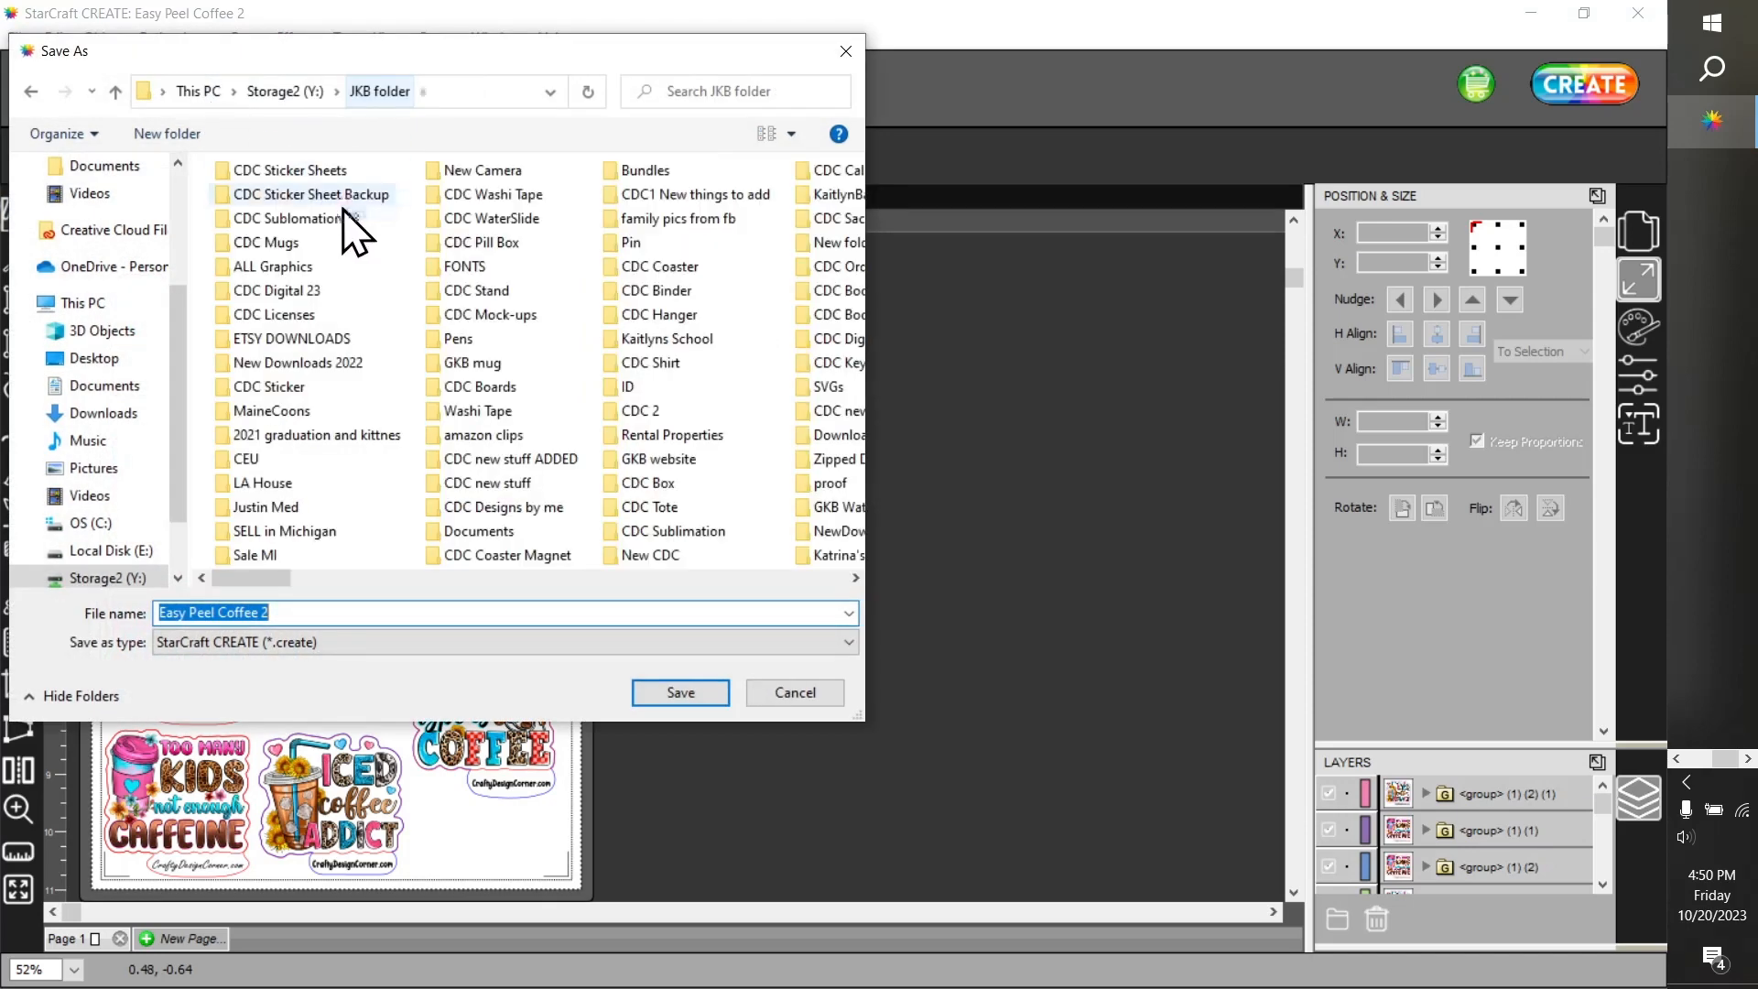
pyautogui.doubleClick(343, 202)
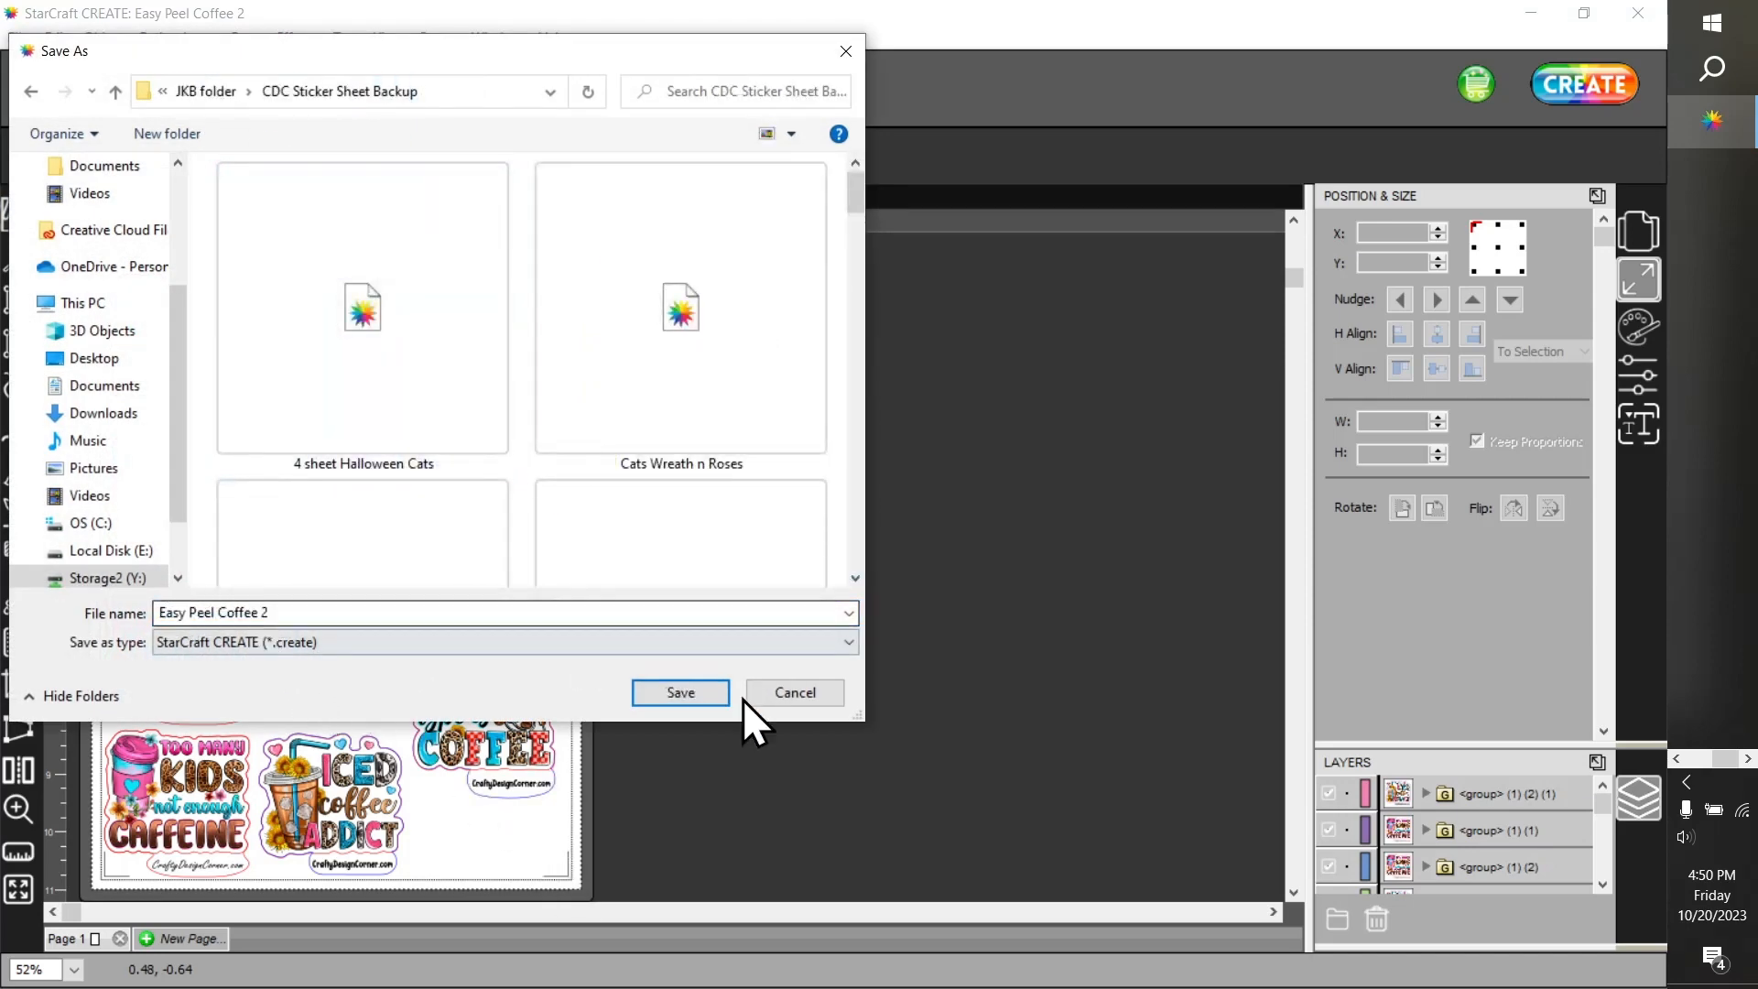
pyautogui.click(695, 695)
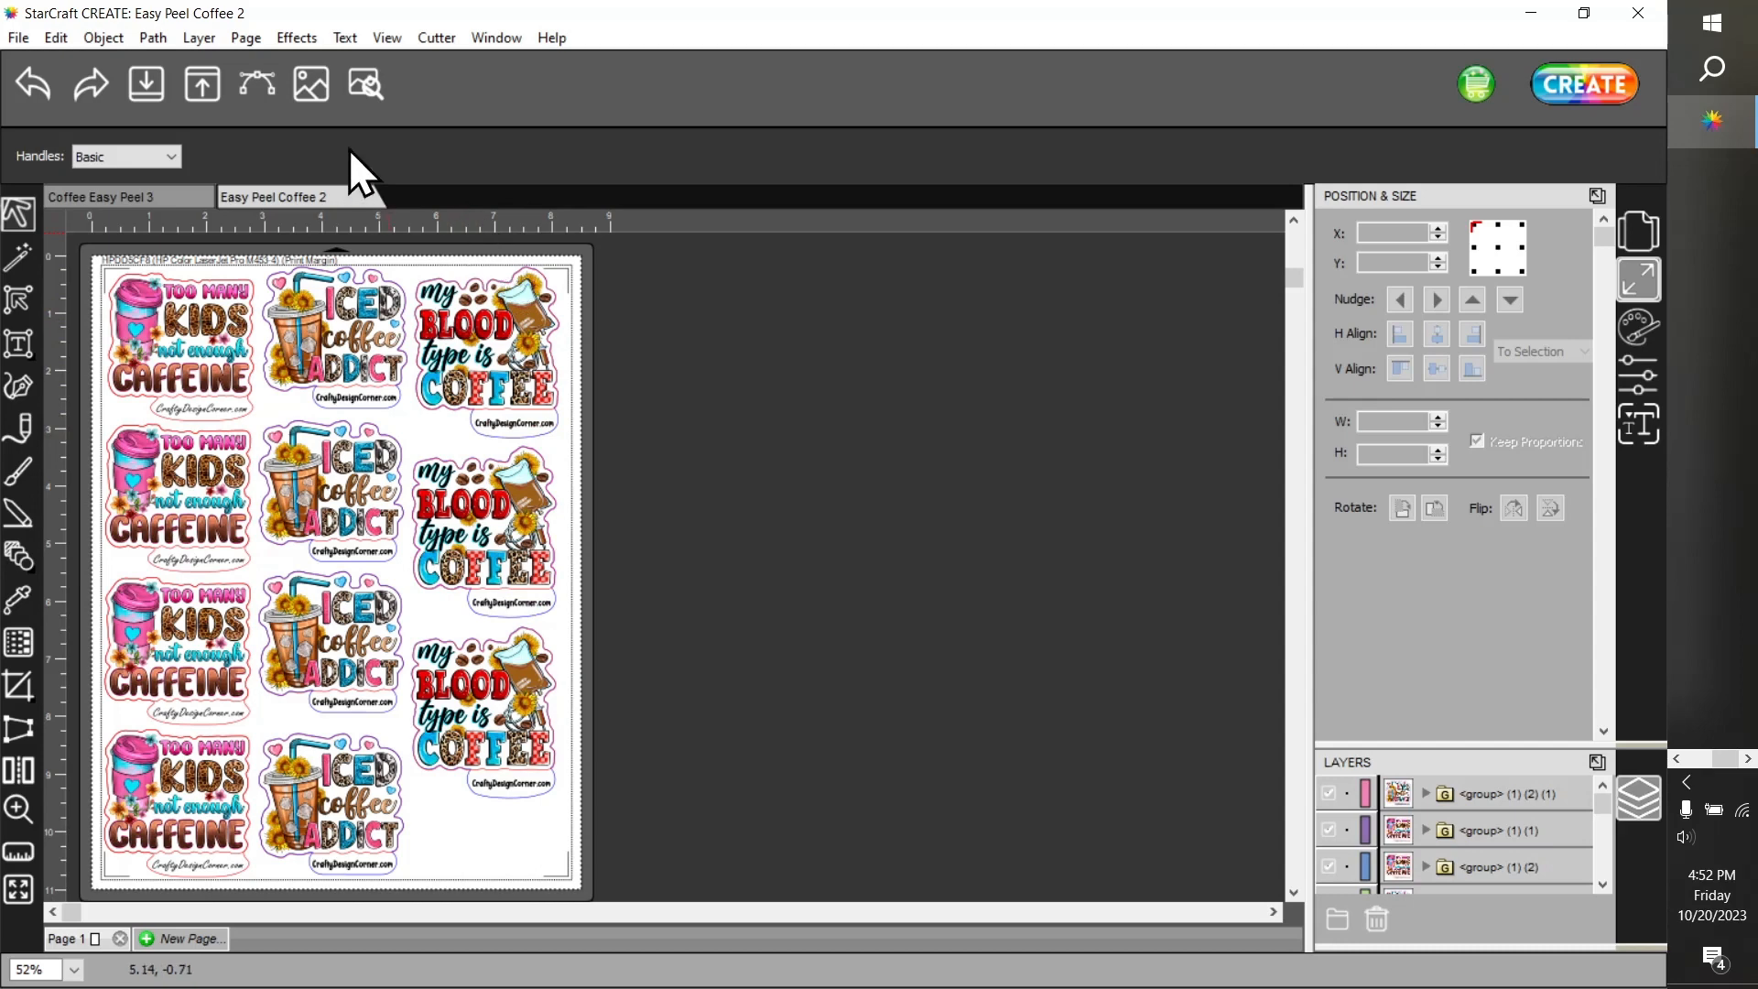
# Preview the sheet's cut lines with and without the printable artwork, then close the preview
pyautogui.click(365, 86)
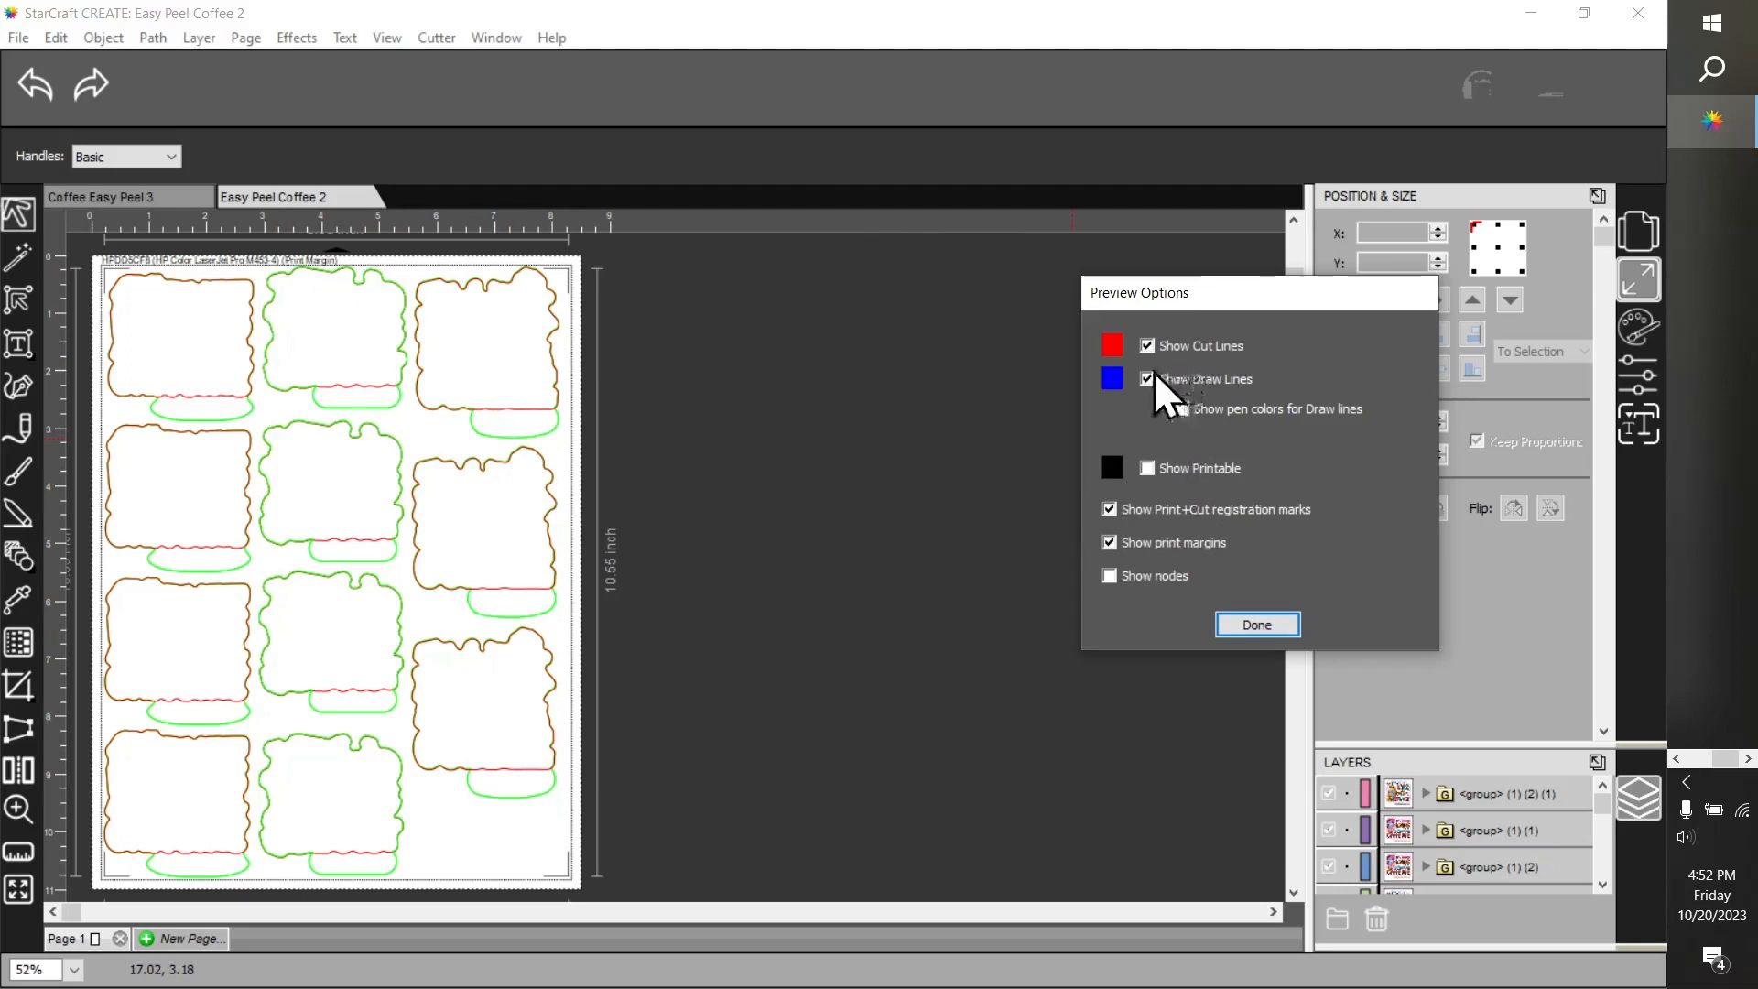
pyautogui.click(1146, 469)
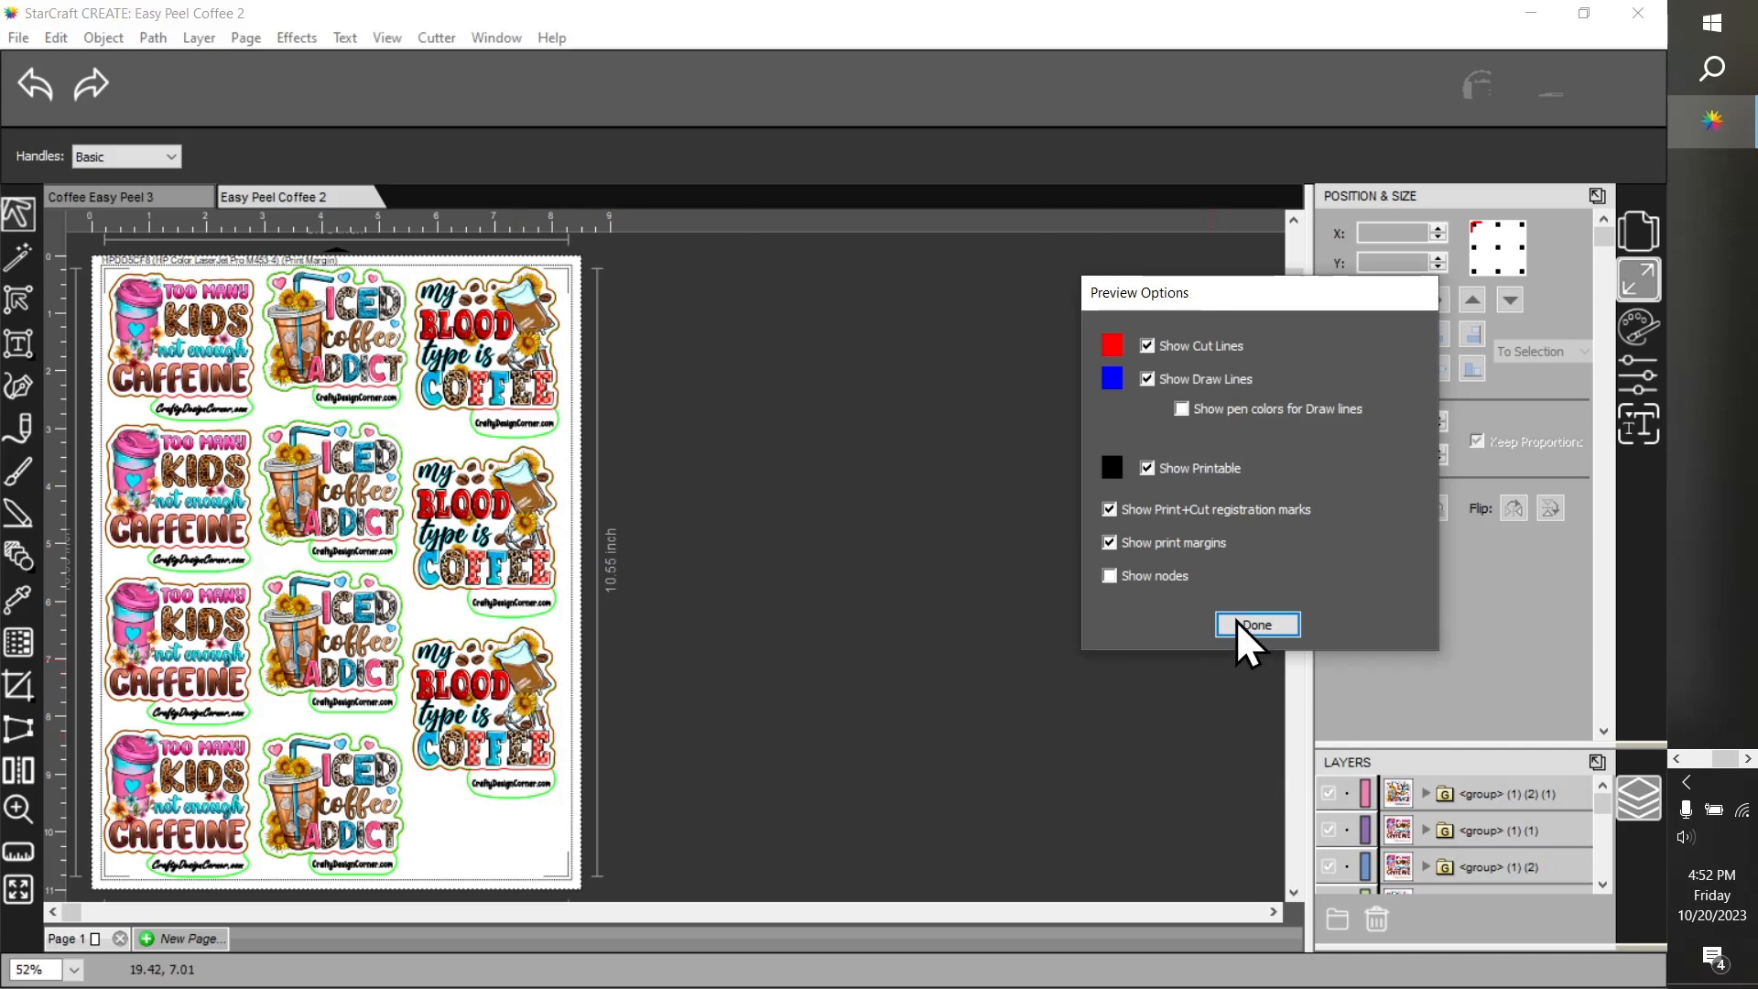
pyautogui.click(1146, 468)
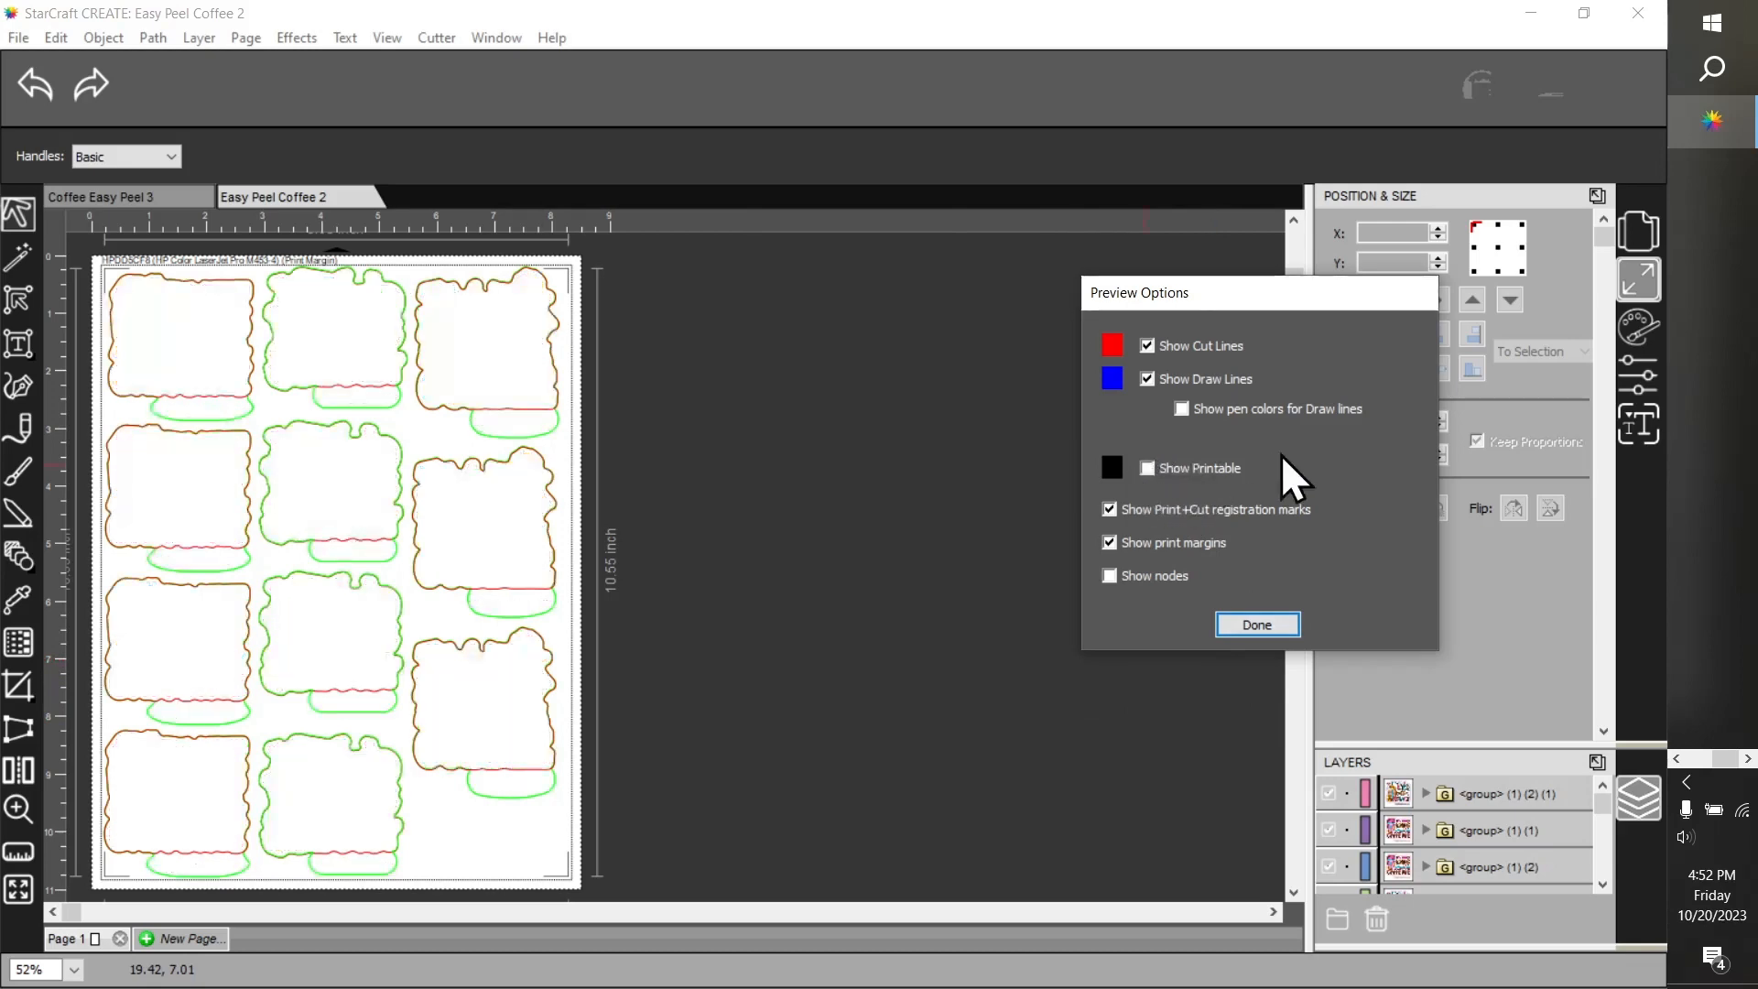
pyautogui.click(1256, 625)
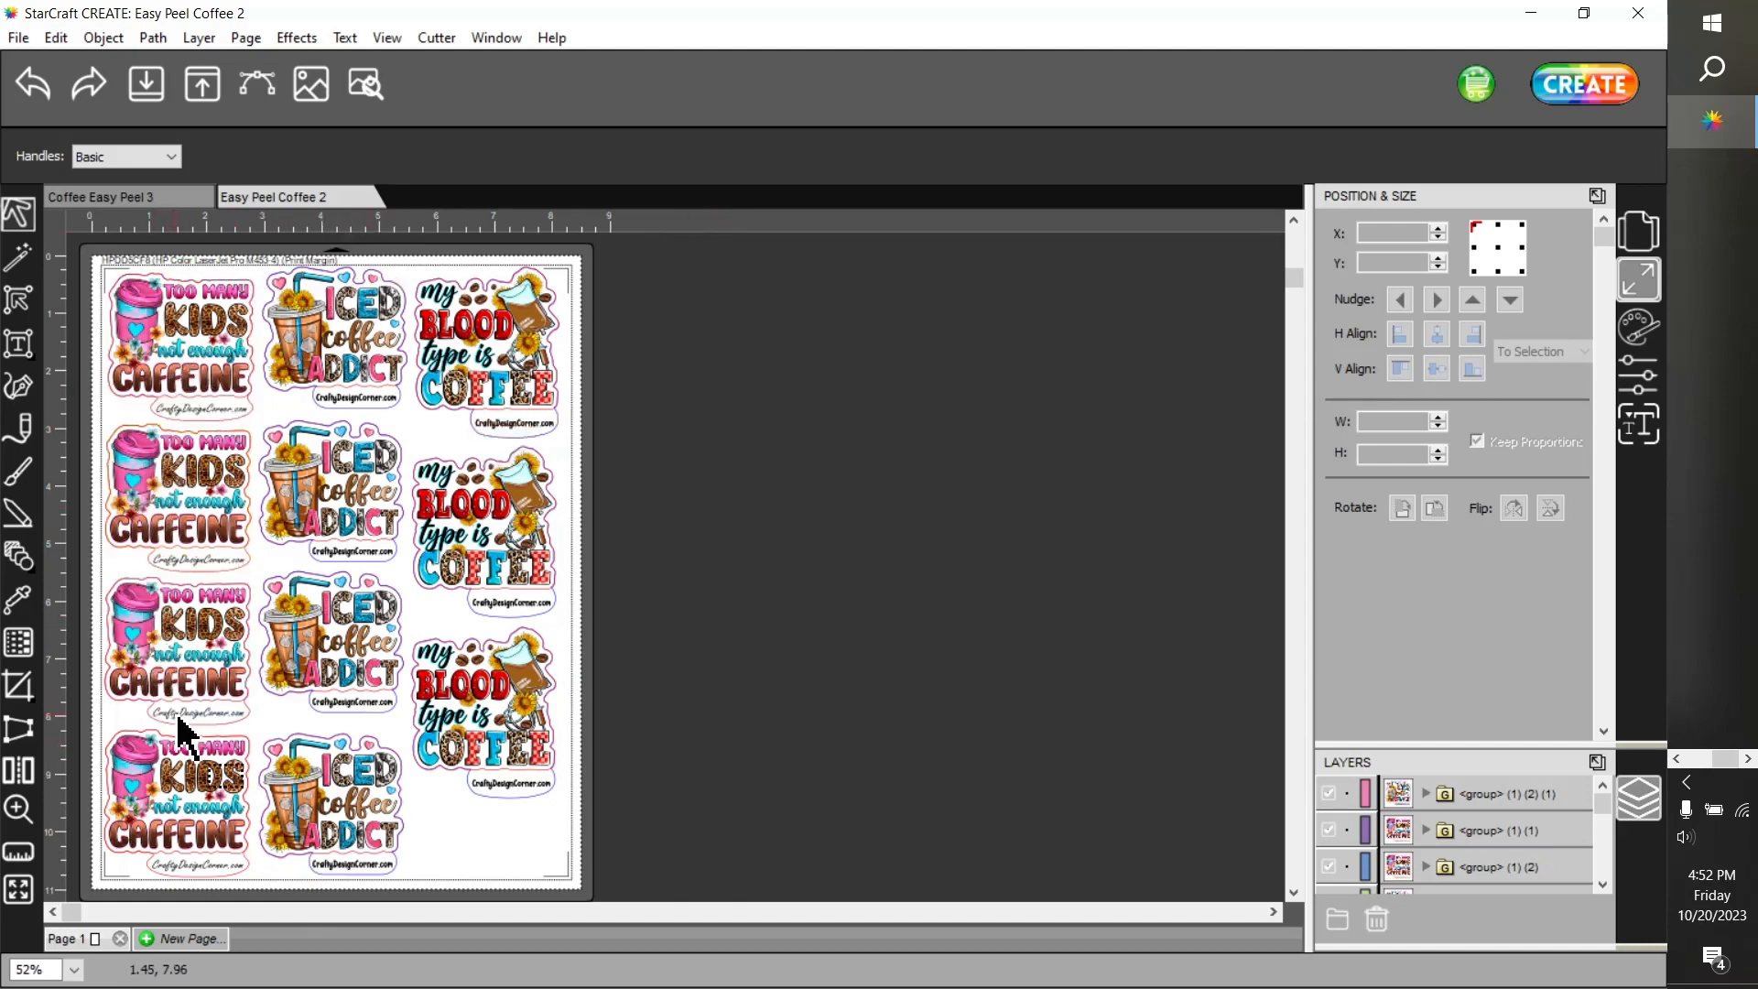
# Open the cut settings for the sticker sheet and set the Score Force to 35
pyautogui.moveTo(1413, 745); pyautogui.dragTo(1476, 685)
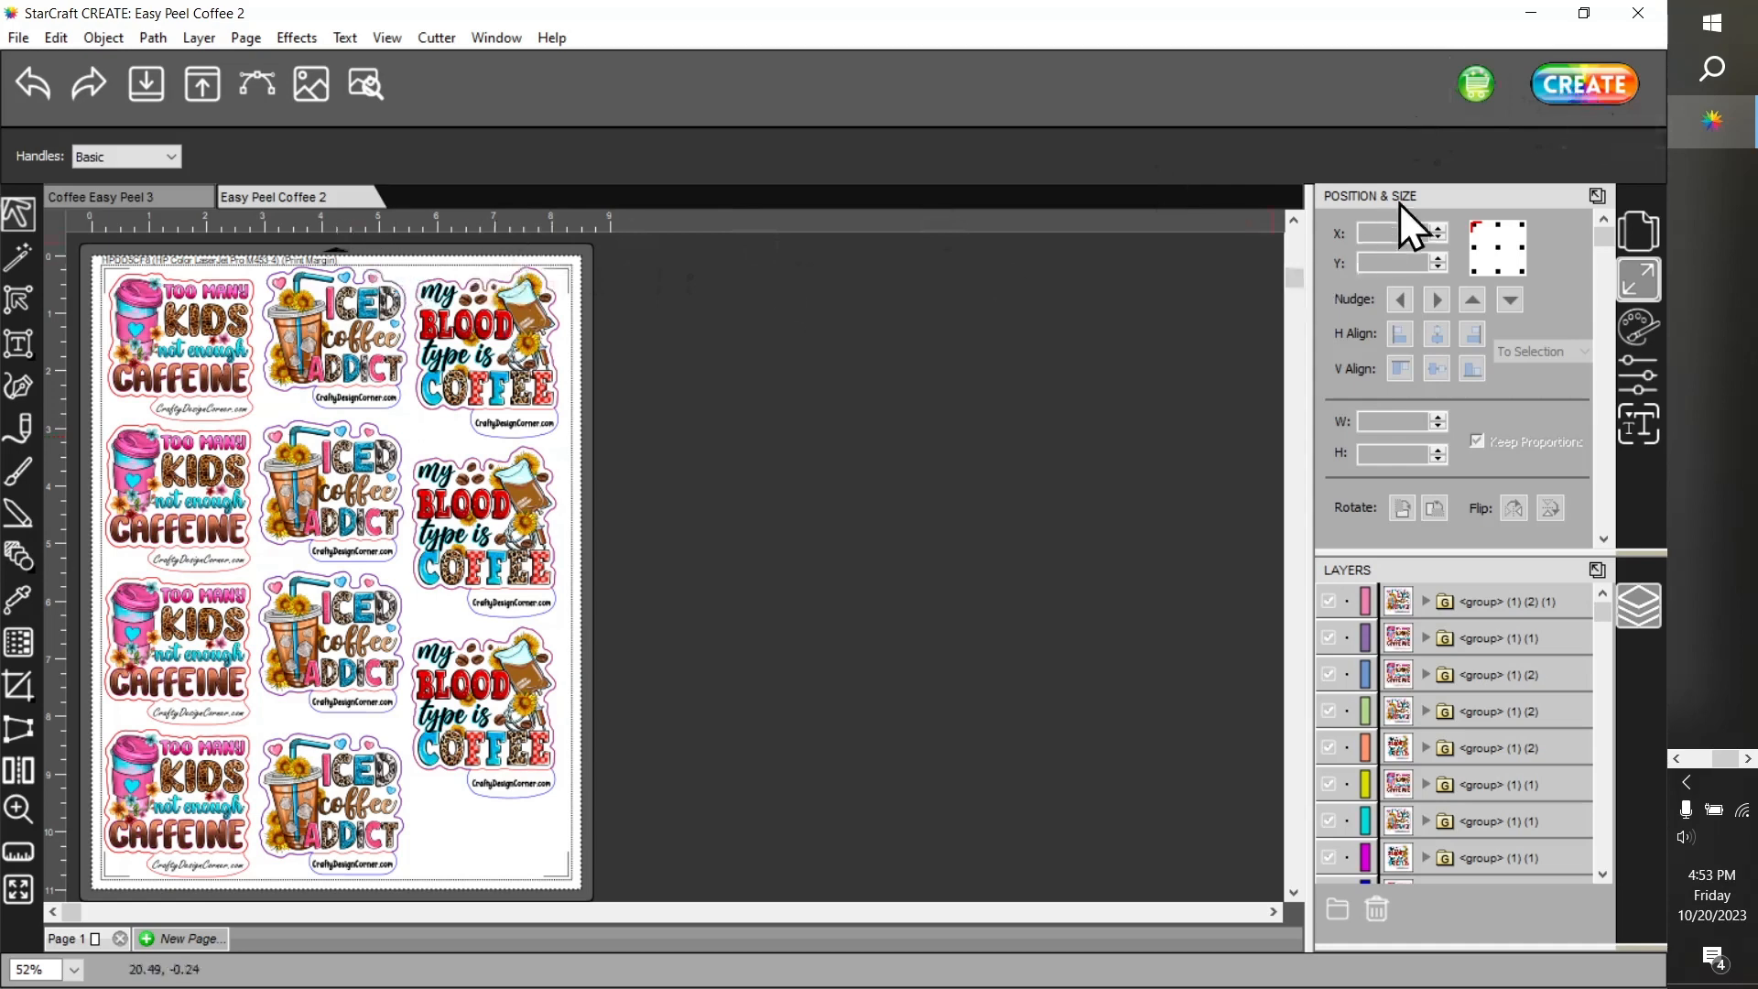
pyautogui.click(1611, 84)
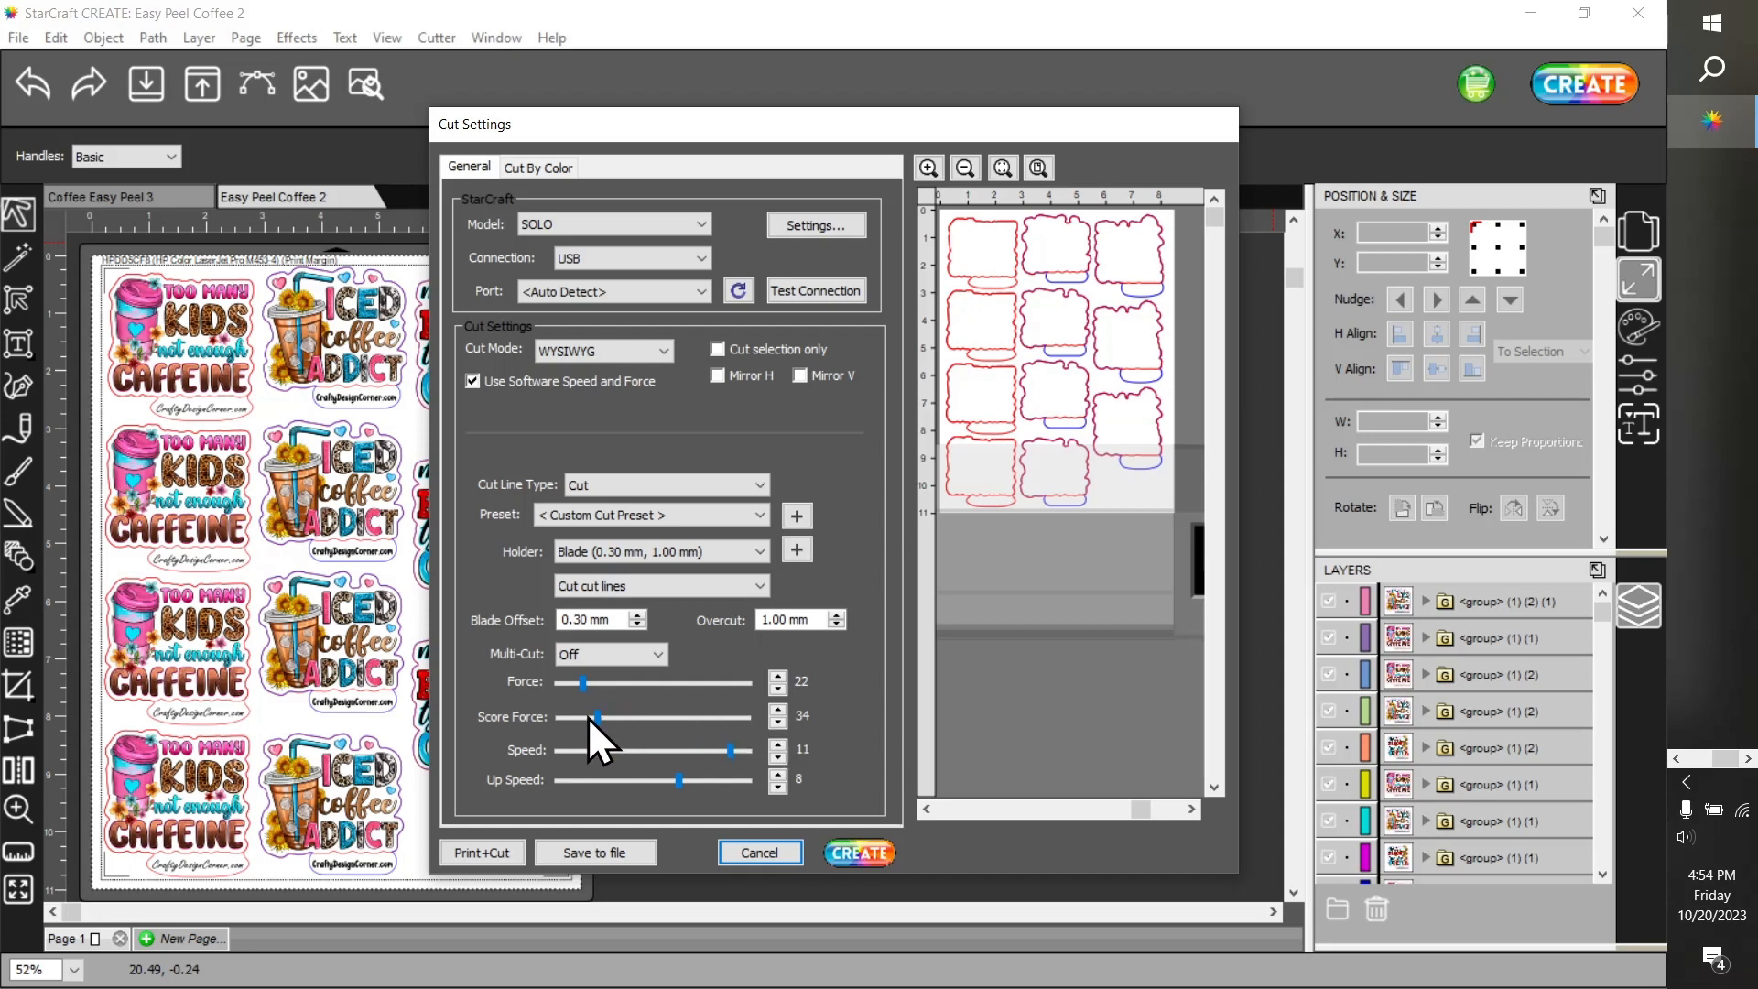
pyautogui.click(778, 710)
pyautogui.moveTo(566, 130); pyautogui.dragTo(813, 147)
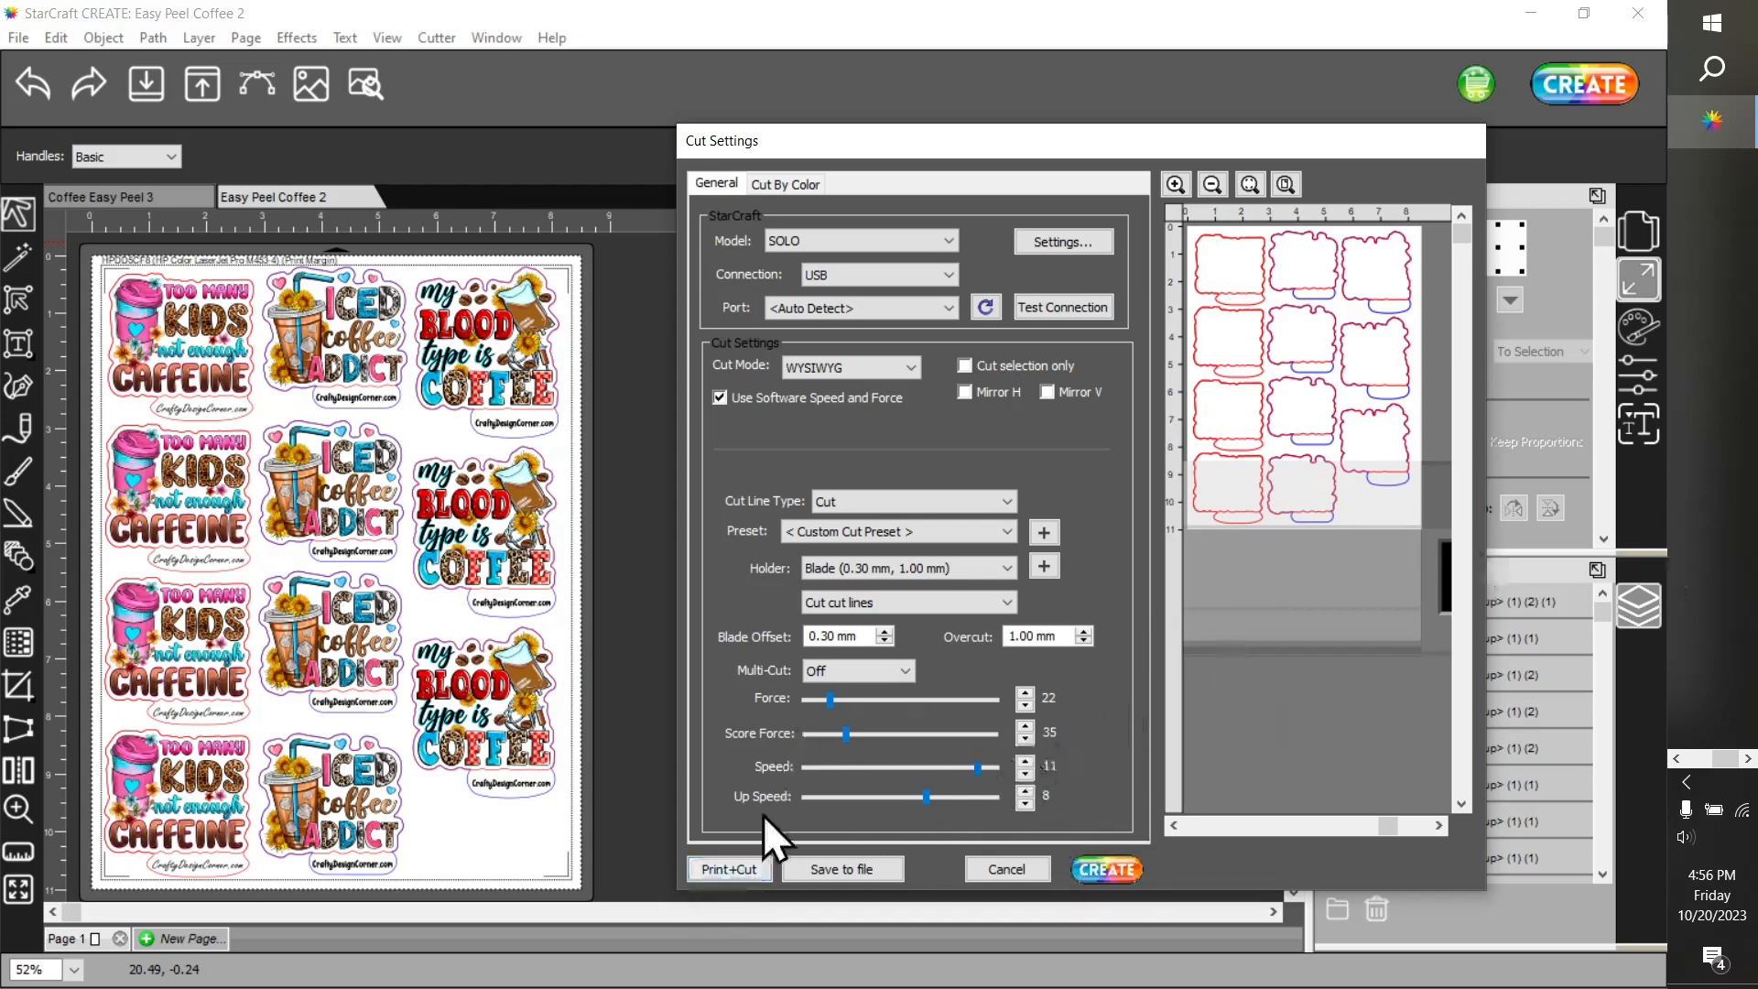
# Start the Print+Cut process and set the HP Color LaserJet printer's paper source to Tray 1
pyautogui.click(723, 869)
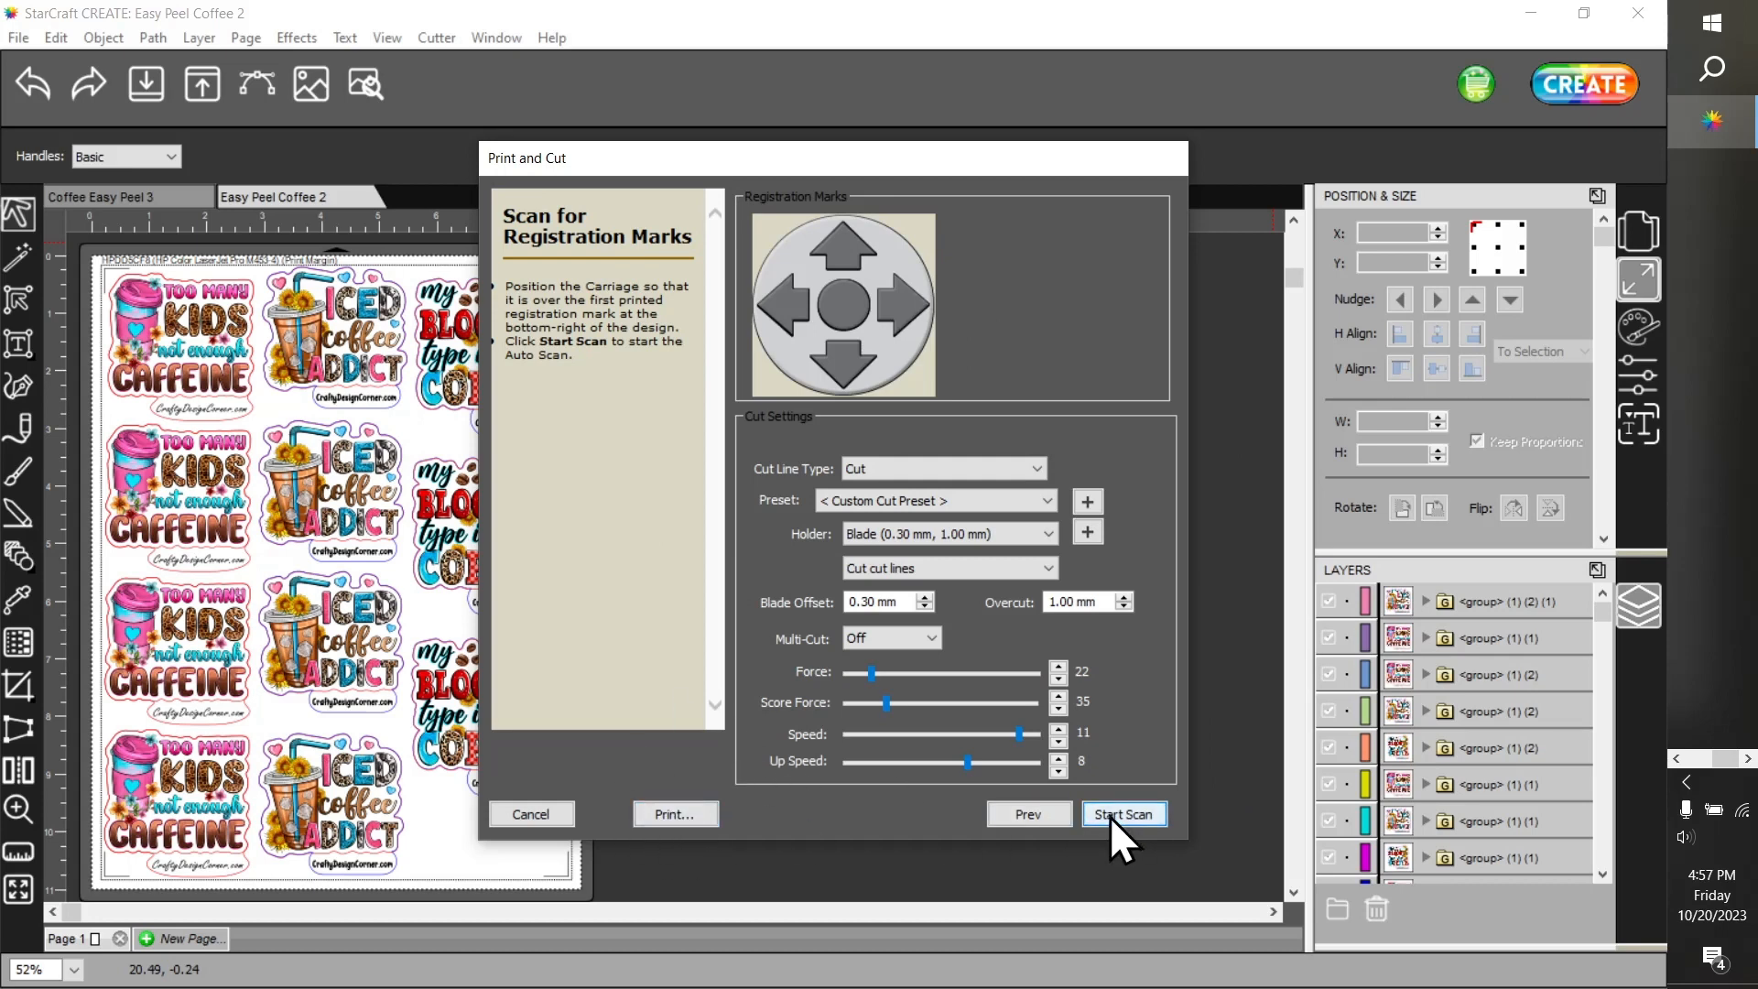
pyautogui.click(674, 814)
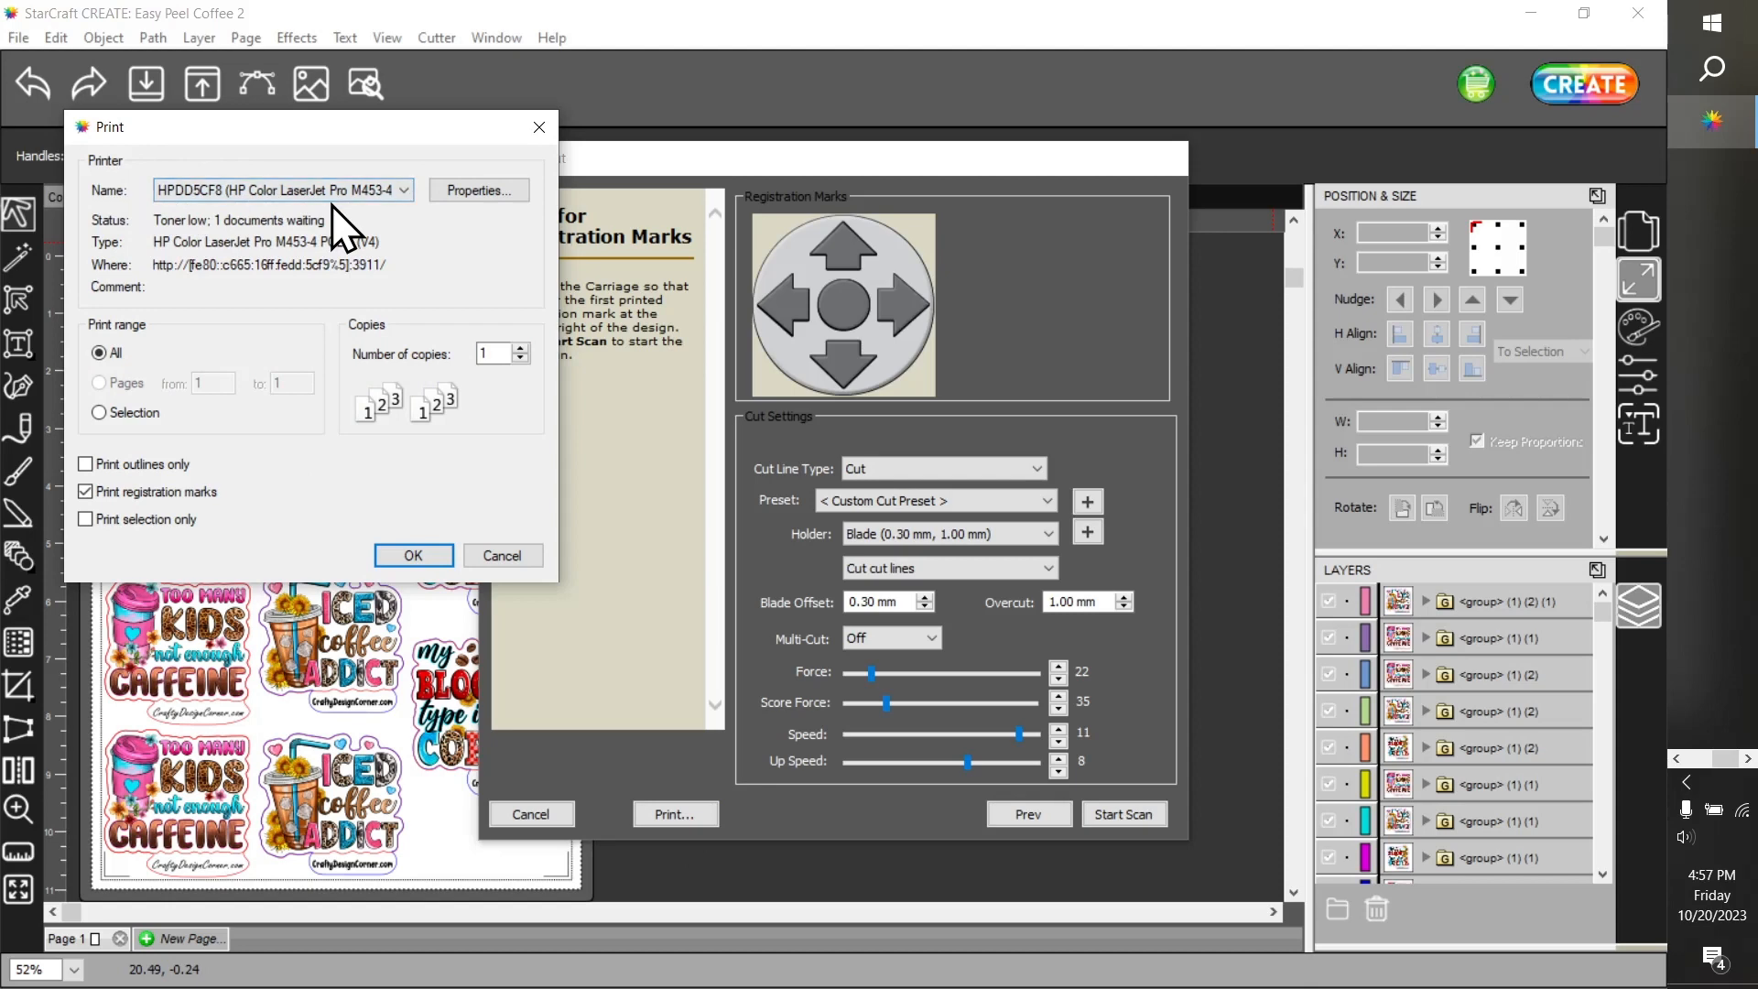
pyautogui.click(458, 196)
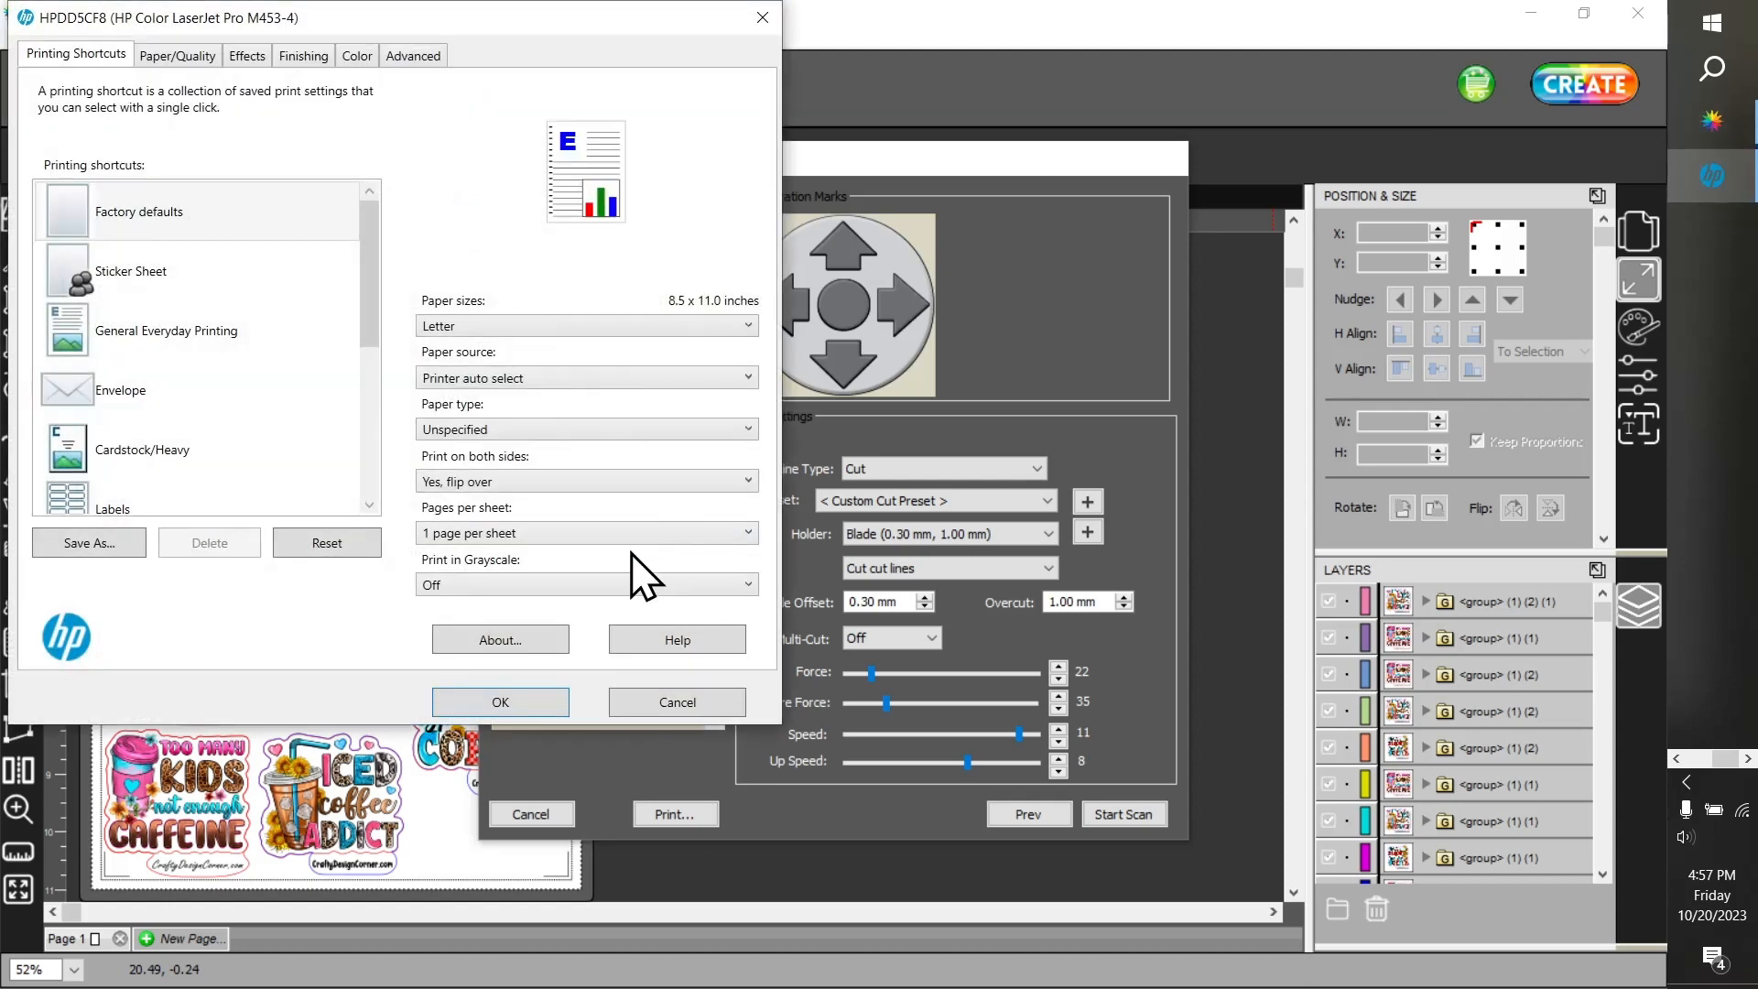
pyautogui.click(456, 378)
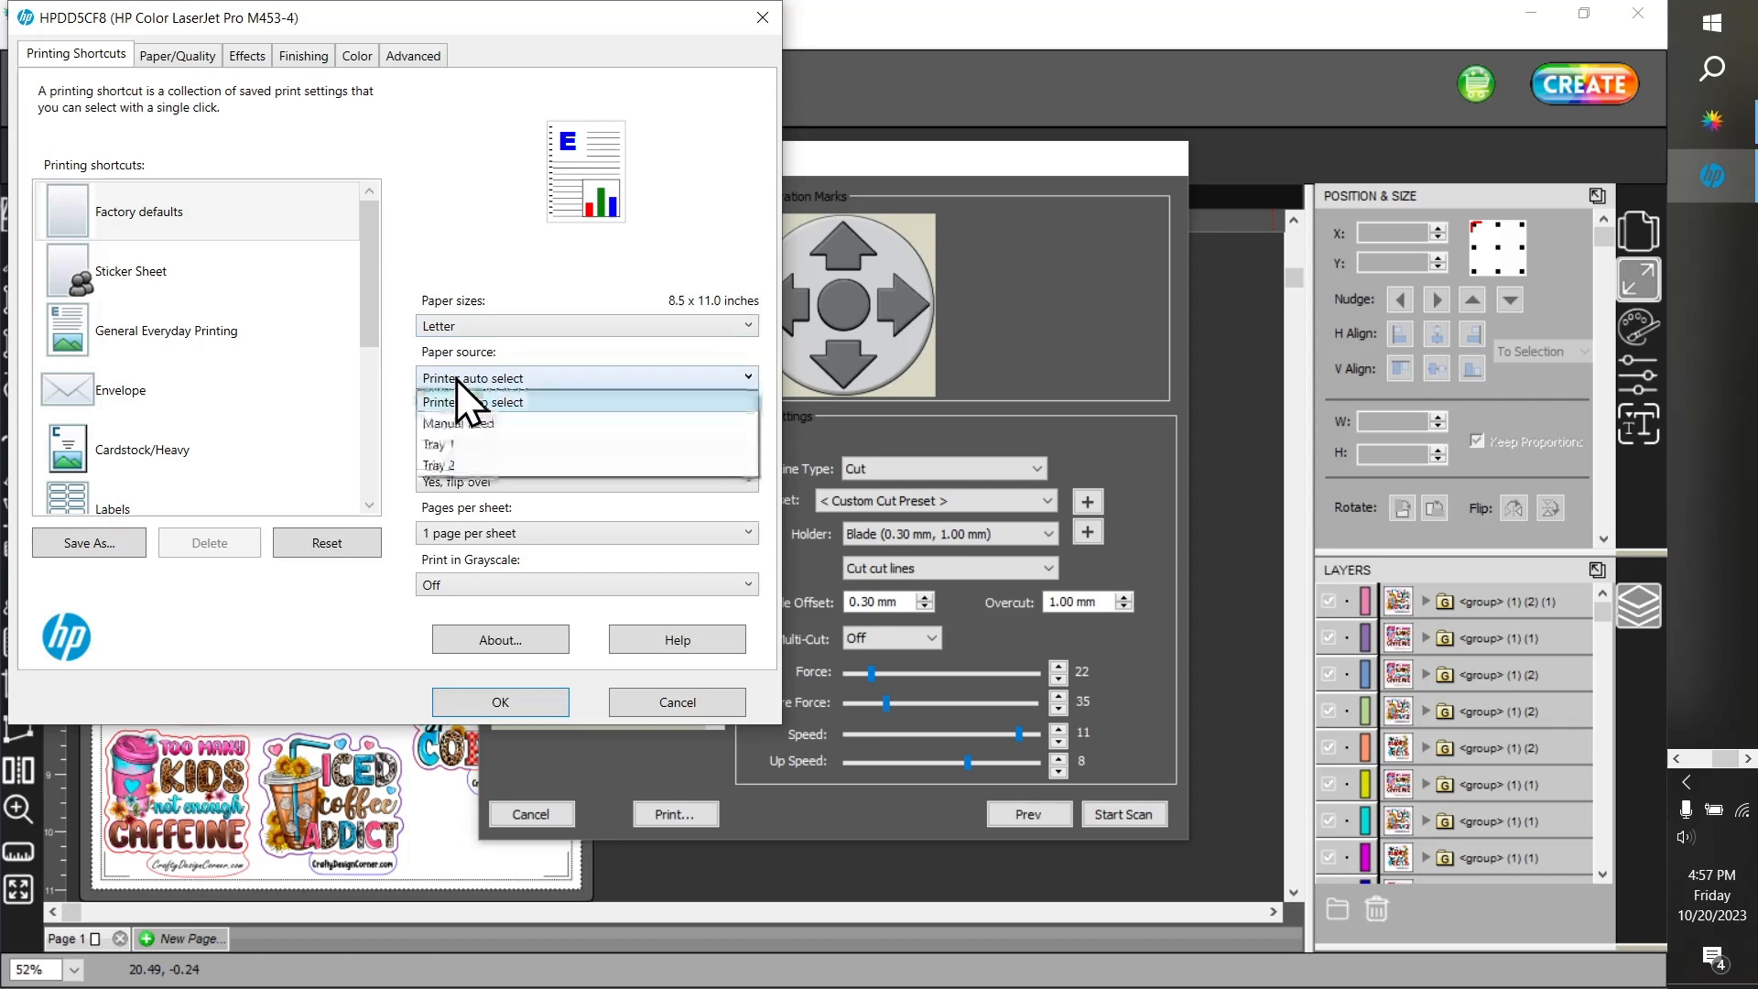
pyautogui.click(481, 442)
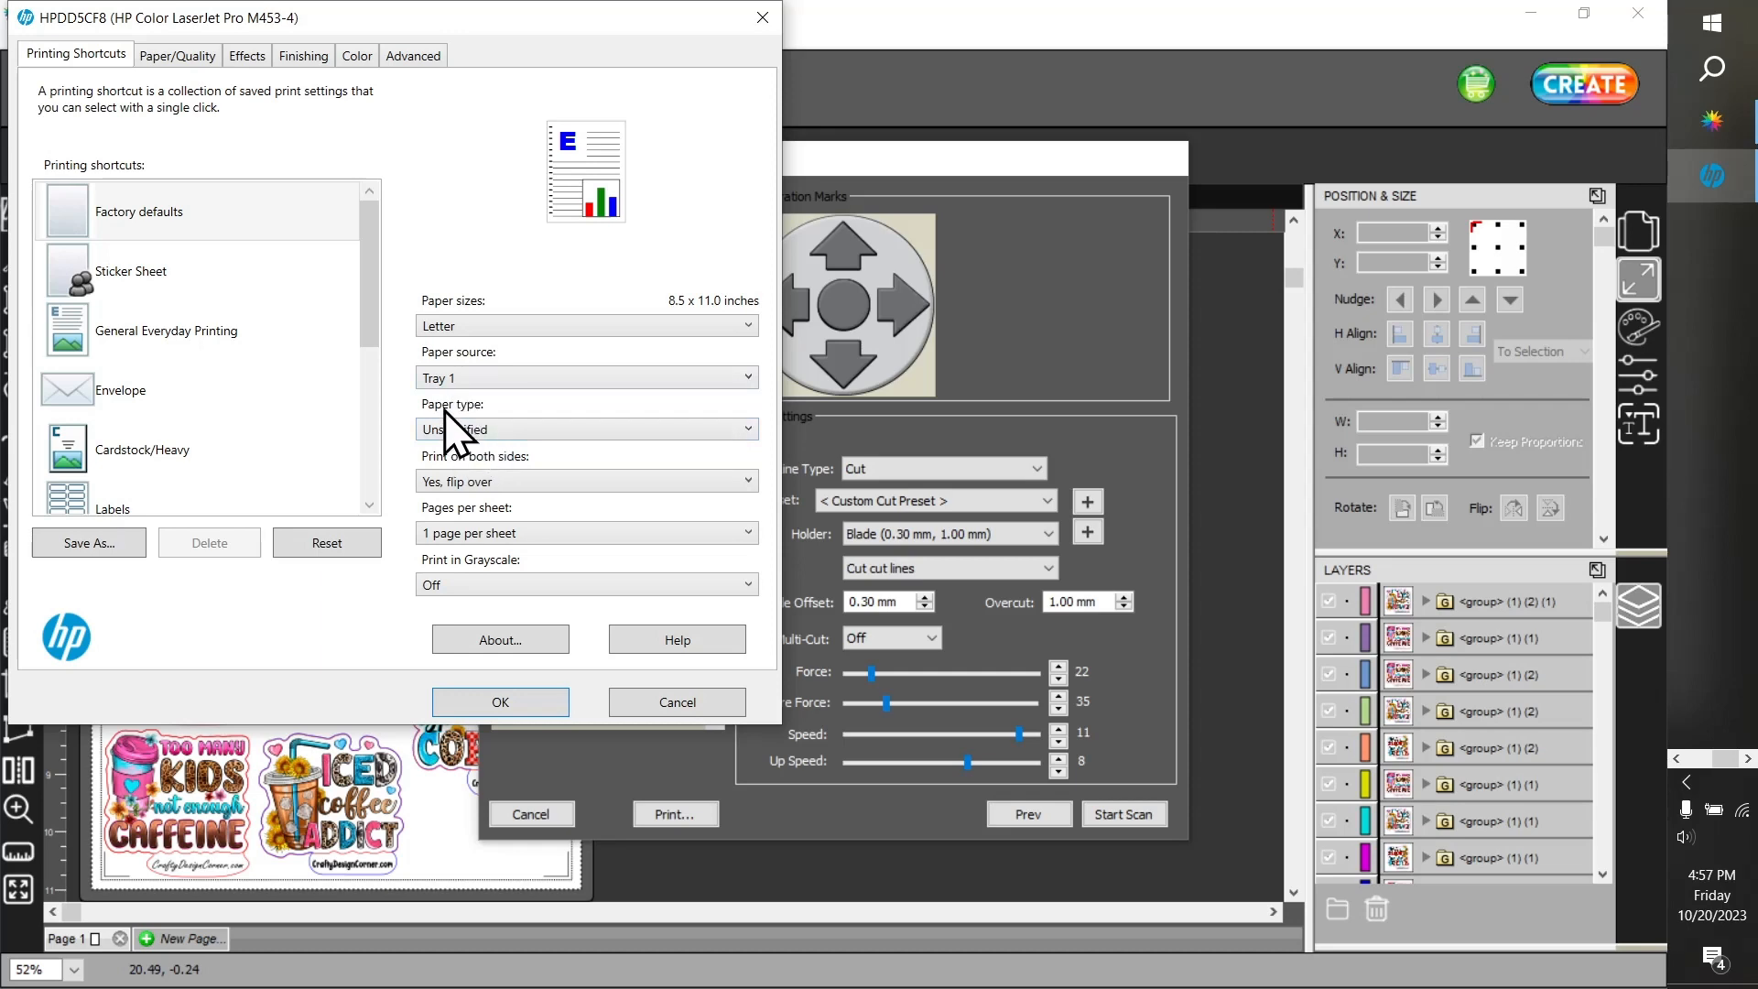
# Set the printer's paper type to HP Premium Presentation Glossy 120g and accept the printer properties
pyautogui.click(508, 429)
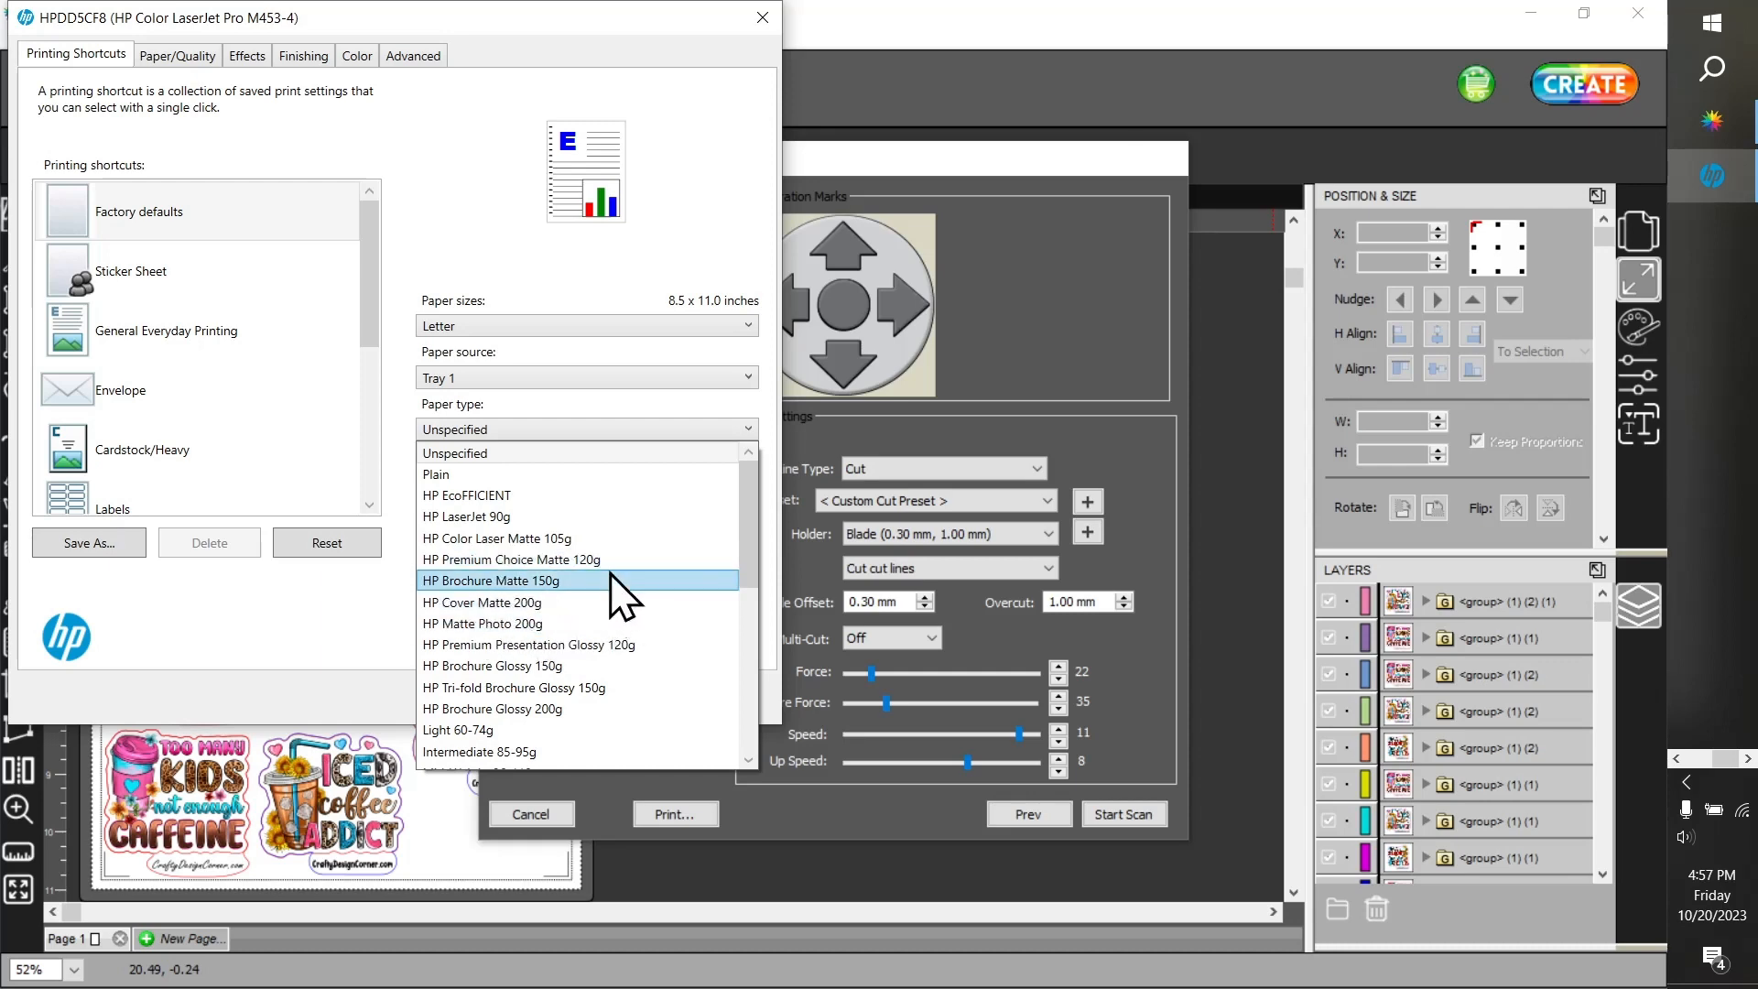
pyautogui.scroll(-2, 636, 627)
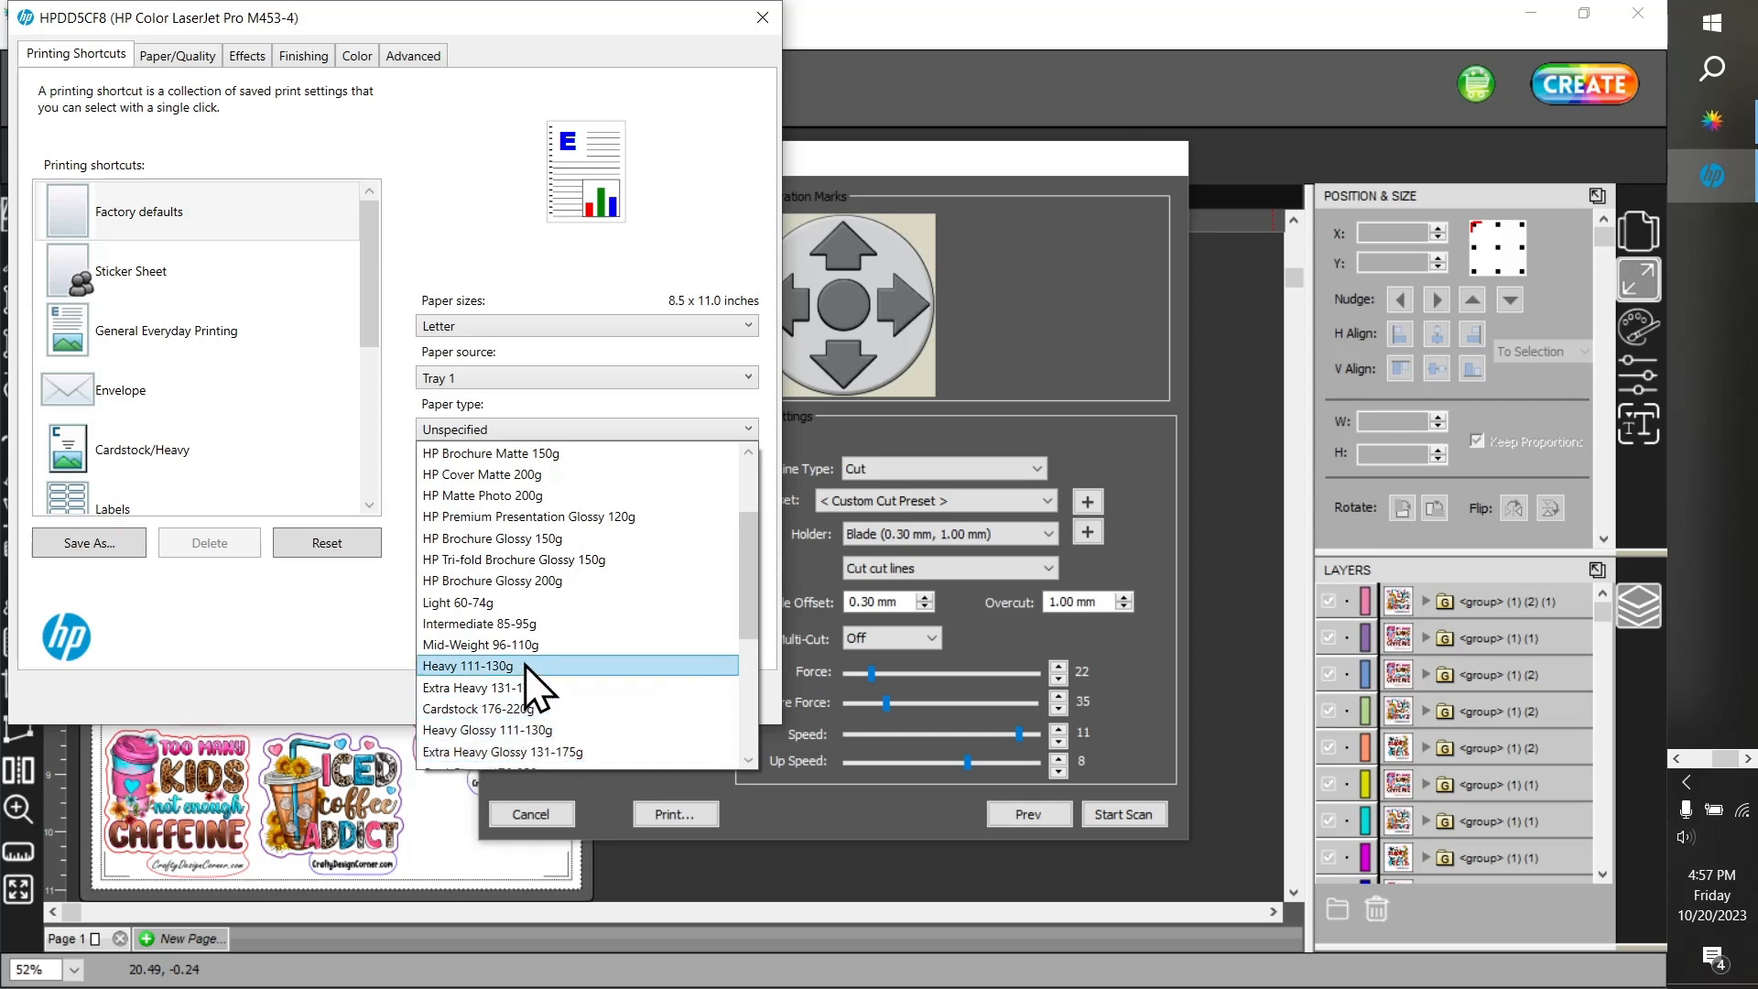
pyautogui.click(606, 518)
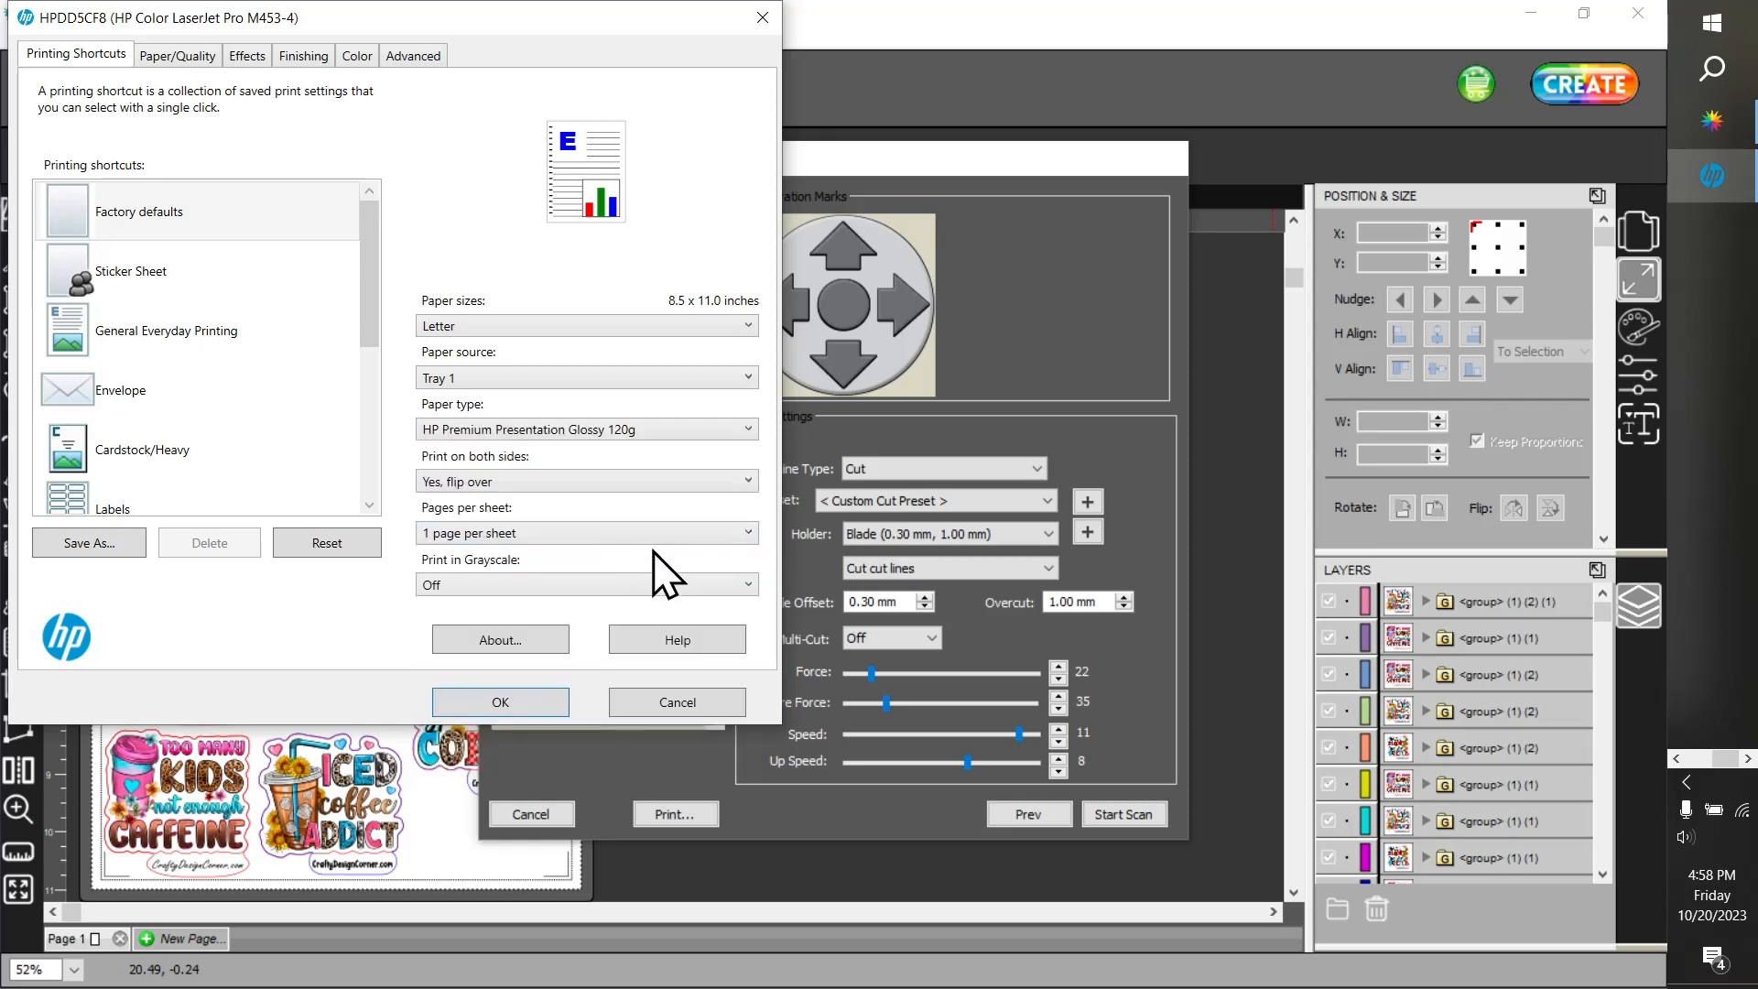
pyautogui.click(524, 701)
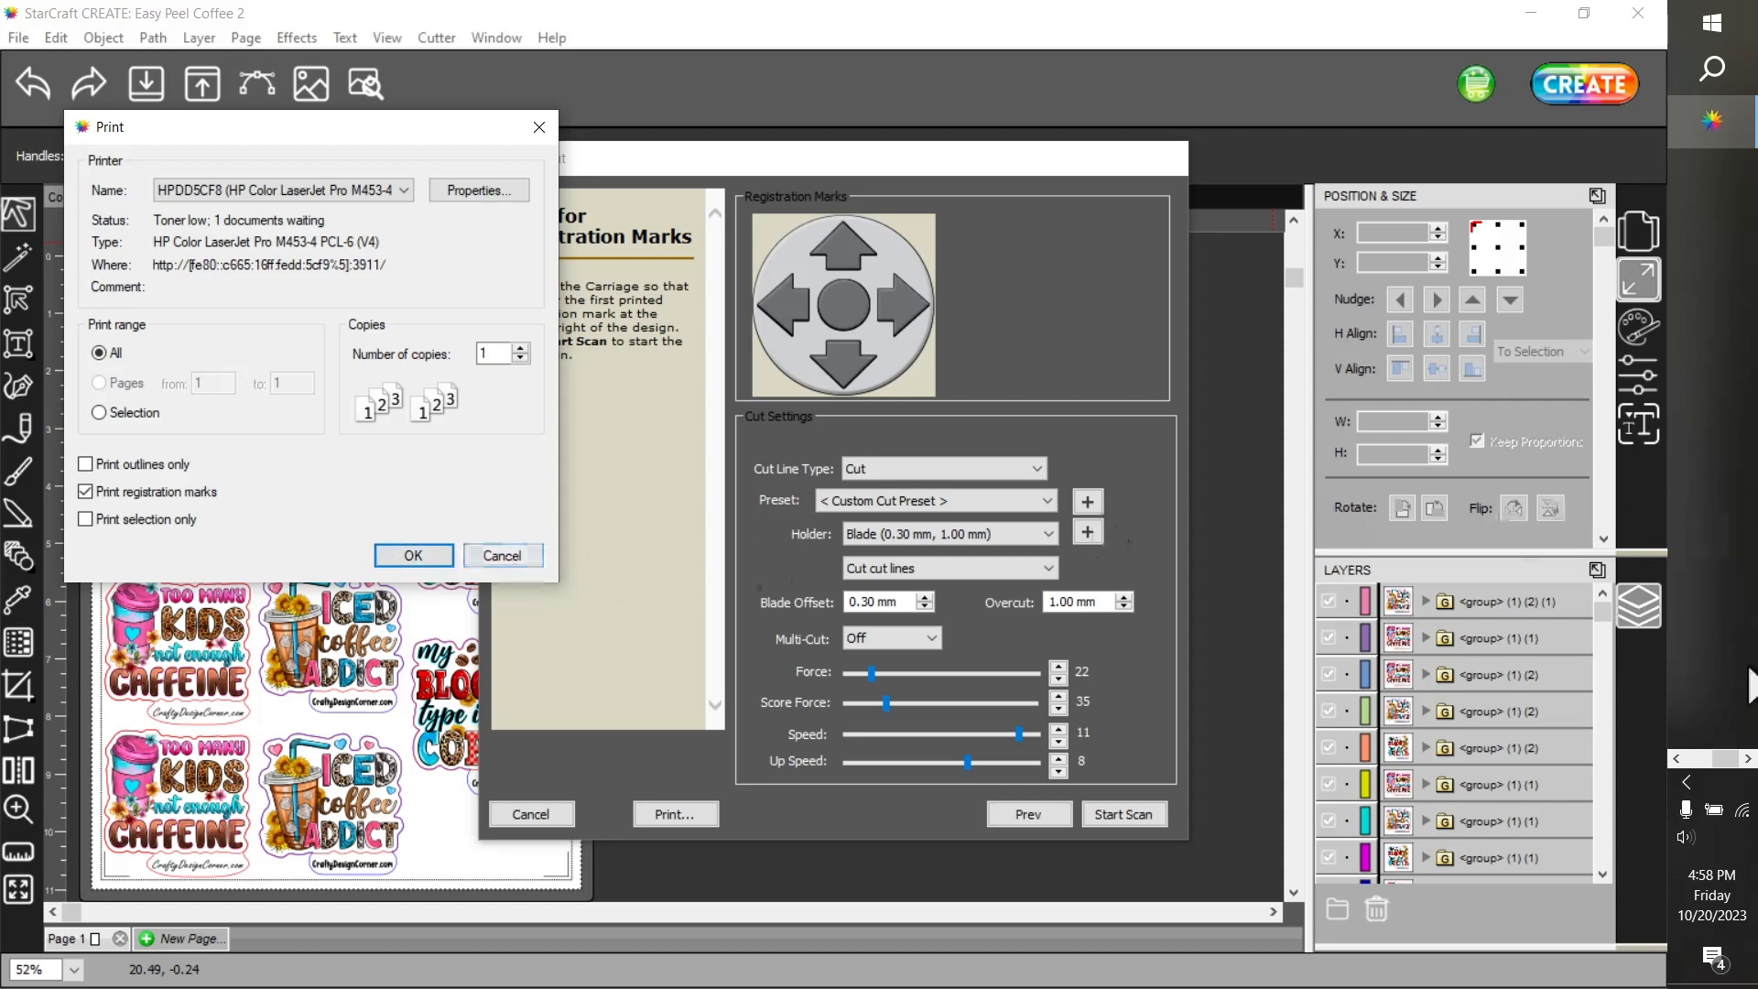
pyautogui.click(1674, 759)
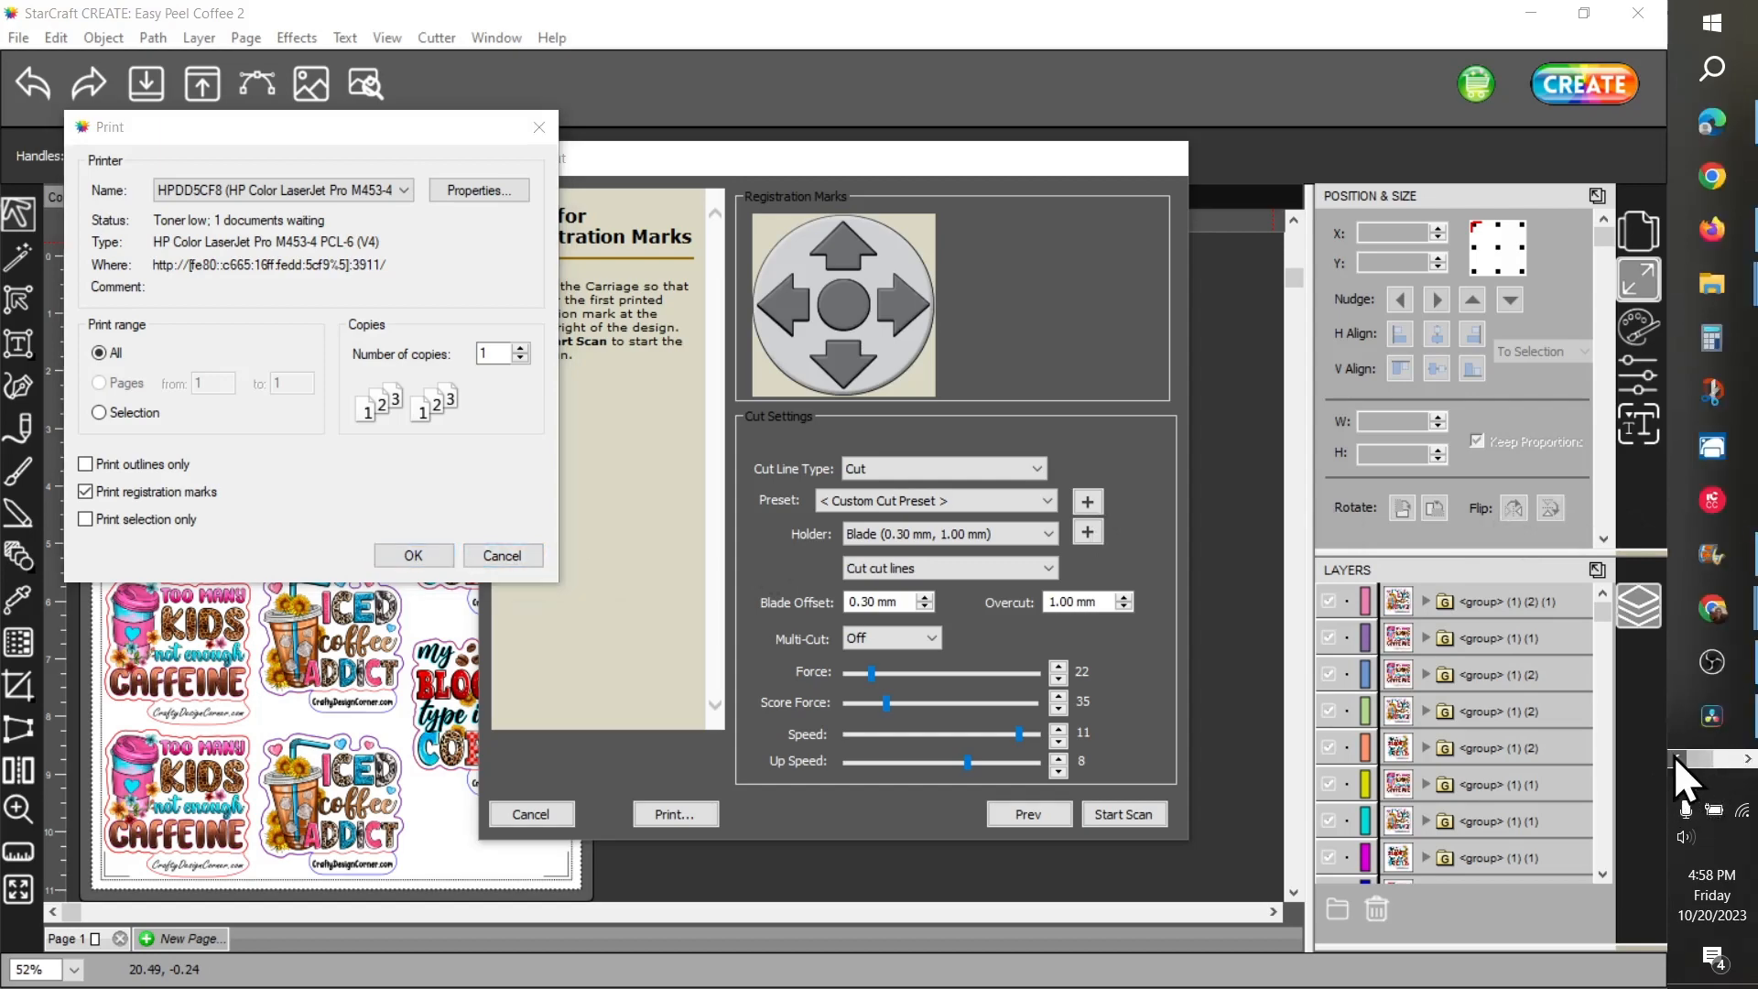
pyautogui.click(1712, 661)
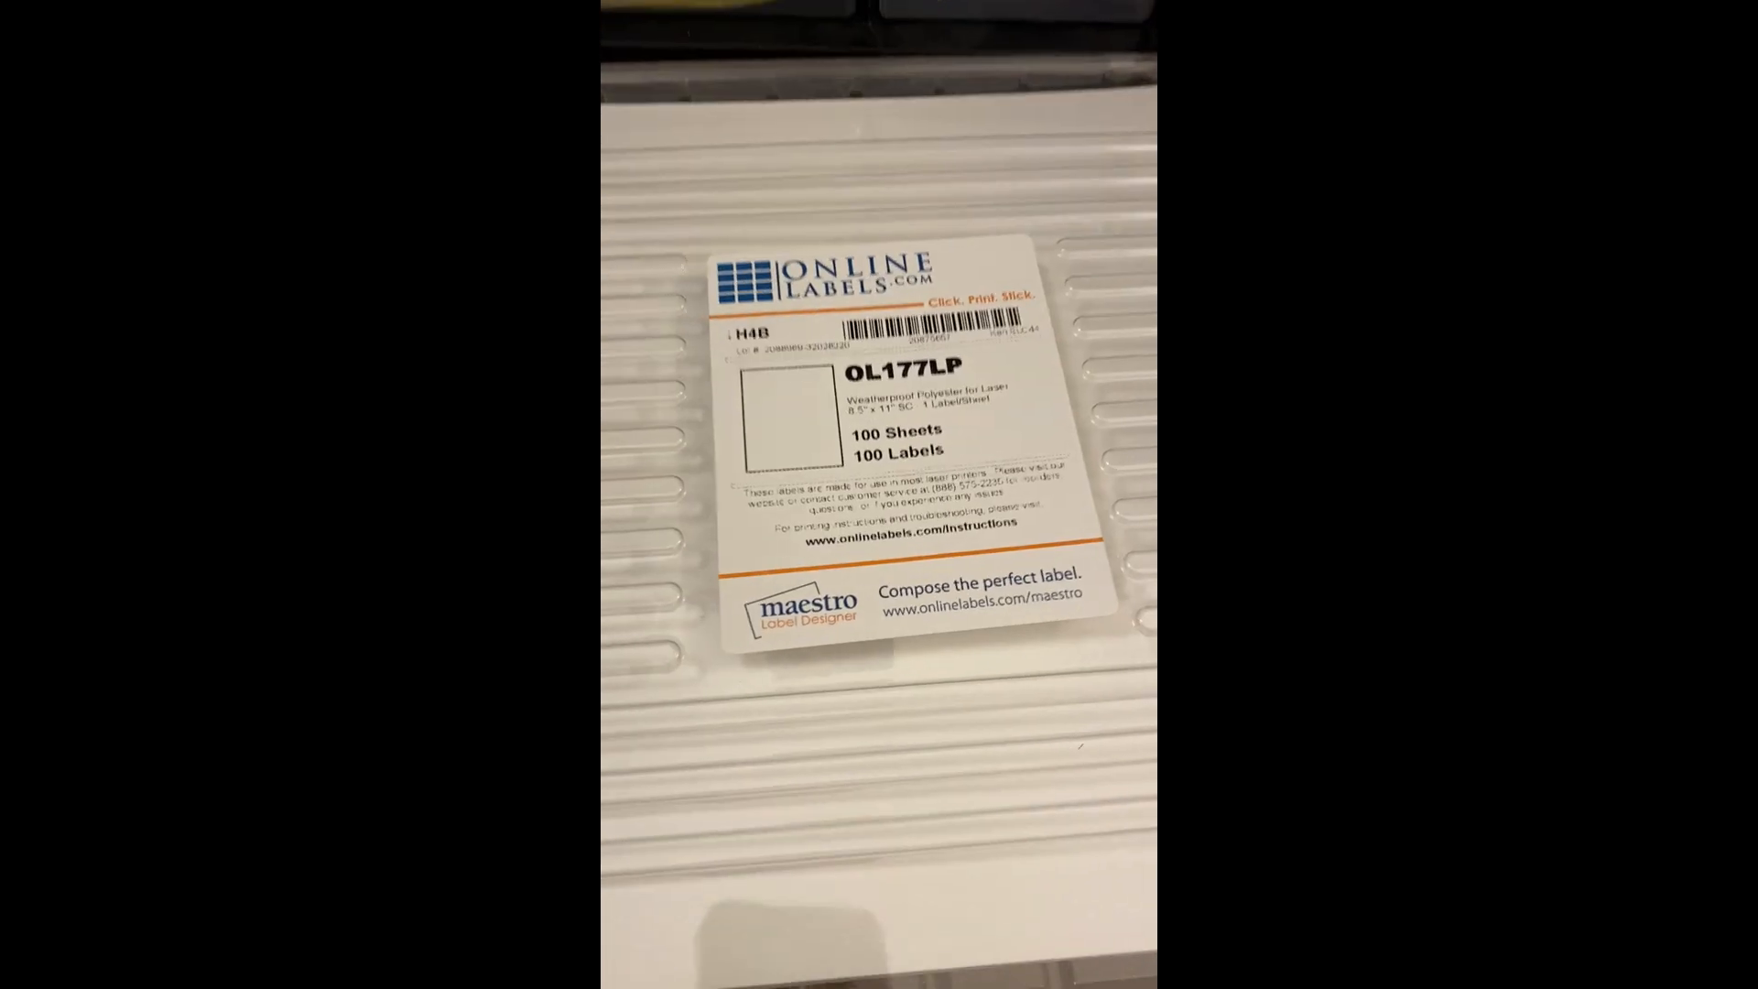